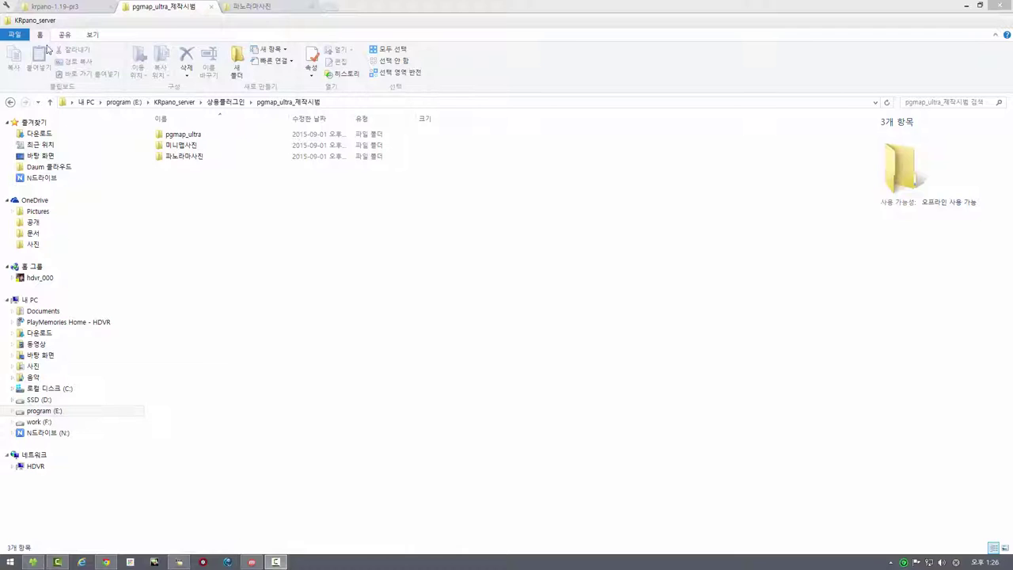
# - Inspect the krpano-1.19-pr3 folder and the pgmap_ultra, 미니맵사진 and 파노라마사진 folders inside pgmap_ultra_제작시범
pyautogui.click(53, 7)
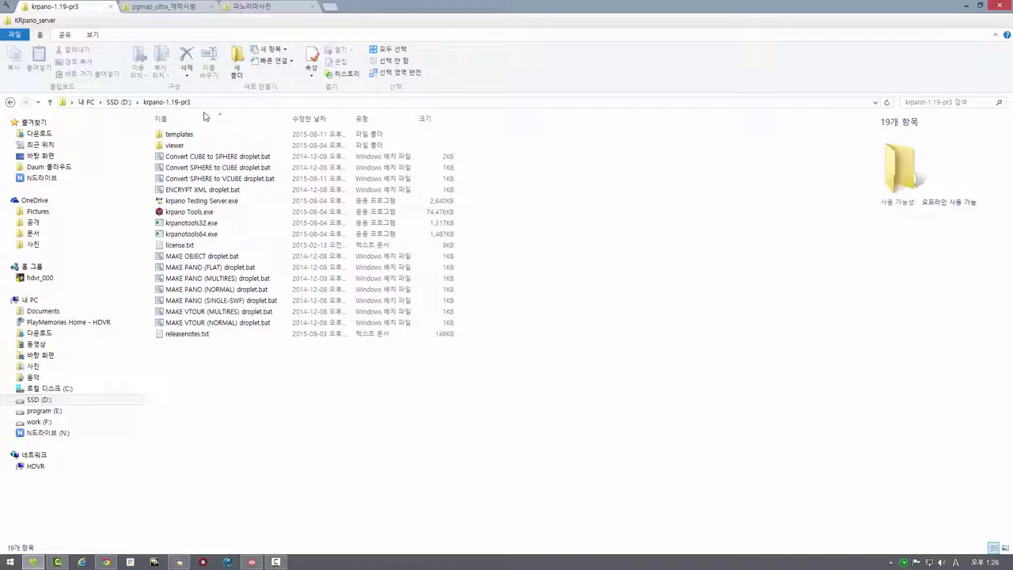
pyautogui.click(178, 9)
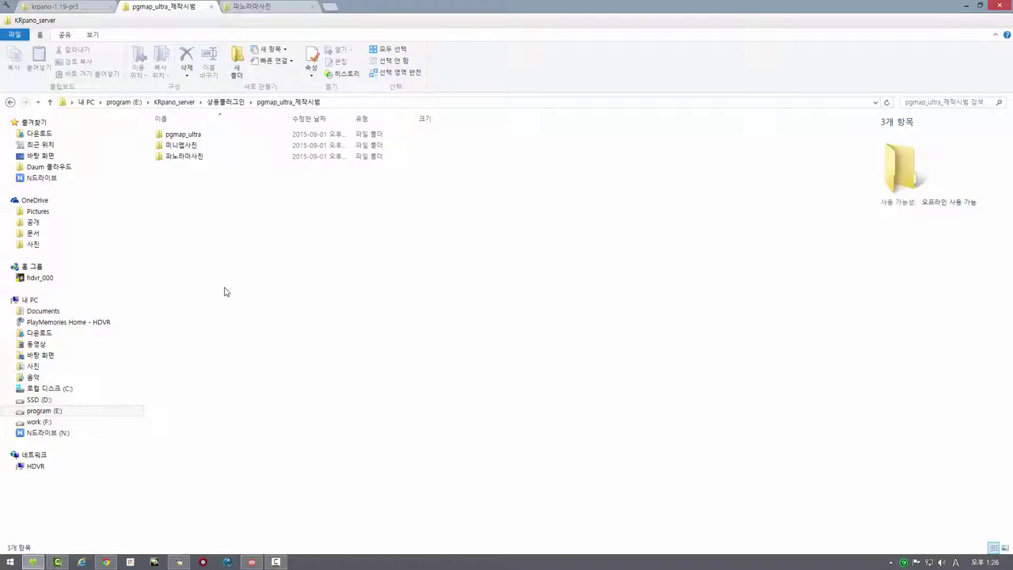
pyautogui.click(205, 137)
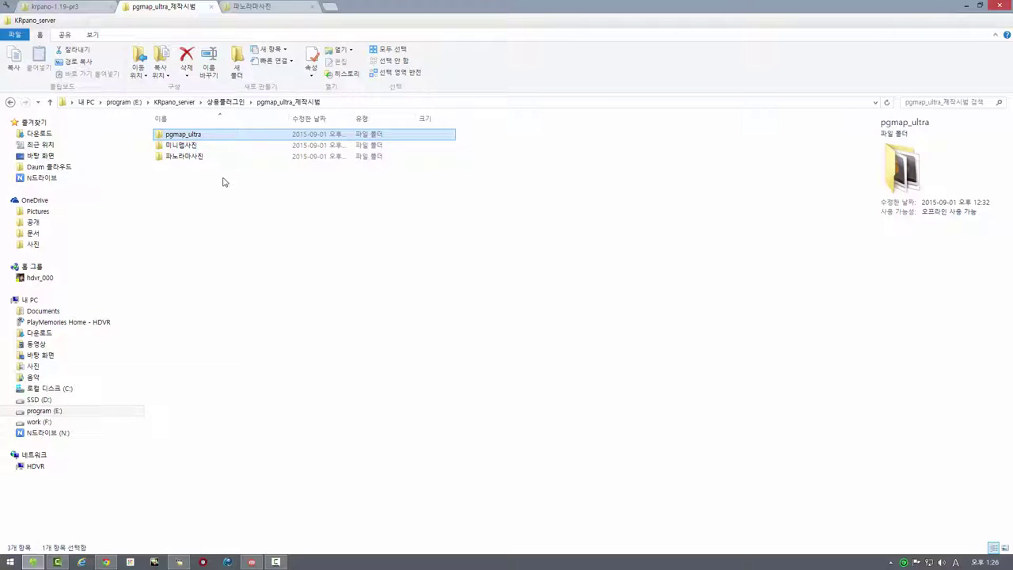
pyautogui.click(194, 145)
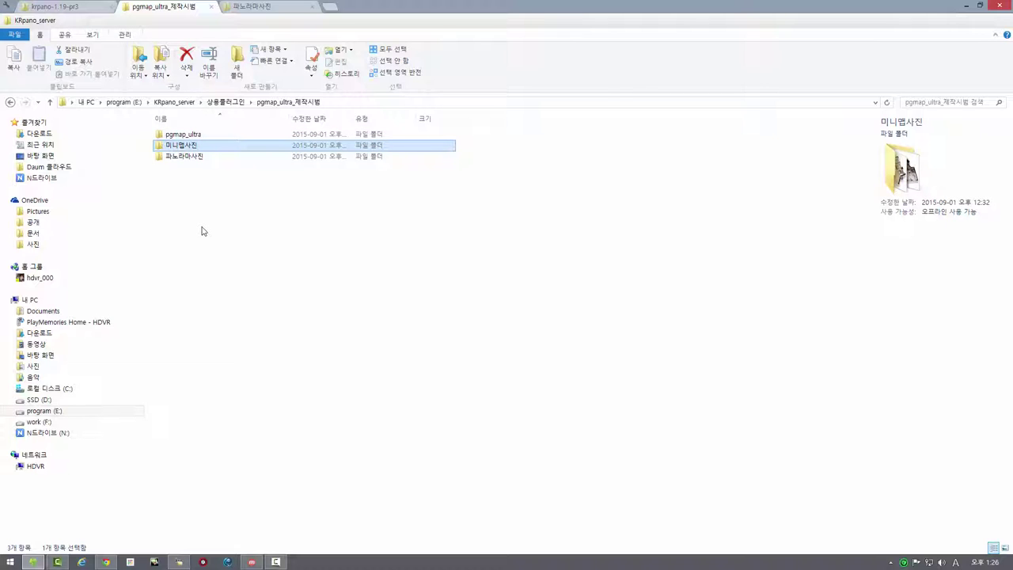
pyautogui.doubleClick(159, 144)
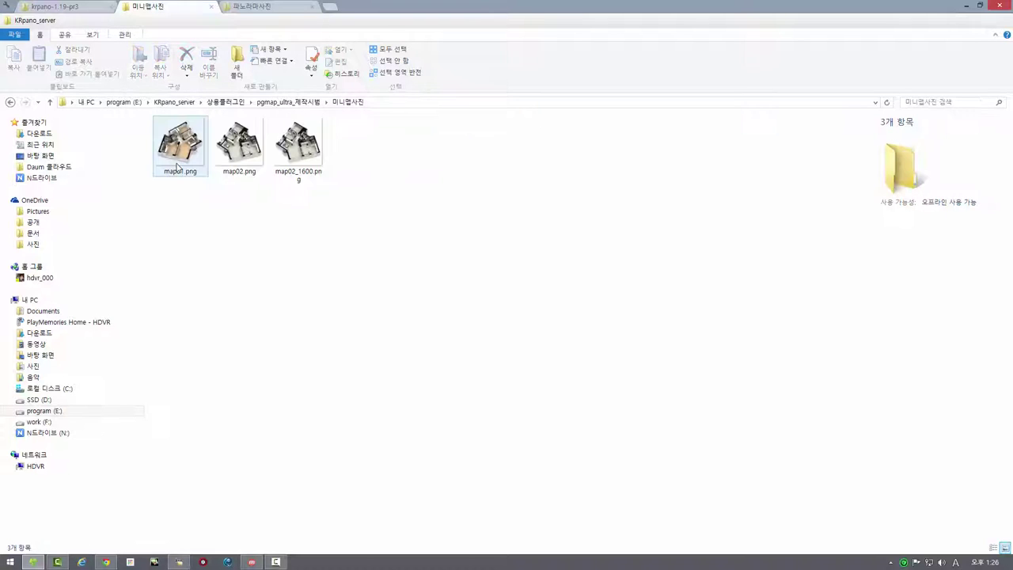
pyautogui.click(9, 102)
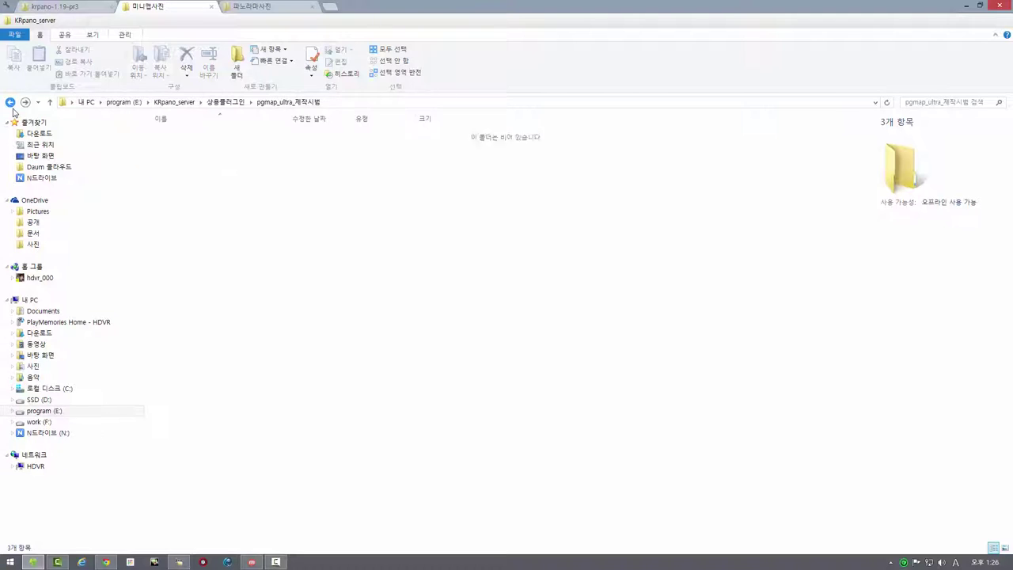
pyautogui.doubleClick(178, 157)
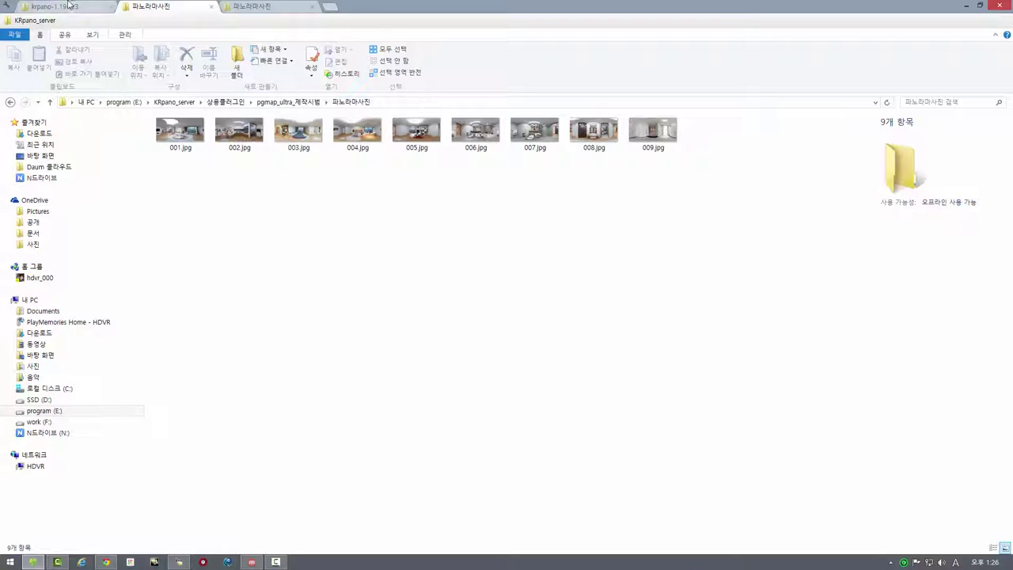
# - Split the krpano-1.19-pr3 folder into its own window and arrange it side by side with the 파노라마사진 folder
pyautogui.click(63, 7)
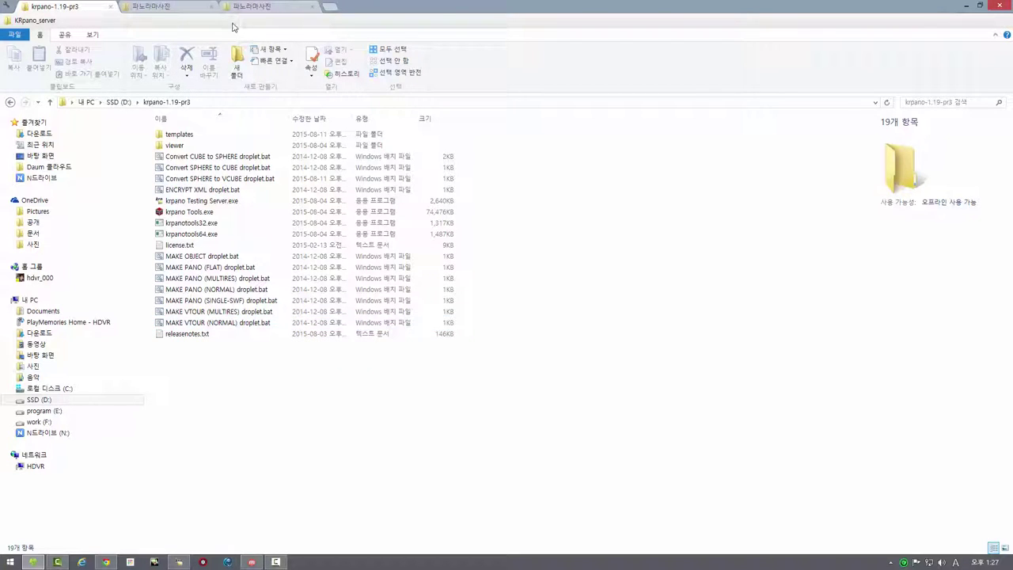
pyautogui.doubleClick(677, 5)
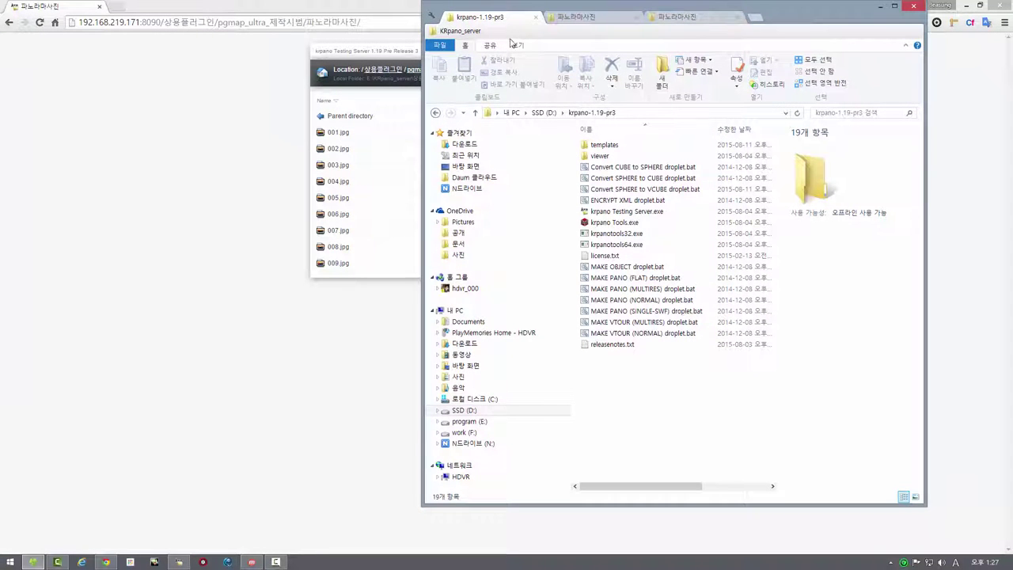
pyautogui.moveTo(512, 21); pyautogui.dragTo(75, 170)
pyautogui.moveTo(268, 56); pyautogui.dragTo(1, 36)
pyautogui.moveTo(700, 15); pyautogui.dragTo(784, 14)
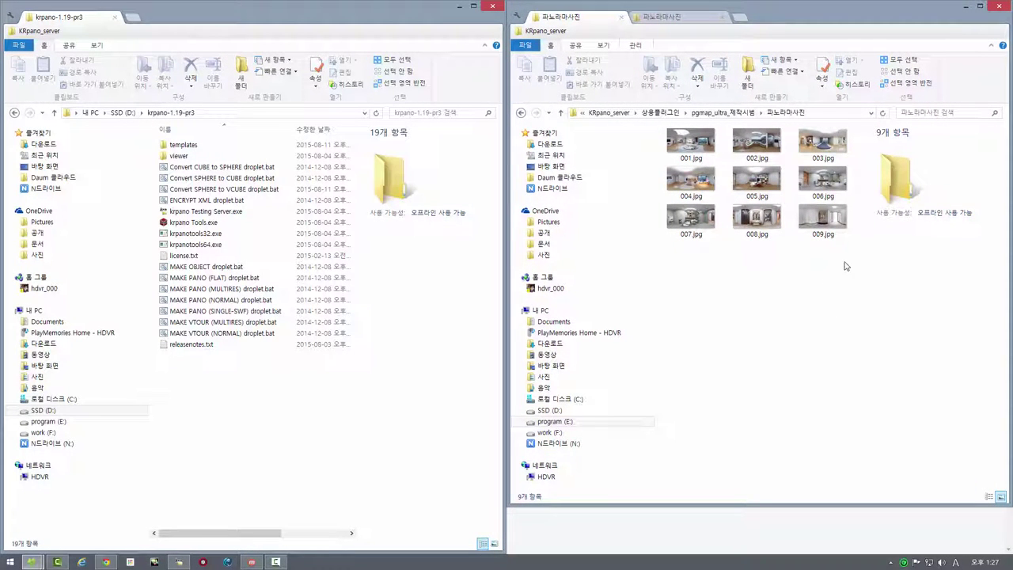
# - Generate a virtual tour from panoramas 001.jpg to 009.jpg with the MAKE VTOUR (NORMAL) droplet and dismiss its finished console
pyautogui.moveTo(845, 267); pyautogui.dragTo(666, 127)
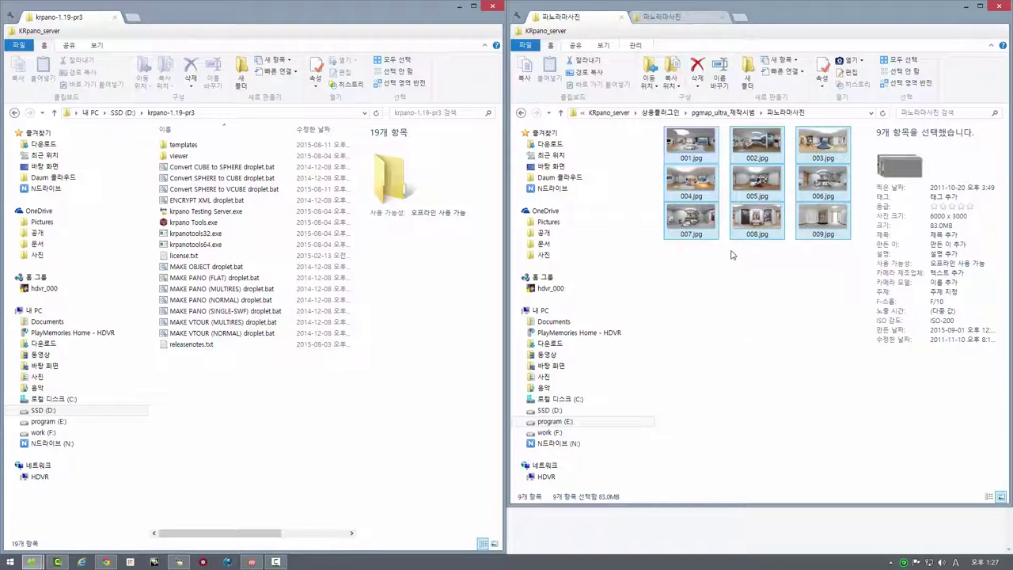
pyautogui.moveTo(703, 224); pyautogui.dragTo(250, 334)
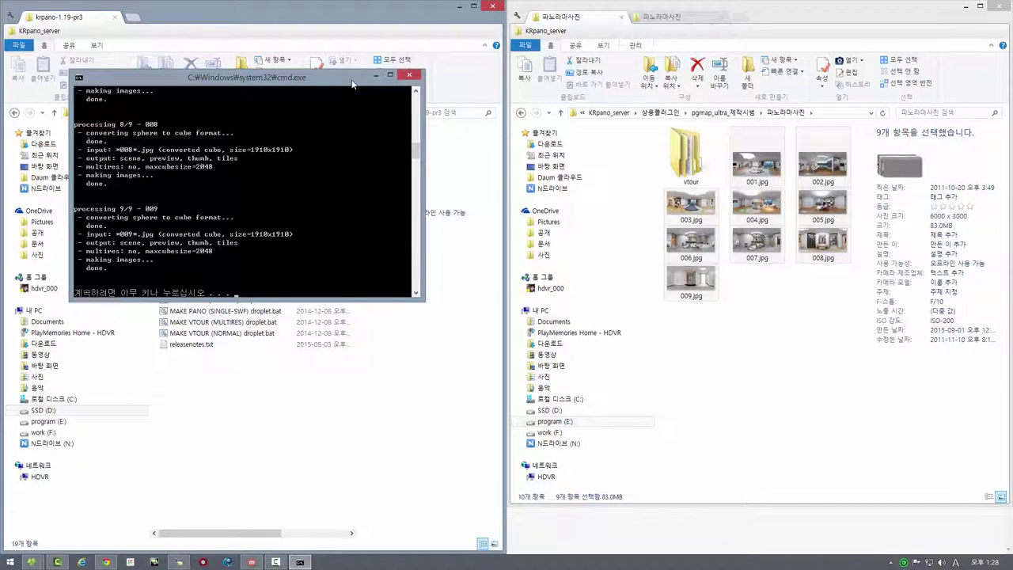
pyautogui.press('Return')
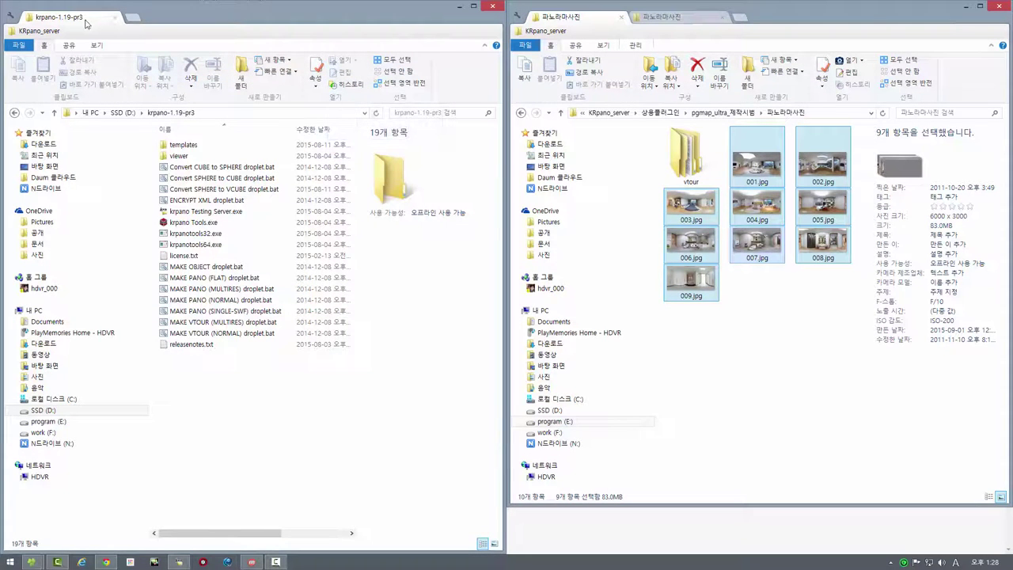
# - Merge the krpano-1.19-pr3 folder back into one maximized window and select the vtour folder in 파노라마사진
pyautogui.moveTo(87, 24); pyautogui.dragTo(443, 5)
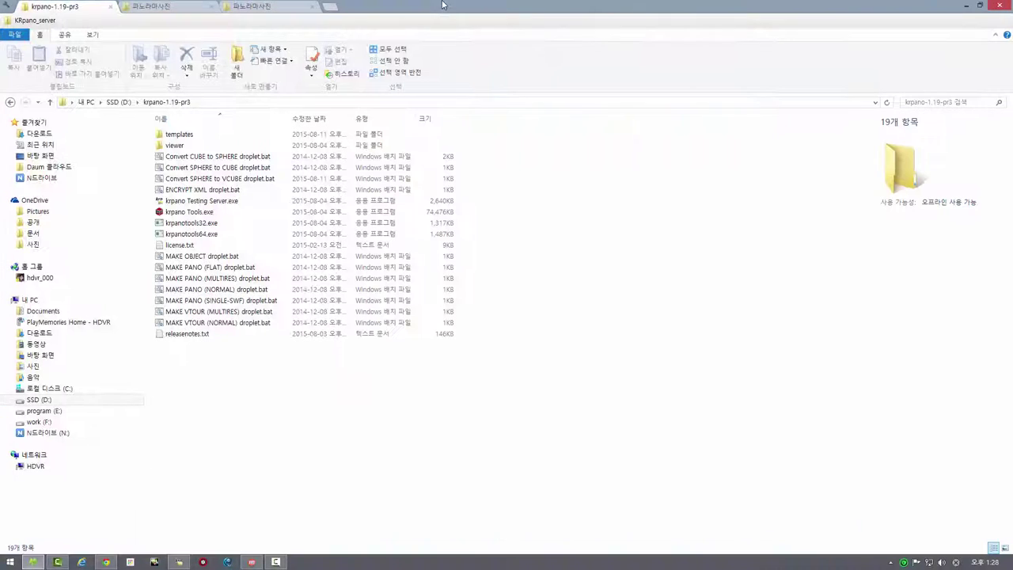
pyautogui.click(146, 6)
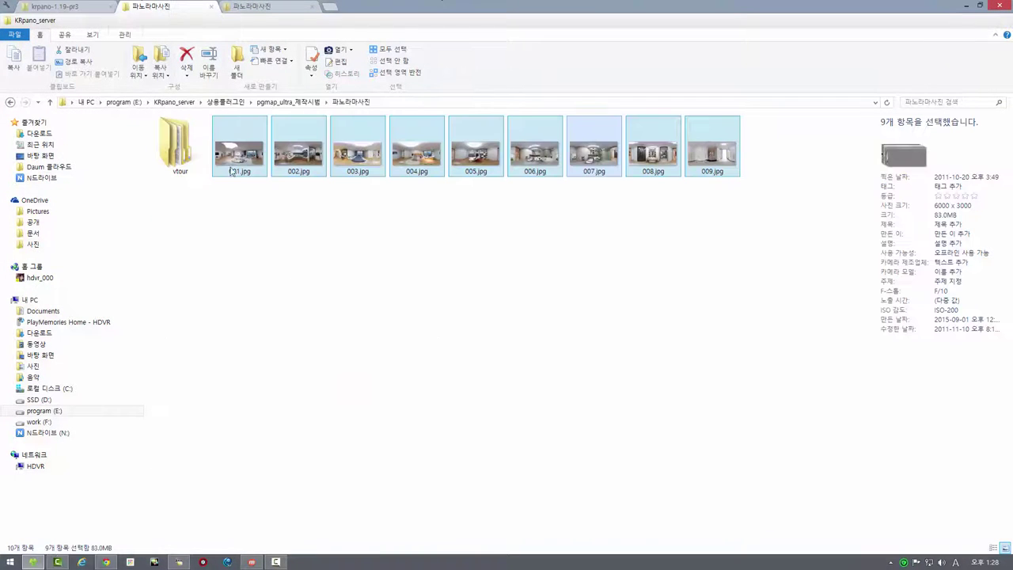
pyautogui.click(164, 152)
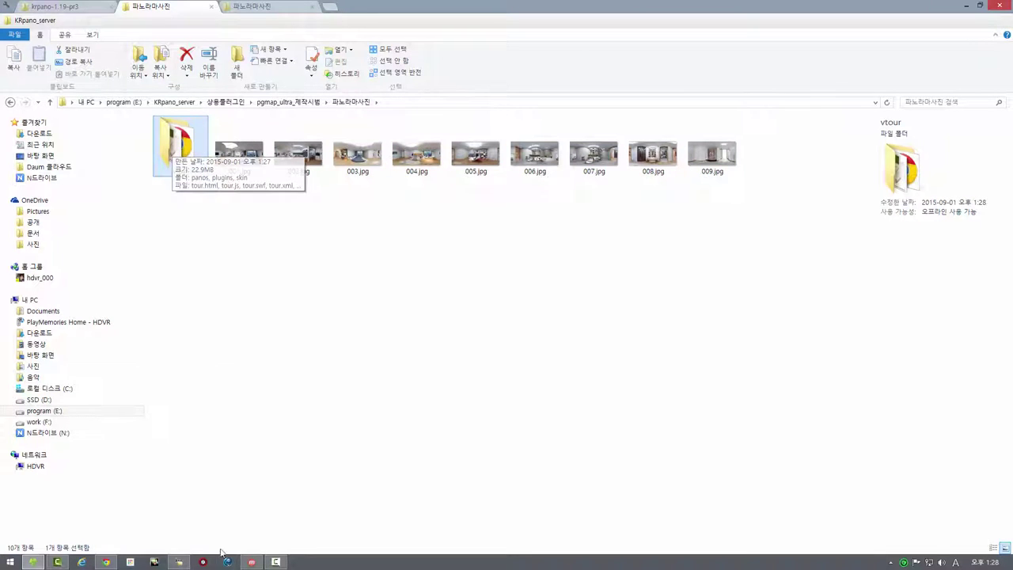
# - Check the krpano Testing Server, refresh its 파노라마사진 listing in Chrome and open vtour/tour.html
pyautogui.click(176, 562)
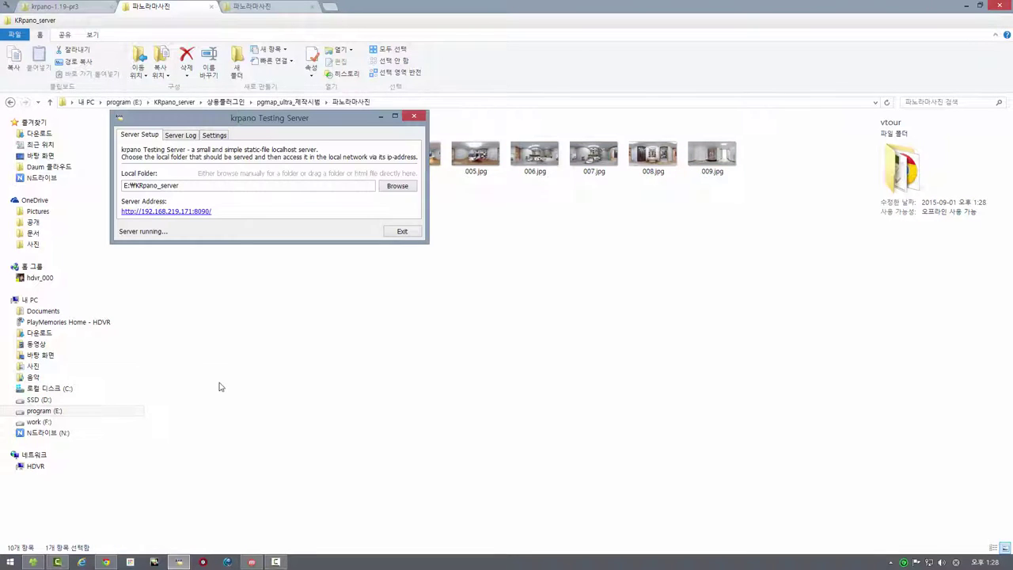
pyautogui.click(111, 564)
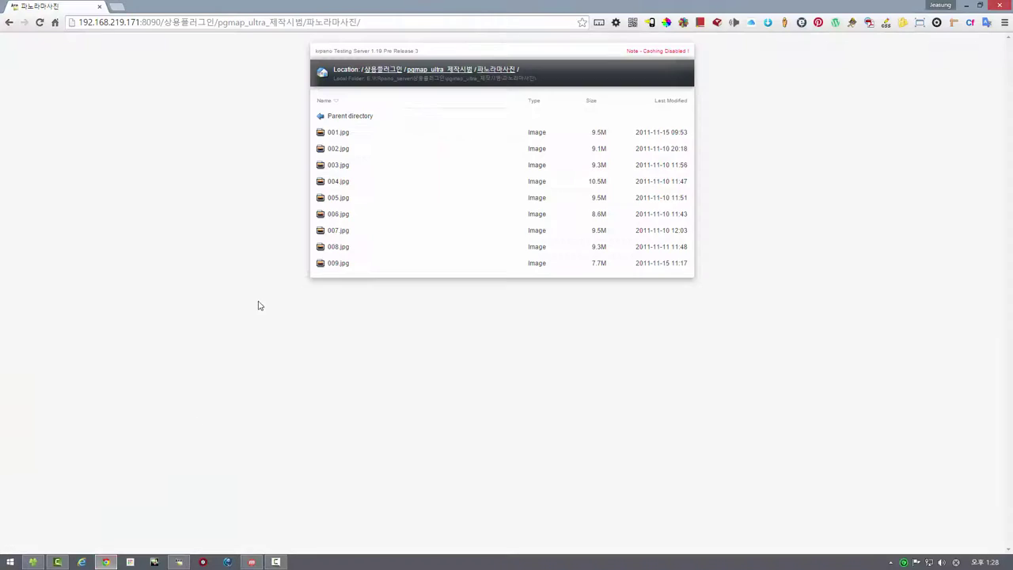
pyautogui.click(40, 23)
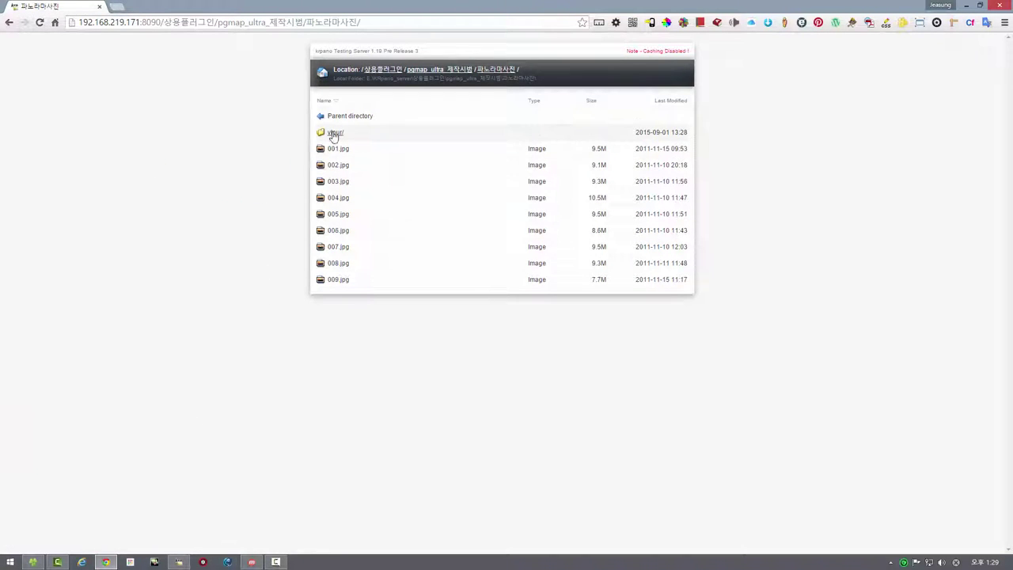
pyautogui.click(335, 133)
pyautogui.click(335, 187)
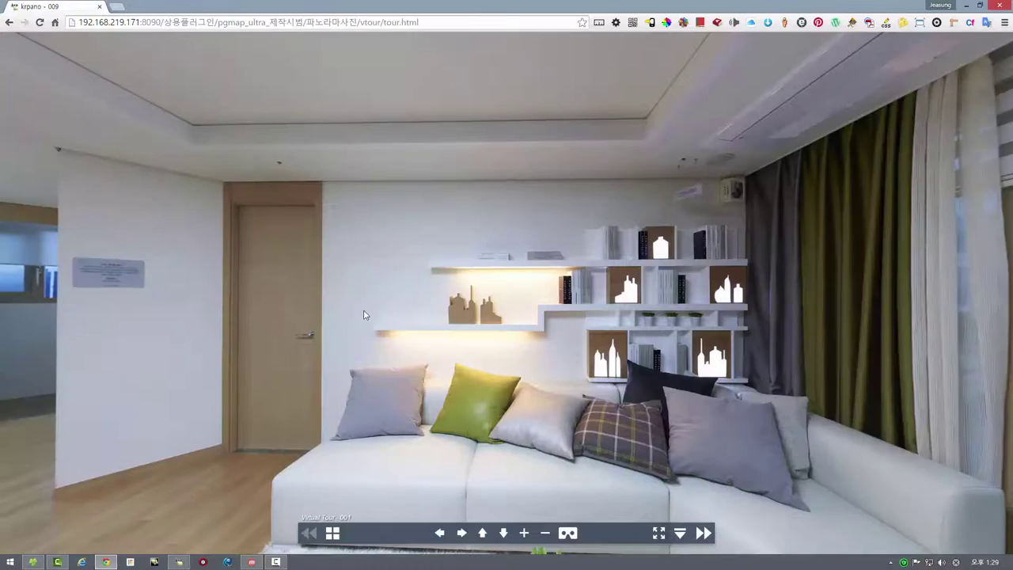
# - Look around scene 001 of the virtual tour, show the scene thumbnails, and look around scene 003
pyautogui.moveTo(388, 274); pyautogui.dragTo(531, 306)
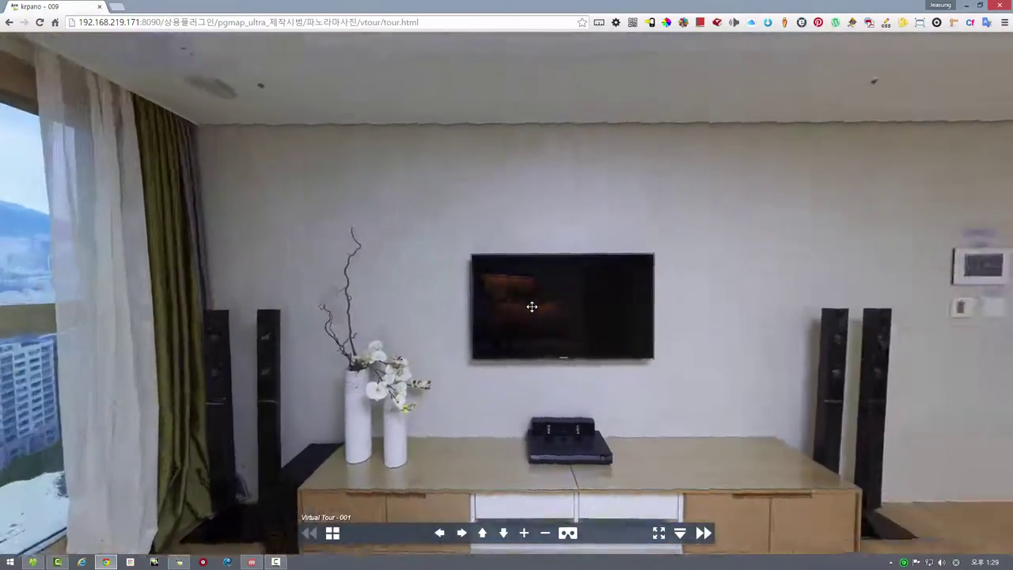
pyautogui.click(332, 534)
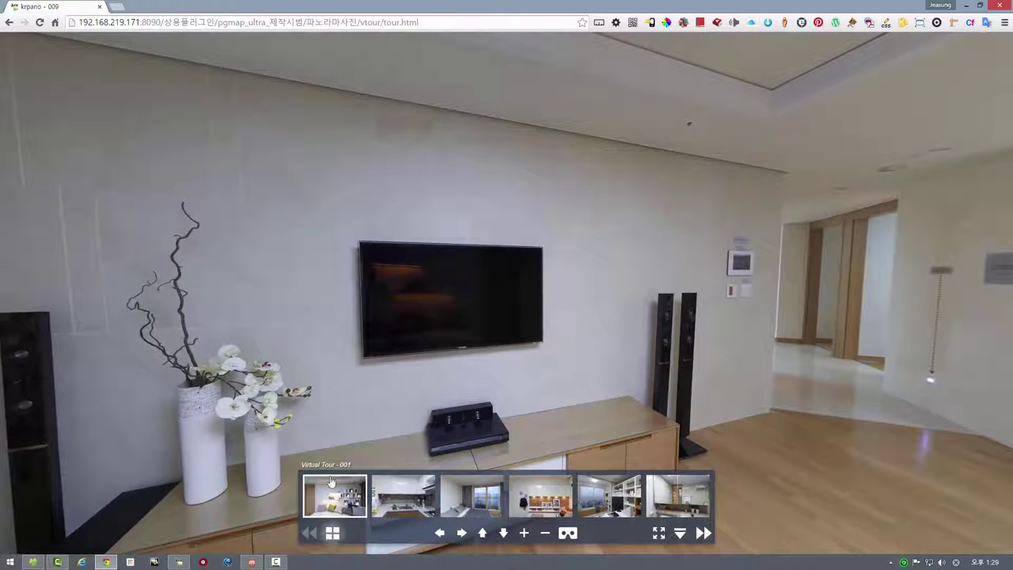
pyautogui.moveTo(319, 312); pyautogui.dragTo(449, 312)
pyautogui.moveTo(675, 324); pyautogui.dragTo(566, 305)
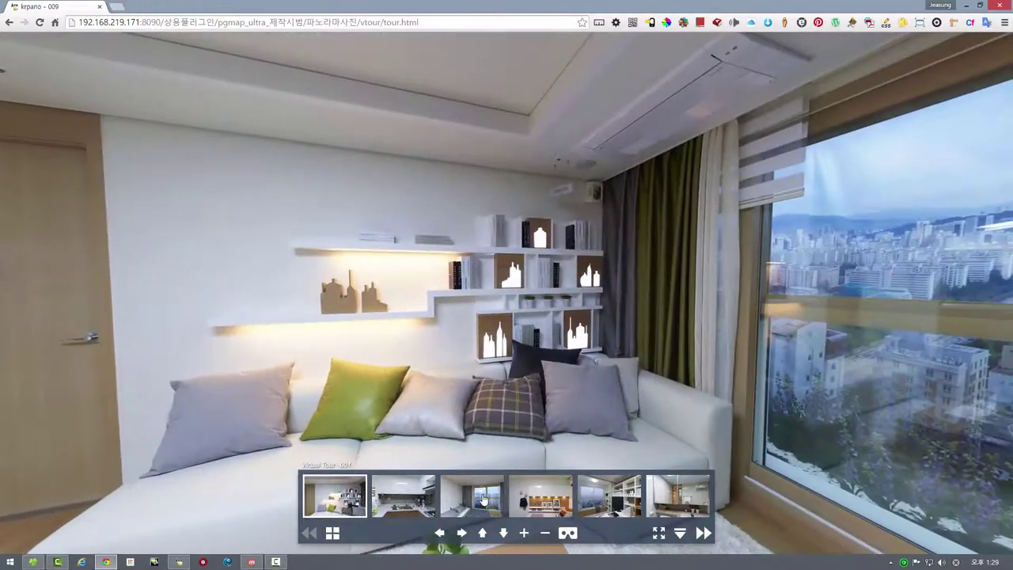
pyautogui.click(480, 498)
pyautogui.moveTo(357, 309)
pyautogui.mouseDown()
pyautogui.moveTo(440, 358)
pyautogui.moveTo(391, 335)
pyautogui.mouseUp()
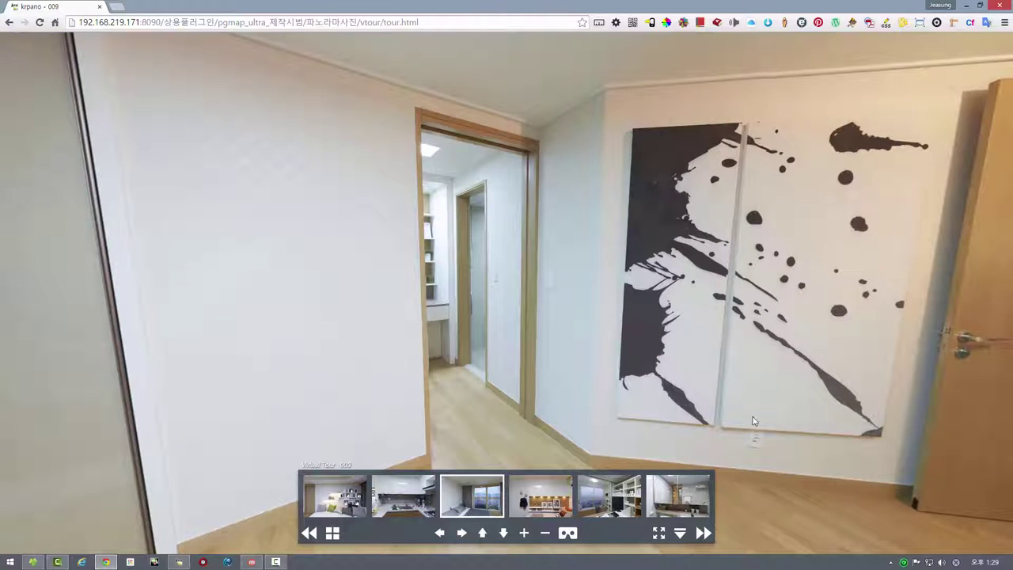
pyautogui.moveTo(327, 291); pyautogui.dragTo(554, 380)
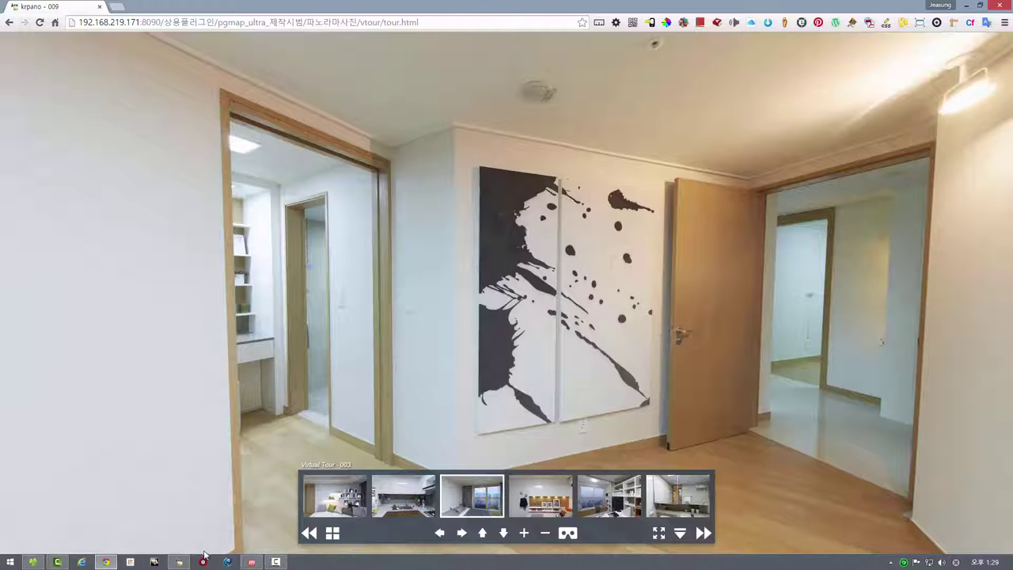
# - Return to the file manager and open tour.xml from the vtour folder in Sublime Text
pyautogui.click(32, 562)
pyautogui.doubleClick(176, 162)
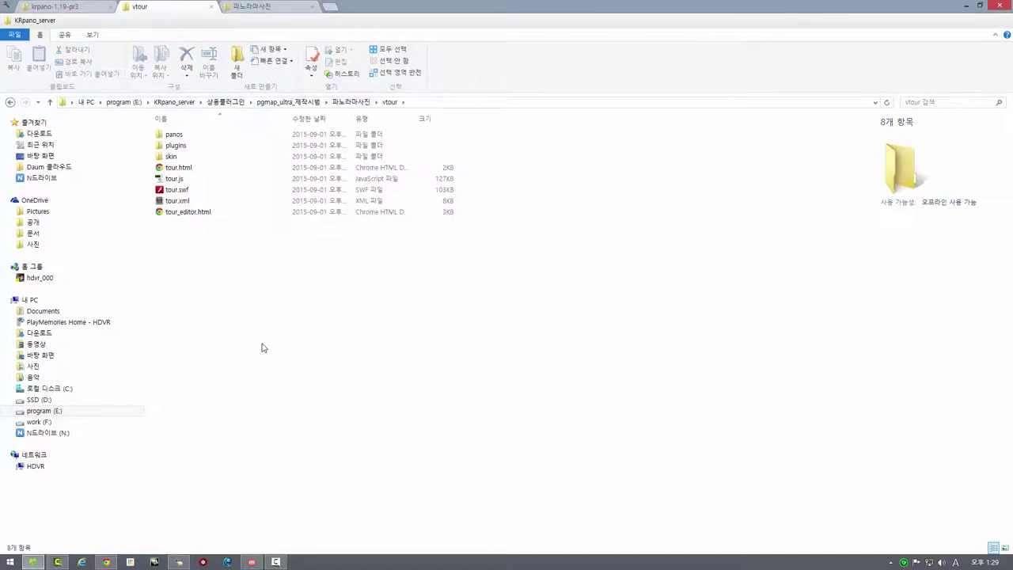
pyautogui.click(162, 200)
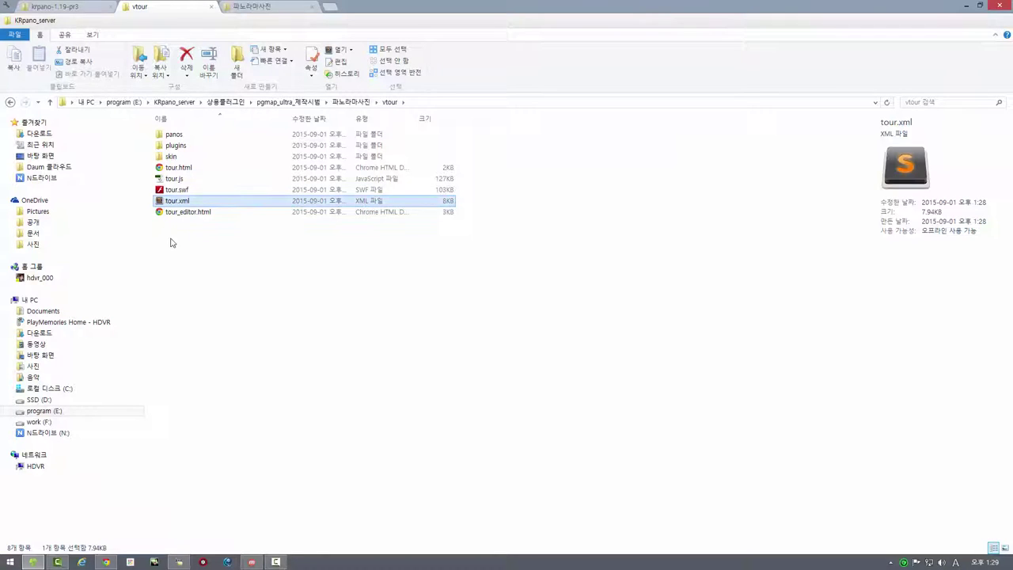
pyautogui.doubleClick(162, 202)
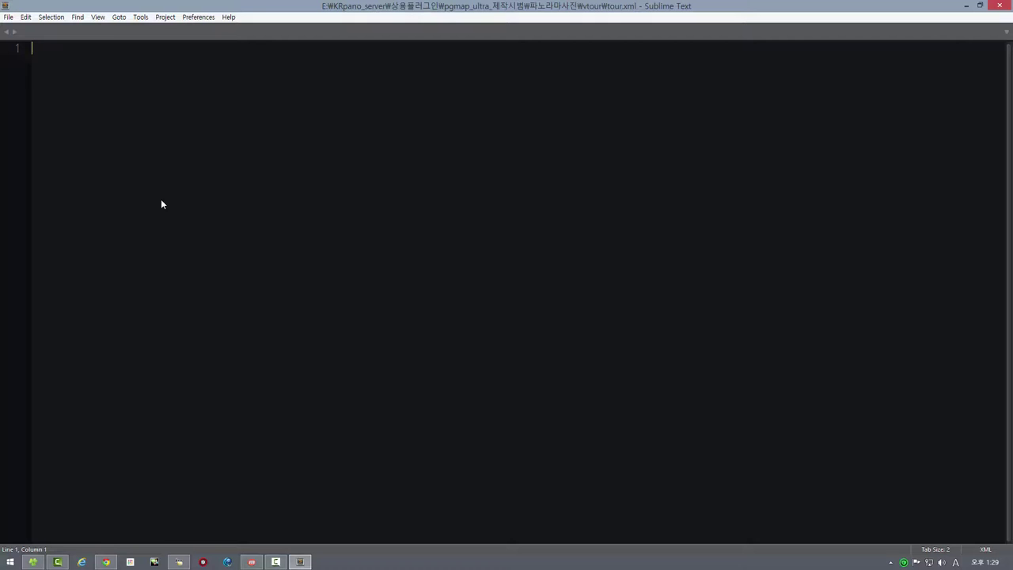
# - Examine the vtourskin.xml include and the skin_settings attributes in tour.xml
pyautogui.scroll(-3, 313, 293)
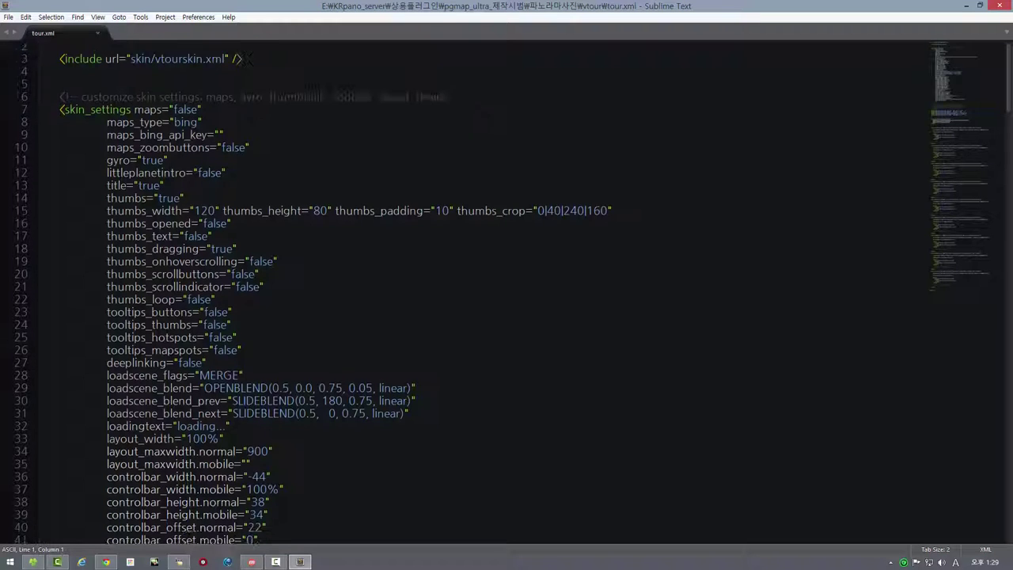
pyautogui.scroll(3, 313, 293)
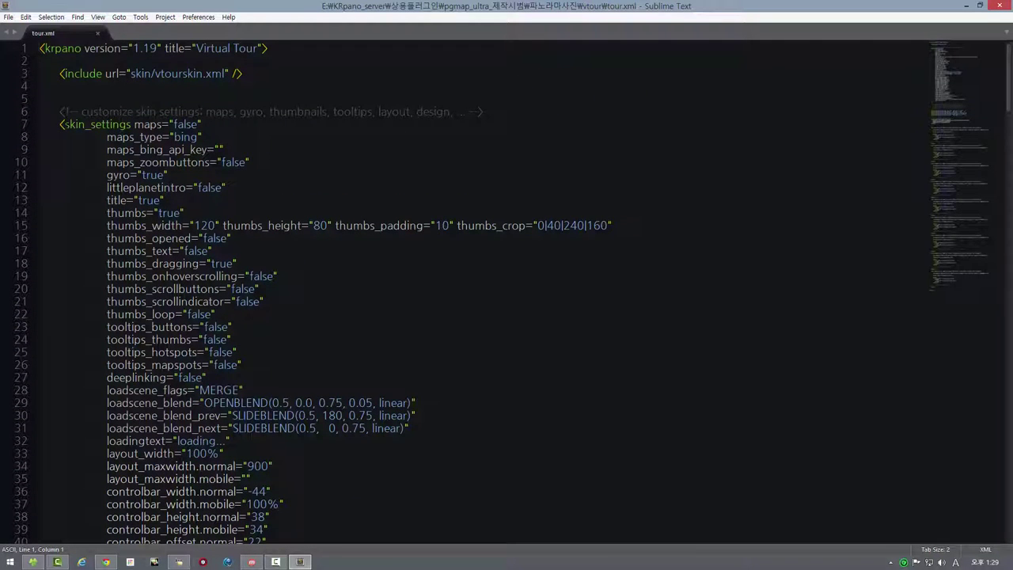
pyautogui.scroll(-3, 313, 293)
pyautogui.scroll(3, 313, 293)
pyautogui.scroll(-6, 312, 293)
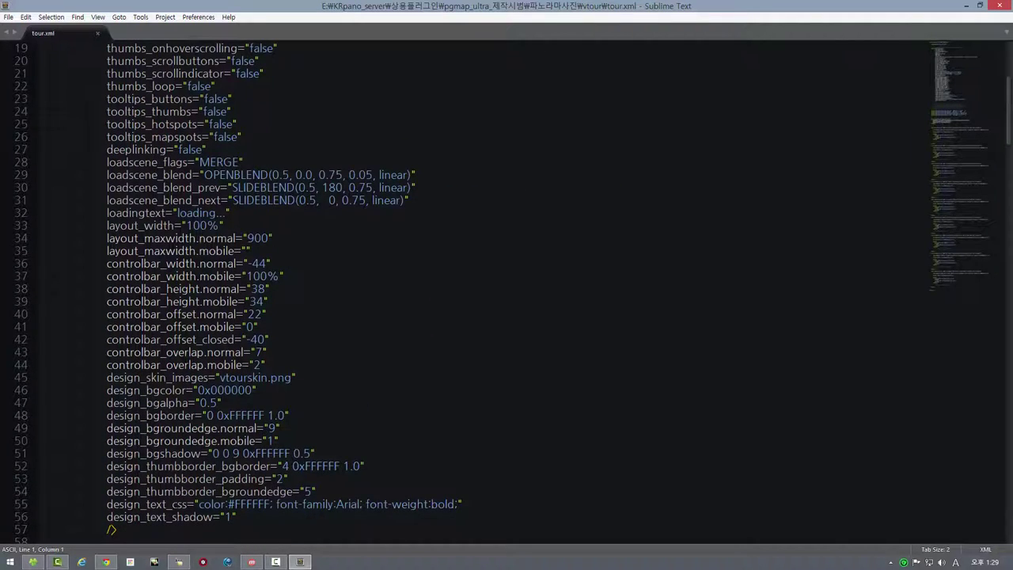
pyautogui.scroll(6, 172, 188)
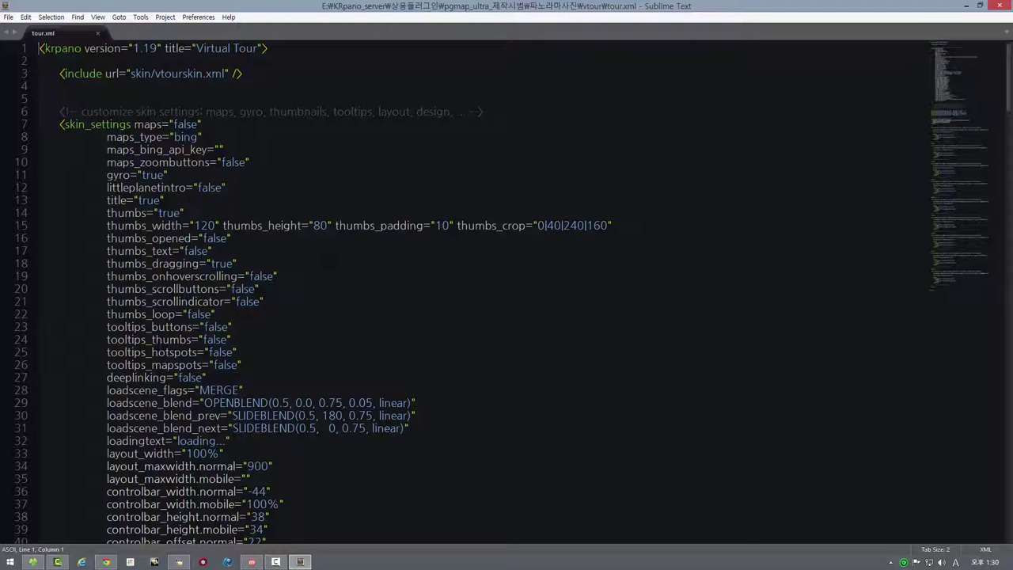
pyautogui.scroll(-1, 507, 293)
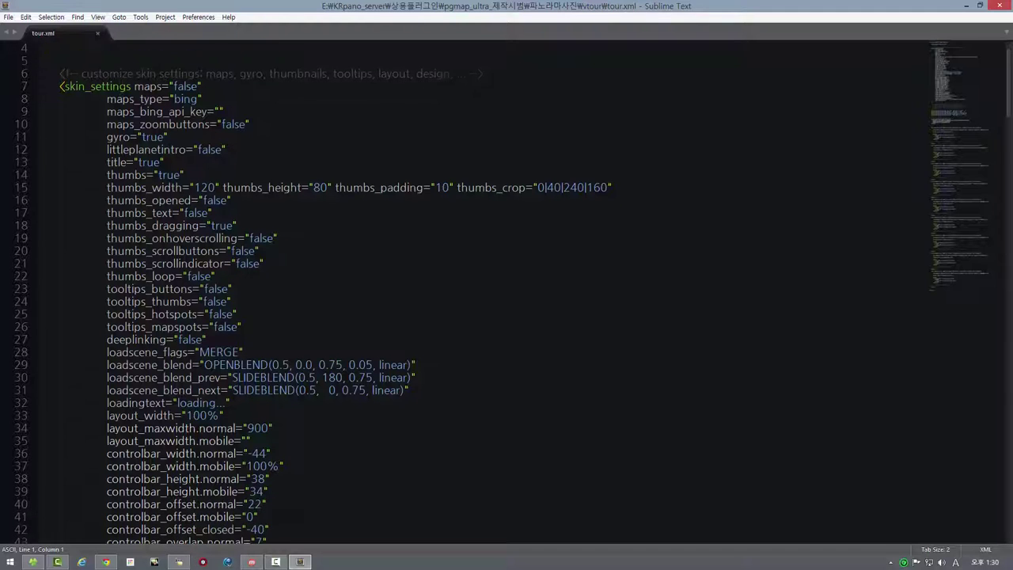
pyautogui.scroll(1, 507, 293)
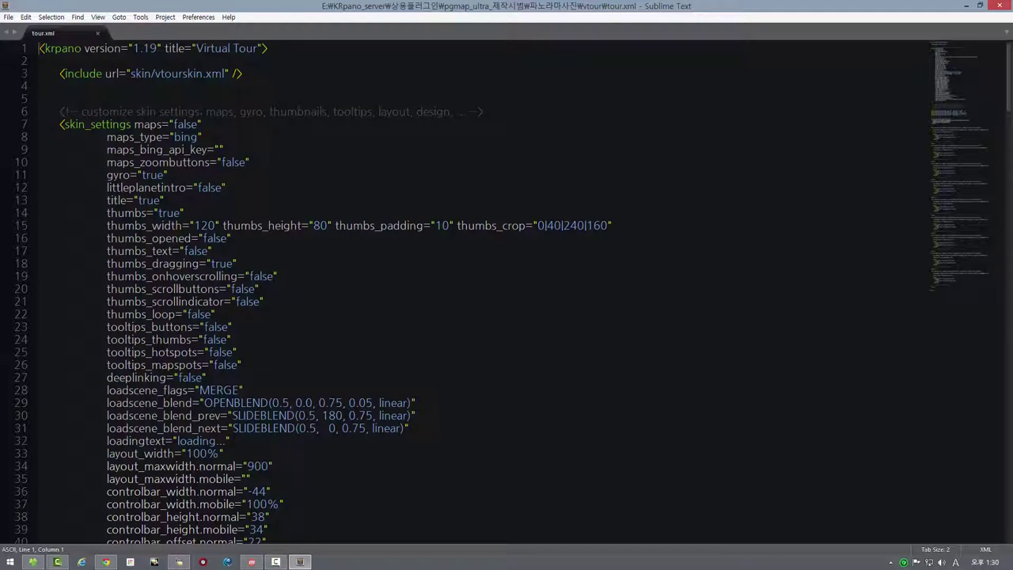
pyautogui.scroll(-3, 507, 293)
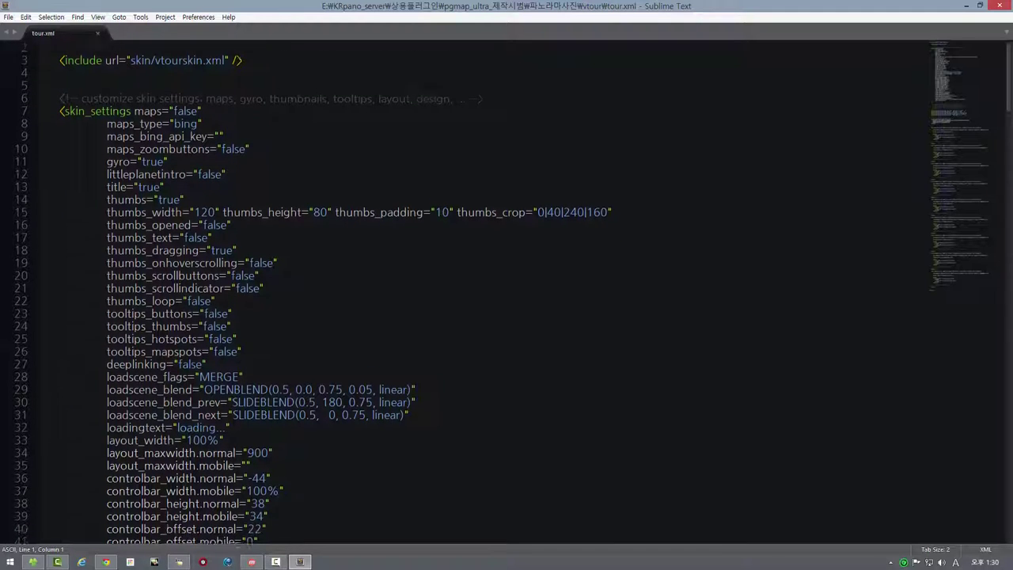
# - Review the predefined skin design includes in tour.xml, and open tour.html from the vtour folder in Sublime Text at its embedpano call
pyautogui.scroll(-10, 507, 293)
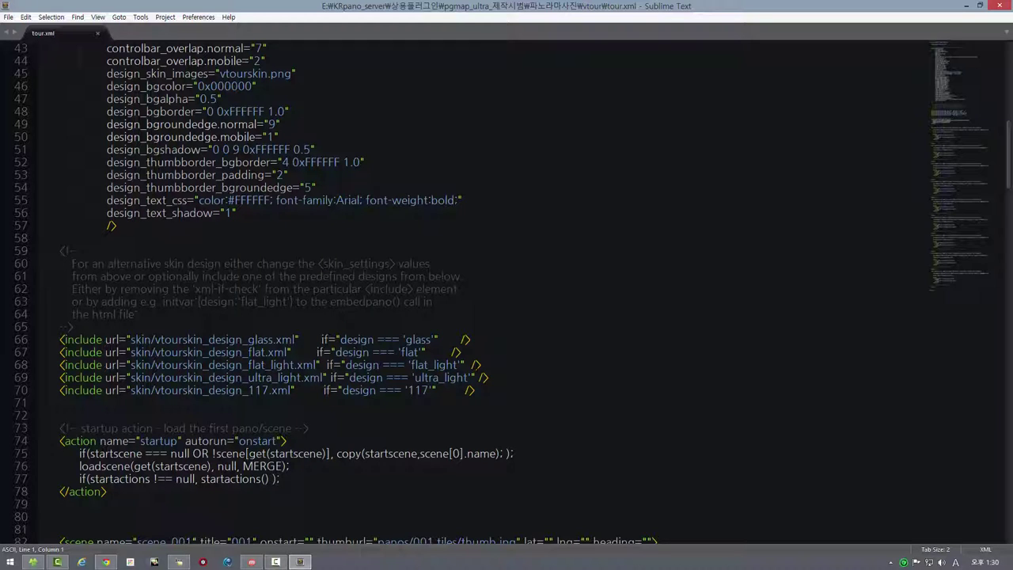
pyautogui.moveTo(321, 339); pyautogui.dragTo(475, 390)
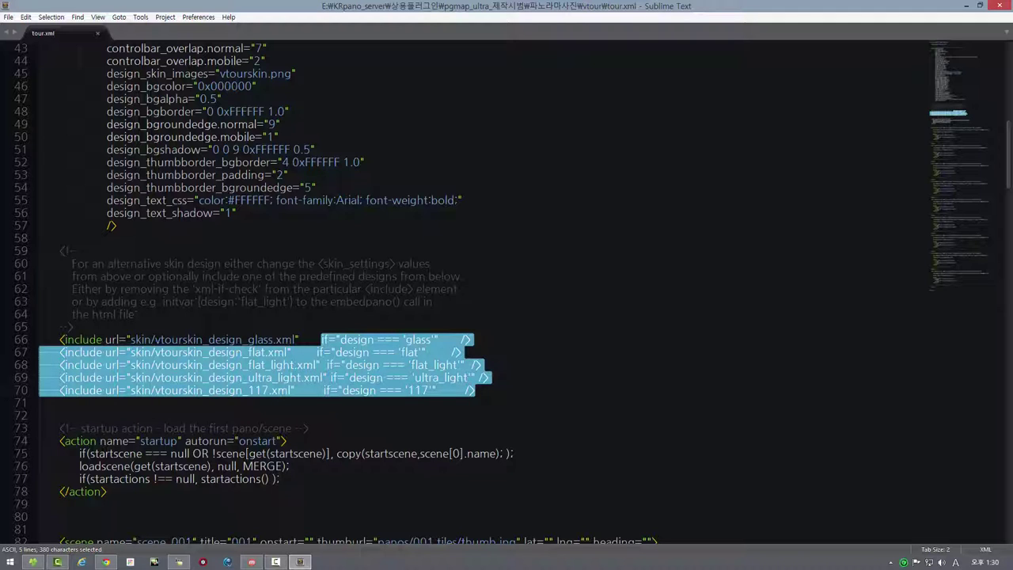
pyautogui.click(33, 561)
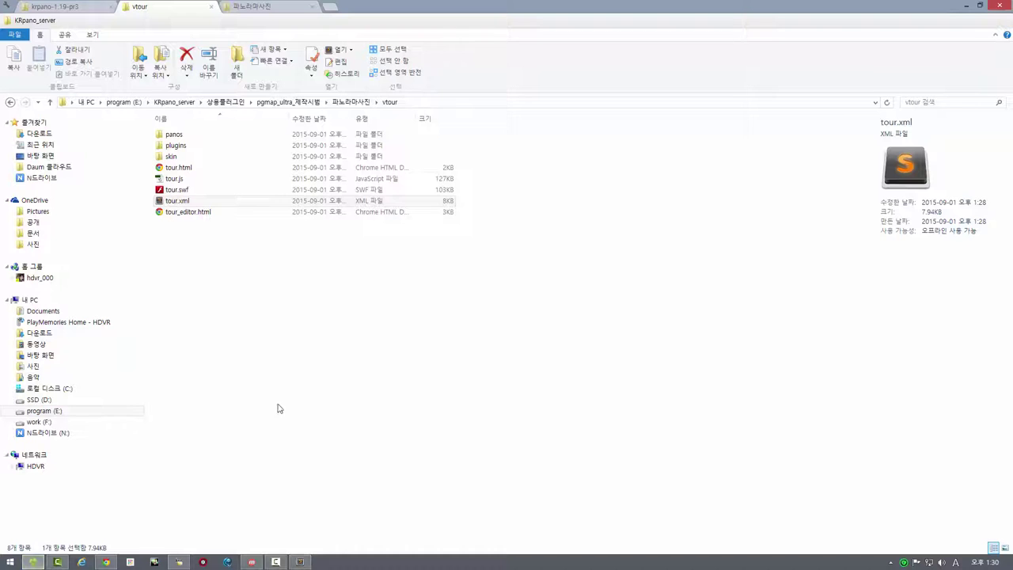
pyautogui.click(166, 168)
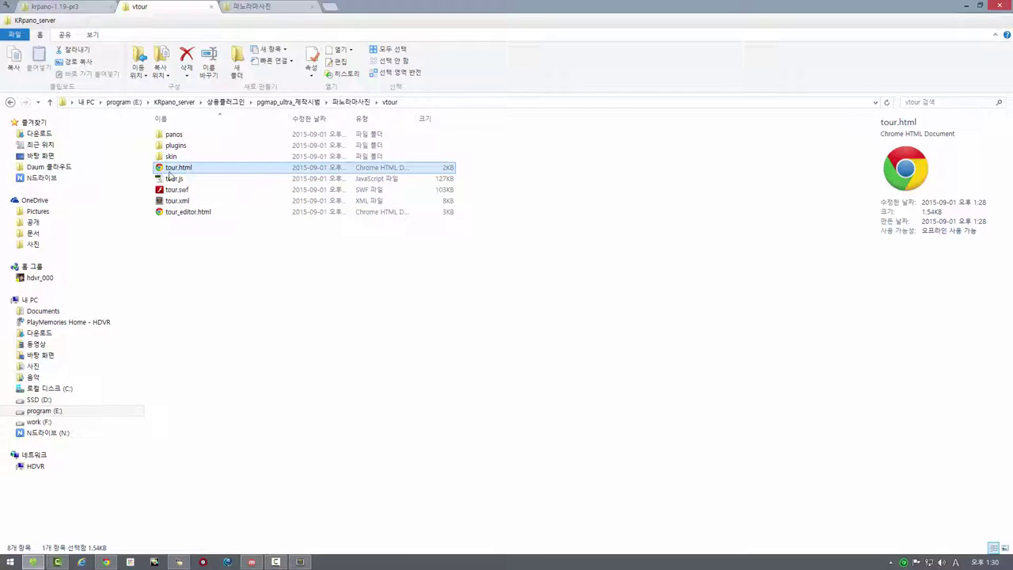
pyautogui.rightClick(170, 172)
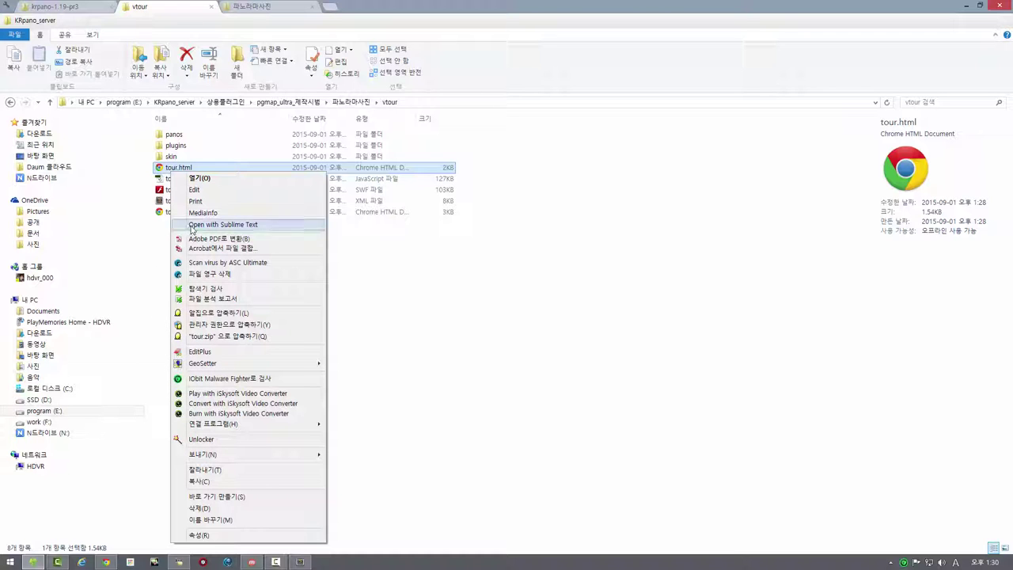
pyautogui.click(222, 224)
pyautogui.scroll(-3, 506, 277)
pyautogui.scroll(-3, 507, 277)
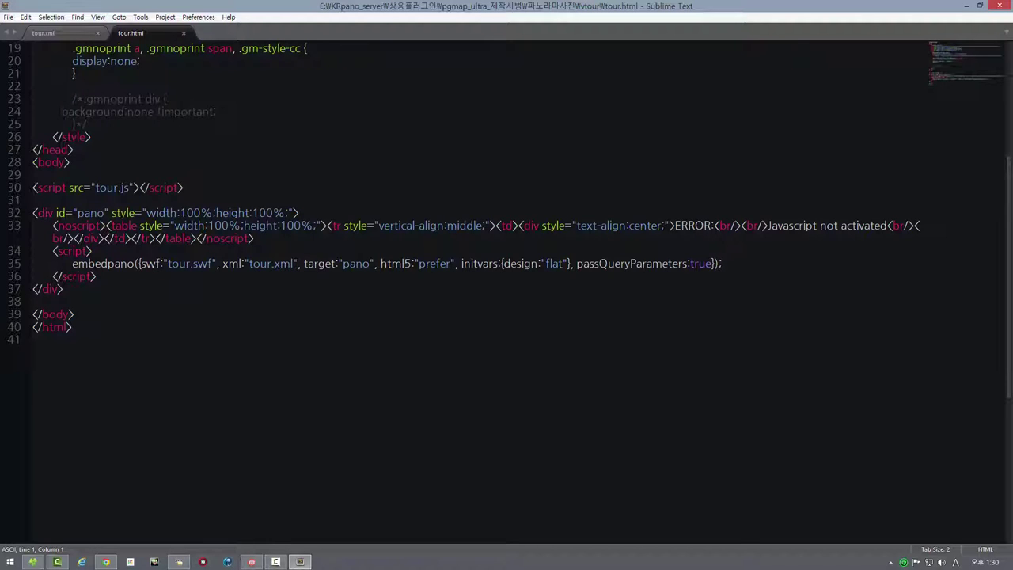
# - Set the design value in tour.html's embedpano initvars to flat_light and save the file with UTF-8 encoding
pyautogui.click(107, 562)
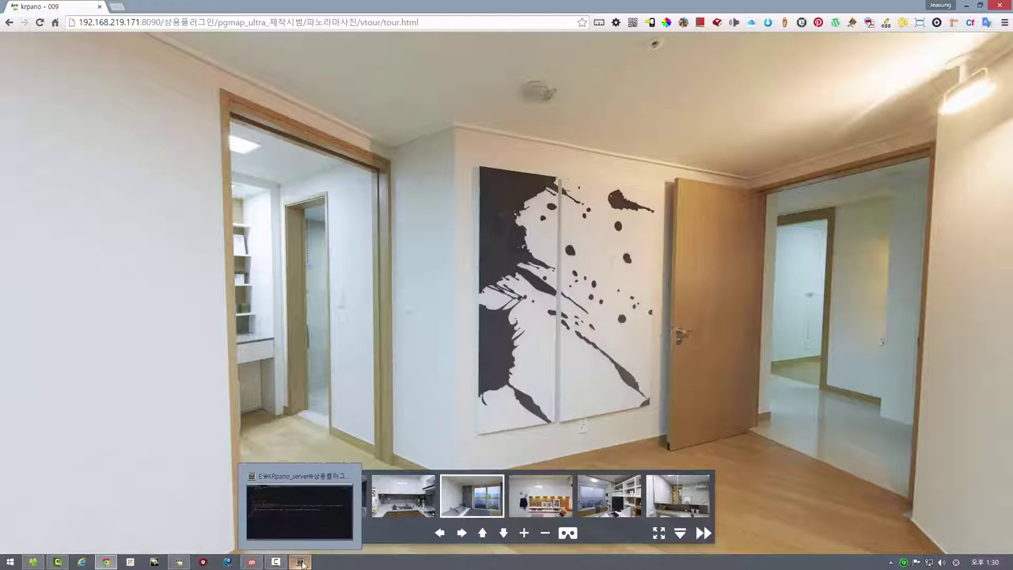
pyautogui.click(300, 562)
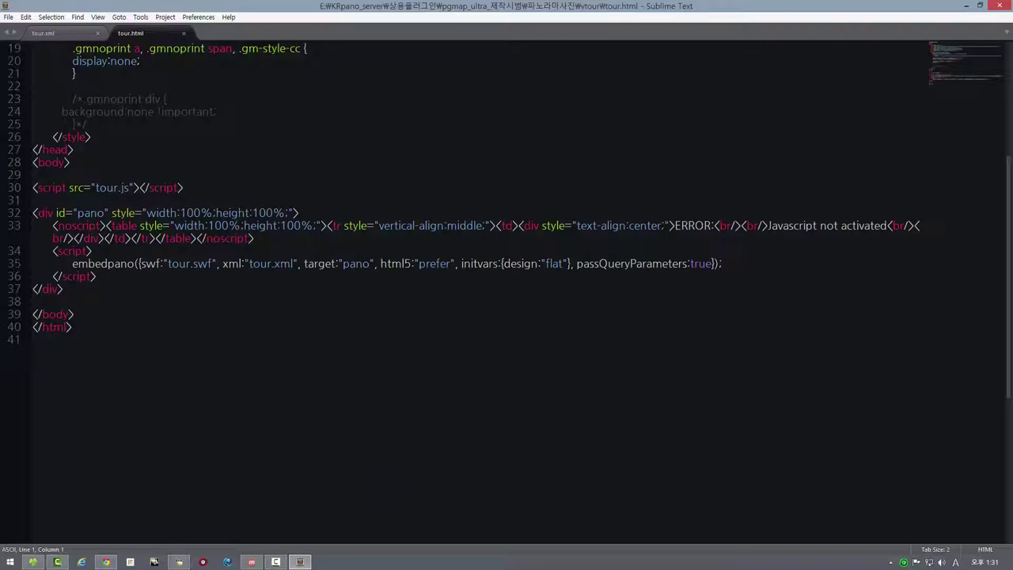
pyautogui.click(562, 264)
pyautogui.write('_light')
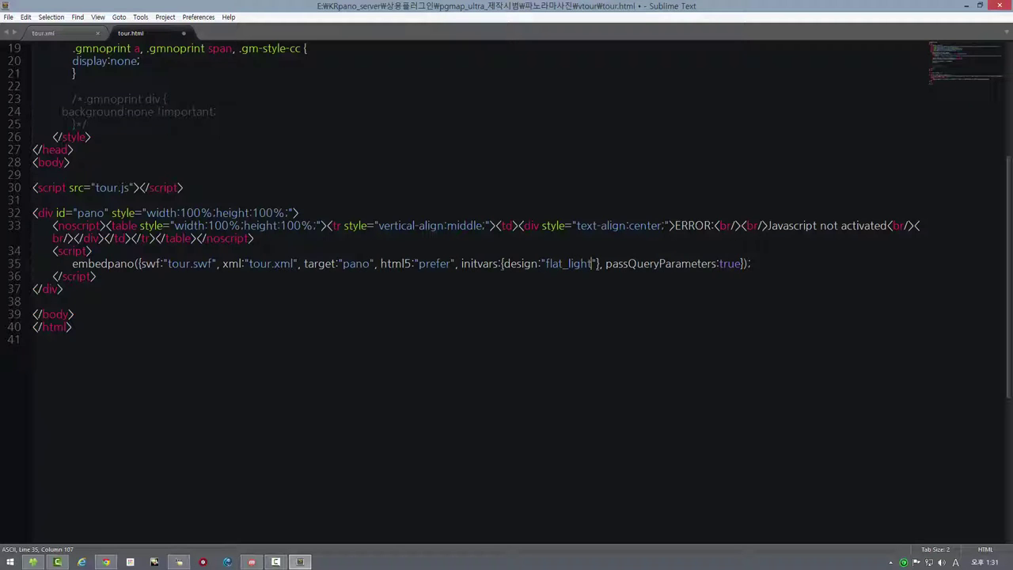
pyautogui.click(10, 19)
pyautogui.moveTo(48, 110)
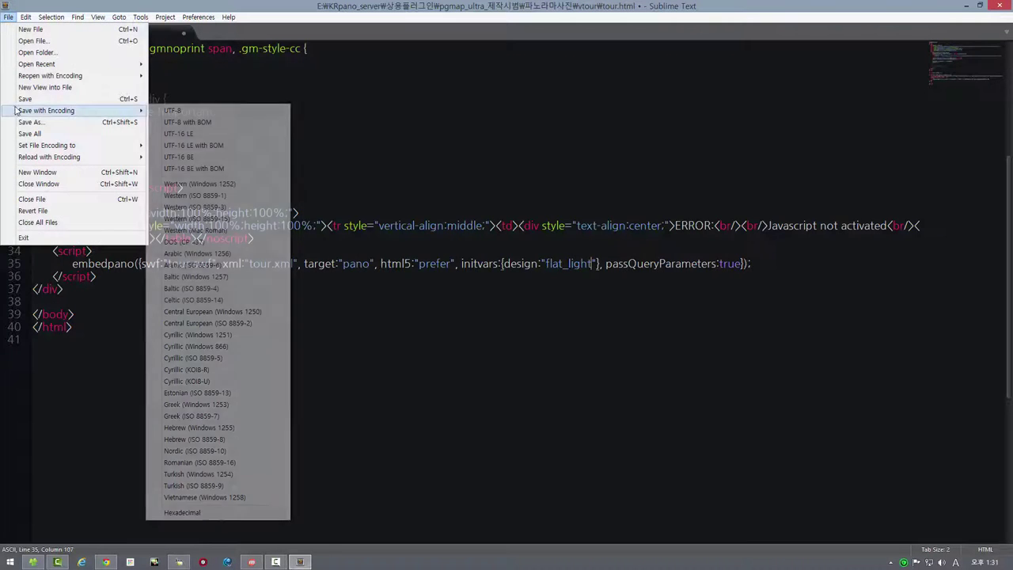
pyautogui.click(170, 111)
# - Reload the virtual tour page in Chrome to check the skin design, and return to Sublime Text
pyautogui.click(106, 560)
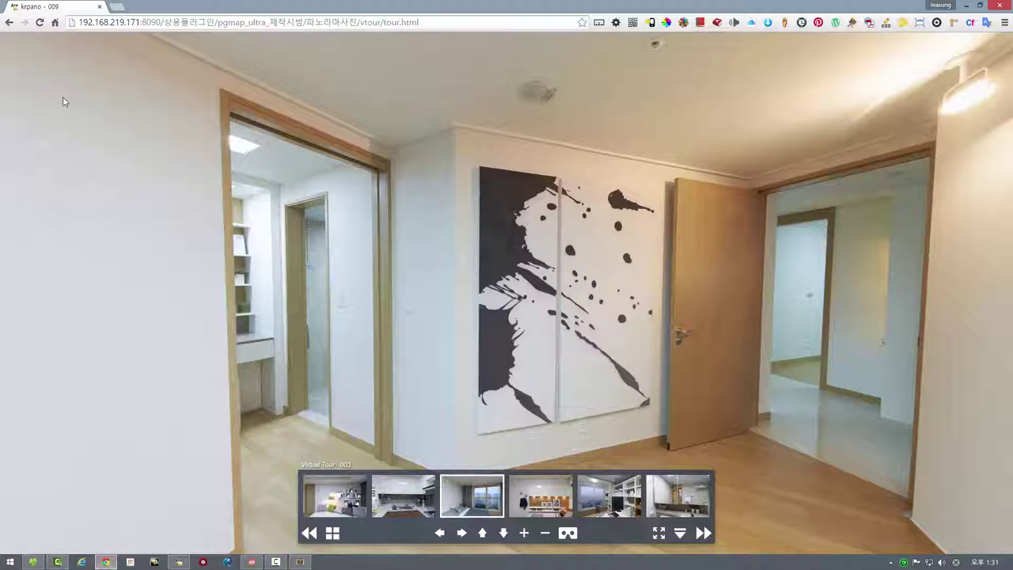
pyautogui.click(40, 23)
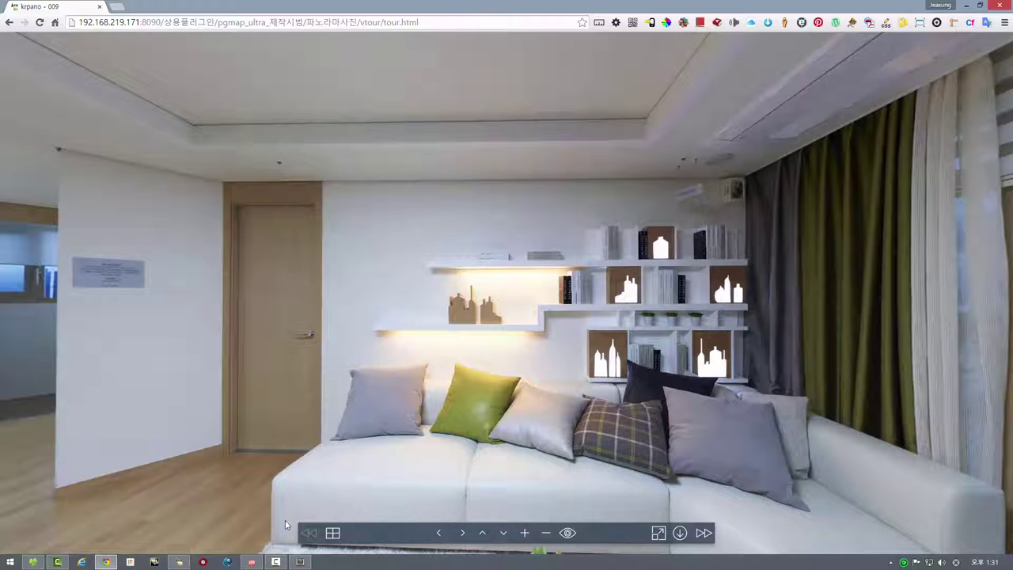
pyautogui.click(299, 562)
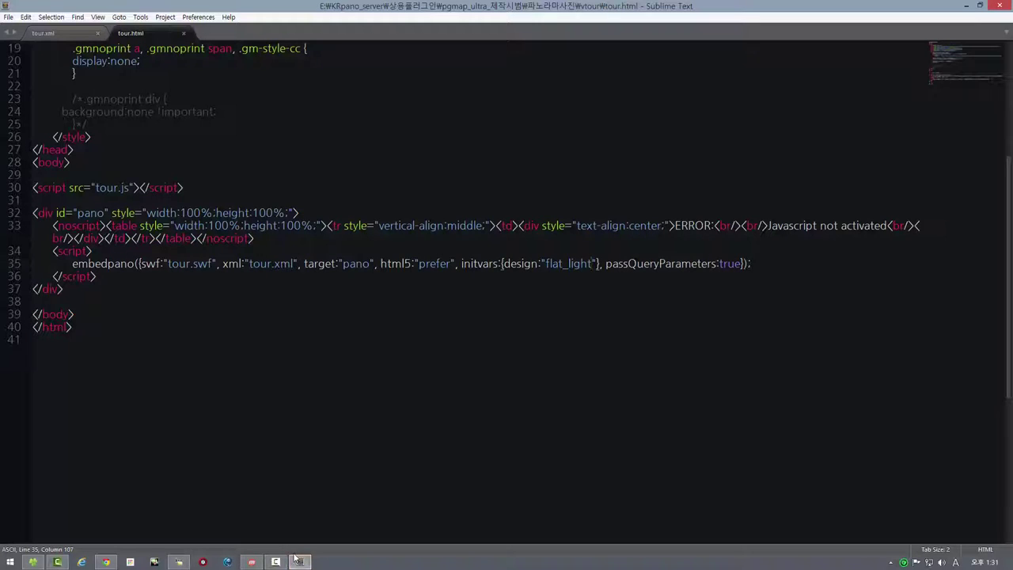
# - Compare the skin design includes in tour.xml with the design value of the embedpano call in tour.html
pyautogui.click(44, 33)
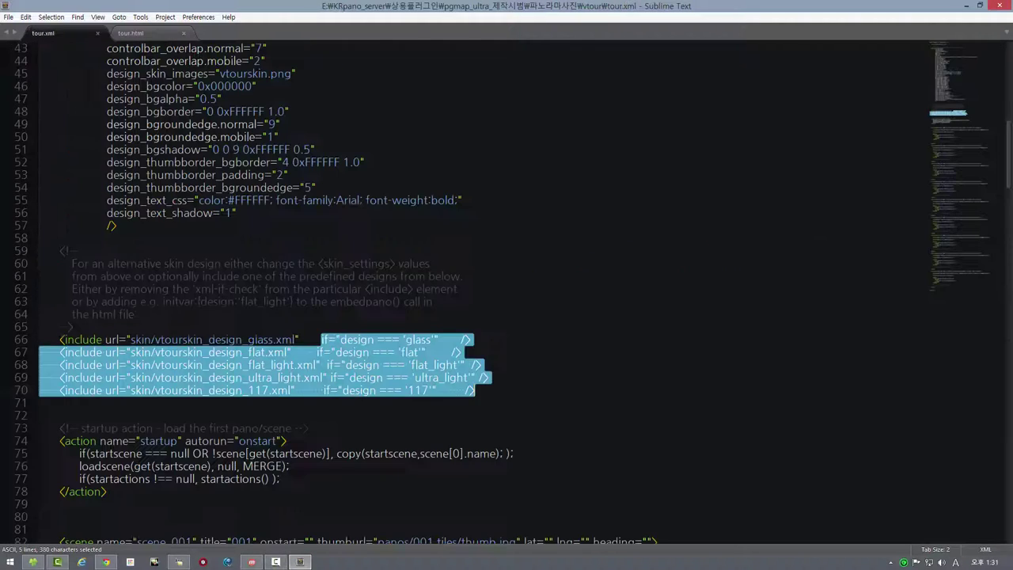
pyautogui.click(376, 390)
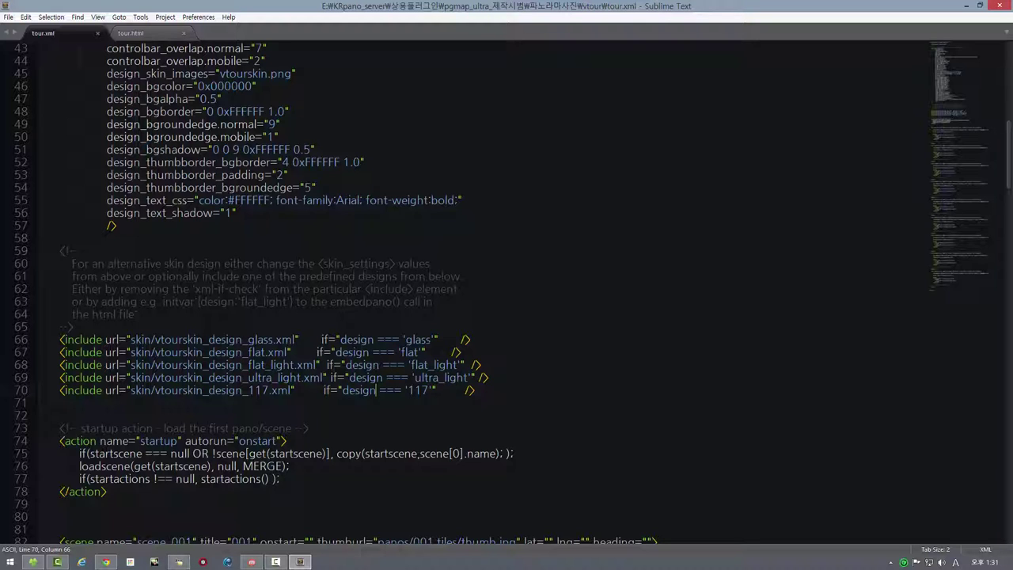
pyautogui.click(136, 35)
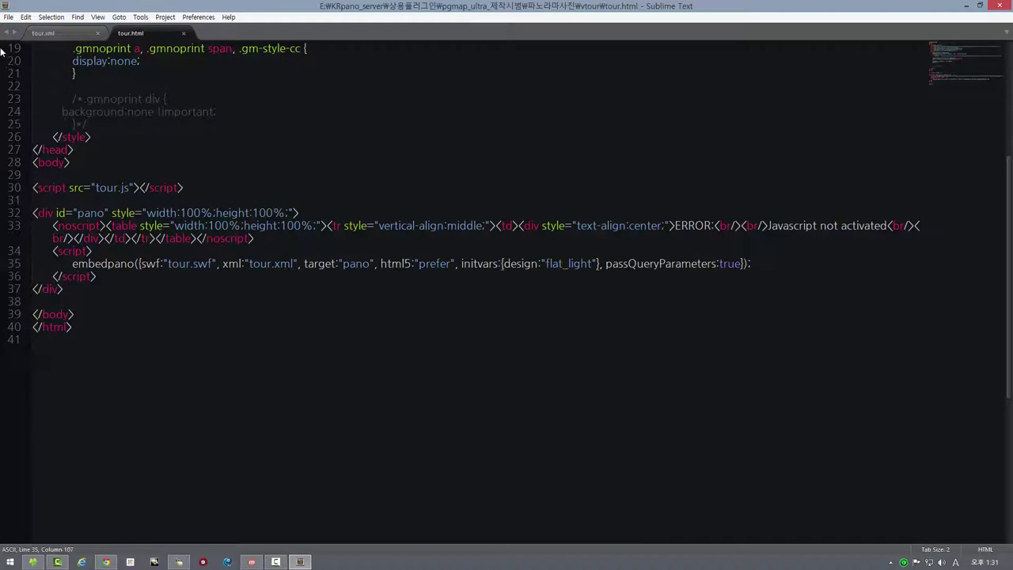
pyautogui.click(44, 34)
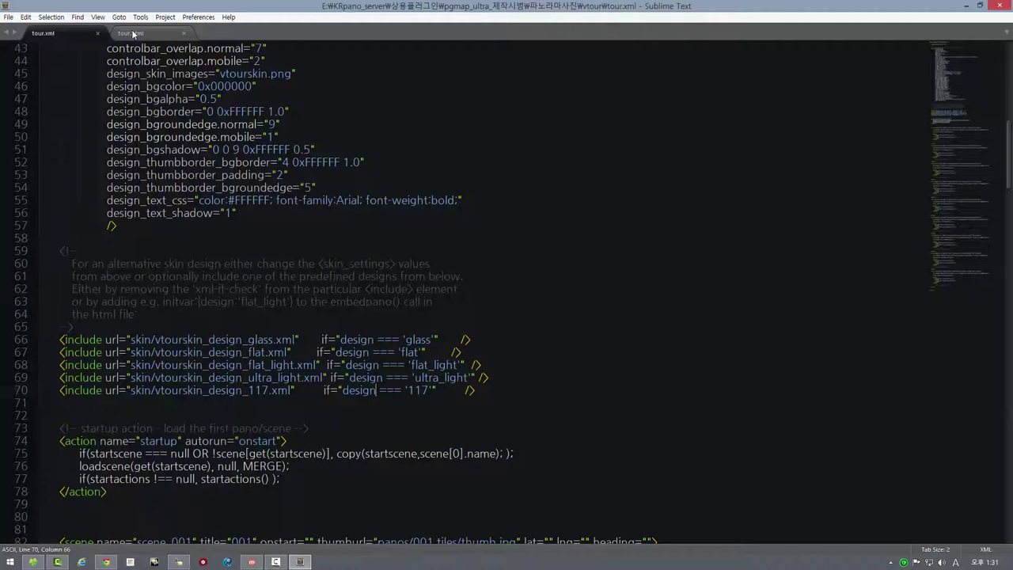
pyautogui.click(129, 34)
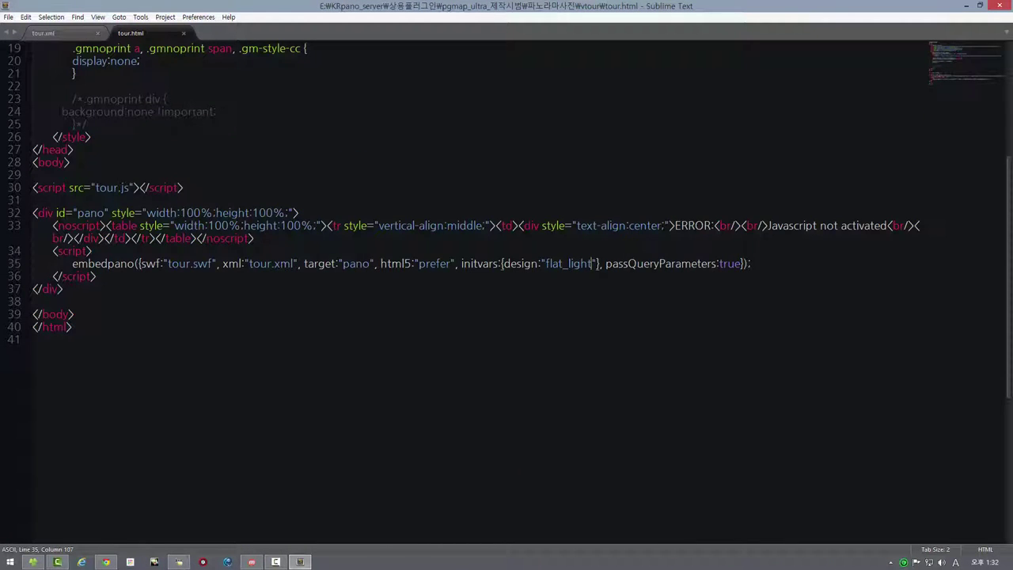
# - Switch to Chrome and show the scene thumbnails in the virtual tour
pyautogui.click(105, 562)
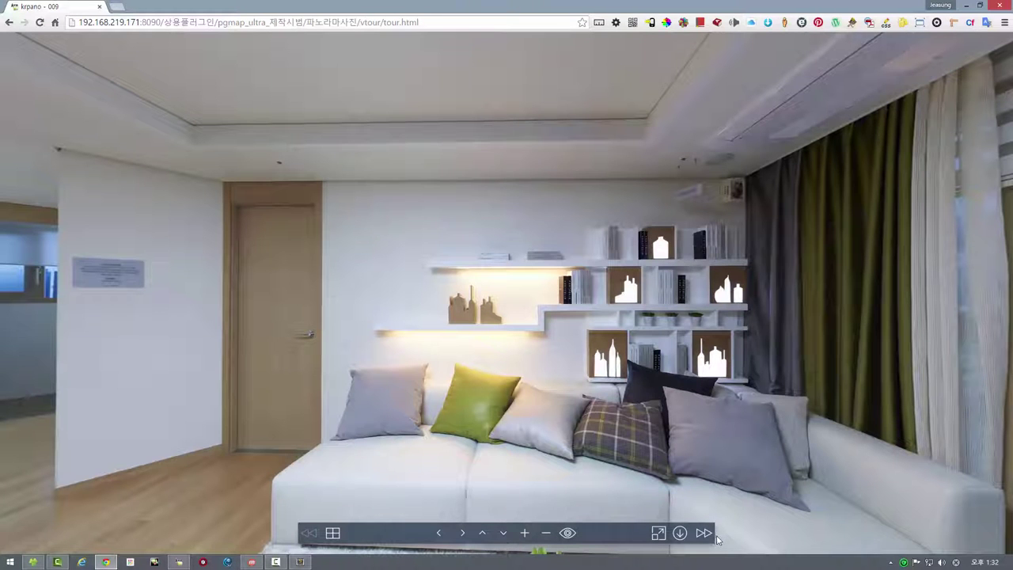
pyautogui.click(332, 533)
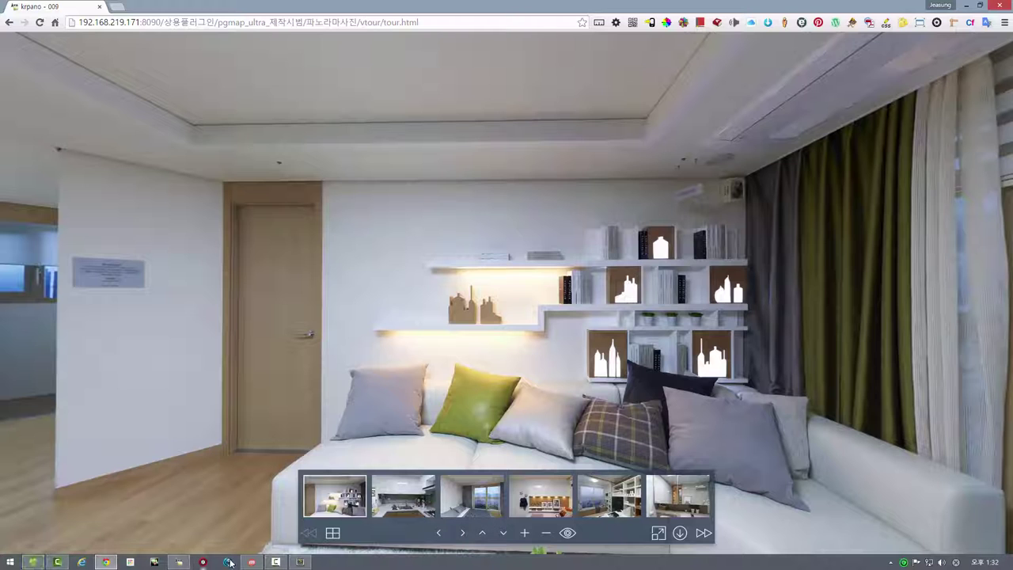
# - Open vtourskin_design_flat_light.xml from the vtour folder's skin subfolder in Sublime Text
pyautogui.click(33, 562)
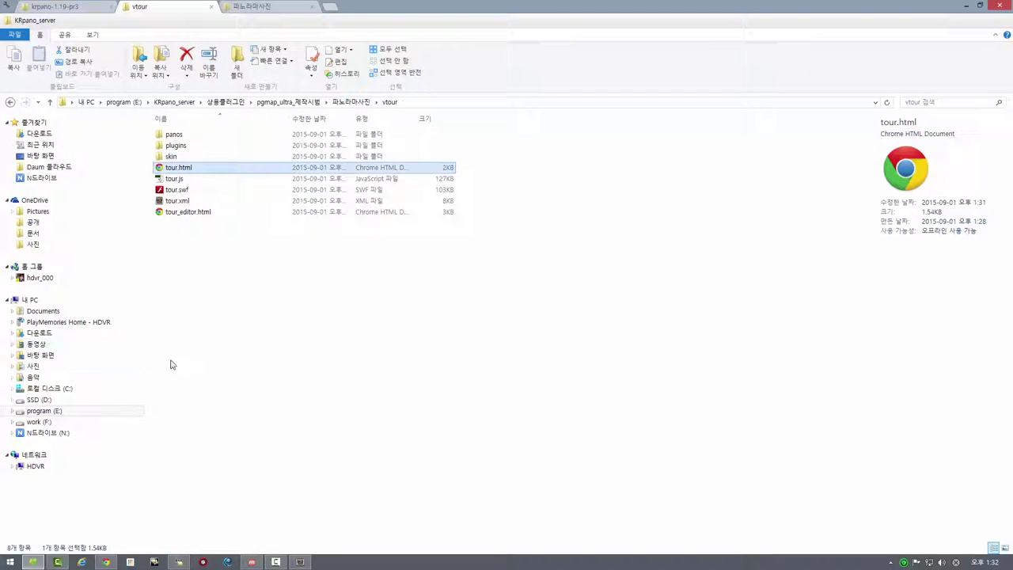
pyautogui.doubleClick(161, 156)
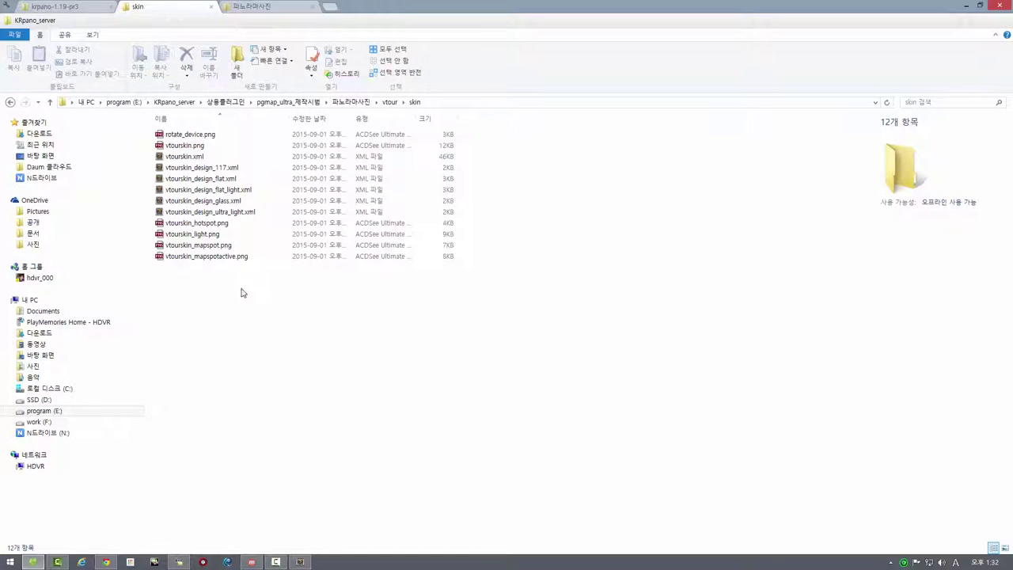
pyautogui.click(179, 180)
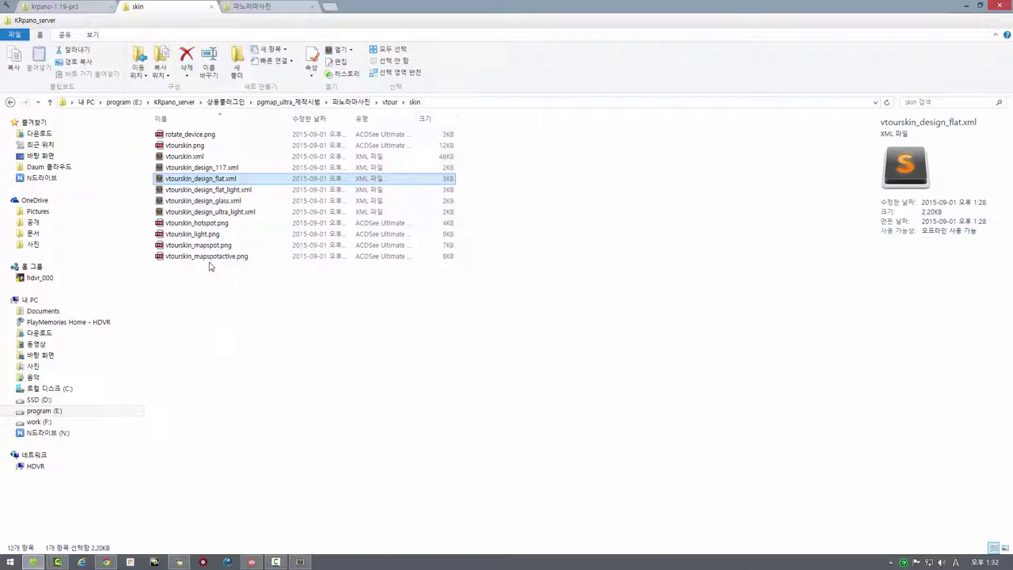
pyautogui.click(221, 190)
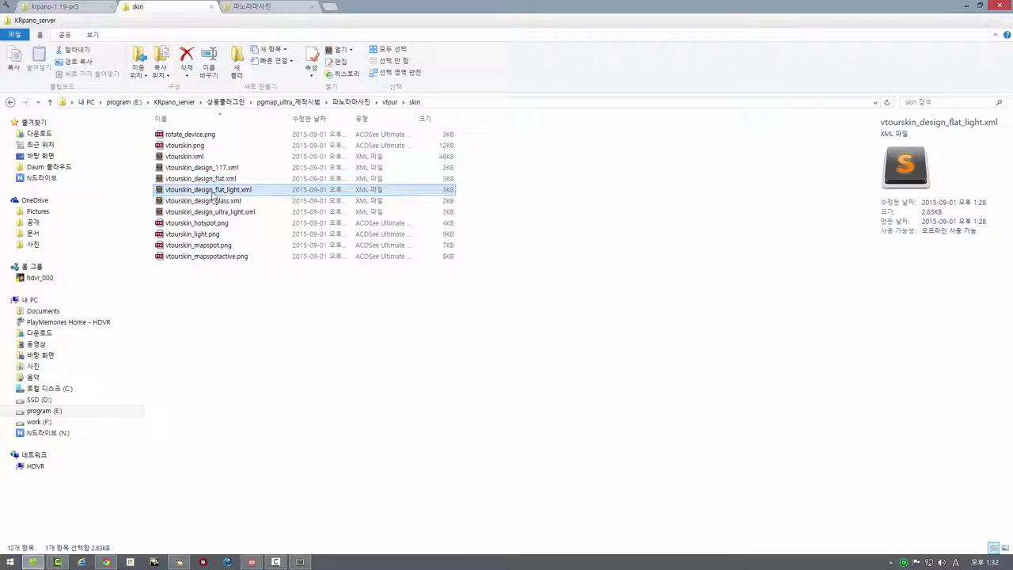
pyautogui.doubleClick(209, 191)
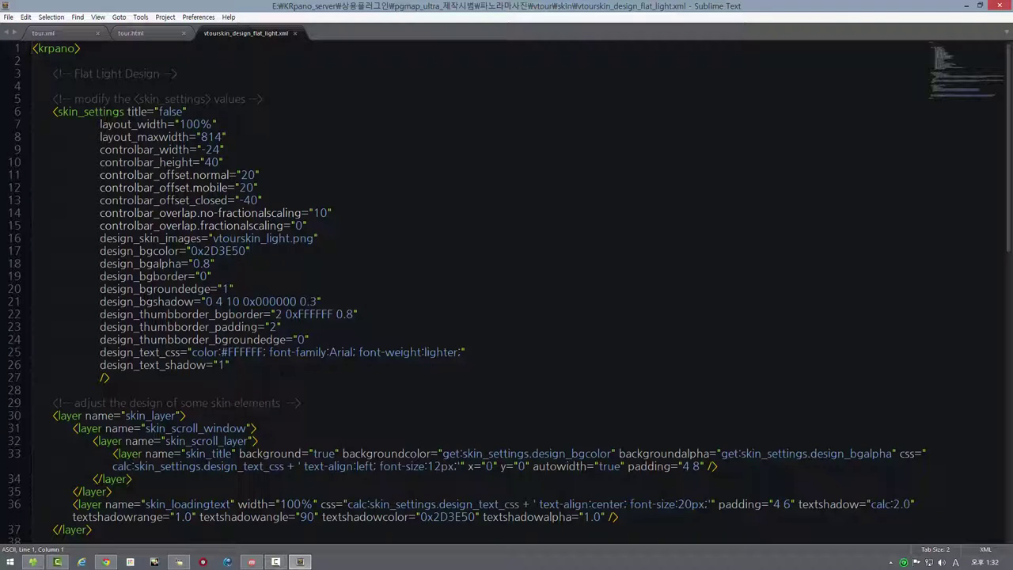
# - Review the skin_settings attributes in tour.xml, including the layout and control bar values
pyautogui.click(55, 33)
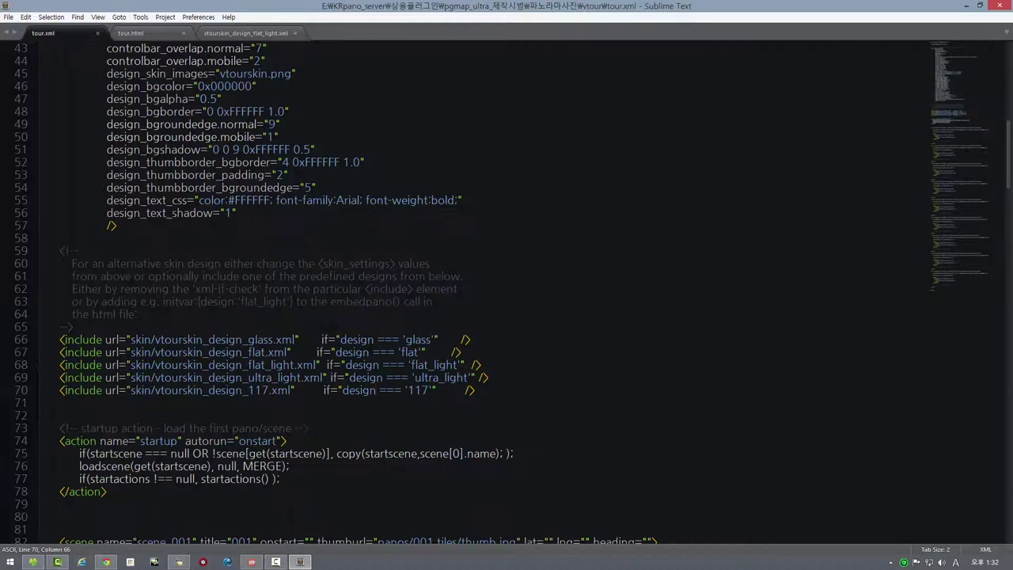
pyautogui.scroll(4, 475, 284)
pyautogui.scroll(10, 506, 293)
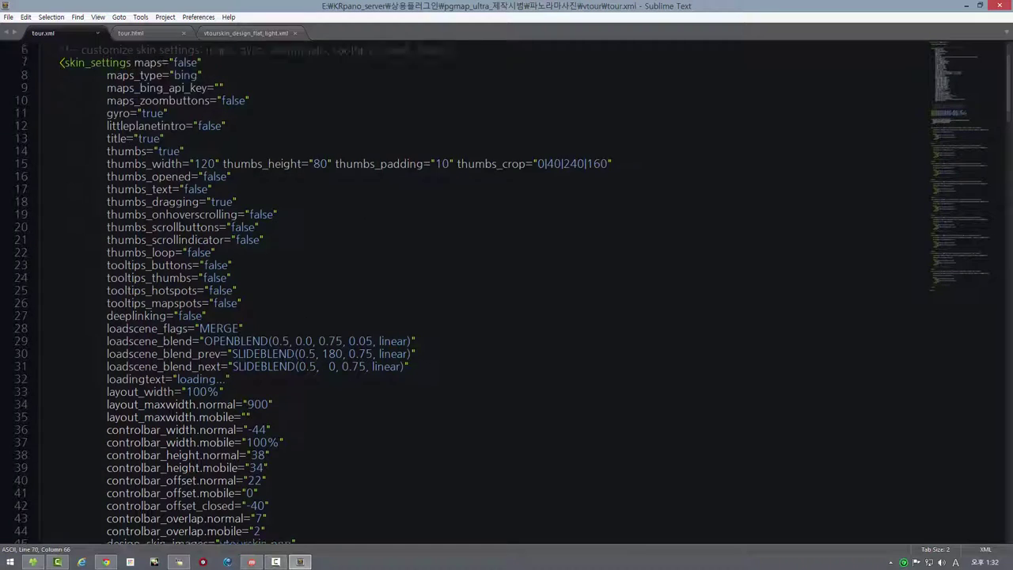
pyautogui.scroll(-2, 507, 292)
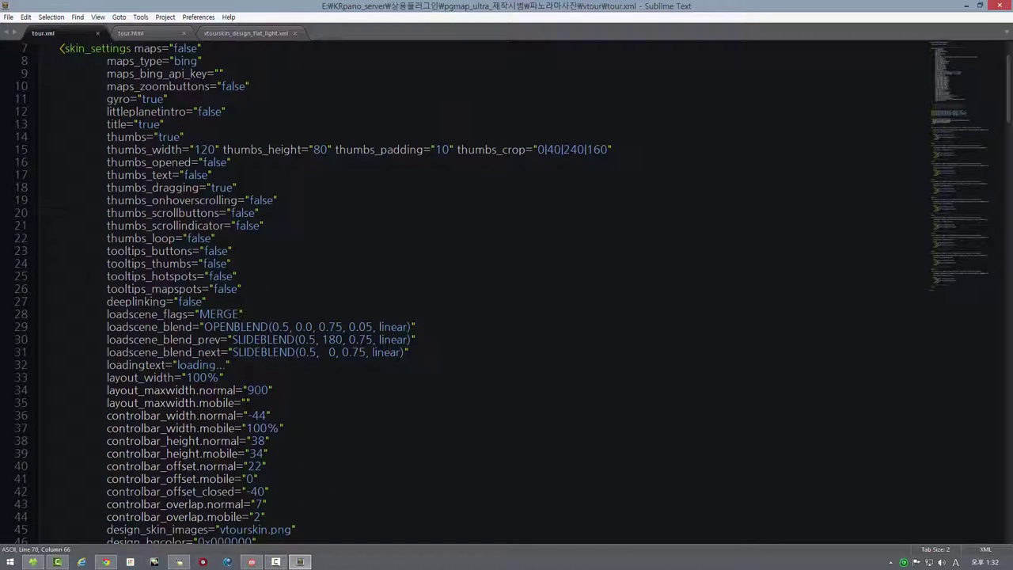
pyautogui.scroll(2, 506, 293)
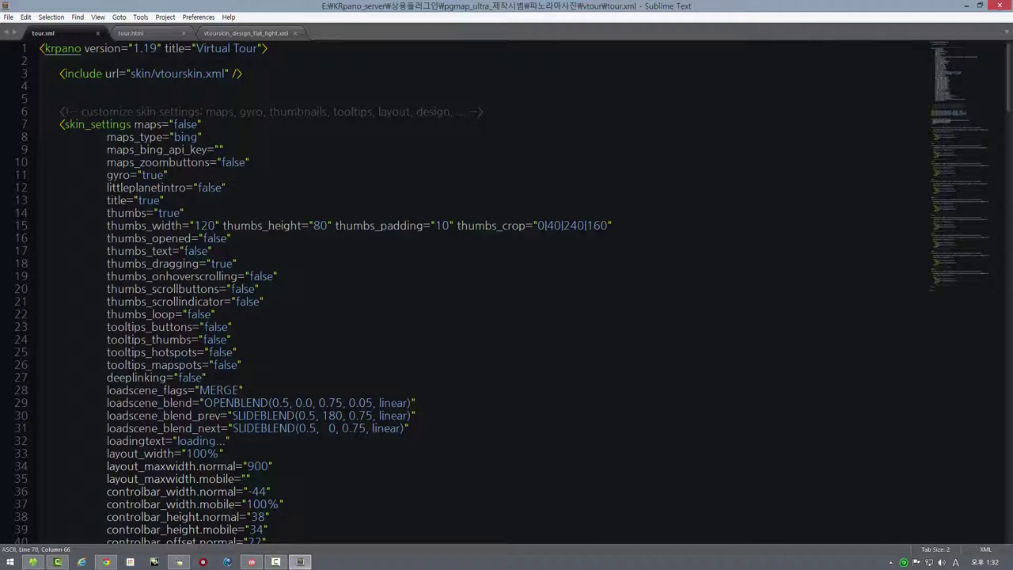
# - Set layout_maxwidth to 100% in the skin_settings of vtourskin_design_flat_light.xml
pyautogui.click(238, 34)
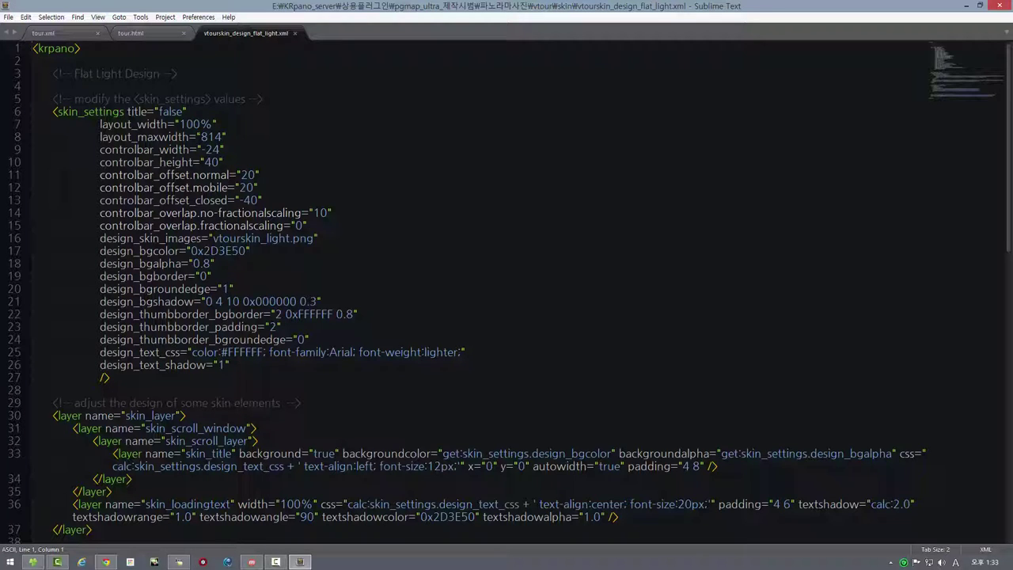
pyautogui.doubleClick(212, 137)
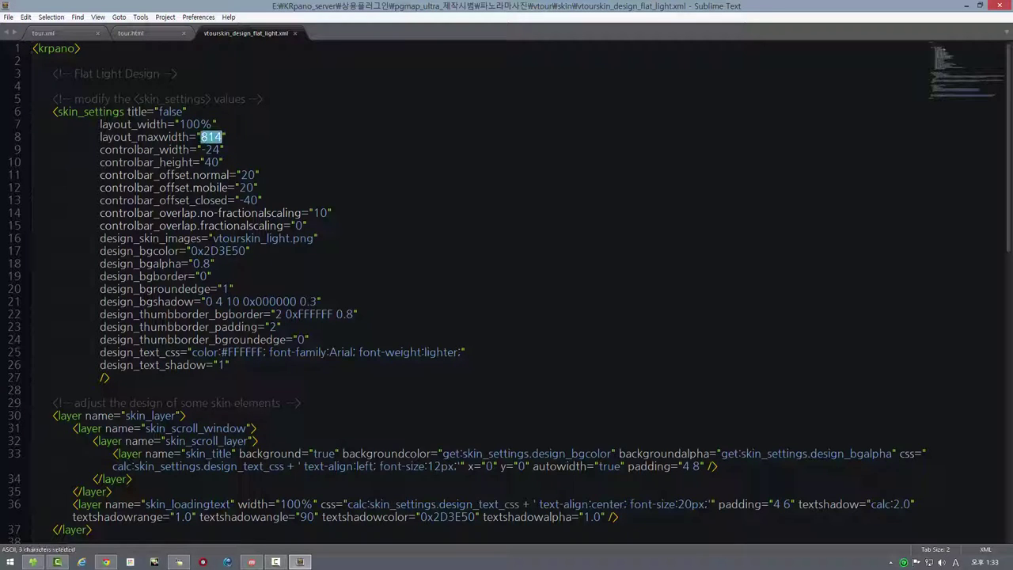
pyautogui.write('100%')
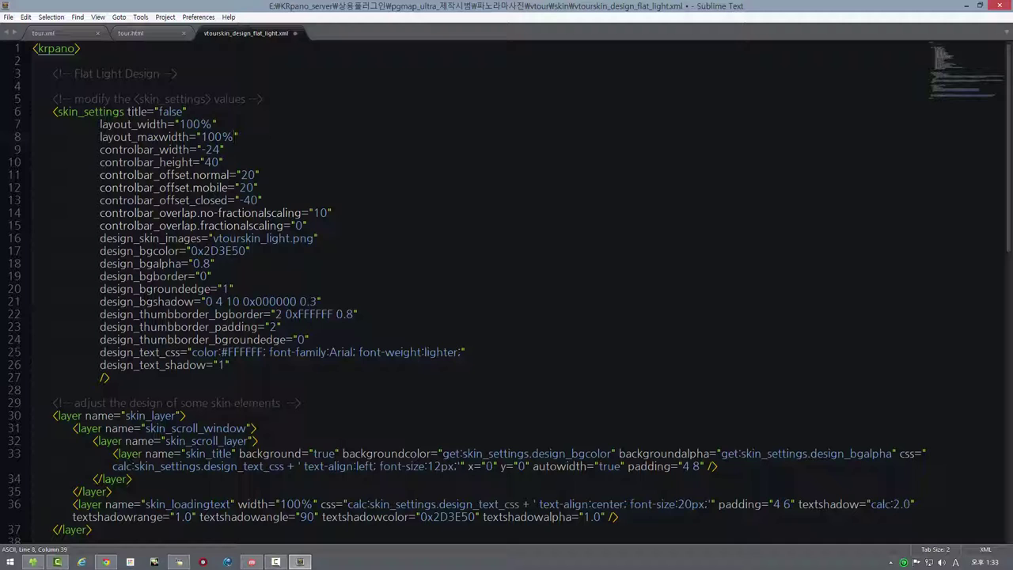
# - Check the tour's control bar in Chrome, and set the skin_settings title to true in vtourskin_design_flat_light.xml
pyautogui.click(106, 562)
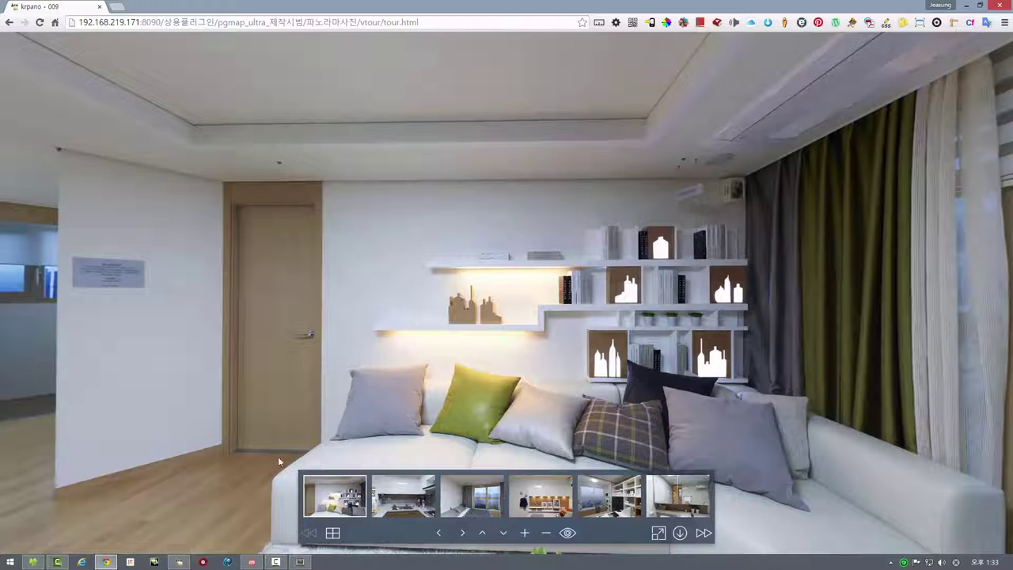
pyautogui.click(300, 561)
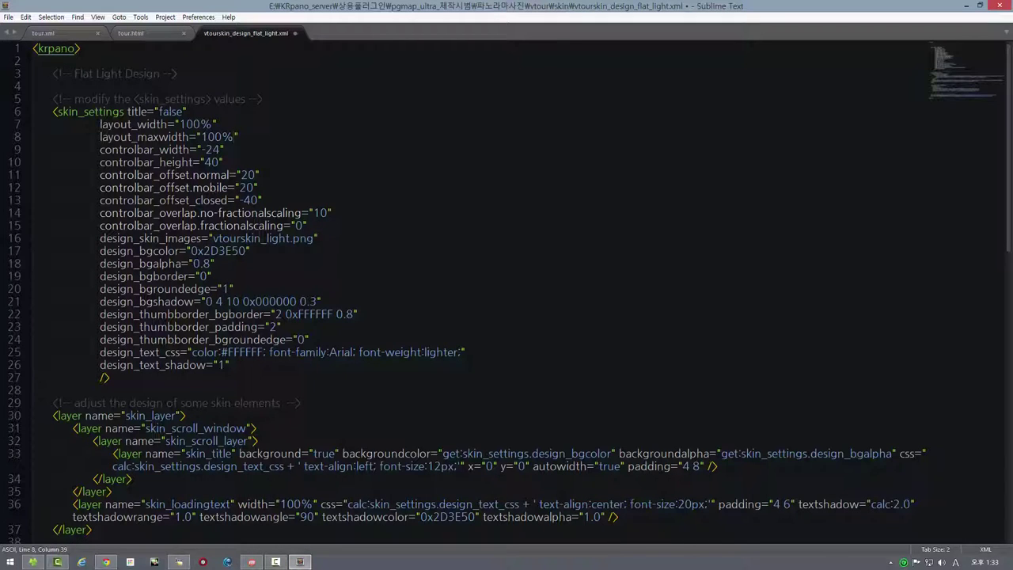
pyautogui.doubleClick(169, 112)
pyautogui.write('true')
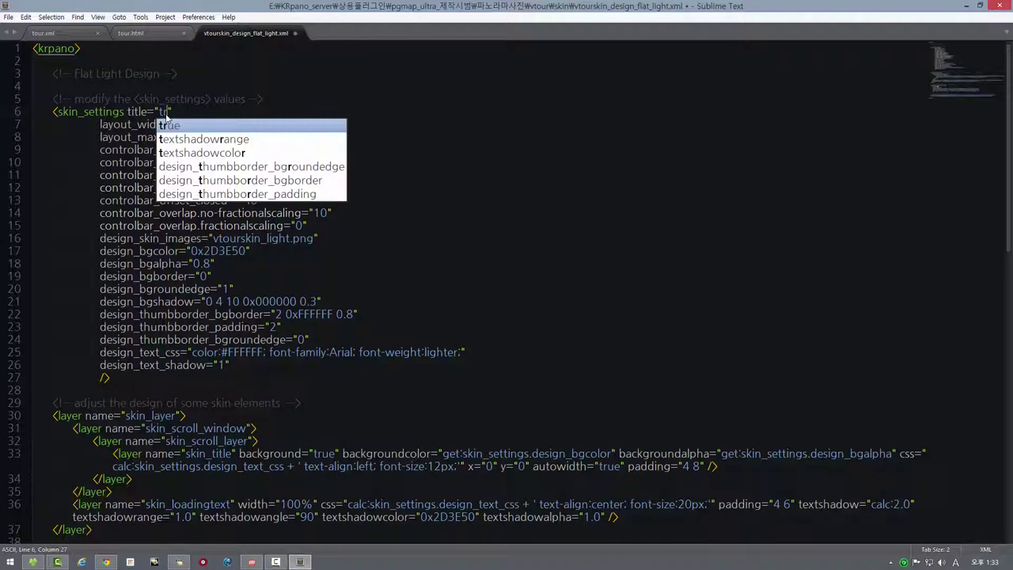
# - Save vtourskin_design_flat_light.xml and reload the tour in Chrome to check the scene title
pyautogui.hotkey('ctrl', 's')
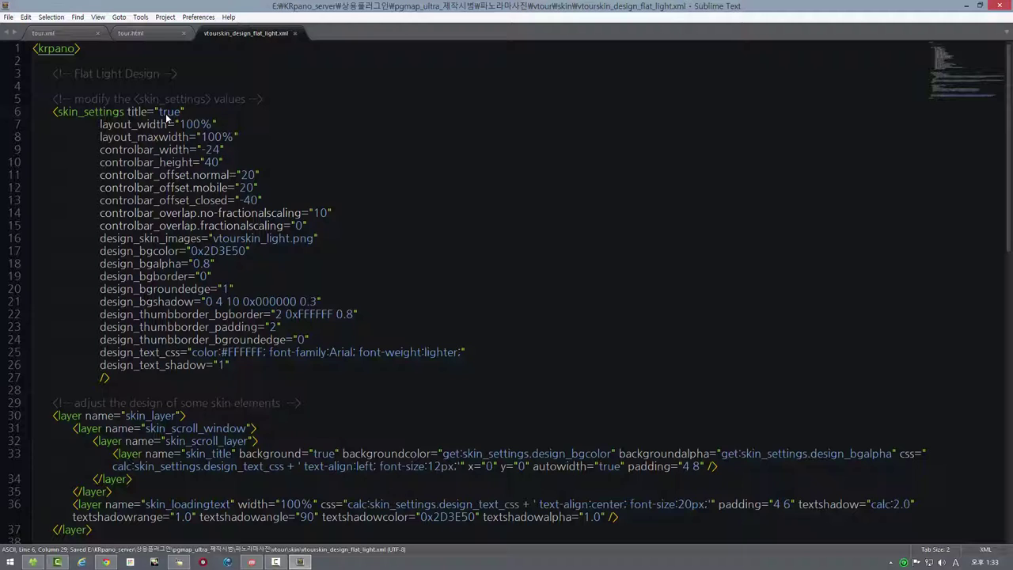
pyautogui.click(9, 17)
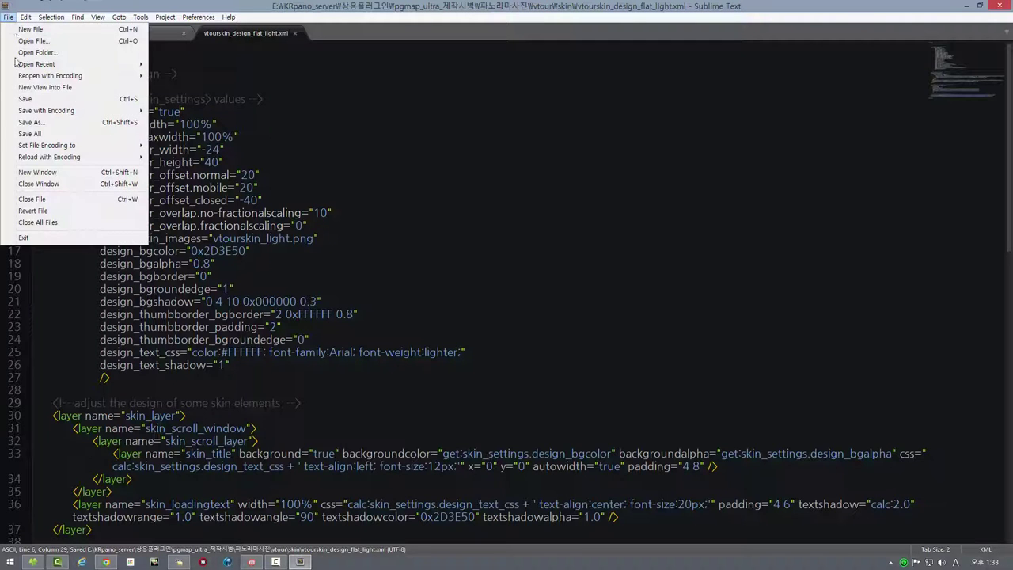
pyautogui.click(24, 98)
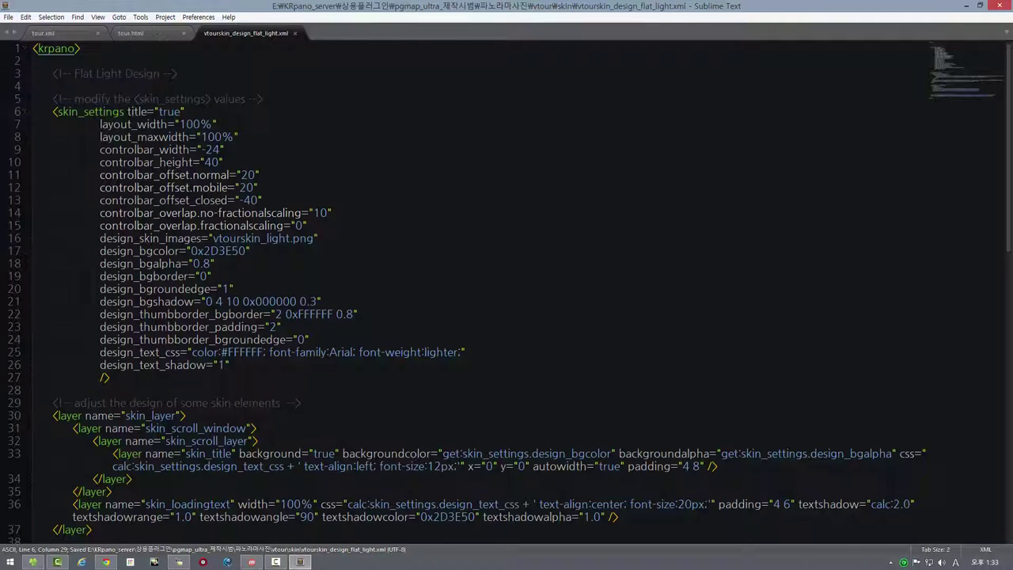
pyautogui.click(106, 562)
pyautogui.click(39, 23)
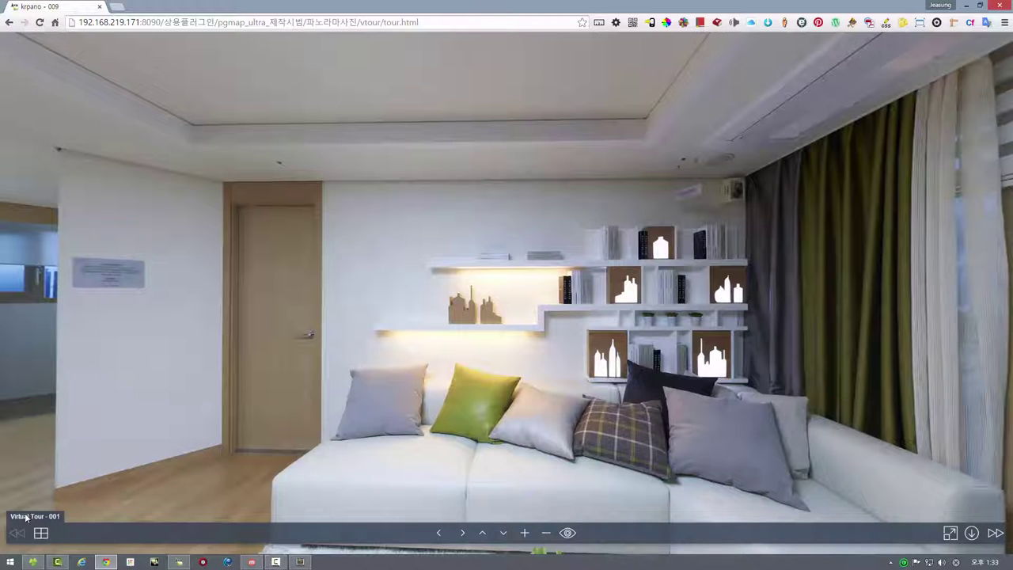
# - Compare the layout_maxwidth setting in Sublime Text with the control bar's width in Chrome
pyautogui.click(302, 561)
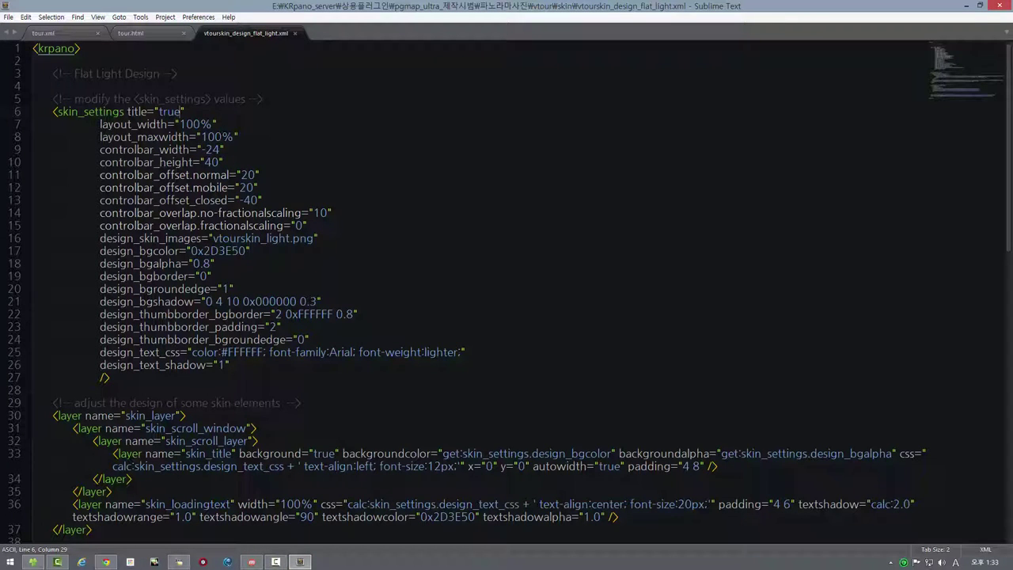
pyautogui.moveTo(206, 137); pyautogui.dragTo(234, 137)
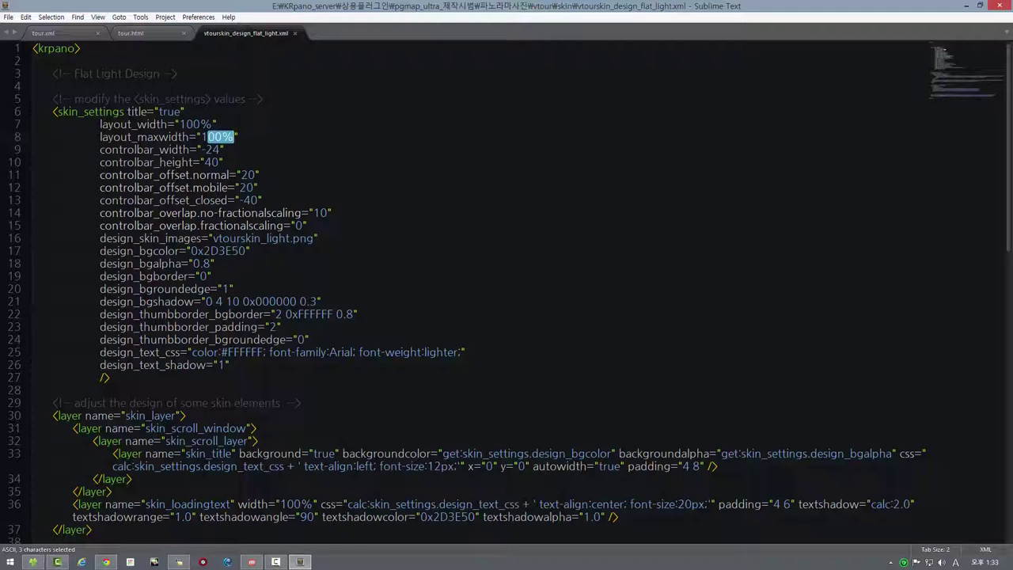
pyautogui.click(105, 562)
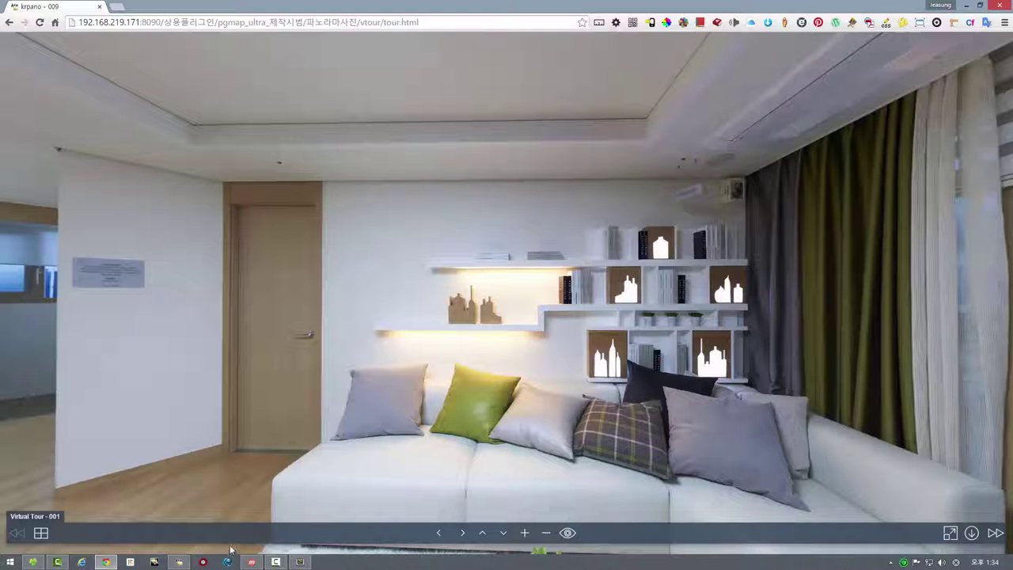
pyautogui.click(300, 562)
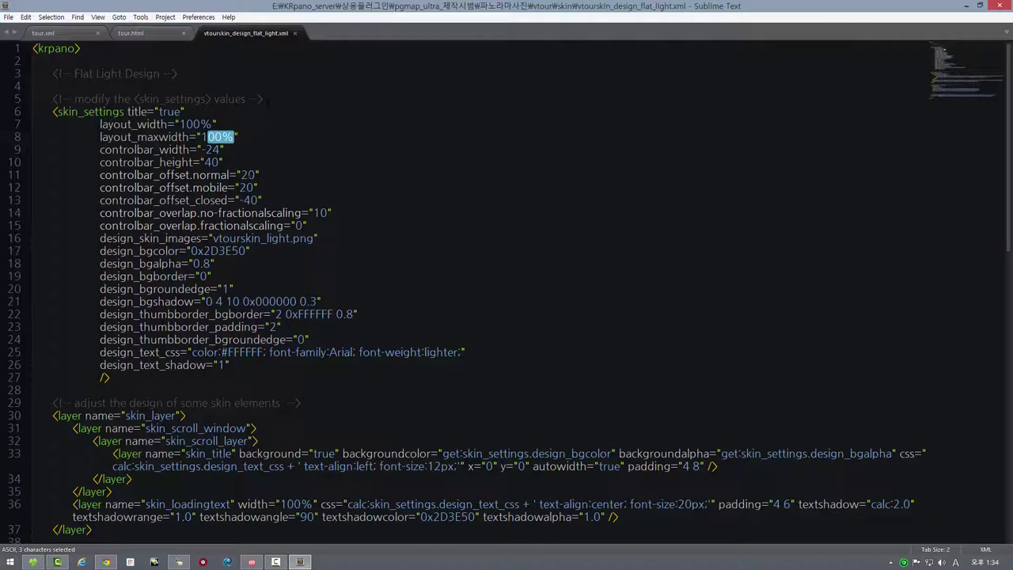
# - Set controlbar_offset.normal and controlbar_offset.mobile to 10 in the skin_settings and save the file
pyautogui.click(245, 174)
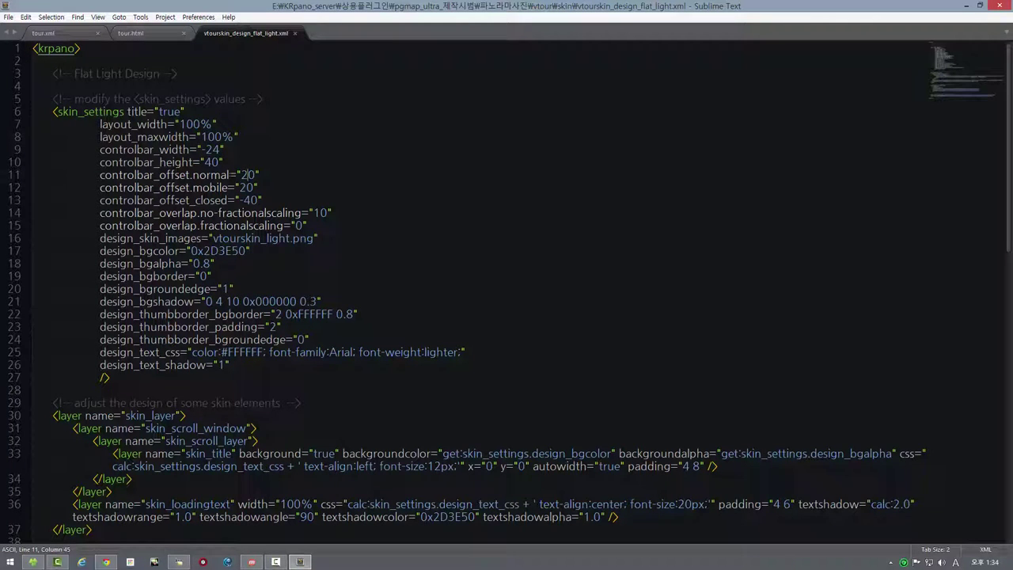
pyautogui.doubleClick(246, 174)
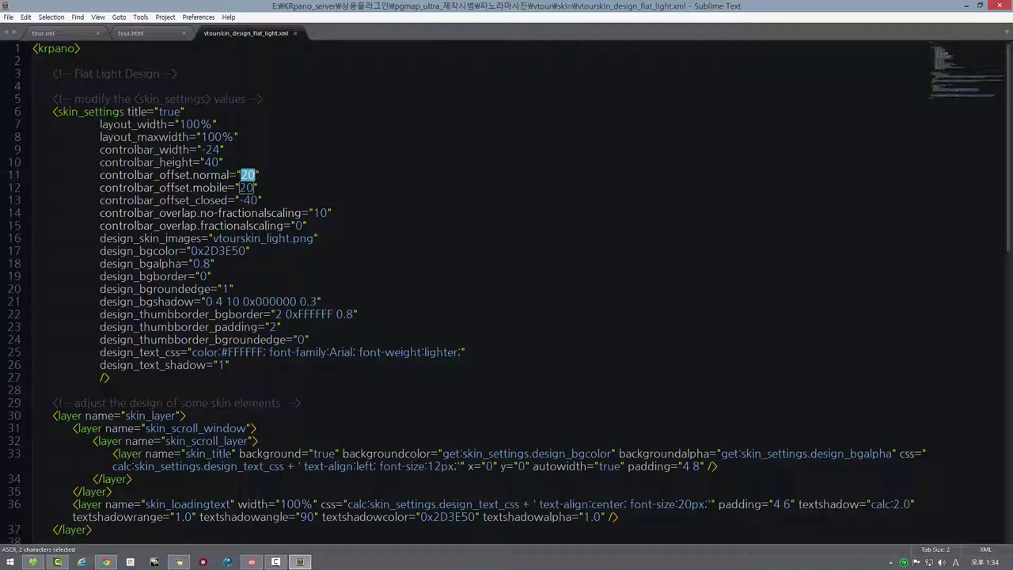
pyautogui.write('10')
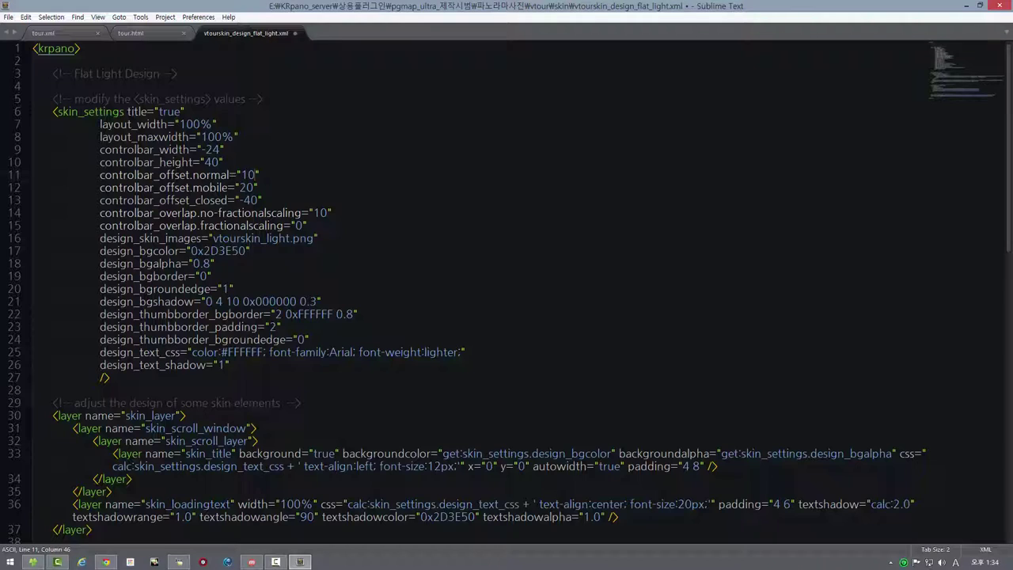
pyautogui.doubleClick(245, 188)
pyautogui.write('10')
pyautogui.click(5, 21)
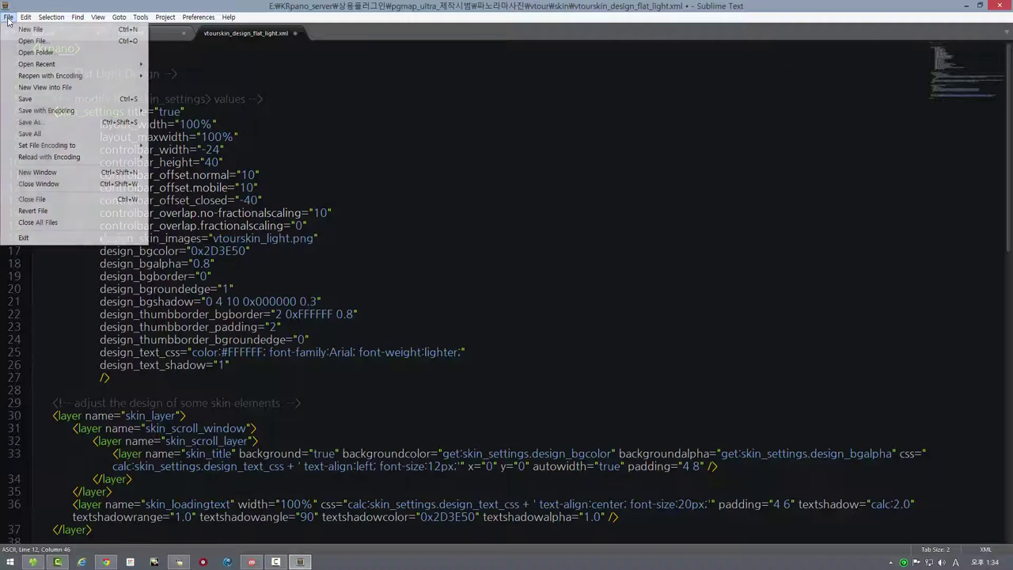
pyautogui.click(35, 104)
# - Reload the tour in Chrome and check the control bar's vertical offset while rotating the panorama
pyautogui.click(105, 562)
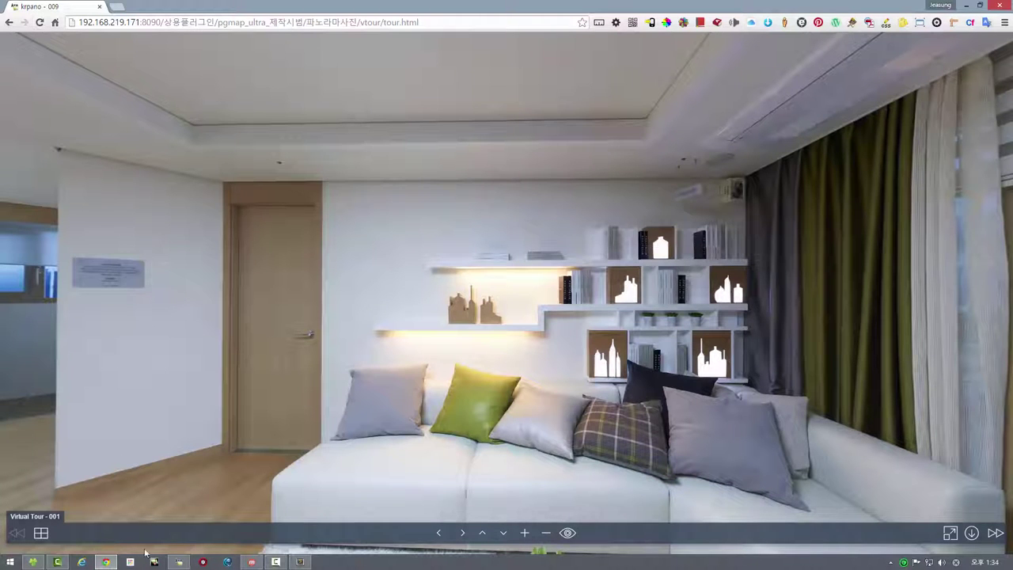
pyautogui.click(40, 22)
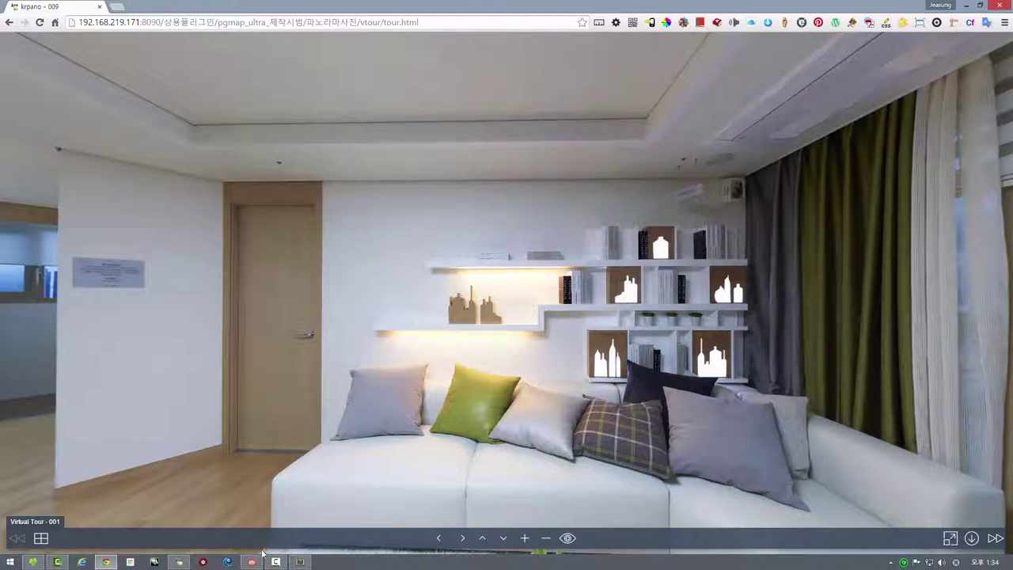
pyautogui.moveTo(423, 364); pyautogui.dragTo(398, 368)
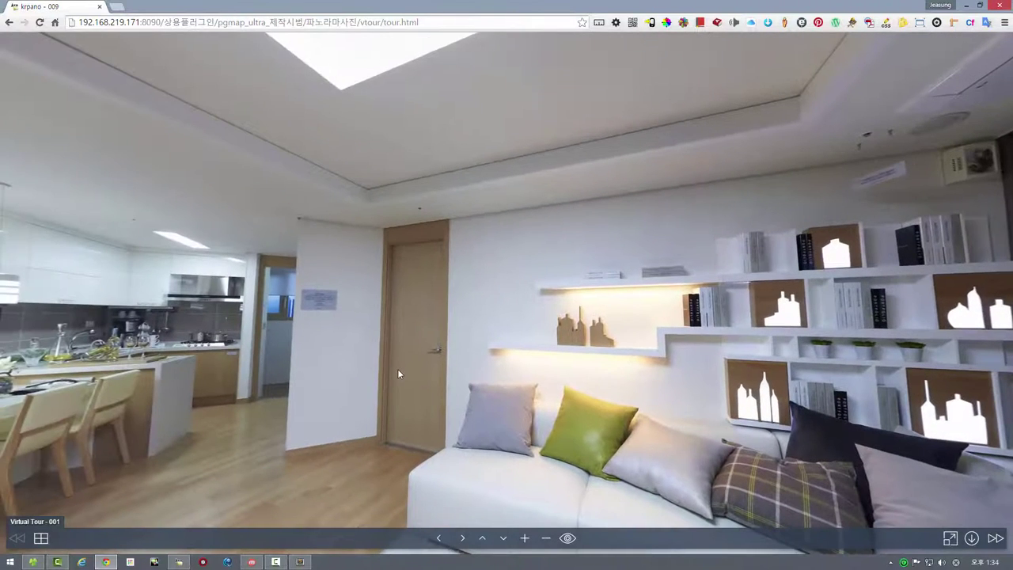
# - Review the skin_settings and skin element design code of vtourskin_design_flat_light.xml in Sublime Text
pyautogui.click(301, 562)
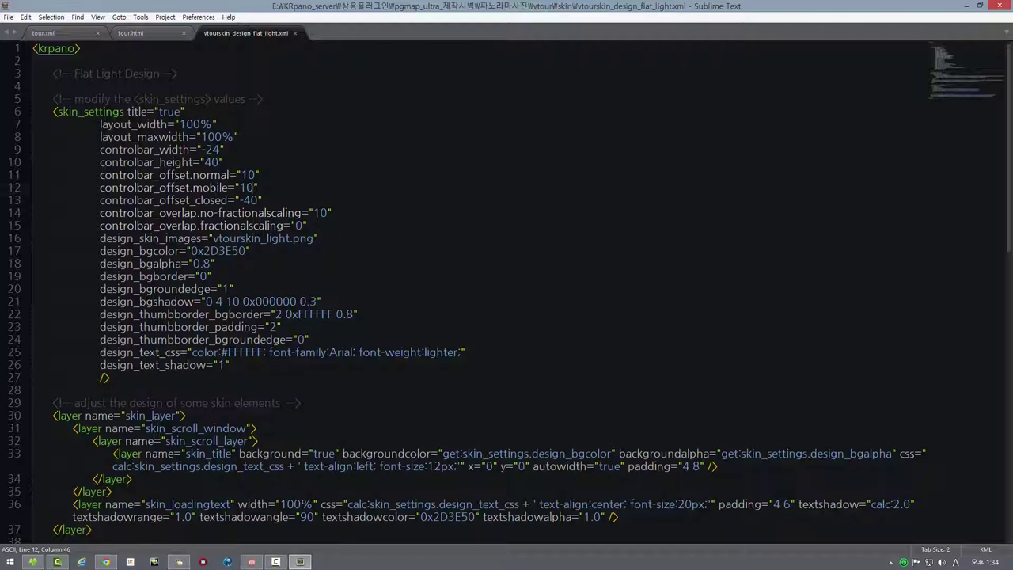
pyautogui.scroll(-4, 507, 293)
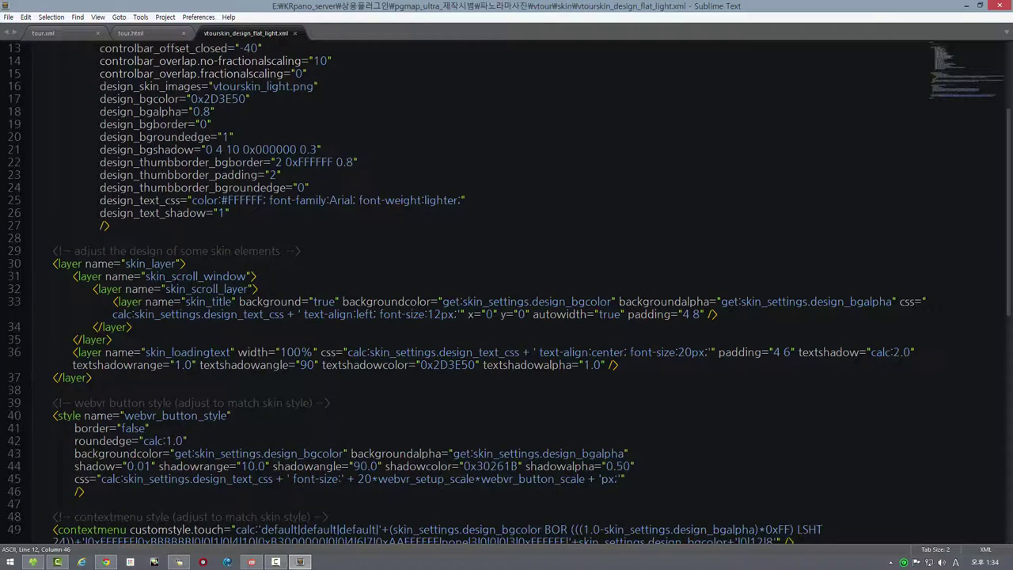
pyautogui.scroll(3, 507, 293)
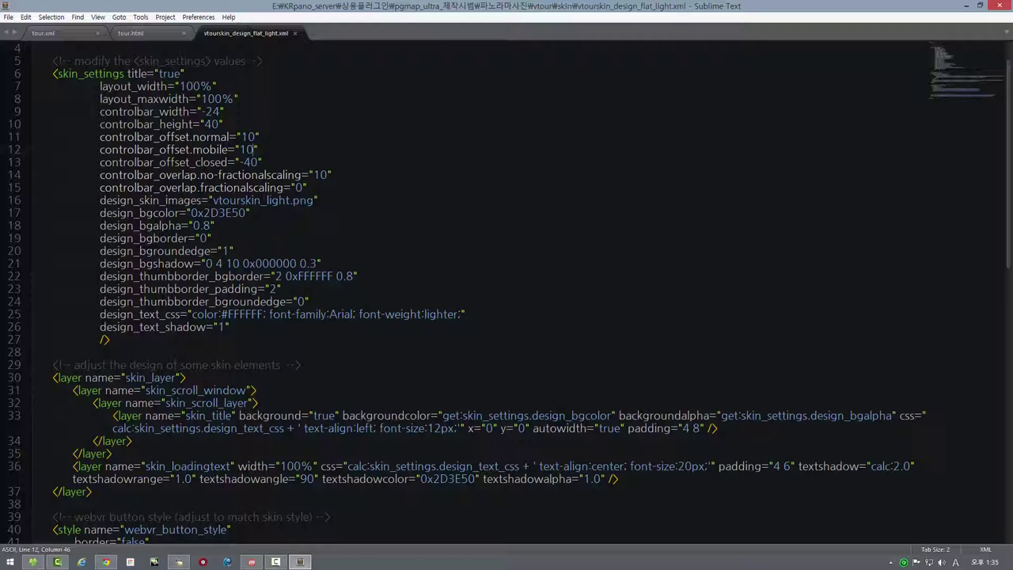
# - Show the tour's scene thumbnails in Chrome, open scenes 002 and 004, and look around the panoramas
pyautogui.click(105, 562)
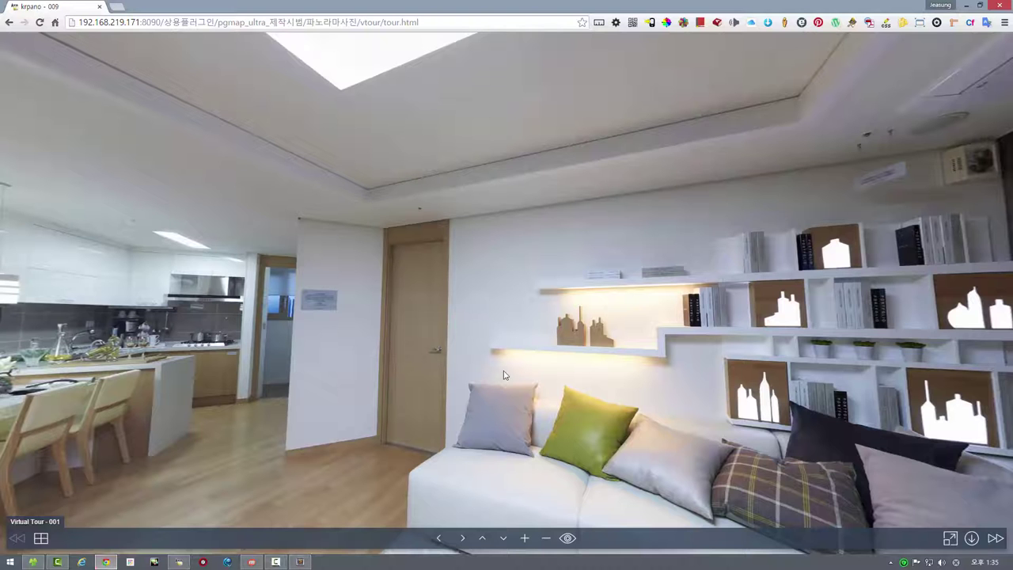
pyautogui.moveTo(505, 376); pyautogui.dragTo(264, 329)
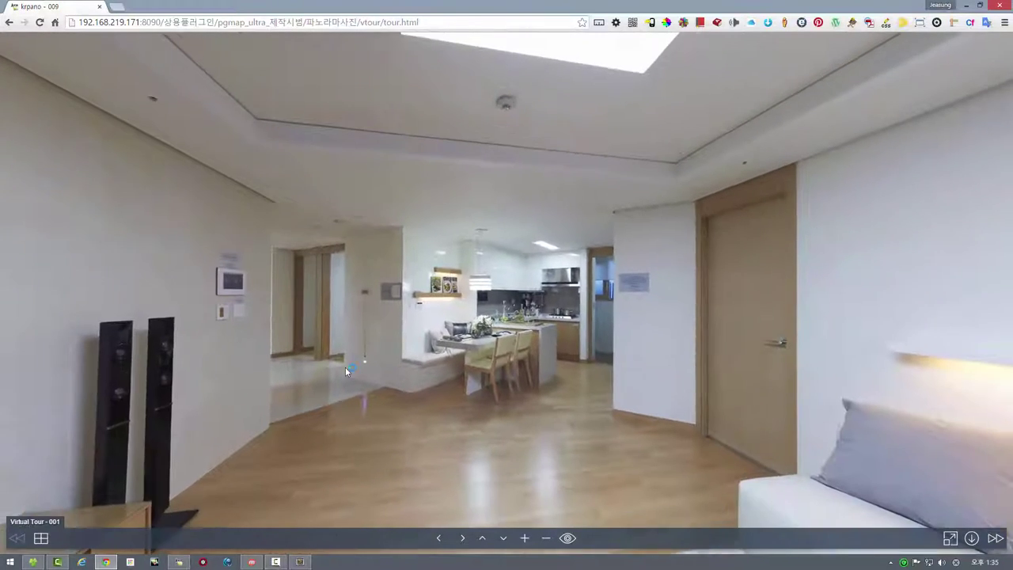
pyautogui.click(44, 539)
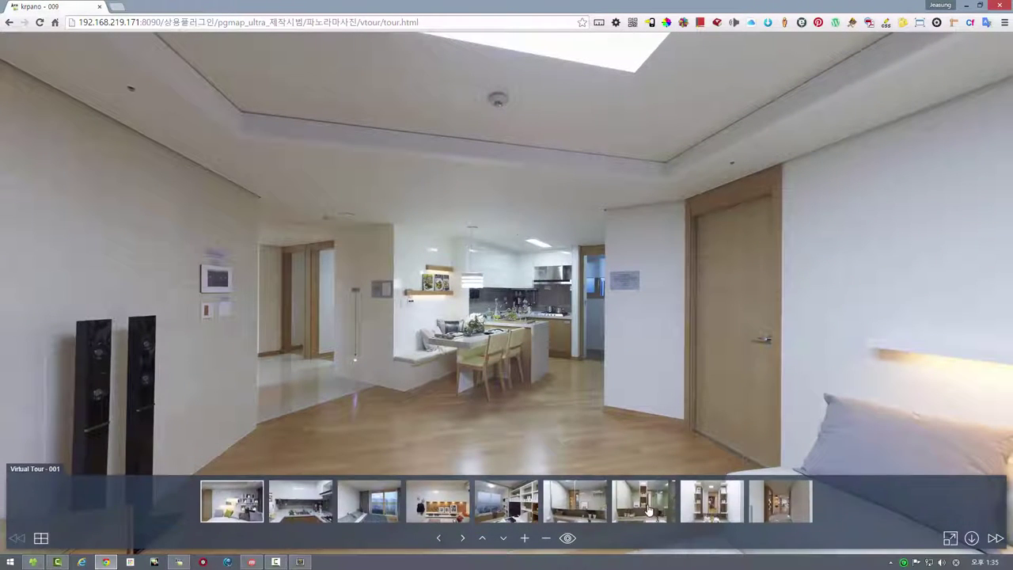
pyautogui.moveTo(519, 372); pyautogui.dragTo(386, 380)
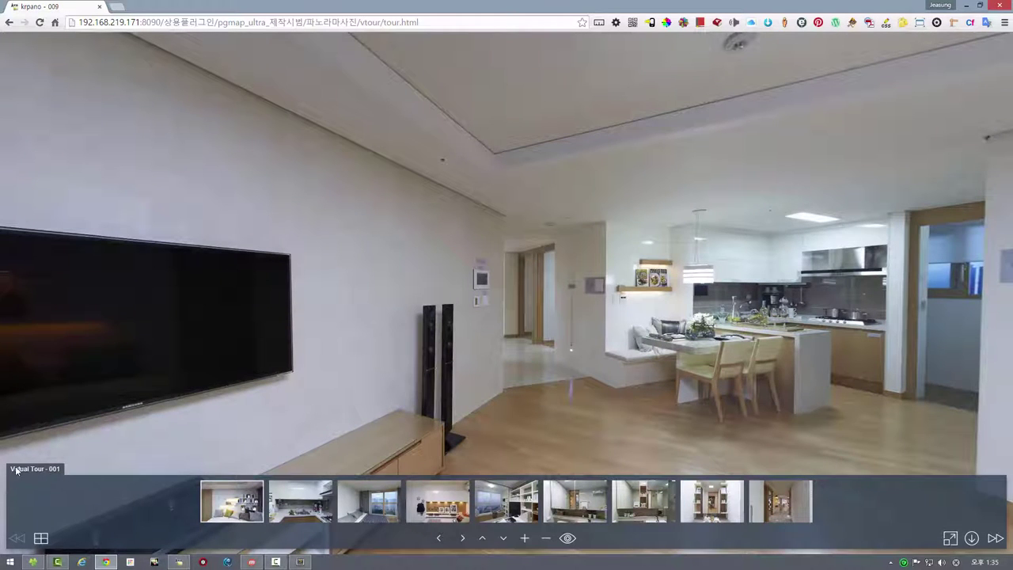
pyautogui.click(297, 497)
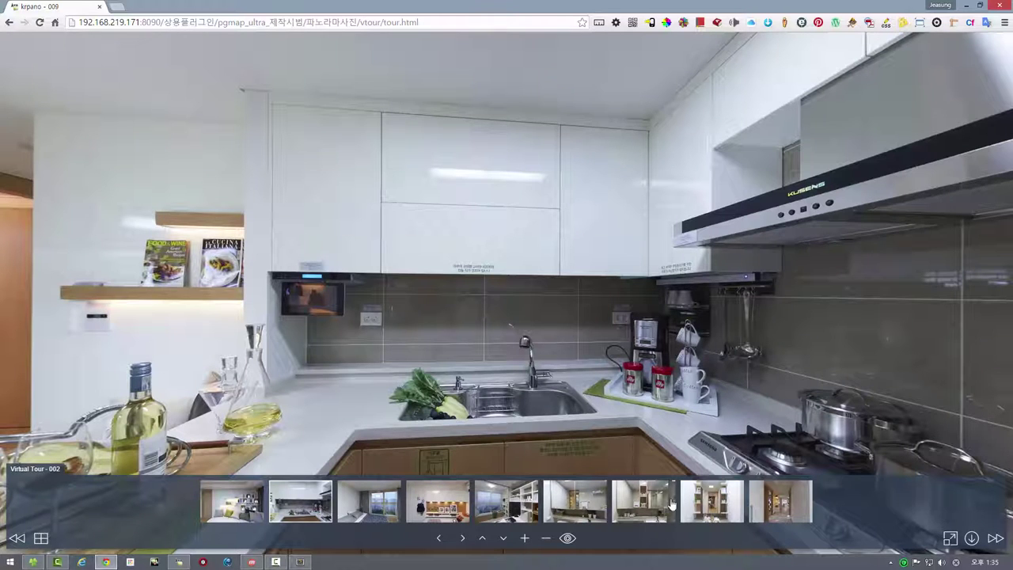
pyautogui.click(455, 509)
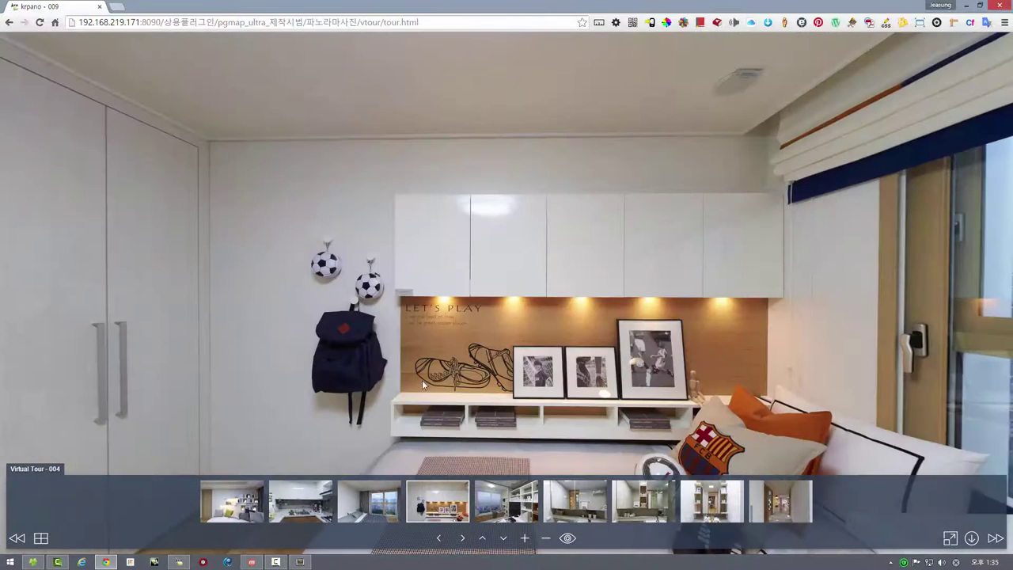
pyautogui.moveTo(515, 403); pyautogui.dragTo(548, 384)
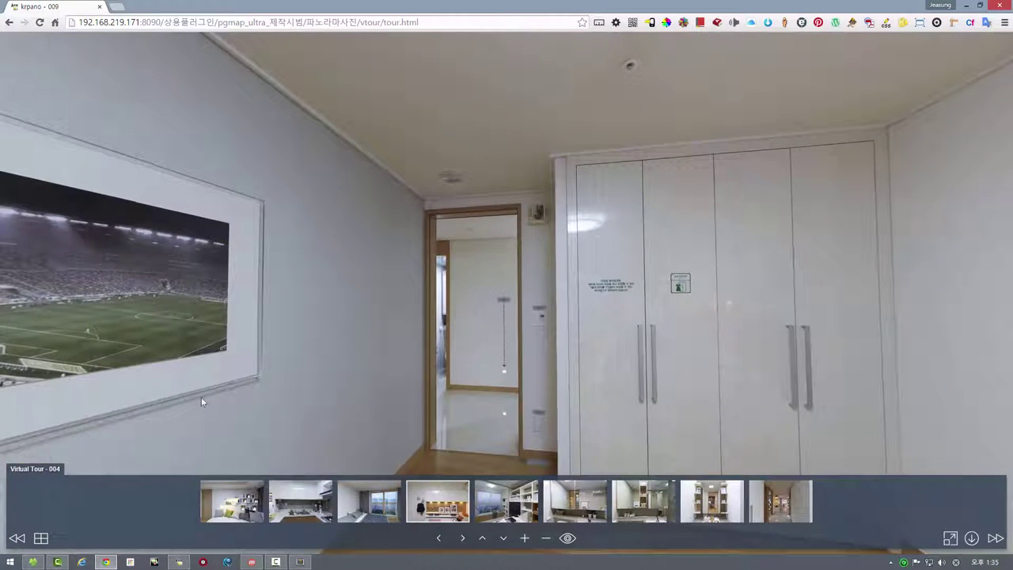
# - Go up from the skin folder to the vtour folder in File Explorer to locate tour.xml
pyautogui.click(300, 562)
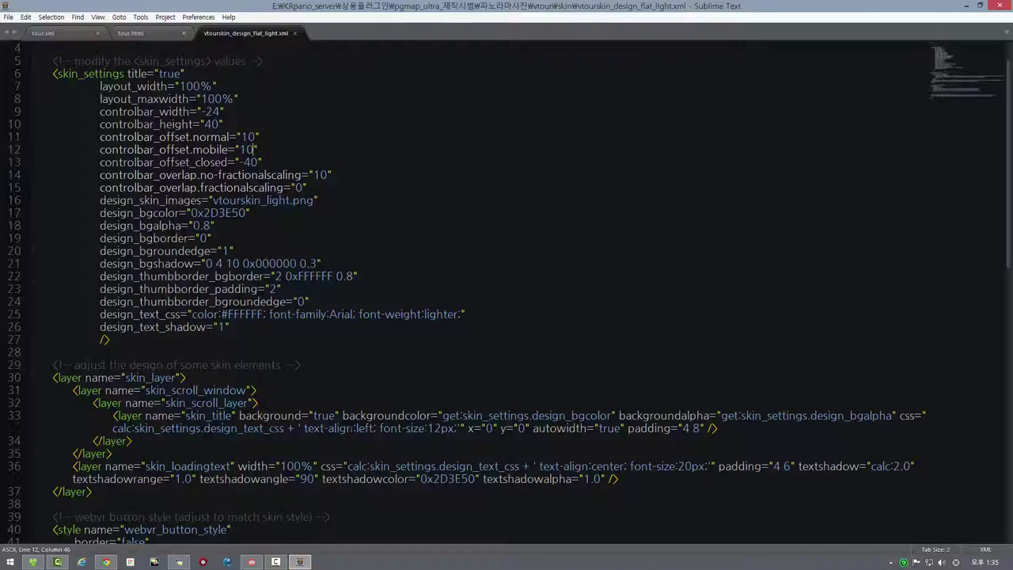
pyautogui.click(33, 561)
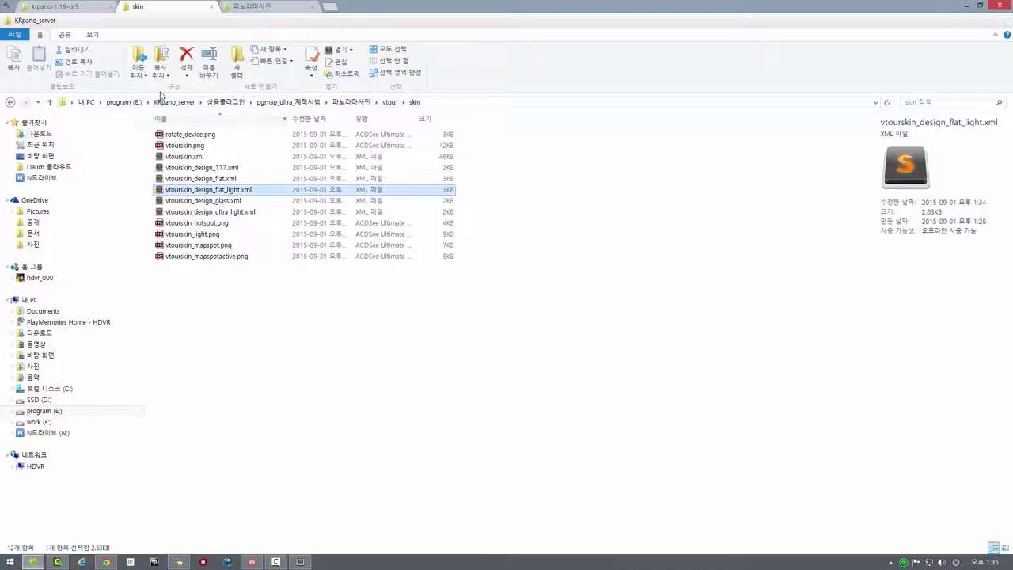
pyautogui.click(390, 102)
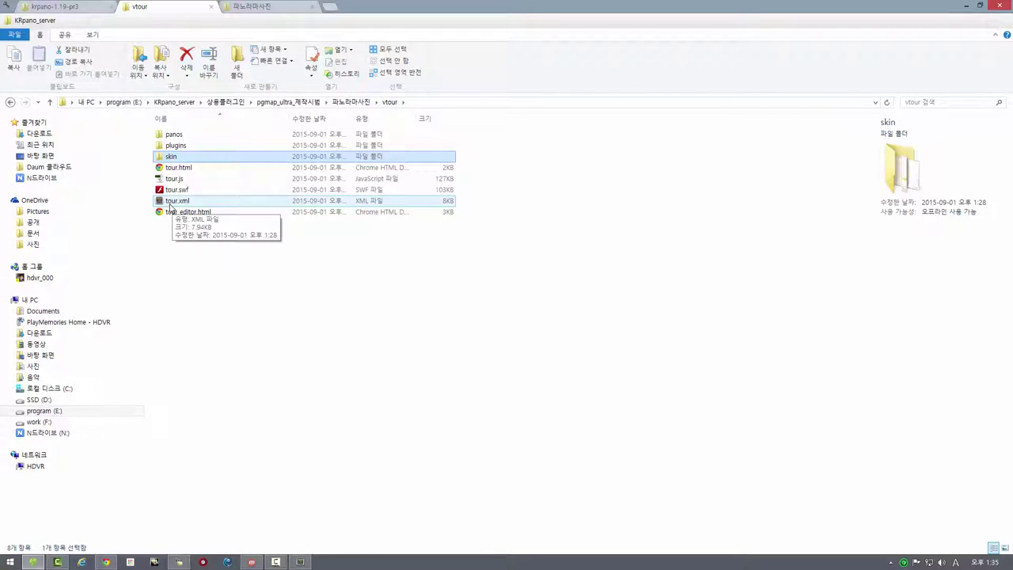
# - Examine the scene definitions in tour.xml in Sublime Text, from scene_001 to scene_009, including their name and title attributes
pyautogui.click(300, 562)
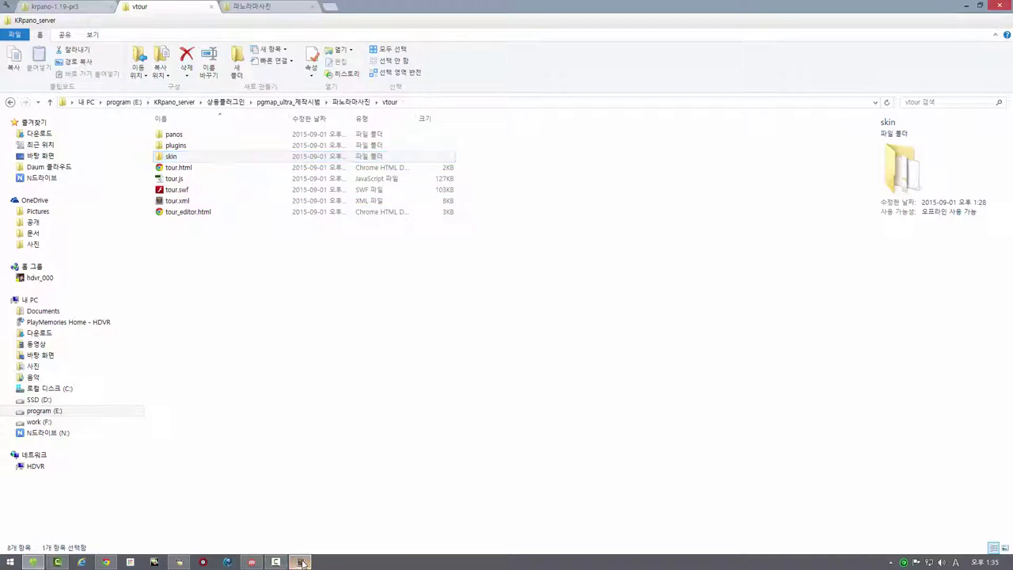
pyautogui.click(59, 34)
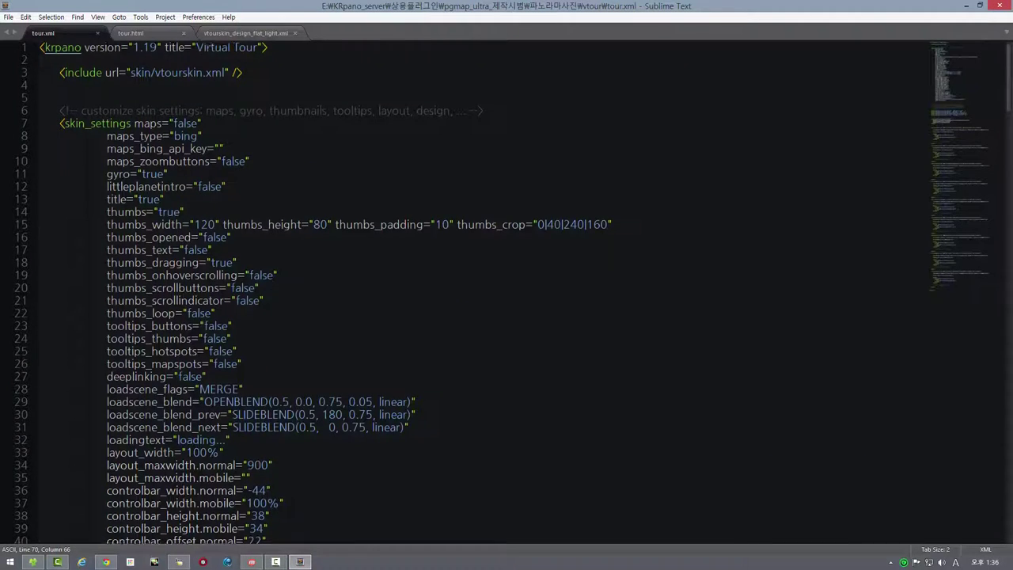
pyautogui.scroll(-15, 475, 293)
pyautogui.scroll(-5, 475, 293)
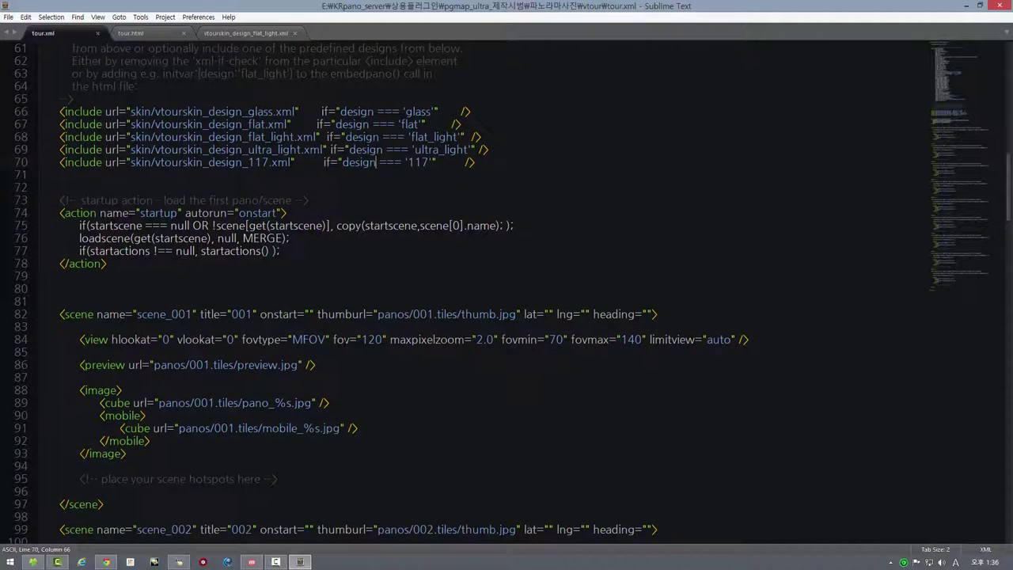
pyautogui.scroll(-3, 475, 293)
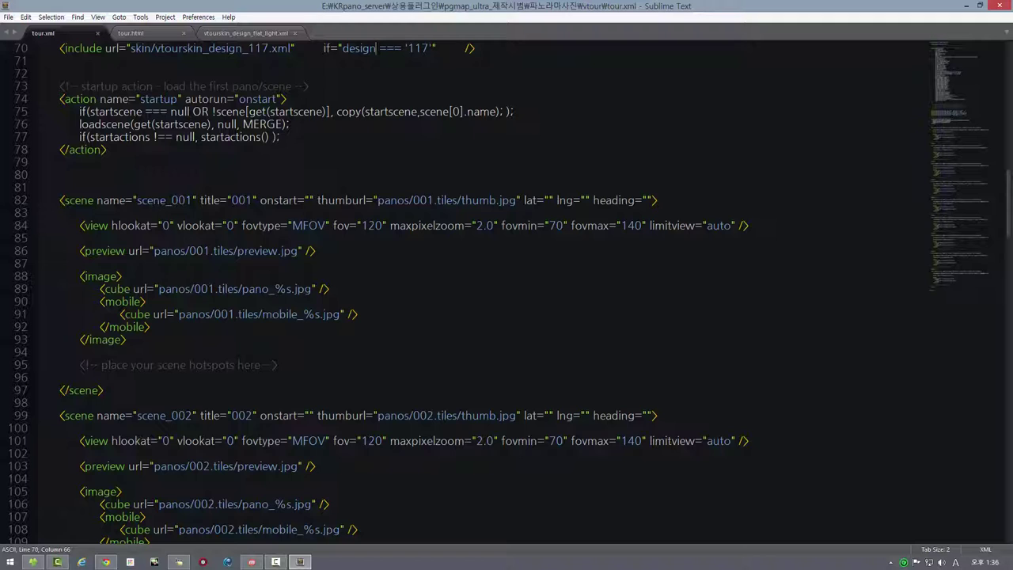
pyautogui.click(165, 200)
pyautogui.scroll(-20, 507, 293)
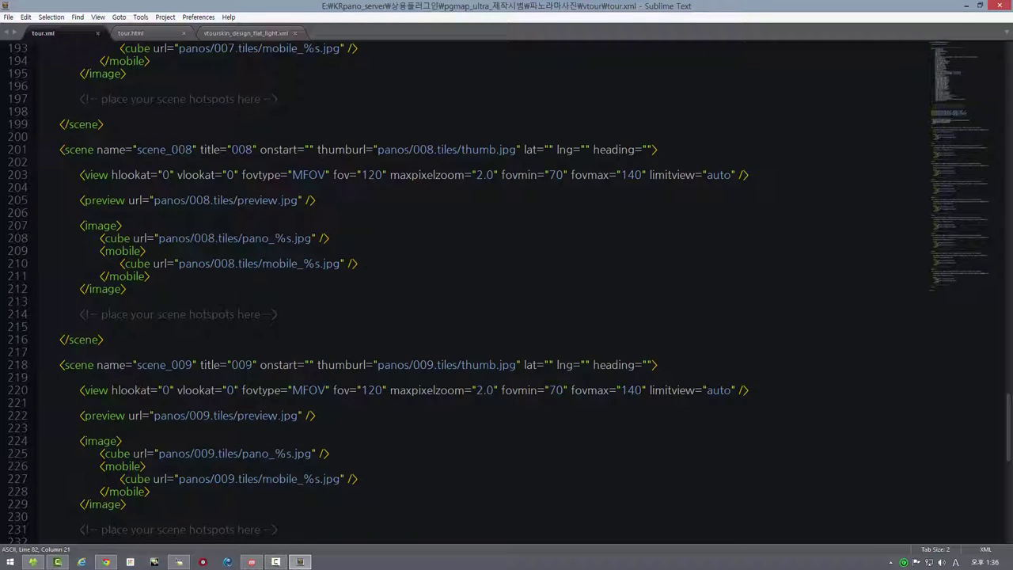
pyautogui.click(972, 137)
pyautogui.scroll(2, 307, 88)
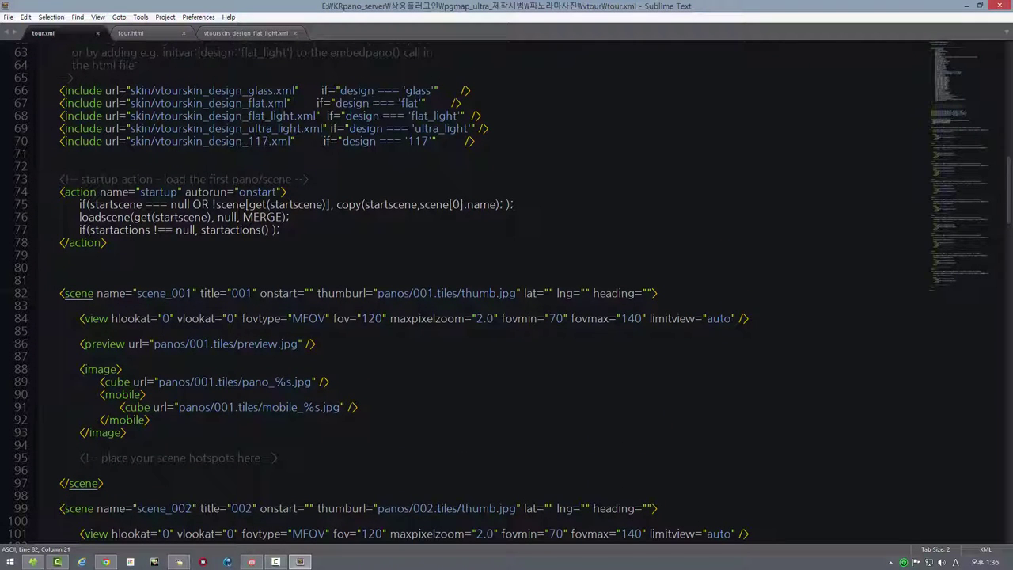
pyautogui.press('Up')
pyautogui.click(233, 293)
pyautogui.scroll(19, 238, 293)
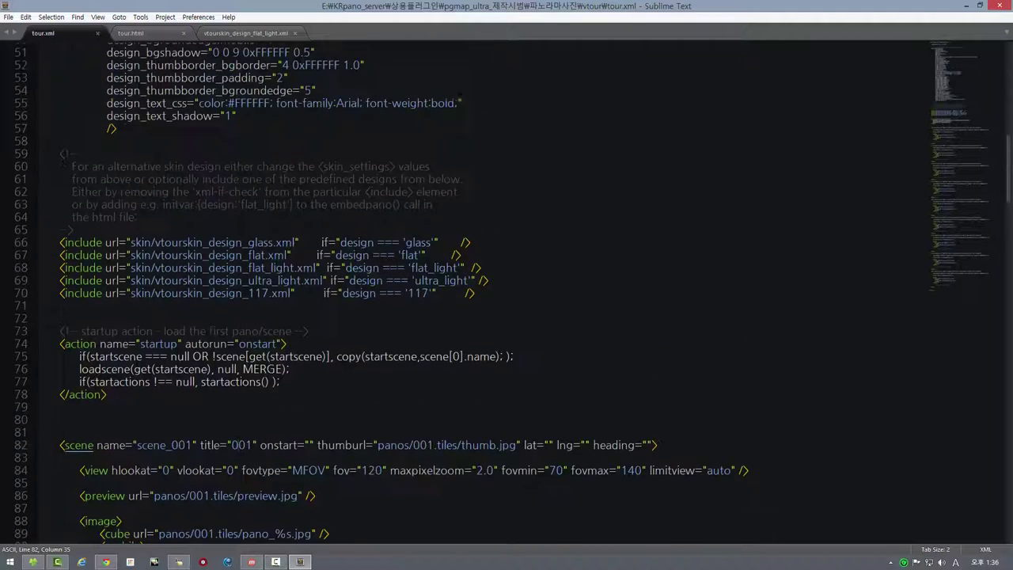
# - Replace the krpano element's title value at the start of tour.xml with "모델하우스"
pyautogui.scroll(2, 237, 293)
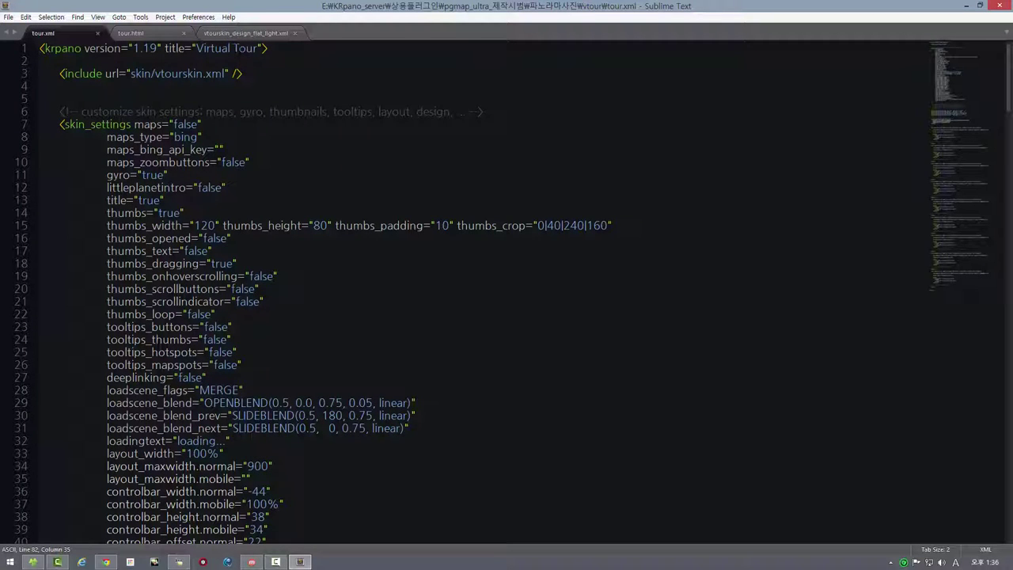
pyautogui.moveTo(258, 48); pyautogui.dragTo(197, 49)
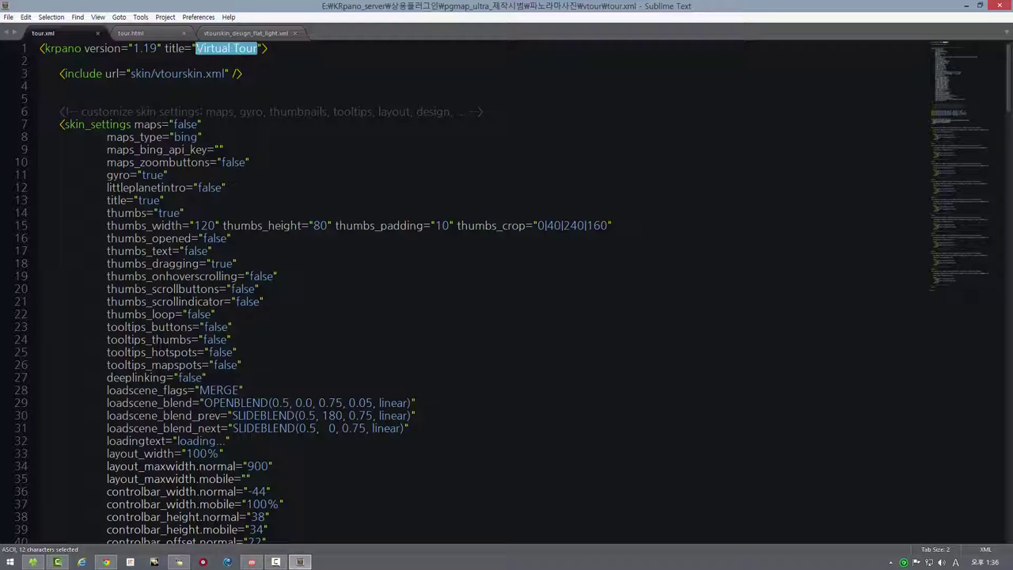
pyautogui.write('모델오')
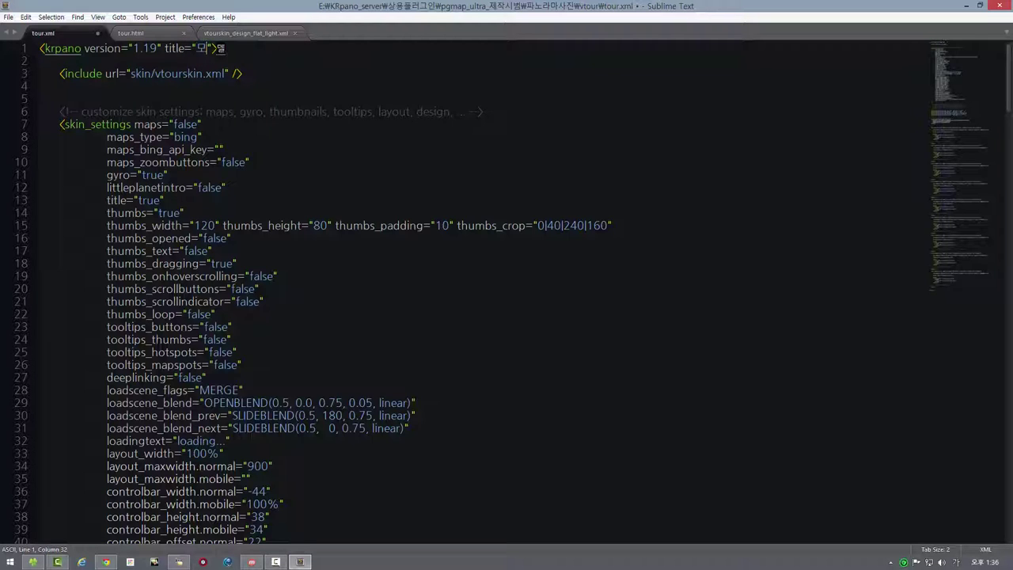
pyautogui.write('우스')
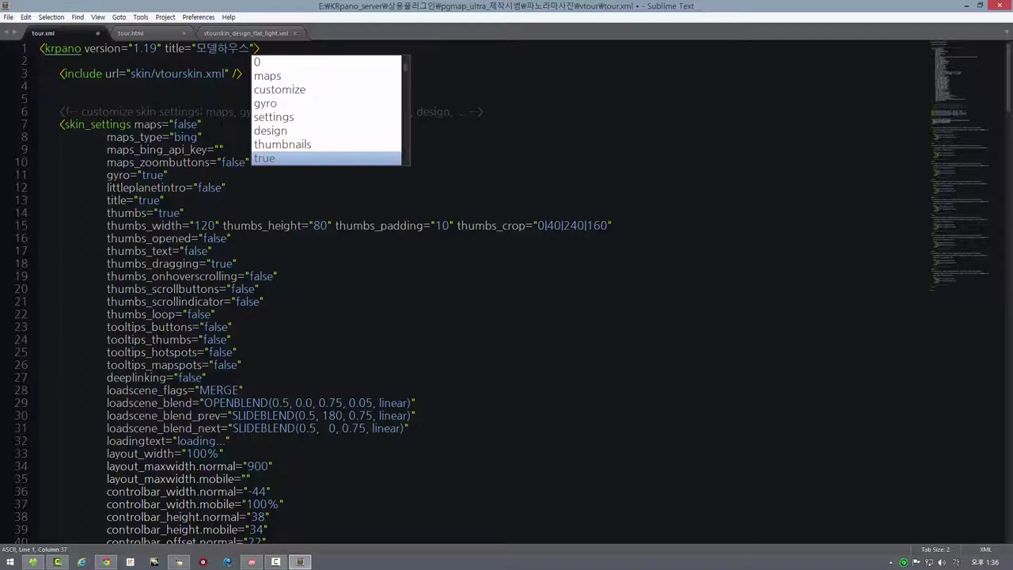
pyautogui.press('Escape')
# - Change the title attribute of scene_001 to "거실"
pyautogui.scroll(-15, 317, 293)
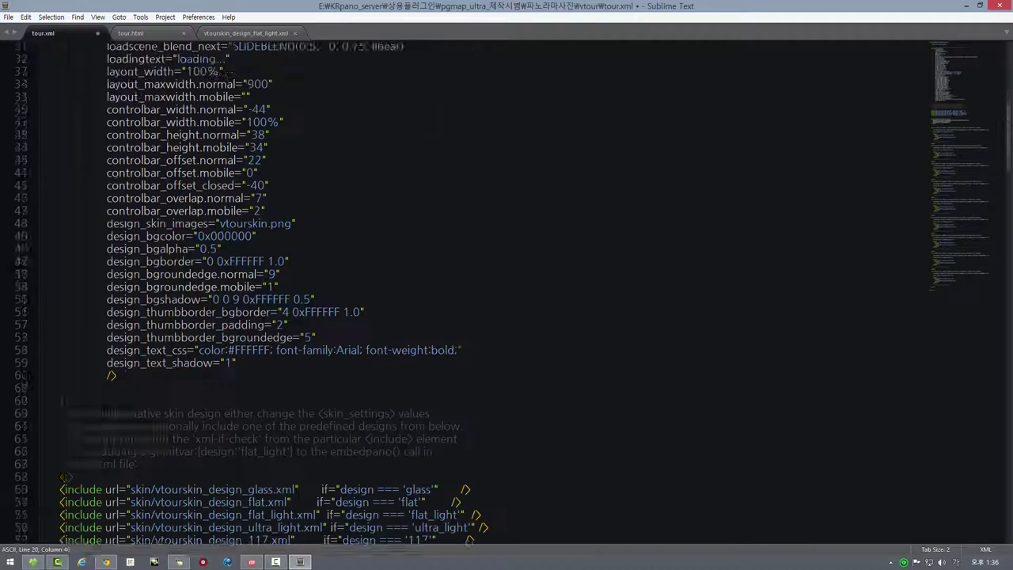
pyautogui.scroll(-6, 317, 293)
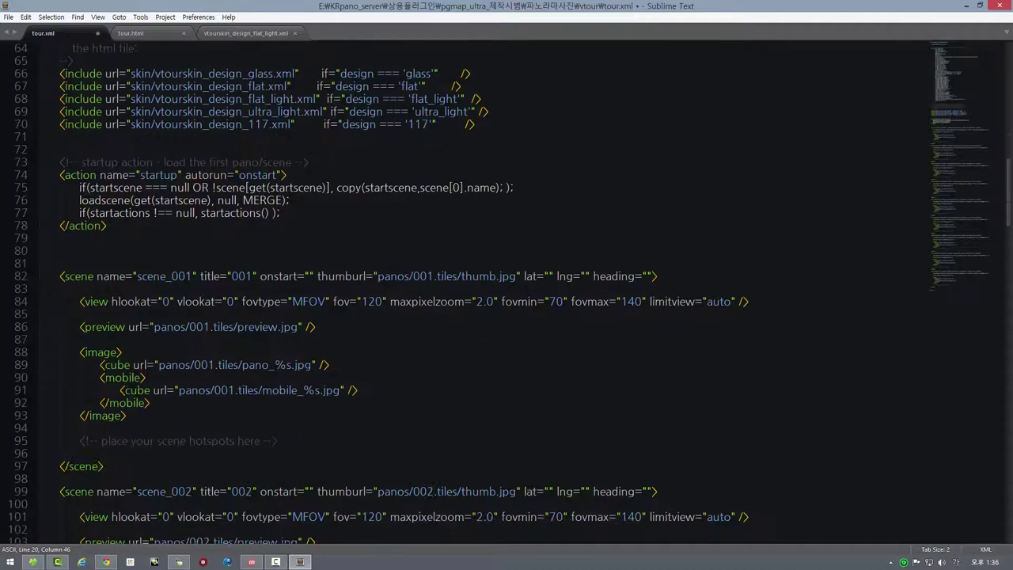
pyautogui.doubleClick(236, 276)
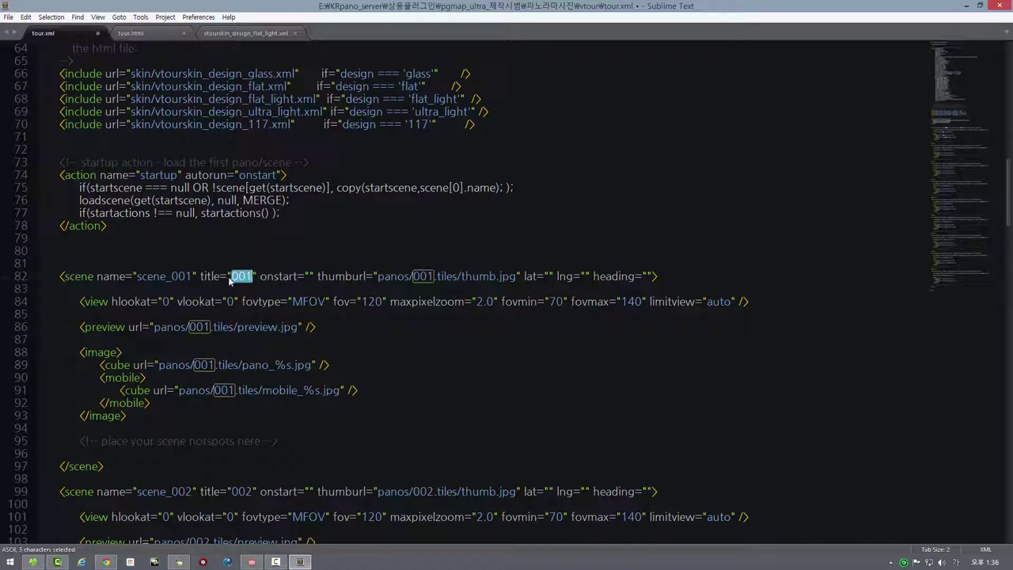
pyautogui.write('게')
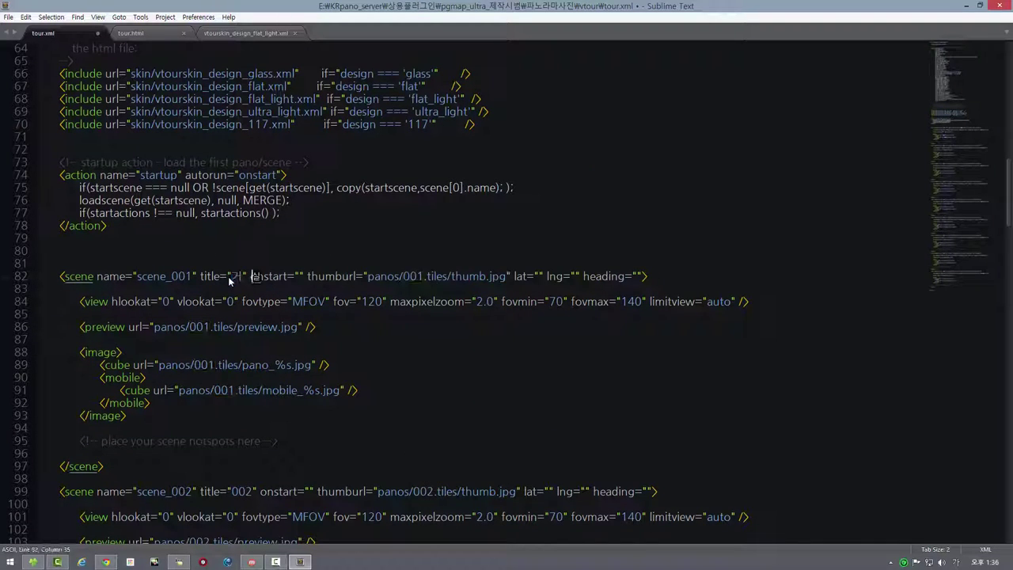
# - Change the title attribute of scene_002 to "주방"
pyautogui.scroll(-6, 254, 276)
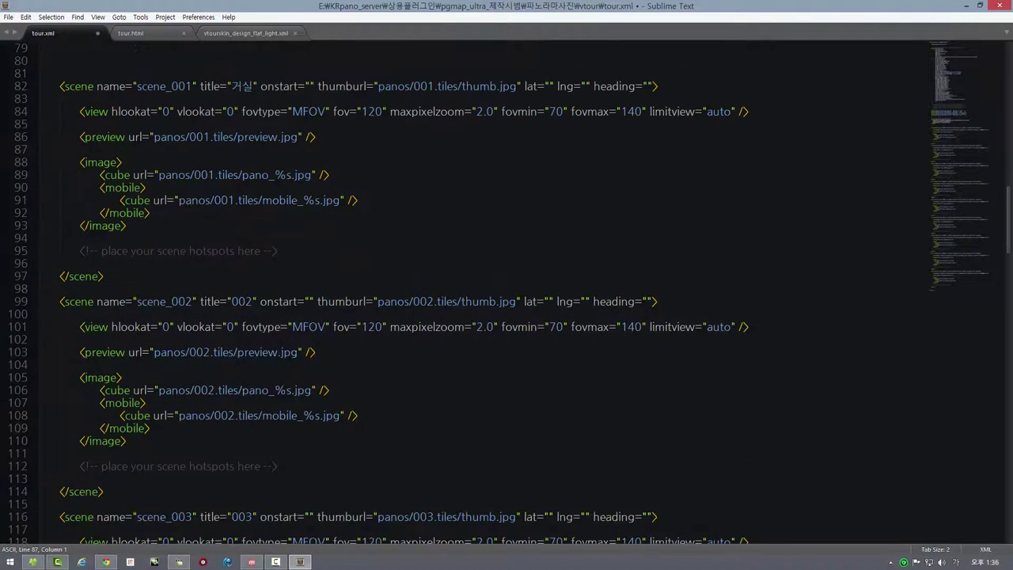
pyautogui.click(253, 301)
pyautogui.scroll(-1, 253, 302)
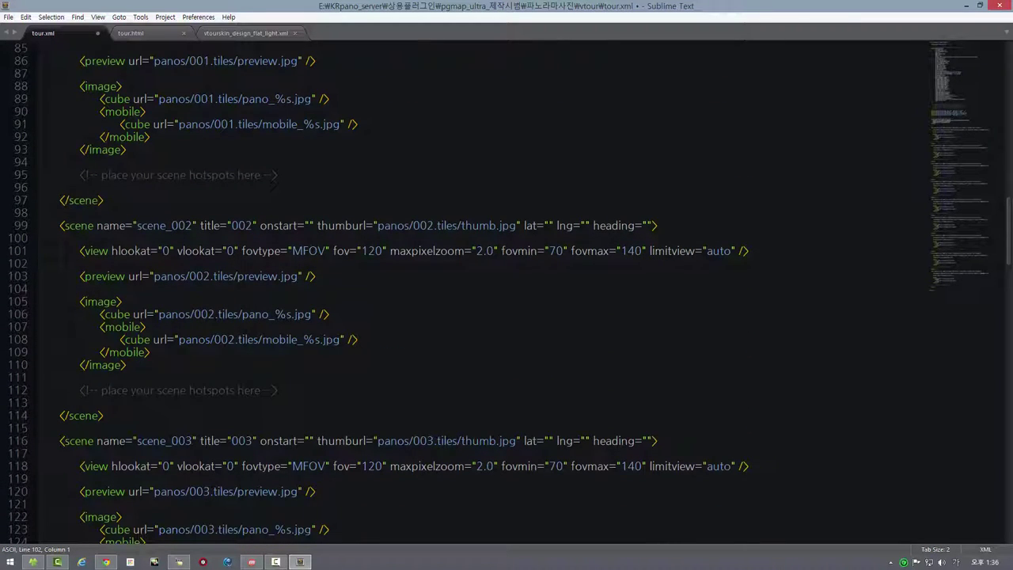
pyautogui.doubleClick(242, 225)
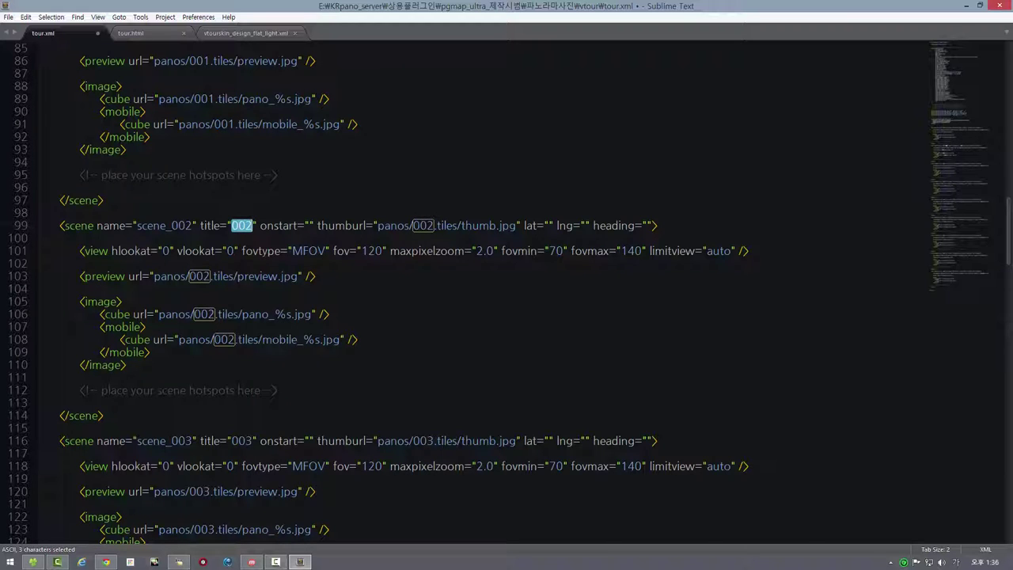
pyautogui.write('쥐')
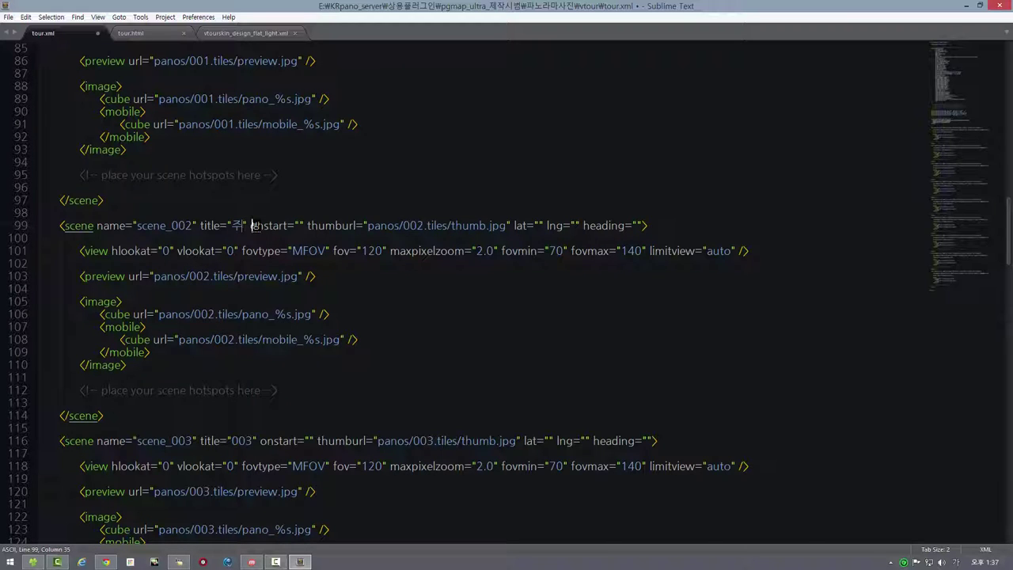
pyautogui.write('방')
# - Change the title attribute of scene_003 to "안방"
pyautogui.scroll(-3, 507, 293)
pyautogui.click(38, 297)
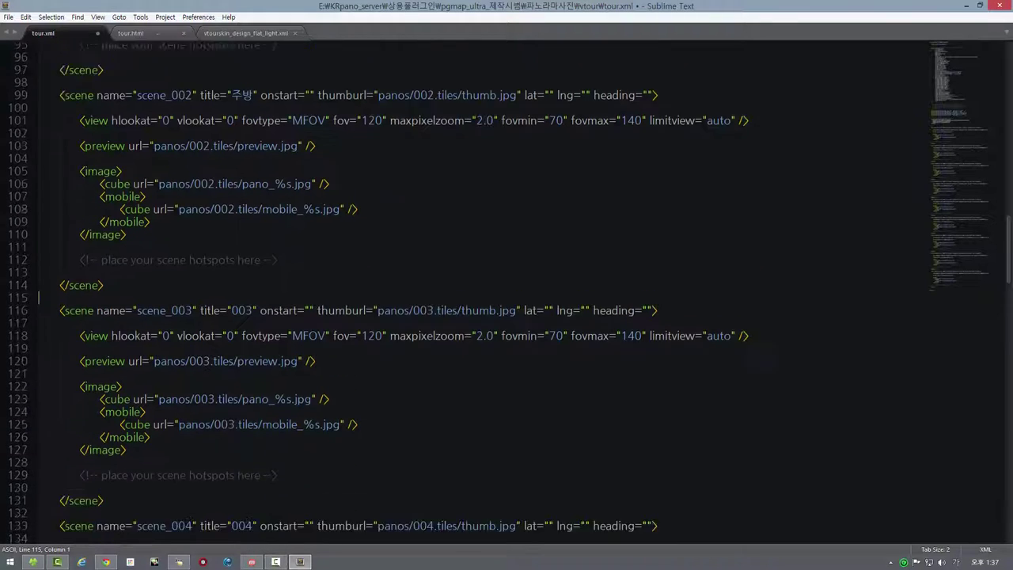
pyautogui.scroll(-2, 507, 293)
pyautogui.doubleClick(241, 250)
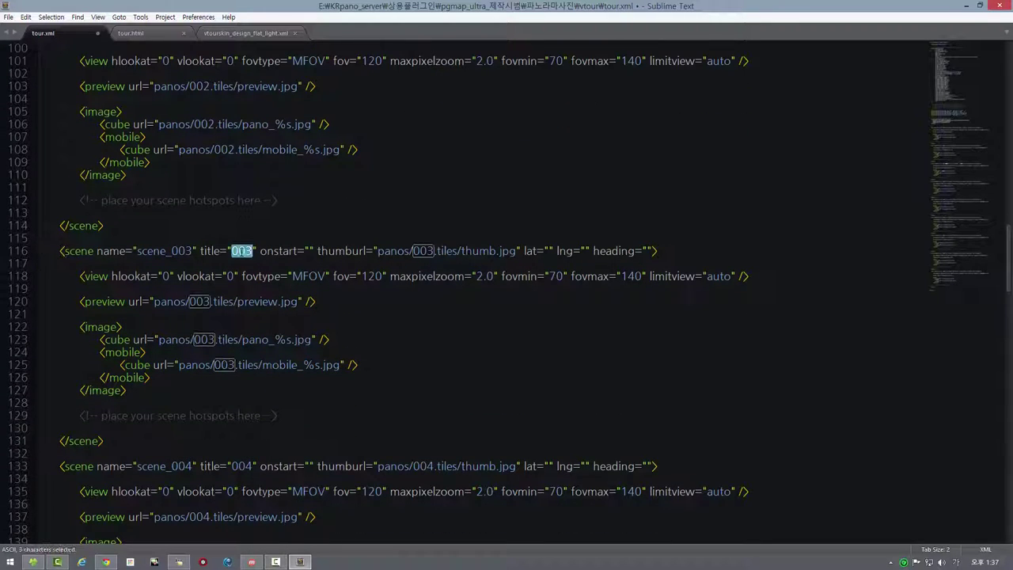
pyautogui.write('안ㅂ')
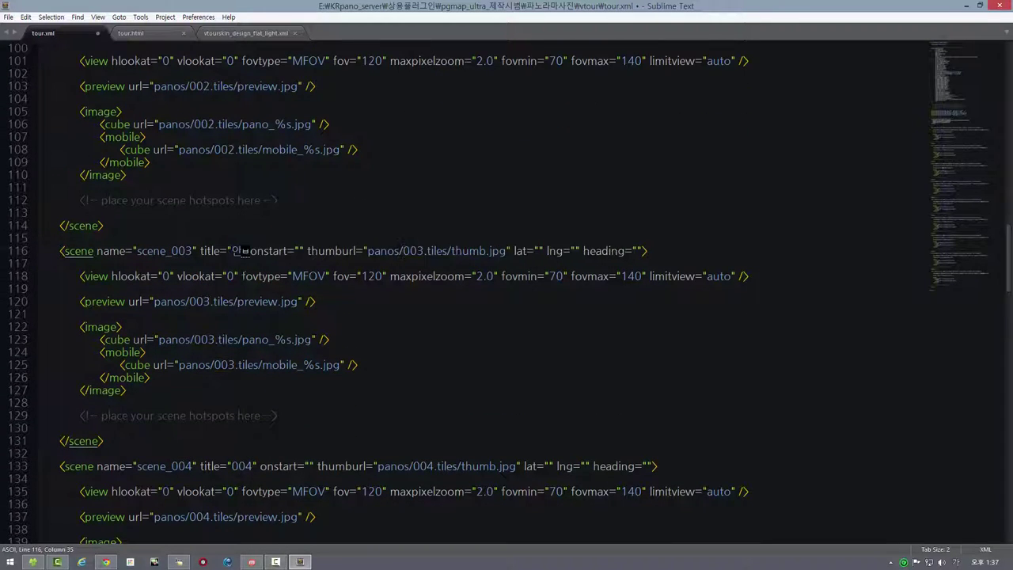
pyautogui.write('녕')
# - Change the title attribute of scene_004 to "침실1"
pyautogui.scroll(-6, 317, 316)
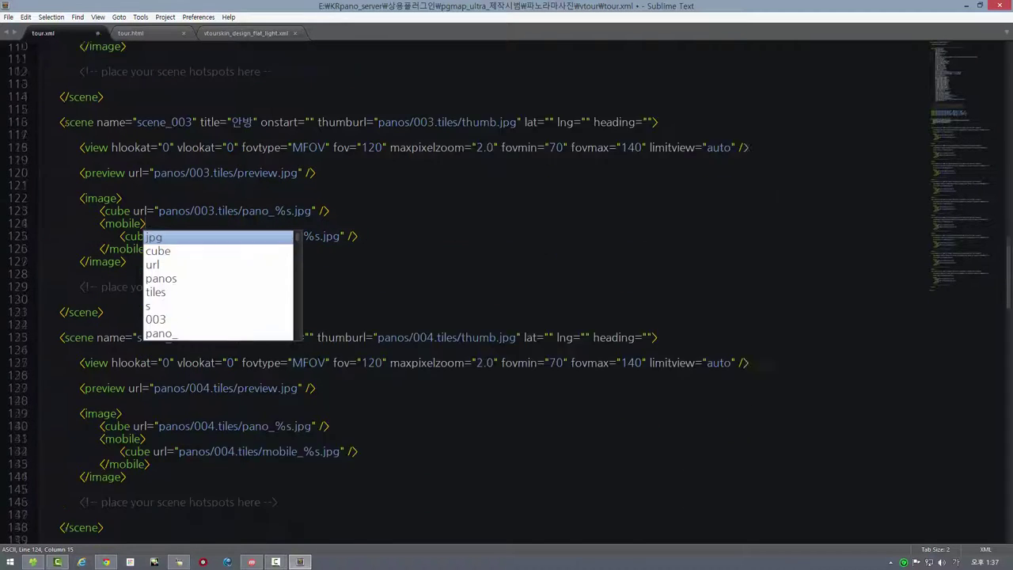
pyautogui.click(357, 352)
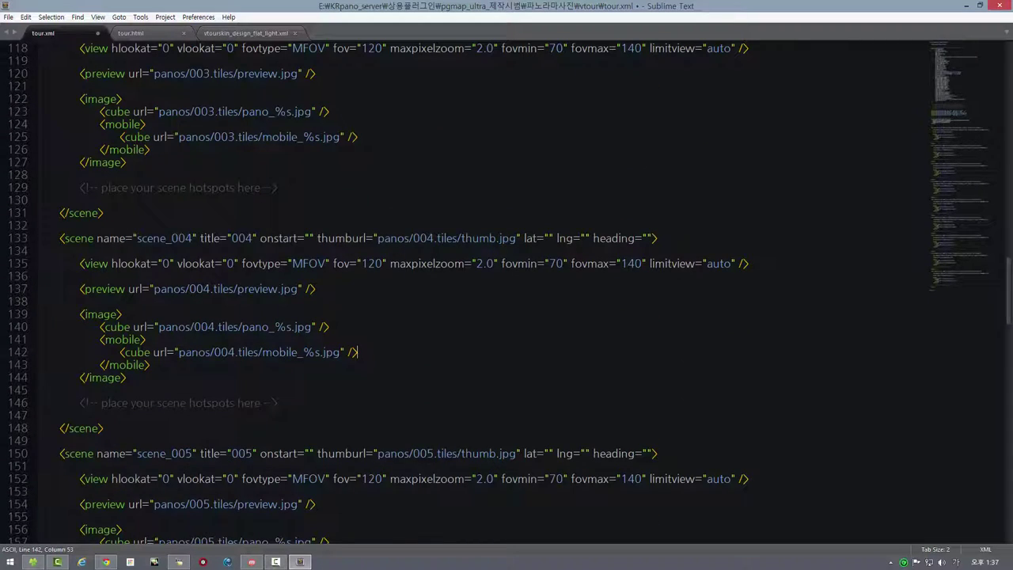
pyautogui.doubleClick(242, 239)
pyautogui.write('침실1')
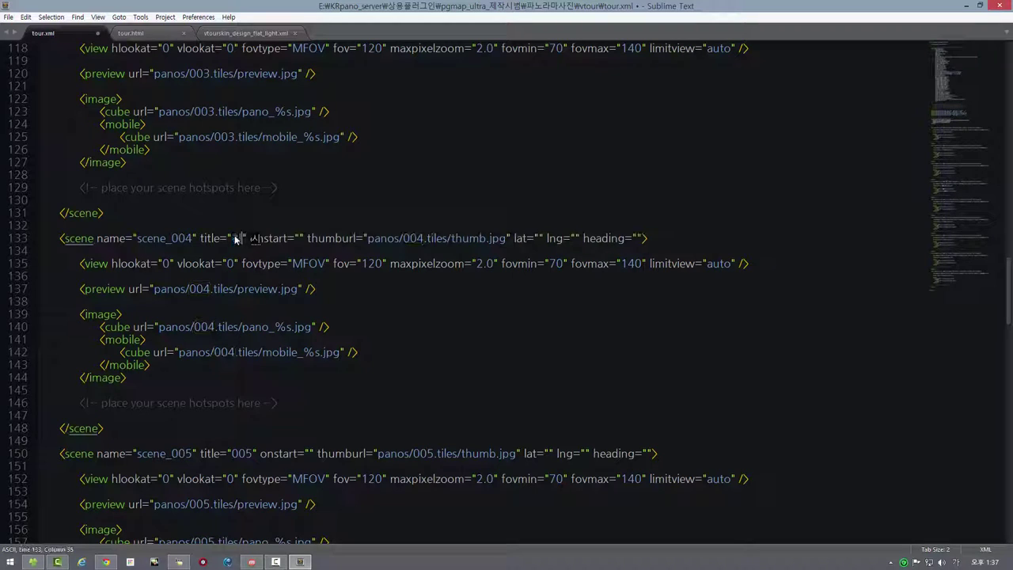
pyautogui.click(48, 275)
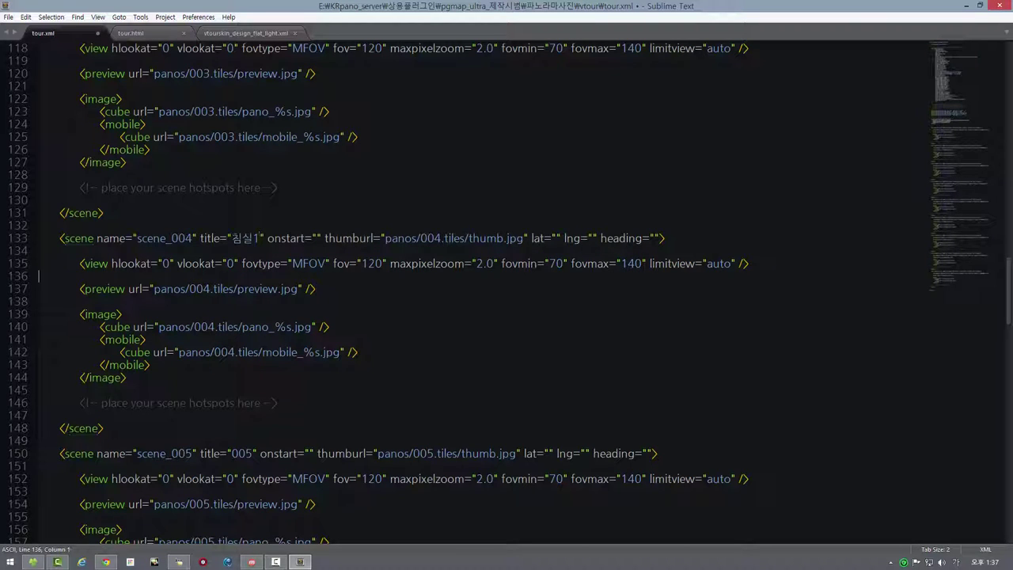
# - Change the title attribute of scene_005 to "침실2"
pyautogui.scroll(-3, 506, 285)
pyautogui.doubleClick(242, 339)
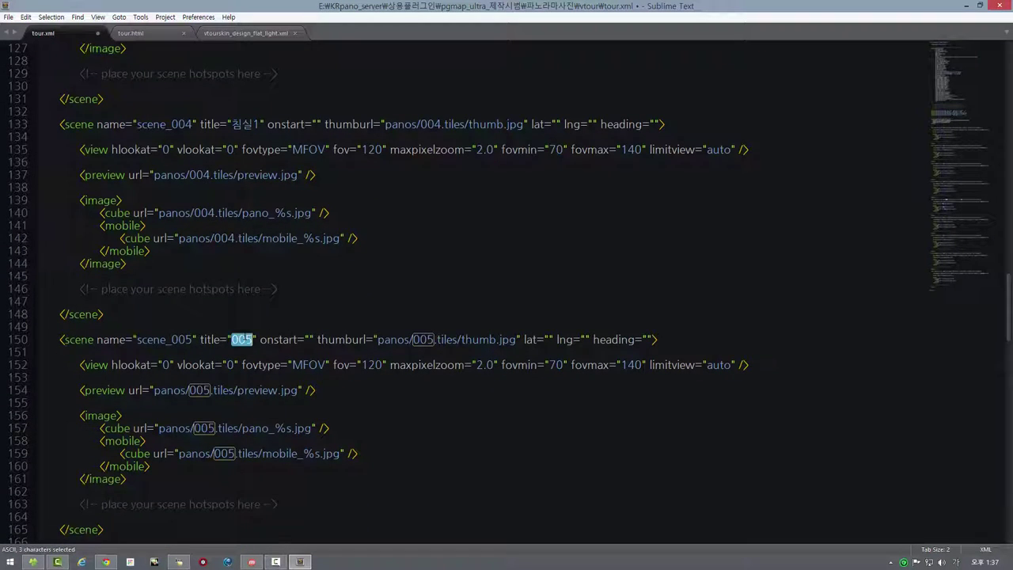
pyautogui.write('침실2')
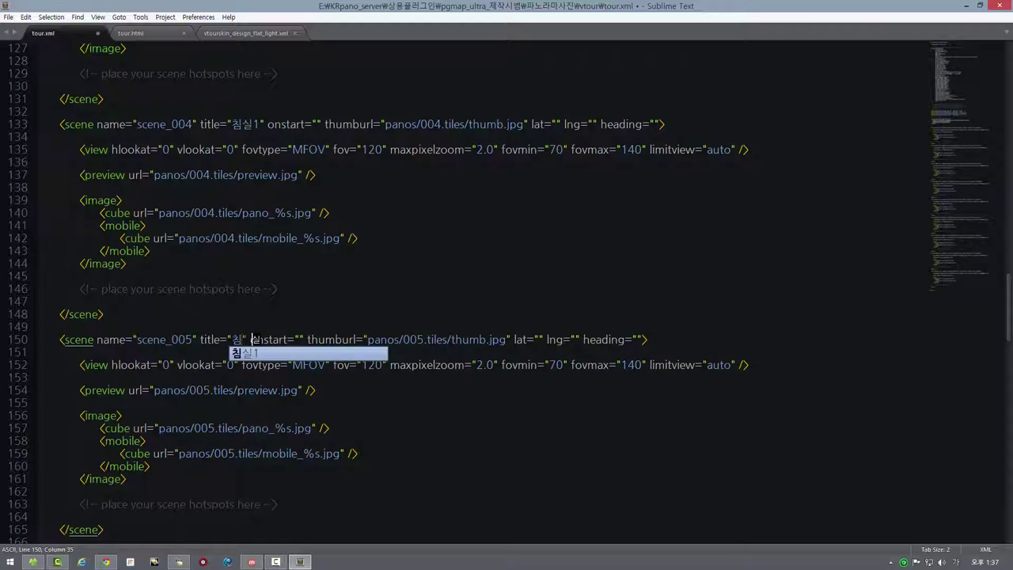
# - Change the title attribute of scene_006 to "부부욕실", correcting any mistyped characters
pyautogui.scroll(-6, 294, 200)
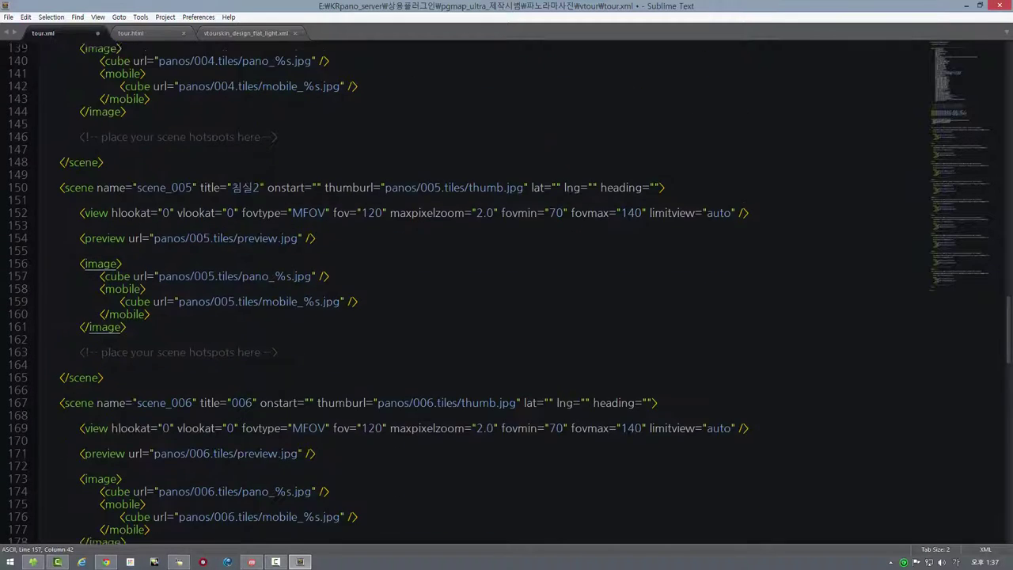
pyautogui.click(294, 200)
pyautogui.doubleClick(242, 326)
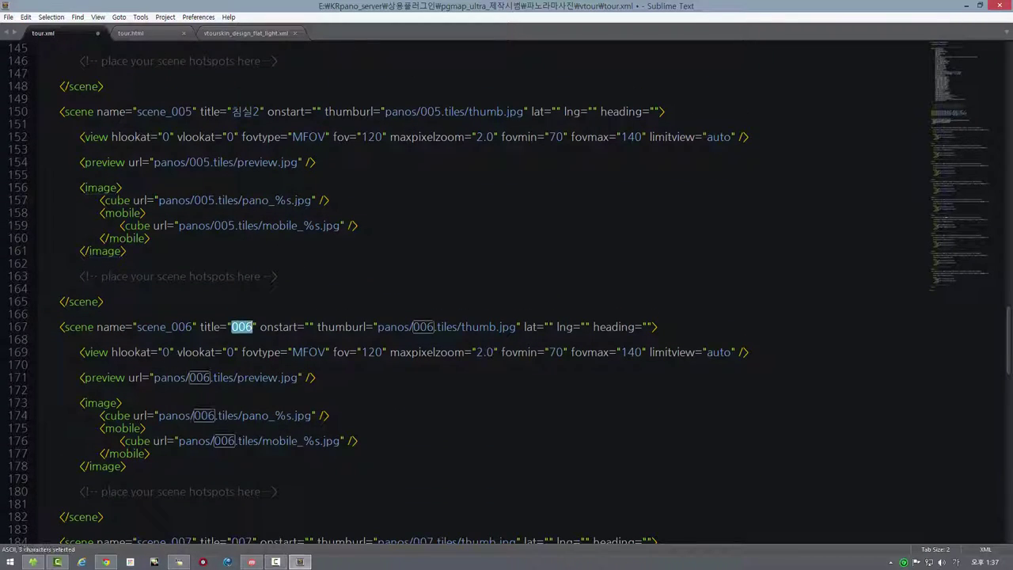
pyautogui.write('봄')
pyautogui.click(252, 327)
pyautogui.write('욕')
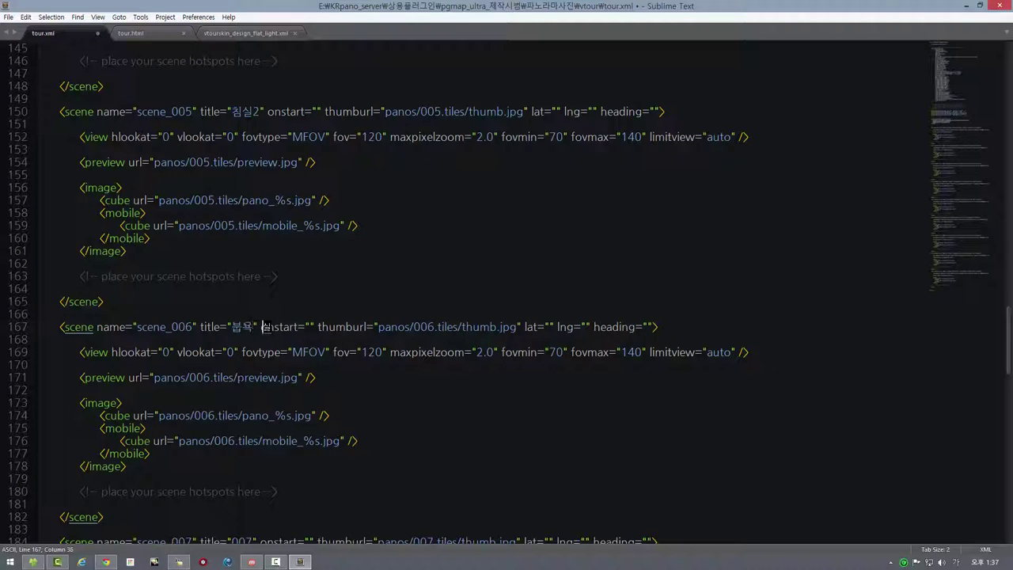
pyautogui.press('BackSpace')
pyautogui.press('BackSpace')
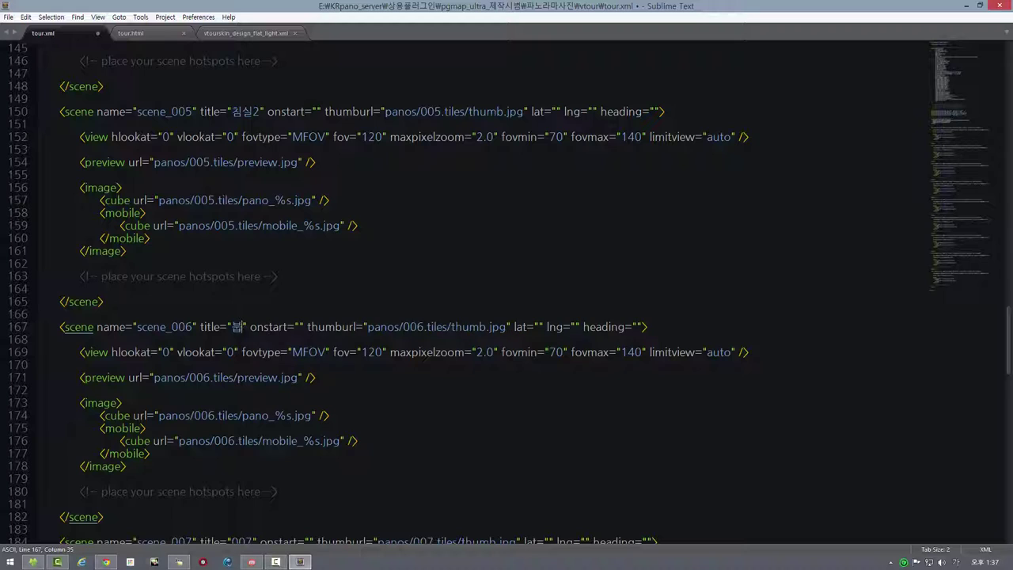
pyautogui.write('봄부욕')
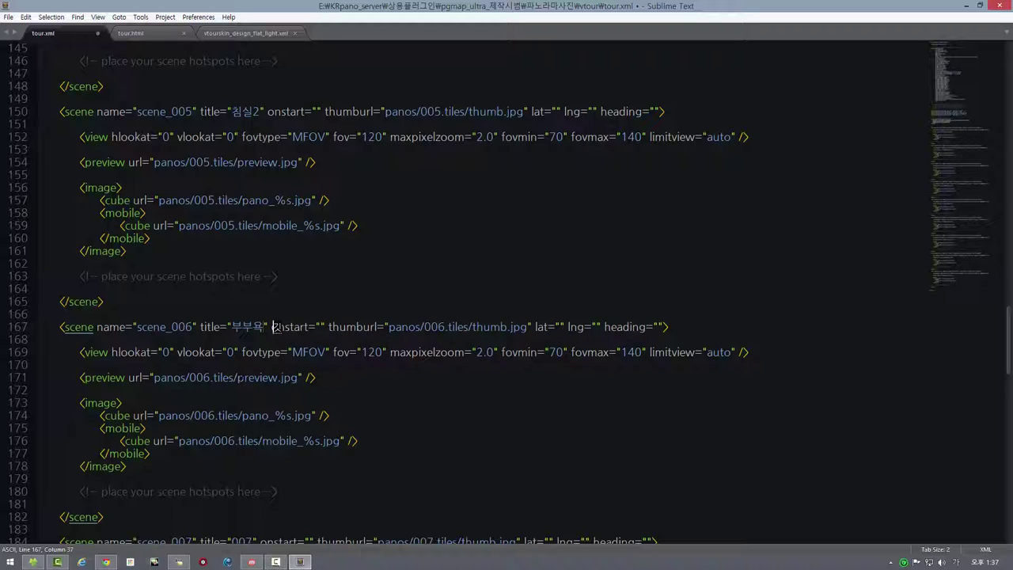
pyautogui.write('실')
pyautogui.click(273, 327)
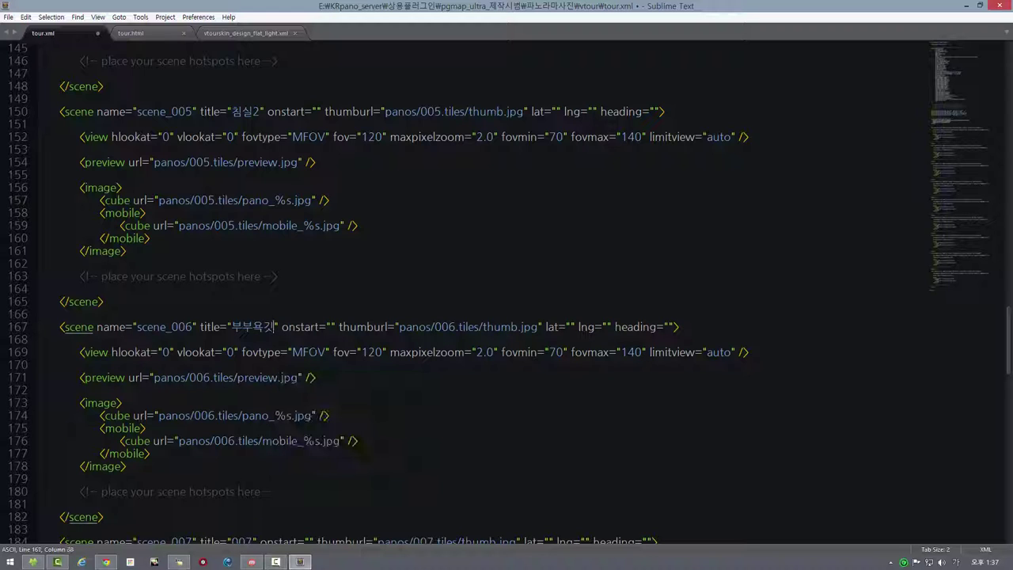
pyautogui.press('BackSpace')
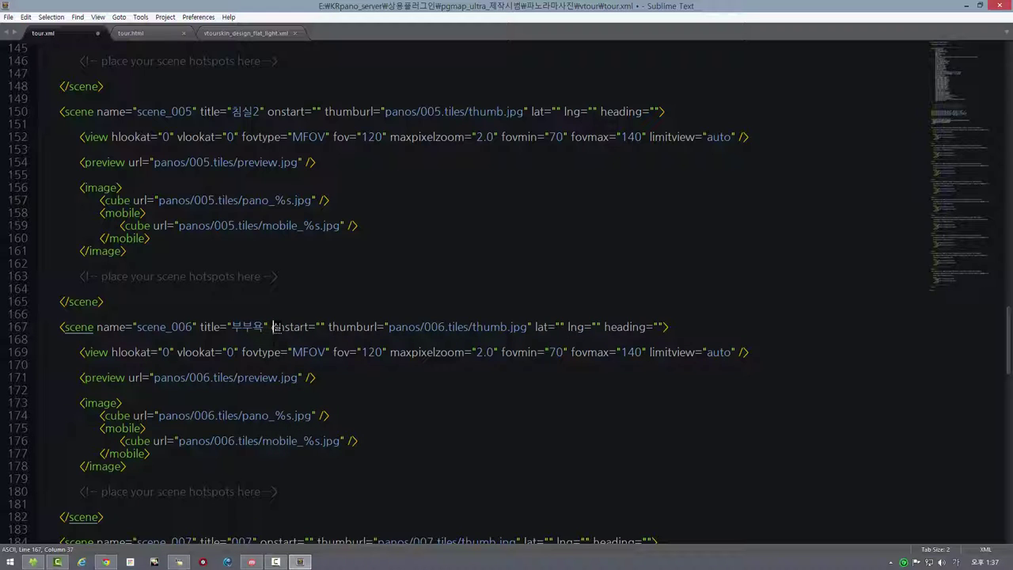
pyautogui.write('실')
pyautogui.click(315, 378)
# - Change the title attribute of scene_007 to "공용욕실", correcting any mistyped characters
pyautogui.scroll(-4, 415, 319)
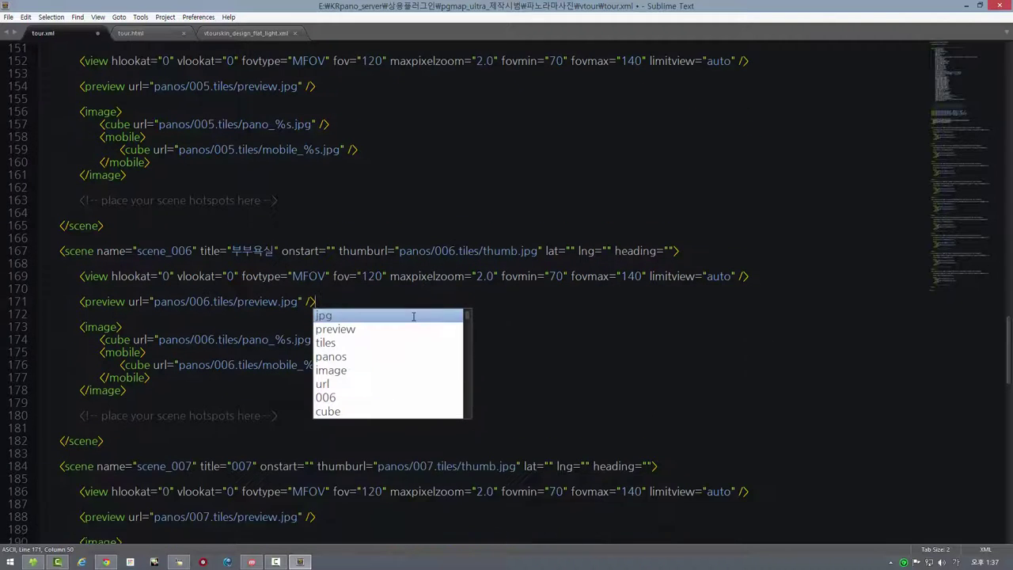
pyautogui.press('Escape')
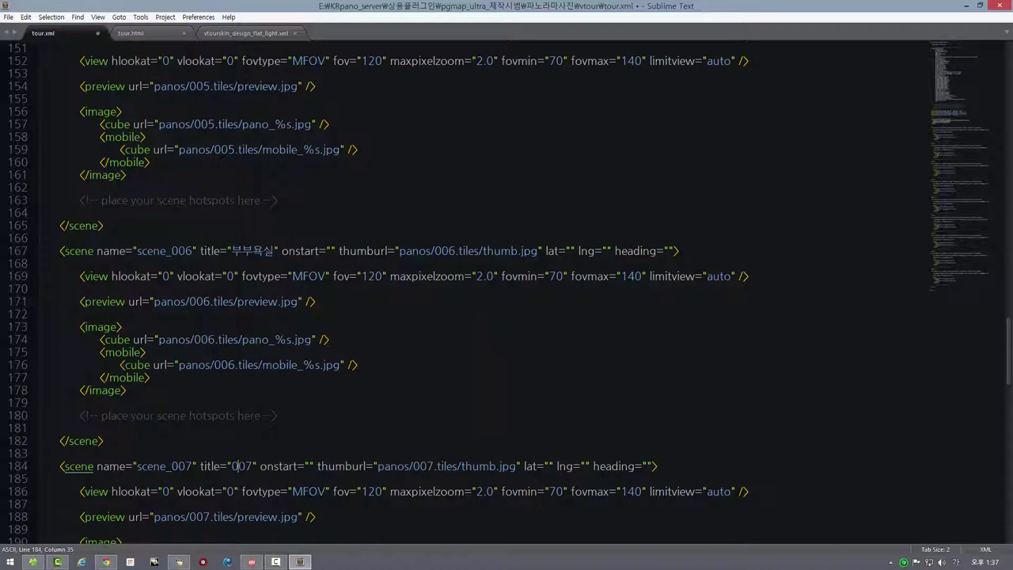
pyautogui.doubleClick(241, 465)
pyautogui.scroll(-3, 241, 466)
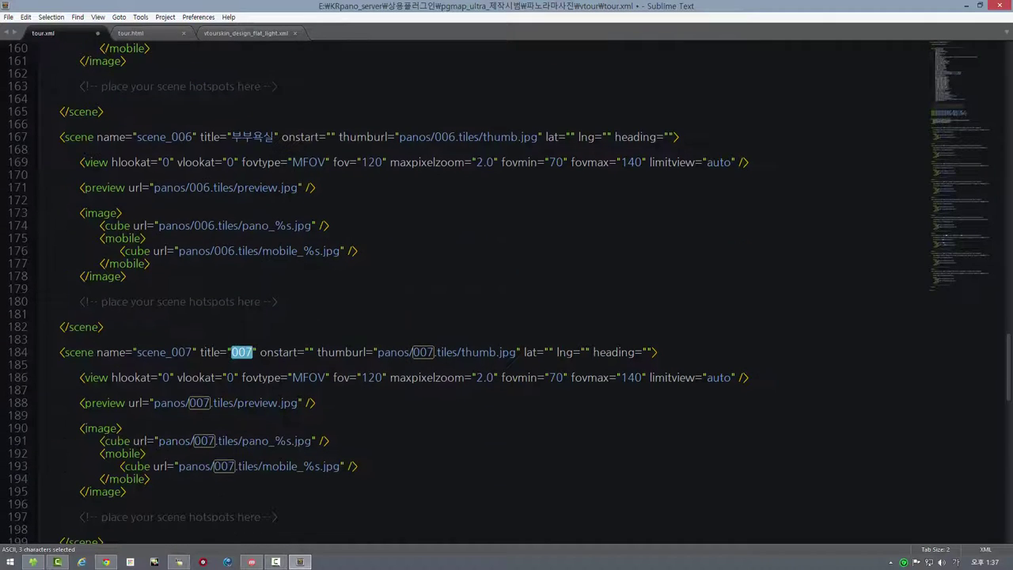
pyautogui.write('고요요')
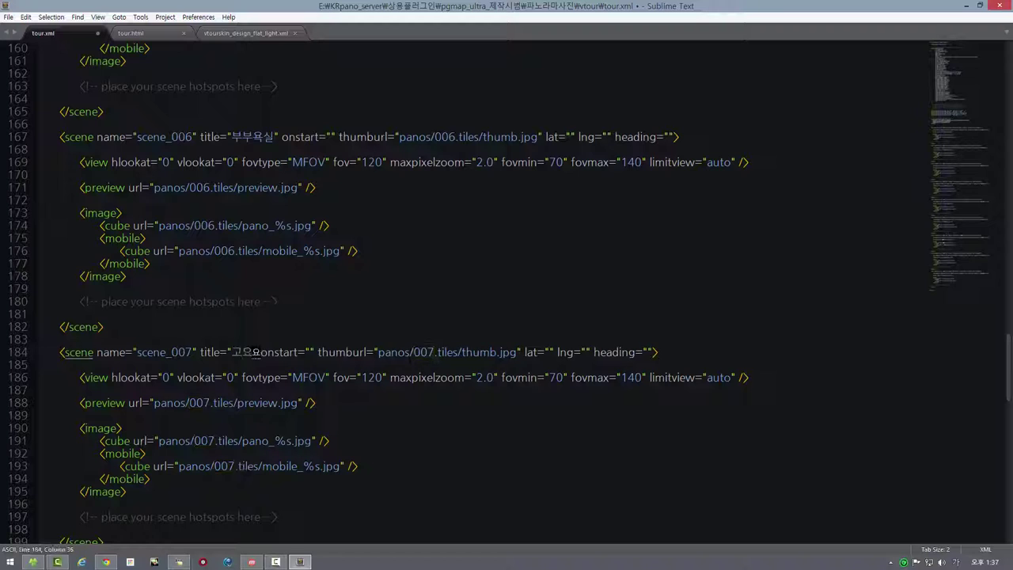
pyautogui.click(263, 352)
pyautogui.press('BackSpace')
pyautogui.press('BackSpace')
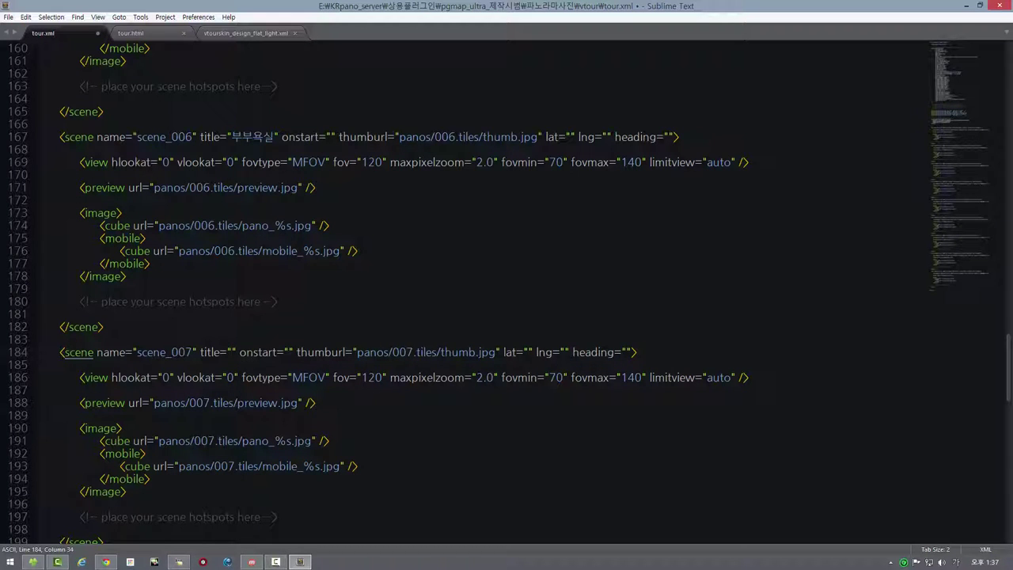
pyautogui.write('공용')
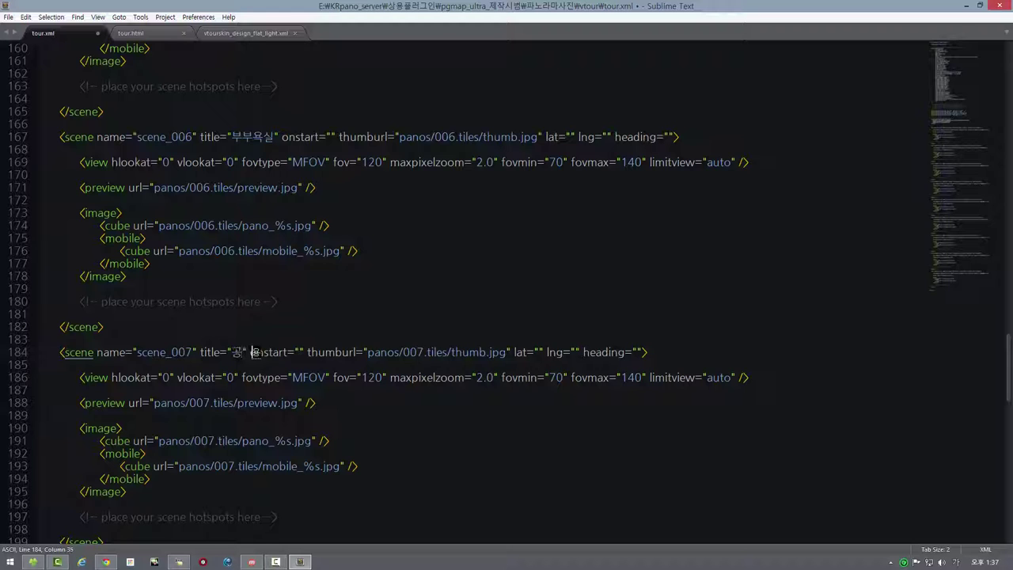
pyautogui.write('욕')
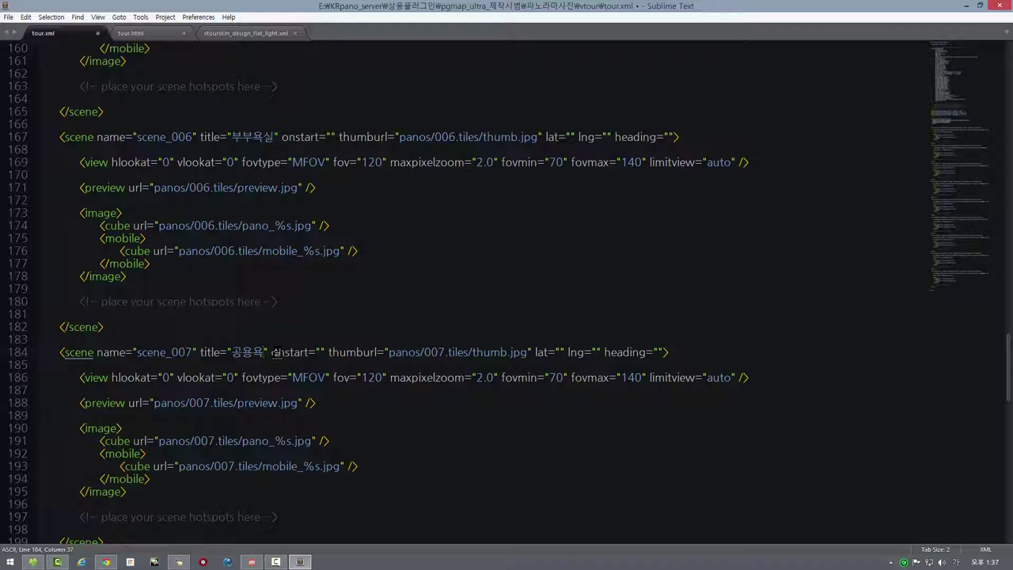
pyautogui.write('실')
# - Change the title attribute of scene_008 to "드레스룸"
pyautogui.press('Down')
pyautogui.press('Down')
pyautogui.press('Down')
pyautogui.press('Down')
pyautogui.press('Down')
pyautogui.press('Down')
pyautogui.press('Down')
pyautogui.press('Down')
pyautogui.press('Down')
pyautogui.press('Down')
pyautogui.press('Down')
pyautogui.press('Down')
pyautogui.press('Down')
pyautogui.press('Down')
pyautogui.press('Down')
pyautogui.press('Down')
pyautogui.press('Down')
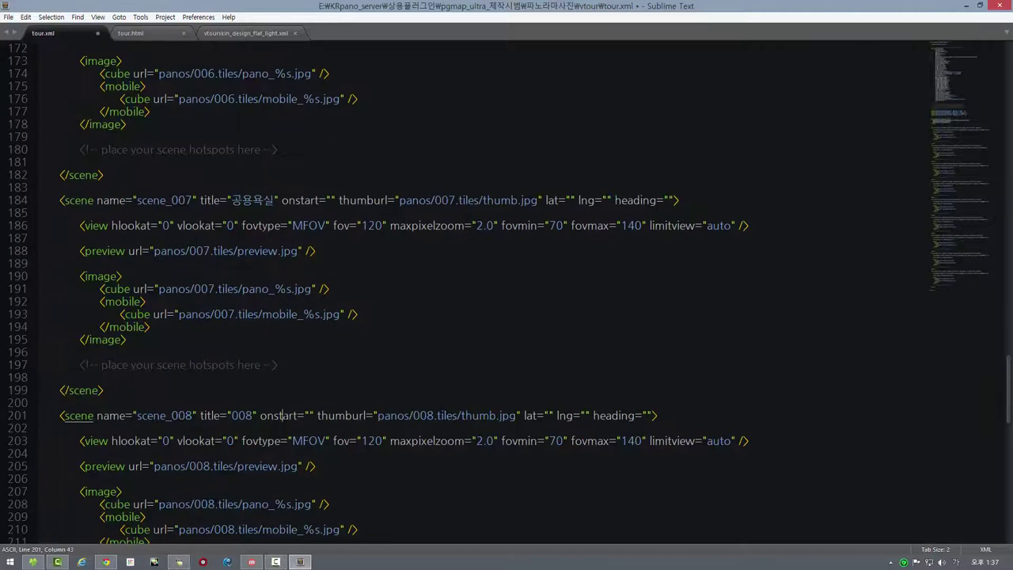
pyautogui.doubleClick(242, 302)
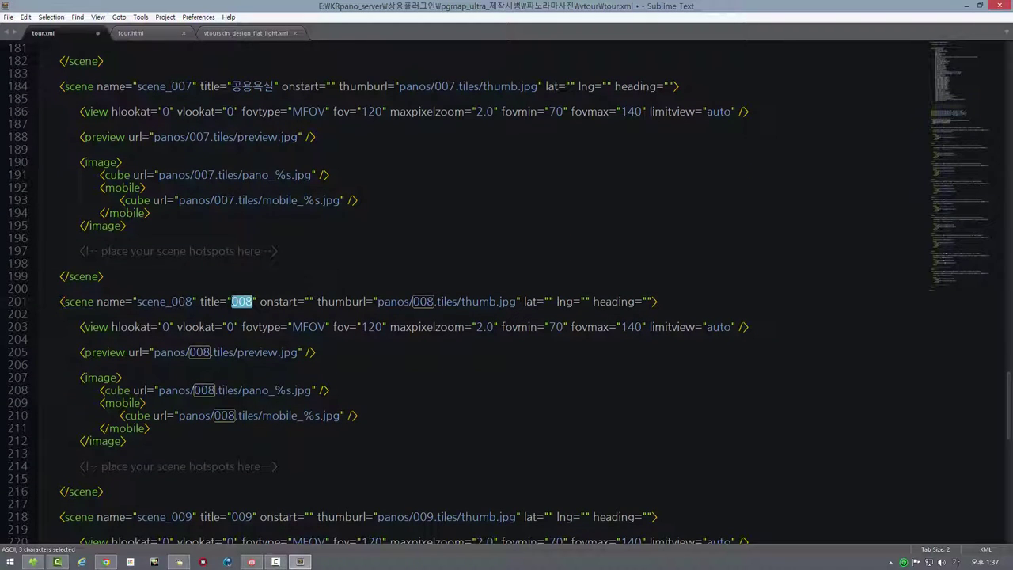
pyautogui.write('드레스')
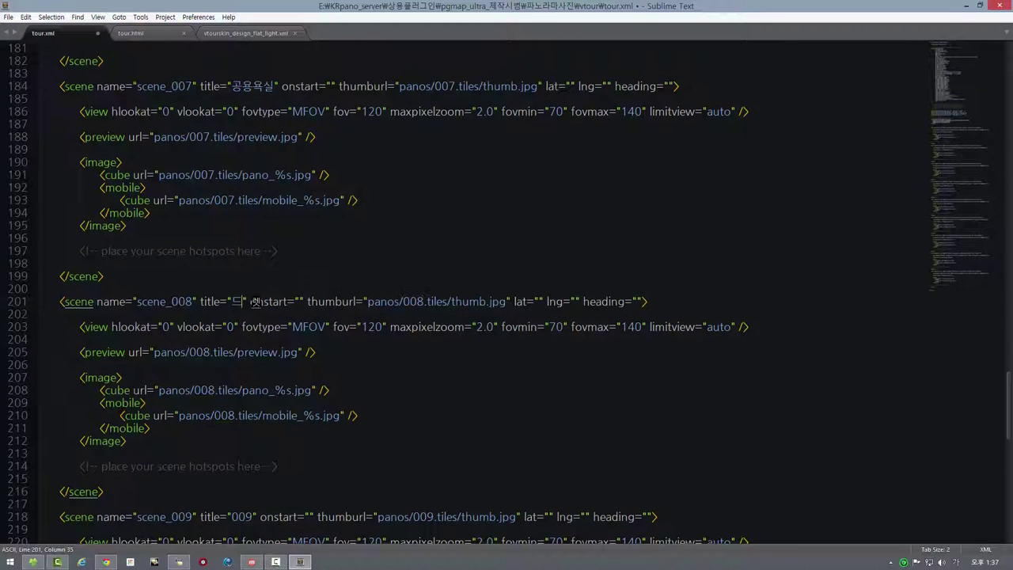
pyautogui.write('룸')
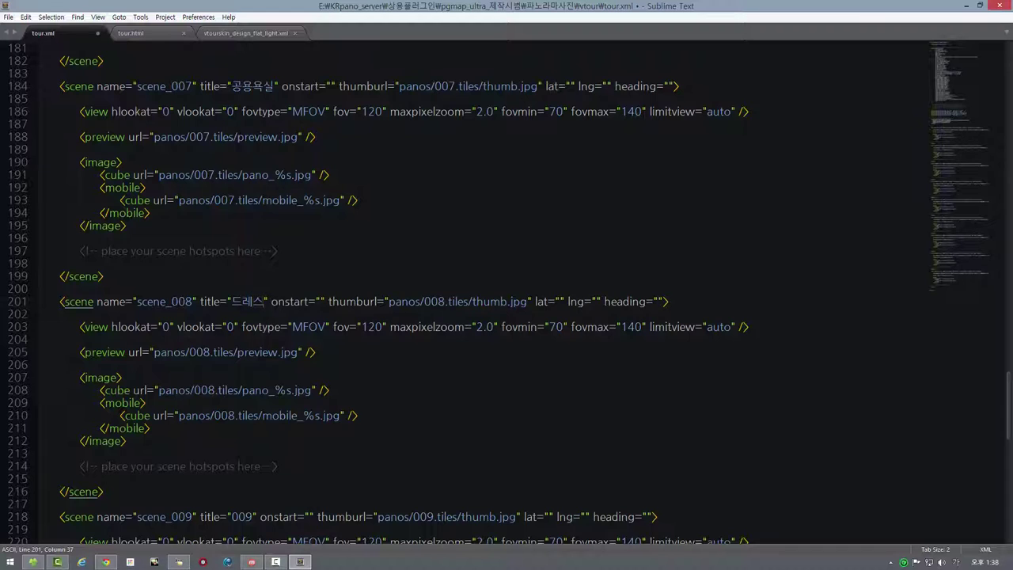
pyautogui.click(274, 466)
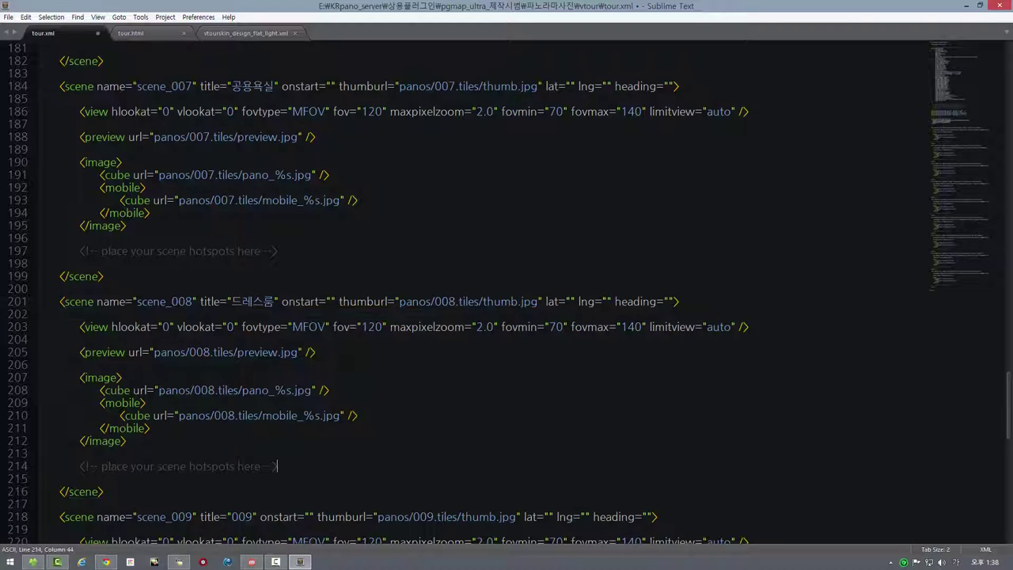
# - Change the title attribute of scene_009 to "현관"
pyautogui.scroll(-4, 274, 466)
pyautogui.doubleClick(244, 365)
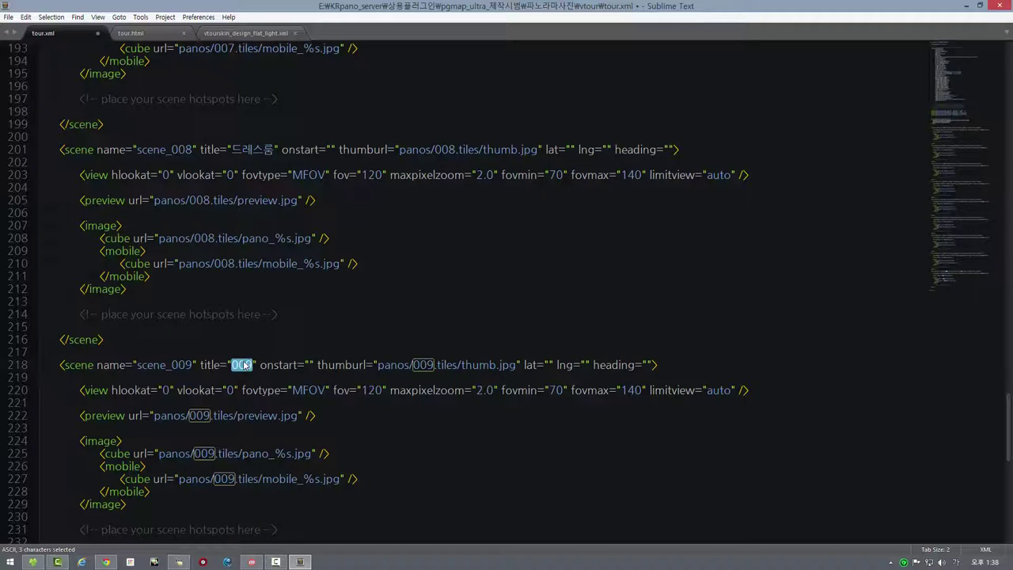
pyautogui.write('헬스')
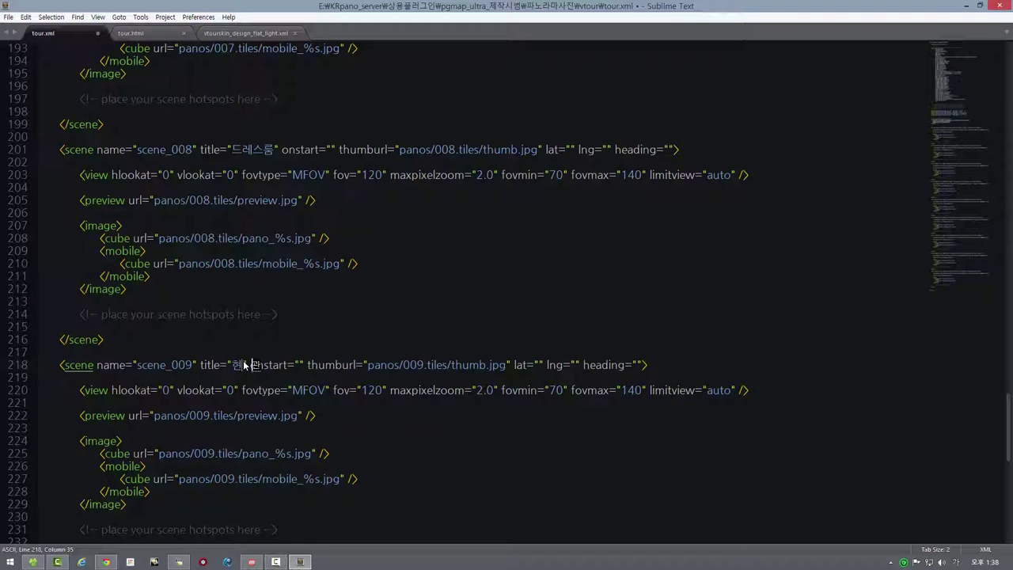
pyautogui.press('Right')
pyautogui.click(64, 301)
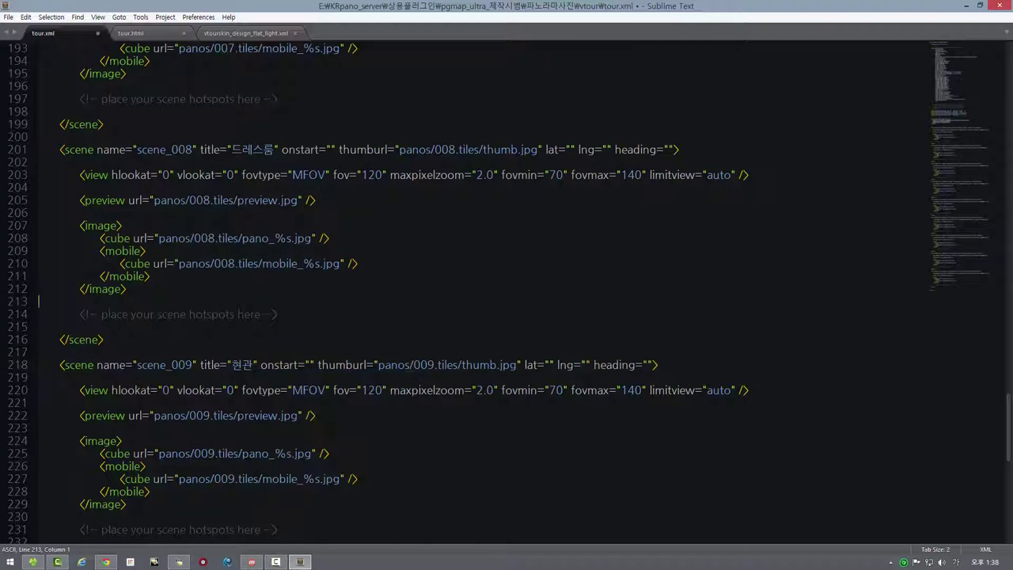
# - Return to the start of tour.xml and save the edited file
pyautogui.scroll(16, 378, 293)
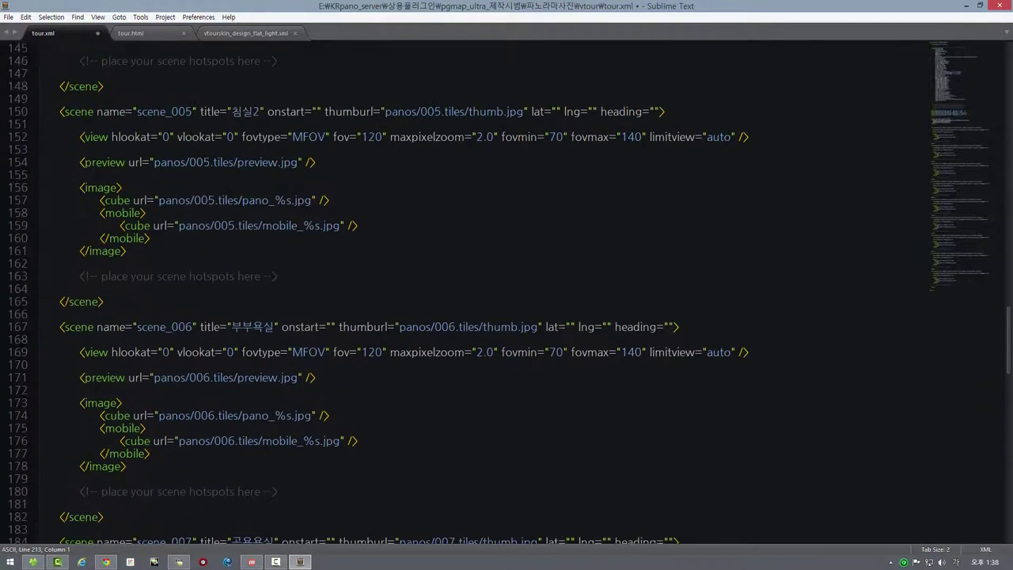
pyautogui.click(952, 59)
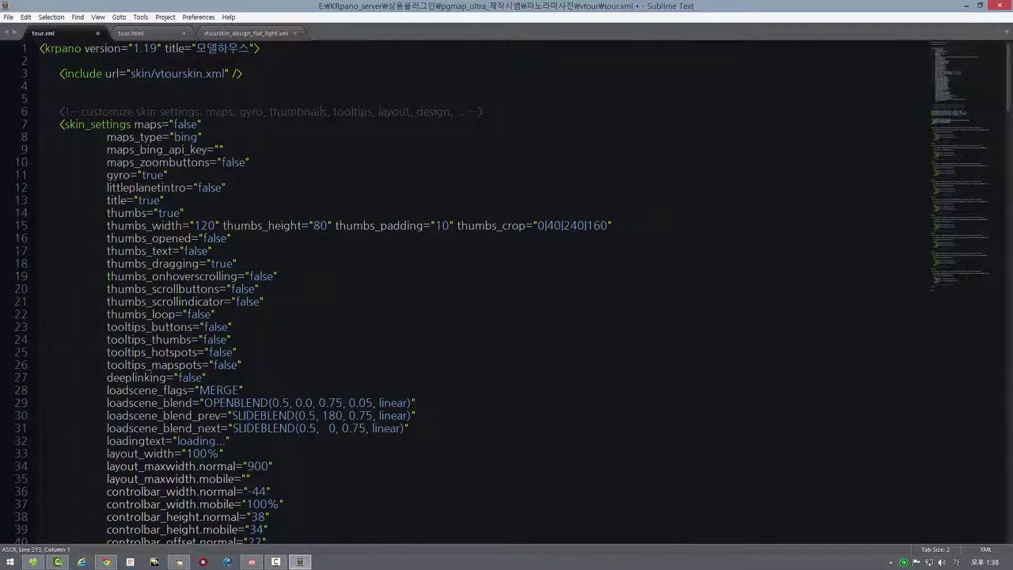
pyautogui.click(9, 17)
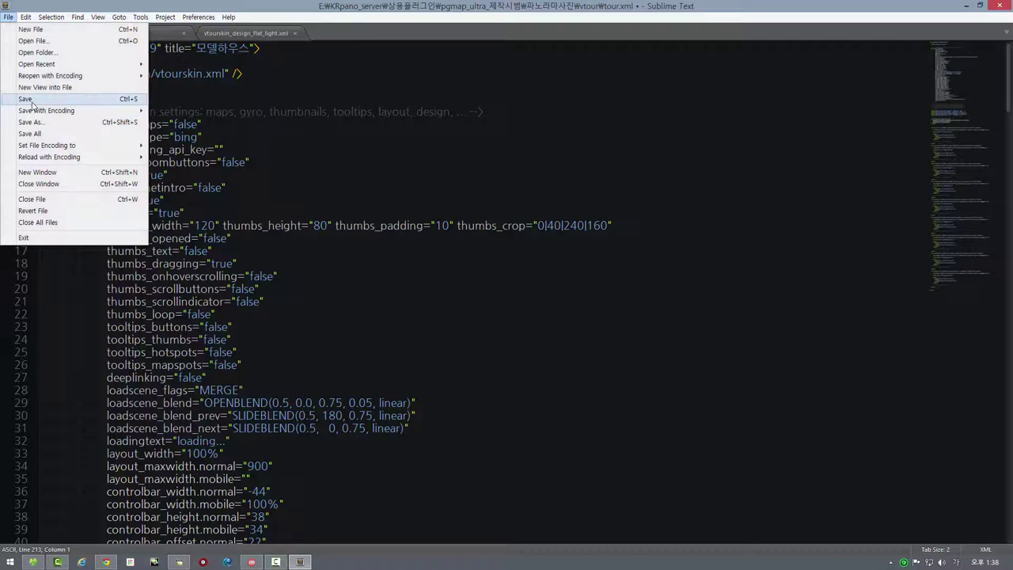
pyautogui.click(33, 101)
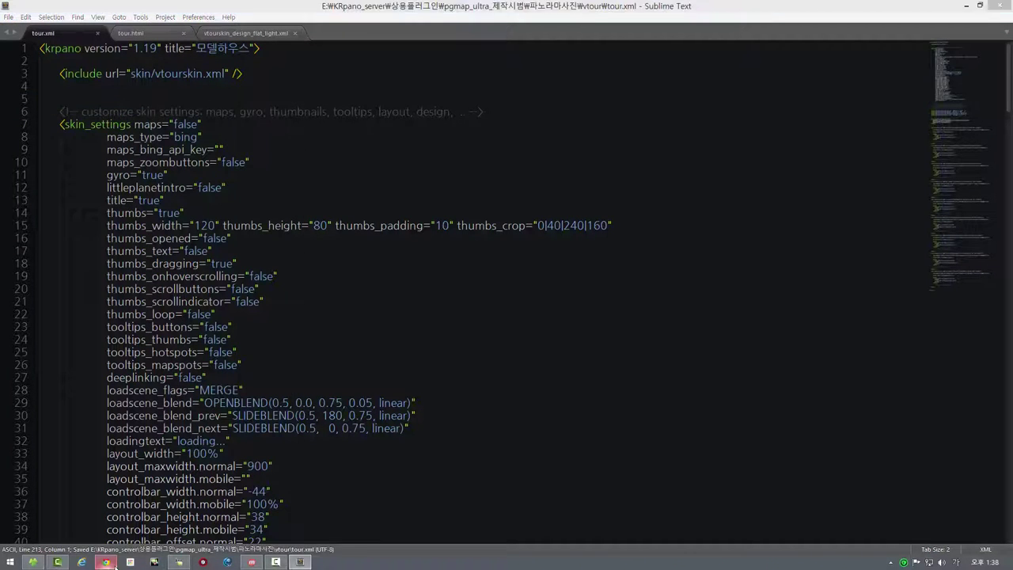
# - Switch to Chrome, reload the tour, and check the titles by opening the second and third scenes from the thumbnails and looking around
pyautogui.click(106, 562)
pyautogui.click(40, 22)
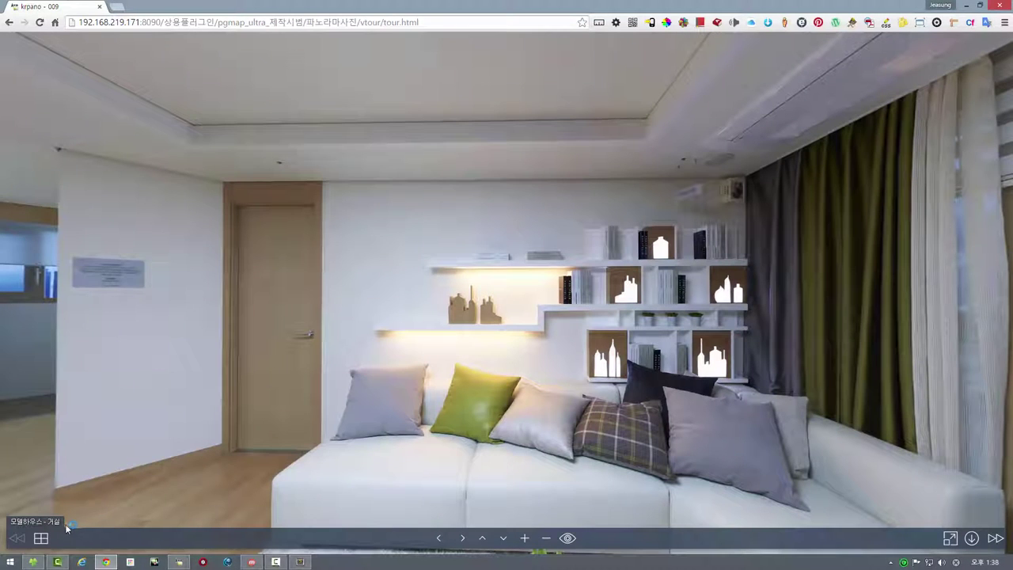
pyautogui.click(48, 544)
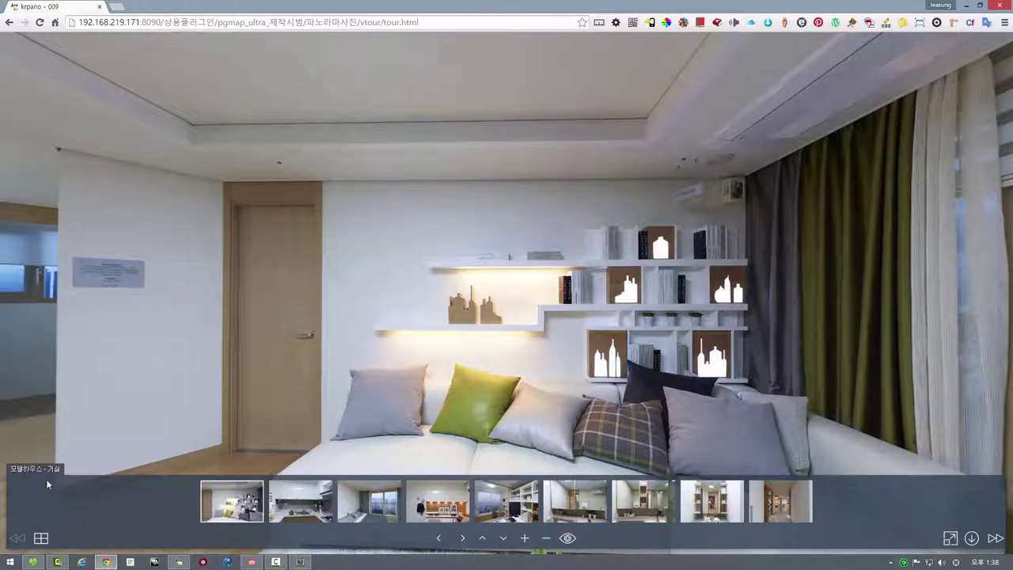
pyautogui.click(296, 508)
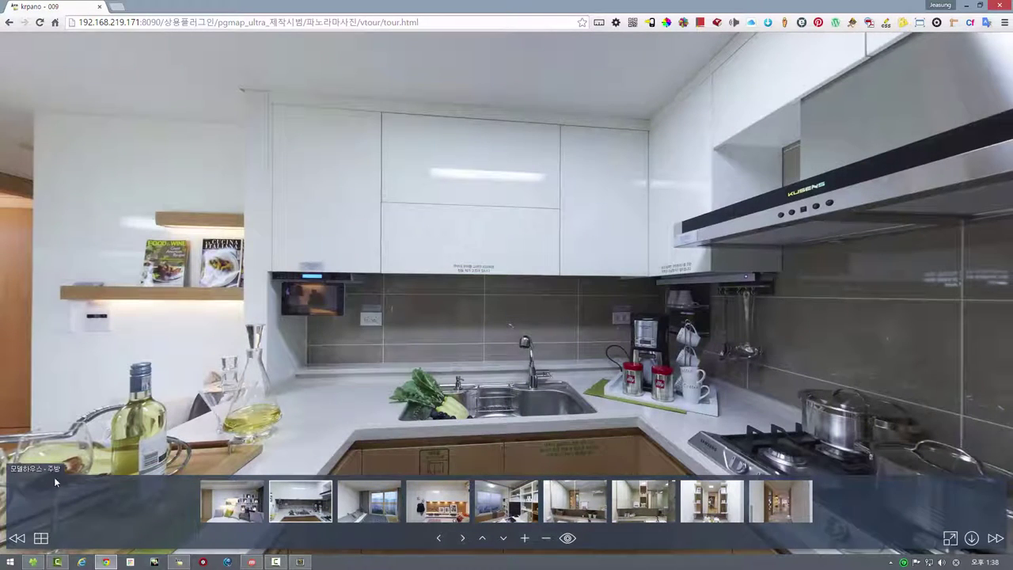
pyautogui.click(368, 502)
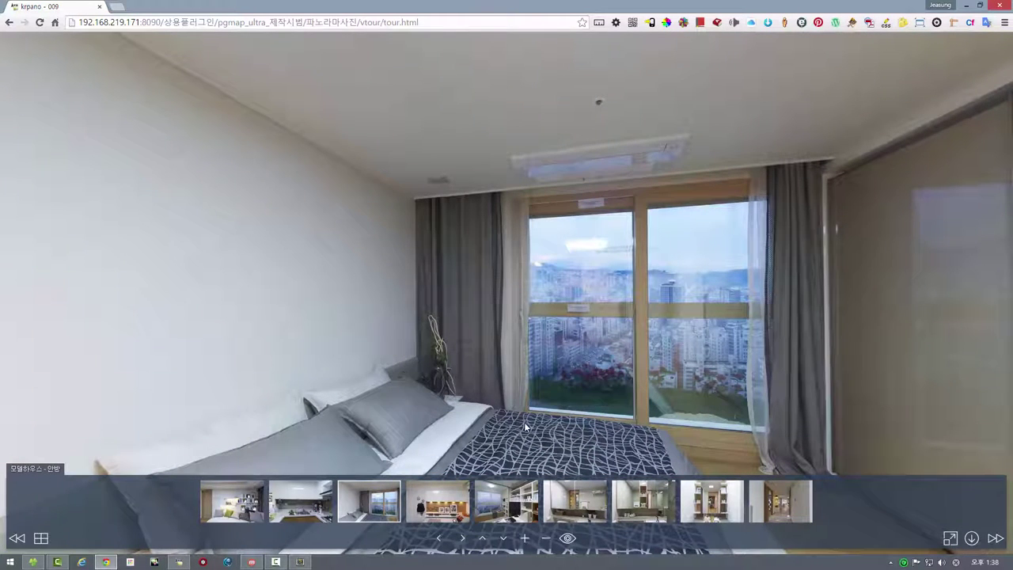
pyautogui.moveTo(524, 422); pyautogui.dragTo(529, 389)
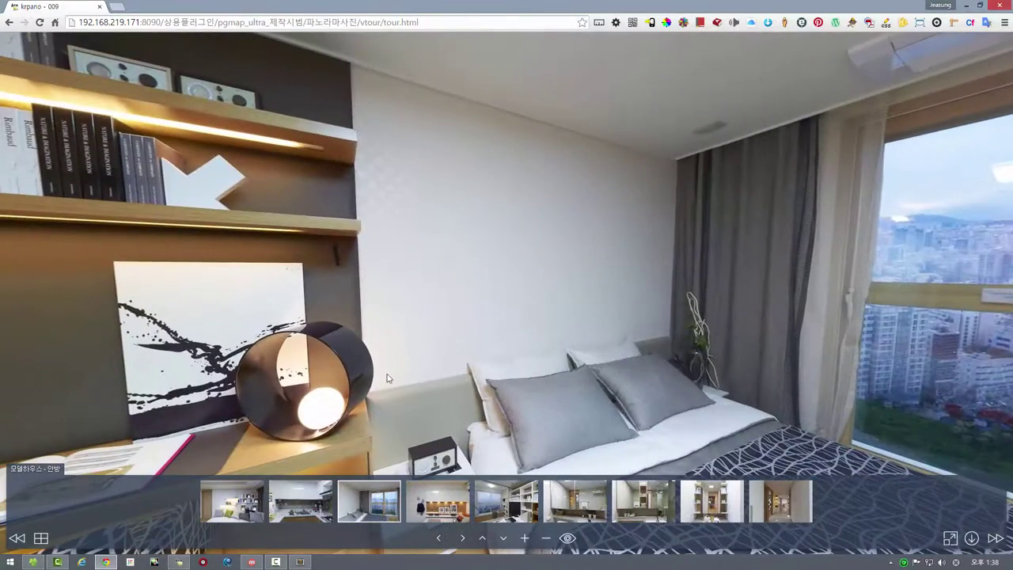
pyautogui.moveTo(364, 381); pyautogui.dragTo(523, 379)
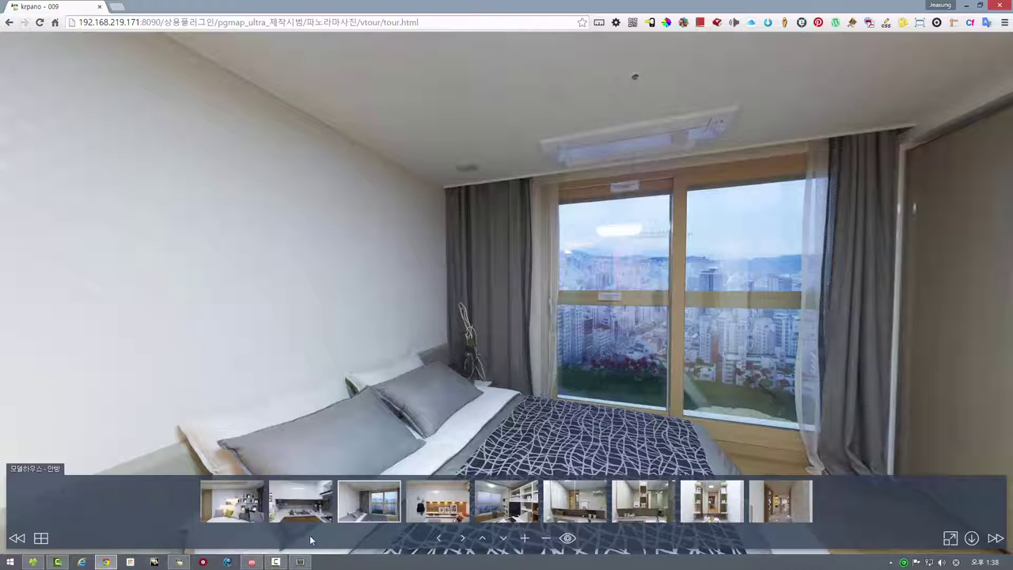
# - Switch to File Explorer and examine the contents of the pgmap_ultra folder inside pgmap_ultra_제작시범
pyautogui.click(300, 562)
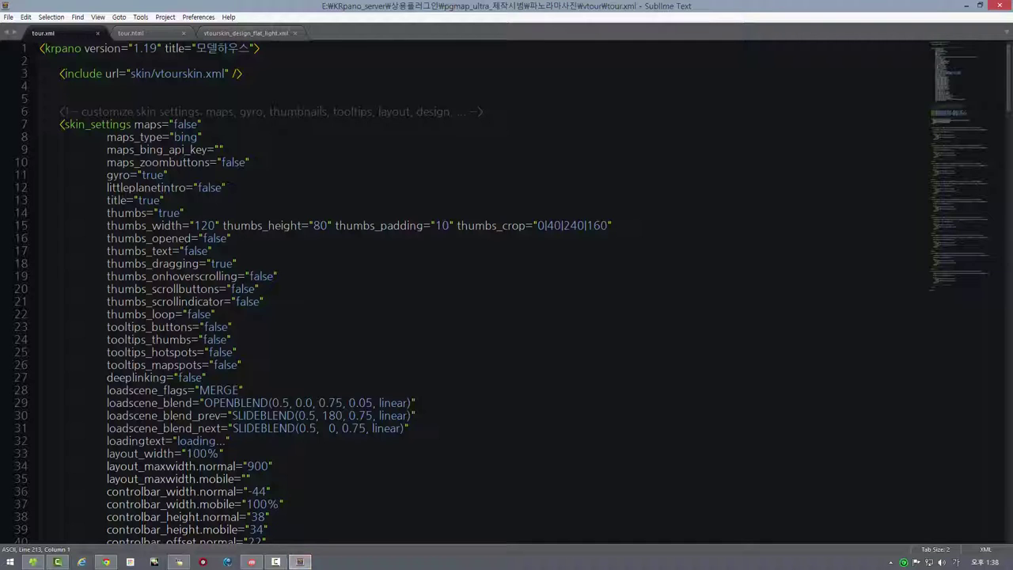
pyautogui.click(33, 562)
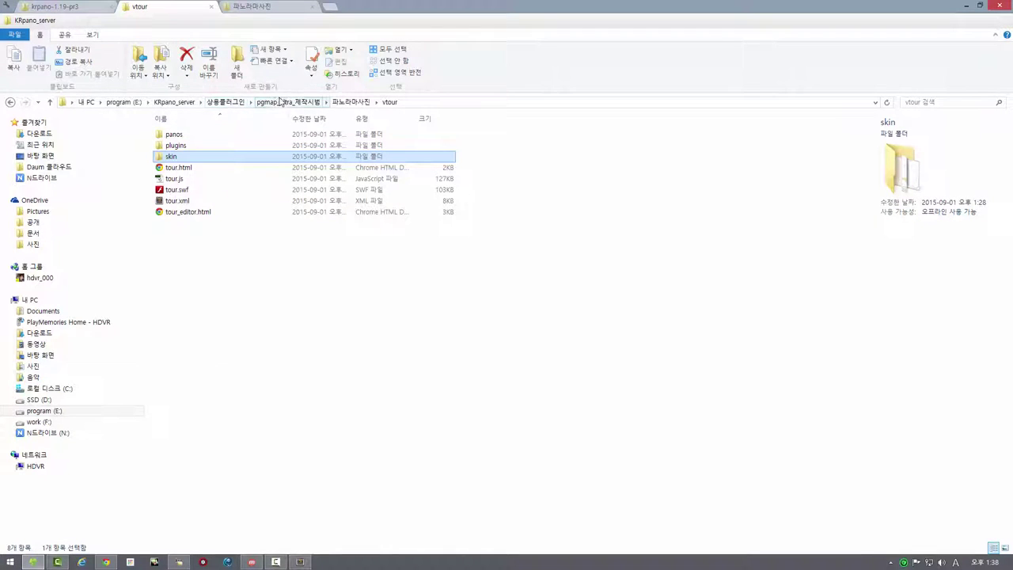
pyautogui.click(259, 9)
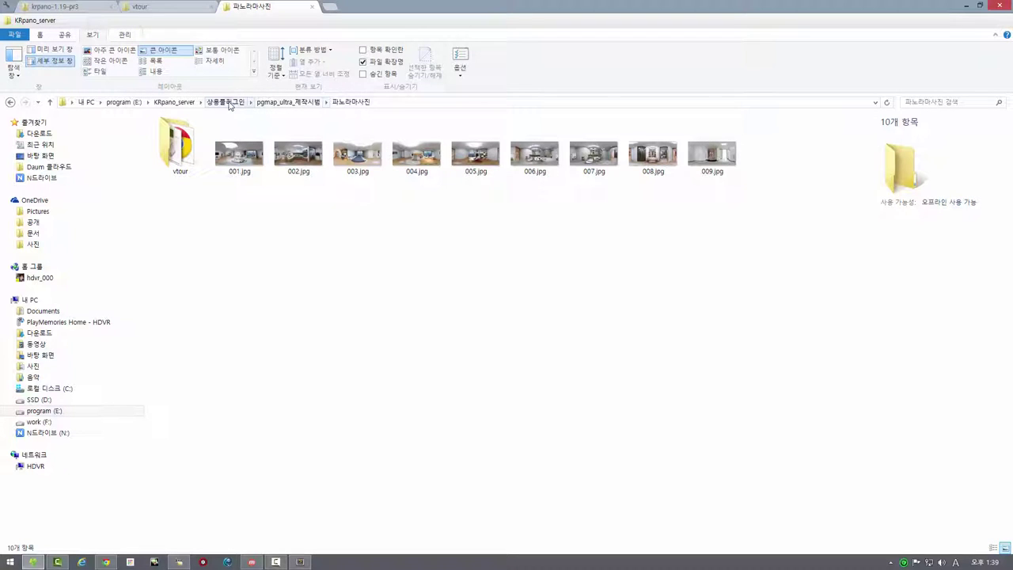
pyautogui.click(278, 104)
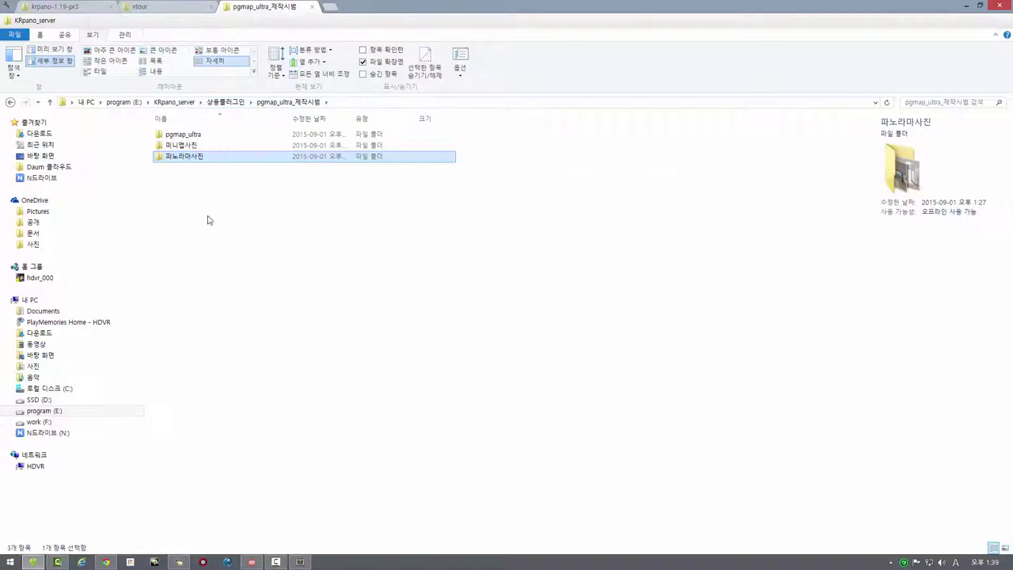
pyautogui.press('Up')
pyautogui.press('Up')
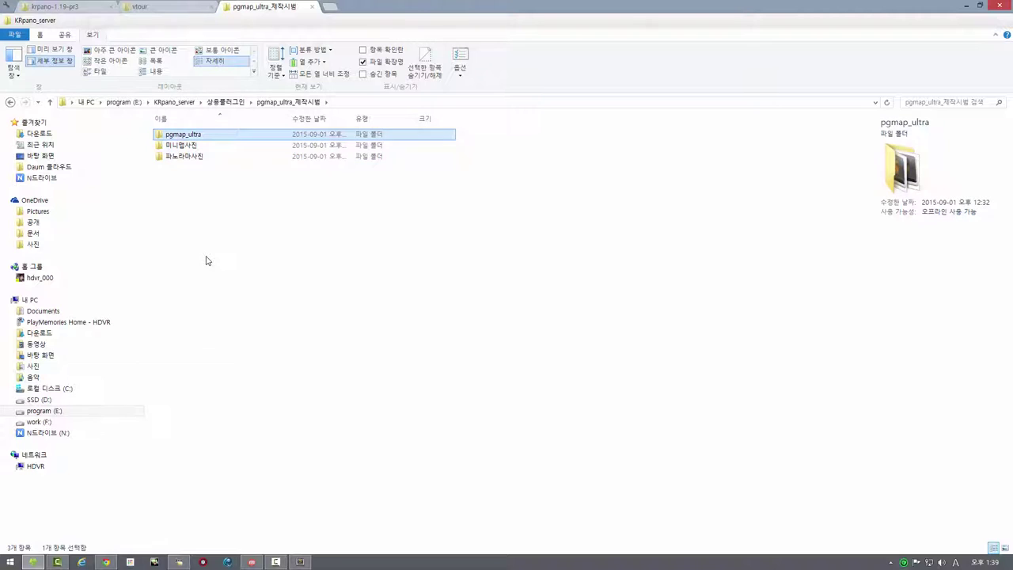
pyautogui.doubleClick(160, 138)
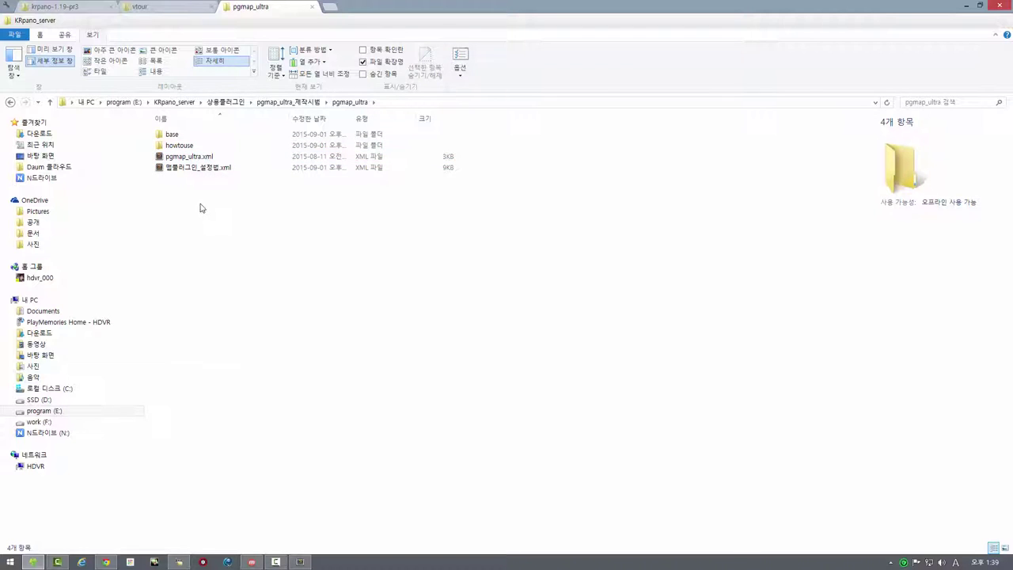
# - Copy the pgmap_ultra folder into the tour's vtour folder and open the copy
pyautogui.click(11, 102)
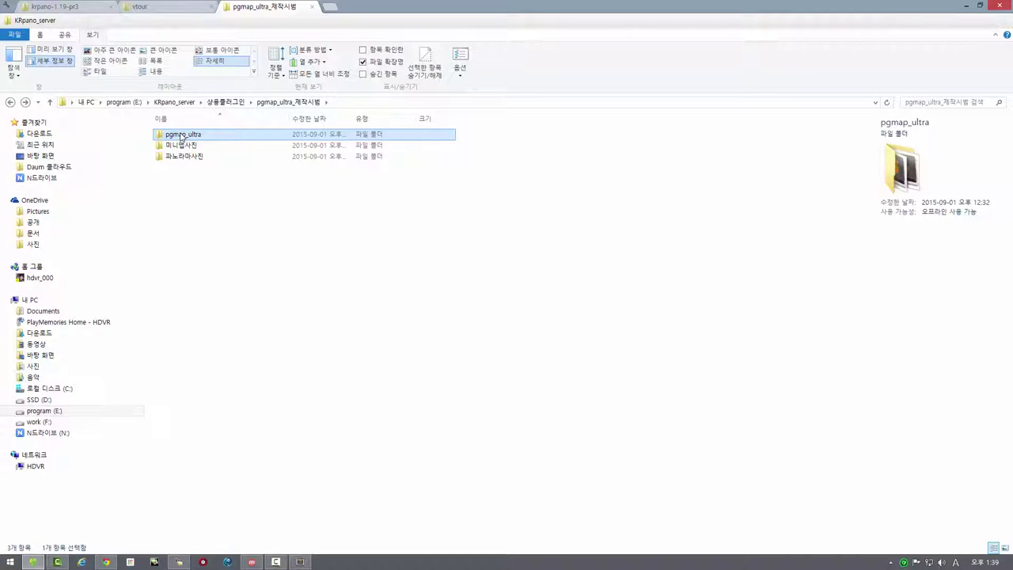
pyautogui.rightClick(182, 136)
pyautogui.click(234, 433)
pyautogui.click(163, 9)
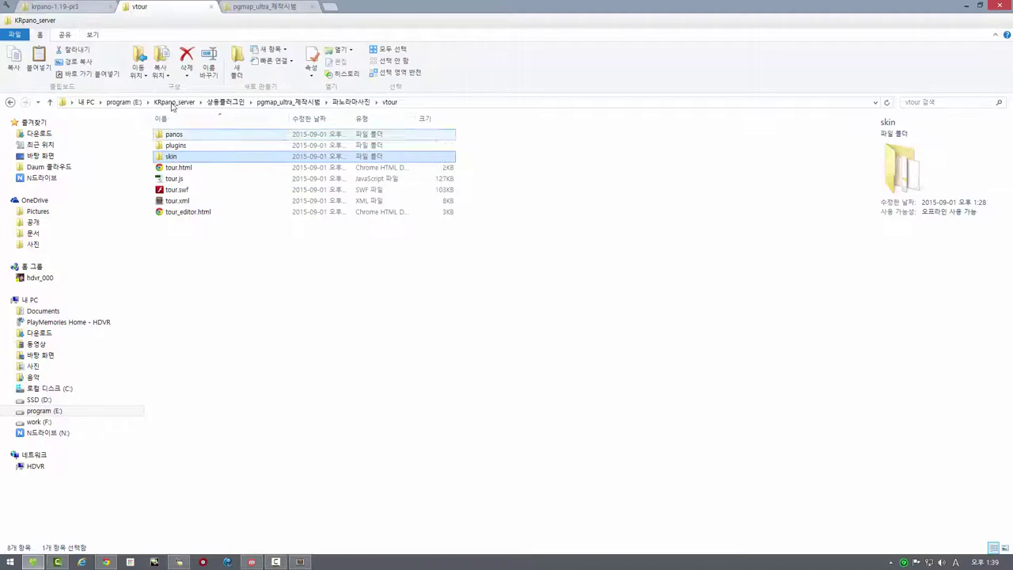
pyautogui.rightClick(243, 285)
pyautogui.click(262, 367)
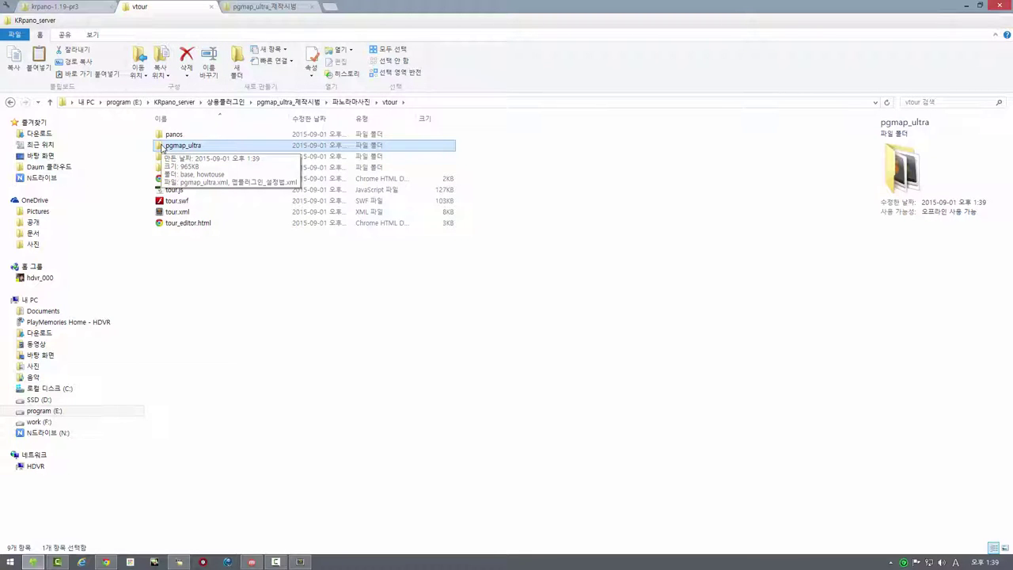
pyautogui.doubleClick(161, 148)
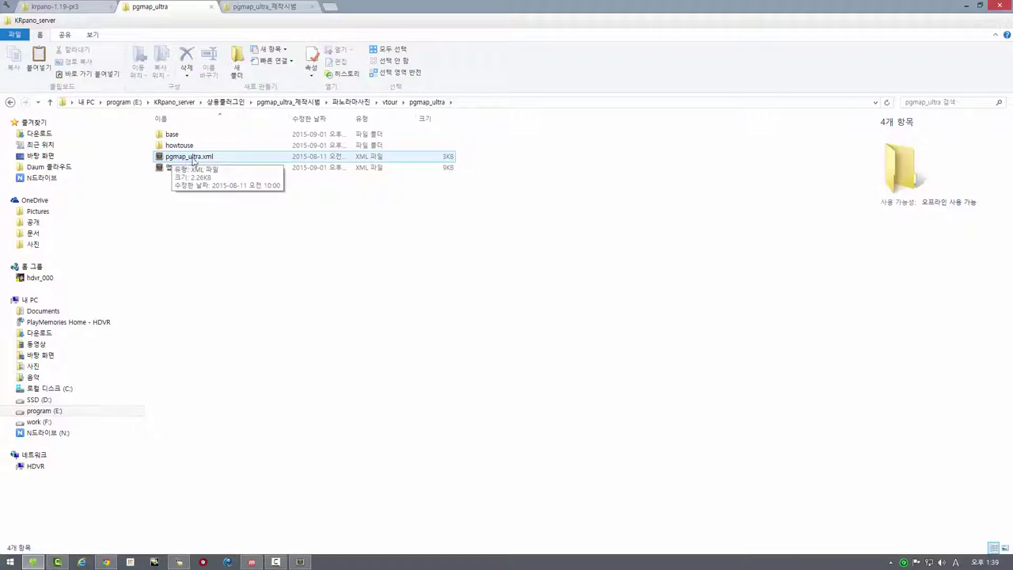
# - Locate pgmap_ultra.xml in the copied plugin folder, return to vtour, and switch to Sublime Text to examine the skin include line in tour.xml
pyautogui.click(182, 158)
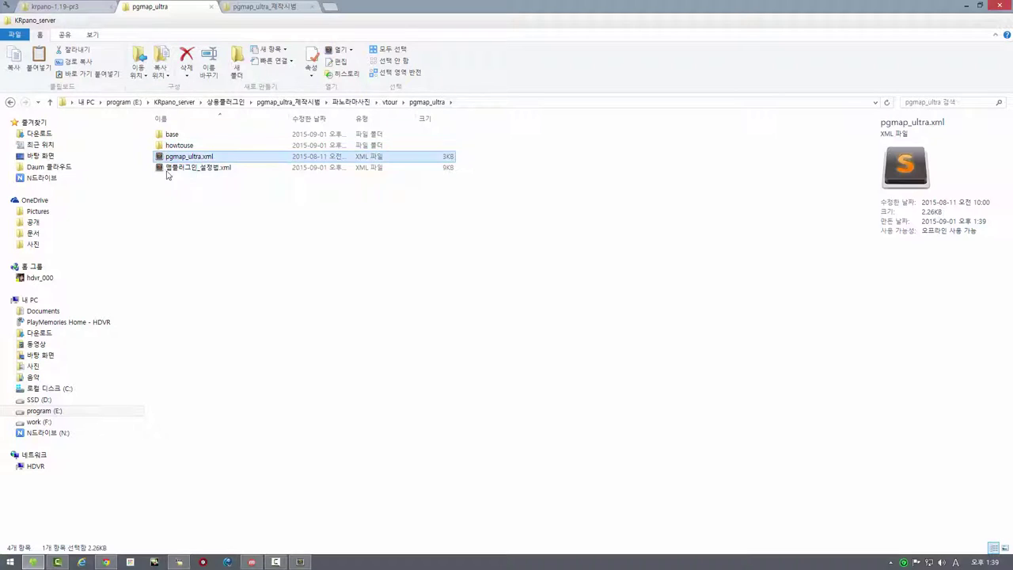
pyautogui.click(11, 102)
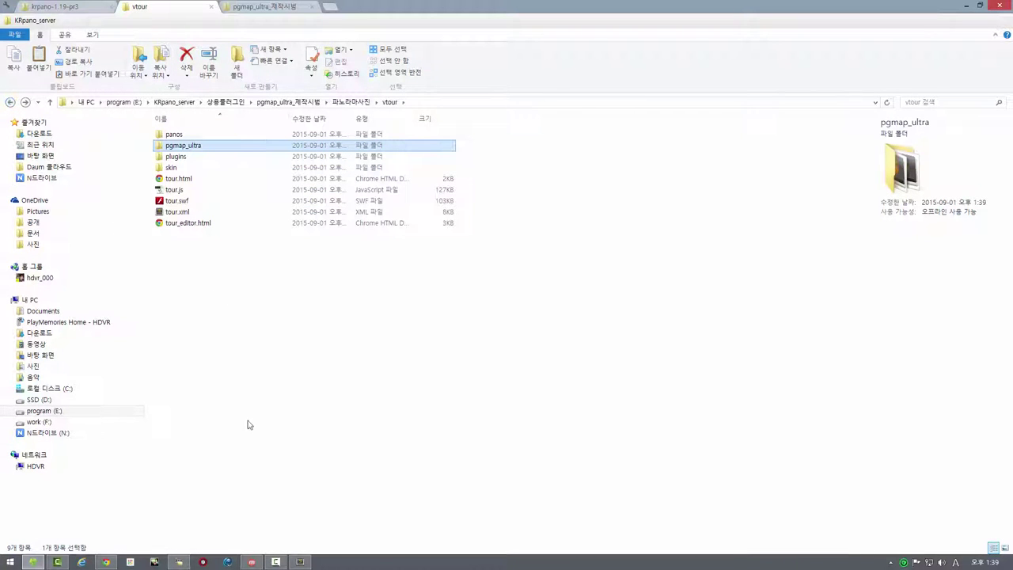
pyautogui.click(299, 562)
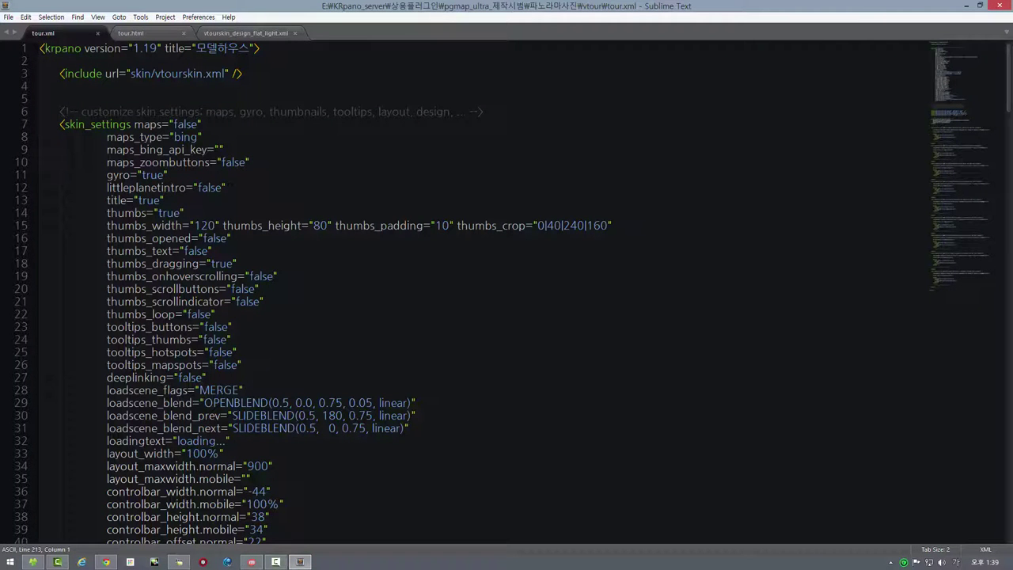
pyautogui.moveTo(243, 73); pyautogui.dragTo(60, 73)
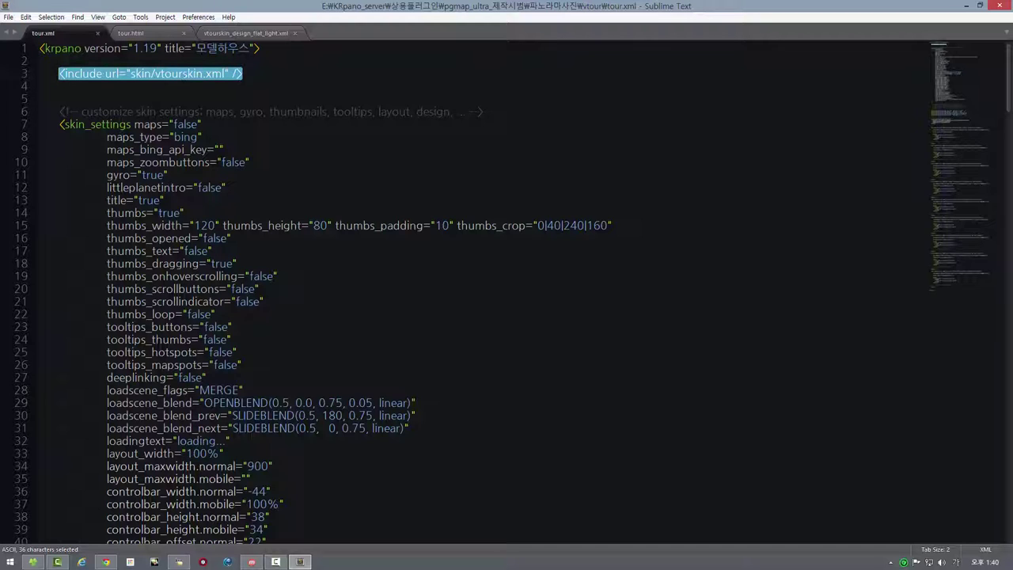
# - Switch to File Explorer and locate the included vtourskin.xml file in the tour's skin folder
pyautogui.click(33, 562)
pyautogui.click(183, 145)
pyautogui.doubleClick(168, 168)
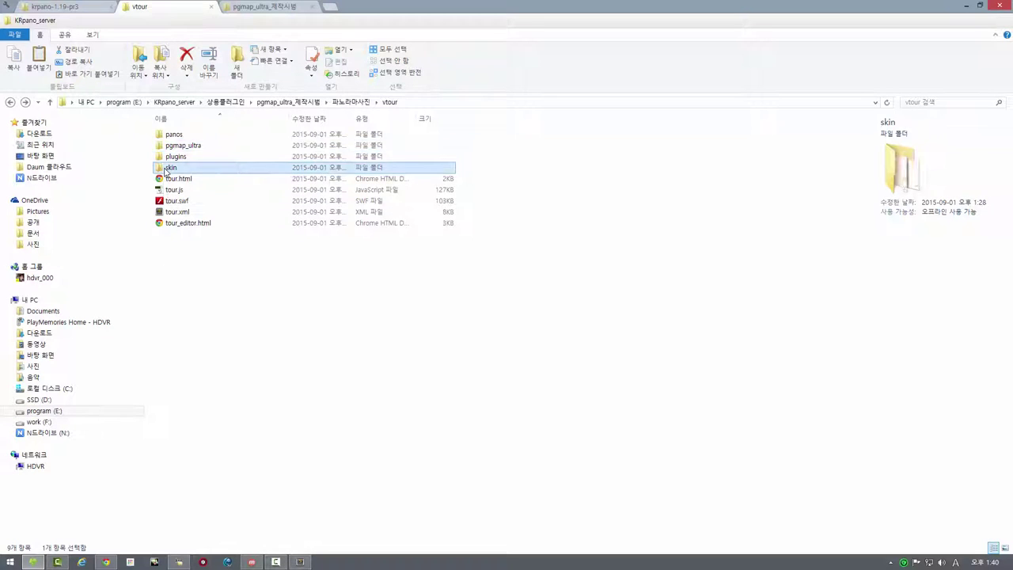
pyautogui.click(184, 157)
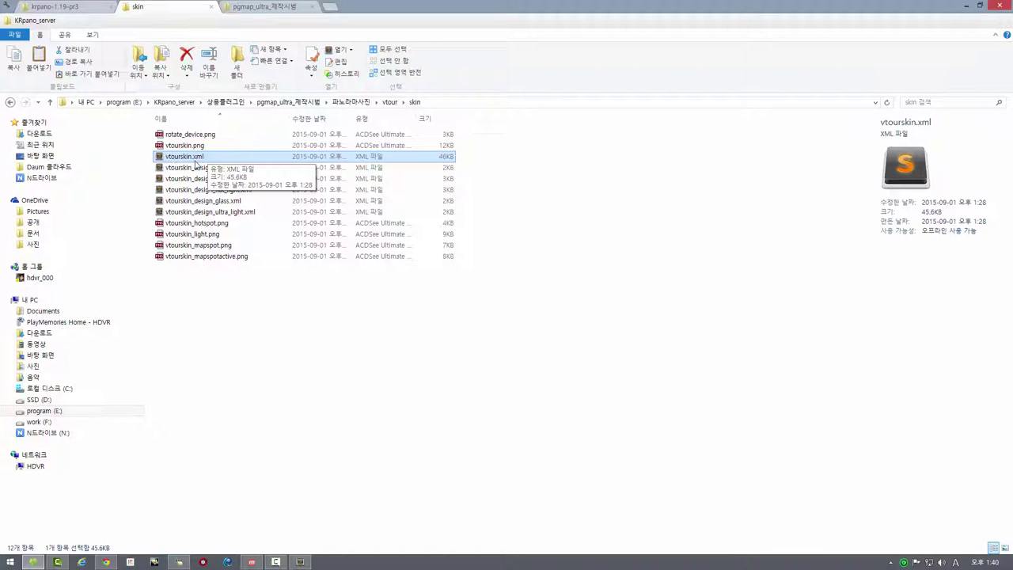
# - Switch to Sublime Text, delete the skin/vtourskin.xml include line from tour.xml and save the file
pyautogui.click(301, 562)
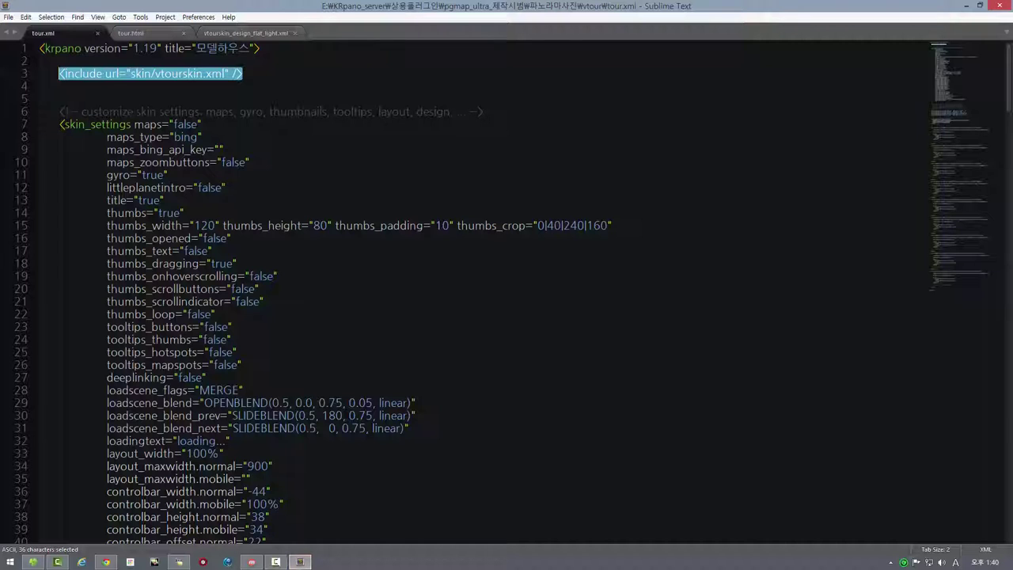
pyautogui.click(264, 76)
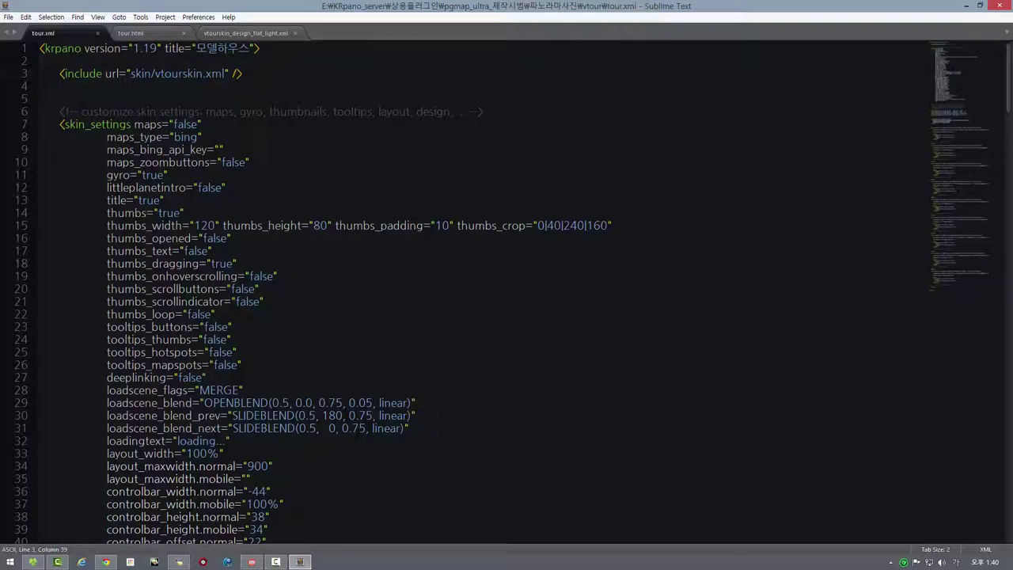
pyautogui.moveTo(264, 75); pyautogui.dragTo(59, 74)
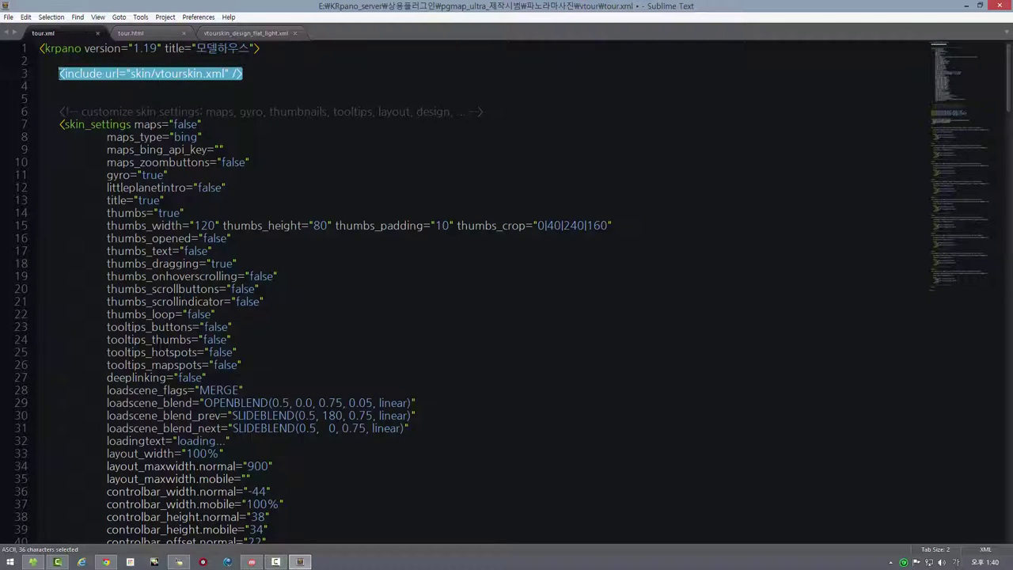
pyautogui.press('BackSpace')
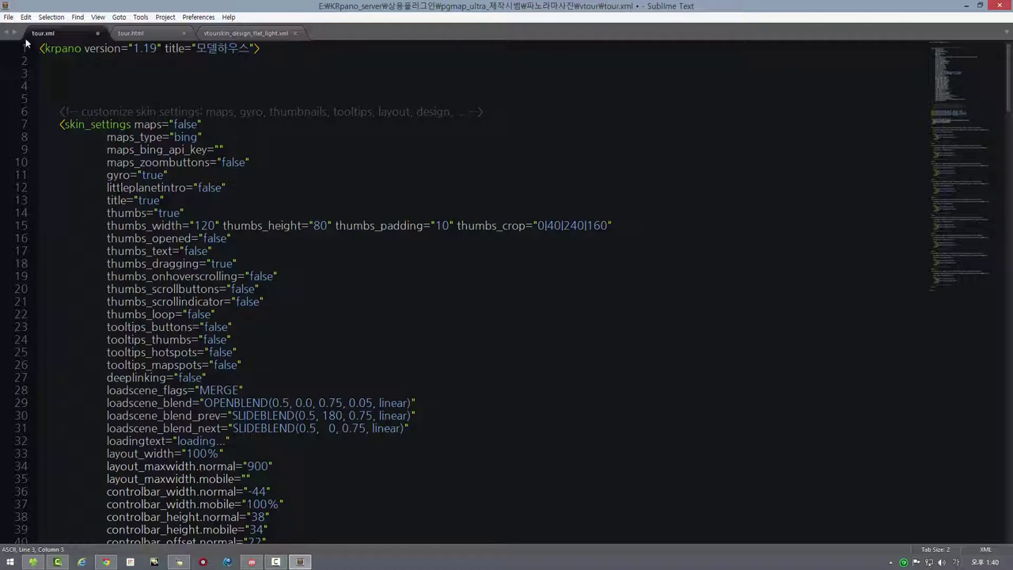
pyautogui.click(8, 17)
pyautogui.click(16, 101)
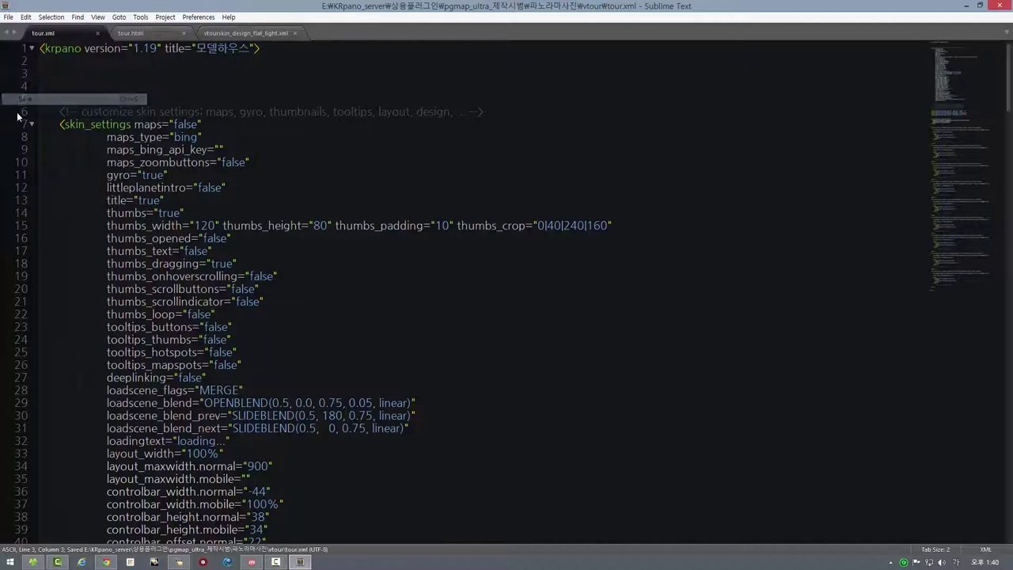
# - Switch to Chrome and reload the tour without the skin include, and undo the line's deletion in Sublime Text
pyautogui.click(105, 561)
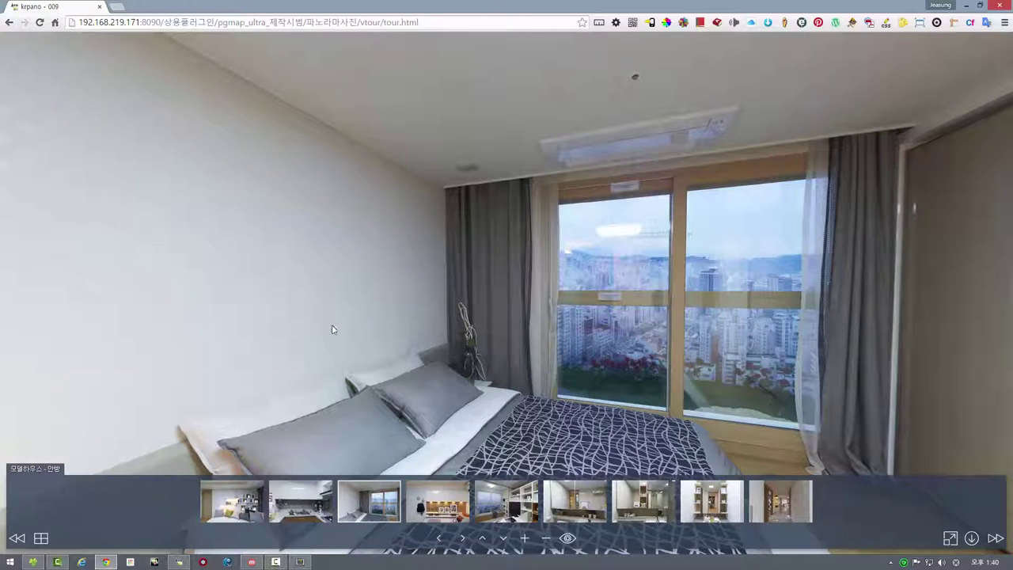
pyautogui.click(41, 21)
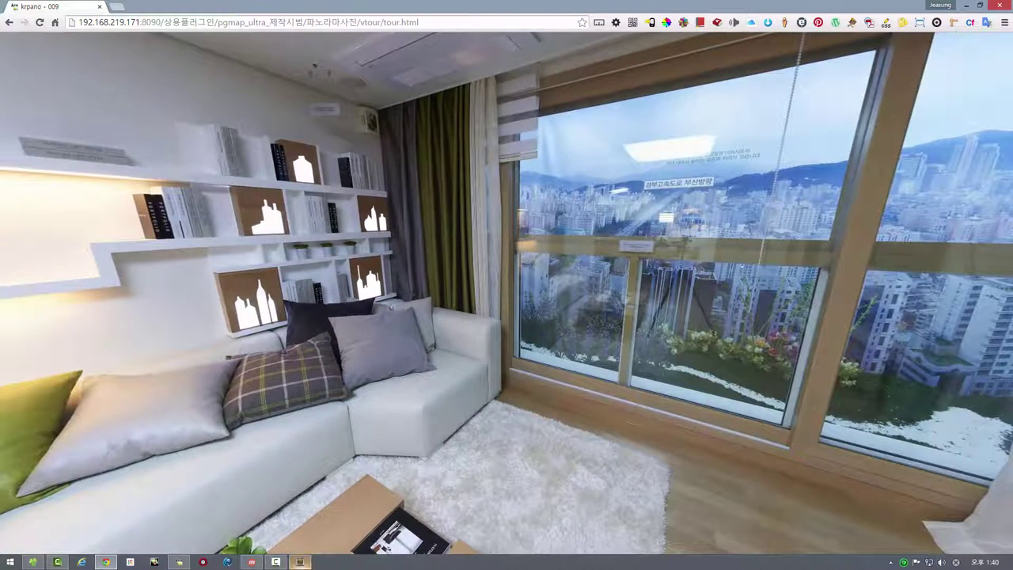
pyautogui.click(300, 561)
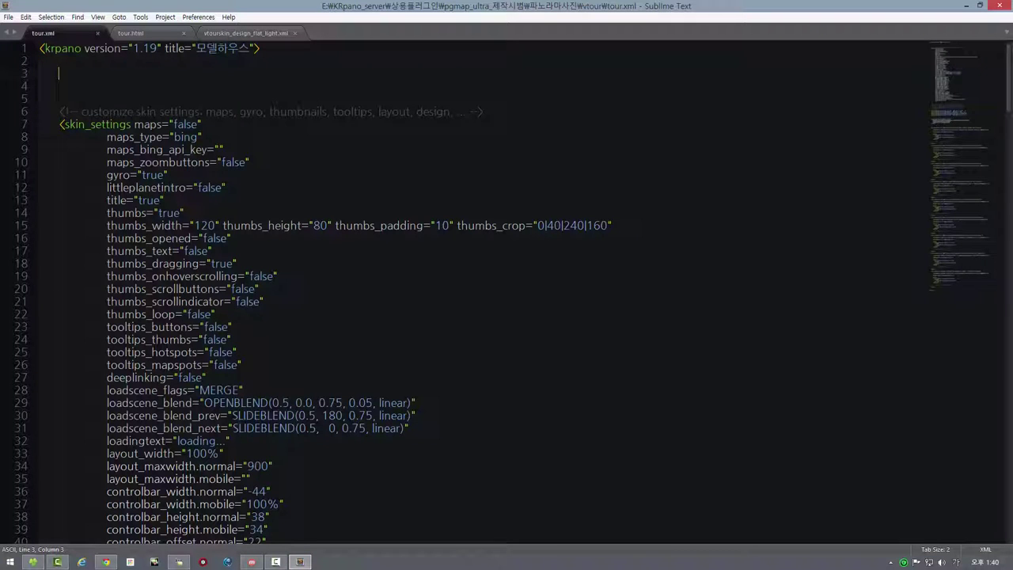
pyautogui.hotkey('ctrl', 'z')
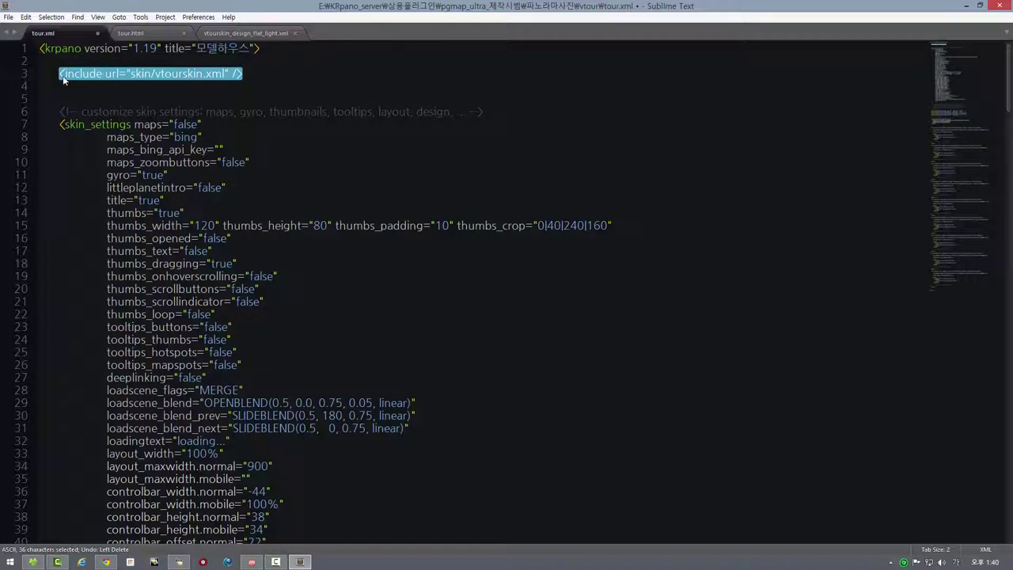
# - Duplicate the skin/vtourskin.xml include line in tour.xml onto a new line directly below it
pyautogui.click(65, 73)
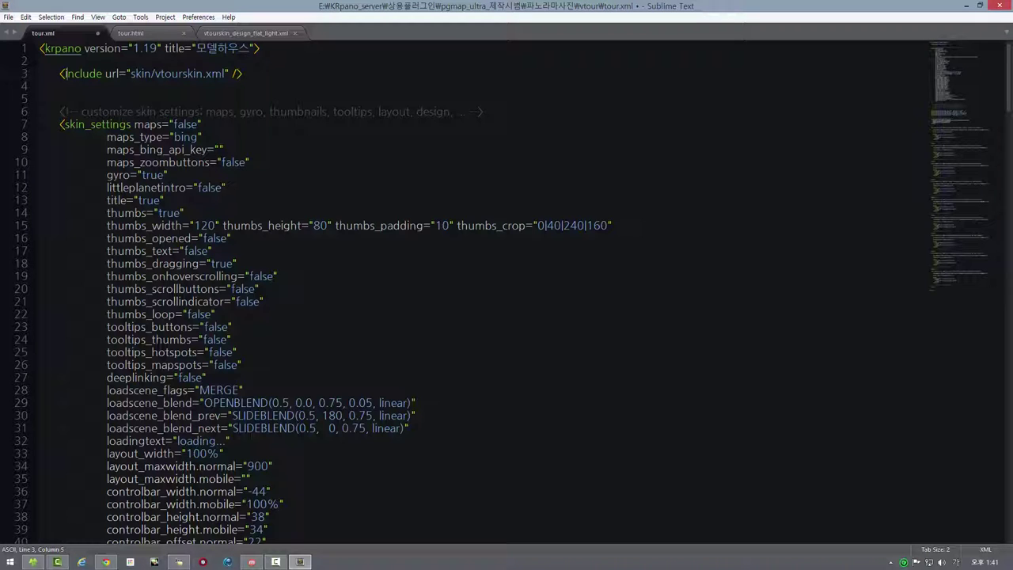
pyautogui.hotkey('shift', 'End')
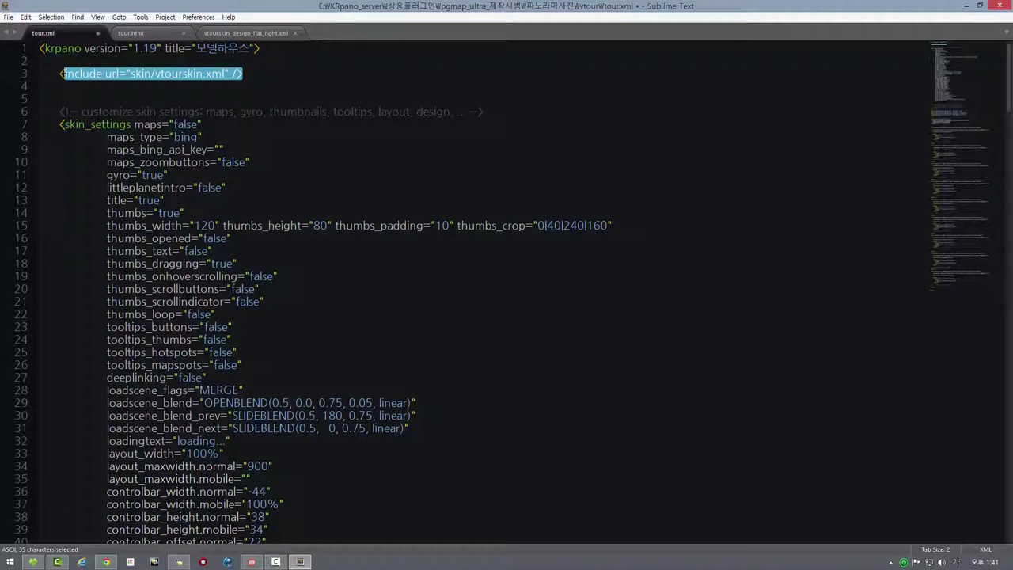
pyautogui.press('Home')
pyautogui.hotkey('shift', 'End')
pyautogui.hotkey('ctrl', 'c')
pyautogui.click(266, 76)
pyautogui.press('Return')
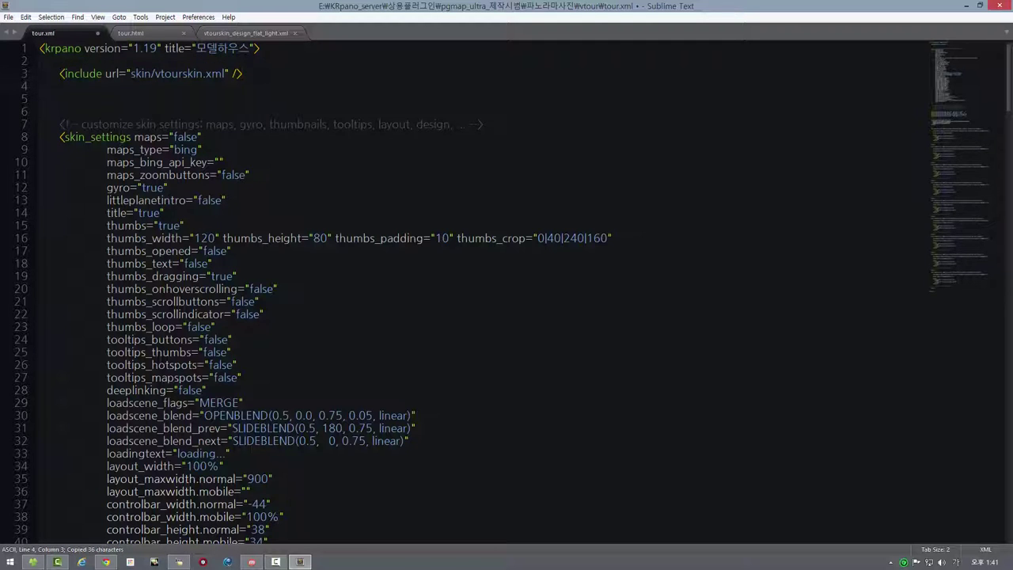
pyautogui.click(8, 17)
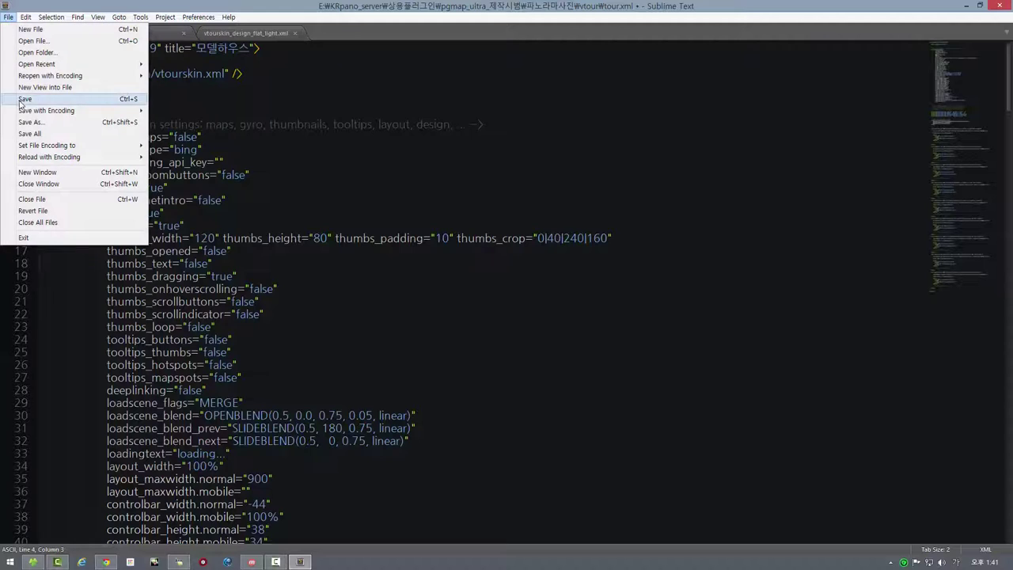
pyautogui.moveTo(47, 110)
pyautogui.click(435, 164)
pyautogui.press('Down')
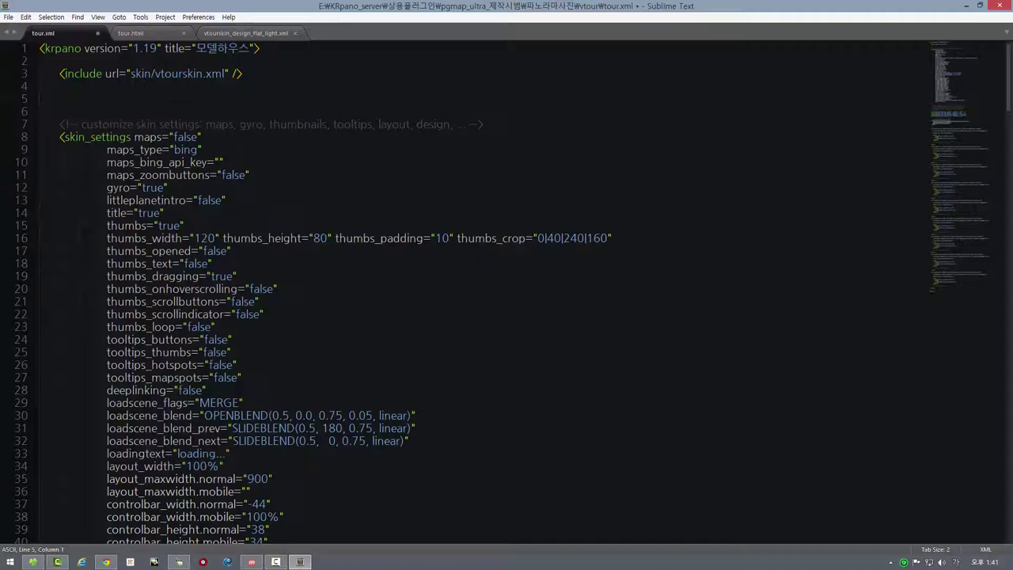
pyautogui.click(243, 73)
pyautogui.hotkey('ctrl', 'v')
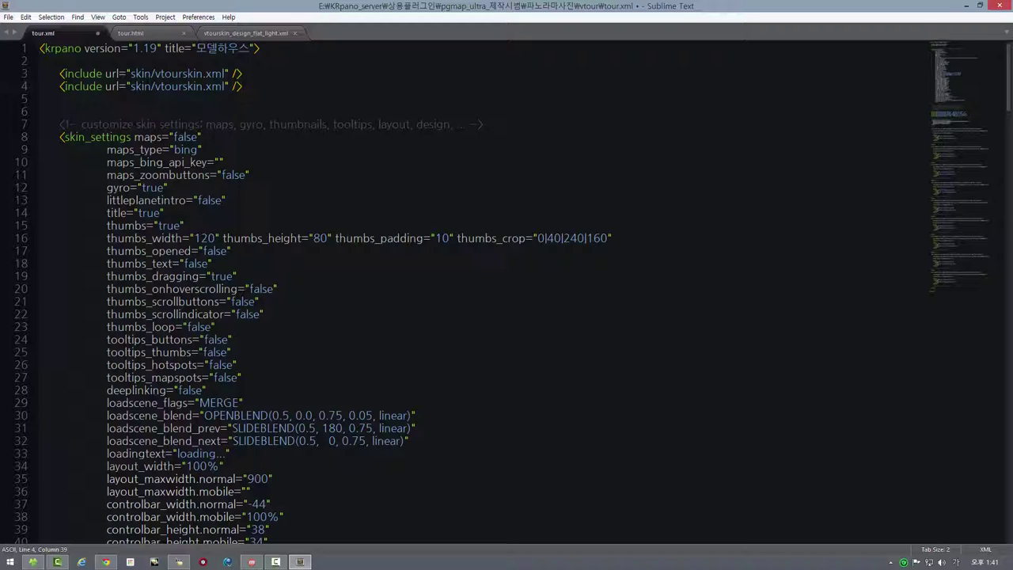
# - Switch to File Explorer, check the contents of vtour's pgmap_ultra folder, and copy the folder's name
pyautogui.click(33, 562)
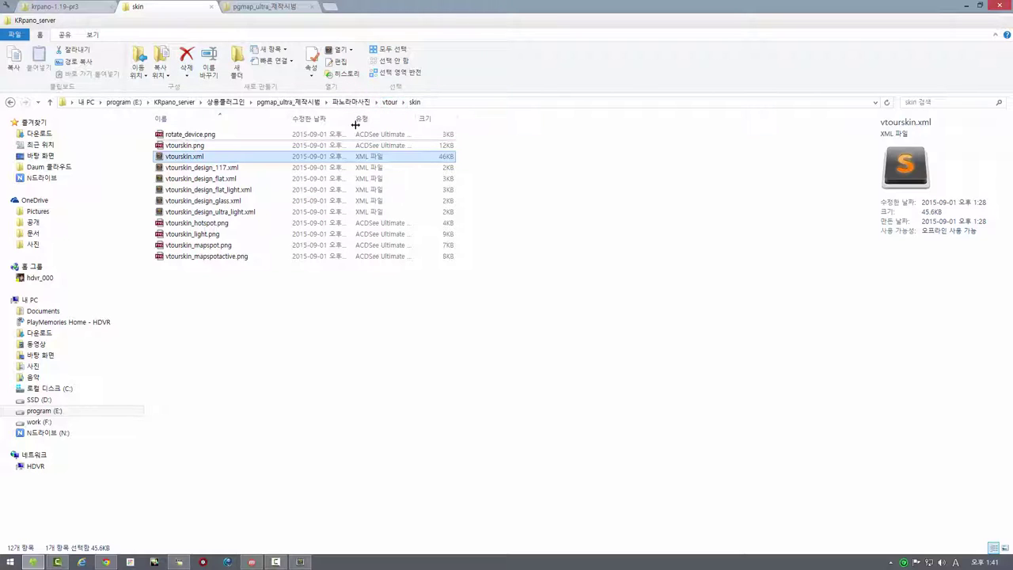
pyautogui.click(389, 102)
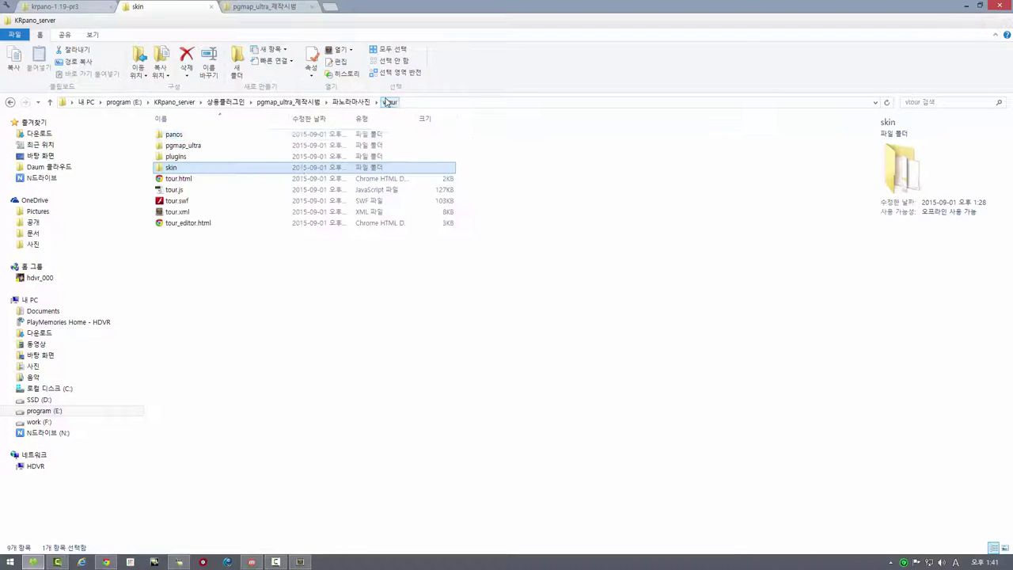
pyautogui.click(175, 146)
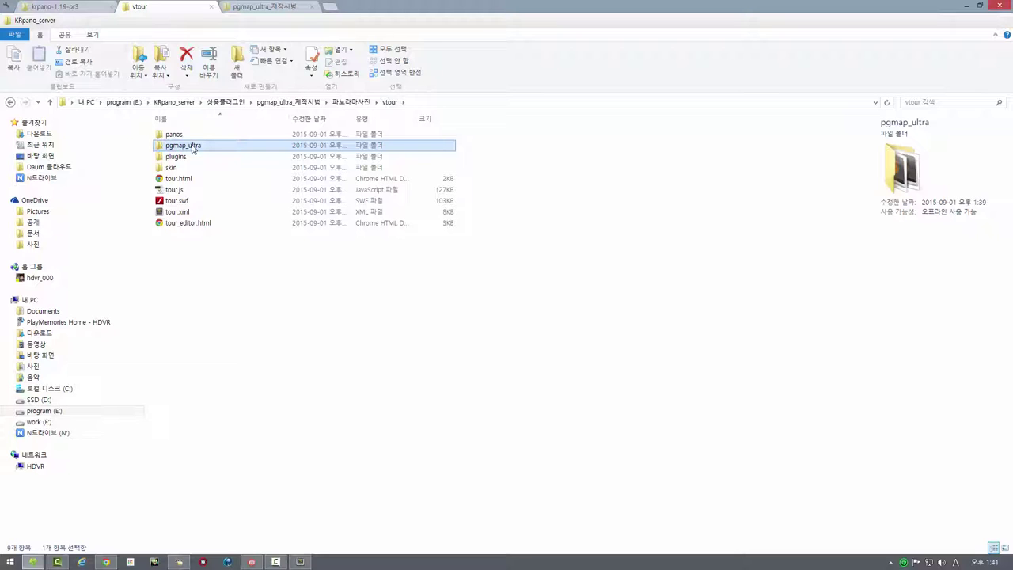
pyautogui.doubleClick(192, 147)
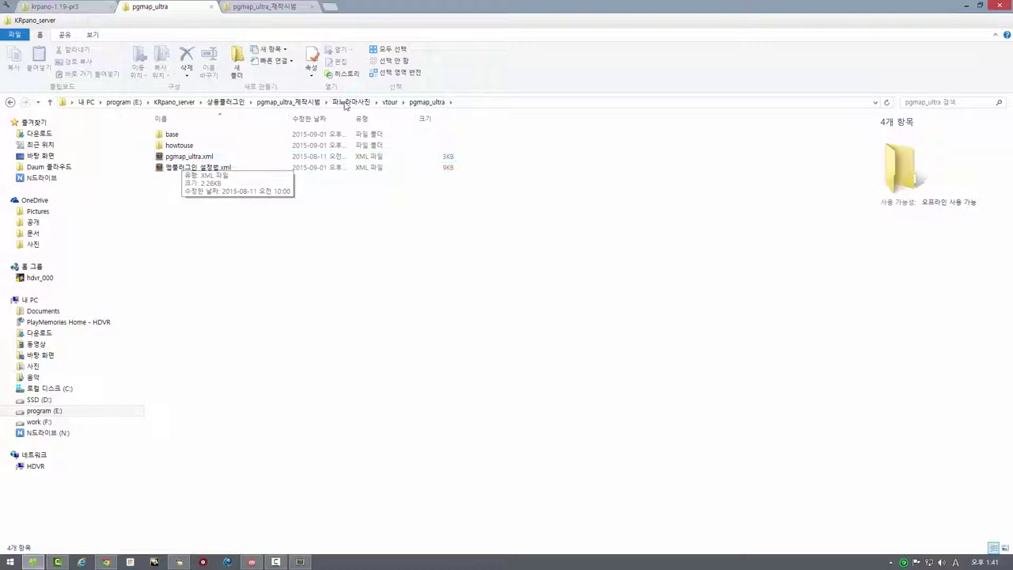
pyautogui.click(388, 102)
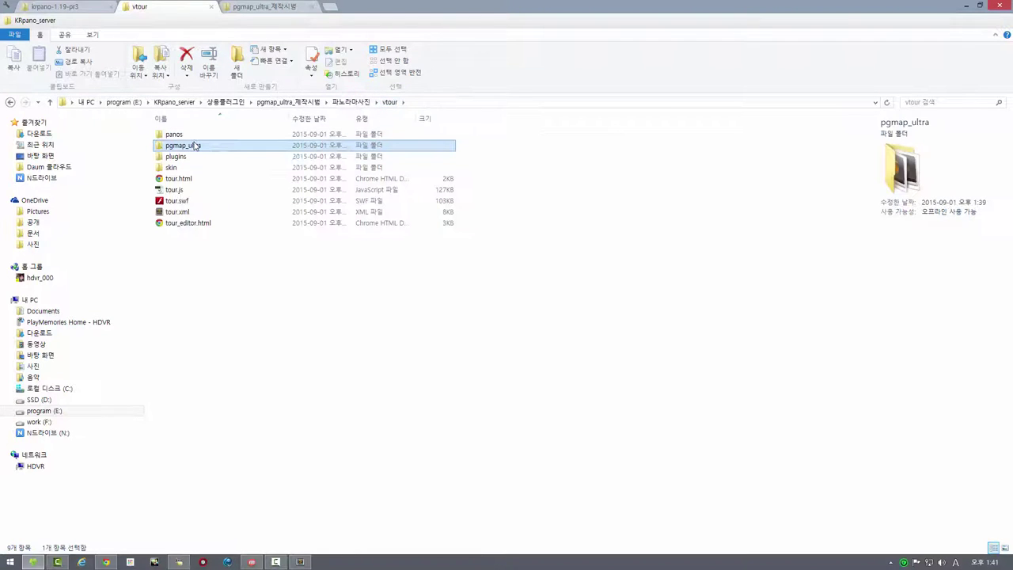
pyautogui.click(195, 145)
pyautogui.rightClick(195, 146)
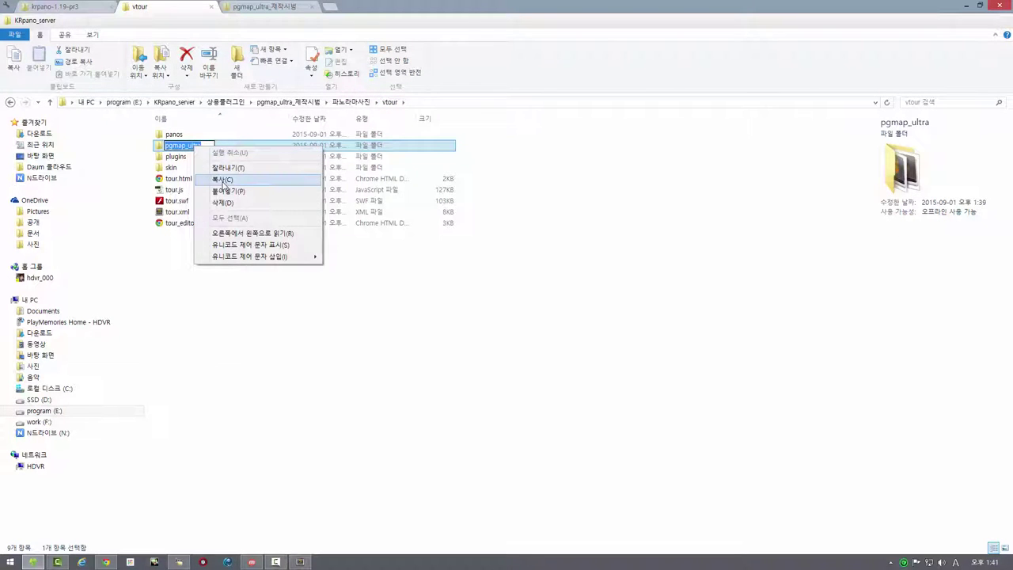
pyautogui.click(223, 180)
# - Switch to Sublime Text, change the second include's path to pgmap_ultra/pgmap_ultra.xml and save tour.xml
pyautogui.click(300, 561)
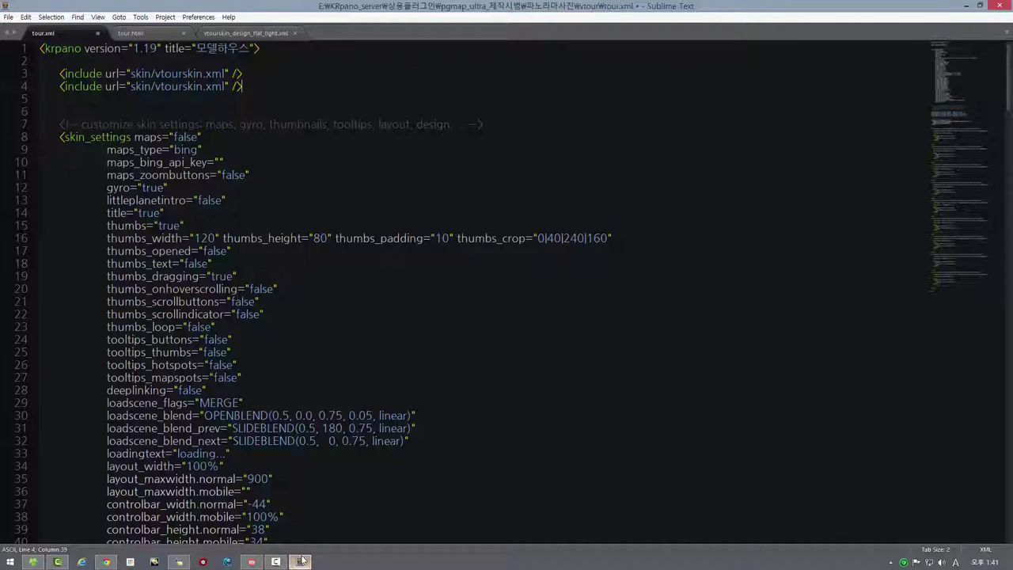
pyautogui.doubleClick(141, 86)
pyautogui.hotkey('ctrl', 'v')
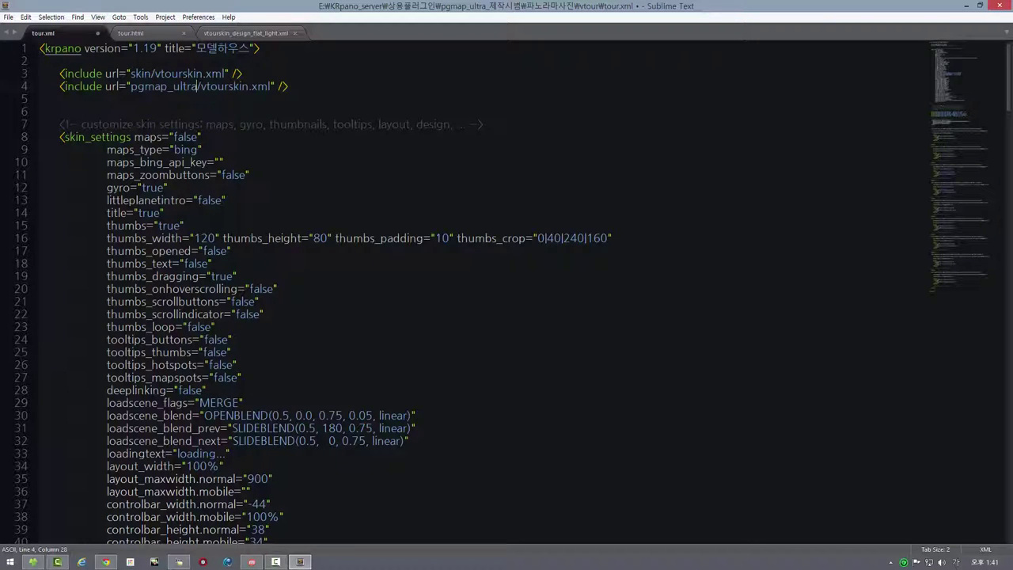
pyautogui.doubleClick(198, 86)
pyautogui.hotkey('ctrl', 'v')
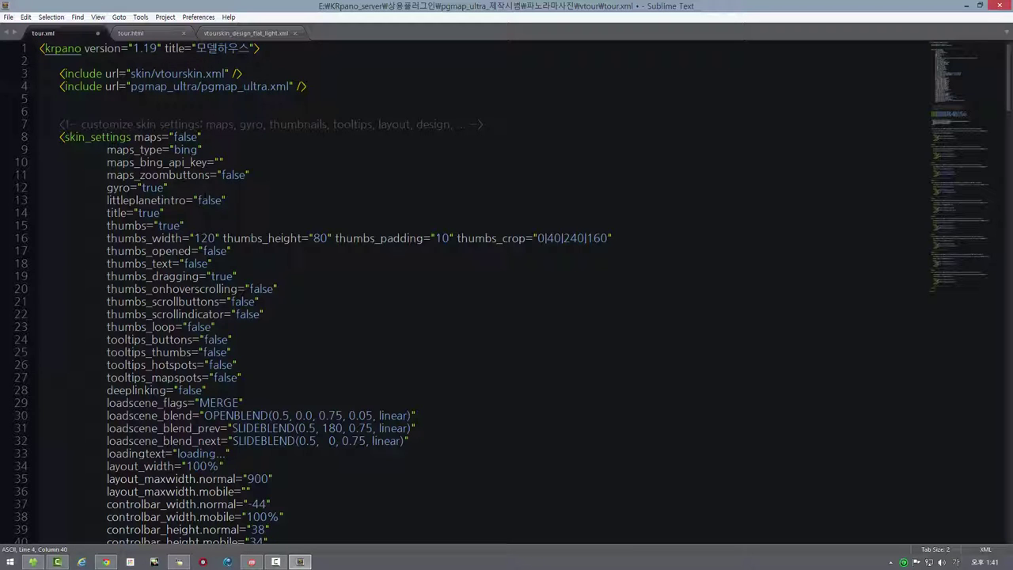
pyautogui.click(8, 17)
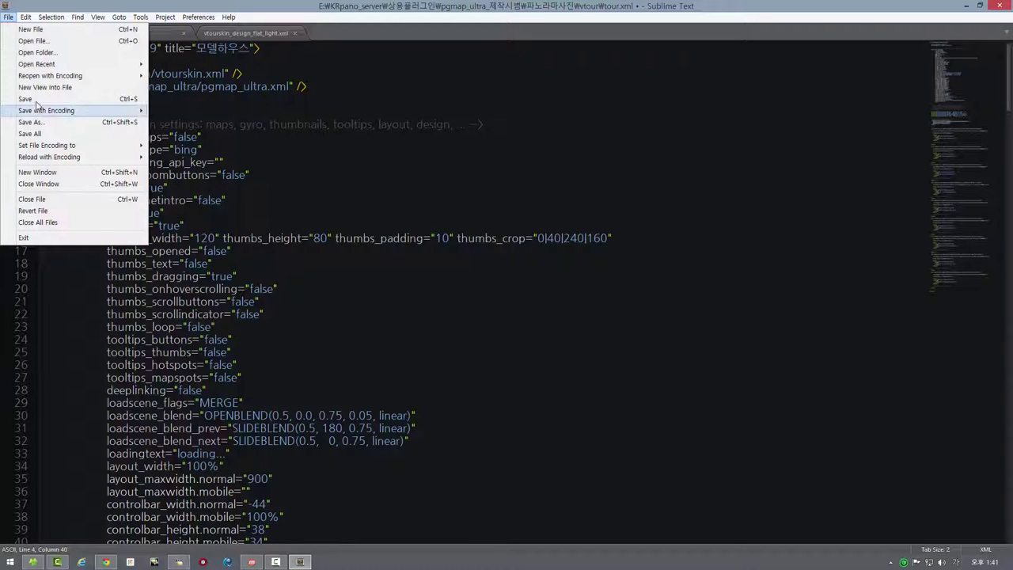
pyautogui.click(26, 99)
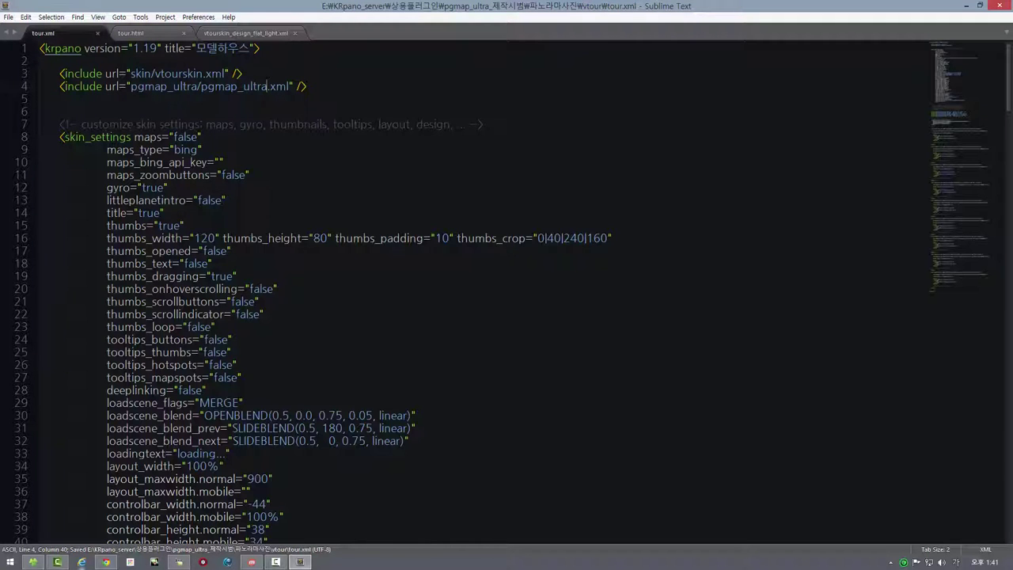
# - Switch to Chrome and reload the tour to check the pgmap_ultra minimap, and return to the vtour folder in File Explorer
pyautogui.click(105, 562)
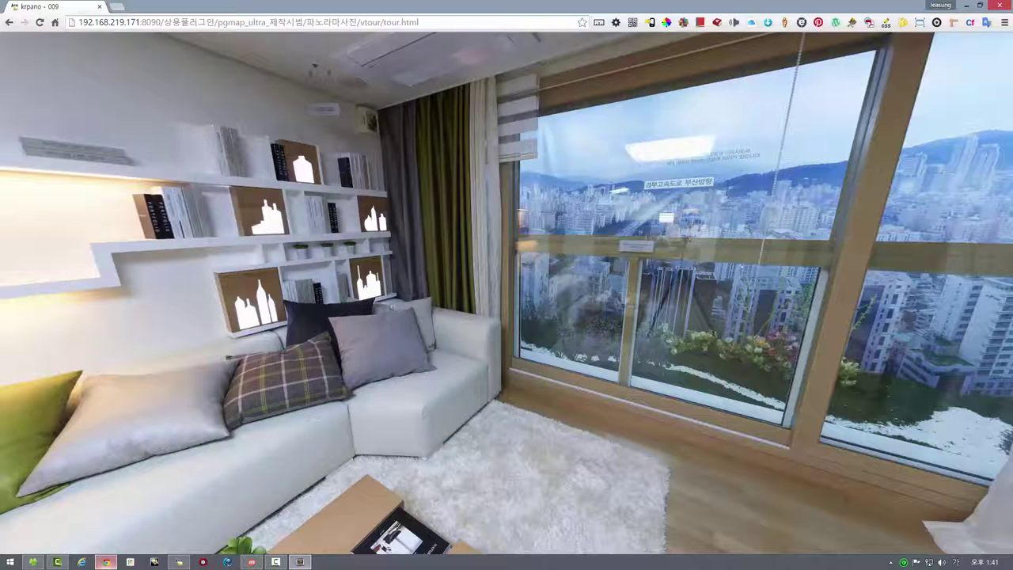
pyautogui.click(38, 22)
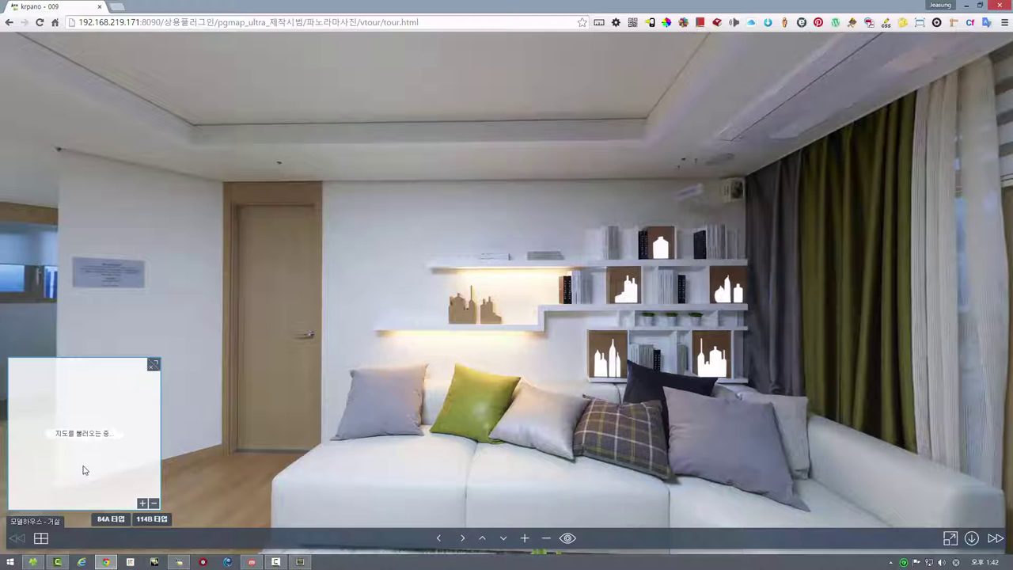
pyautogui.click(33, 562)
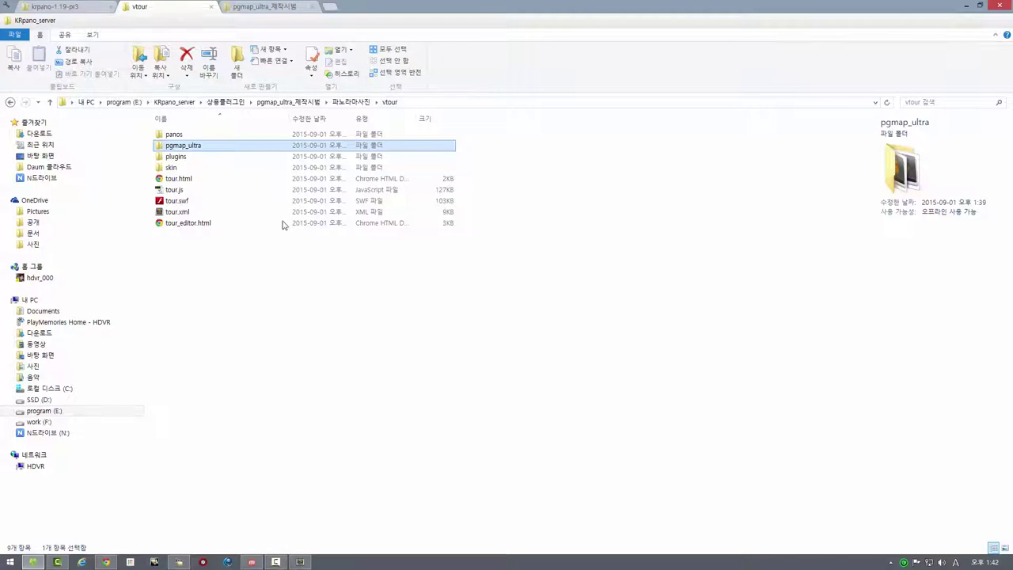
# - Open the 미니맵사진 folder under pgmap_ultra_제작시범 and inspect the minimap images map01.png and map02.png
pyautogui.click(260, 7)
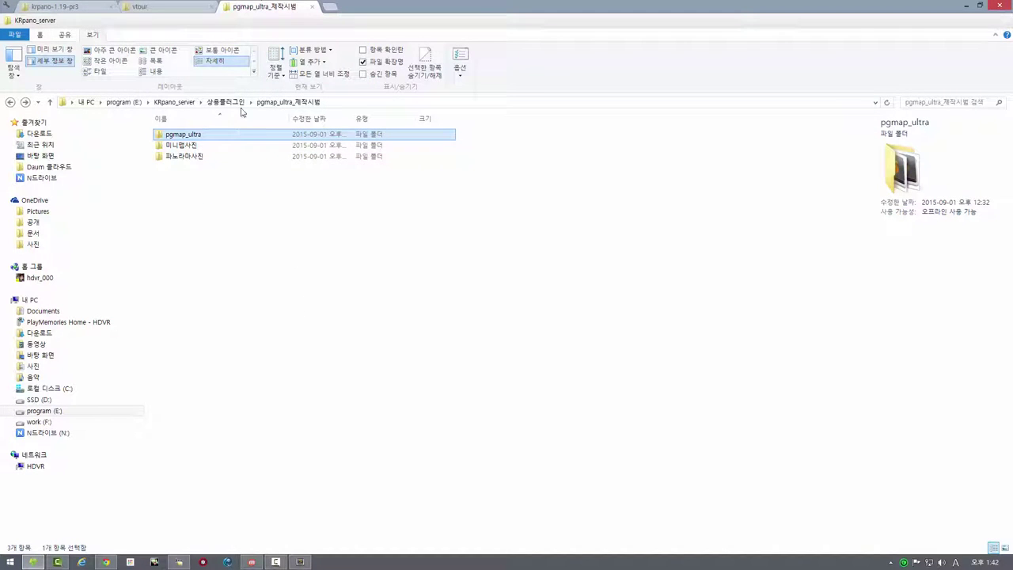
pyautogui.doubleClick(176, 144)
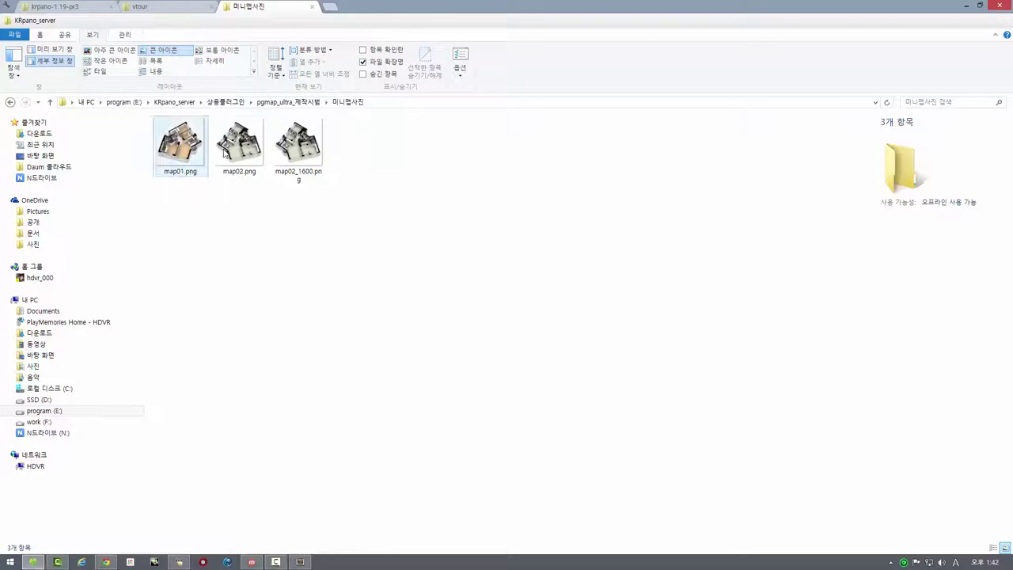
pyautogui.moveTo(172, 182); pyautogui.dragTo(325, 190)
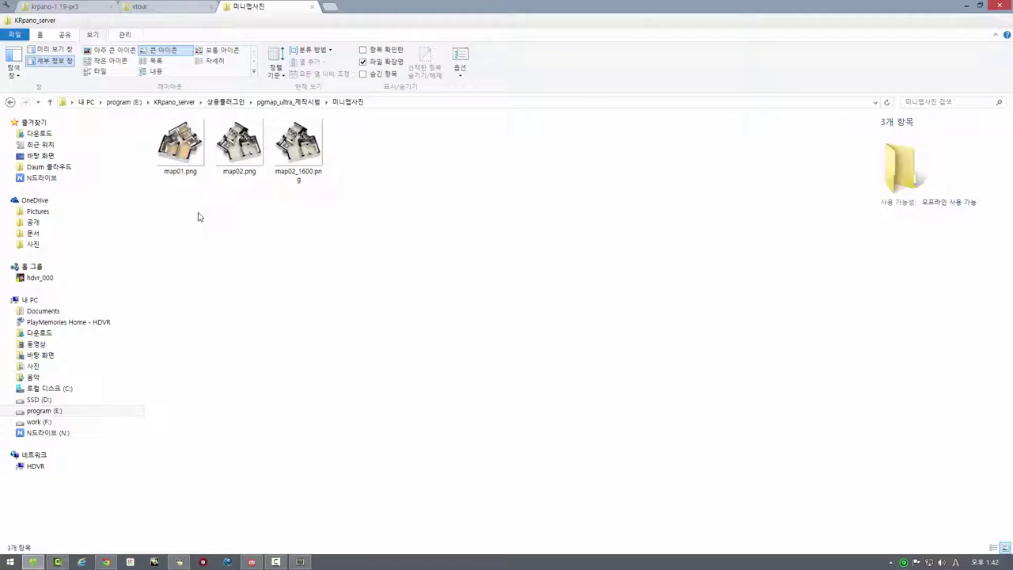
pyautogui.click(181, 146)
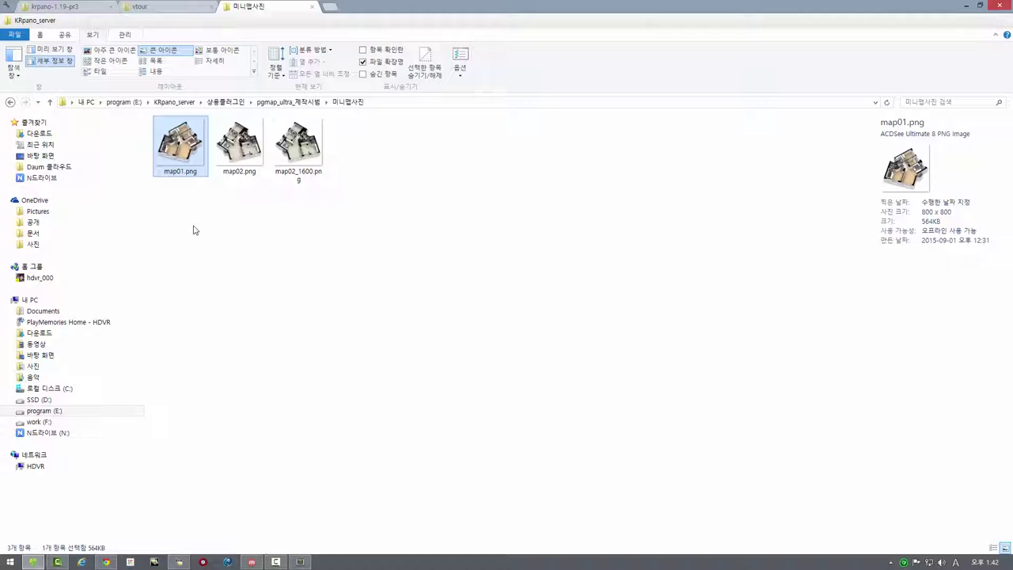
pyautogui.click(238, 158)
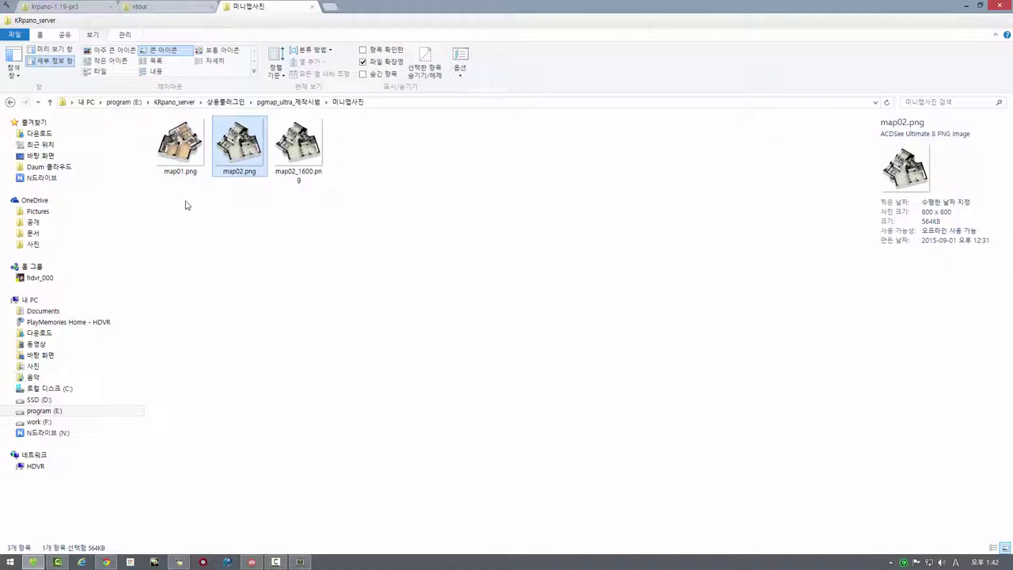
# - Copy map01.png from the 미니맵사진 folder into vtour's pgmap_ultra folder
pyautogui.click(180, 157)
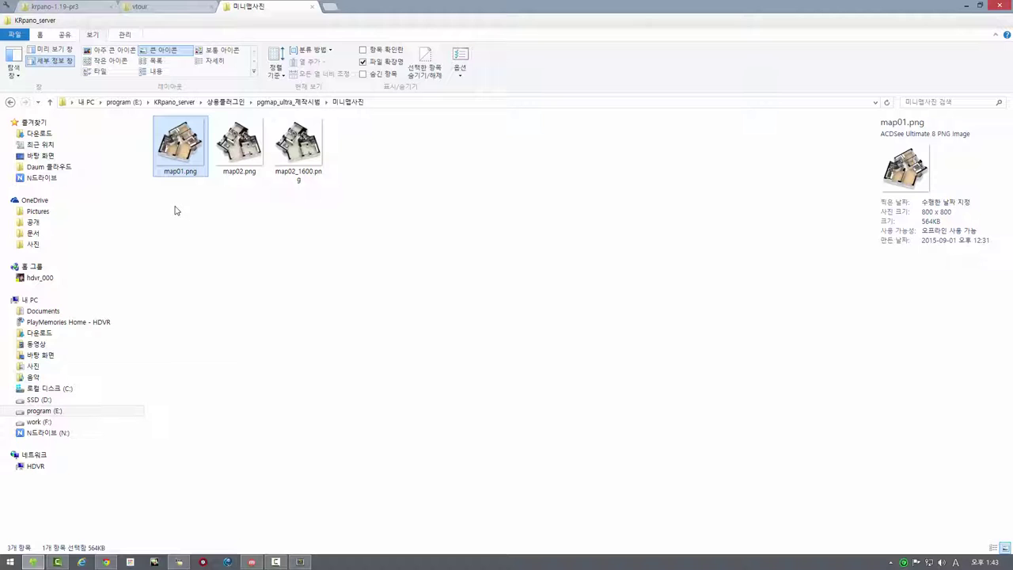
pyautogui.rightClick(188, 145)
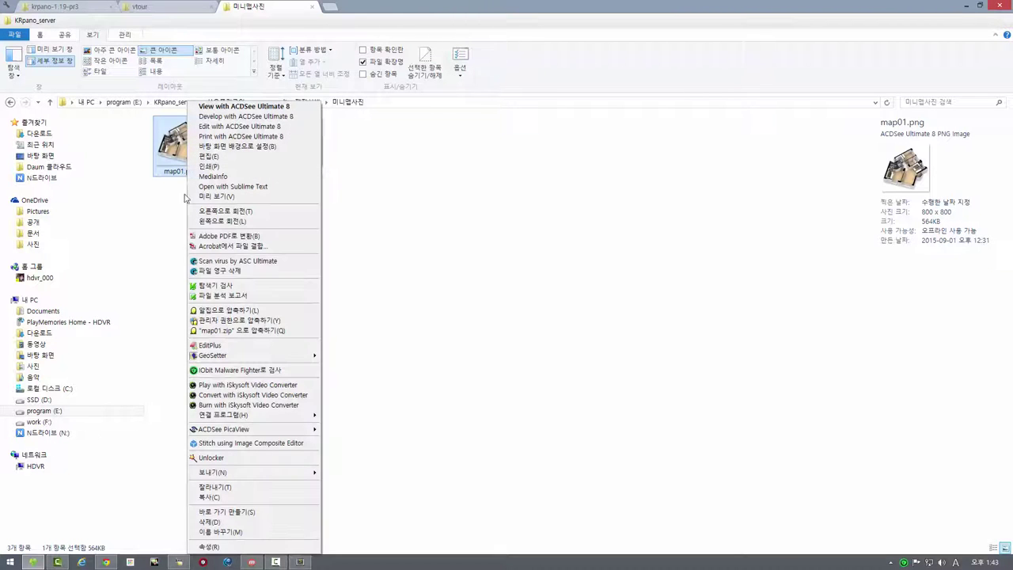
pyautogui.click(217, 497)
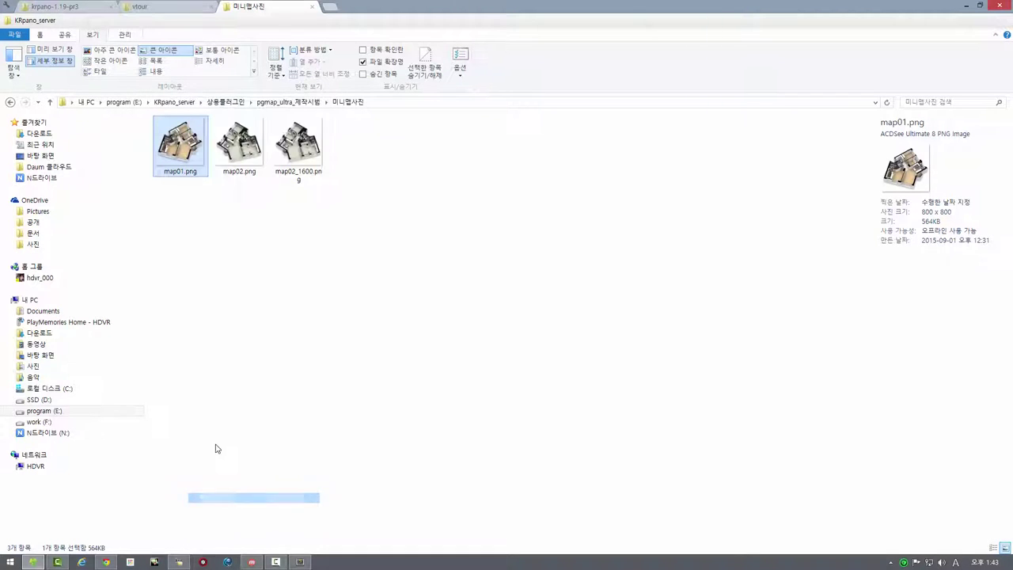
pyautogui.click(159, 7)
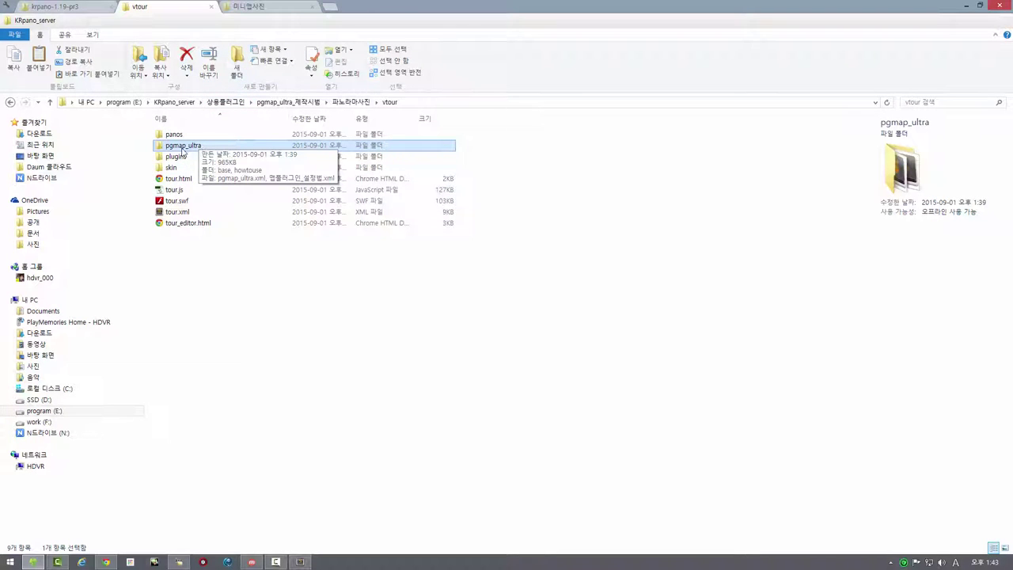
pyautogui.doubleClick(158, 148)
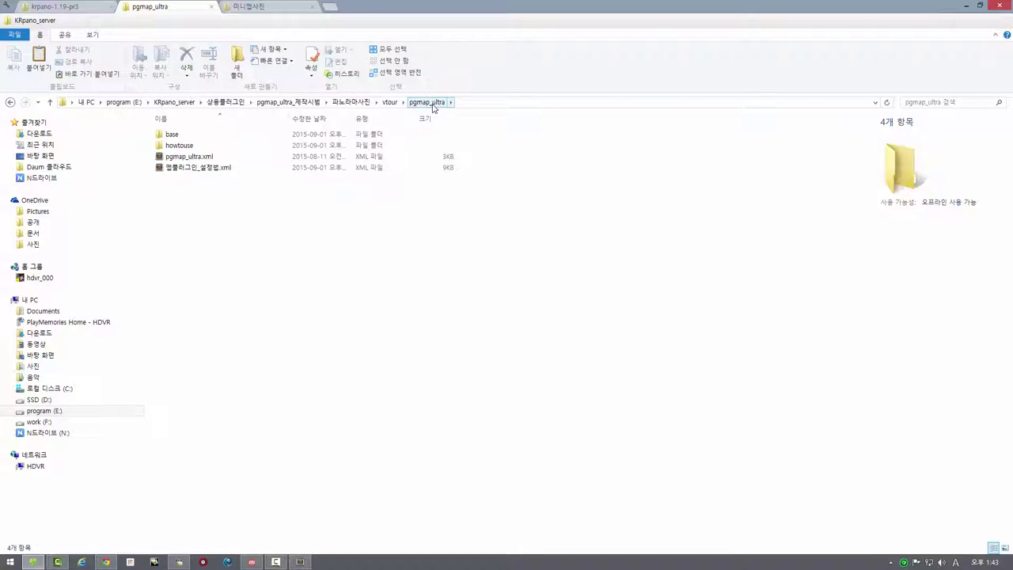
pyautogui.rightClick(219, 289)
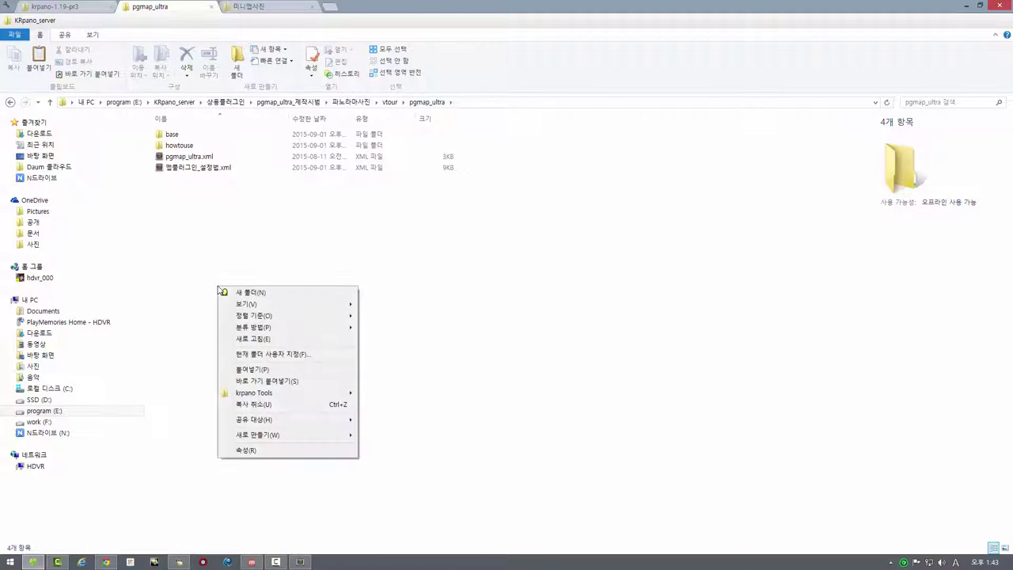
pyautogui.click(250, 369)
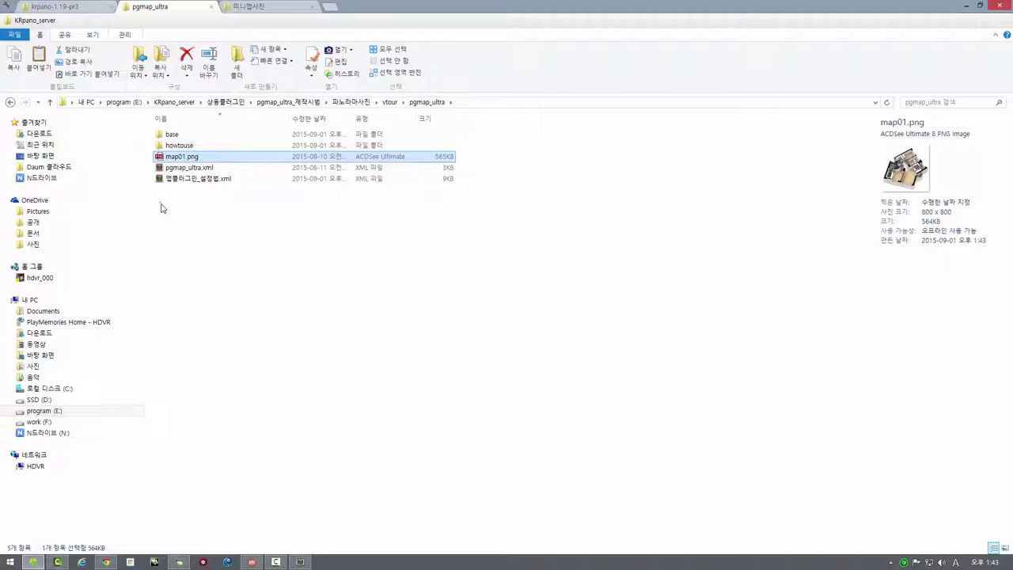
# - Open pgmap_ultra.xml from vtour's pgmap_ultra folder and review its map settings, menu items and automap layer
pyautogui.click(167, 168)
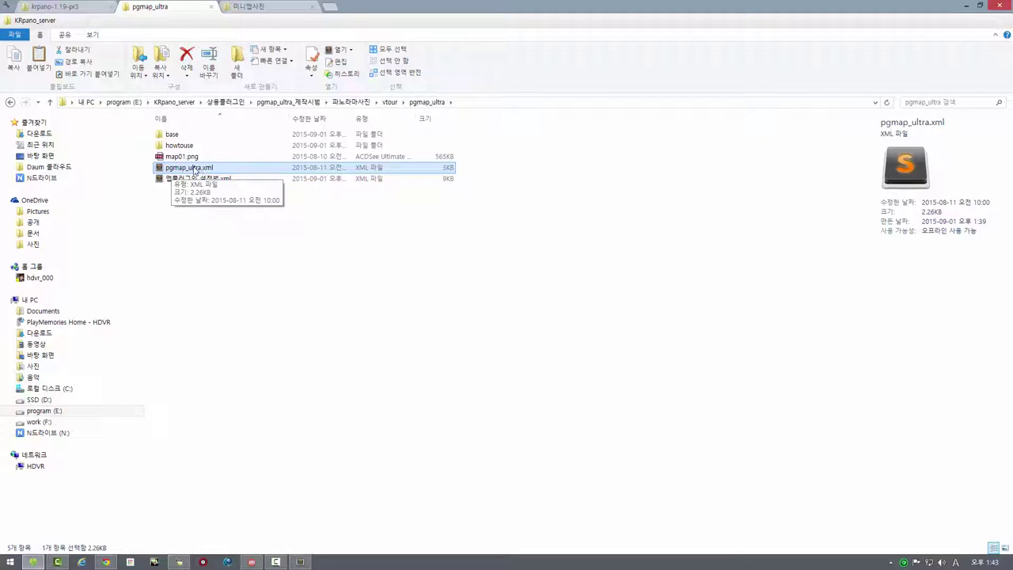
pyautogui.doubleClick(160, 170)
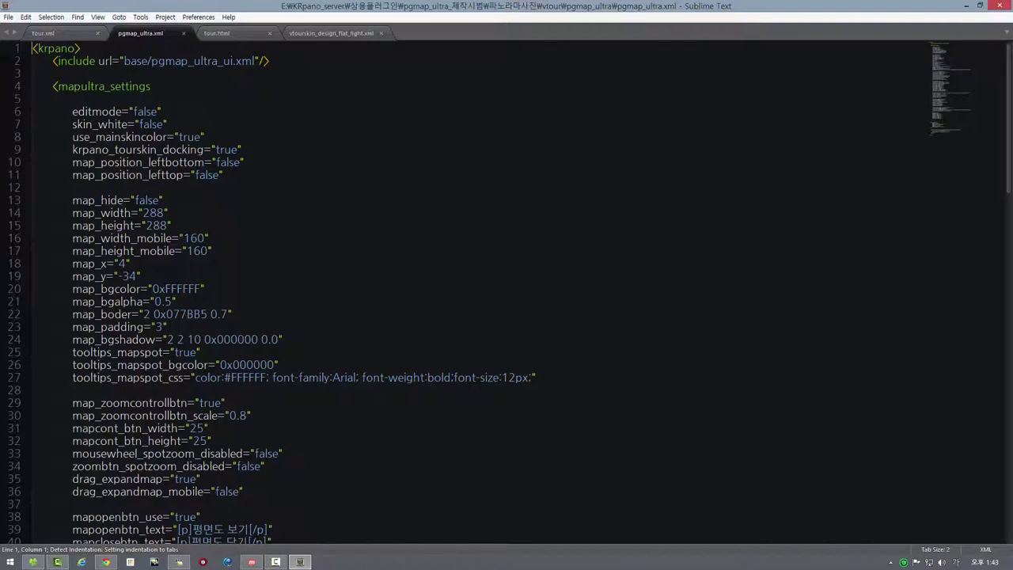
pyautogui.scroll(-3, 475, 285)
pyautogui.scroll(3, 475, 285)
pyautogui.scroll(-4, 506, 284)
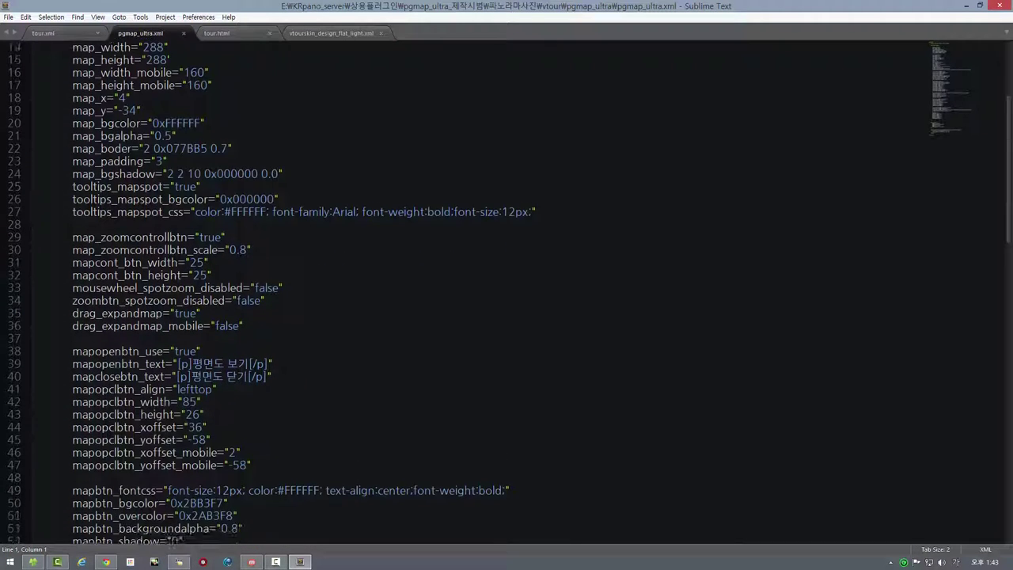
pyautogui.scroll(-13, 506, 285)
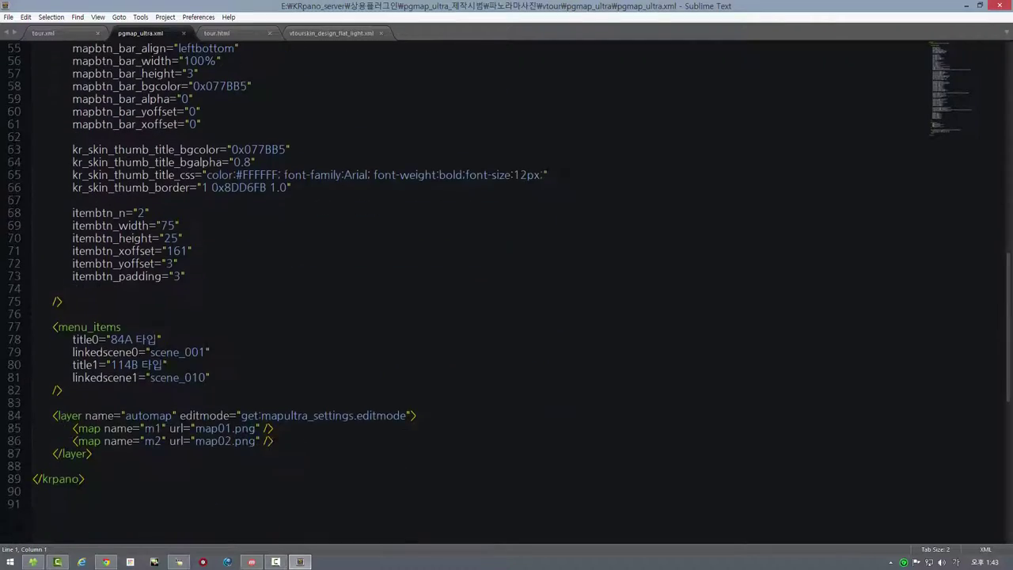
pyautogui.scroll(18, 506, 285)
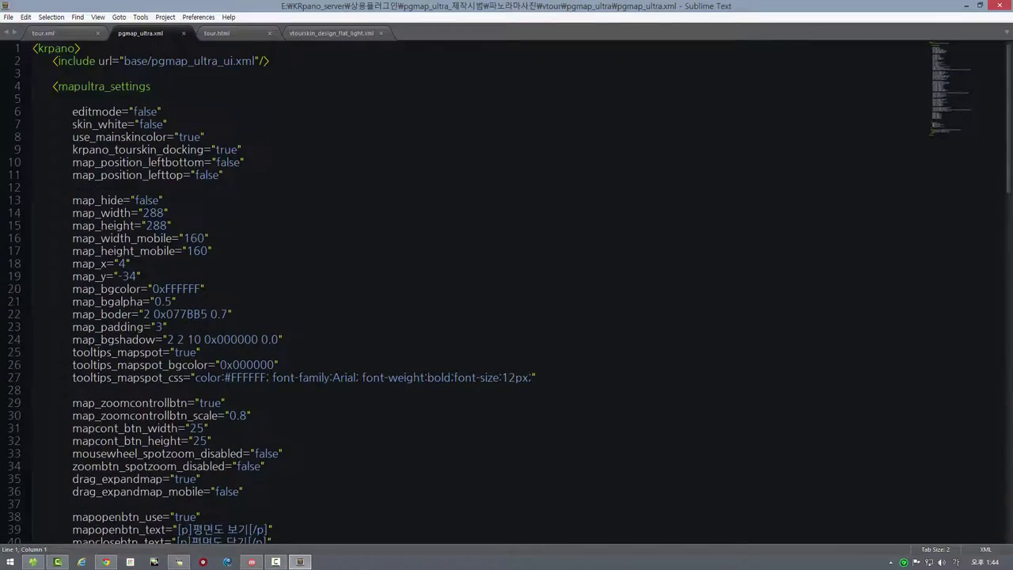
pyautogui.scroll(-13, 507, 285)
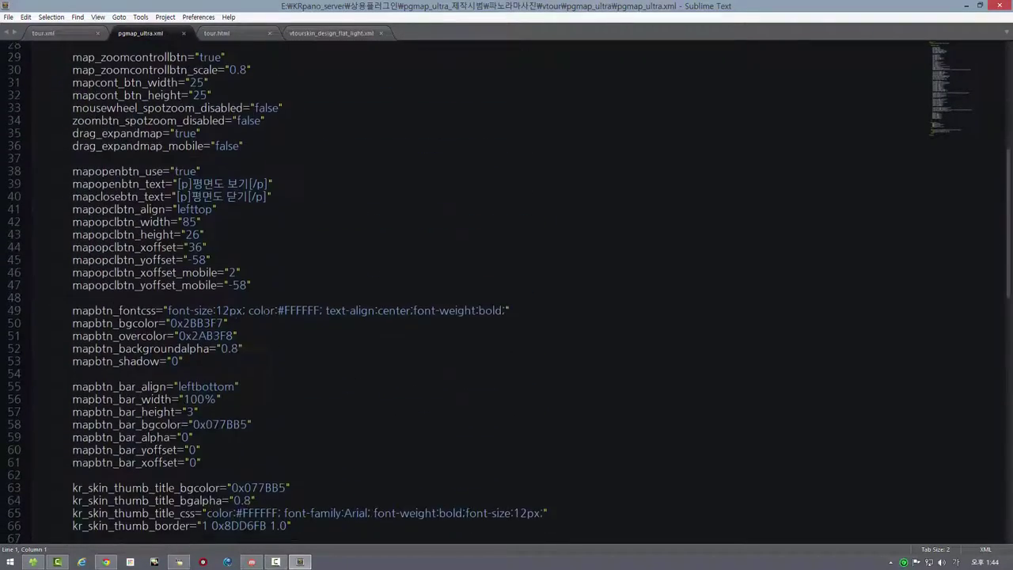
pyautogui.scroll(-6, 507, 285)
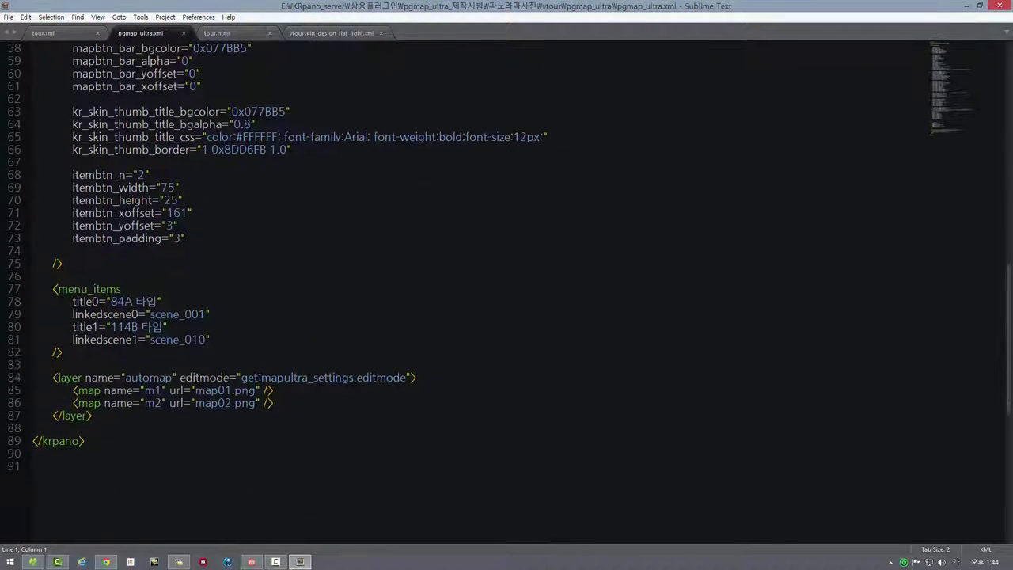
pyautogui.scroll(1, 506, 285)
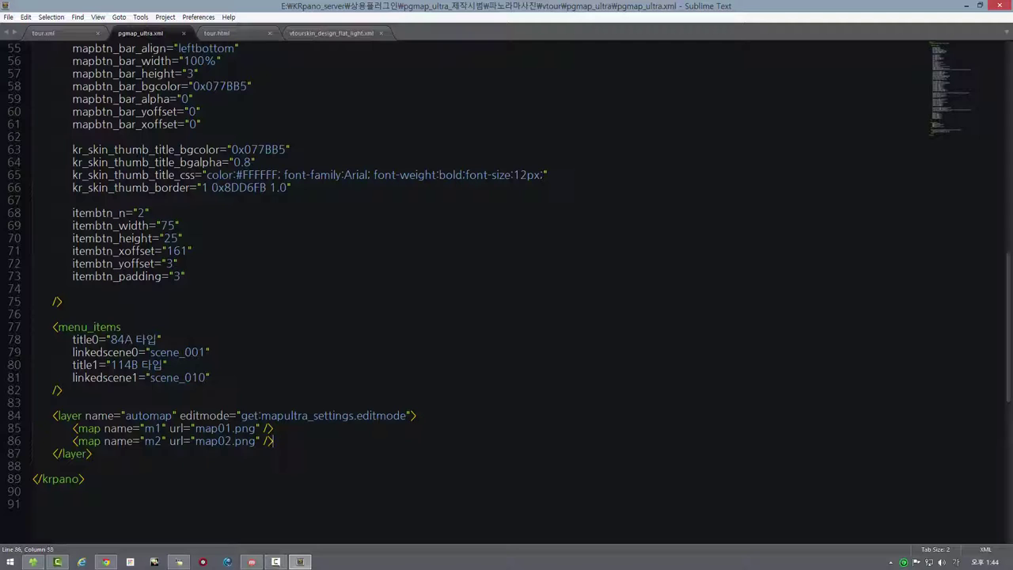
# - Delete the m2 map line referencing map02.png from the automap layer in pgmap_ultra.xml
pyautogui.moveTo(274, 441); pyautogui.dragTo(13, 446)
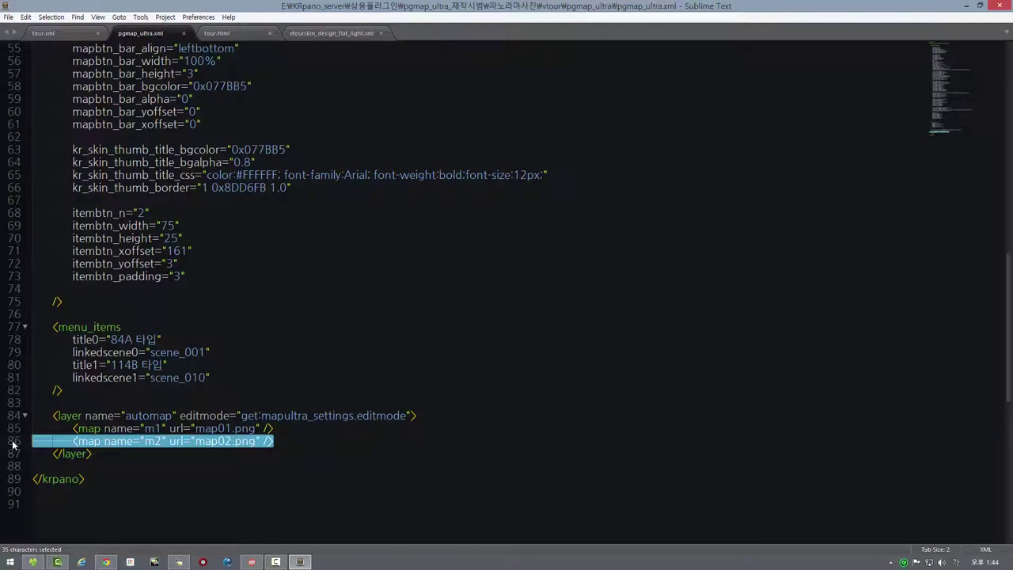
pyautogui.press('BackSpace')
pyautogui.press('BackSpace')
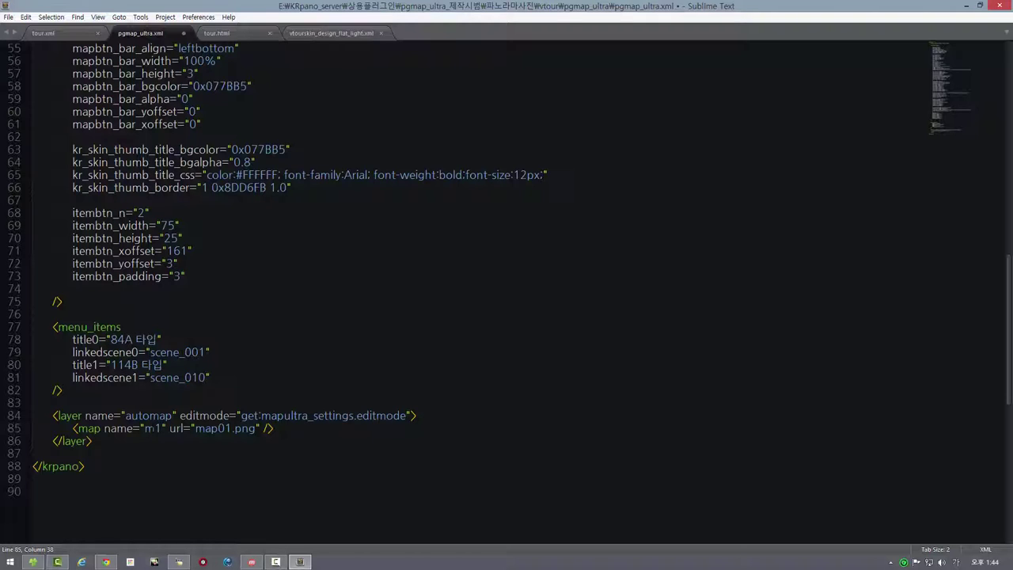
pyautogui.hotkey('ctrl', 'z')
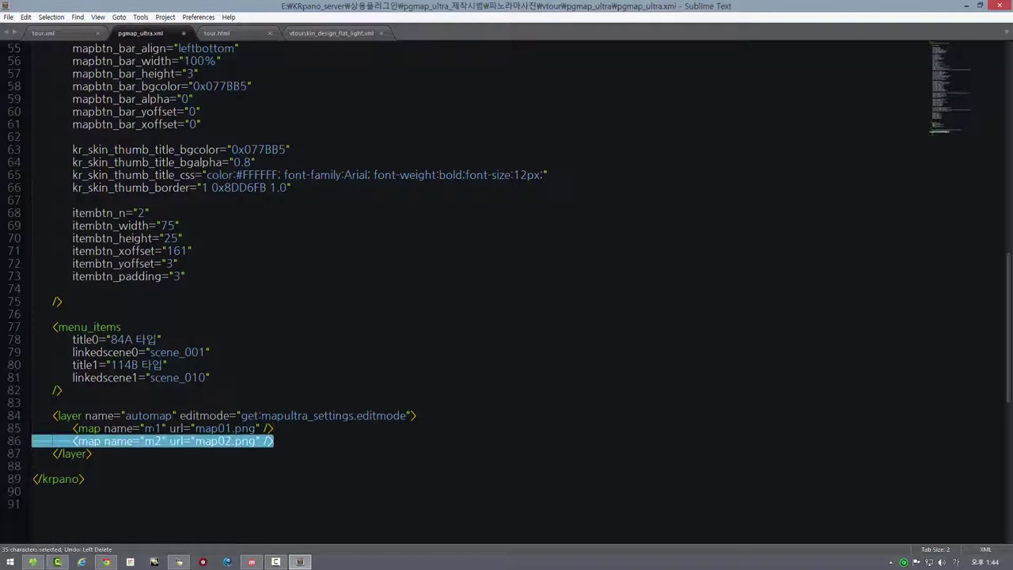
pyautogui.click(92, 454)
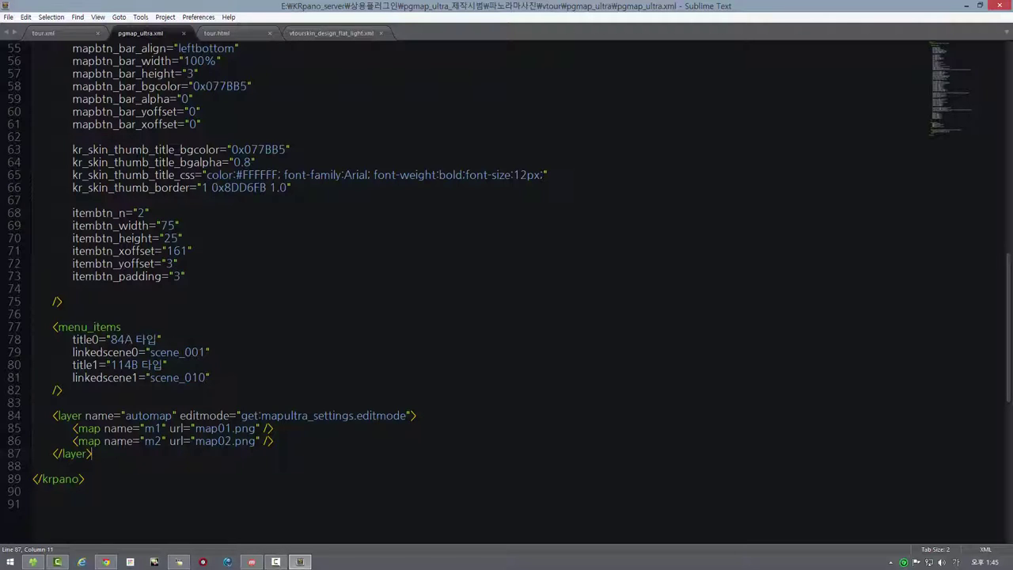
pyautogui.hotkey('ctrl', 'z')
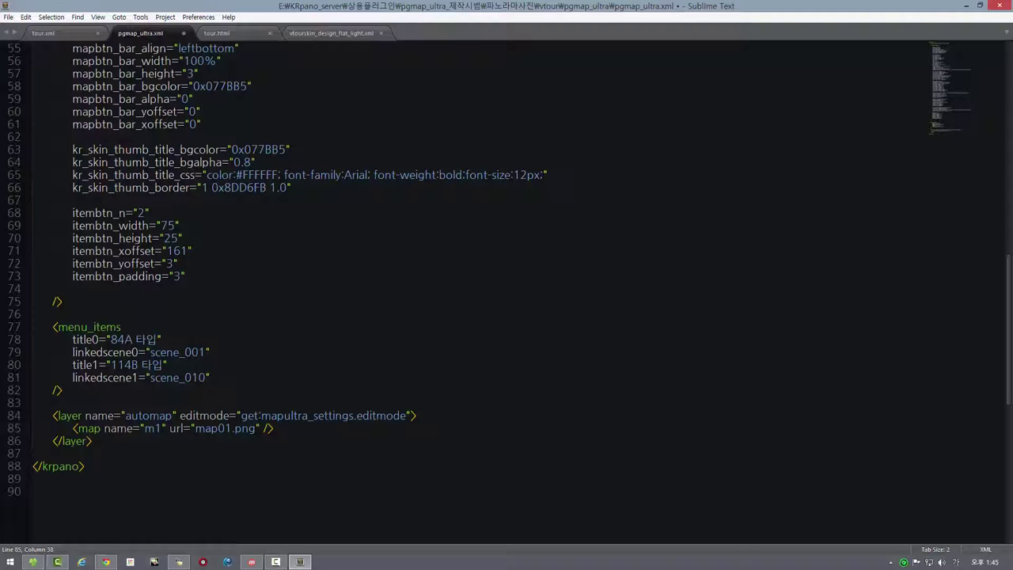
# - Switch to File Explorer, check the map01.png file in the pgmap_ultra folder, and return to Sublime Text
pyautogui.click(32, 562)
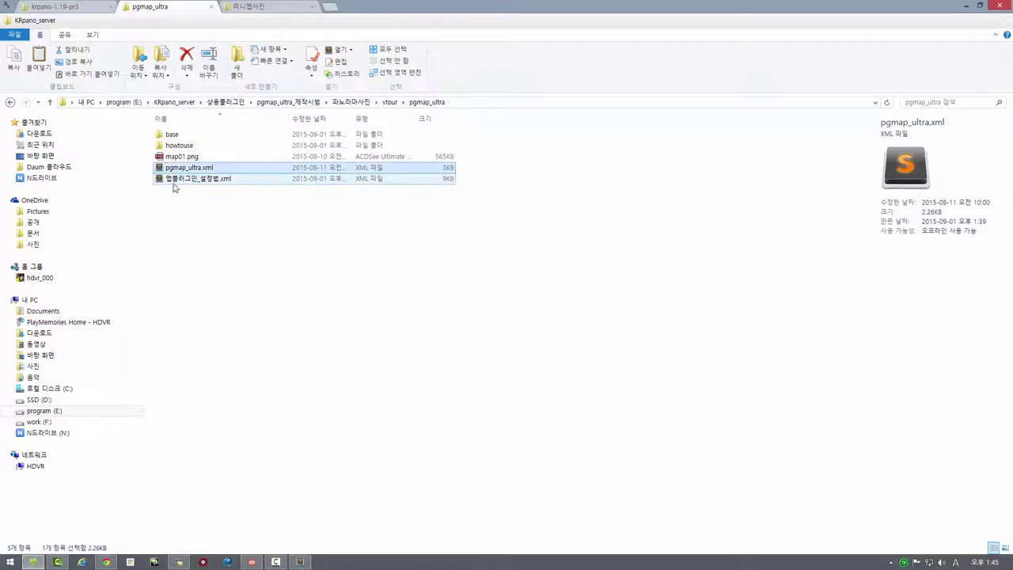
pyautogui.click(183, 158)
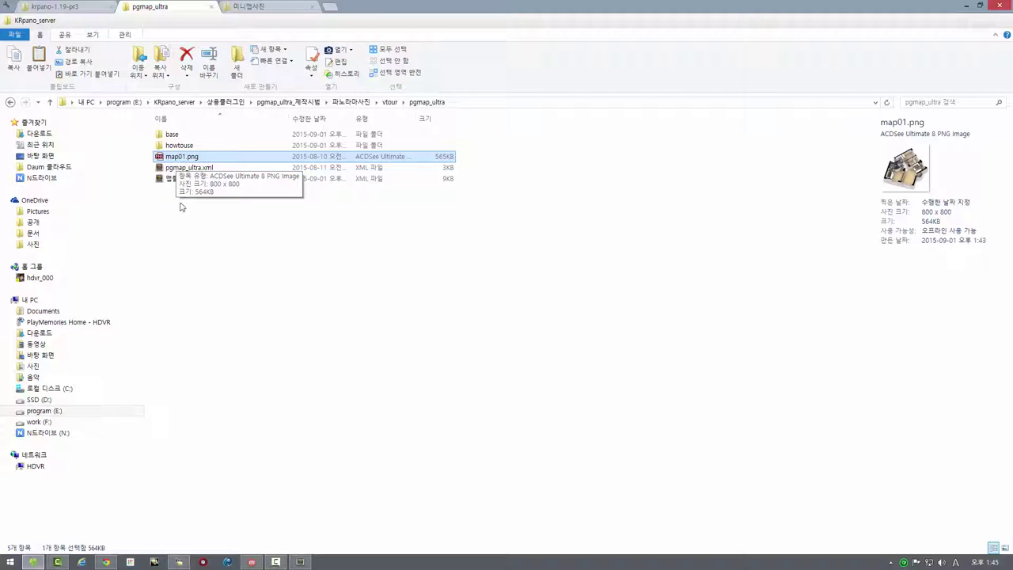
pyautogui.click(300, 562)
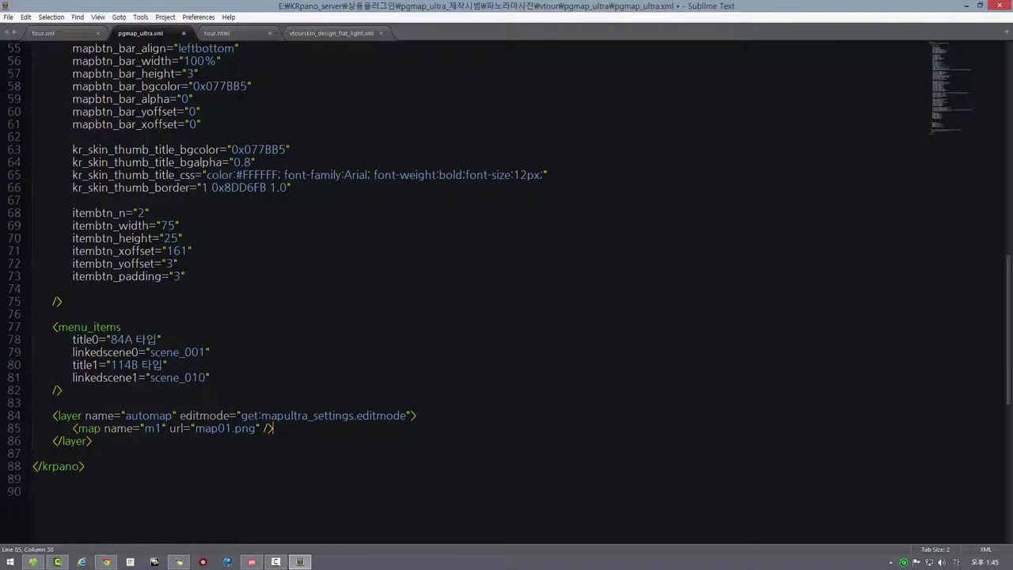
# - Save pgmap_ultra.xml, switch to Chrome and reload the tour to check the minimap
pyautogui.scroll(2, 506, 285)
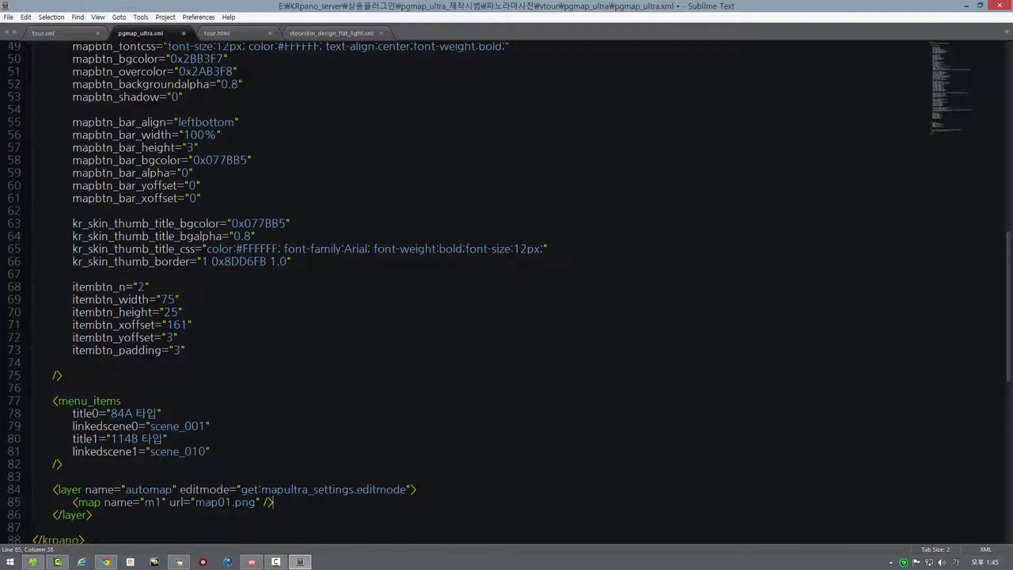
pyautogui.scroll(-2, 507, 285)
pyautogui.scroll(1, 506, 285)
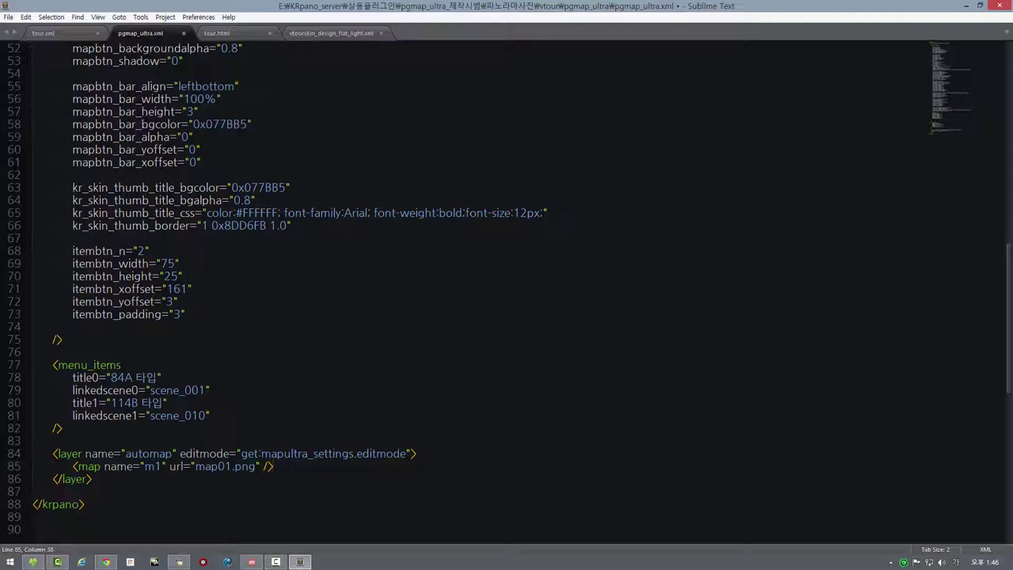
pyautogui.click(12, 18)
pyautogui.click(24, 100)
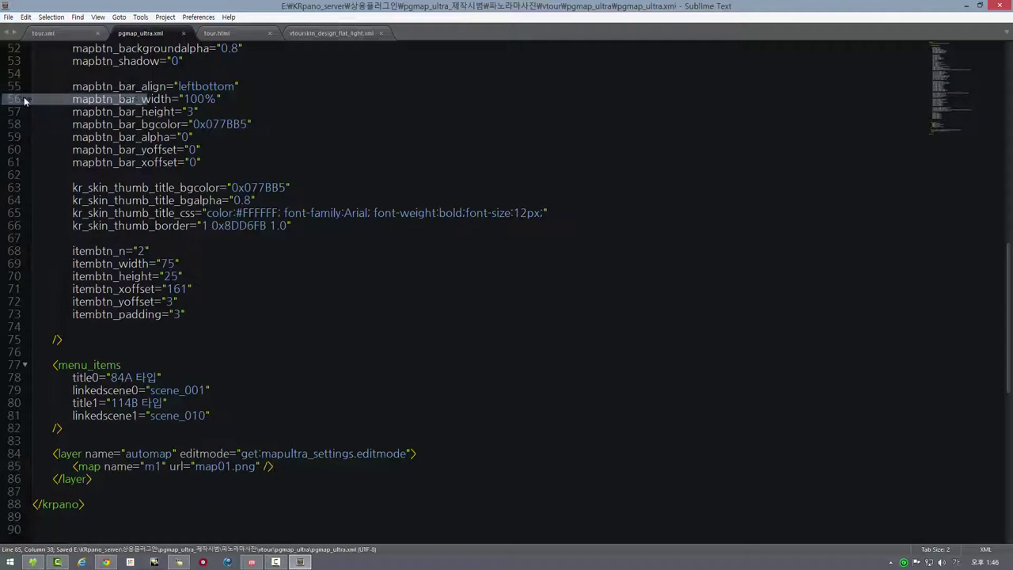
pyautogui.hotkey('alt', 'Tab')
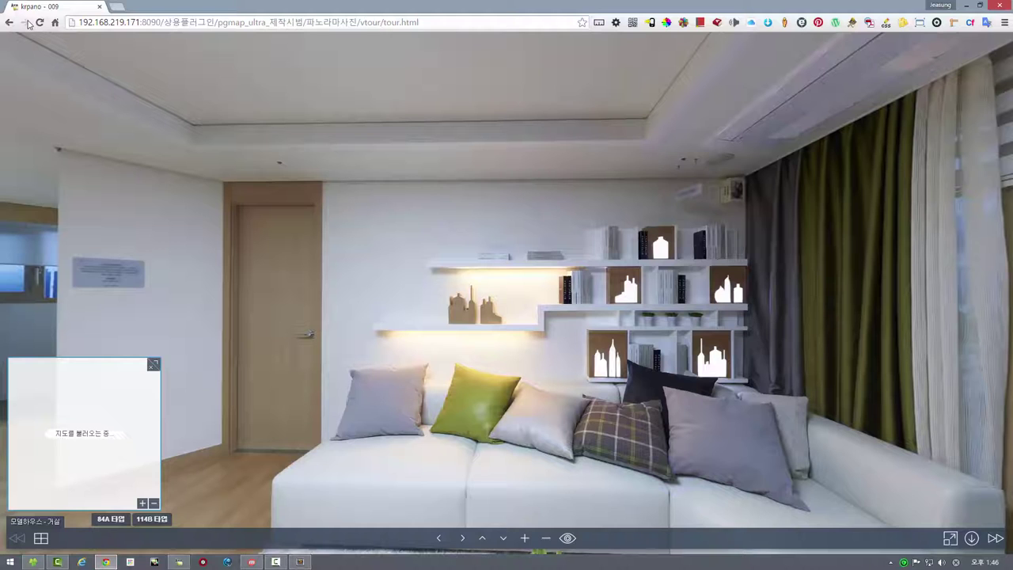
pyautogui.click(40, 22)
# - Switch to Sublime Text and add the attribute map="m1" before lat in the scene_001 tag of tour.xml
pyautogui.click(300, 562)
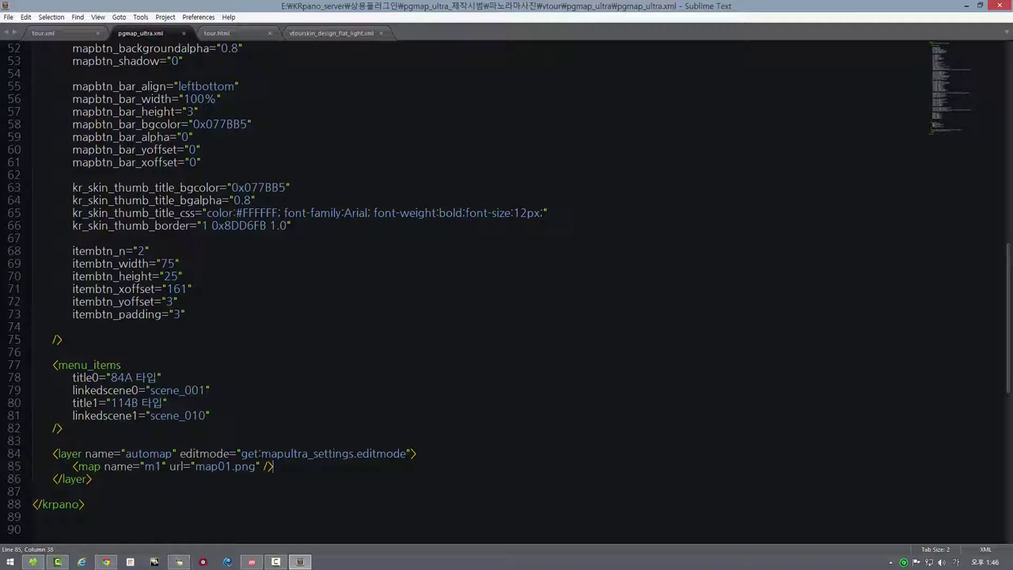
pyautogui.click(60, 34)
pyautogui.scroll(-19, 507, 293)
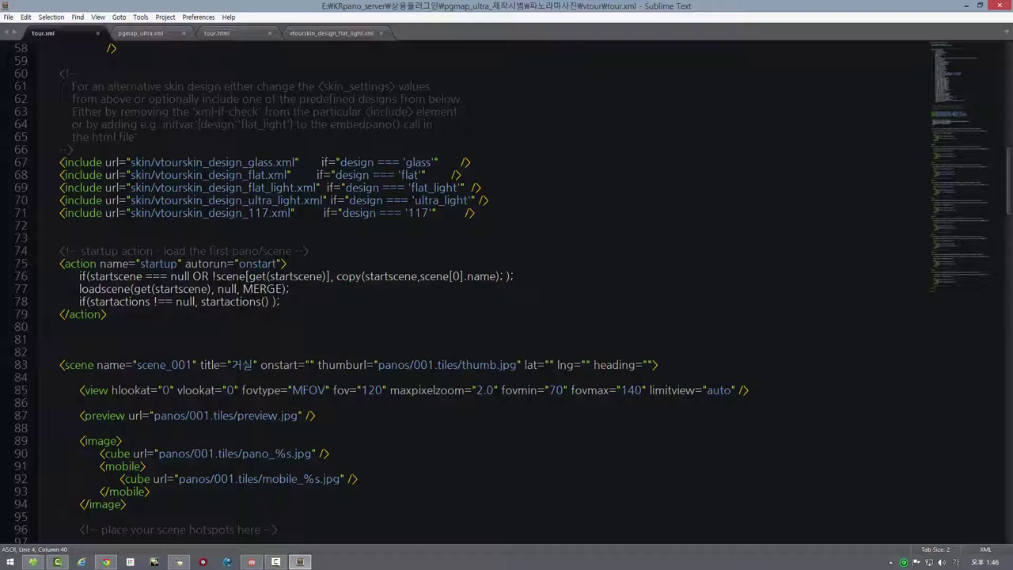
pyautogui.click(523, 365)
pyautogui.write('ㅡ')
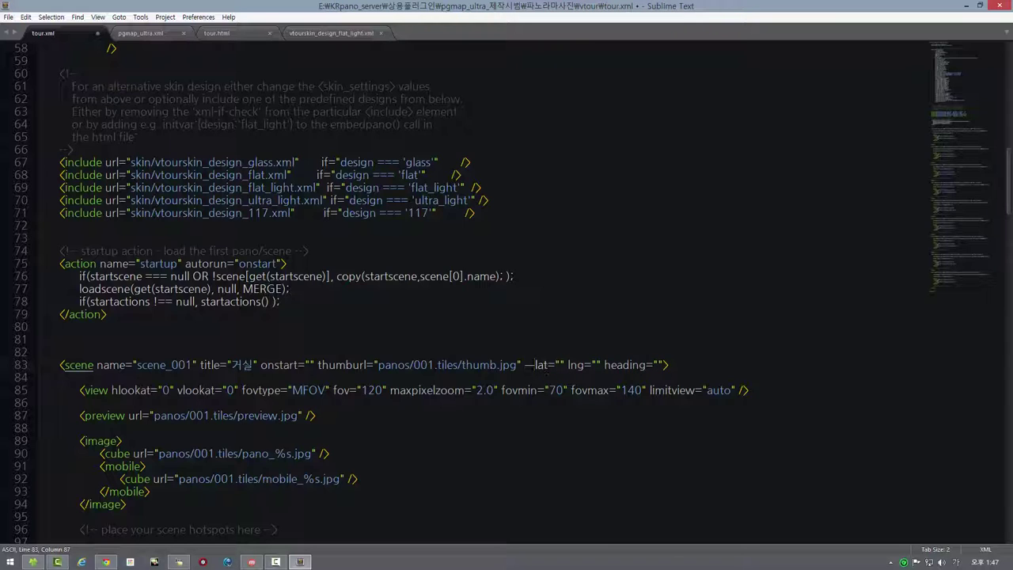
pyautogui.press('BackSpace')
pyautogui.press('BackSpace')
pyautogui.write('ma')
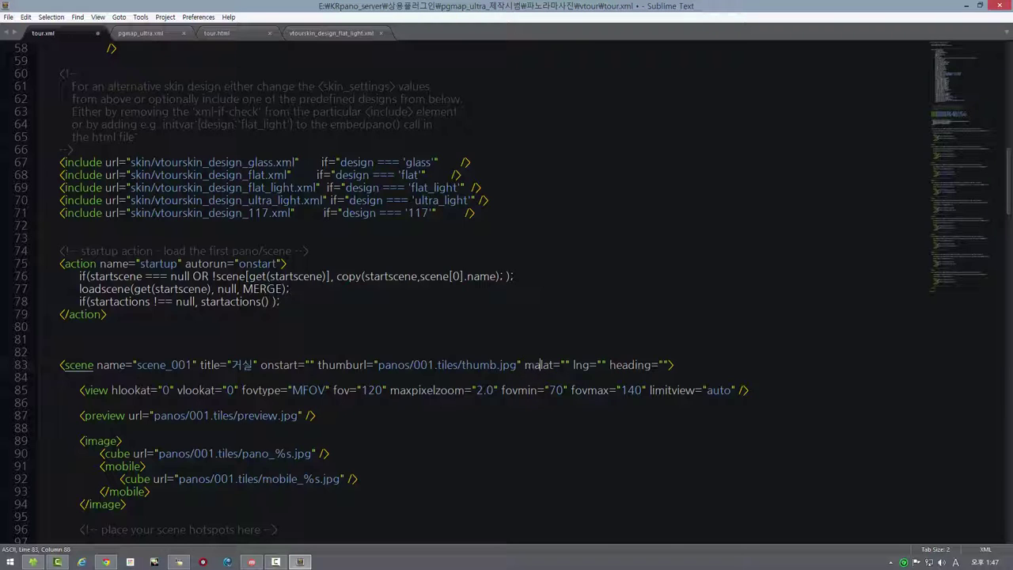
pyautogui.write('="')
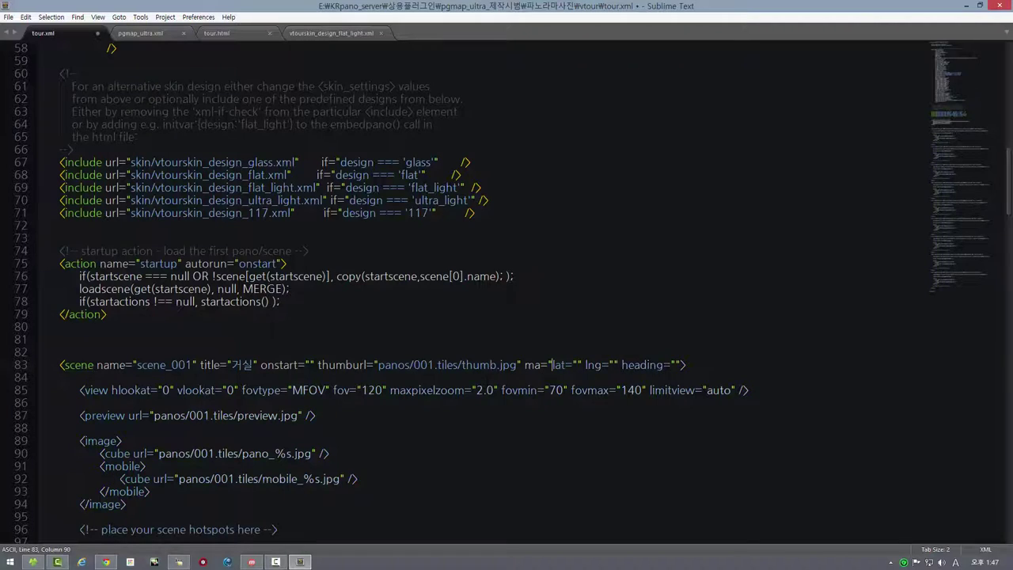
pyautogui.press('BackSpace')
pyautogui.press('BackSpace')
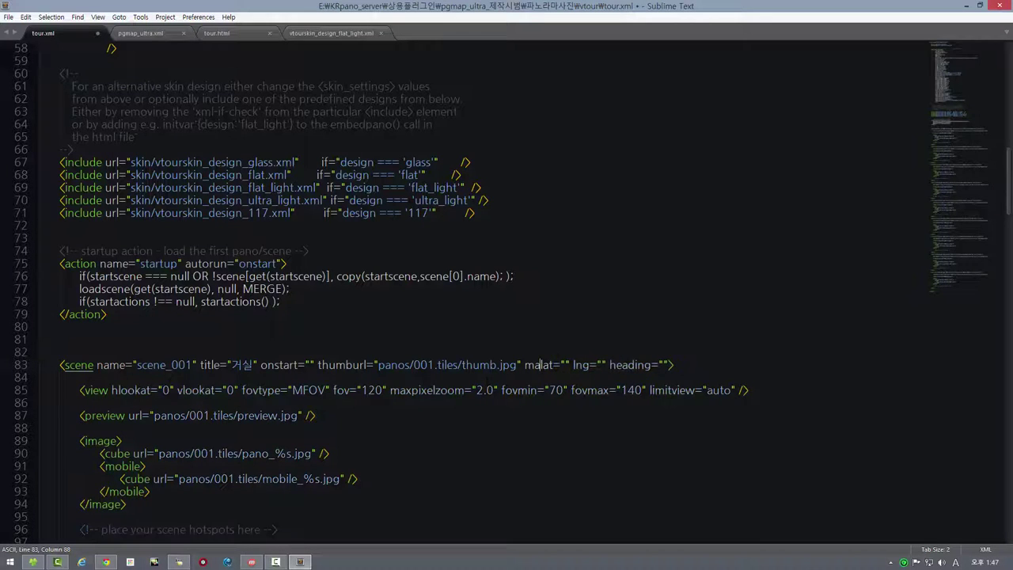
pyautogui.write('p="')
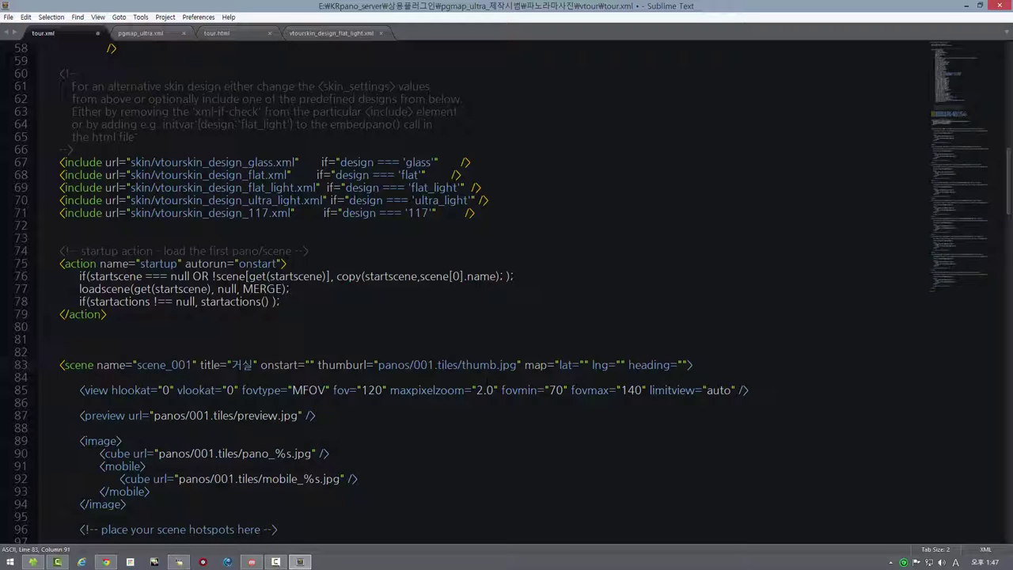
pyautogui.write('m1')
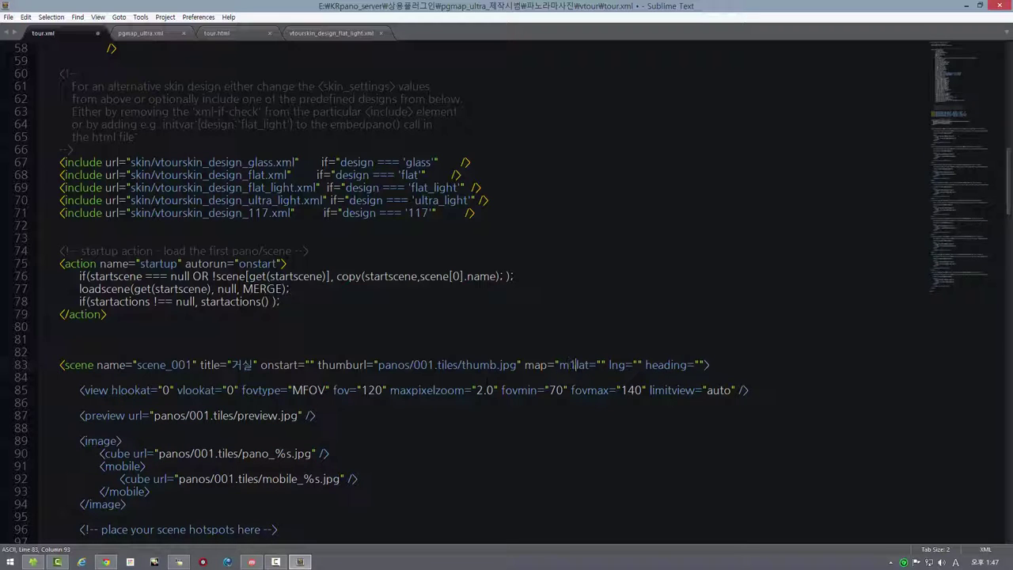
pyautogui.write('"')
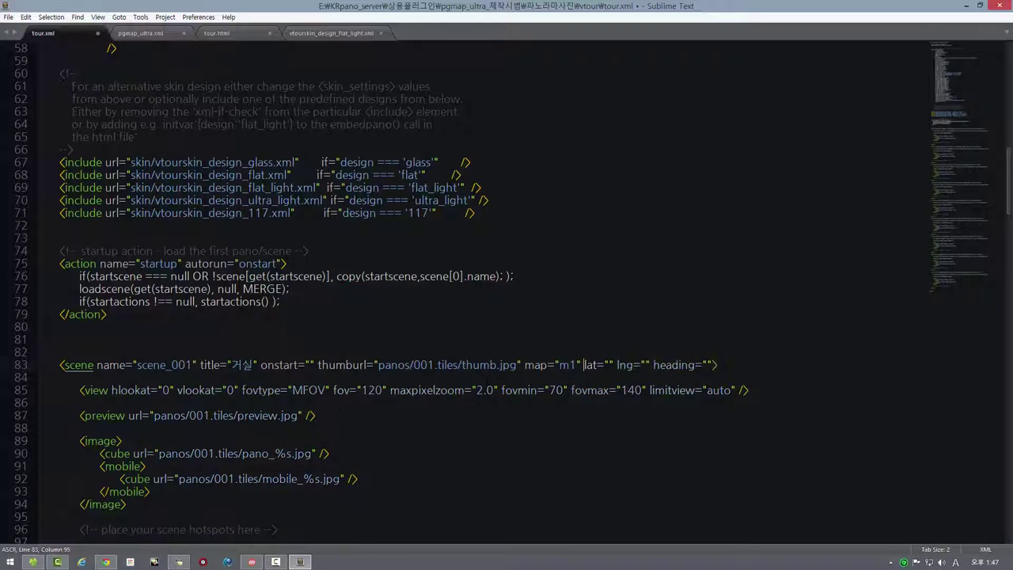
# - Compare the m1 map name in pgmap_ultra.xml with scene_001's map attribute and review the other scene tags in tour.xml
pyautogui.click(144, 32)
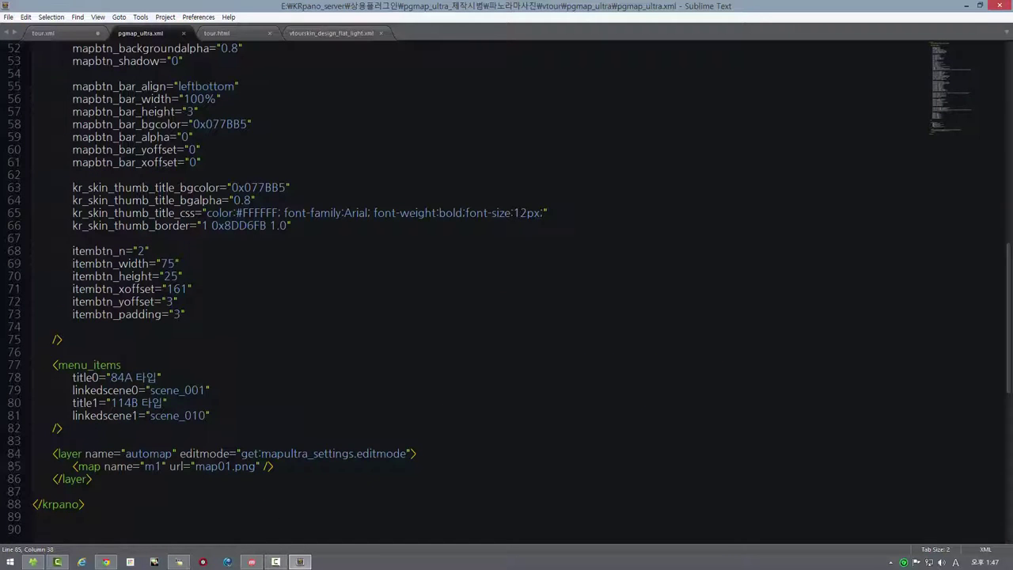
pyautogui.click(55, 30)
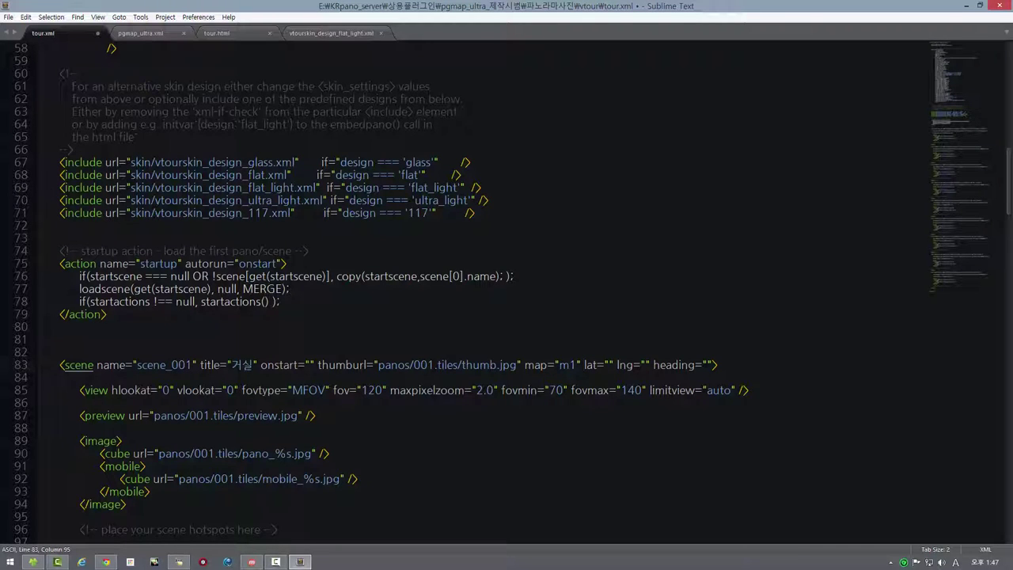
pyautogui.click(148, 36)
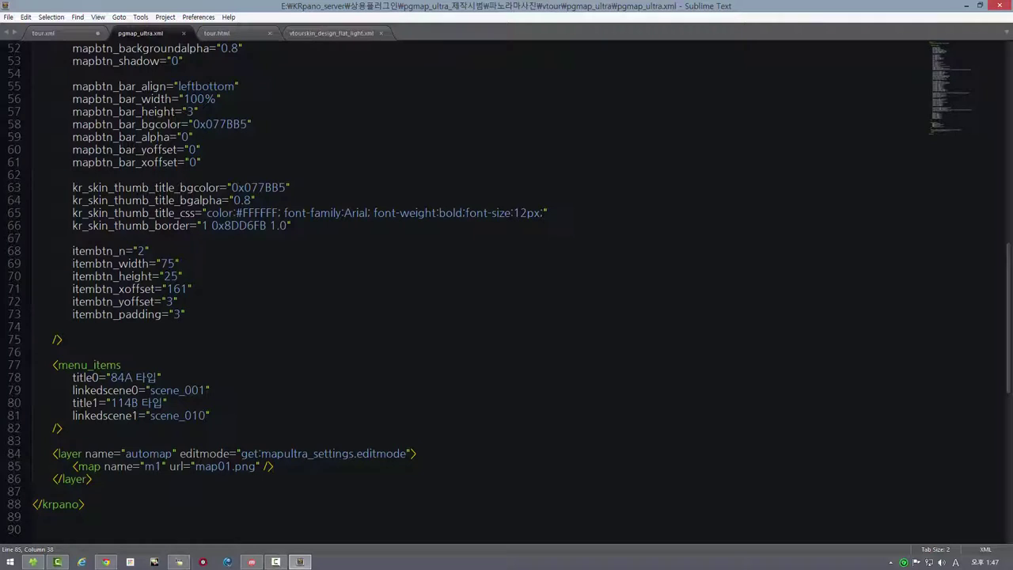
pyautogui.click(43, 34)
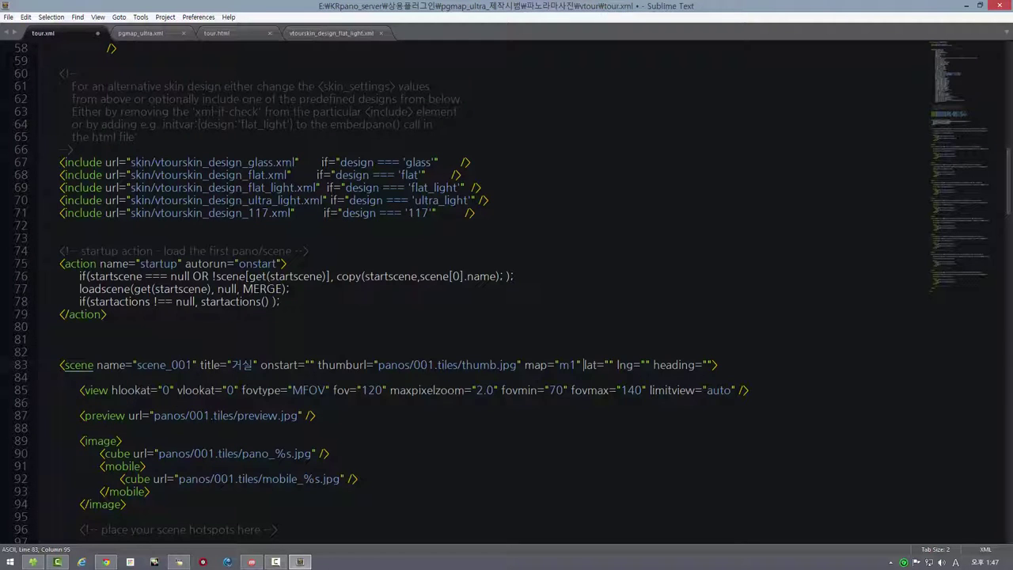
pyautogui.scroll(-6, 506, 293)
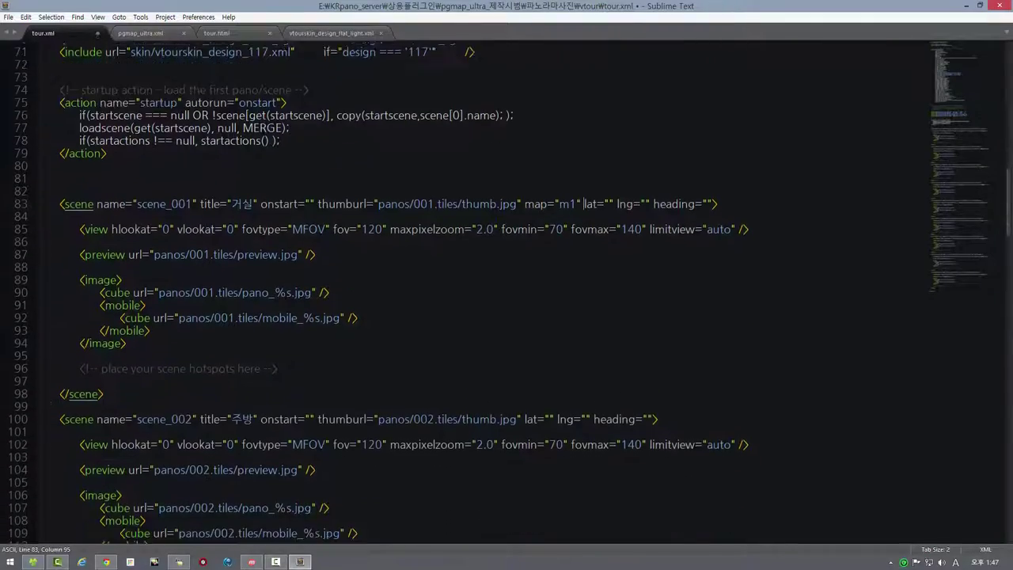
pyautogui.scroll(-12, 507, 293)
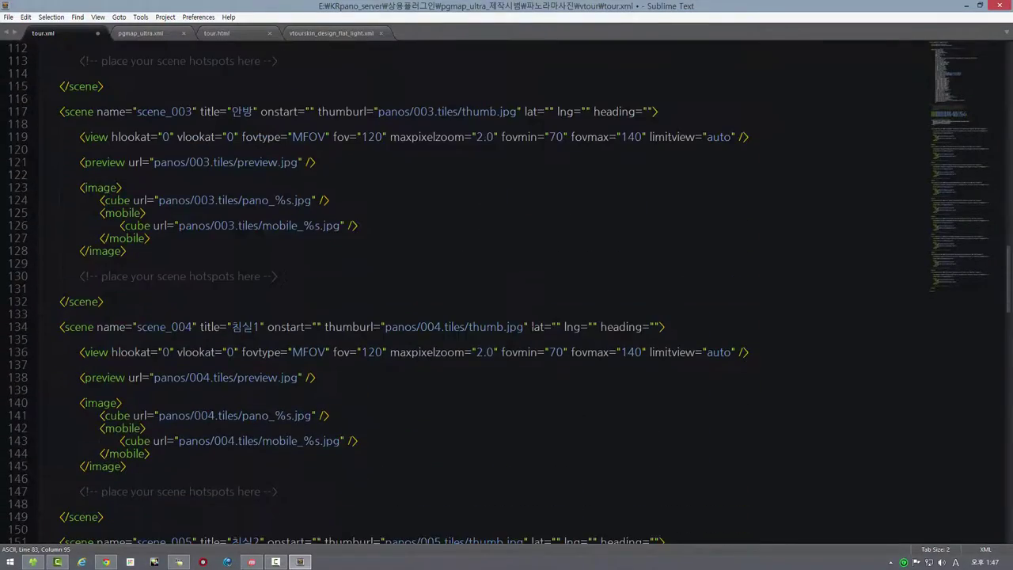
pyautogui.scroll(-4, 506, 292)
pyautogui.scroll(16, 507, 293)
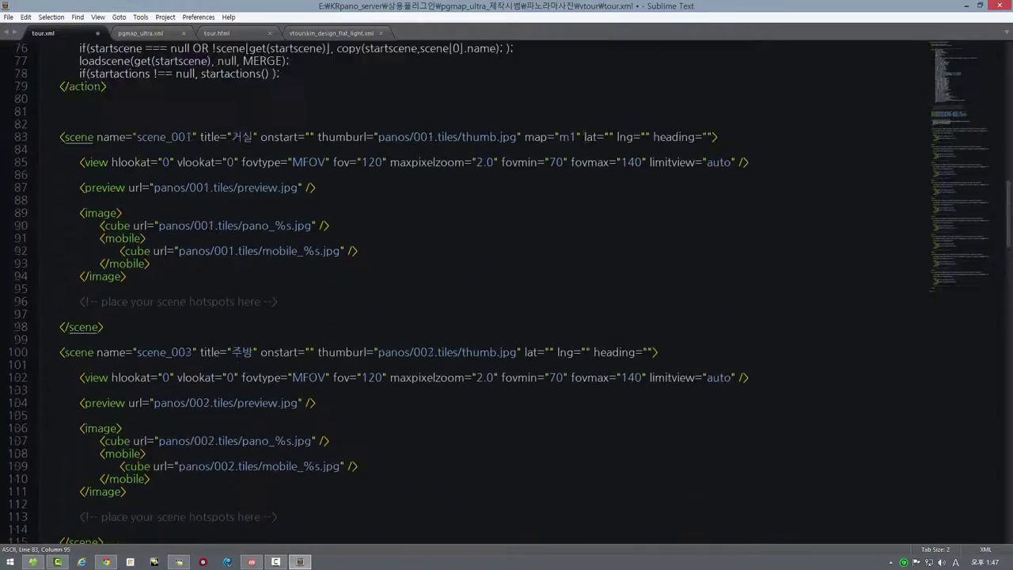
pyautogui.scroll(4, 507, 293)
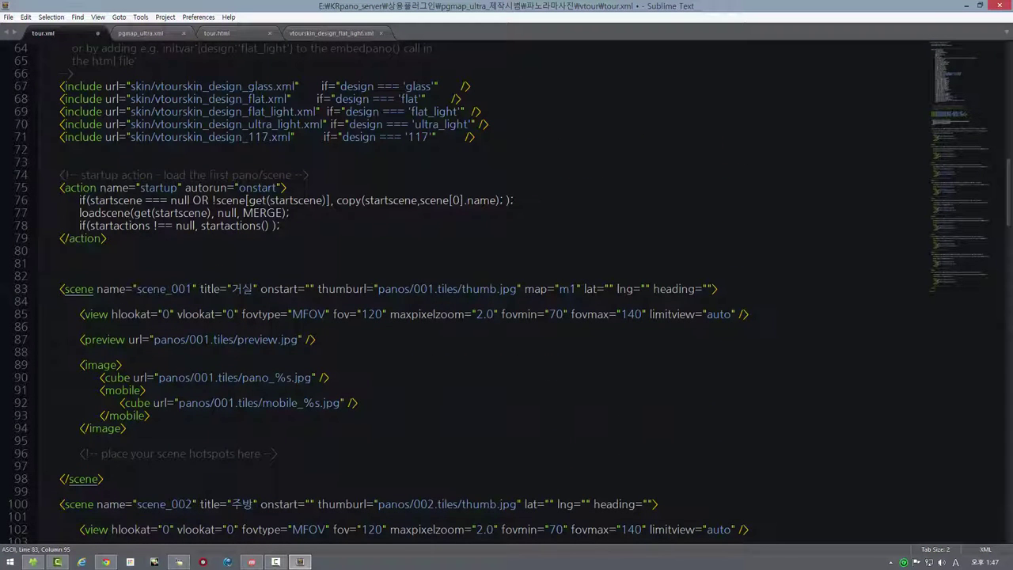
pyautogui.scroll(2, 507, 293)
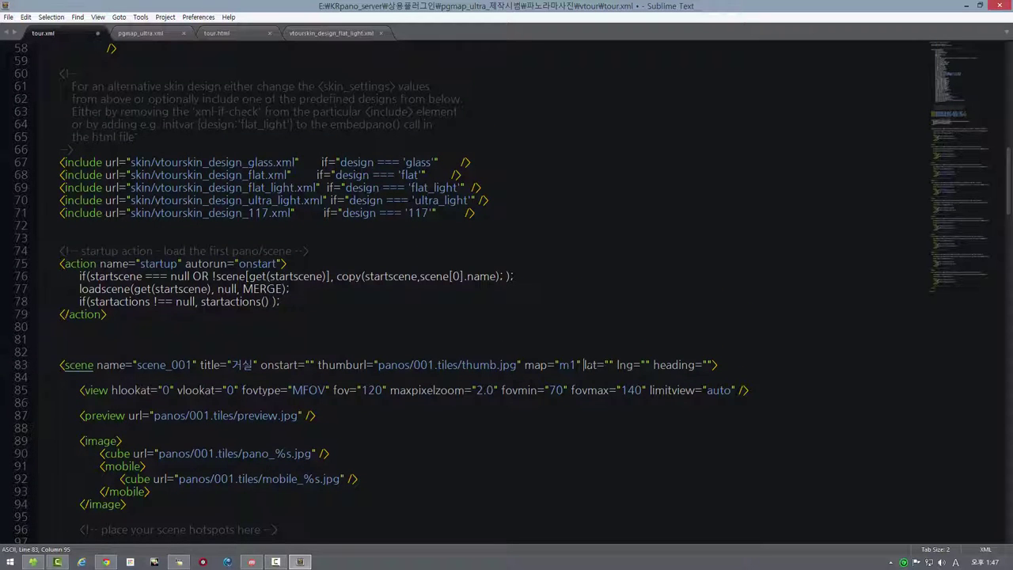
# - Save tour.xml, switch to Chrome and reload the tour to check the minimap with the scene thumbnails shown
pyautogui.click(8, 17)
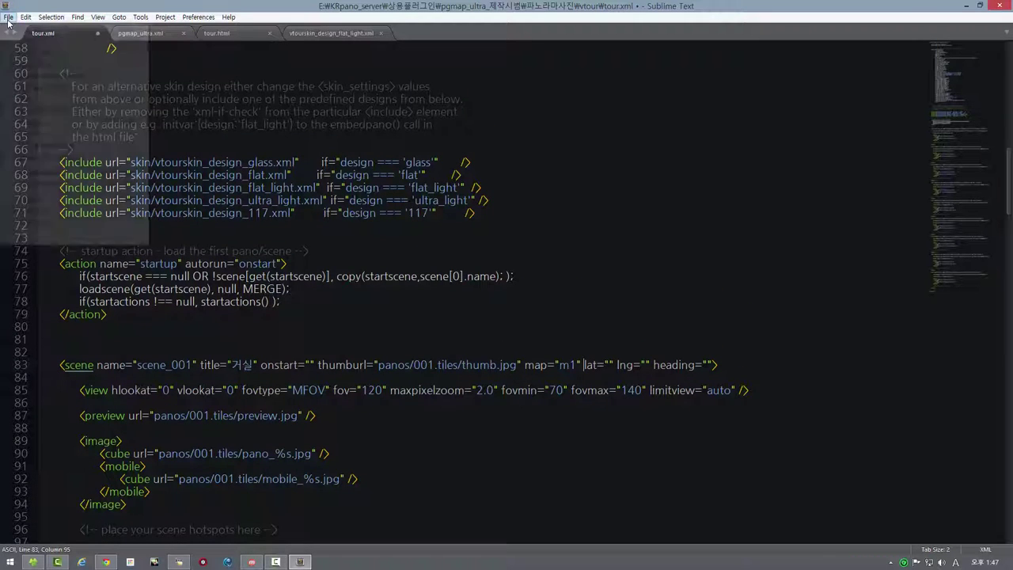
pyautogui.click(24, 98)
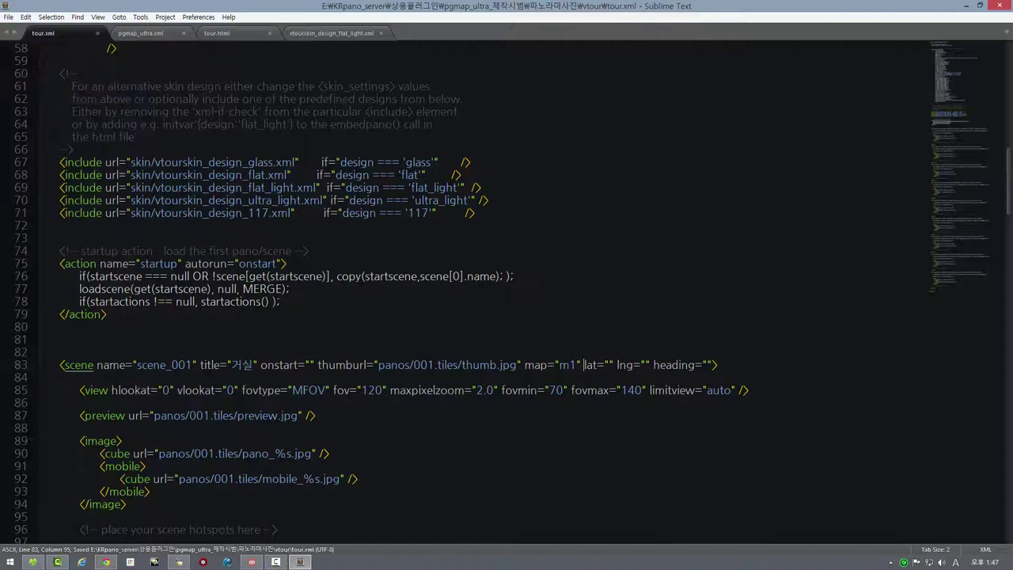
pyautogui.click(105, 562)
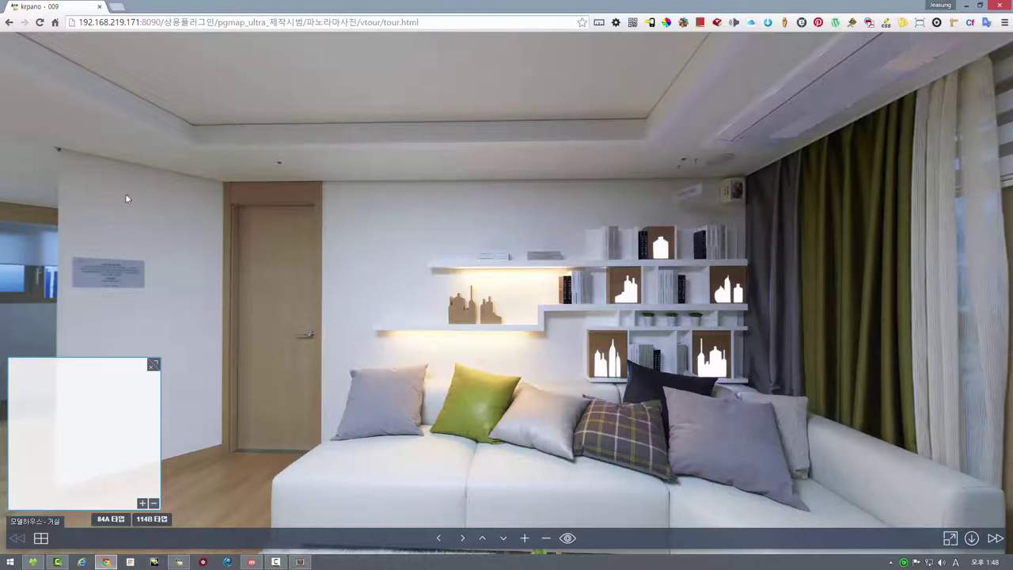
pyautogui.click(39, 23)
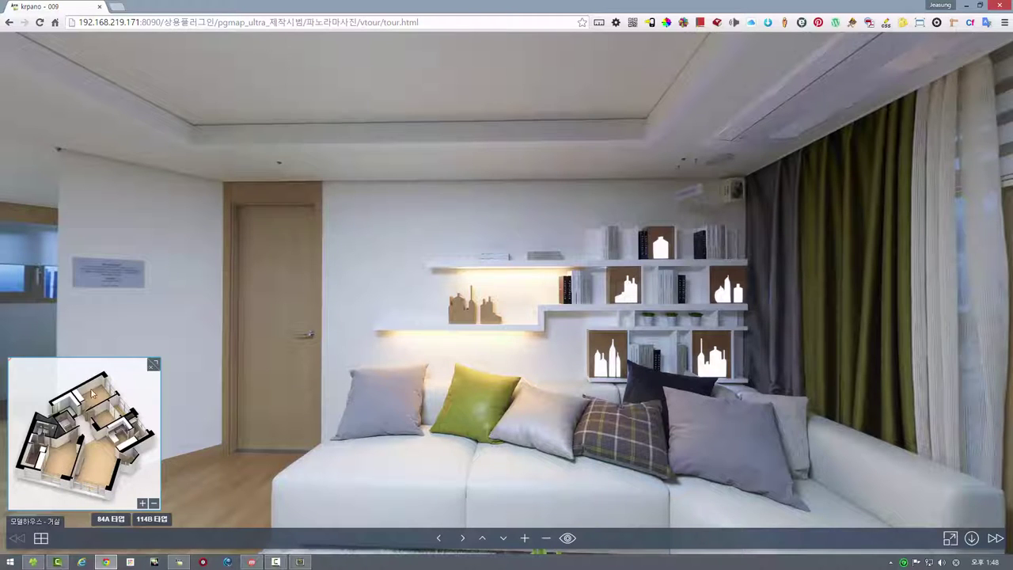
pyautogui.click(41, 538)
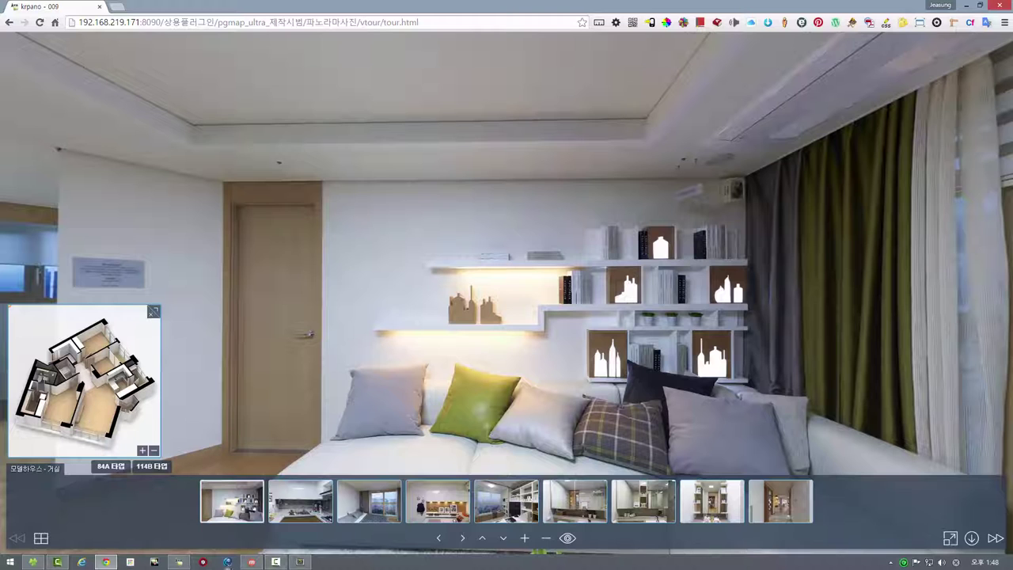
# - Switch to Sublime Text and examine the map="m1" attribute of scene_001 against the scene_002 tag
pyautogui.click(301, 562)
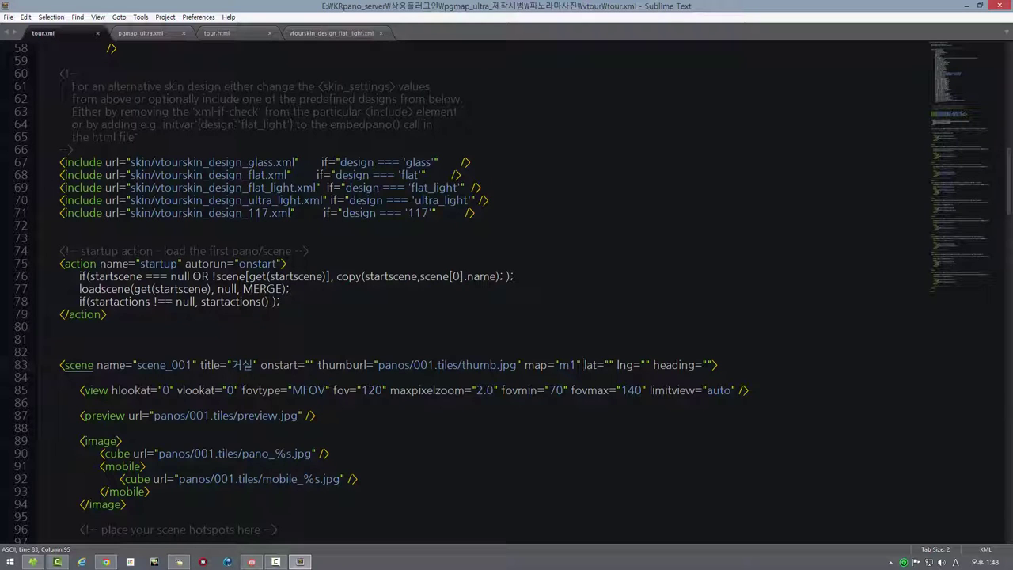
pyautogui.moveTo(59, 365); pyautogui.dragTo(93, 365)
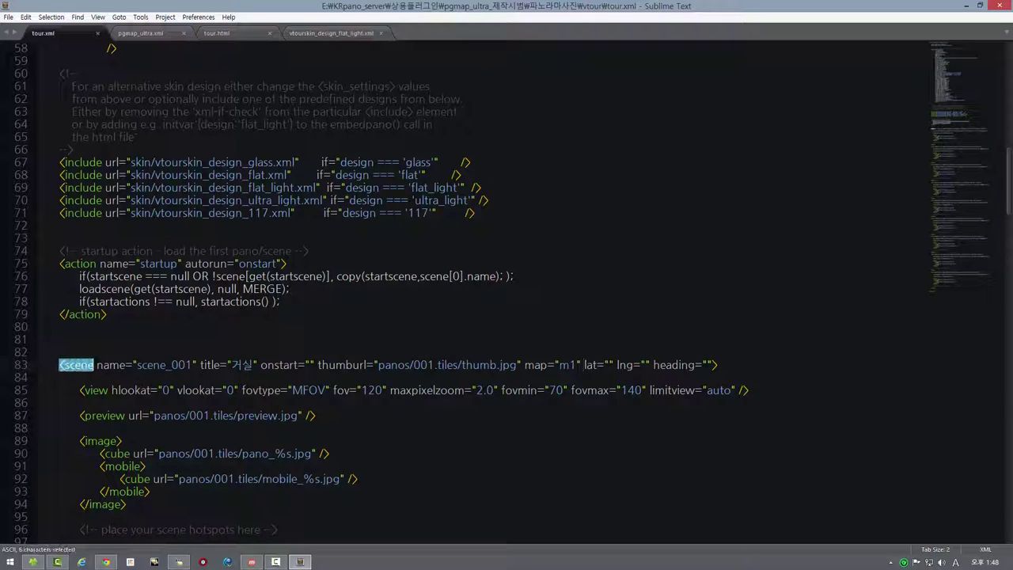
pyautogui.moveTo(525, 365); pyautogui.dragTo(581, 365)
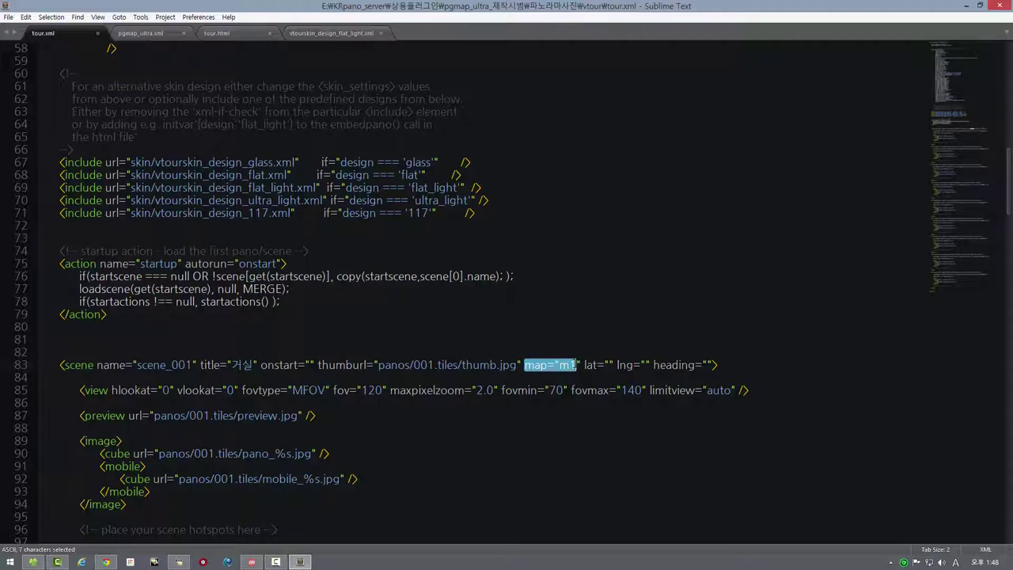
pyautogui.scroll(-5, 580, 365)
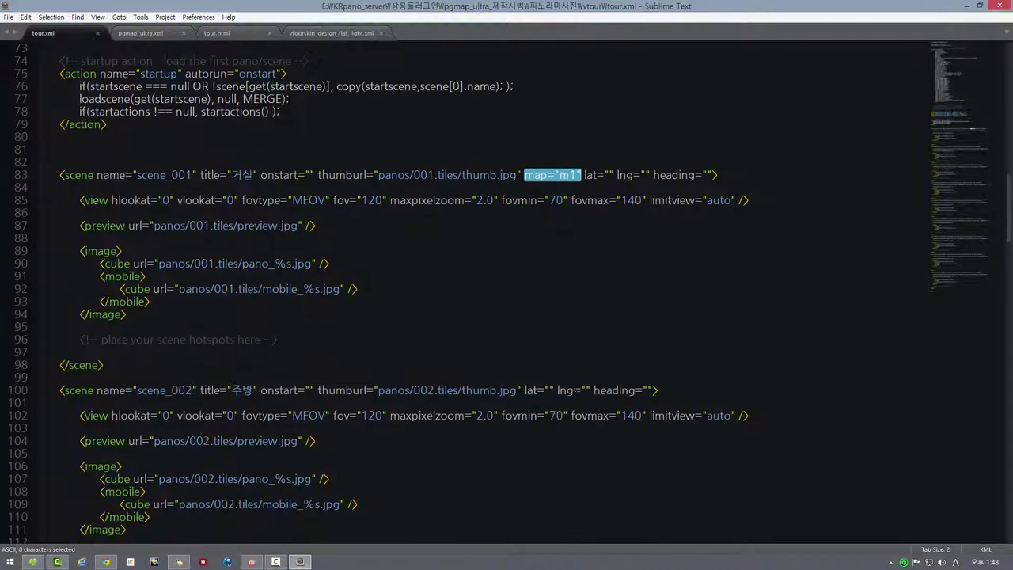
# - Switch to Chrome, visit the kitchen scene, return to the living room and look around while checking the minimap
pyautogui.click(105, 562)
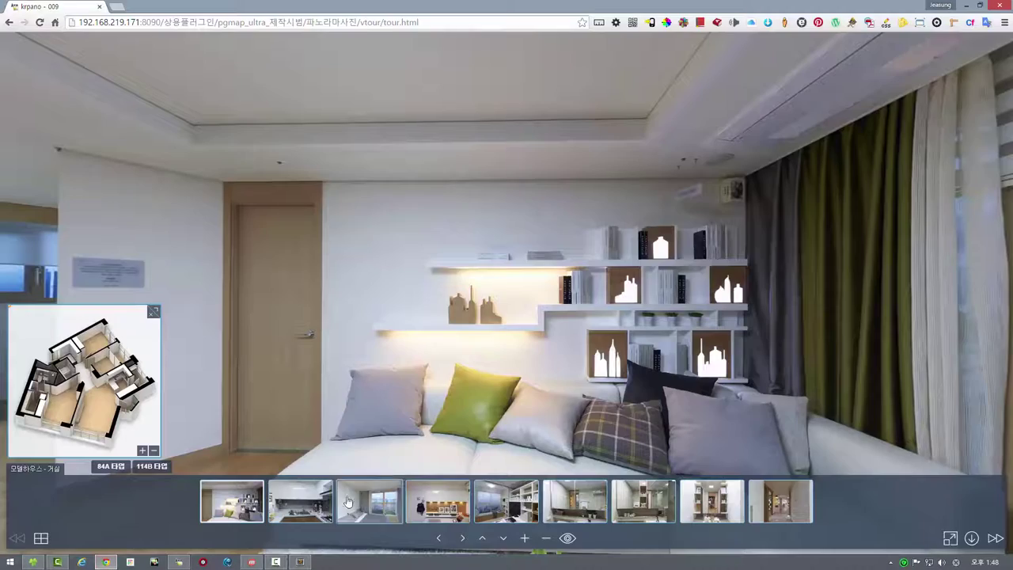
pyautogui.click(292, 505)
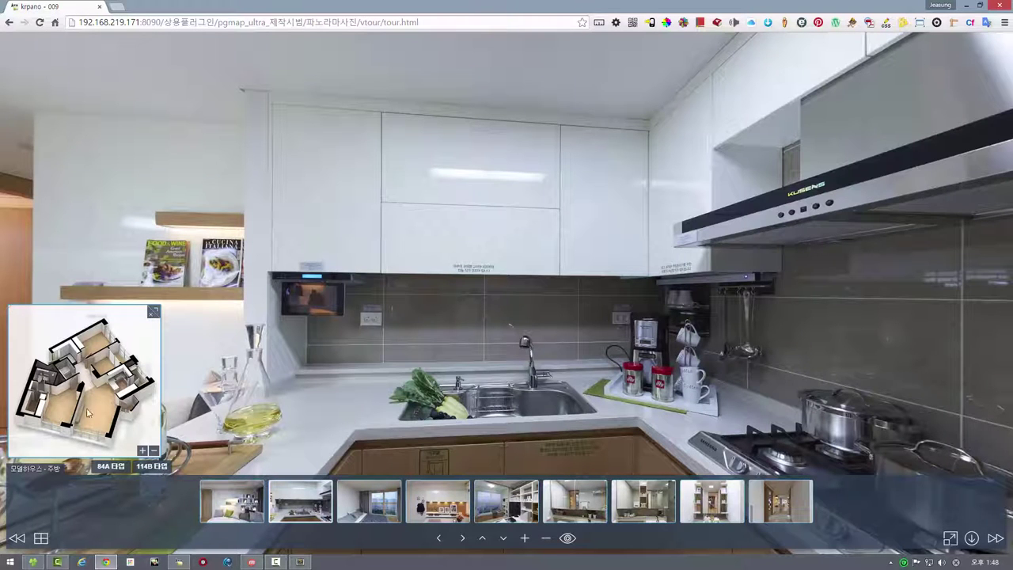
pyautogui.click(215, 507)
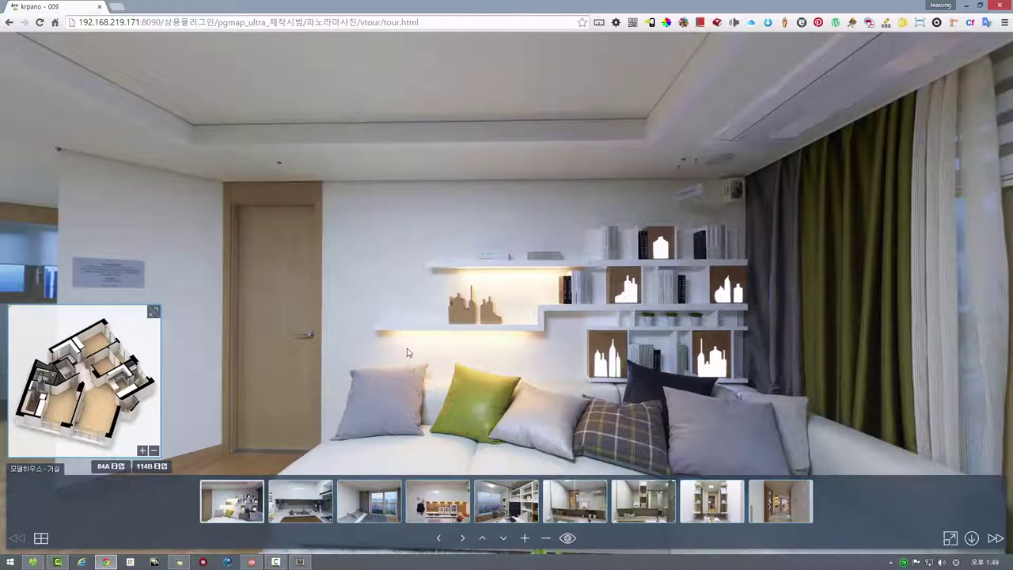
pyautogui.moveTo(422, 349); pyautogui.dragTo(507, 371)
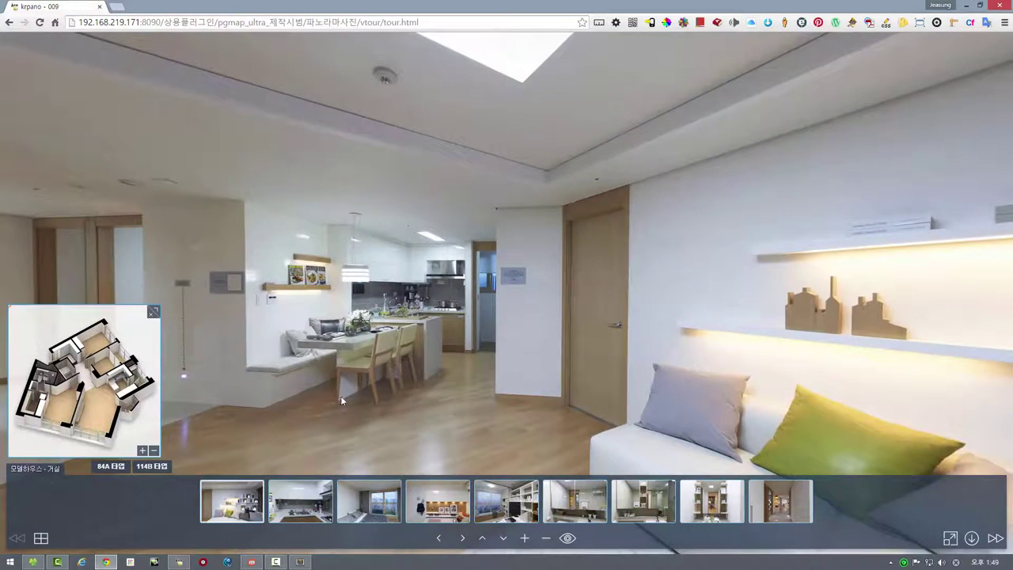
pyautogui.moveTo(552, 375); pyautogui.dragTo(416, 305)
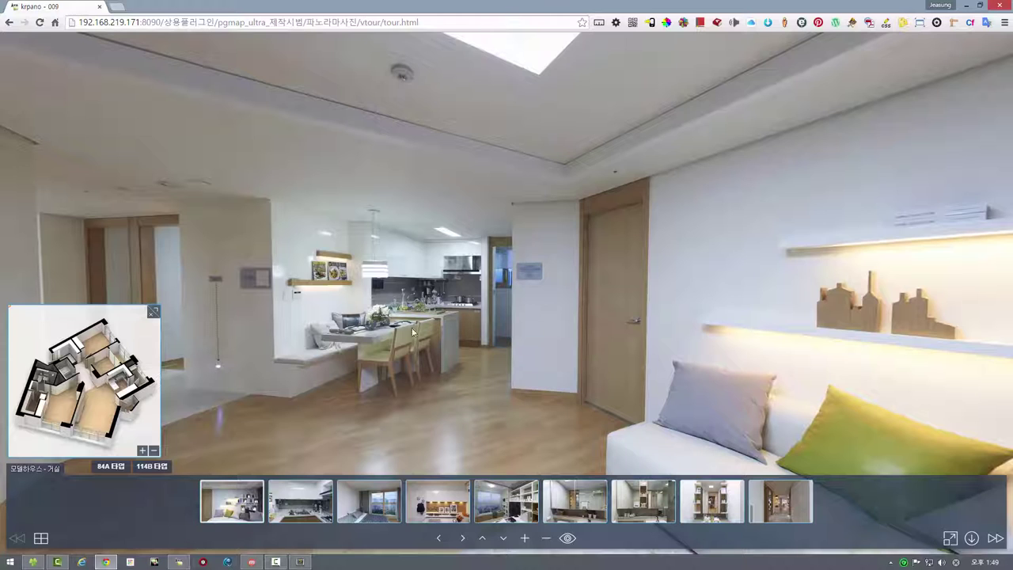
# - Check the panorama's context menu options, dismiss it and switch back to tour.xml in Sublime Text
pyautogui.rightClick(427, 273)
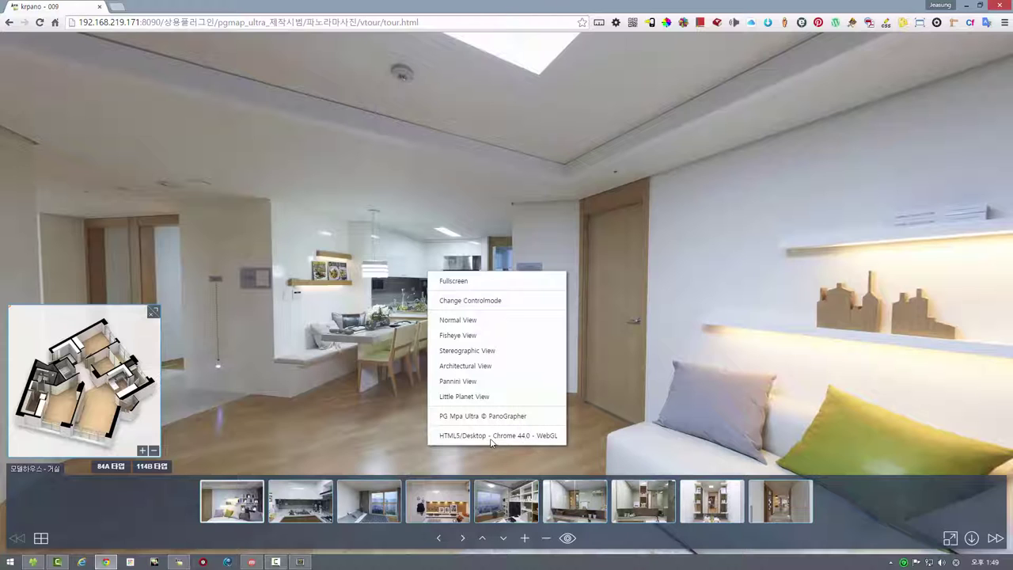
pyautogui.click(347, 414)
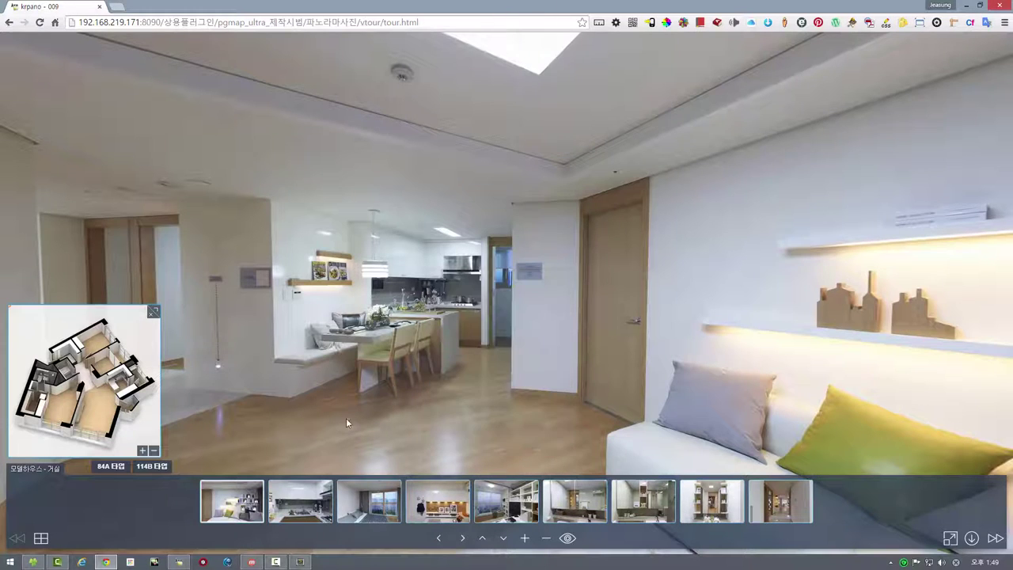
pyautogui.click(299, 562)
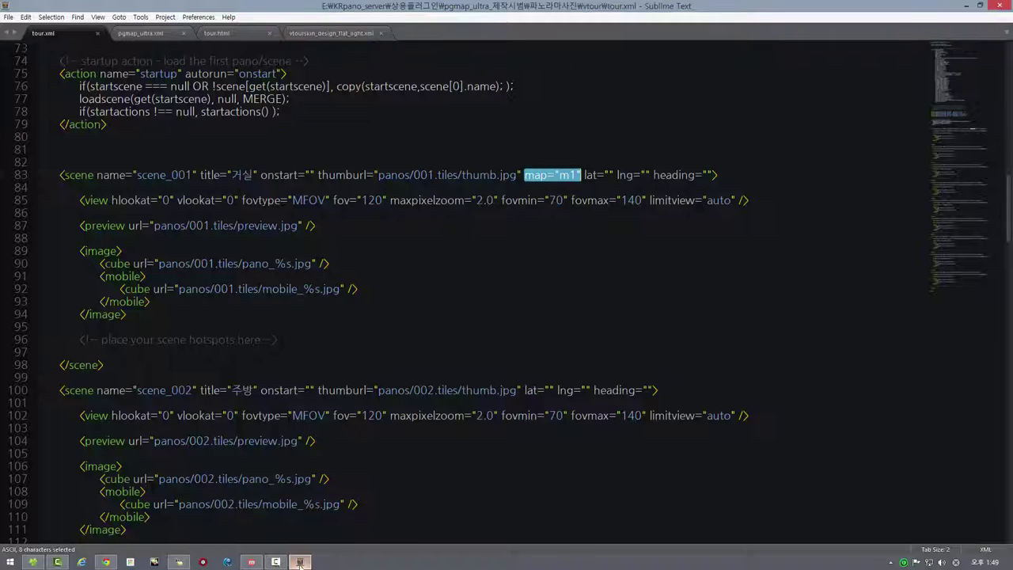
# - Switch to File Explorer, go up to the vtour folder and locate tour.html
pyautogui.click(32, 562)
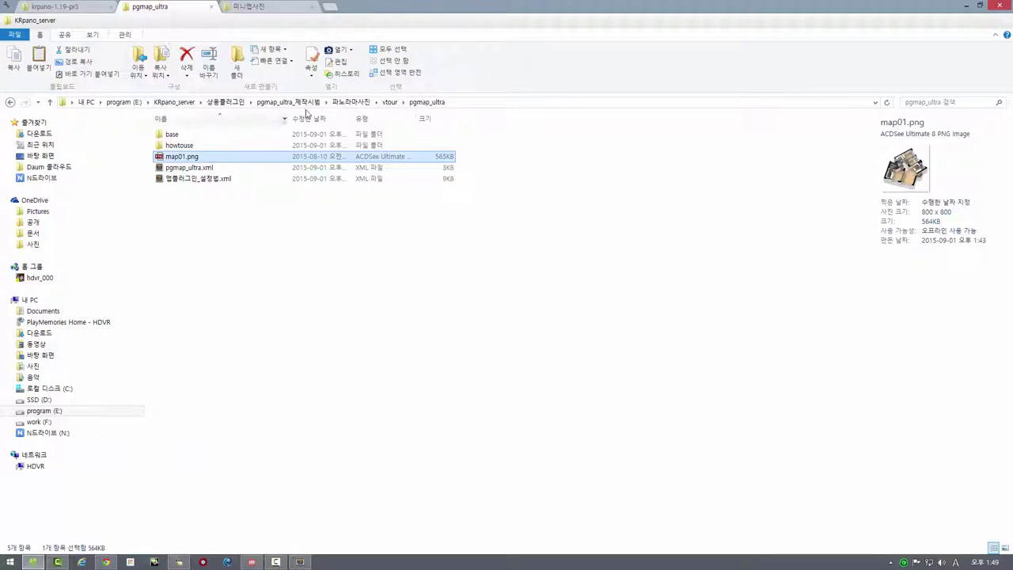
pyautogui.click(387, 103)
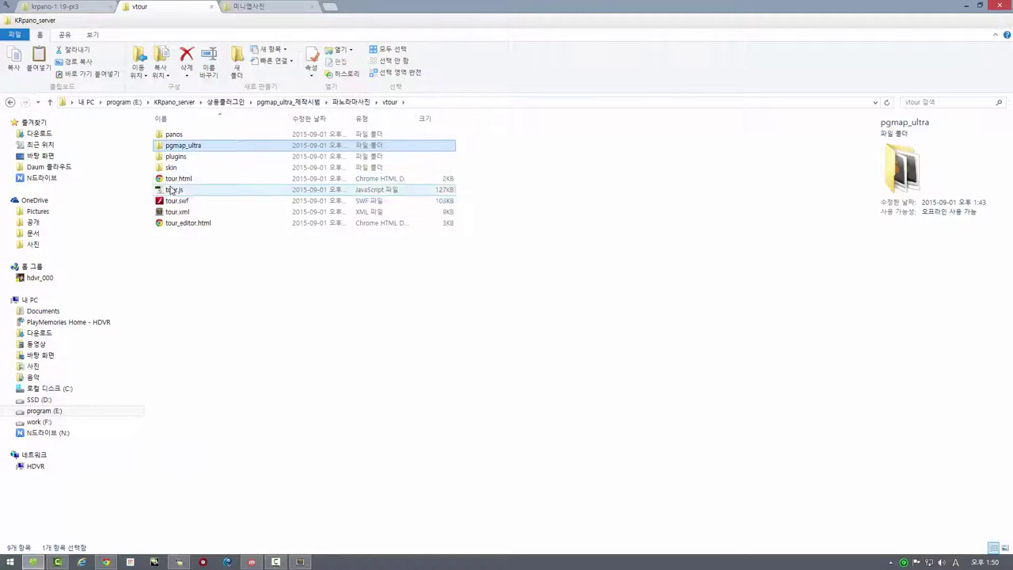
pyautogui.click(172, 183)
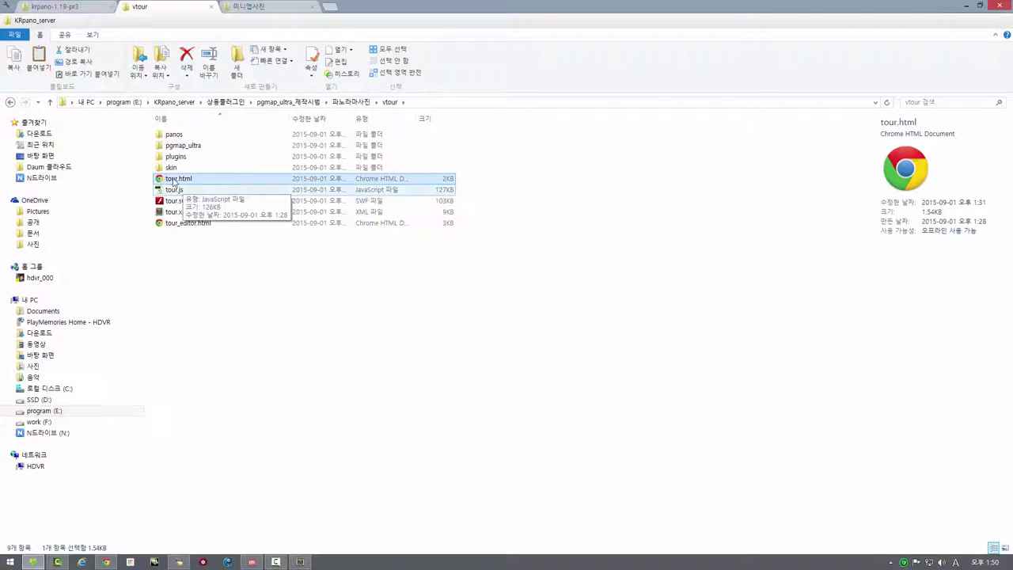
# - Switch to Sublime Text, set the html5 option of the embedpano call in tour.html to "never" and save the file
pyautogui.click(299, 562)
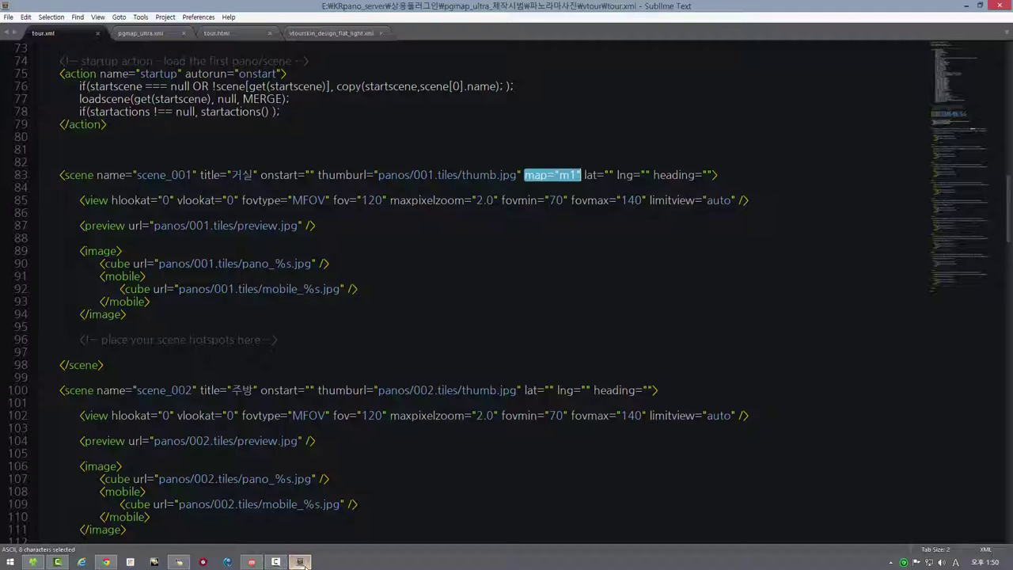
pyautogui.click(228, 39)
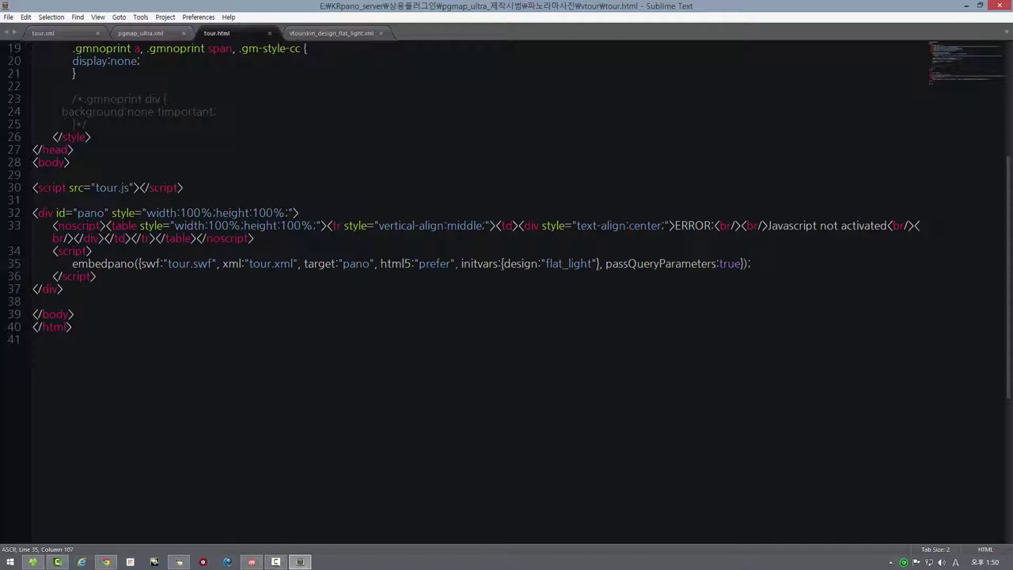
pyautogui.moveTo(456, 263); pyautogui.dragTo(381, 264)
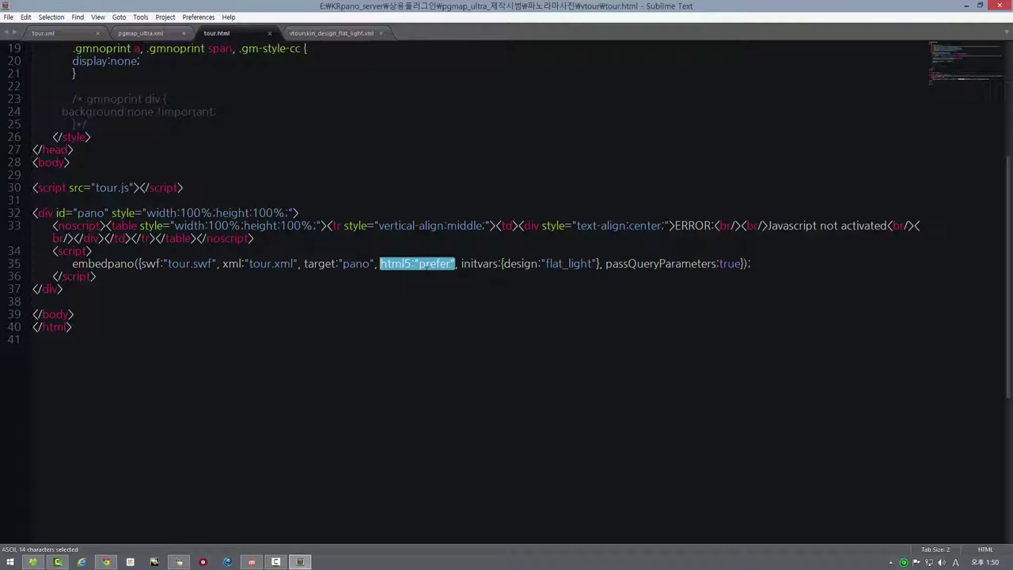
pyautogui.click(428, 264)
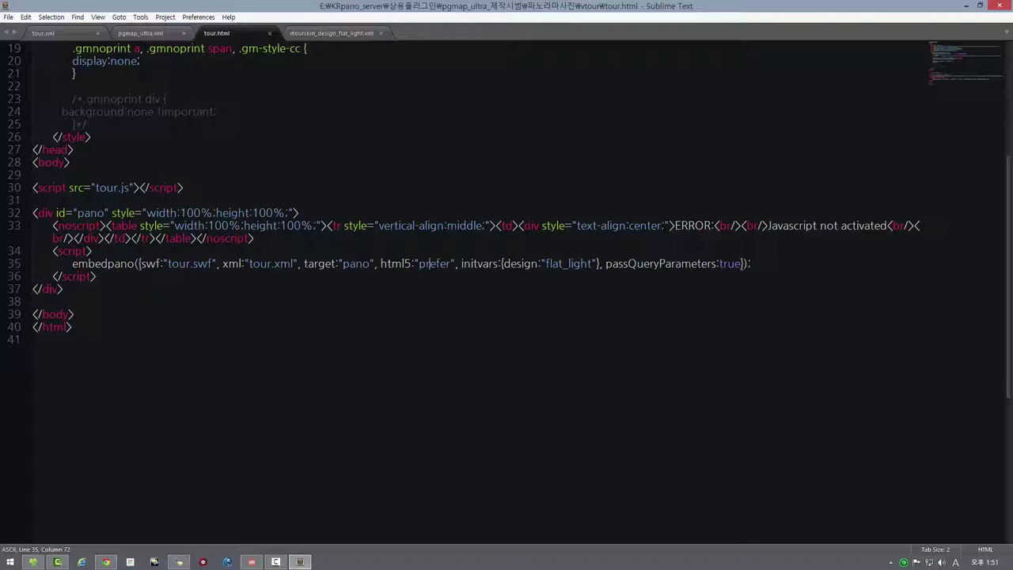
pyautogui.doubleClick(425, 264)
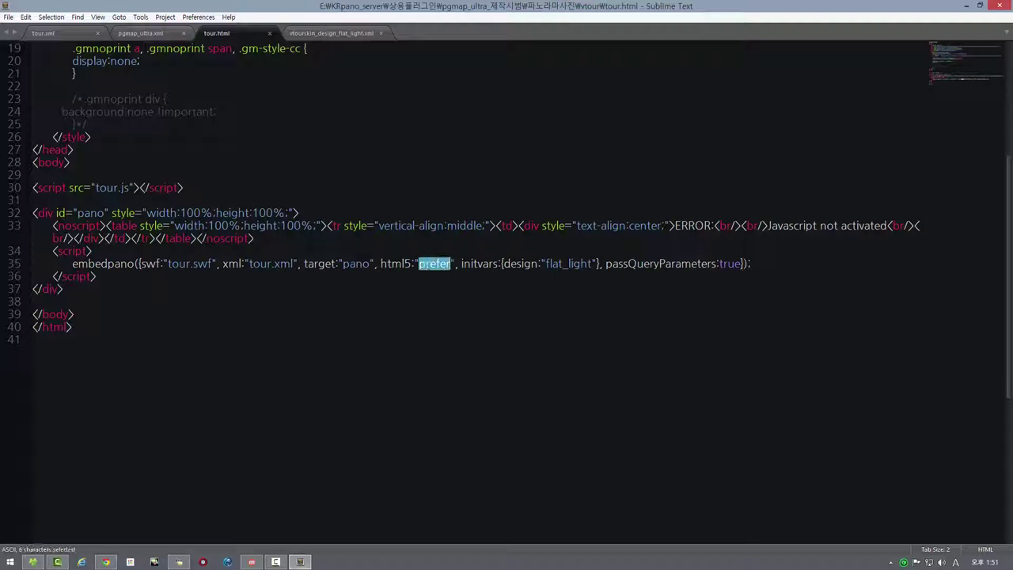
pyautogui.write('never')
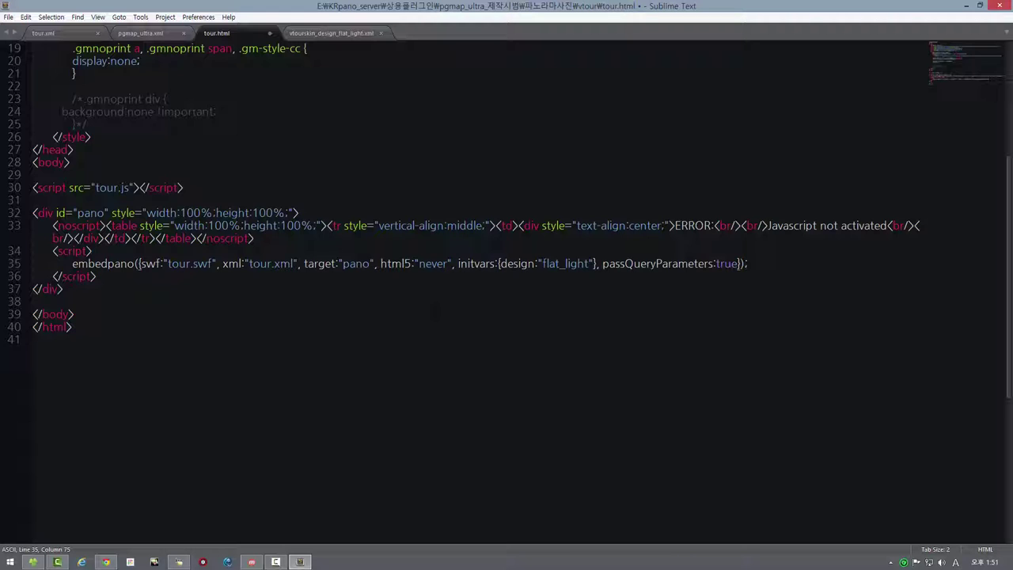
pyautogui.click(8, 17)
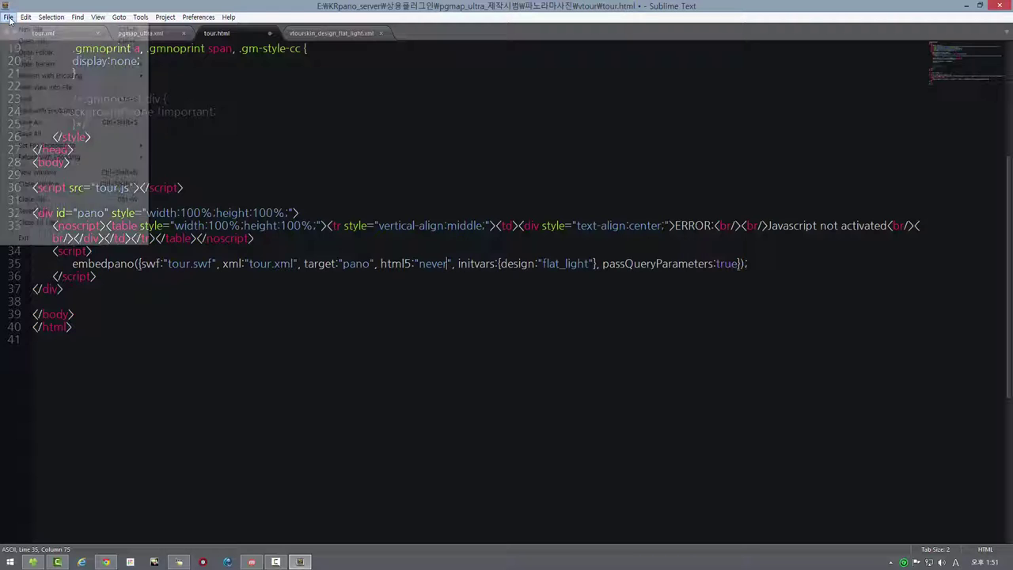
pyautogui.click(24, 98)
# - Switch to Chrome, reload the tour, check the player type in the panorama's context menu, and look around with the minimap in view
pyautogui.click(106, 562)
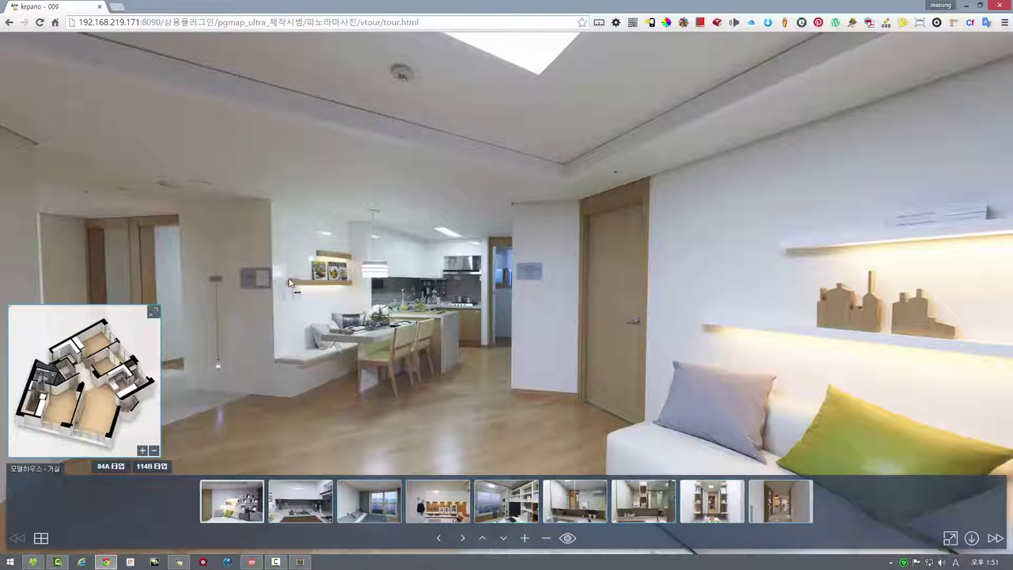
pyautogui.click(40, 23)
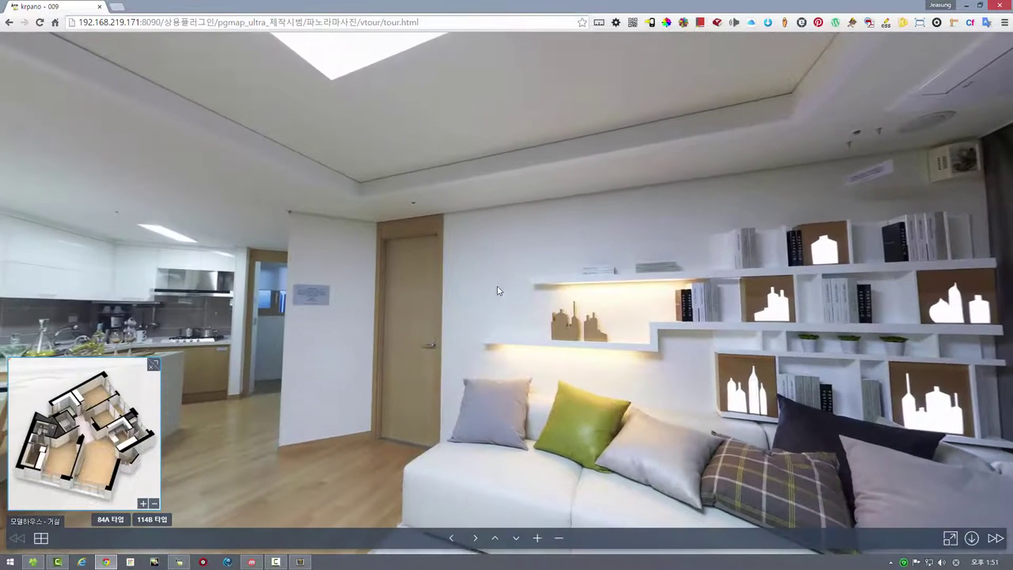
pyautogui.rightClick(498, 286)
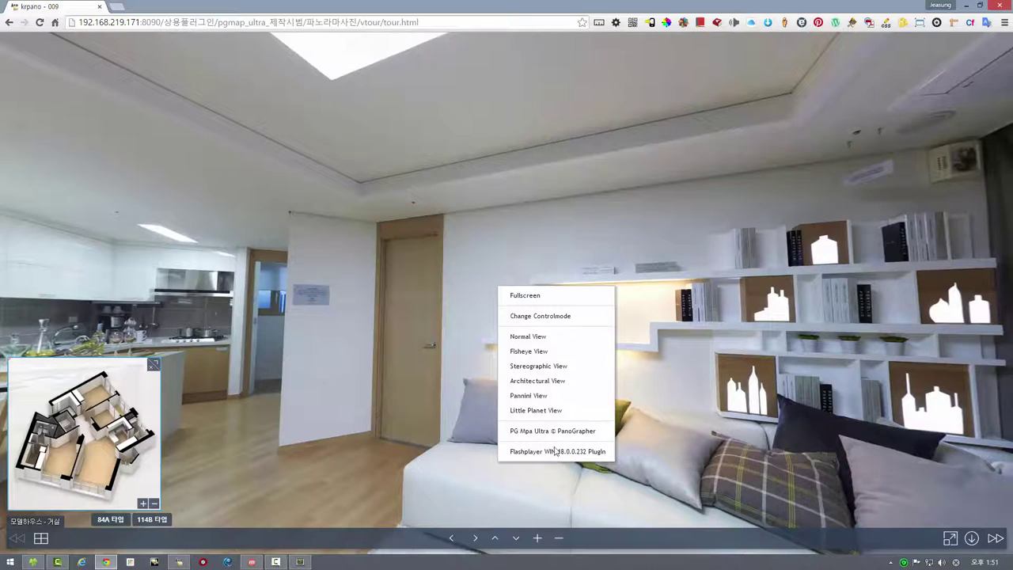
pyautogui.moveTo(555, 451); pyautogui.dragTo(483, 270)
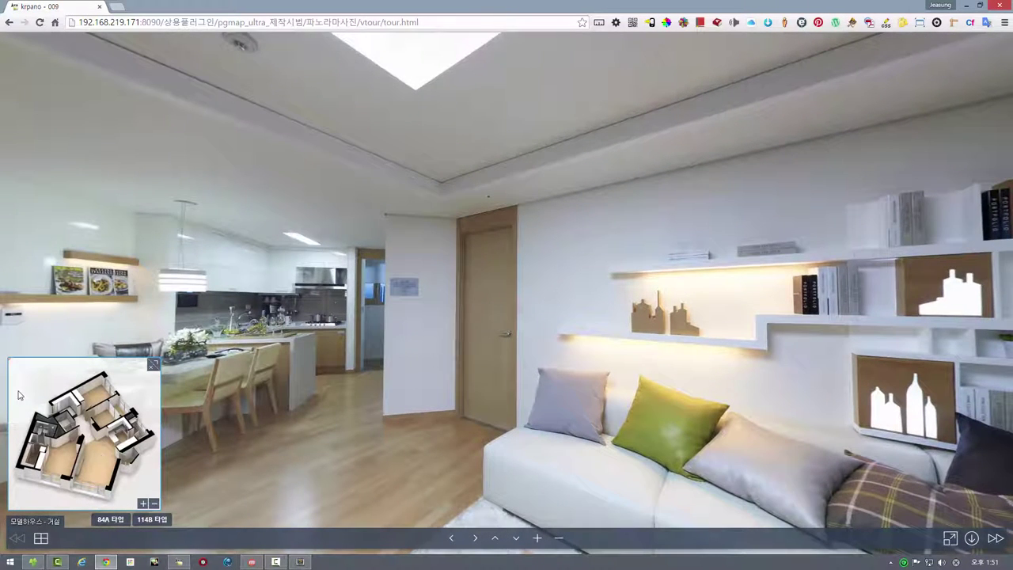
pyautogui.moveTo(531, 364); pyautogui.dragTo(261, 396)
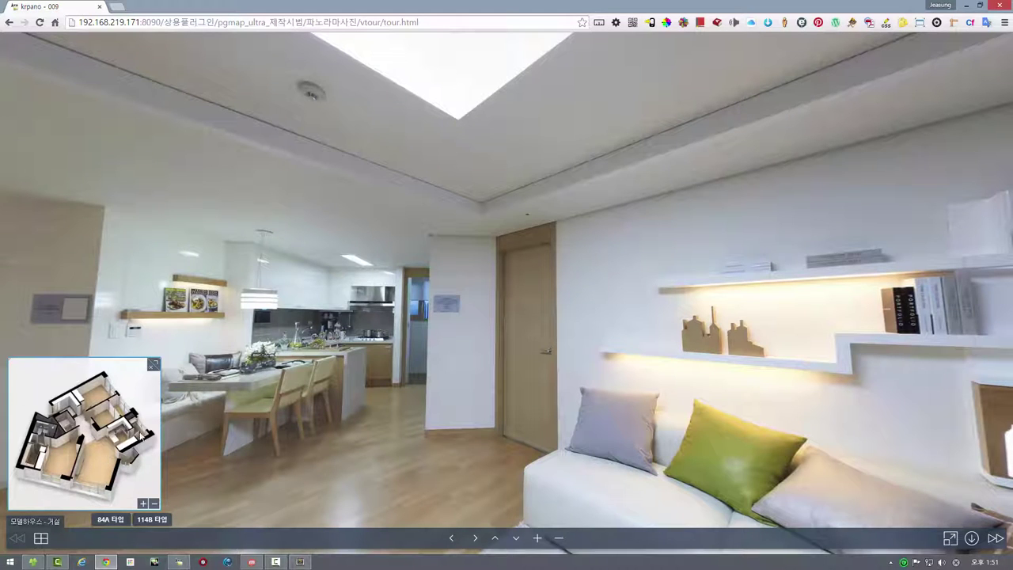
pyautogui.click(60, 450)
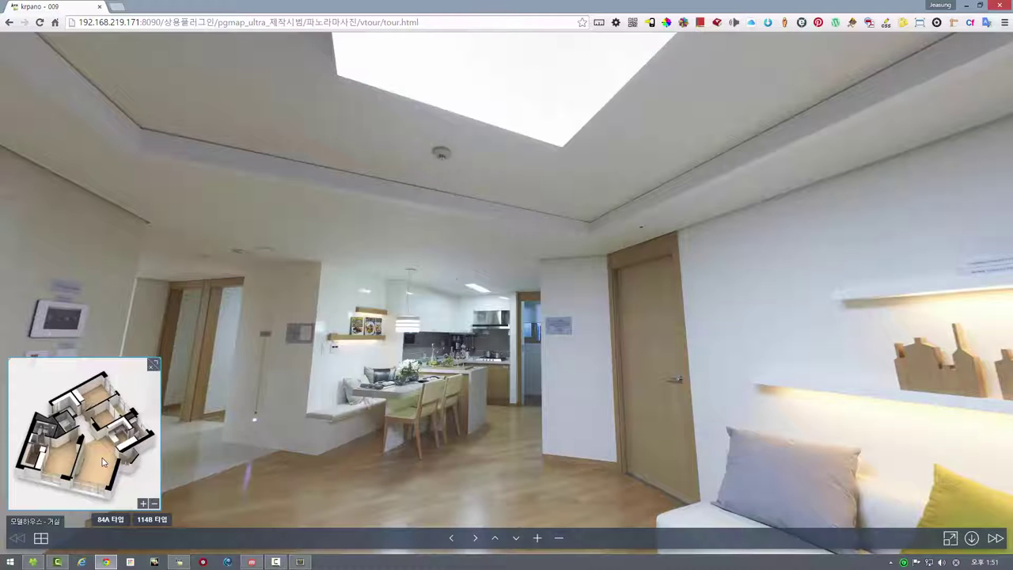
# - Switch to File Explorer and open the pgmap_ultra folder to locate pgmap_ultra.xml
pyautogui.moveTo(300, 562)
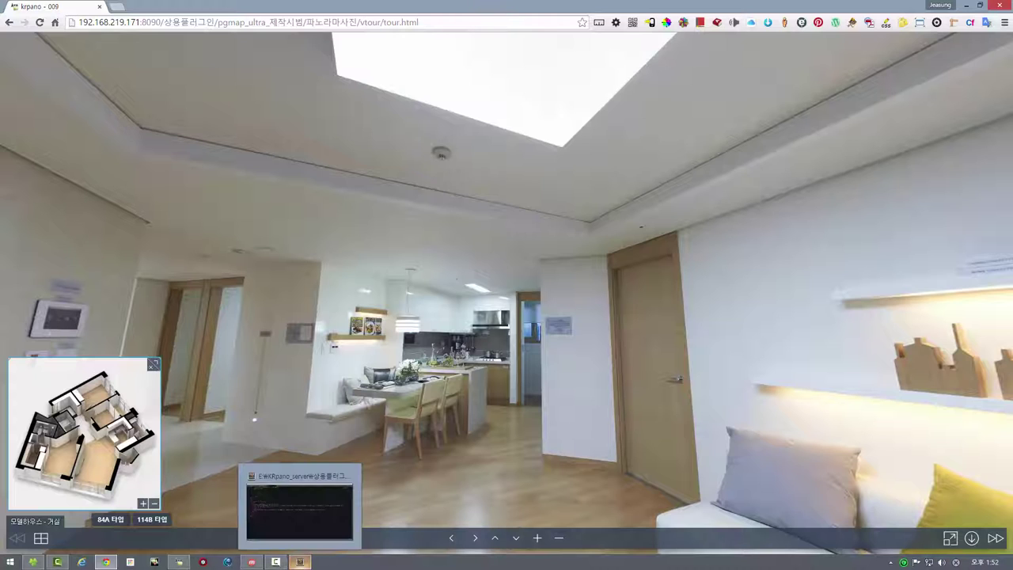
pyautogui.click(32, 562)
pyautogui.click(177, 147)
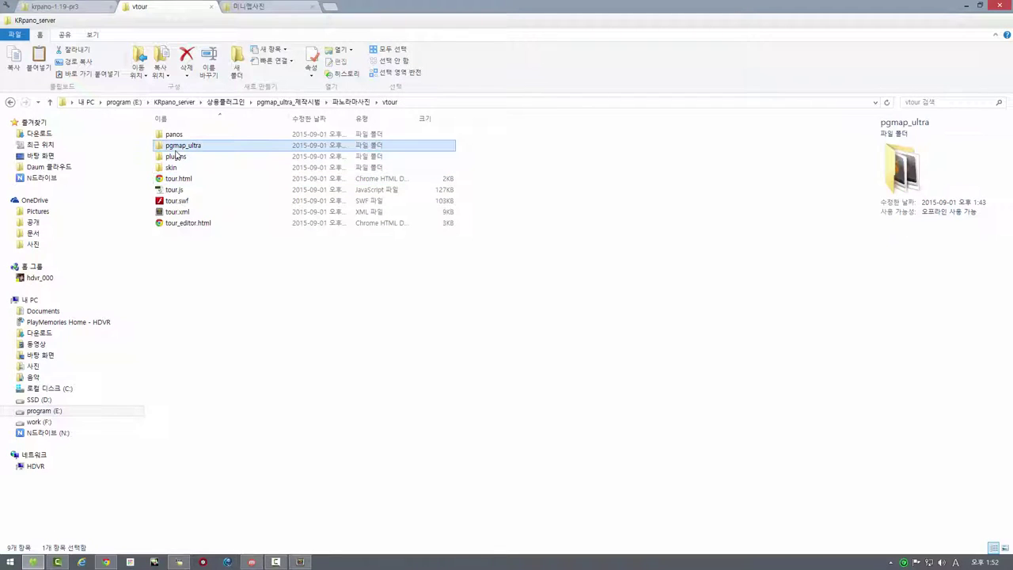
pyautogui.doubleClick(177, 149)
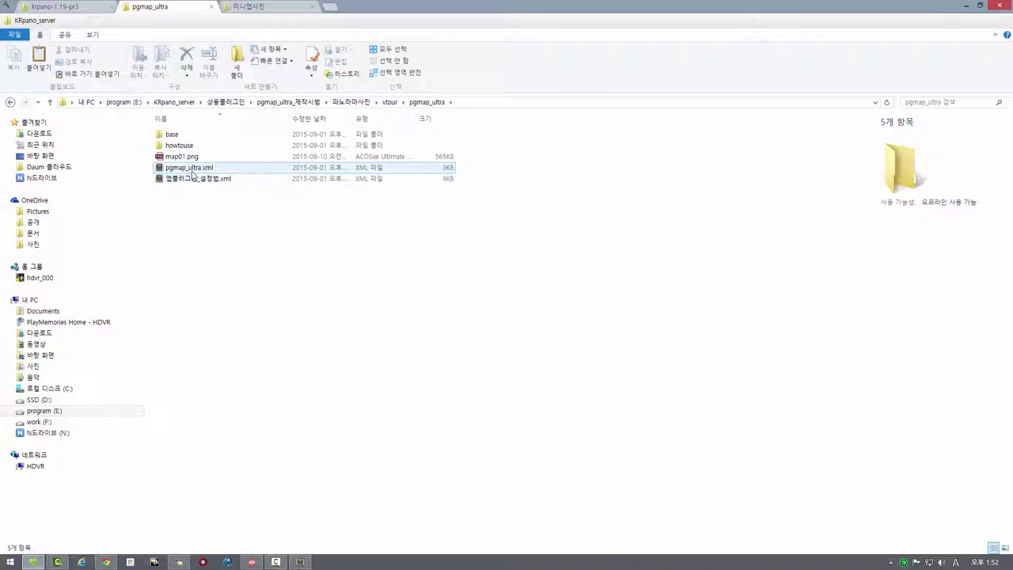
# - Switch to Sublime Text, set editmode to "true" in the mapultra_settings of pgmap_ultra.xml and save the file
pyautogui.click(300, 562)
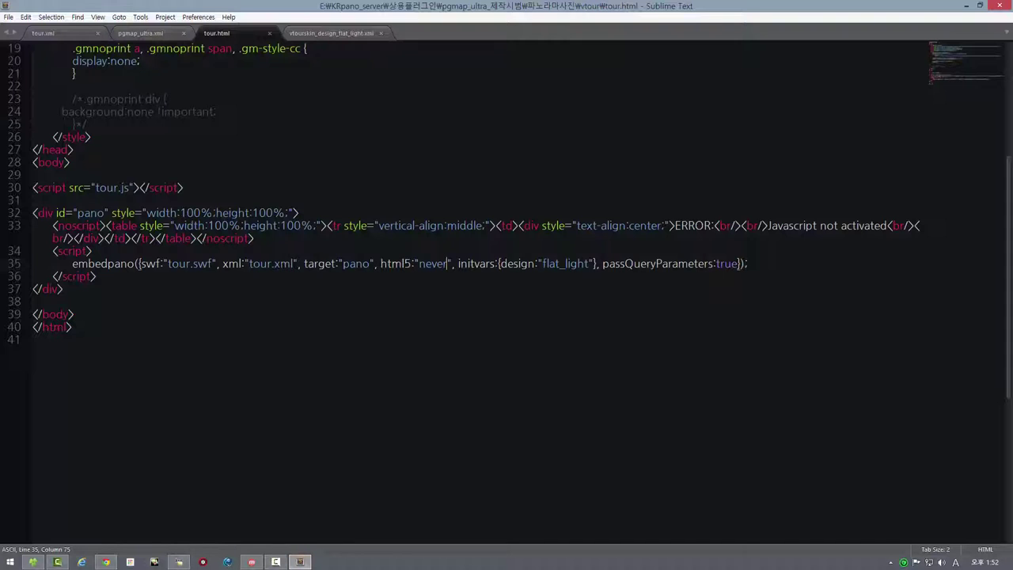
pyautogui.click(141, 33)
pyautogui.scroll(15, 507, 285)
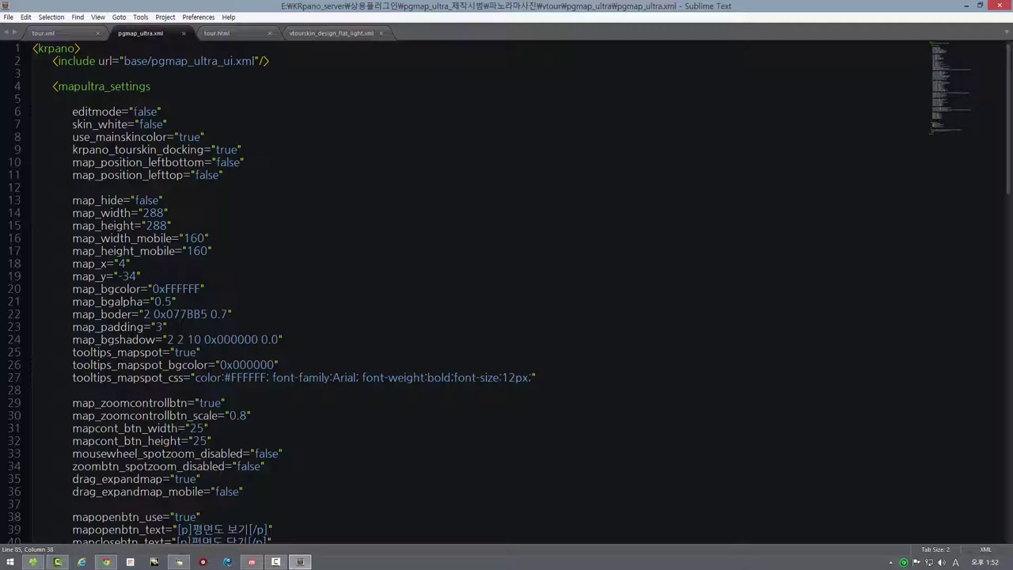
pyautogui.doubleClick(145, 111)
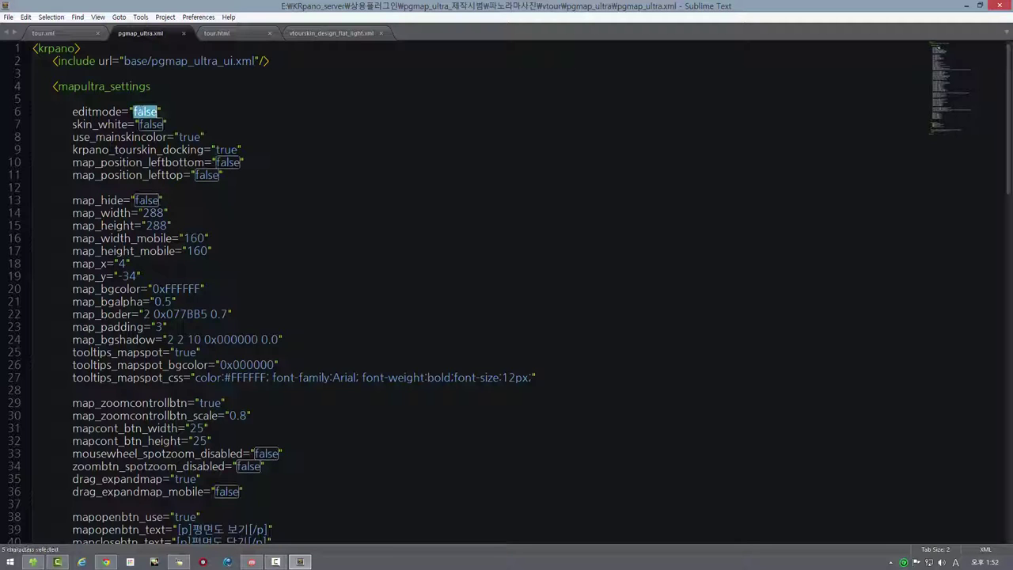
pyautogui.write('true')
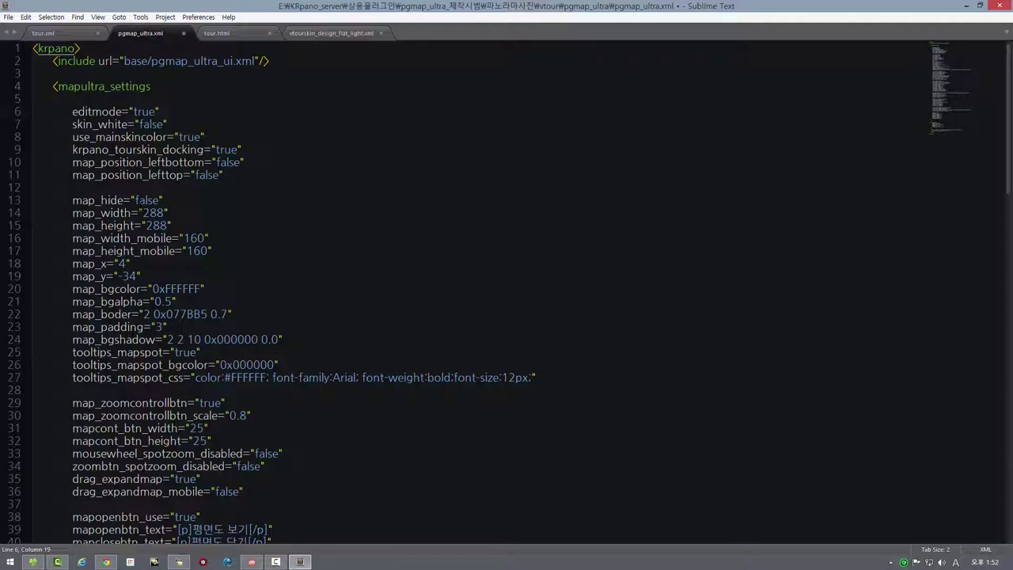
pyautogui.hotkey('ctrl', 's')
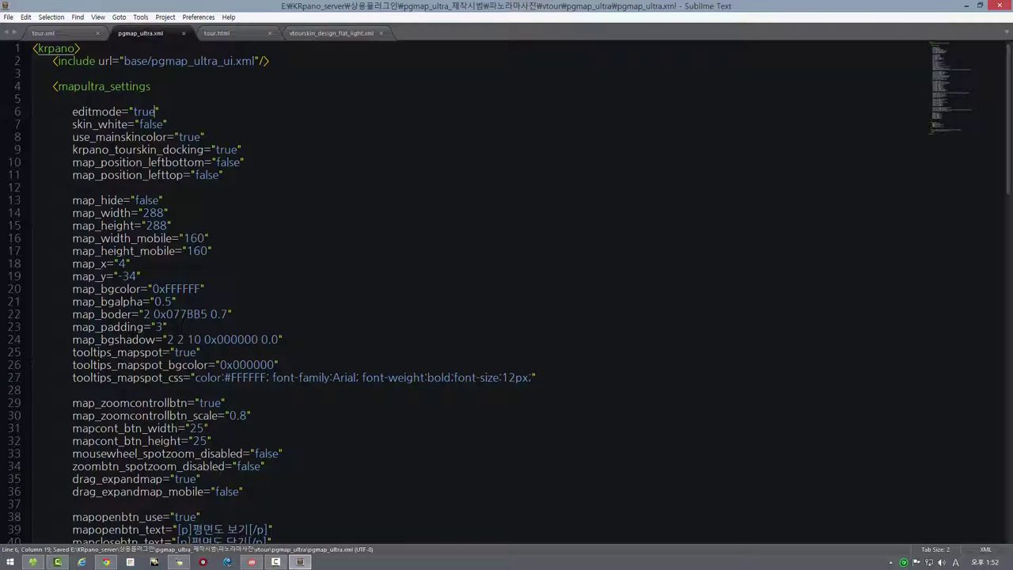
# - Switch to Chrome, reload the tour in map edit mode, and place the scene's spot in the living room on the minimap
pyautogui.click(105, 562)
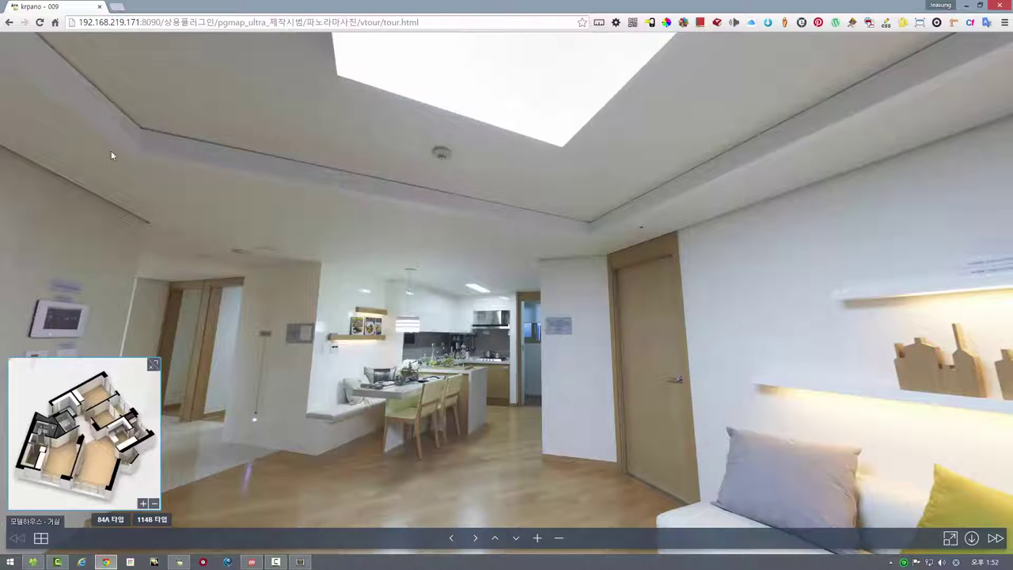
pyautogui.click(40, 23)
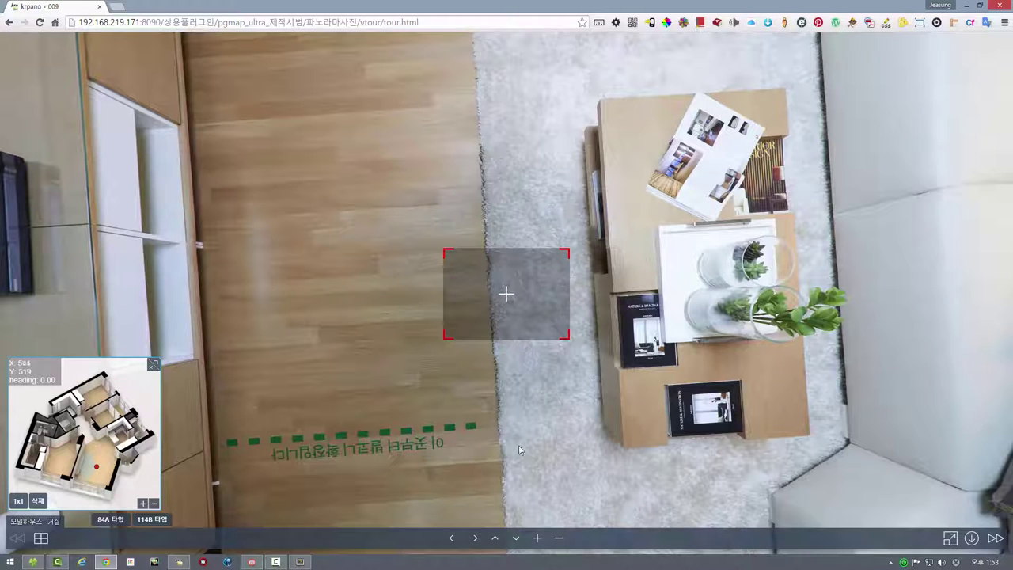
pyautogui.moveTo(671, 161); pyautogui.dragTo(686, 395)
pyautogui.moveTo(706, 212); pyautogui.dragTo(693, 399)
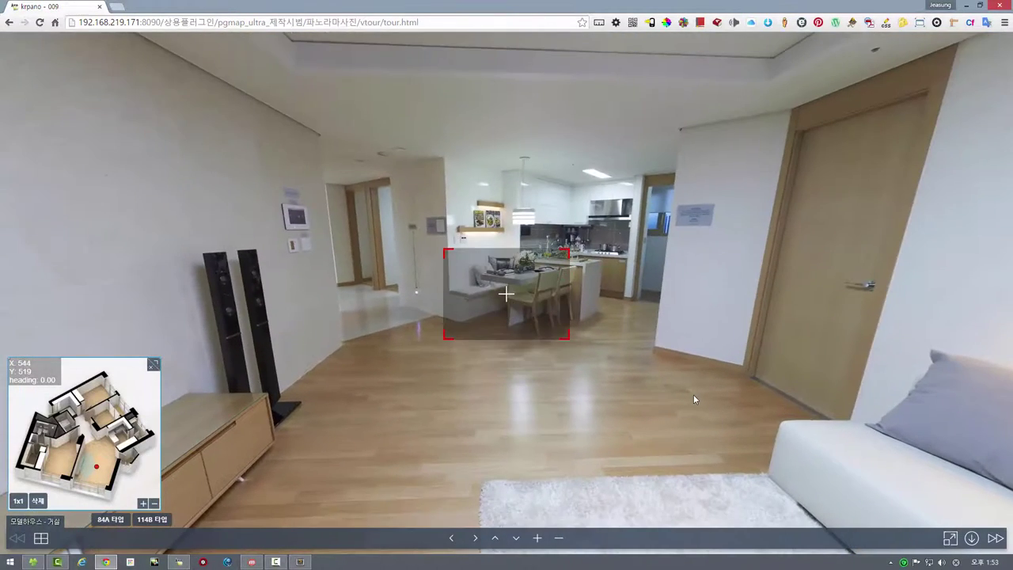
# - Look around the living room between the TV wall and the kitchen, comparing the view with the spot on the minimap
pyautogui.moveTo(742, 345); pyautogui.dragTo(756, 388)
pyautogui.moveTo(439, 421); pyautogui.dragTo(639, 430)
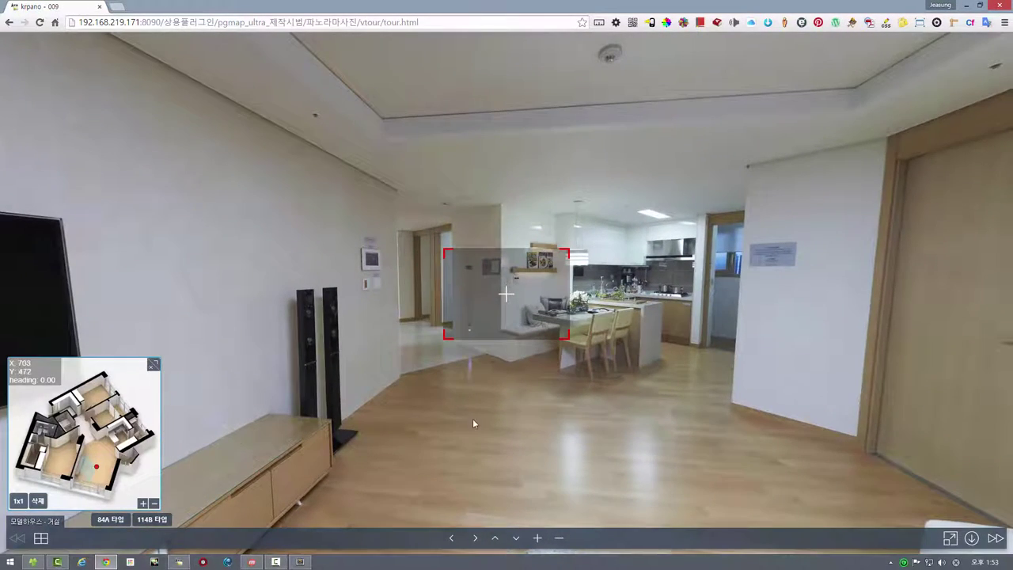
pyautogui.moveTo(473, 418); pyautogui.dragTo(409, 437)
pyautogui.moveTo(565, 369); pyautogui.dragTo(557, 407)
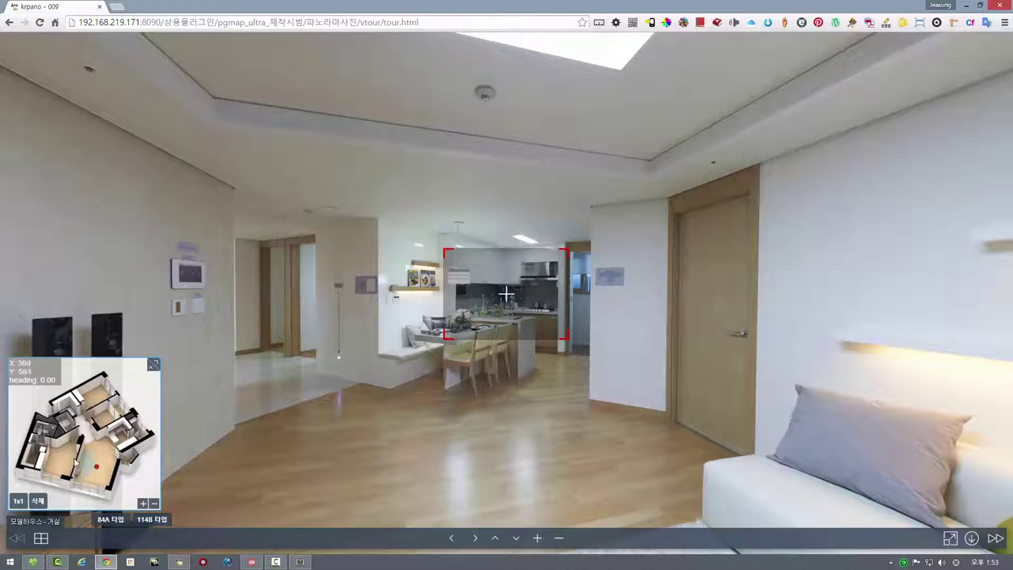
pyautogui.moveTo(396, 418); pyautogui.dragTo(755, 416)
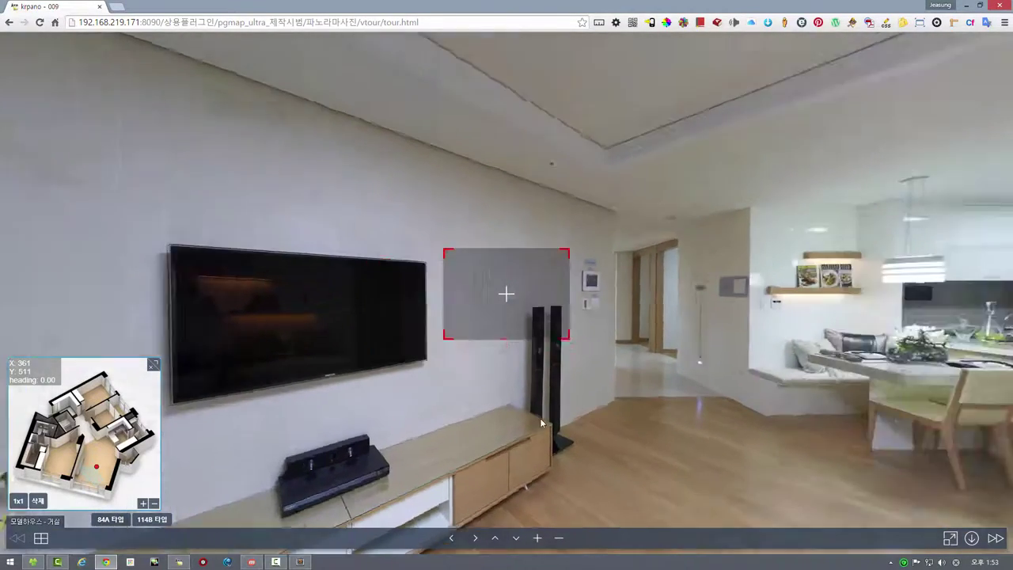
pyautogui.moveTo(541, 423)
pyautogui.mouseDown()
pyautogui.moveTo(408, 424)
pyautogui.moveTo(546, 436)
pyautogui.mouseUp()
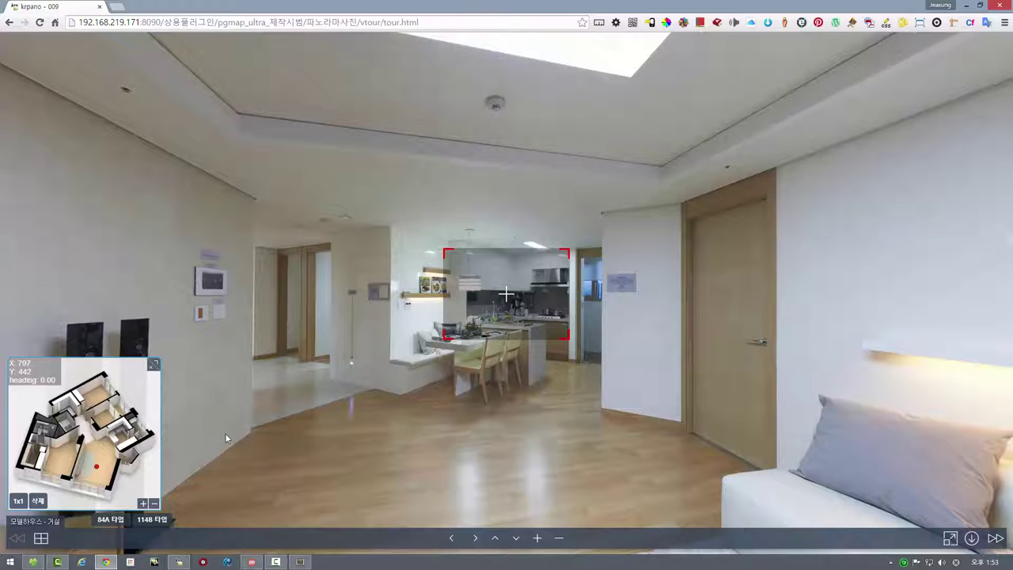
# - Rotate the living room spot's radar to heading -262.18 with Radar Plugin heading editing, and copy the spot's map attributes
pyautogui.rightClick(86, 466)
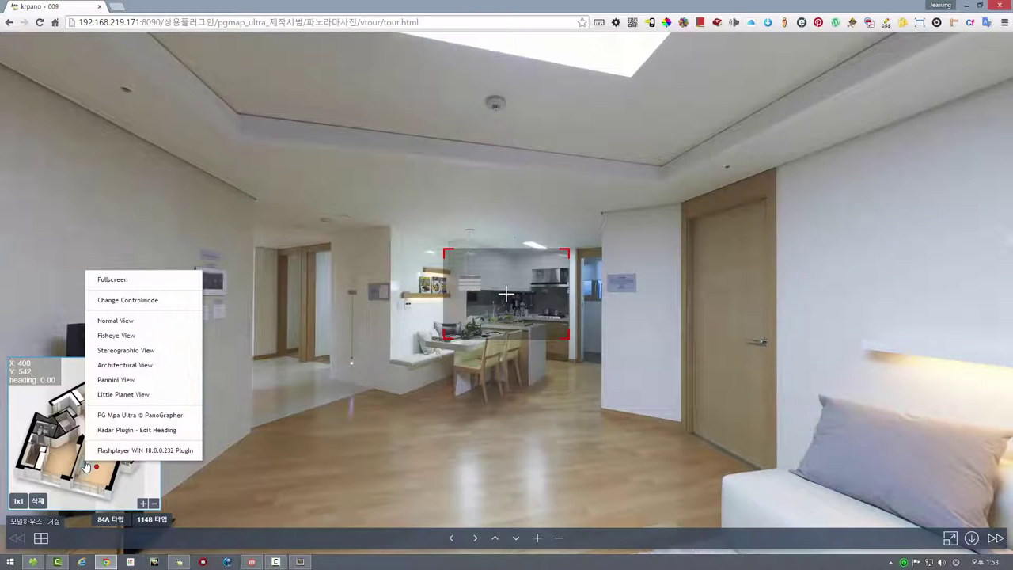
pyautogui.click(157, 438)
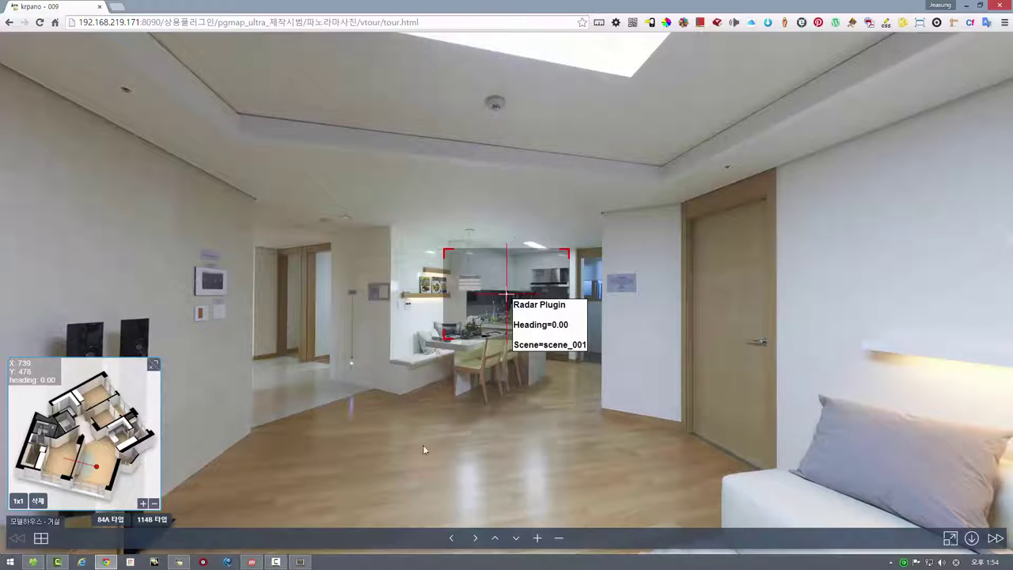
pyautogui.moveTo(364, 424); pyautogui.dragTo(556, 416)
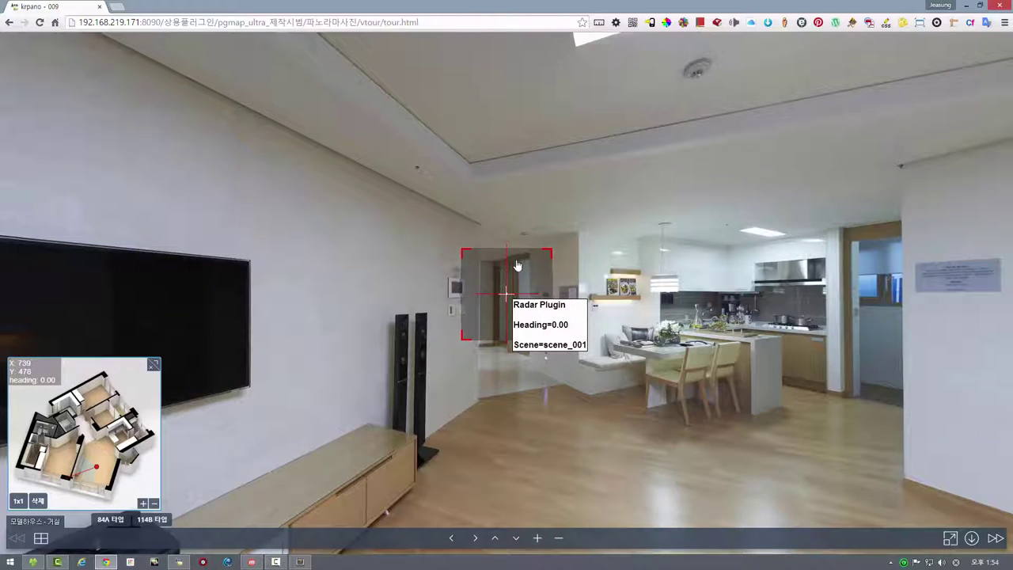
pyautogui.moveTo(536, 486); pyautogui.dragTo(541, 490)
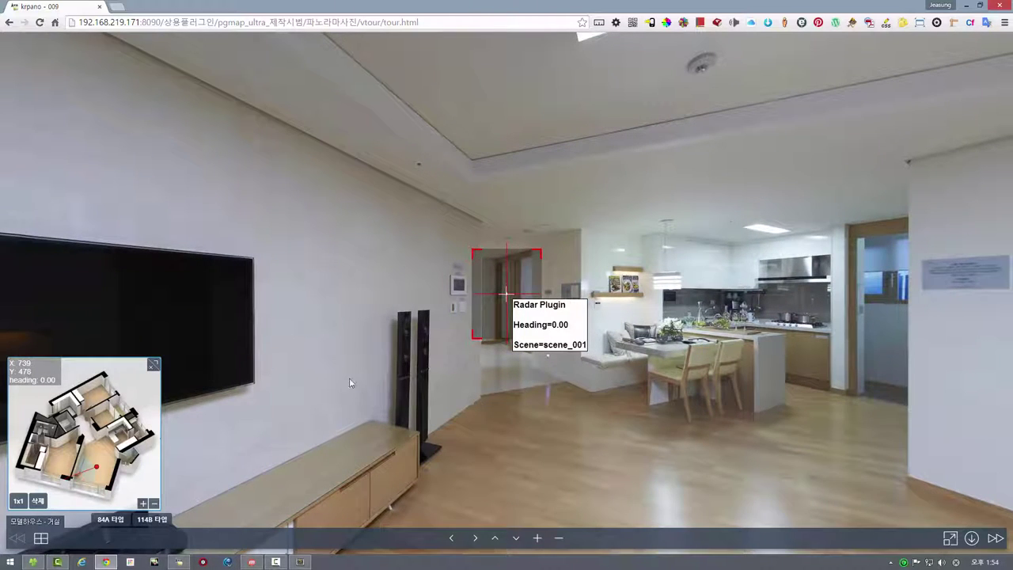
pyautogui.moveTo(90, 479); pyautogui.dragTo(86, 452)
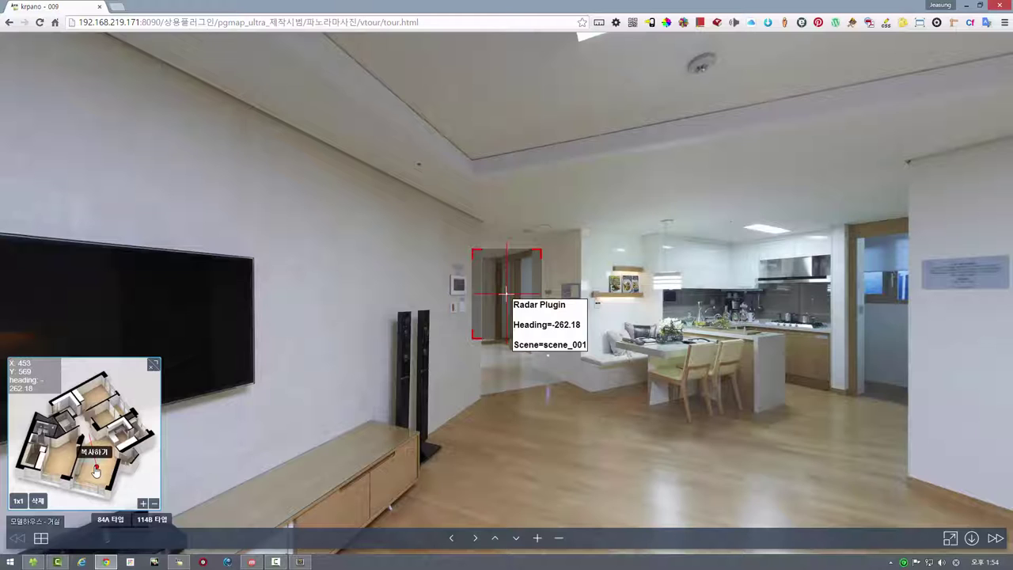
pyautogui.click(96, 471)
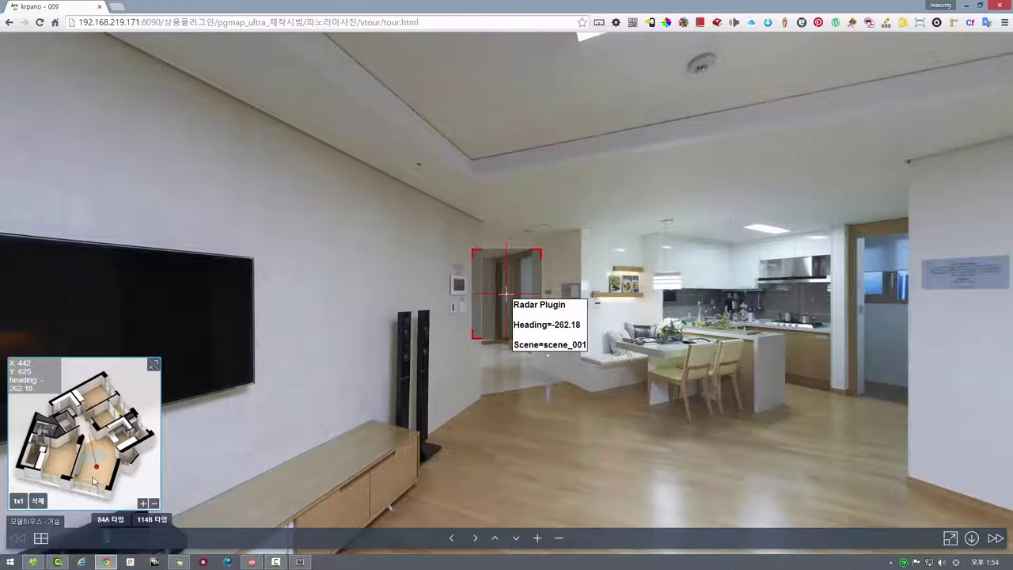
# - Switch to File Explorer and locate tour.xml in the vtour folder
pyautogui.moveTo(300, 563)
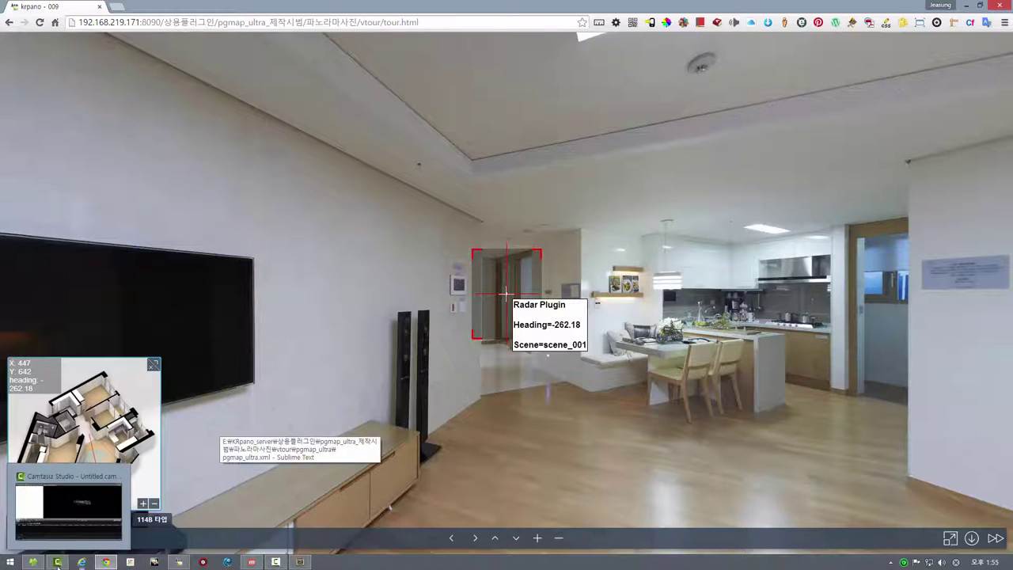
pyautogui.click(67, 503)
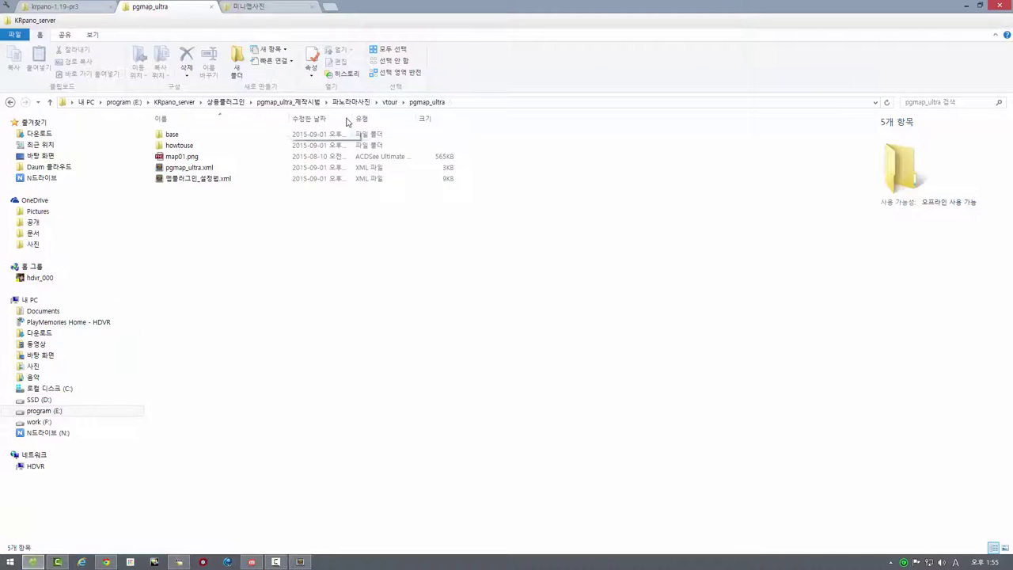
pyautogui.click(390, 103)
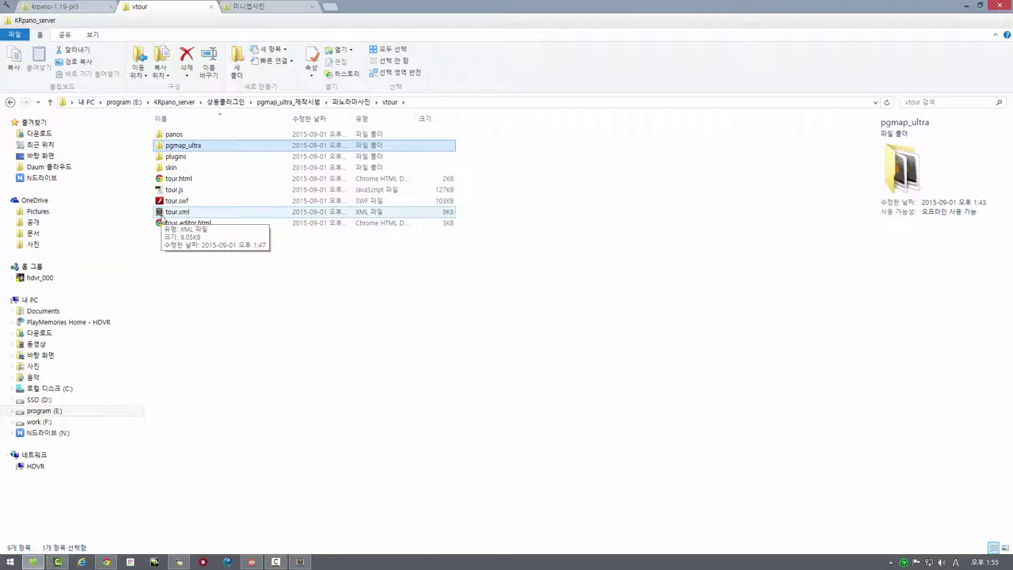
pyautogui.click(164, 215)
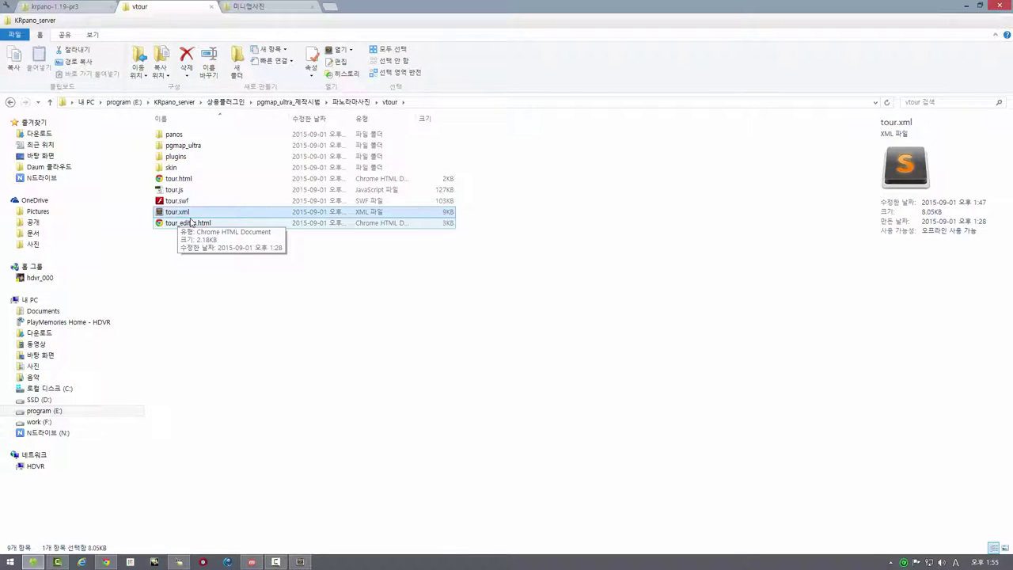
# - Switch to Sublime Text and replace scene_001's map attribute in tour.xml with map="m1" mapx="453" mapy="569" mapheading="-262.18"
pyautogui.click(300, 562)
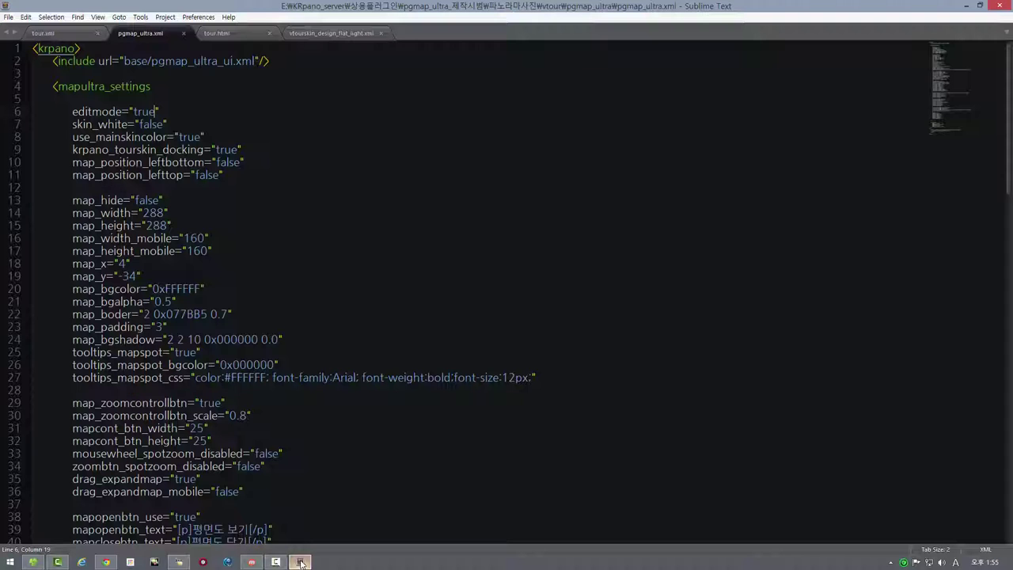
pyautogui.click(55, 34)
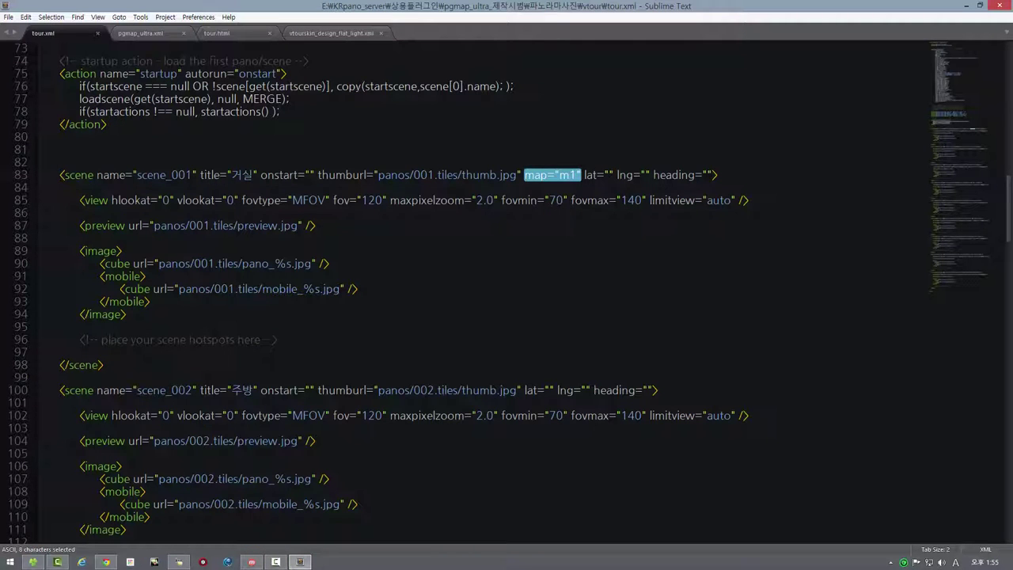
pyautogui.click(562, 176)
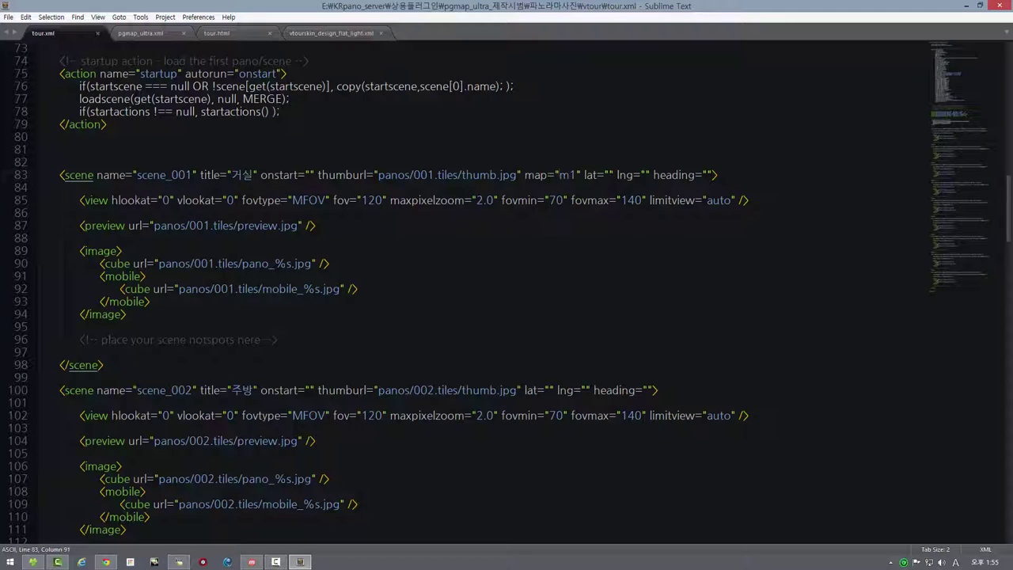
pyautogui.moveTo(524, 174); pyautogui.dragTo(582, 175)
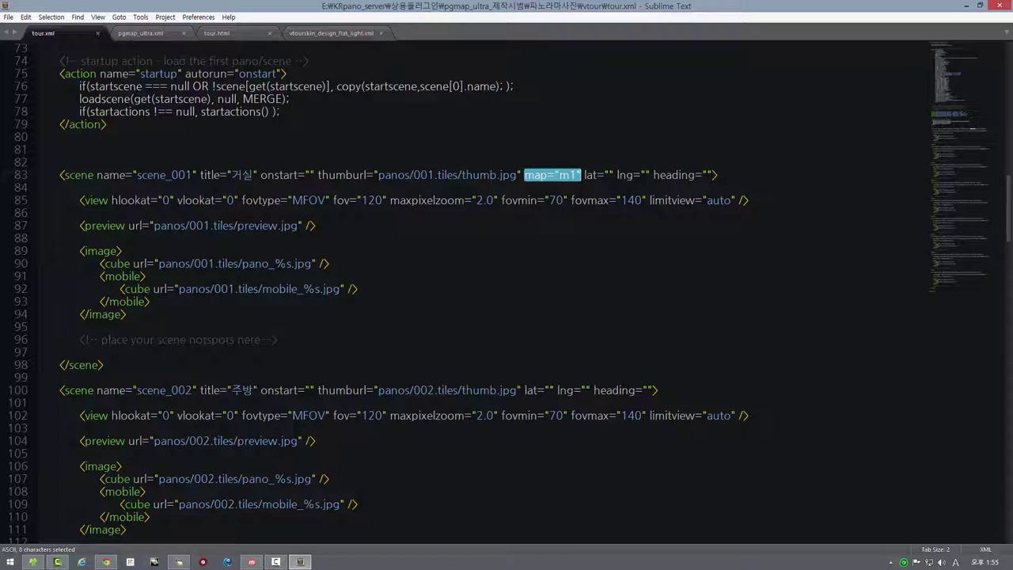
pyautogui.write('map="m1" mapx="453" mapy="569" mapheading="-262.18"')
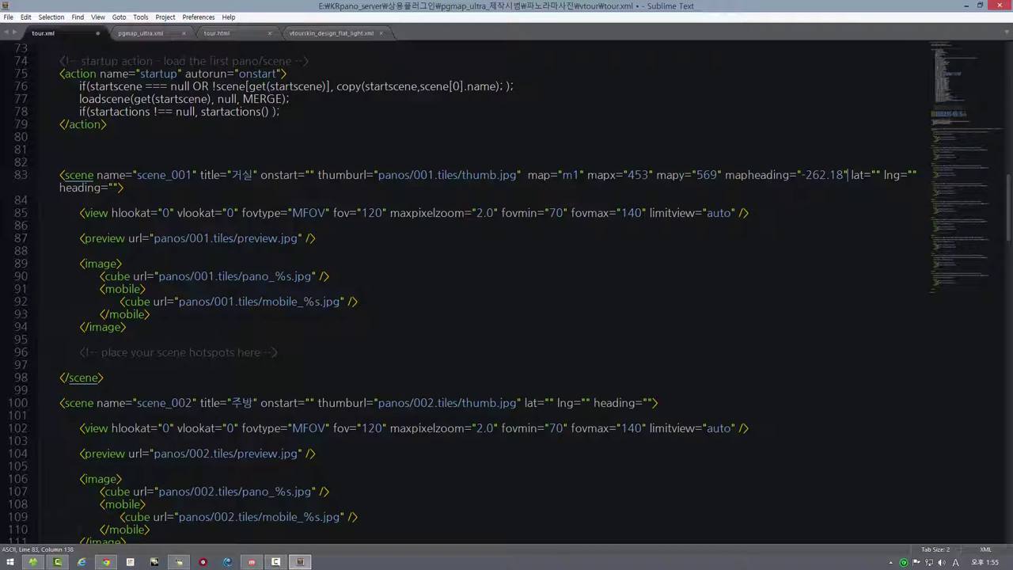
# - Check the mapx, mapy and mapheading attributes of scene_001 against the other scene tags and save tour.xml
pyautogui.moveTo(722, 174); pyautogui.dragTo(590, 178)
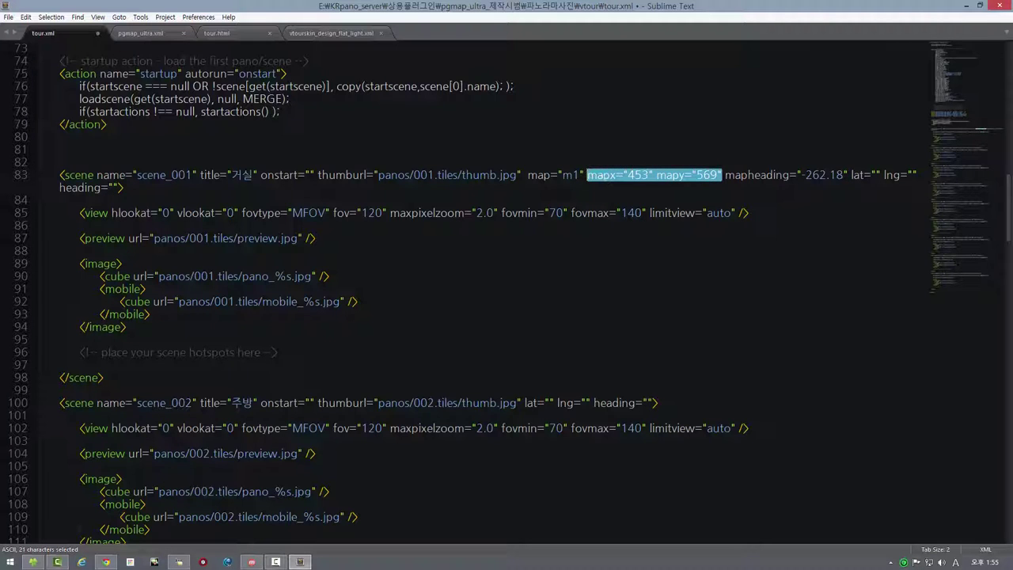
pyautogui.moveTo(849, 175); pyautogui.dragTo(725, 175)
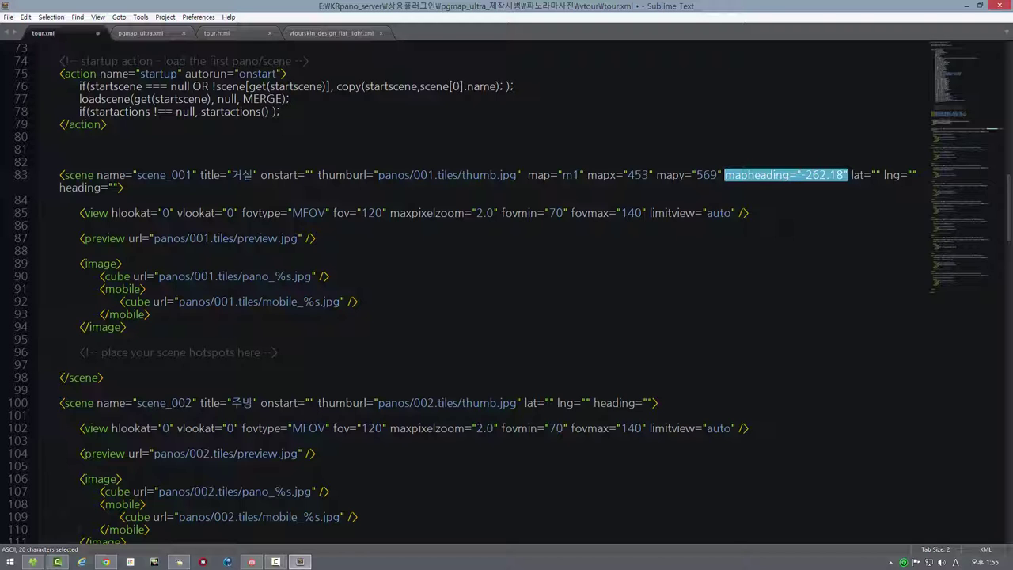
pyautogui.scroll(-7, 458, 293)
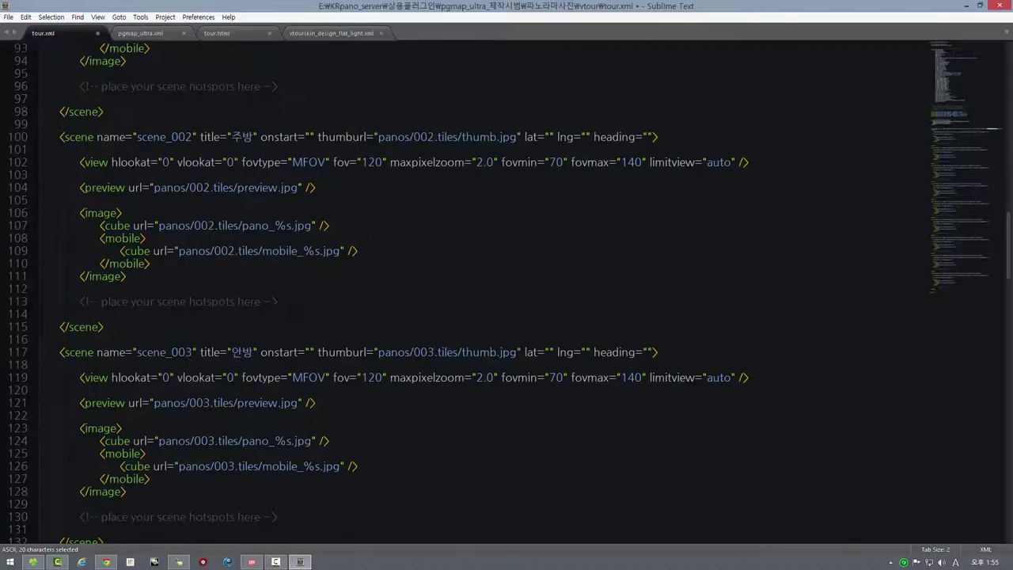
pyautogui.scroll(3, 457, 293)
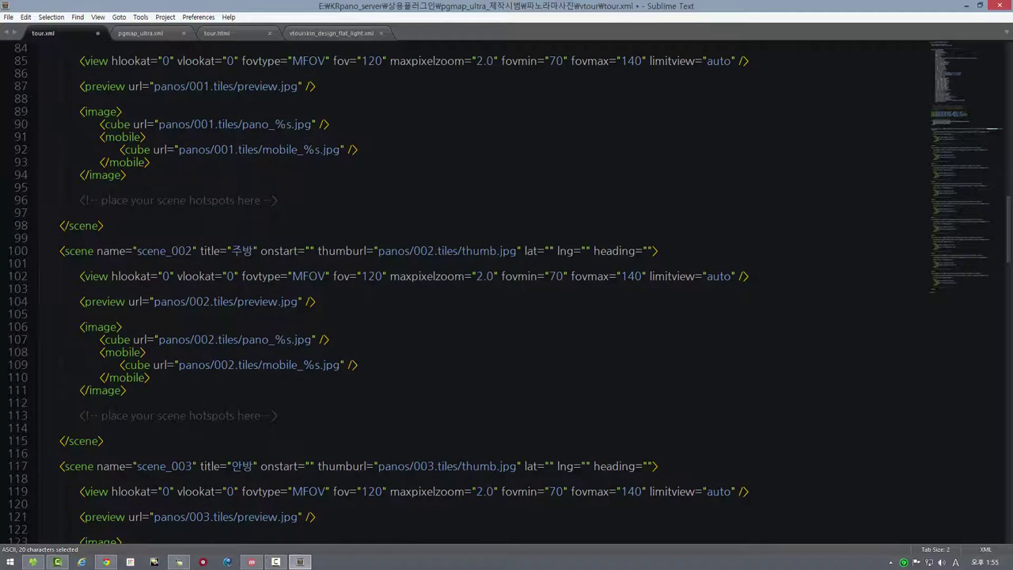
pyautogui.scroll(4, 458, 293)
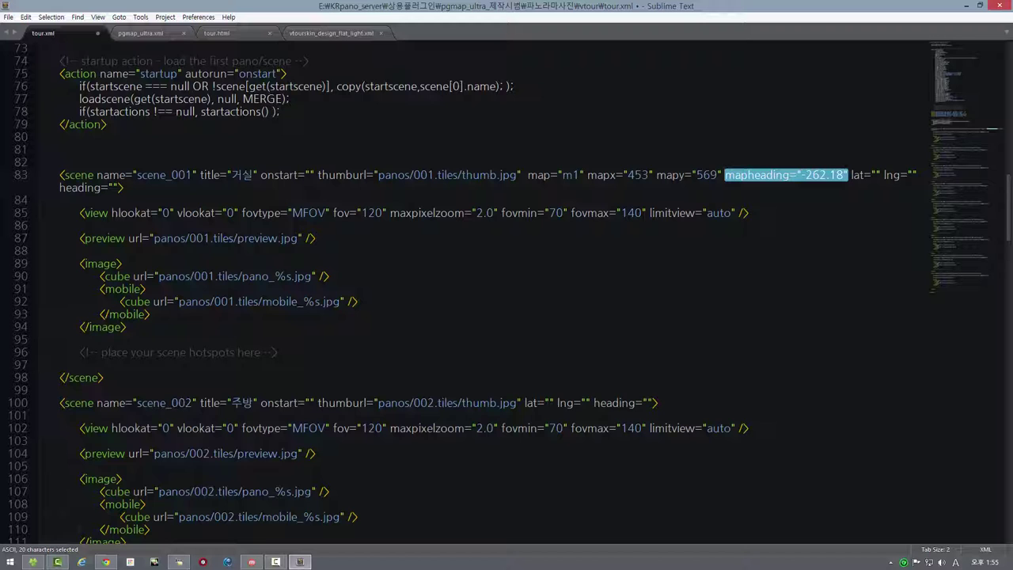
pyautogui.click(8, 19)
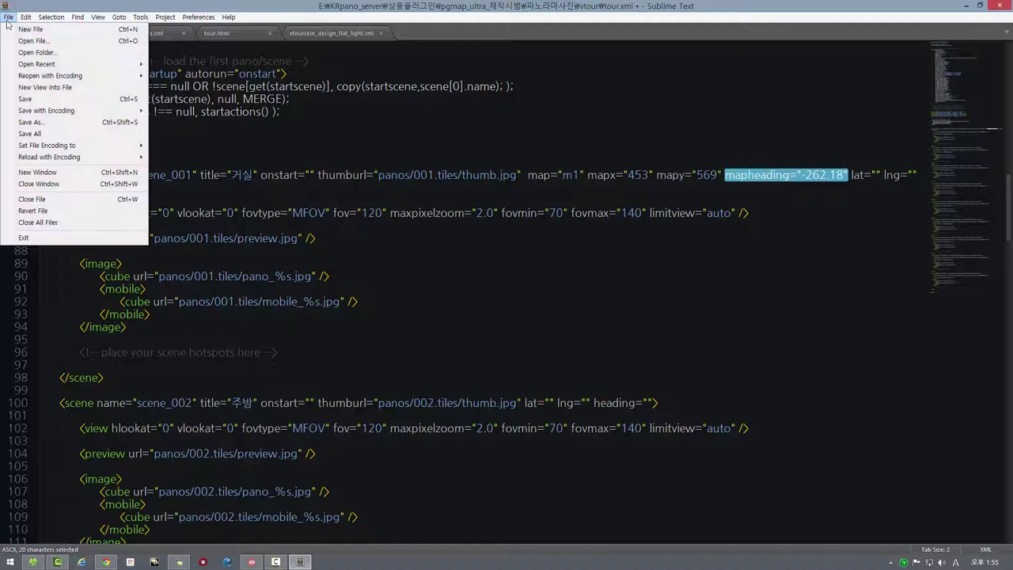
pyautogui.click(21, 100)
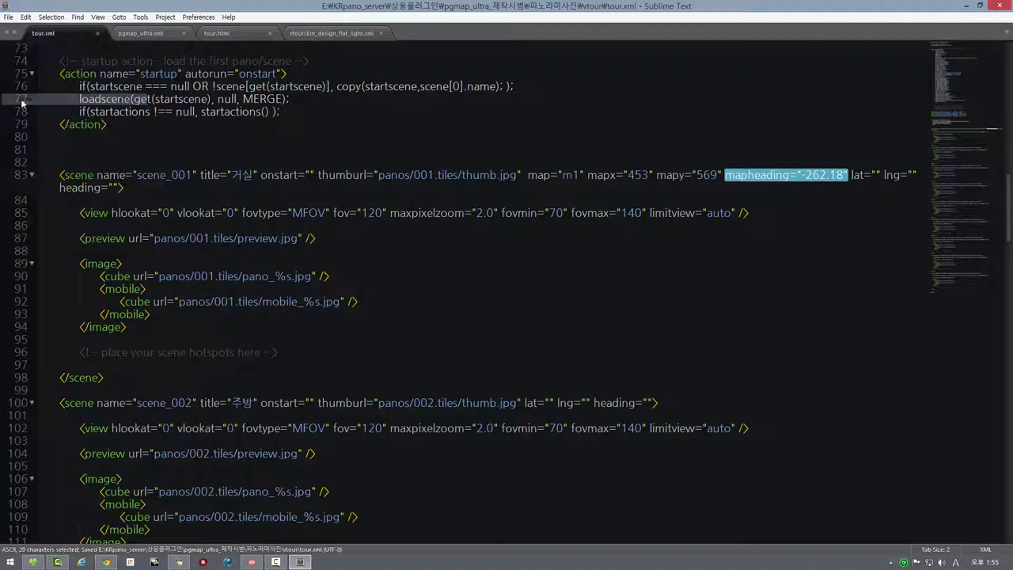
# - Switch to Chrome, reload the tour, and look around the living room to check the radar direction on the minimap
pyautogui.click(105, 562)
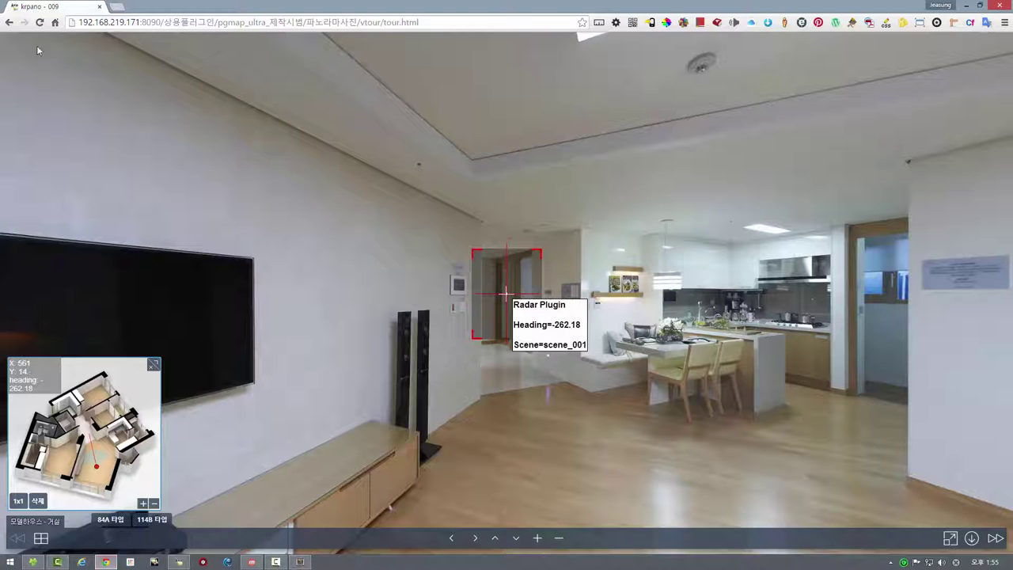
pyautogui.click(40, 22)
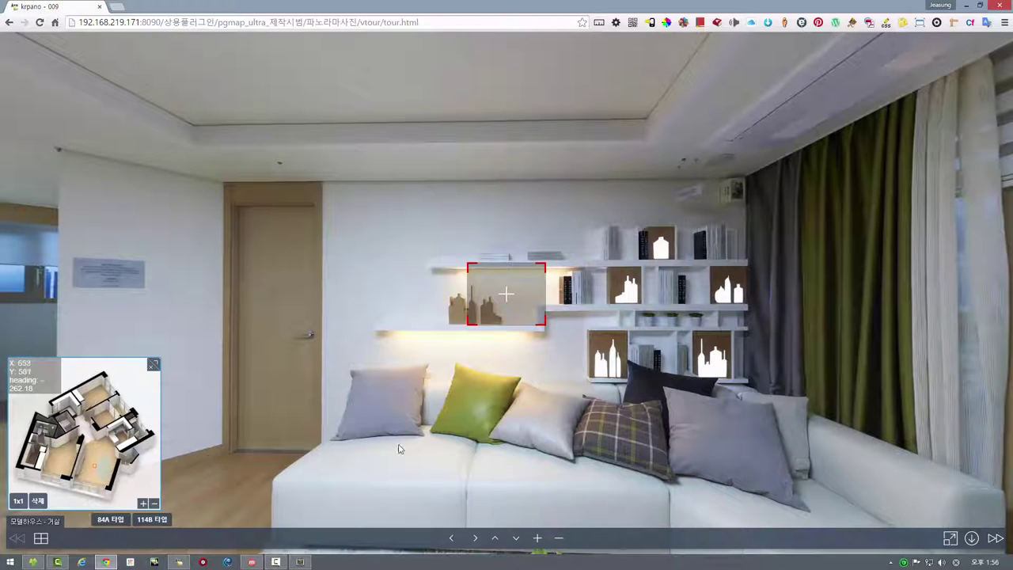
pyautogui.moveTo(511, 427); pyautogui.dragTo(629, 393)
pyautogui.moveTo(508, 405); pyautogui.dragTo(676, 455)
pyautogui.moveTo(454, 422); pyautogui.dragTo(477, 433)
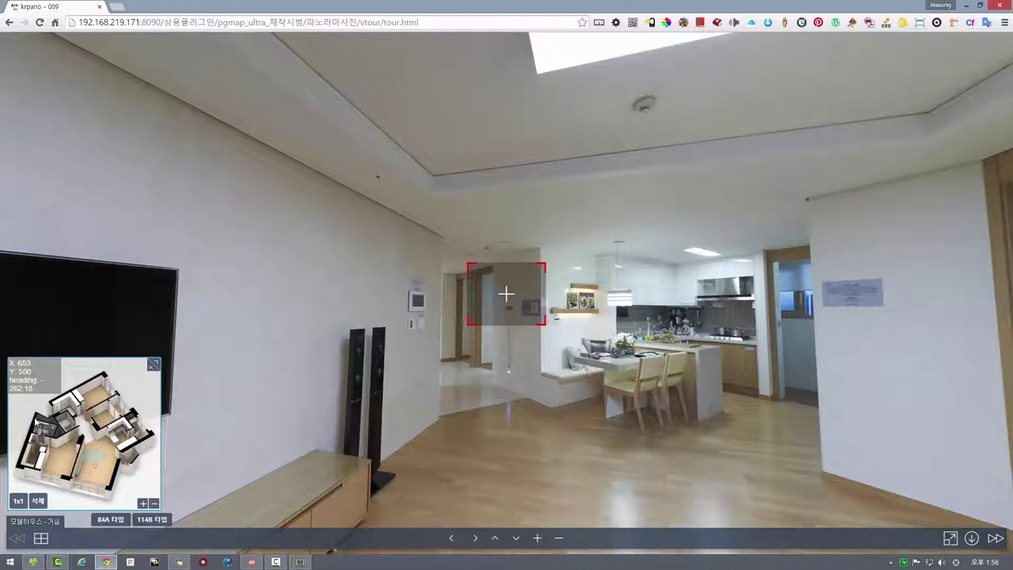
# - Enlarge the minimap and load the 주방 (kitchen) scene from the thumbnails, looking down at its floor
pyautogui.moveTo(156, 360); pyautogui.dragTo(311, 216)
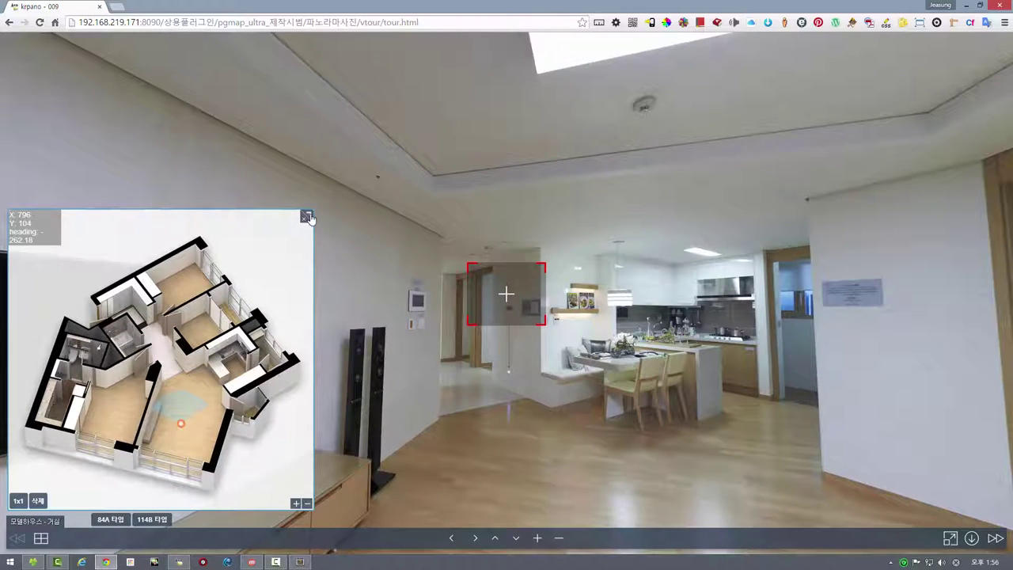
pyautogui.moveTo(310, 217); pyautogui.dragTo(266, 266)
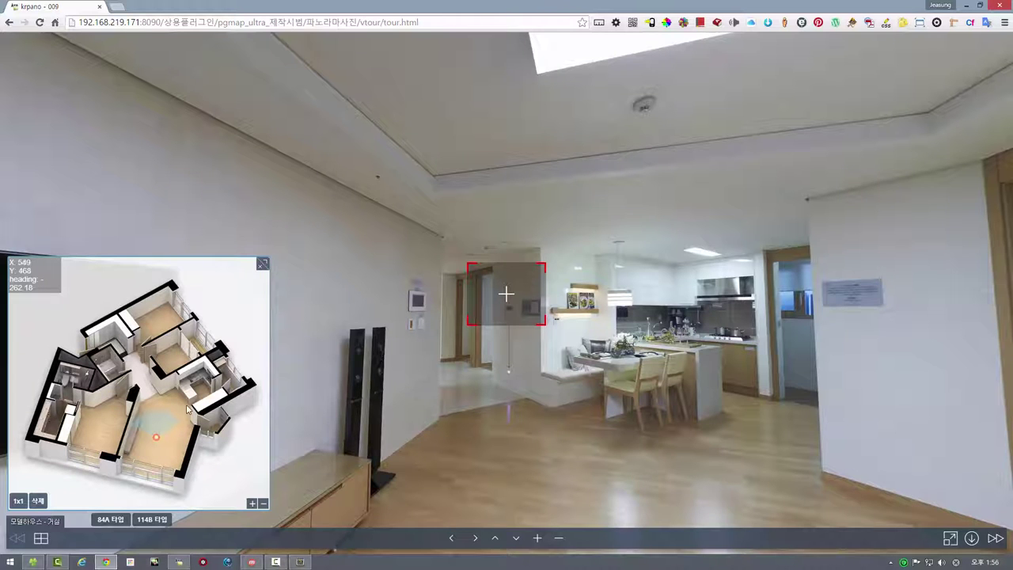
pyautogui.click(41, 538)
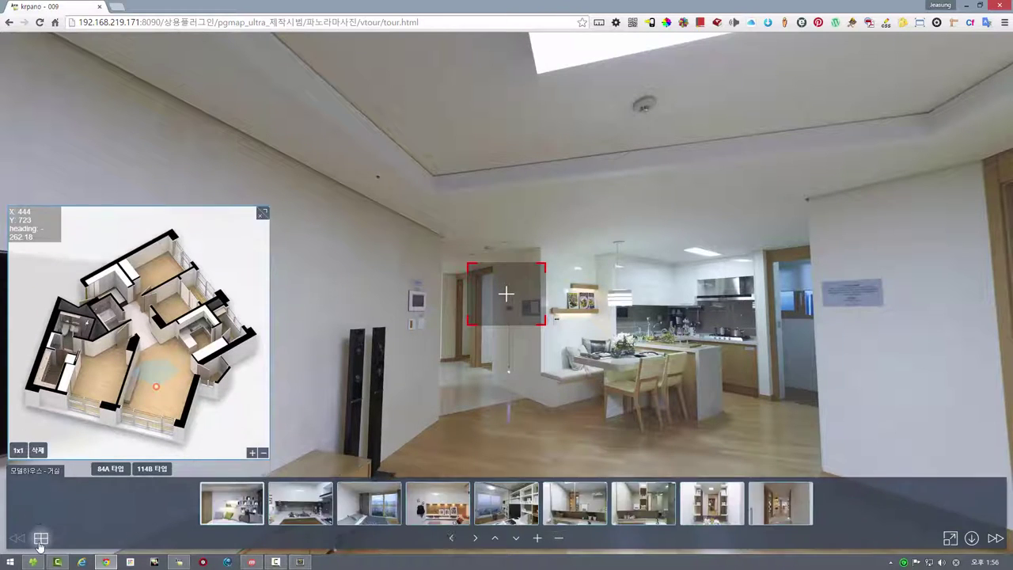
pyautogui.click(303, 503)
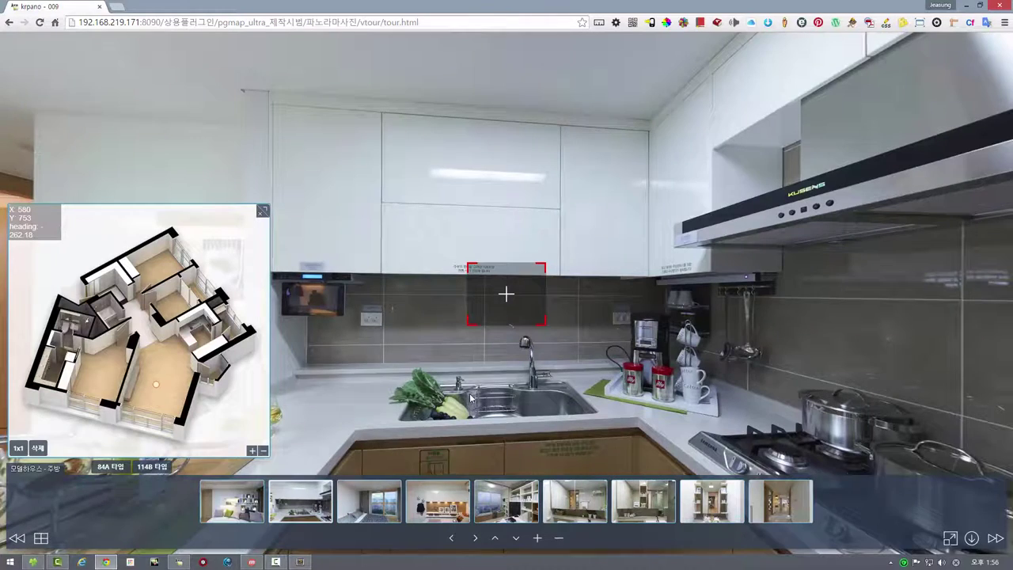
pyautogui.moveTo(471, 400); pyautogui.dragTo(644, 118)
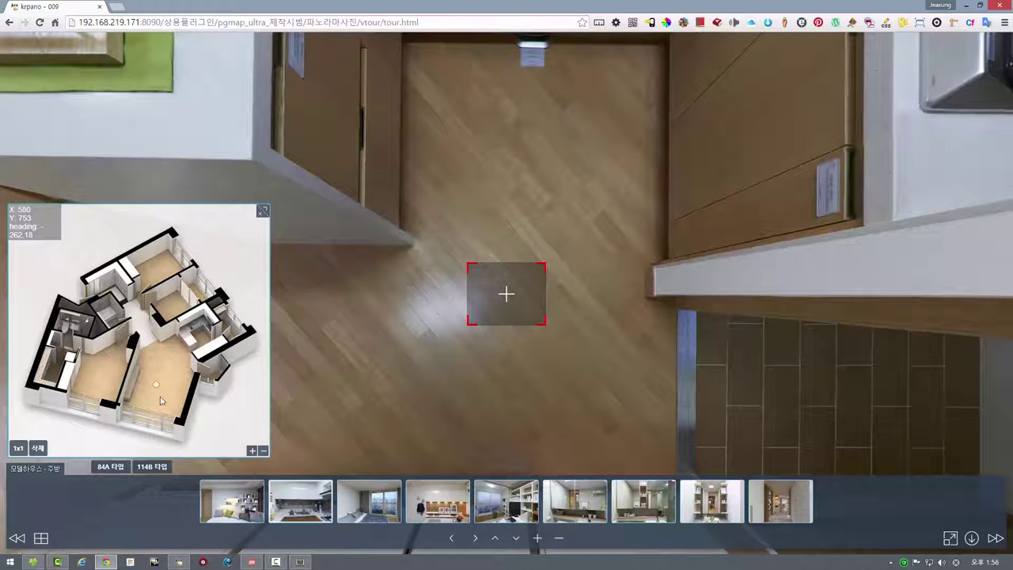
# - Place trial spots in the minimap's rooms, delete them, and leave a single spot in the kitchen
pyautogui.click(206, 343)
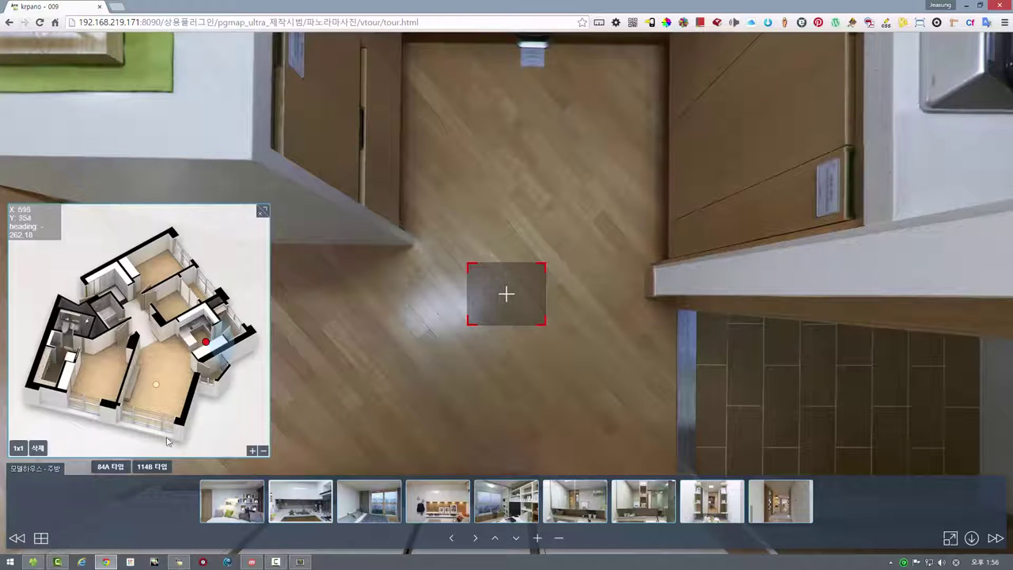
pyautogui.click(41, 452)
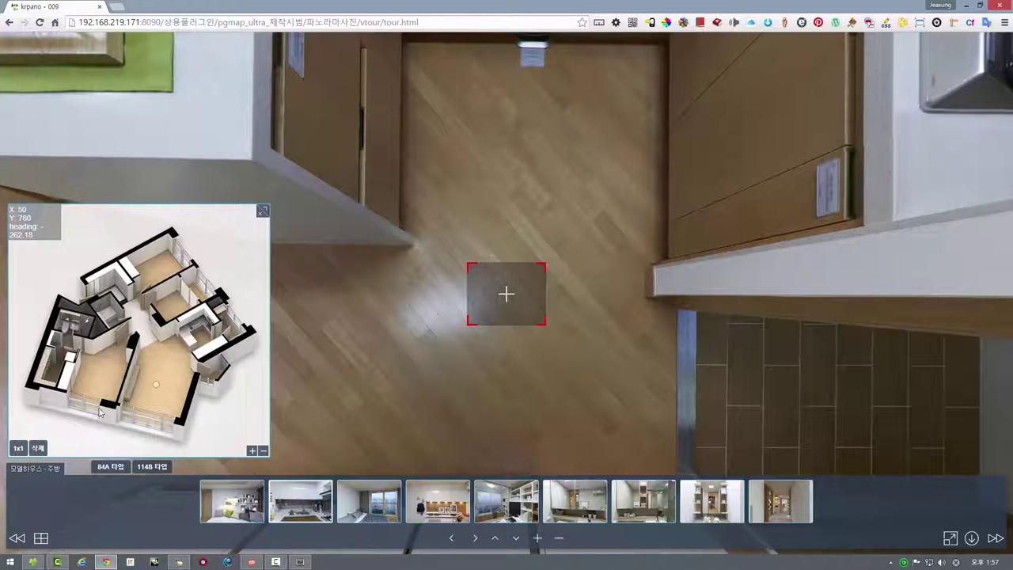
pyautogui.click(202, 334)
pyautogui.click(170, 300)
pyautogui.click(148, 268)
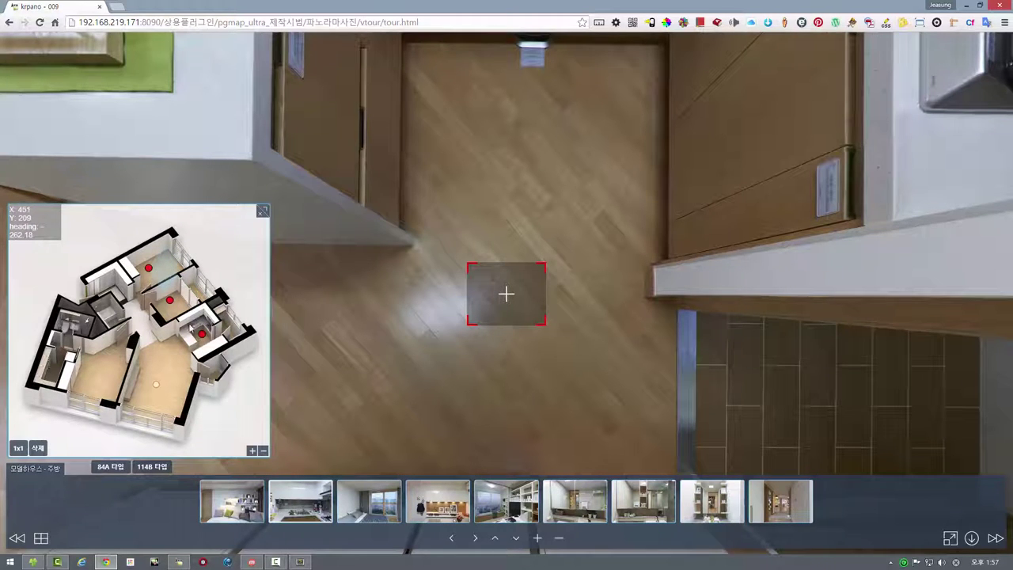
pyautogui.click(36, 452)
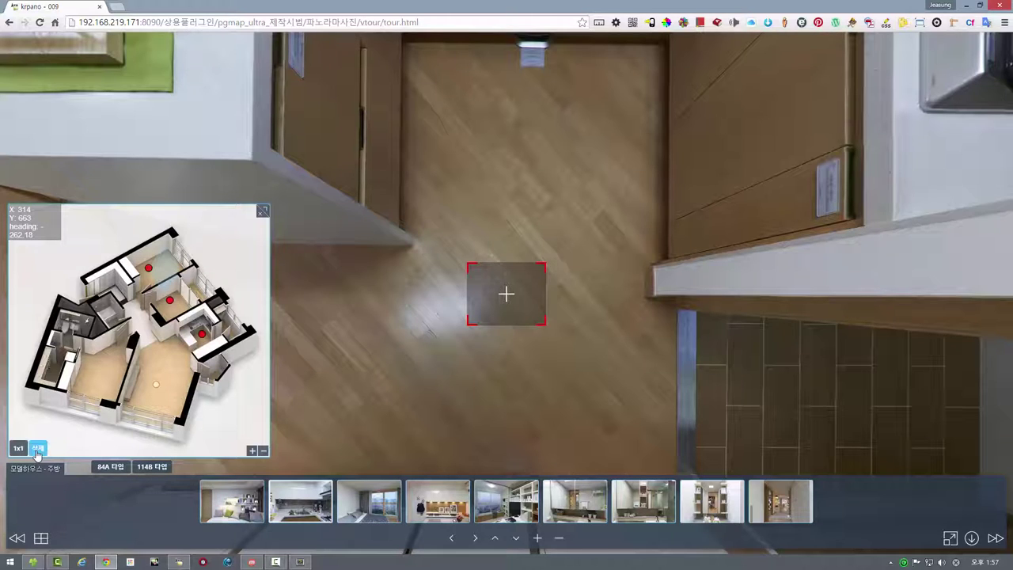
pyautogui.click(36, 451)
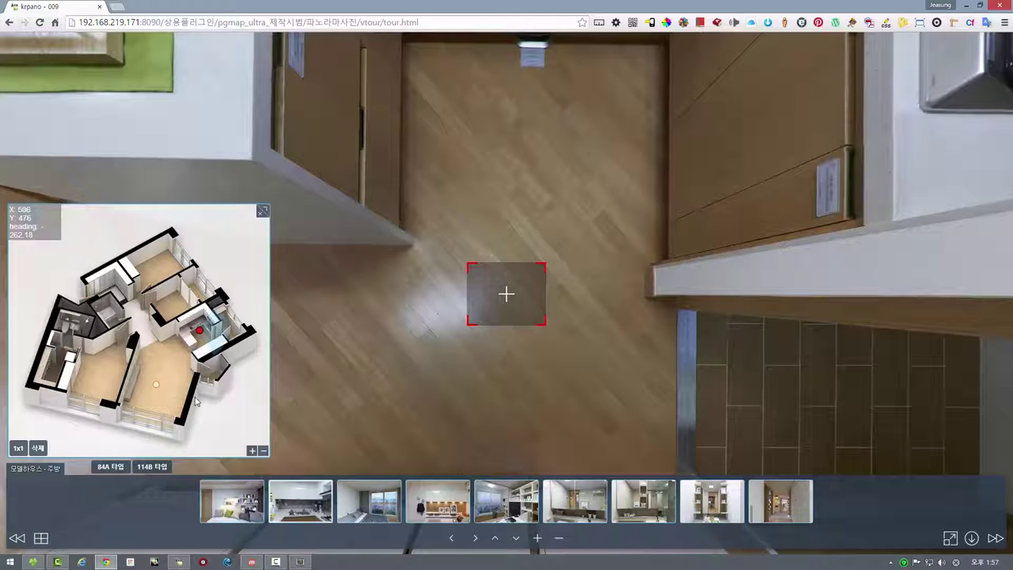
pyautogui.click(204, 342)
pyautogui.click(172, 307)
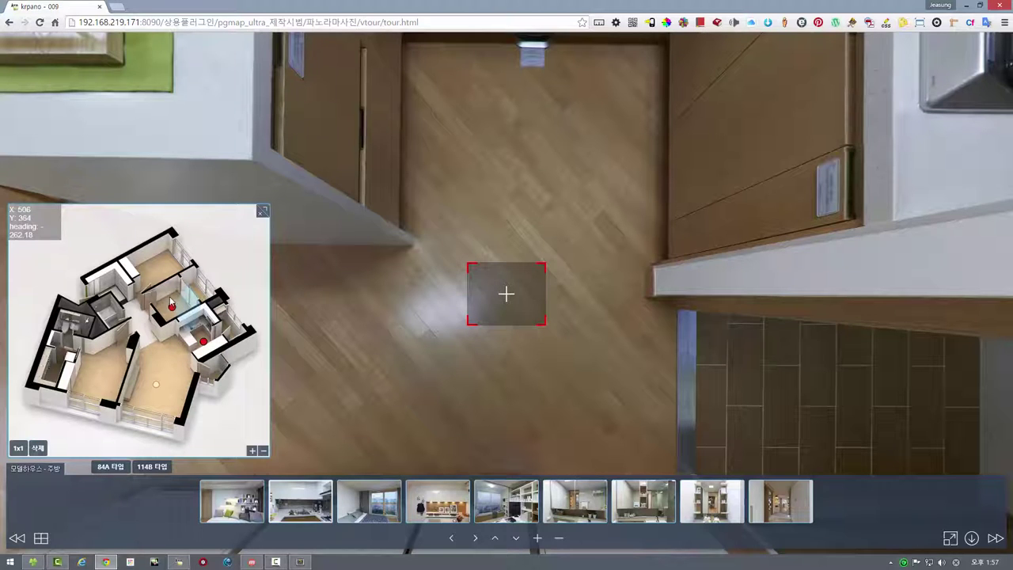
pyautogui.click(40, 450)
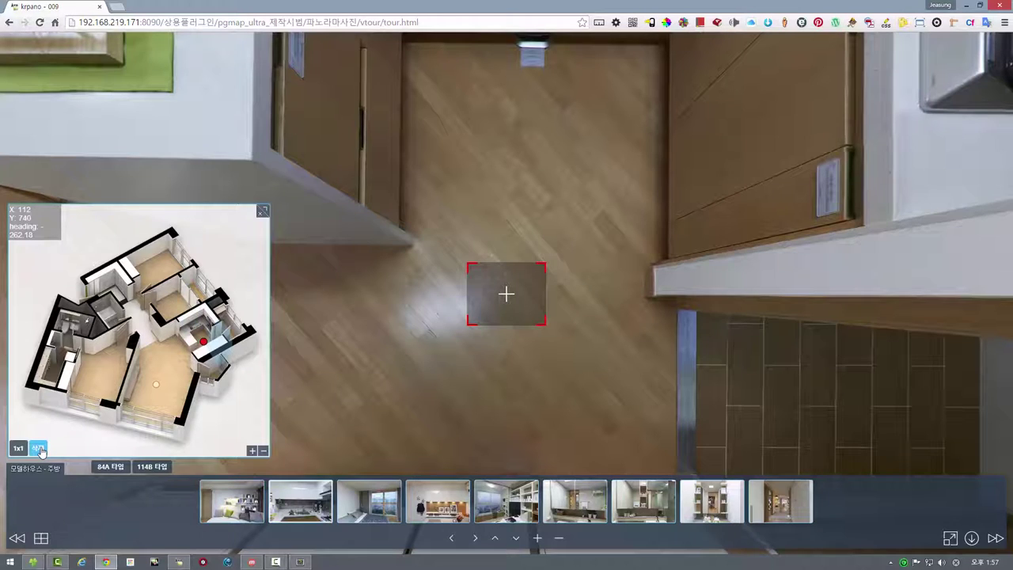
pyautogui.click(40, 449)
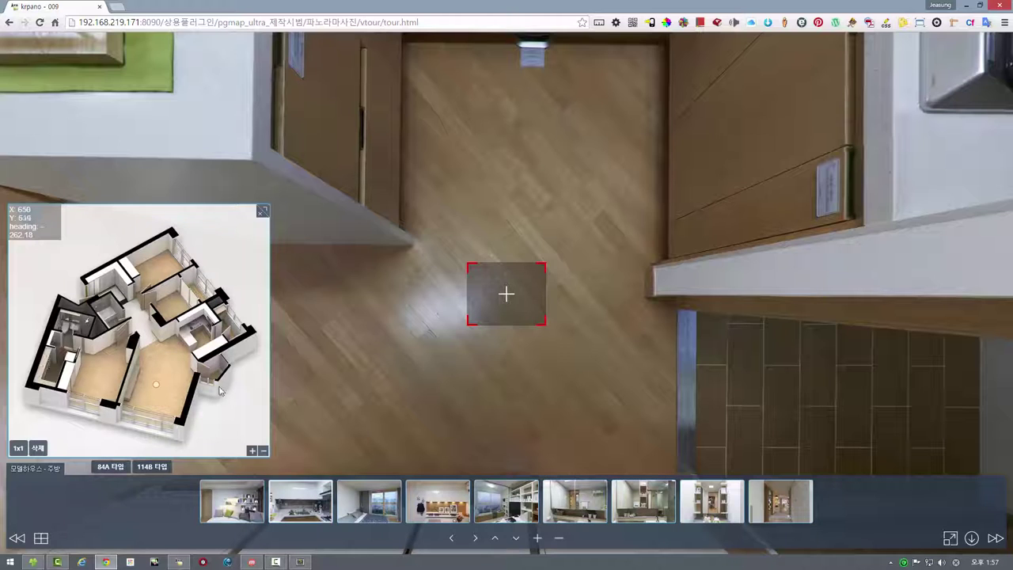
pyautogui.click(205, 345)
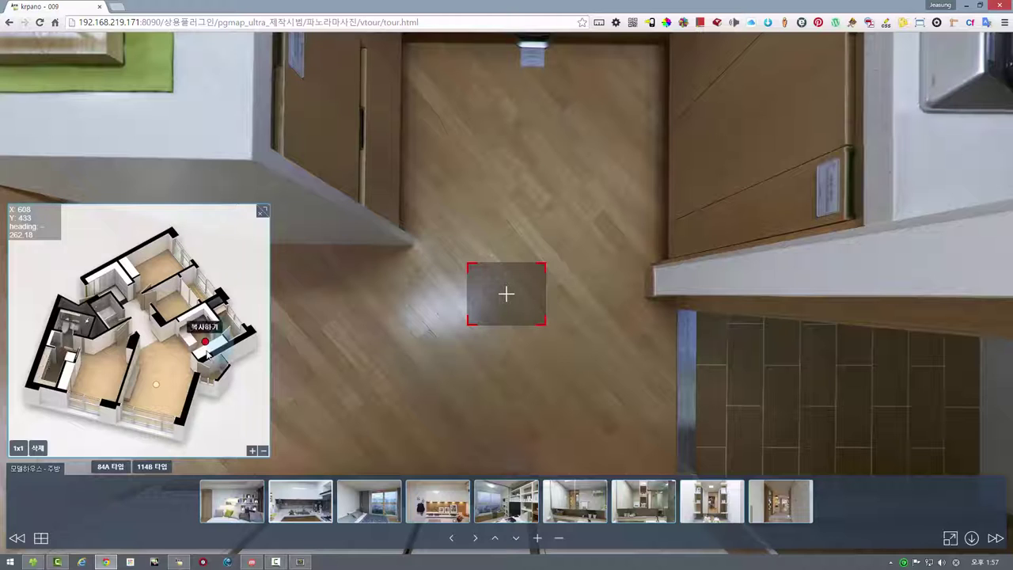
pyautogui.click(38, 449)
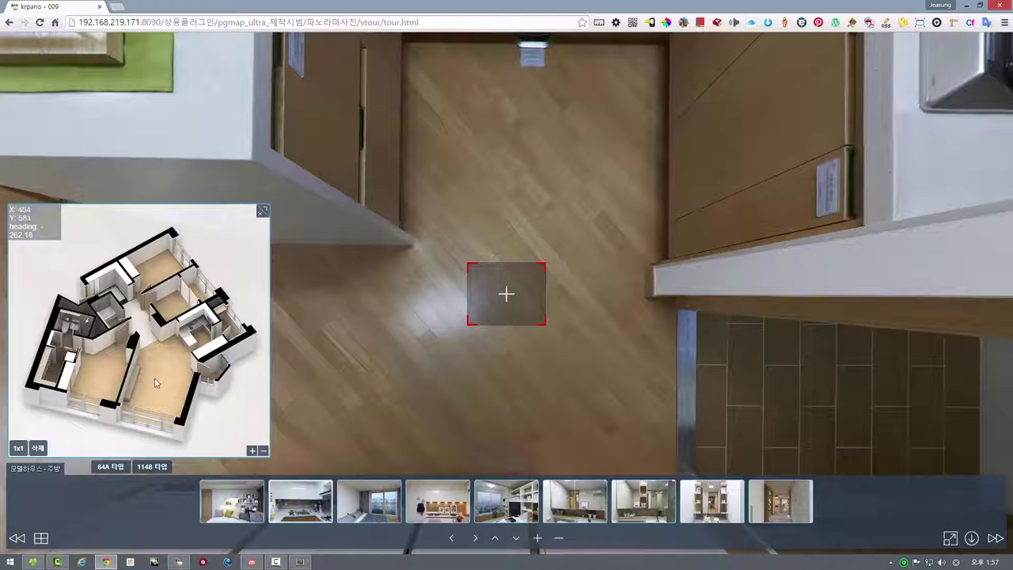
# - Place the kitchen spot on the minimap, edit its radar heading to -27.50 facing the living-room TV, and copy its map attributes
pyautogui.click(204, 341)
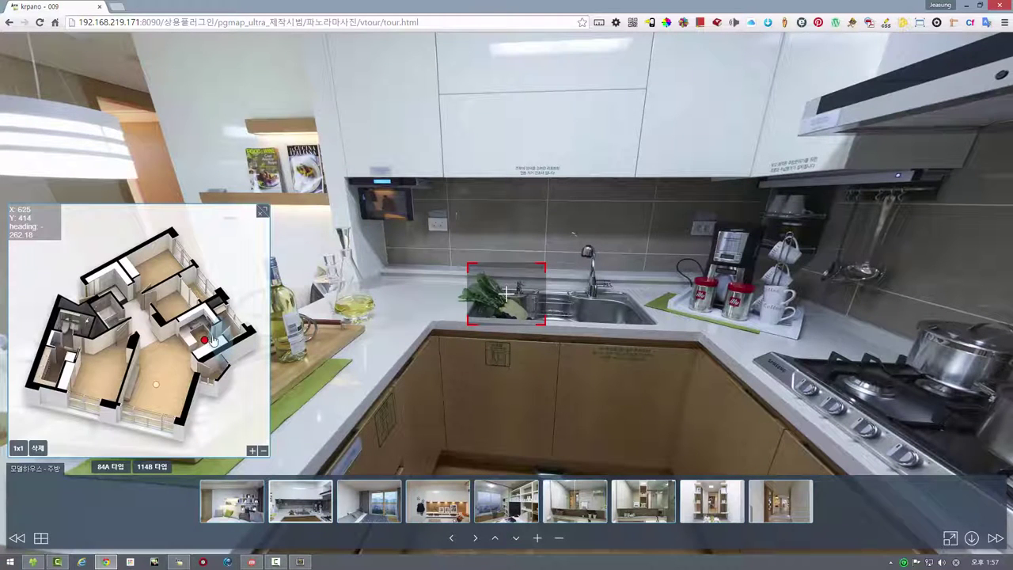
pyautogui.rightClick(221, 335)
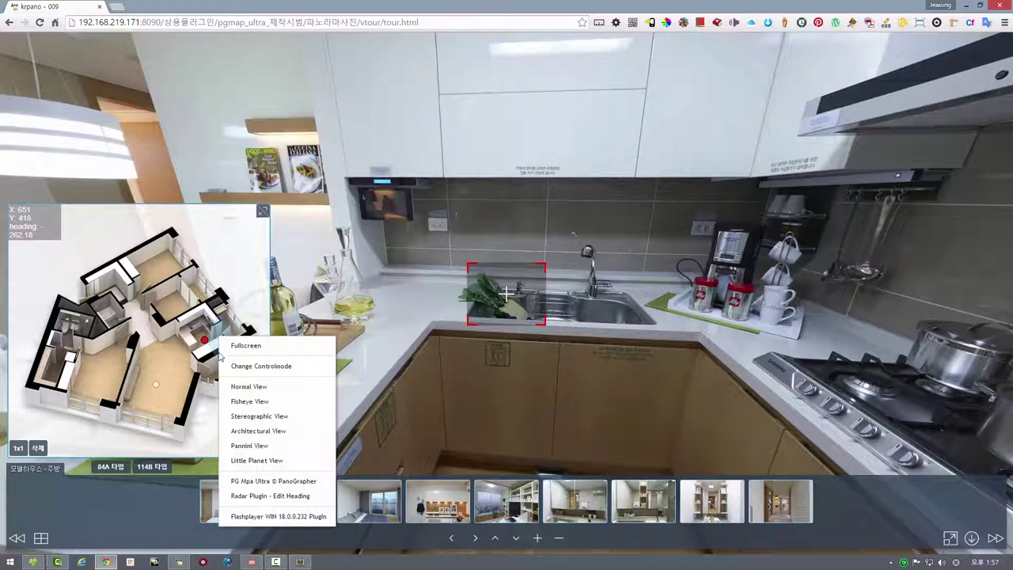
pyautogui.click(262, 496)
pyautogui.moveTo(471, 373); pyautogui.dragTo(655, 411)
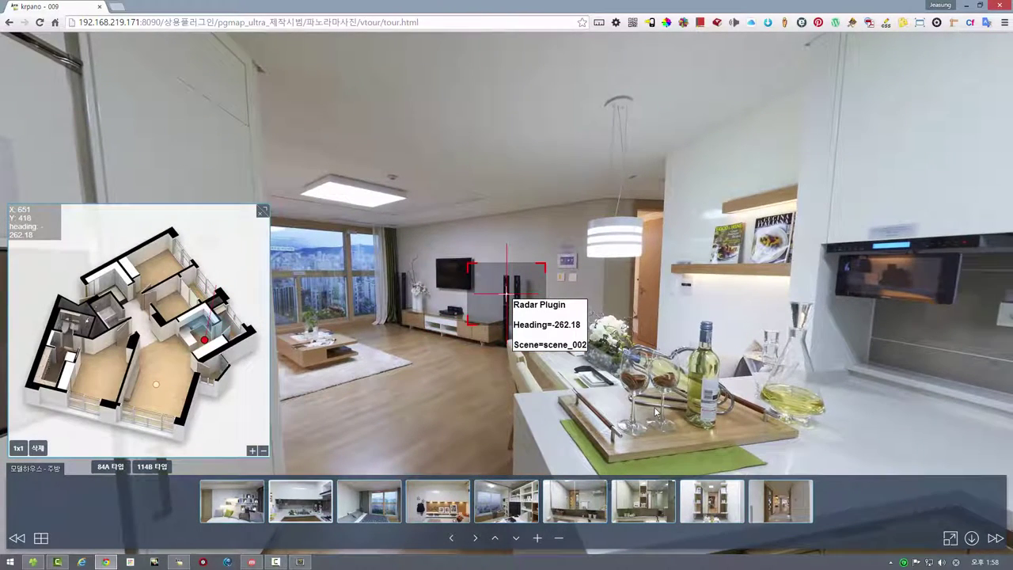
pyautogui.moveTo(468, 410); pyautogui.dragTo(518, 432)
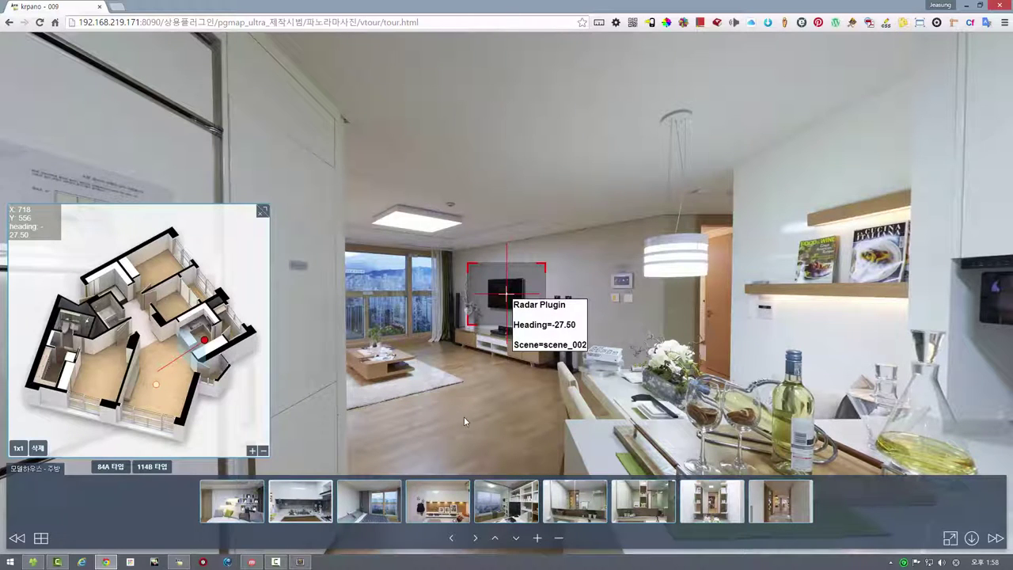
pyautogui.click(204, 341)
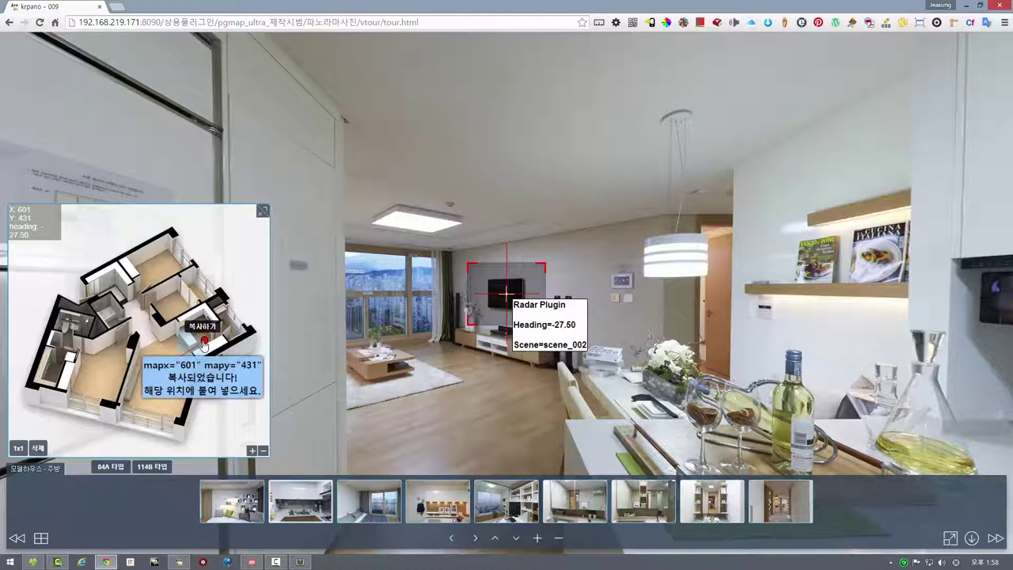
# - Switch to Sublime Text and place the text cursor just before the lat attribute in the scene_002 tag of tour.xml
pyautogui.click(300, 562)
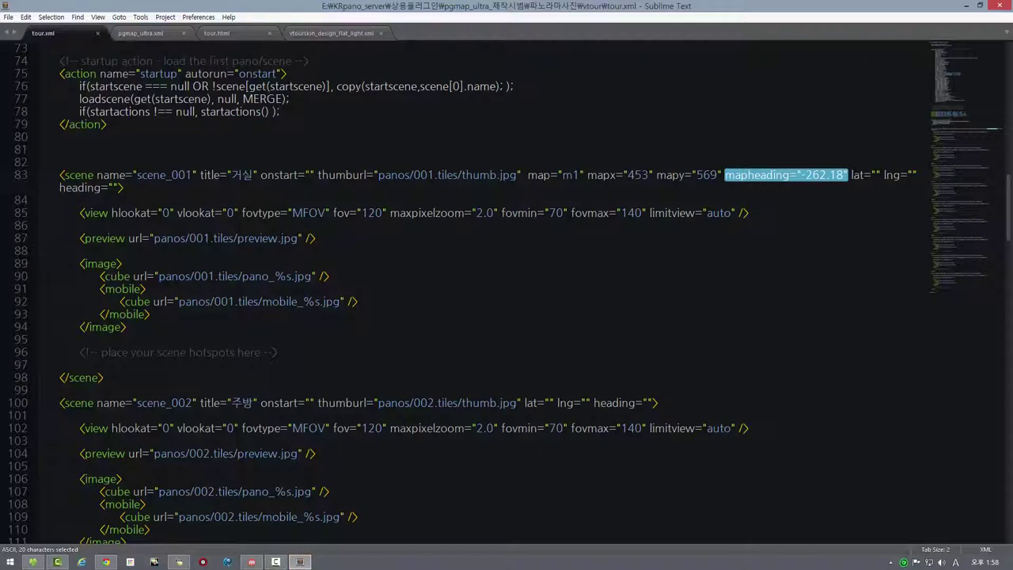
pyautogui.scroll(-1, 458, 293)
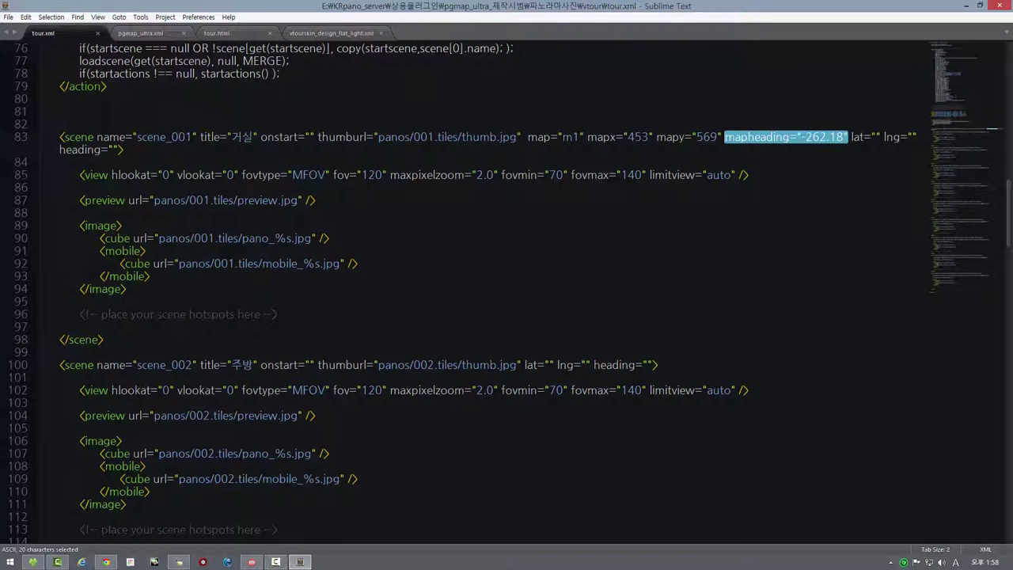
pyautogui.click(523, 365)
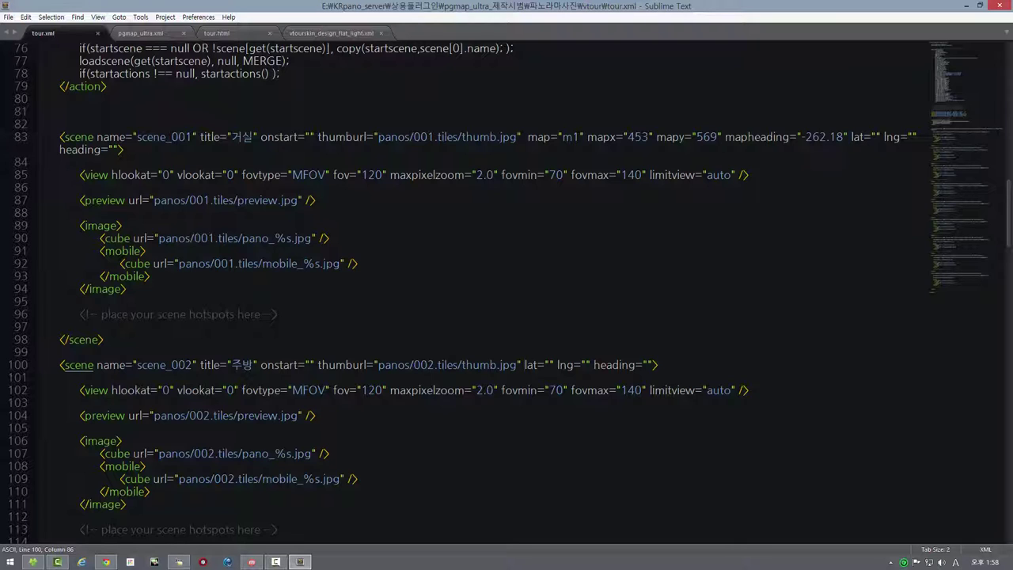
# - Try inserting map="m1" mapx="601" mapy="431" mapheading="-27.50" before lat in the scene_002 tag, check the surrounding spaces, and undo the insertion
pyautogui.write('map="m1" mapx="601" mapy="431" mapheading="-27.50"')
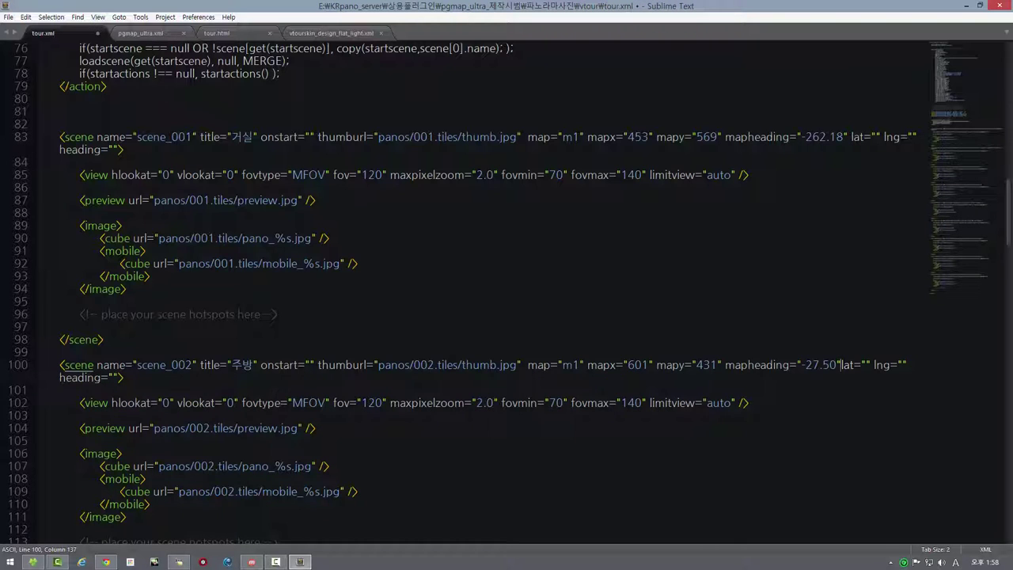
pyautogui.hotkey('ctrl', 'z')
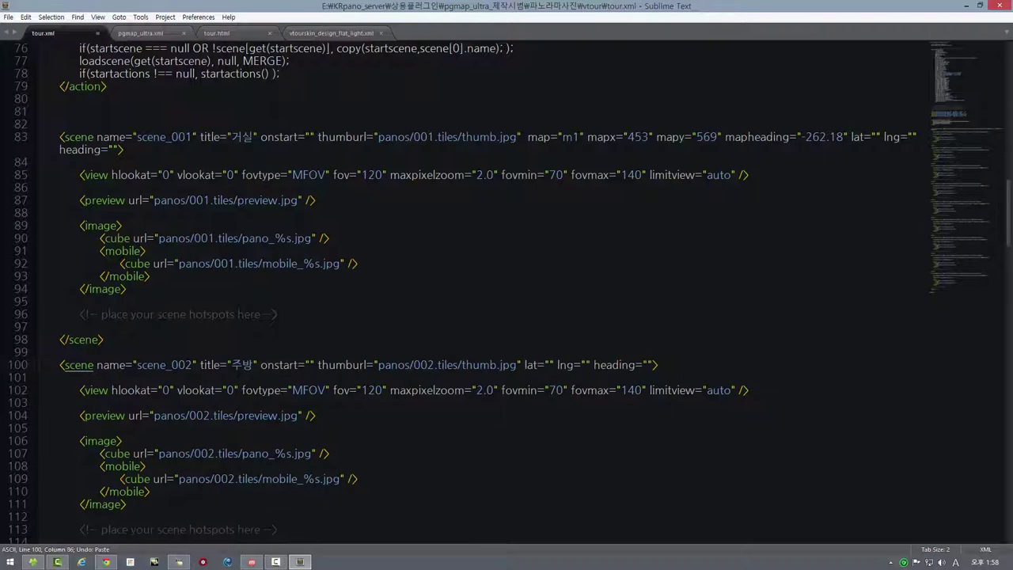
pyautogui.write('map="m1" mapx="601" mapy="431" mapheading="-27.50"')
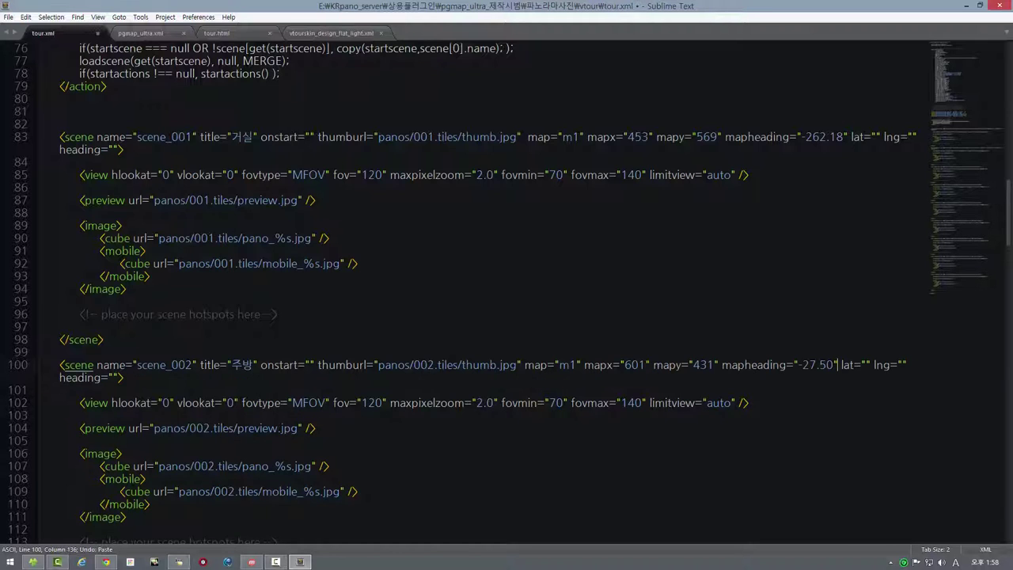
pyautogui.moveTo(520, 365); pyautogui.dragTo(524, 365)
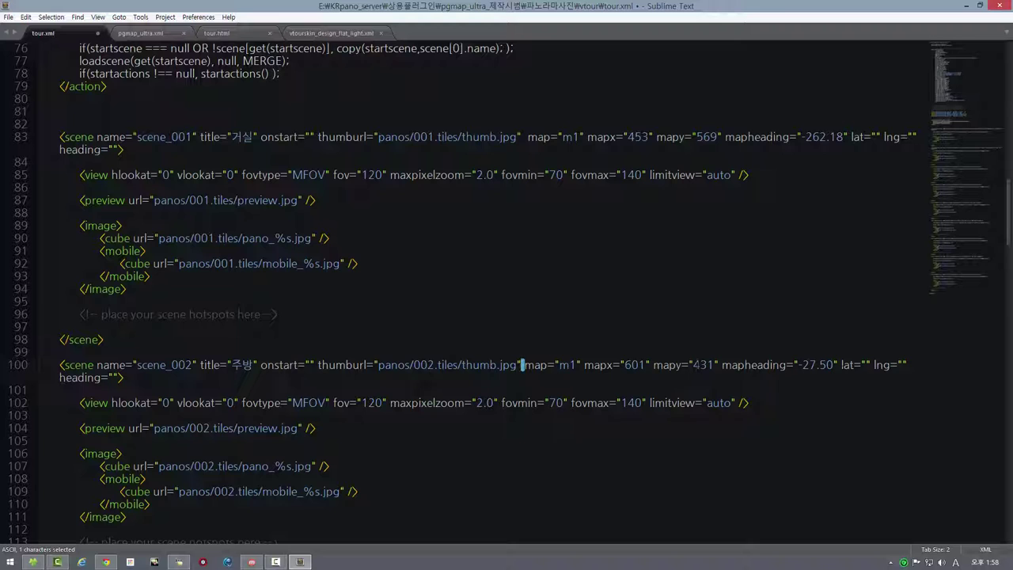
pyautogui.moveTo(836, 365); pyautogui.dragTo(841, 365)
pyautogui.click(841, 366)
pyautogui.hotkey('ctrl', 'z')
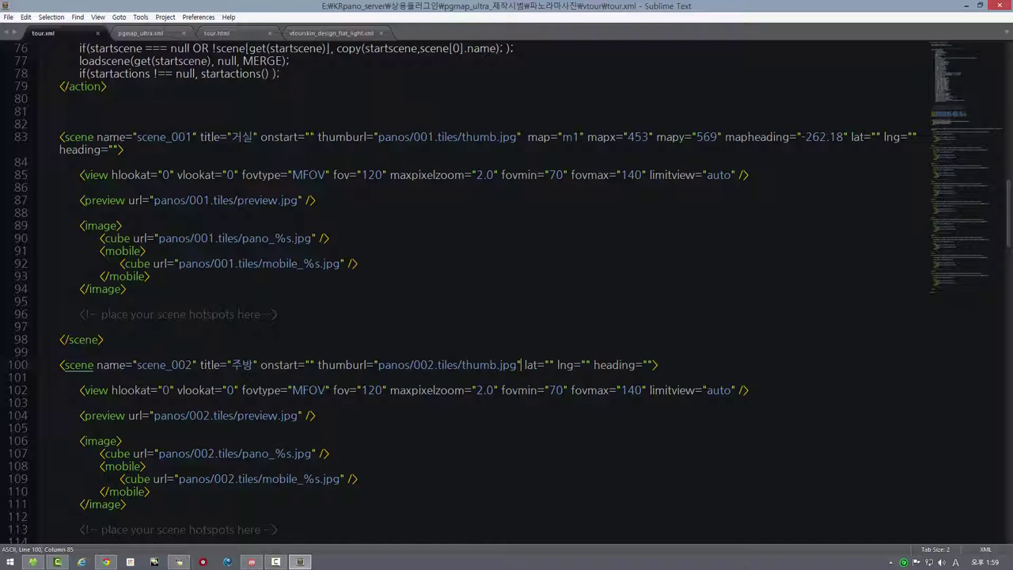
# - Add map="m1" mapx="601" mapy="431" mapheading="-27.50" to the scene_002 tag after its thumburl attribute
pyautogui.write('map="m1" mapx="601" mapy="431" mapheading="-27.50"')
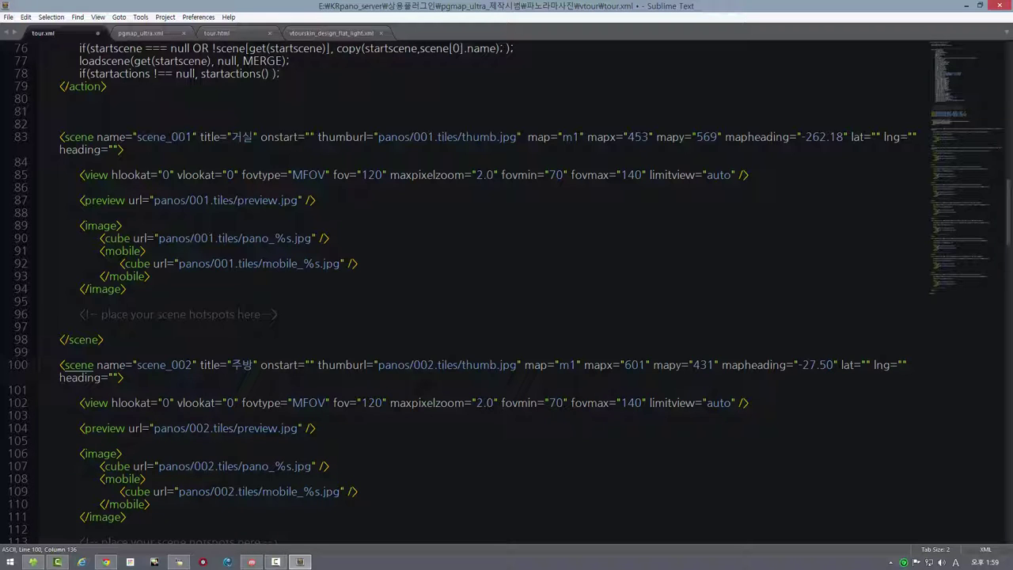
pyautogui.scroll(-6, 507, 290)
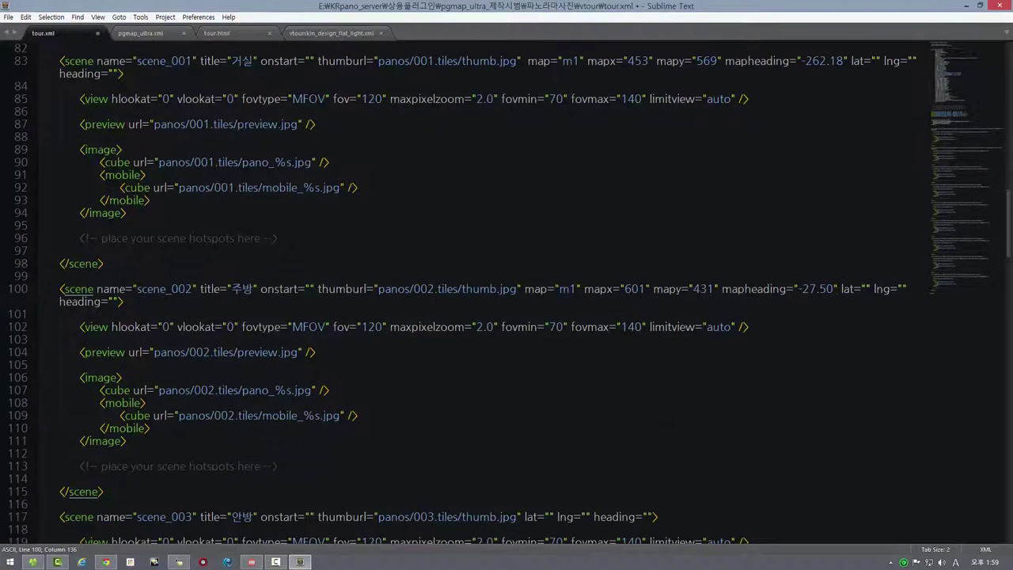
pyautogui.scroll(-2, 506, 289)
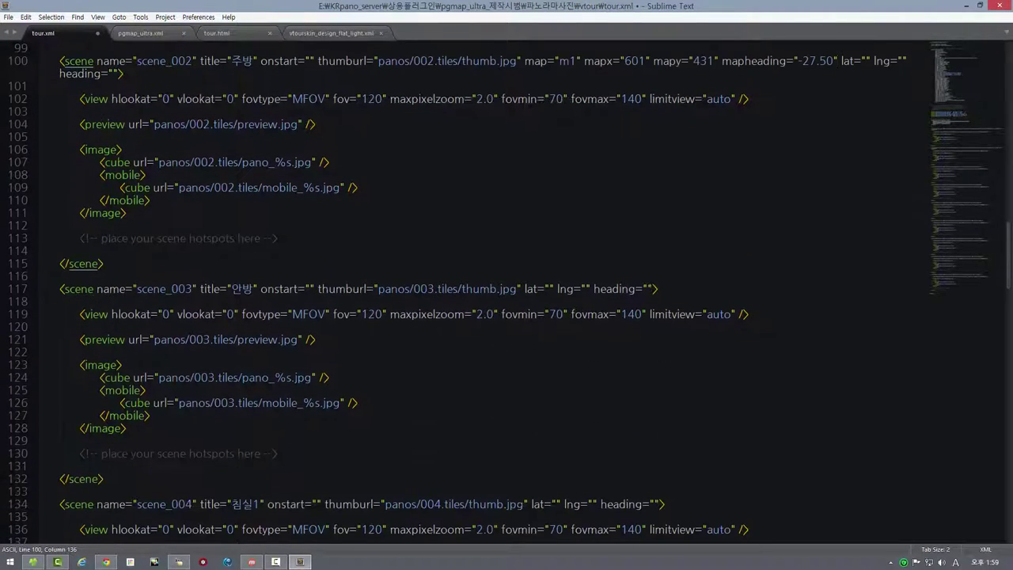
# - Switch to the tour in Chrome, open the 안방 panorama and place a point in the master bedroom on the floor plan
pyautogui.click(106, 562)
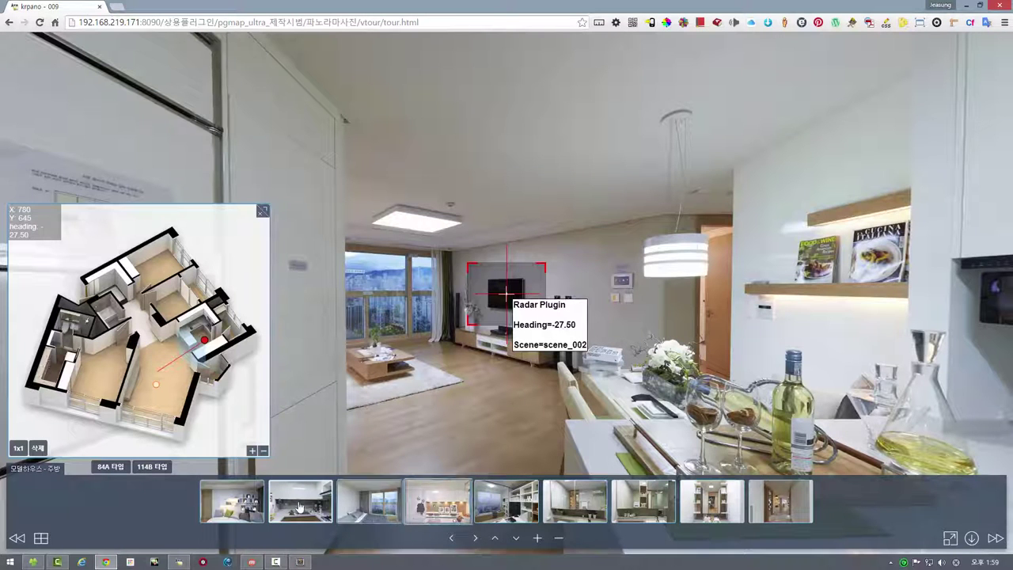
pyautogui.click(377, 502)
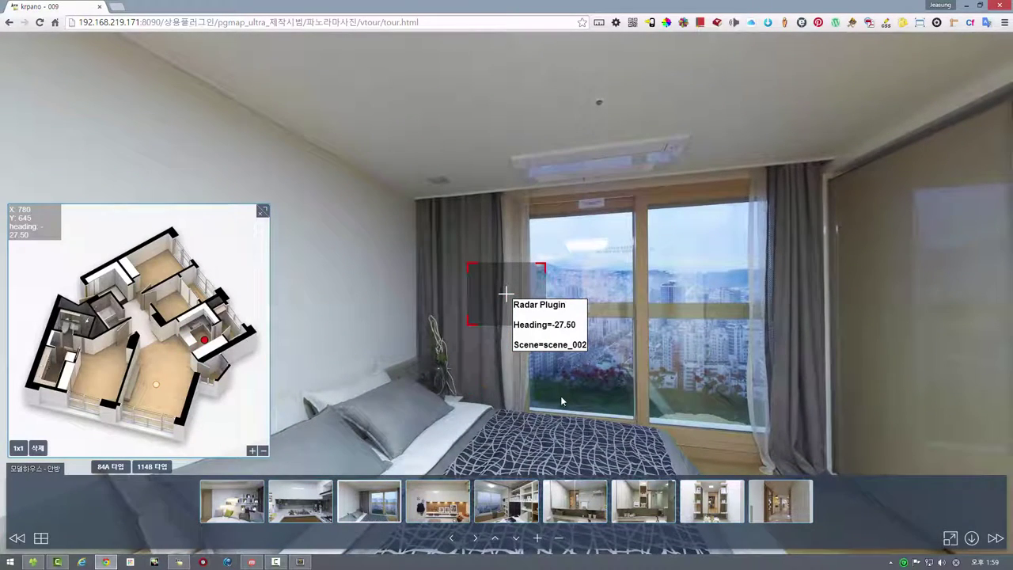
pyautogui.moveTo(511, 399); pyautogui.dragTo(644, 291)
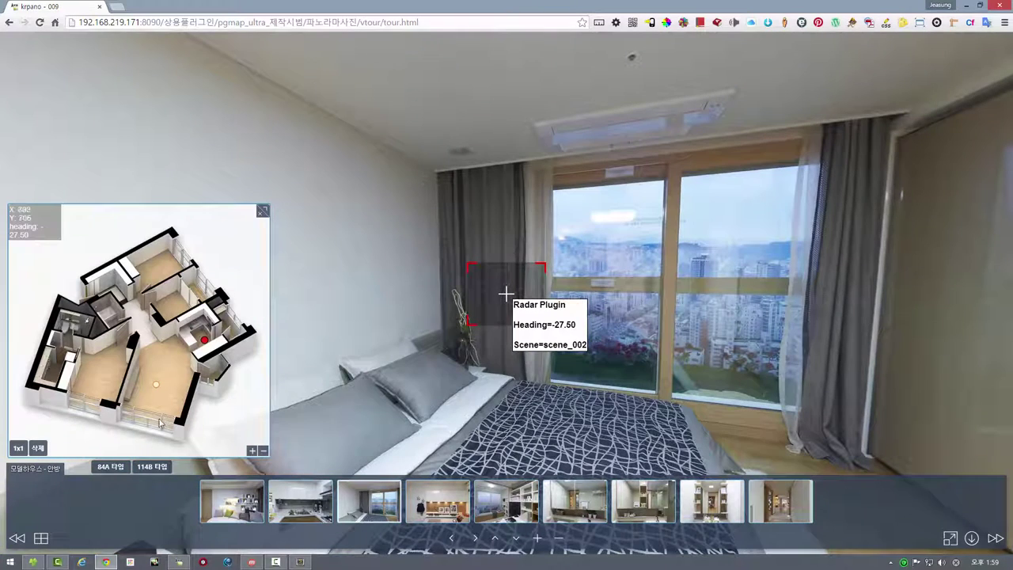
pyautogui.click(101, 375)
# - Face the 안방 panorama toward the doorway, align its floor-plan radar to heading -177.92, and copy the point's map attributes
pyautogui.moveTo(439, 383); pyautogui.dragTo(914, 260)
pyautogui.moveTo(622, 179); pyautogui.dragTo(782, 133)
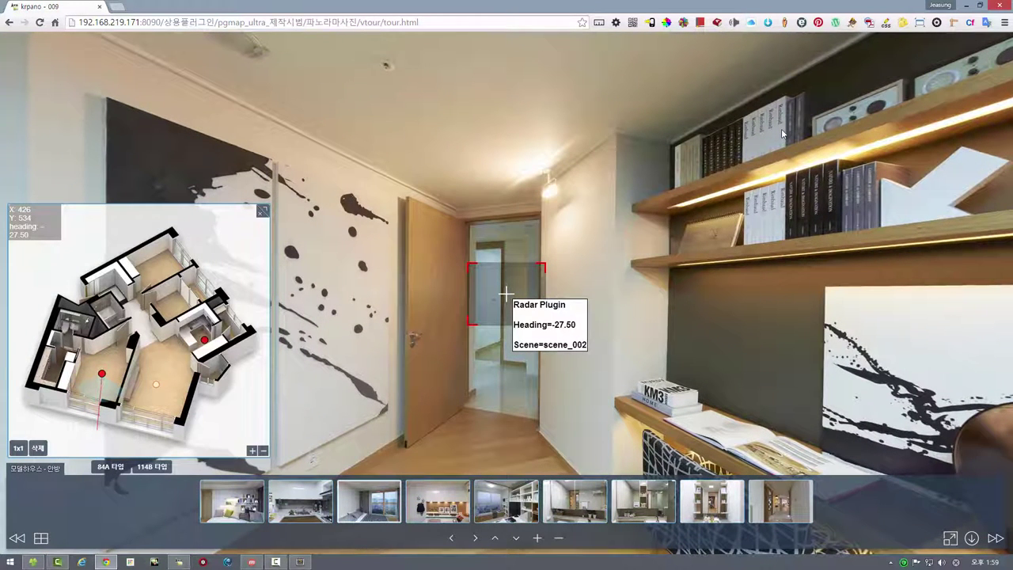
pyautogui.moveTo(781, 133); pyautogui.dragTo(791, 135)
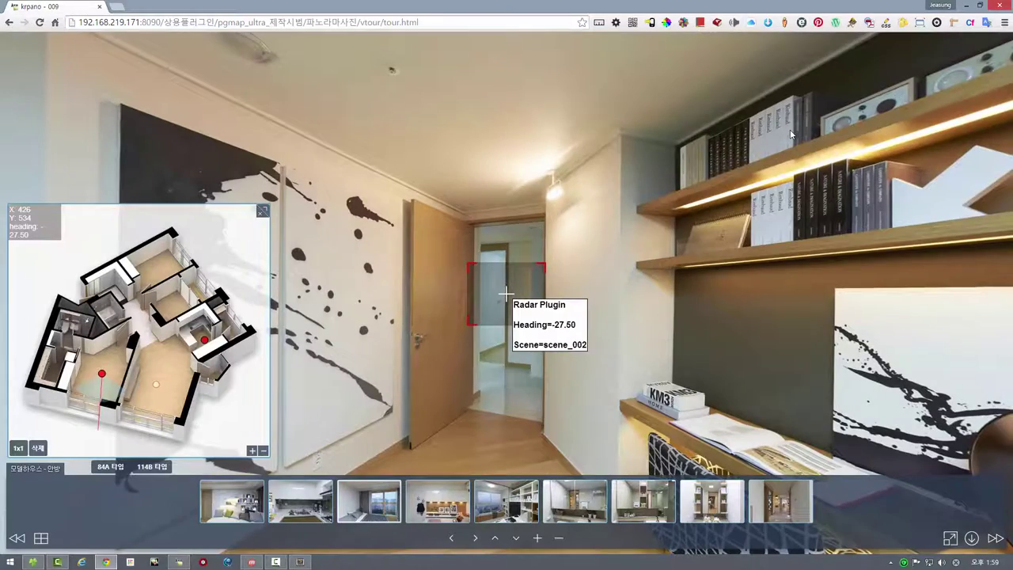
pyautogui.moveTo(522, 127); pyautogui.dragTo(624, 186)
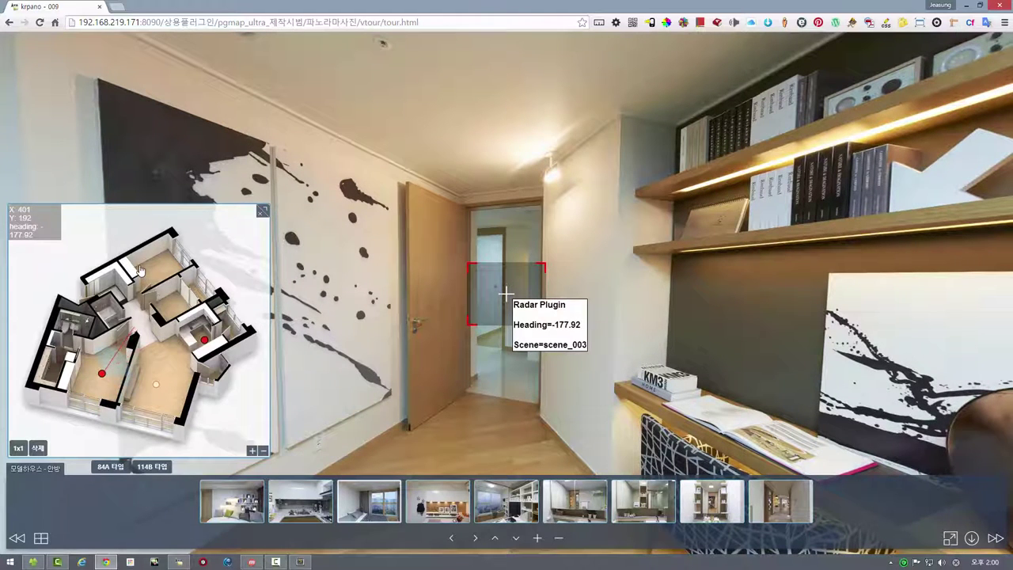
pyautogui.click(101, 376)
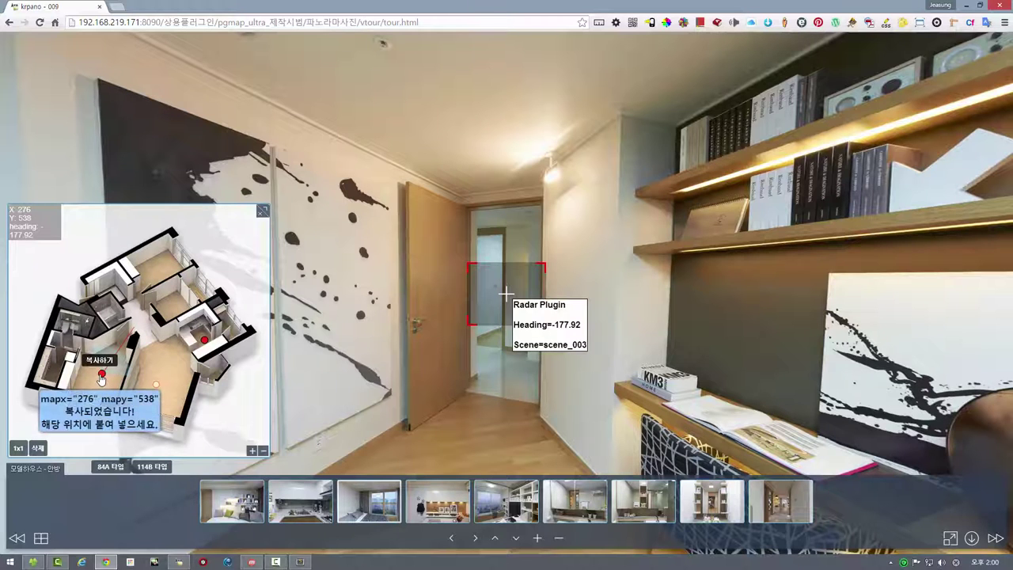
# - Switch to Sublime Text and add map="m1" mapx="276" mapy="538" mapheading="-177.92" to the scene_003 tag after thumburl
pyautogui.click(300, 562)
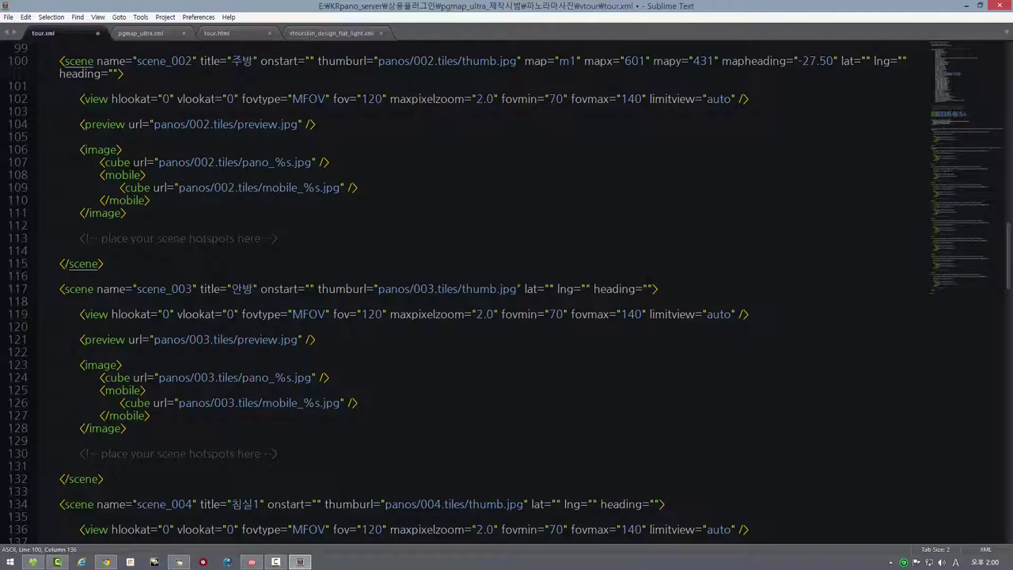
pyautogui.click(518, 289)
pyautogui.write('map="m1" mapx="276" mapy="538" mapheading="-177.92"')
pyautogui.scroll(-6, 456, 294)
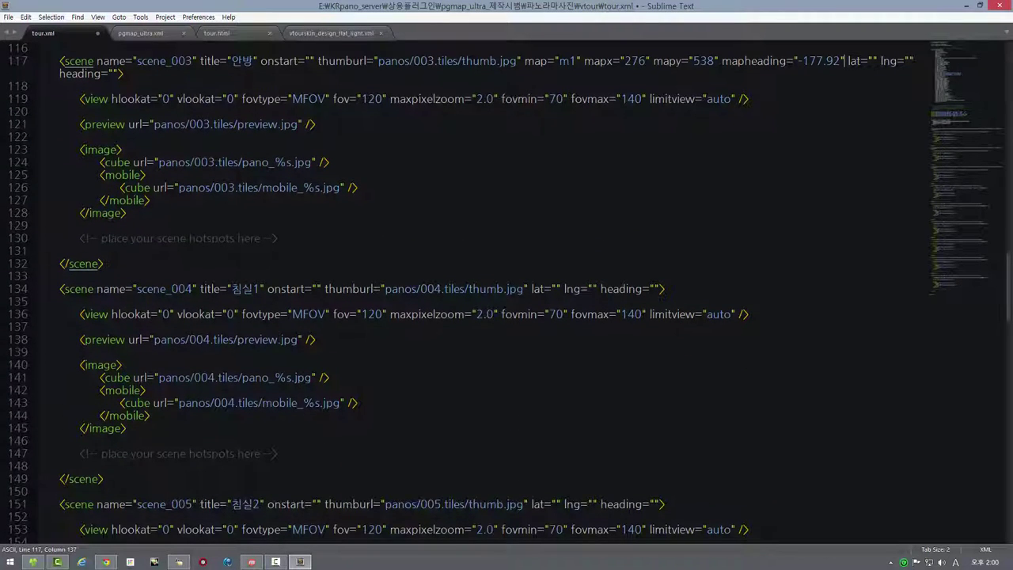
pyautogui.hotkey('ctrl', 's')
# - In Chrome, open the 침실1 panorama, place its point in the uppermost floor-plan room, align the radar to -123.05 and copy the map attributes
pyautogui.click(105, 562)
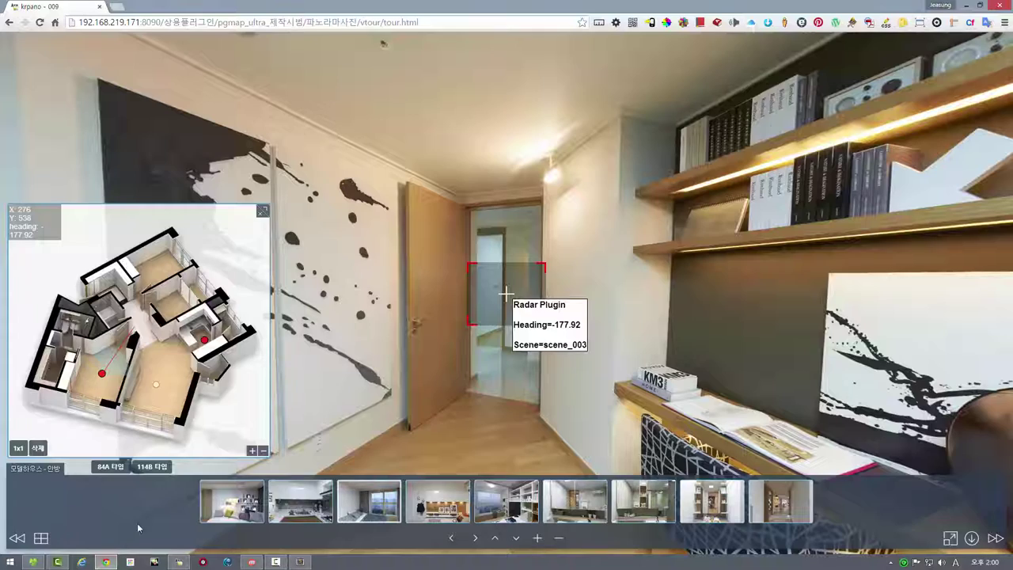
pyautogui.click(435, 517)
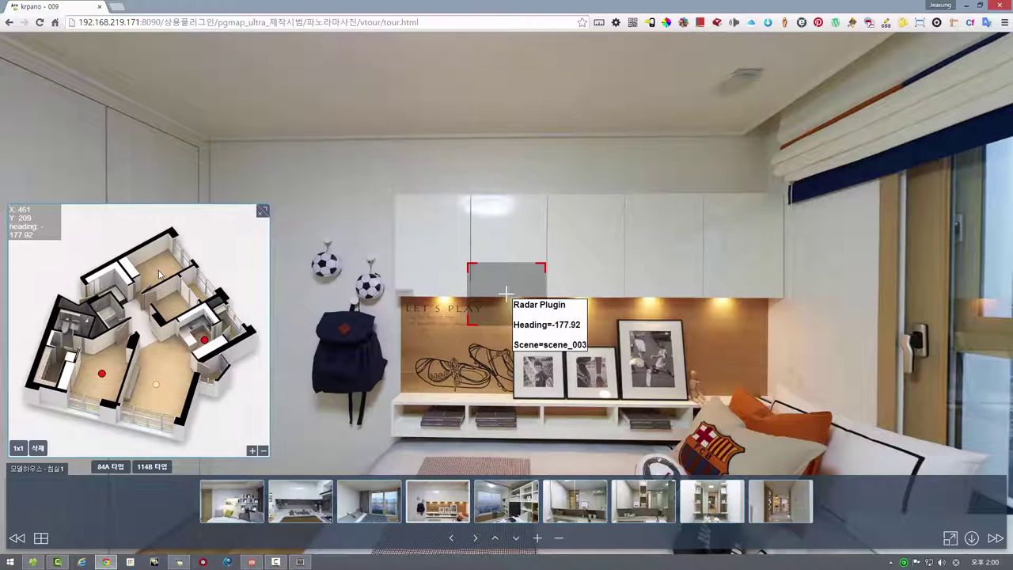
pyautogui.click(159, 273)
pyautogui.moveTo(168, 293); pyautogui.dragTo(139, 277)
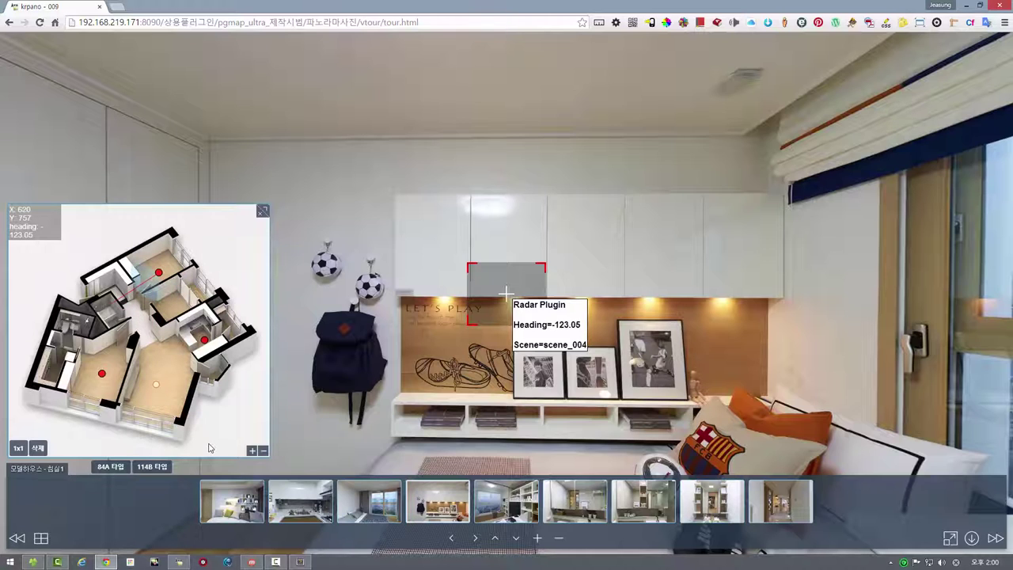
pyautogui.click(158, 273)
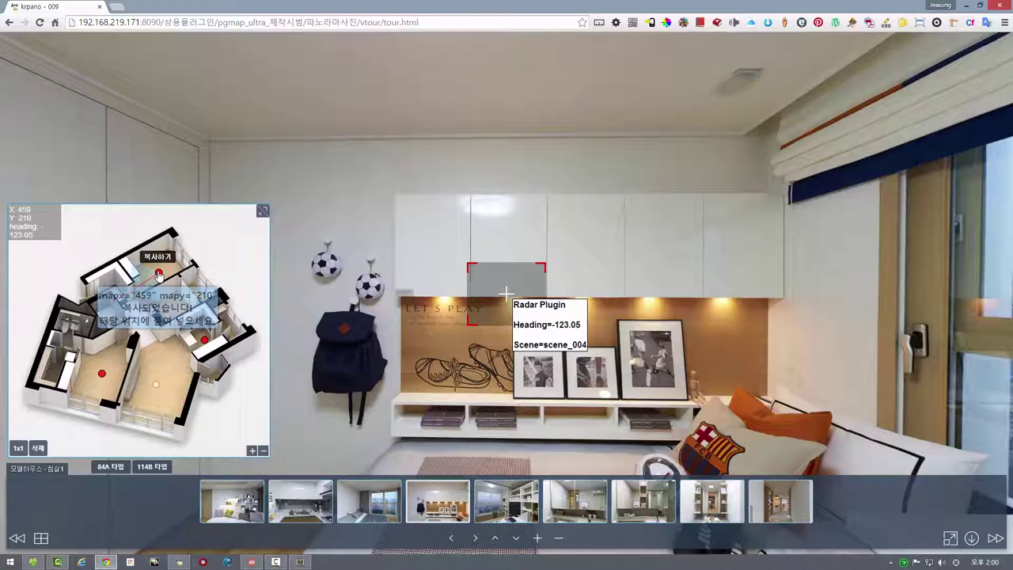
# - Back in Sublime Text, add map="m1" mapx="459" mapy="210" mapheading="-123.05" to the scene_004 tag after thumburl
pyautogui.click(300, 561)
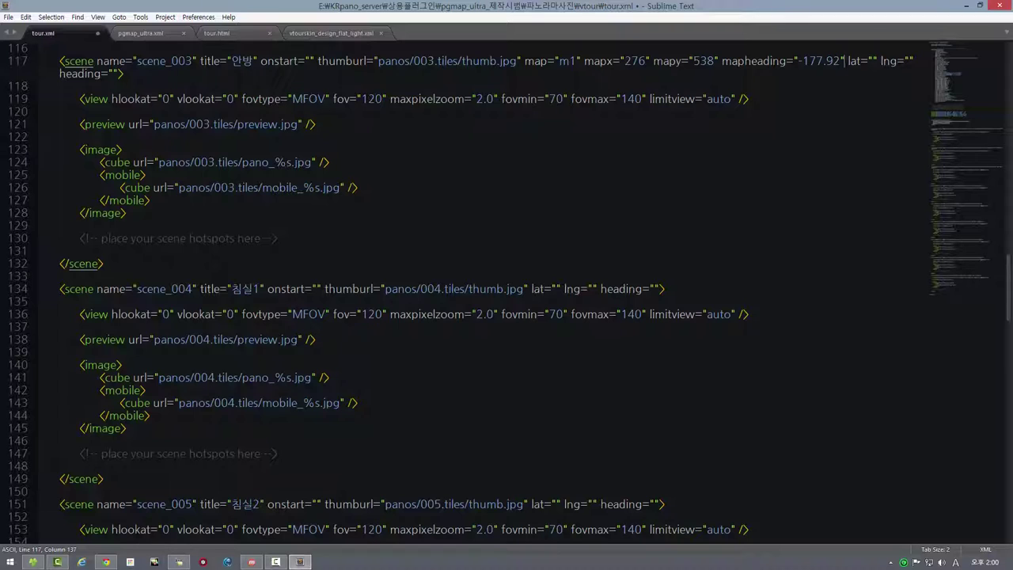
pyautogui.click(528, 288)
pyautogui.write('map="m1" mapx="459" mapy="210" mapheading="-123.05"')
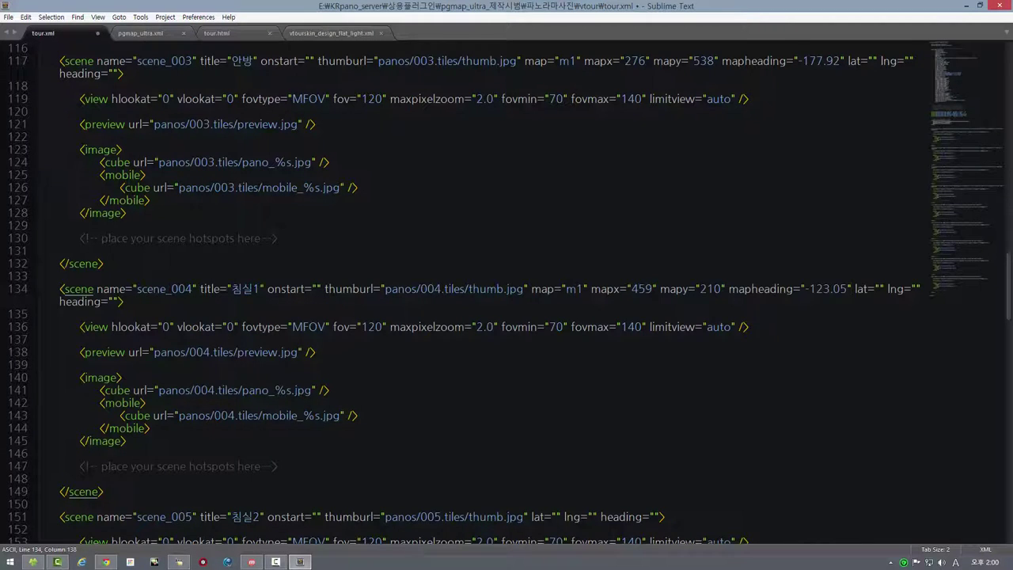
pyautogui.scroll(-6, 461, 293)
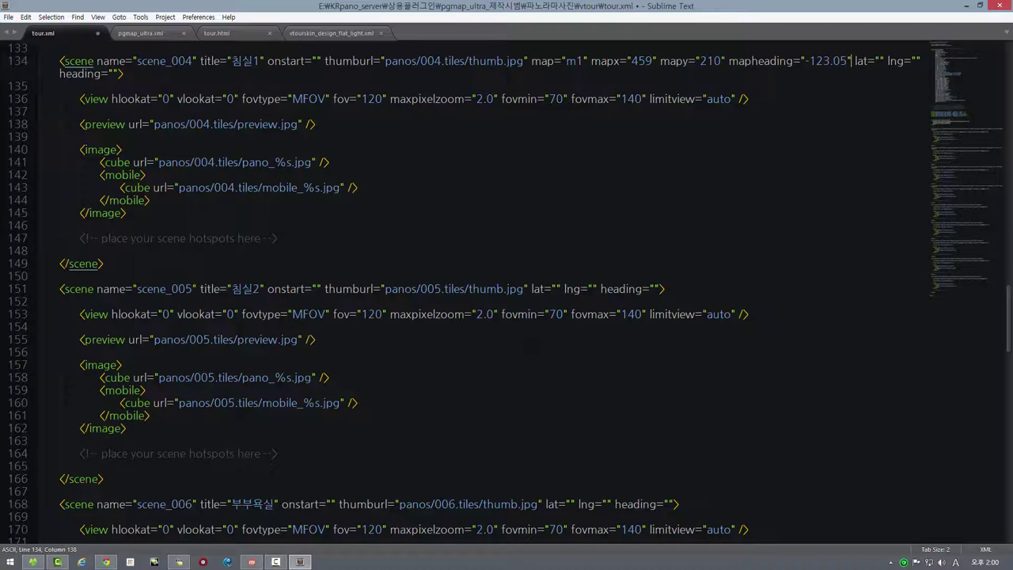
# - Return to the tour in Chrome, open the 침실2 panorama and place a point in the second bedroom on the floor plan
pyautogui.click(113, 564)
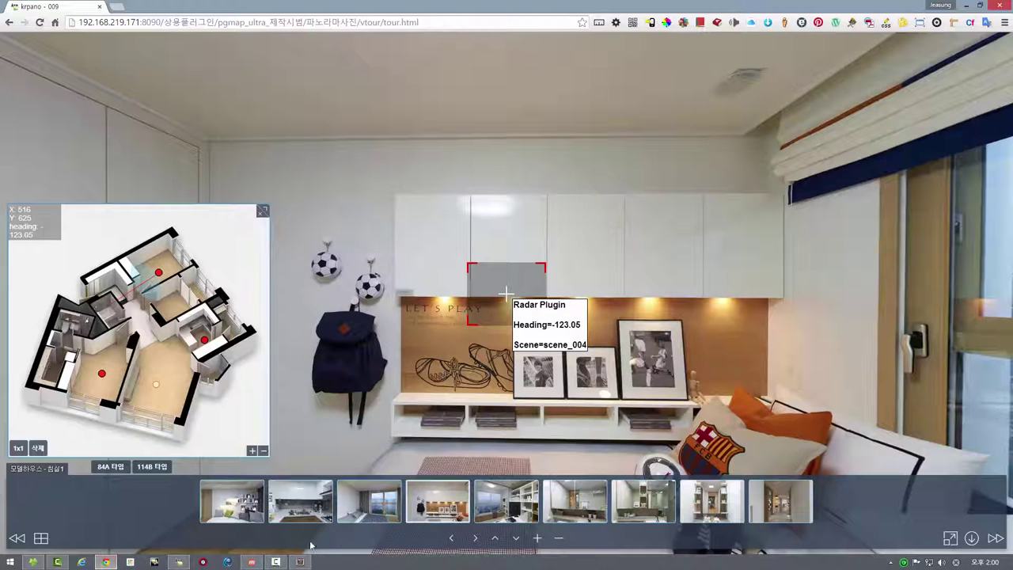
pyautogui.click(511, 514)
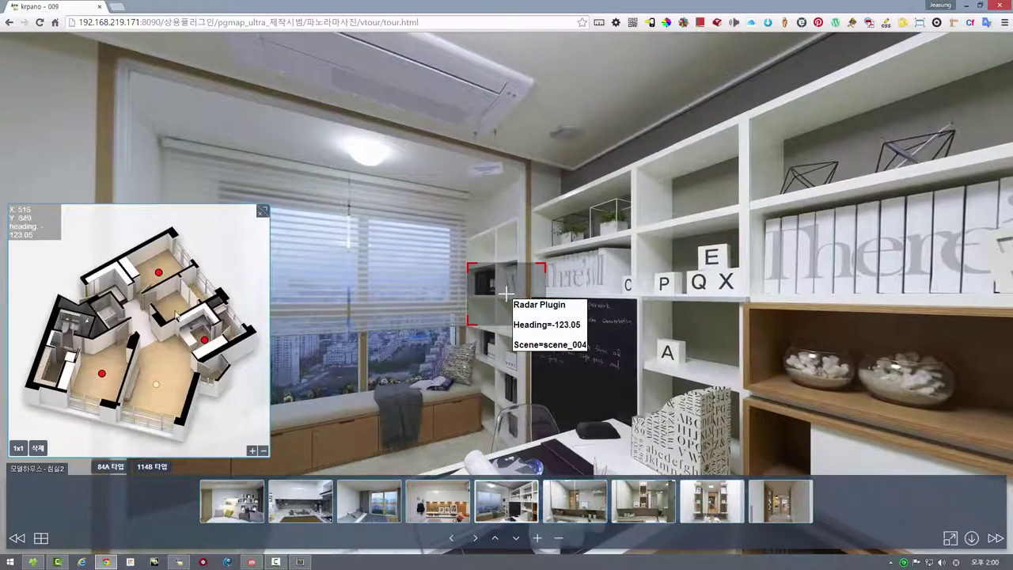
pyautogui.click(172, 309)
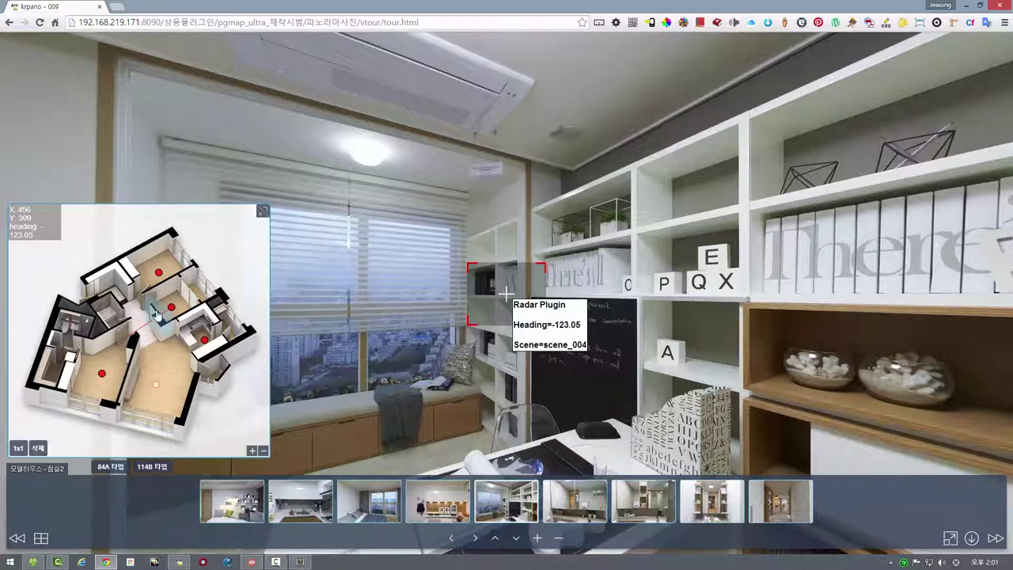
# - Face the 침실2 panorama toward the doorway, align its radar to heading -265.56, and copy the point's map attributes
pyautogui.moveTo(405, 402); pyautogui.dragTo(787, 366)
pyautogui.moveTo(364, 394); pyautogui.dragTo(667, 409)
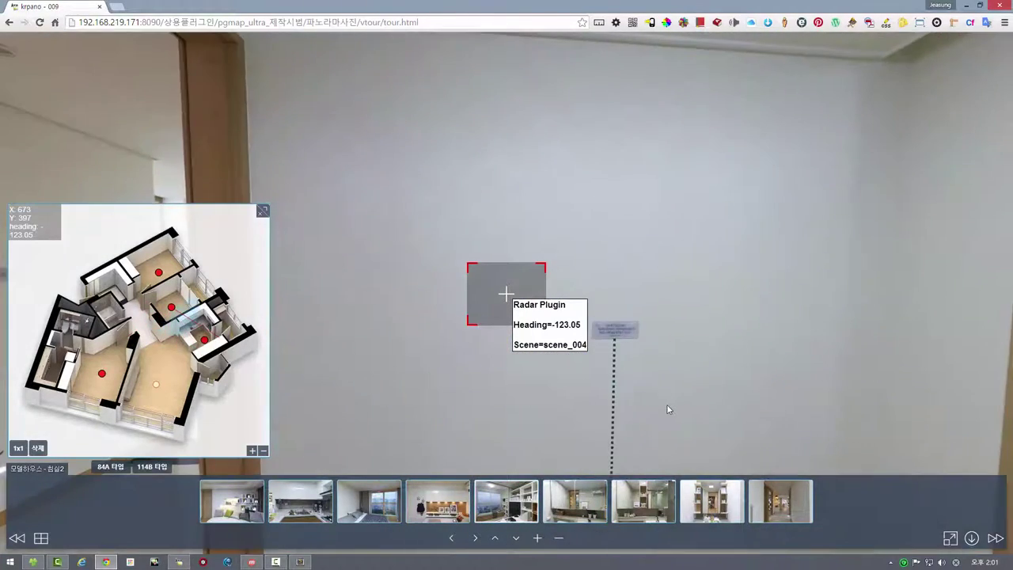
pyautogui.moveTo(474, 410); pyautogui.dragTo(697, 400)
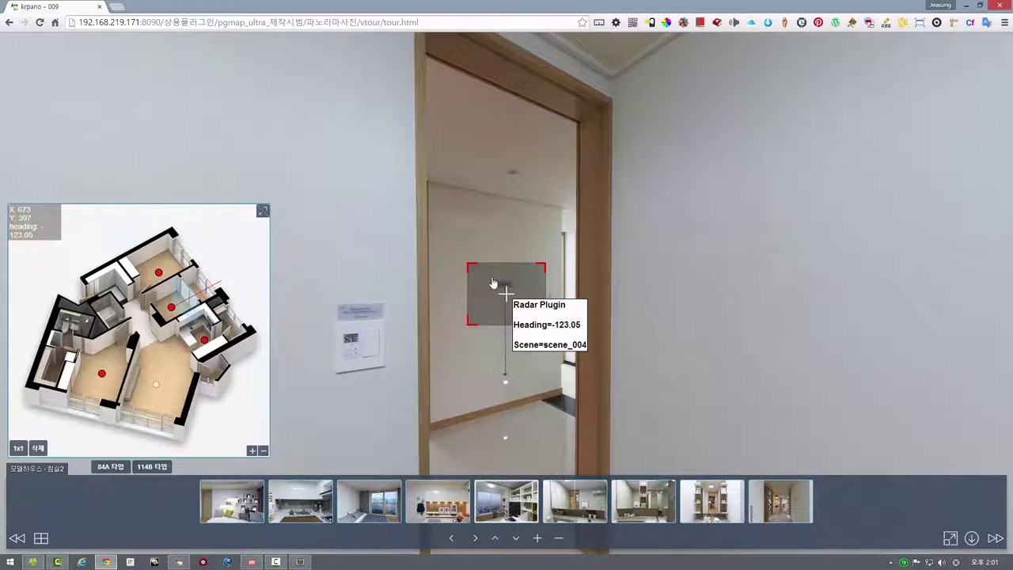
pyautogui.moveTo(541, 280); pyautogui.dragTo(602, 254)
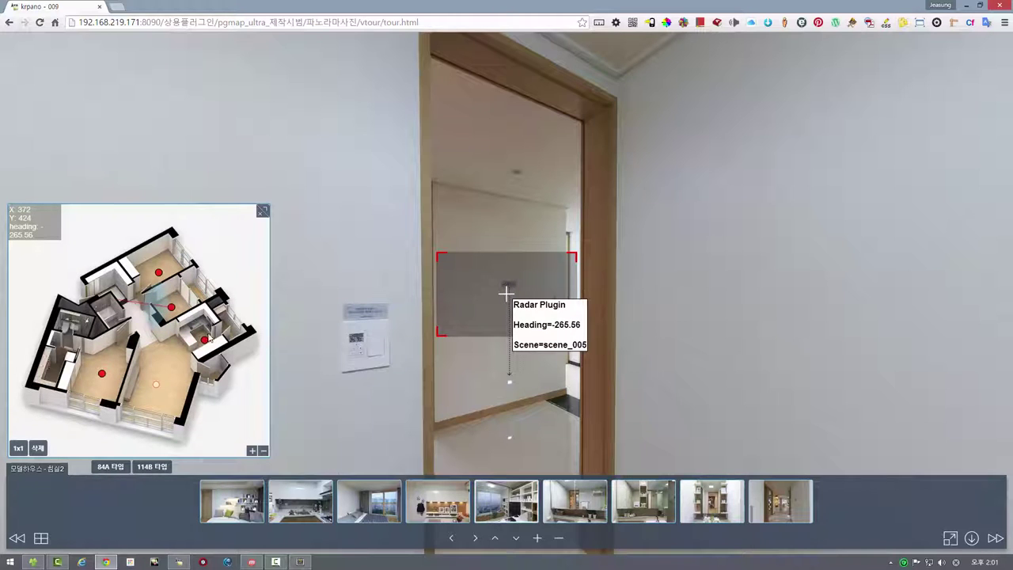
pyautogui.click(172, 308)
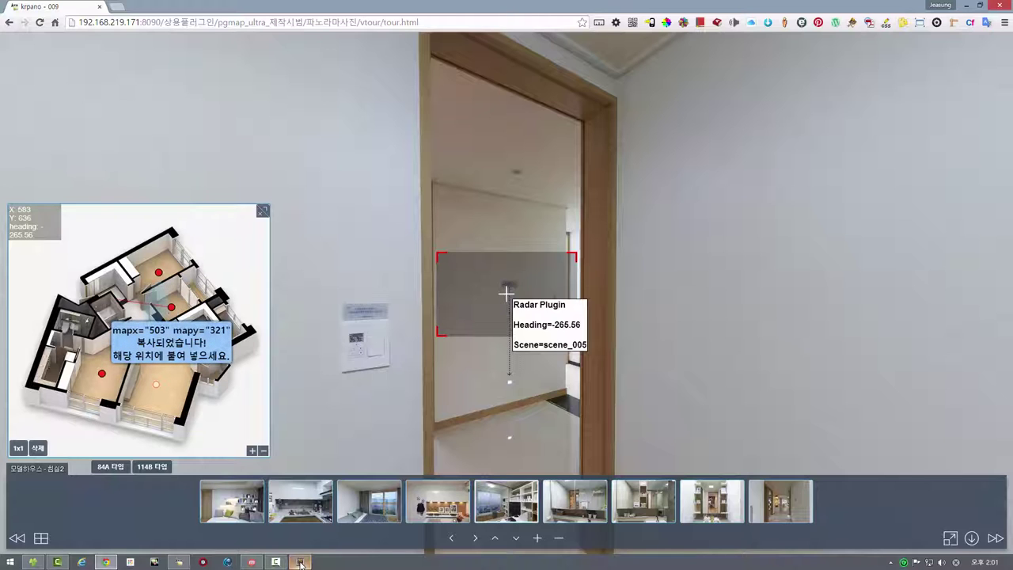
# - Switch to Sublime Text and paste map="m1" mapx="503" mapy="321" mapheading="-265.56" into the scene_005 tag after thumburl
pyautogui.click(300, 562)
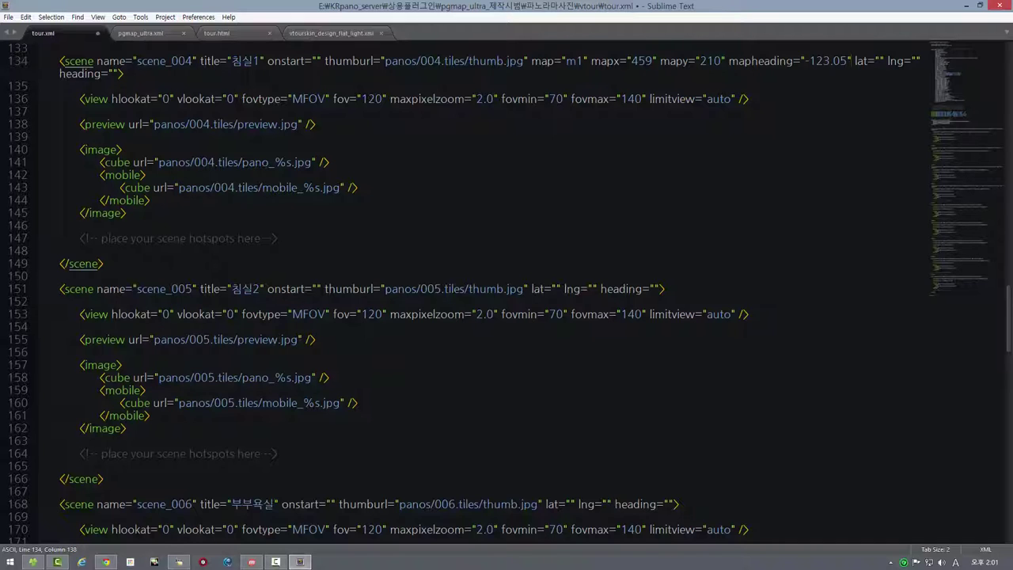
pyautogui.click(528, 289)
pyautogui.hotkey('ctrl', 'v')
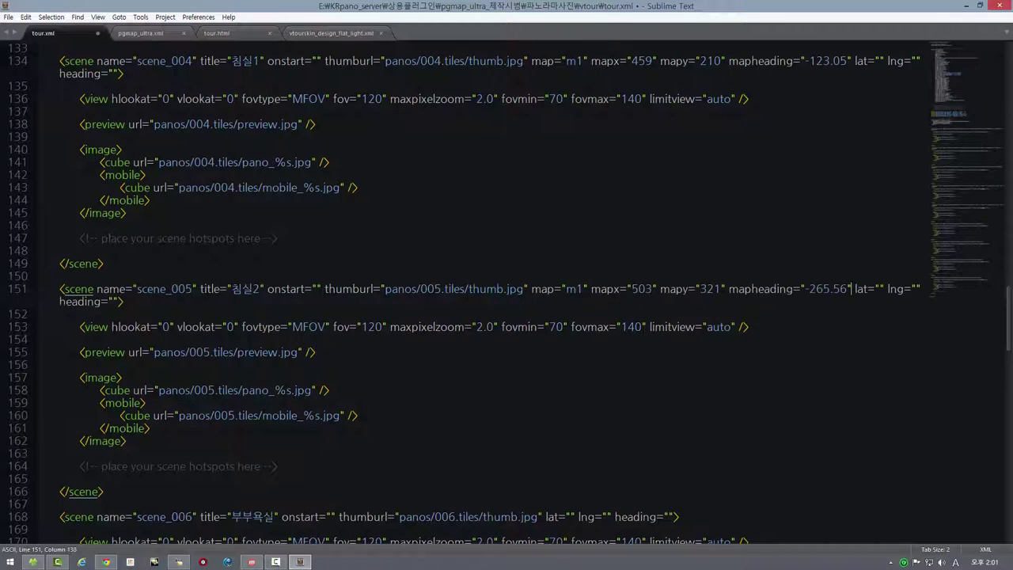
pyautogui.scroll(-5, 462, 293)
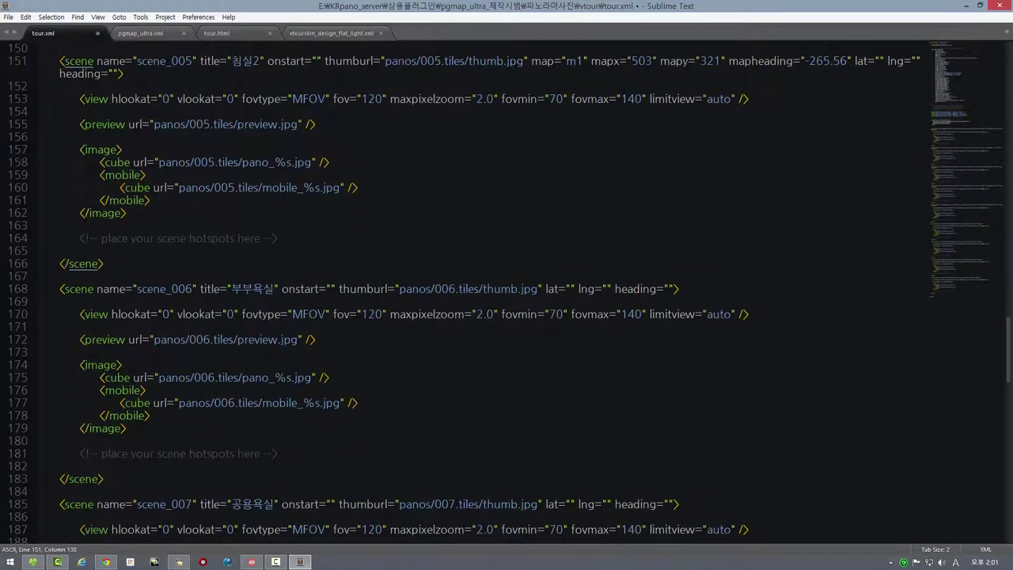
# - Switch to Chrome, open the 부부욕실 panorama and place a point in the master bathroom on the floor plan
pyautogui.click(105, 562)
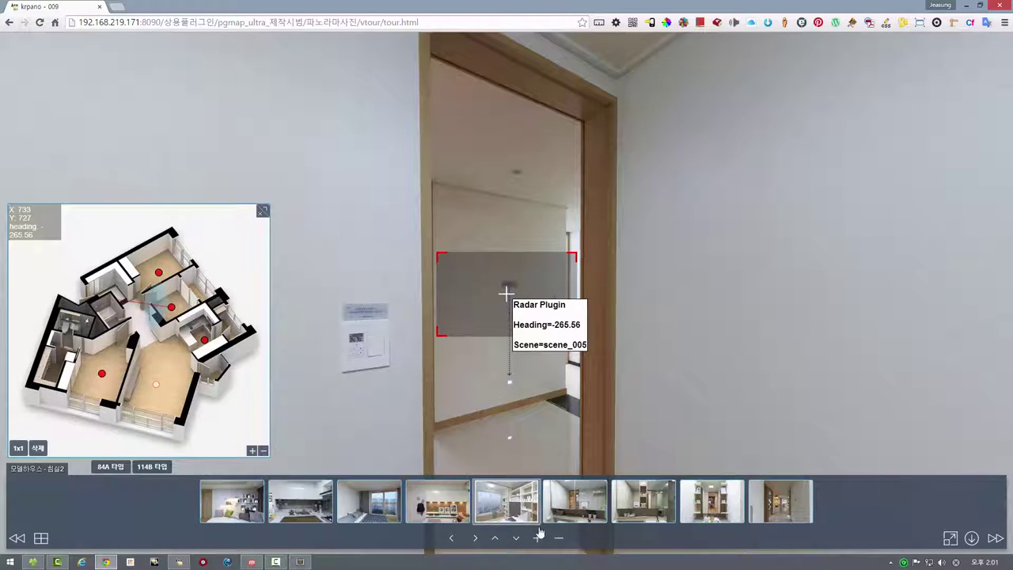
pyautogui.click(578, 503)
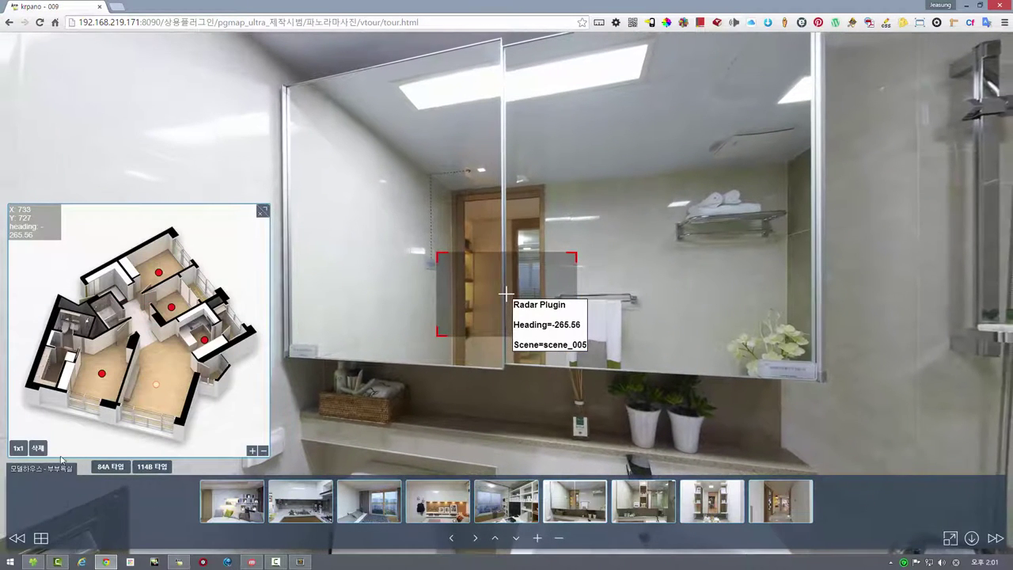
pyautogui.click(70, 338)
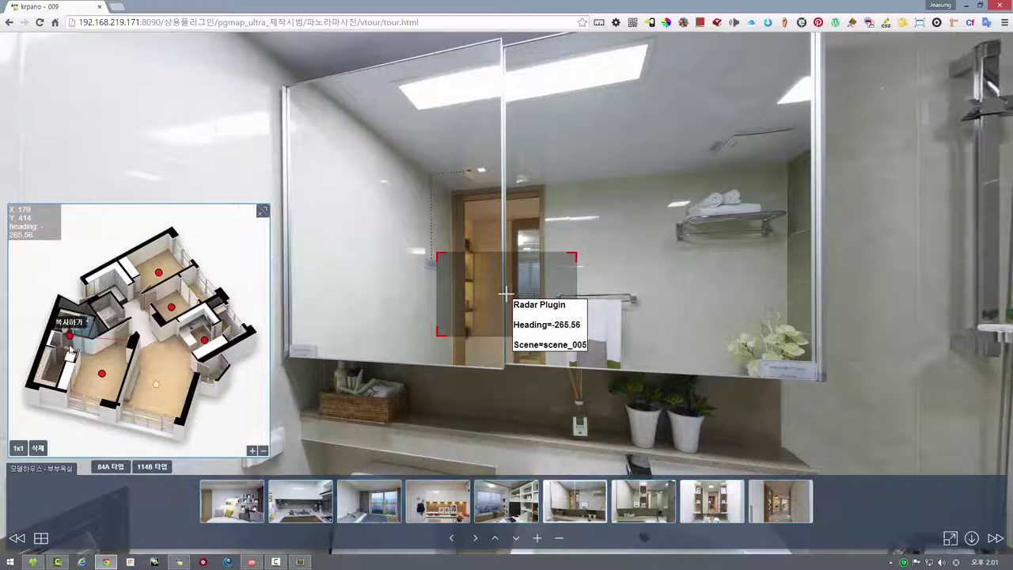
# - Face the 부부욕실 panorama toward the doorway, align its radar to heading -33.00, and copy the point's map attributes
pyautogui.moveTo(394, 392); pyautogui.dragTo(594, 421)
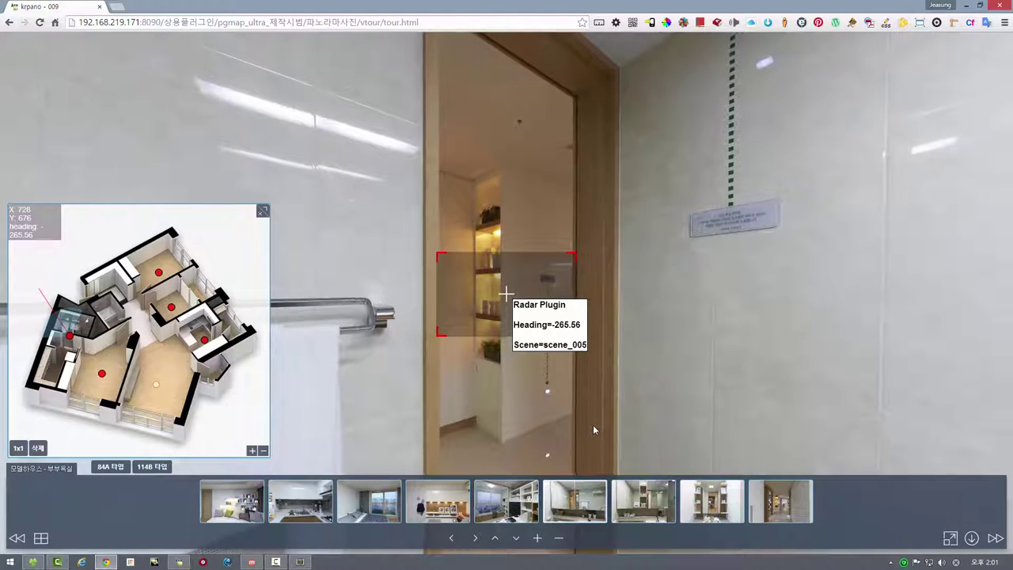
pyautogui.moveTo(70, 317); pyautogui.dragTo(28, 376)
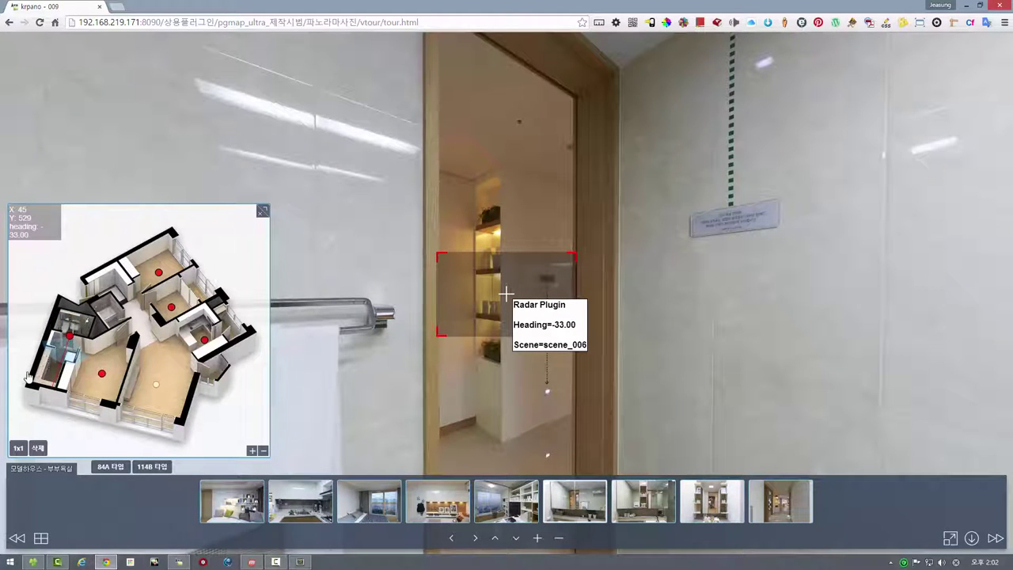
pyautogui.click(72, 342)
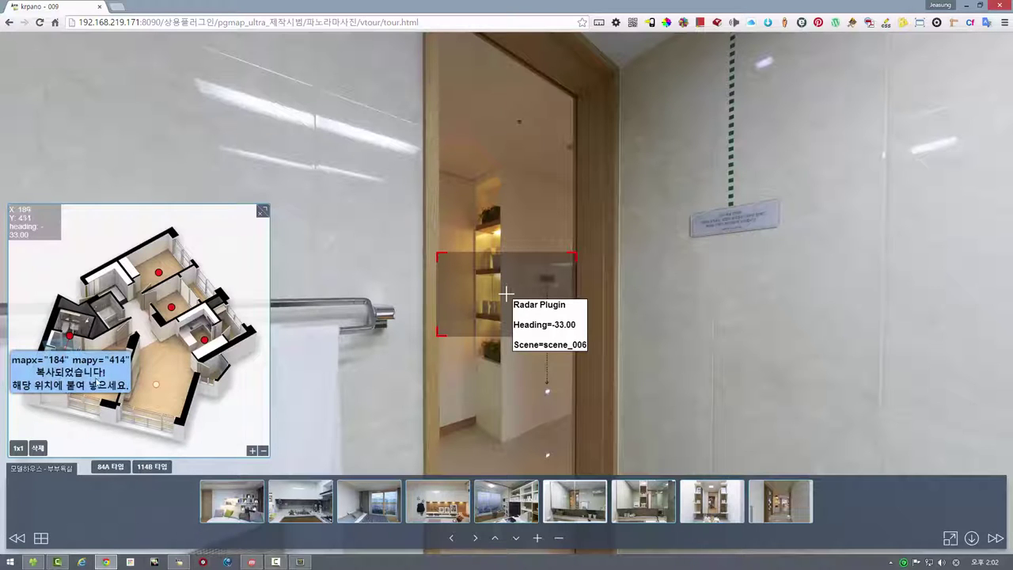
# - Switch to Sublime Text and paste map="m1" mapx="184" mapy="414" mapheading="-33.00" into the scene_006 tag after thumburl
pyautogui.click(298, 563)
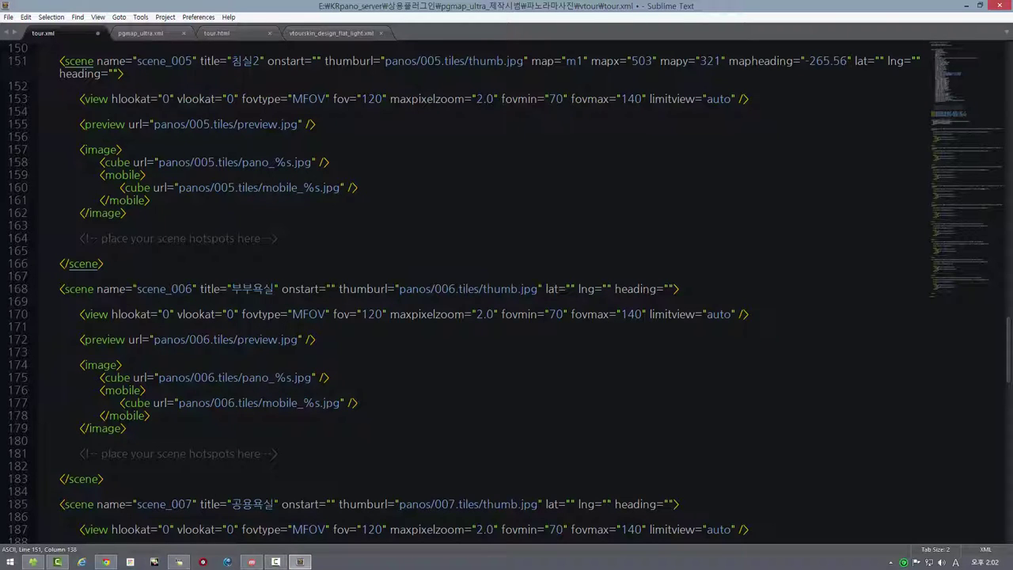
pyautogui.click(542, 289)
pyautogui.hotkey('ctrl', 'v')
pyautogui.scroll(-7, 507, 293)
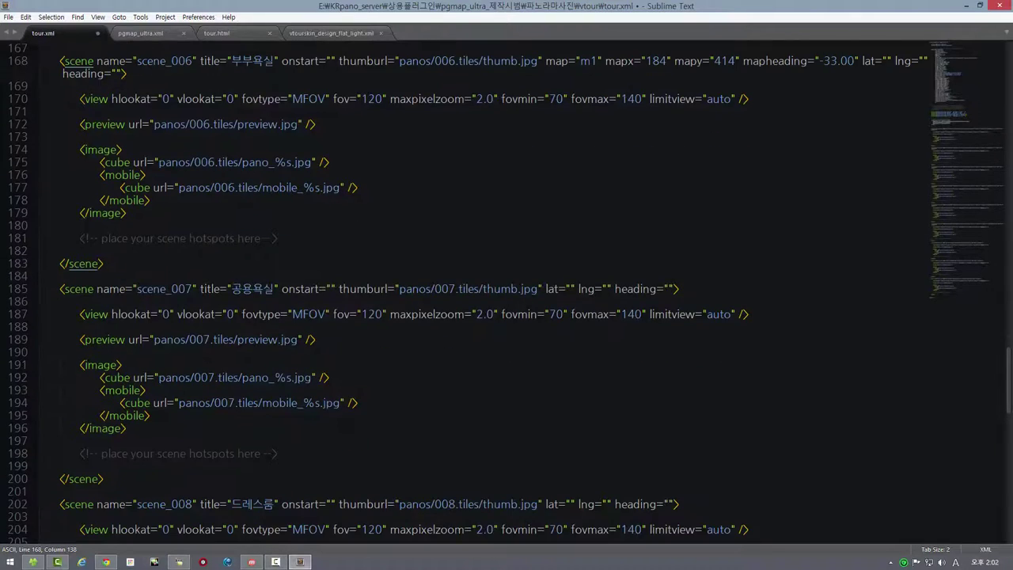
# - Switch to Chrome, open the 공용욕실 panorama with a point in the shared bathroom on the floor plan, and face the doorway
pyautogui.click(105, 562)
pyautogui.click(645, 513)
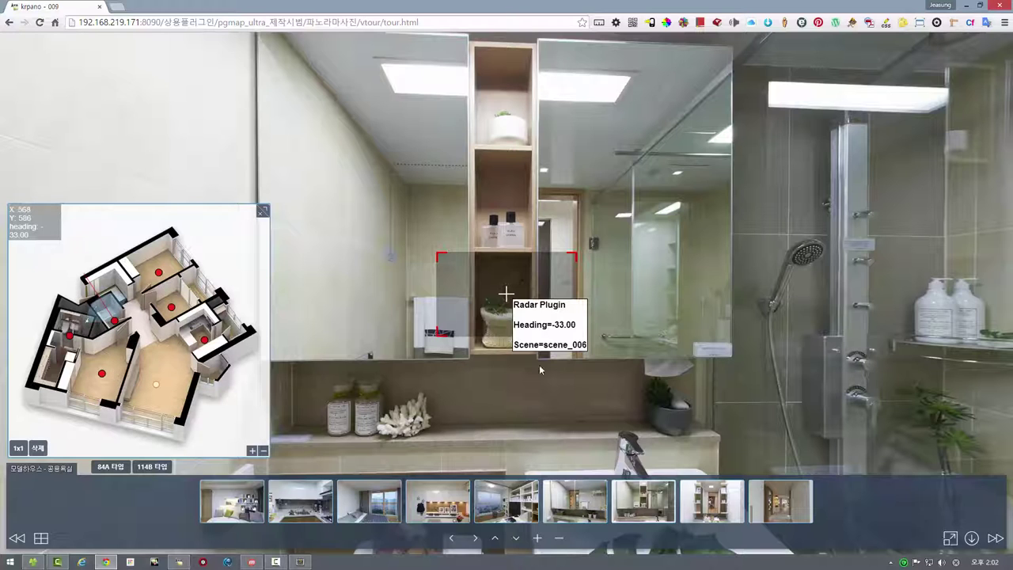
pyautogui.moveTo(358, 378); pyautogui.dragTo(836, 282)
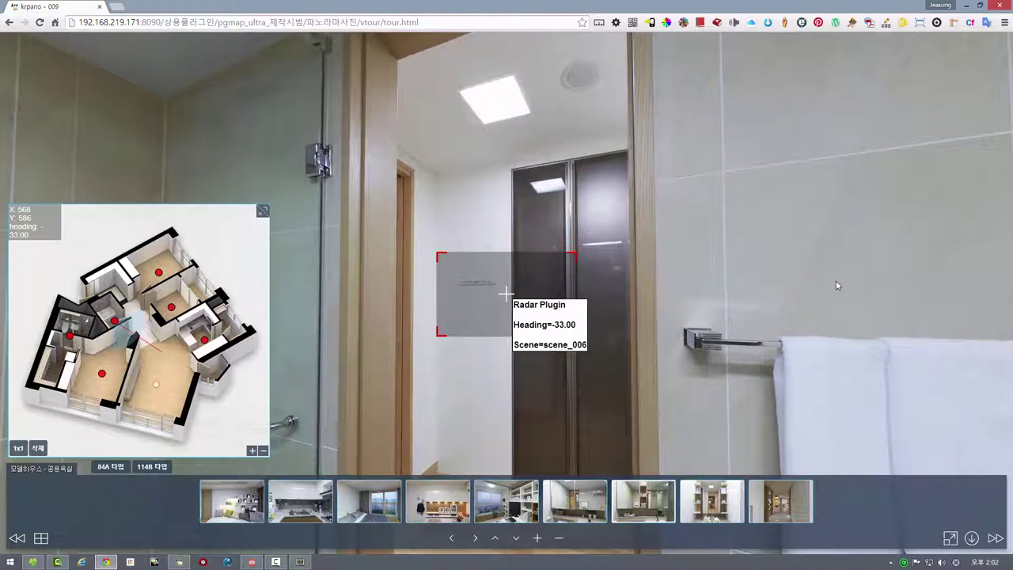
# - Center the doorway in the 공용욕실 view, align its radar to heading -96.77, and copy the point's map attributes
pyautogui.moveTo(564, 268); pyautogui.dragTo(691, 257)
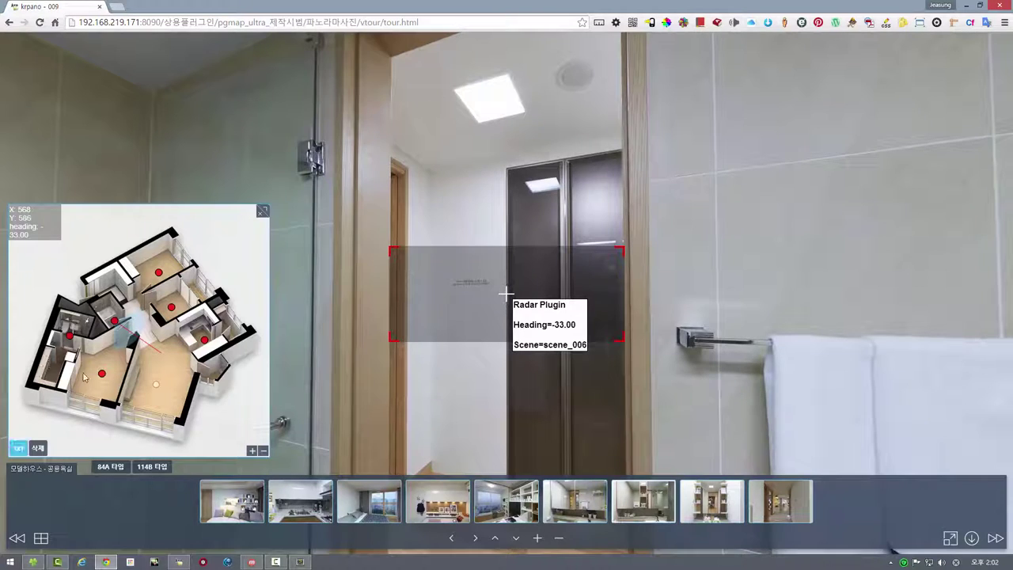
pyautogui.moveTo(123, 346); pyautogui.dragTo(142, 329)
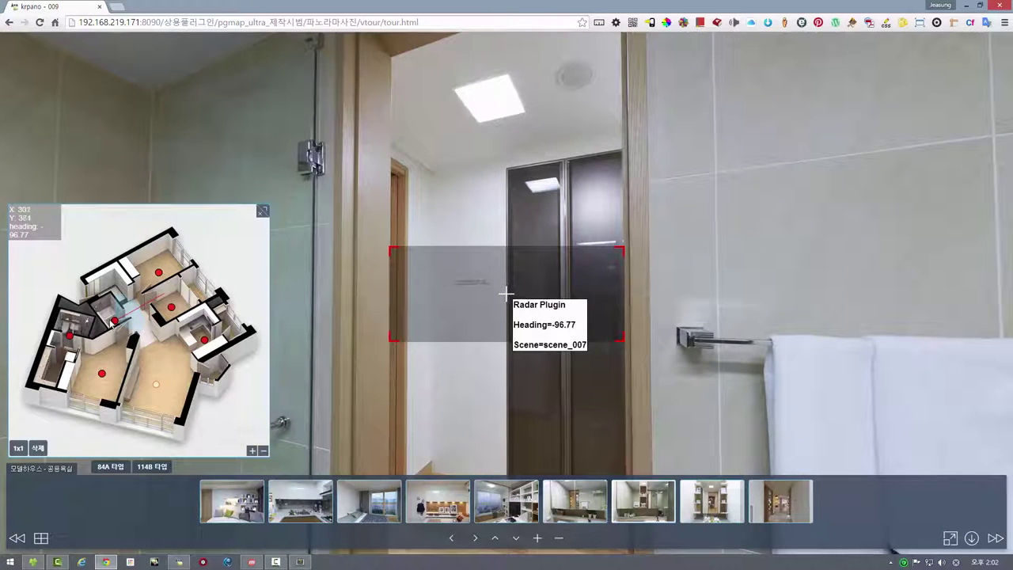
pyautogui.click(119, 327)
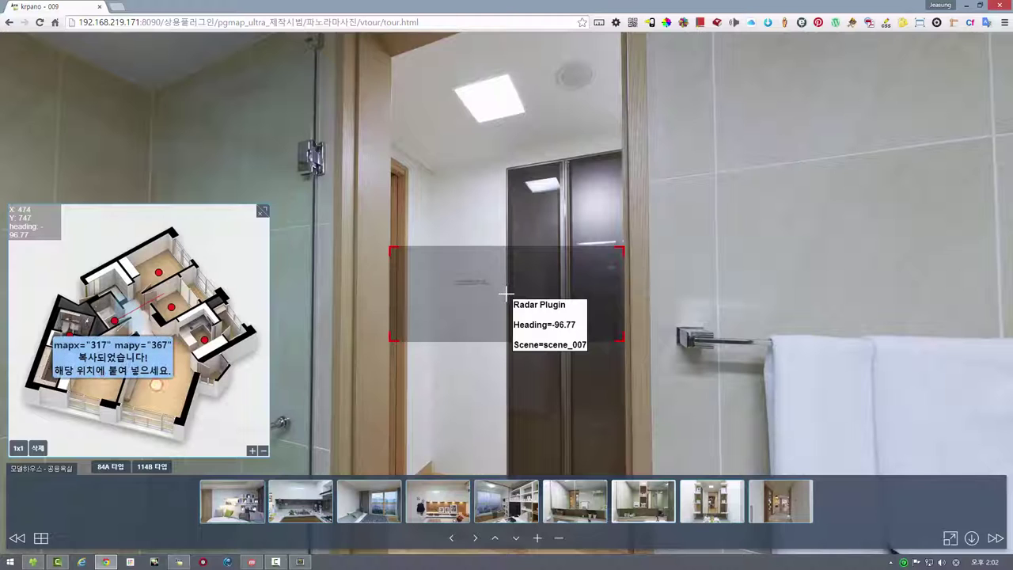
# - Switch to Sublime Text and paste map="m1" mapx="317" mapy="367" mapheading="-96.77" into the scene_007 tag after thumburl
pyautogui.click(300, 562)
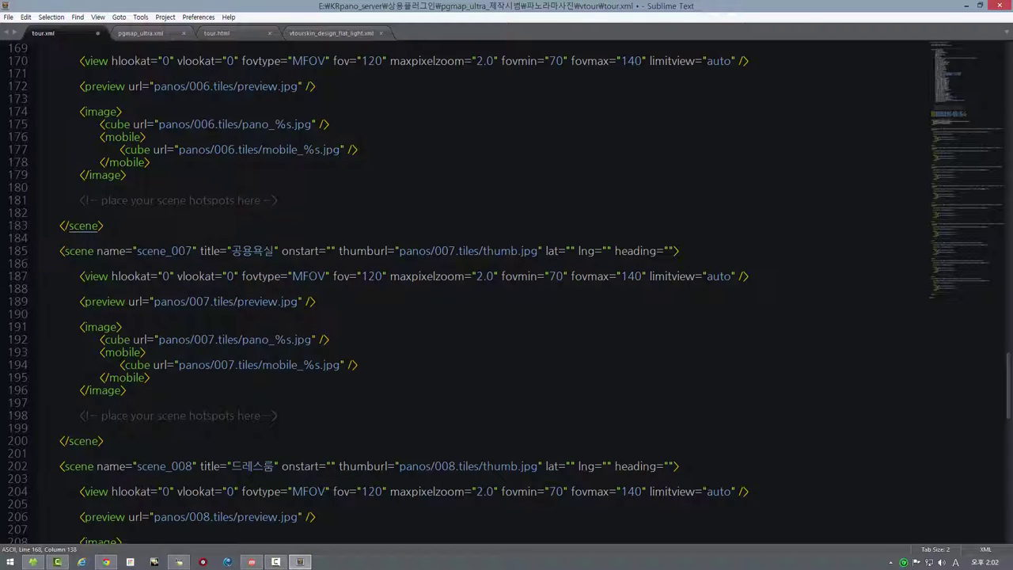
pyautogui.click(543, 250)
pyautogui.hotkey('ctrl', 'v')
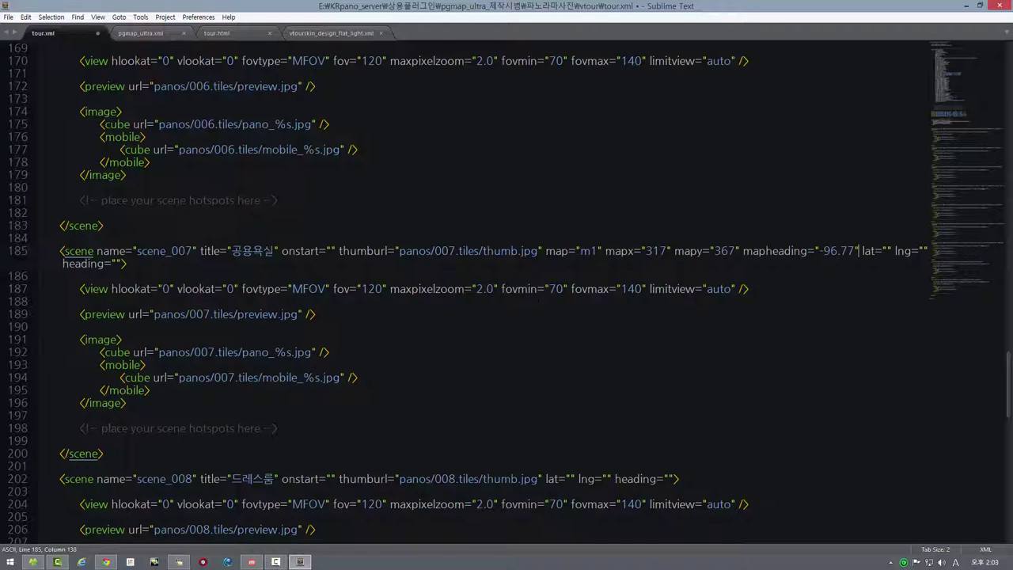
pyautogui.scroll(-5, 463, 293)
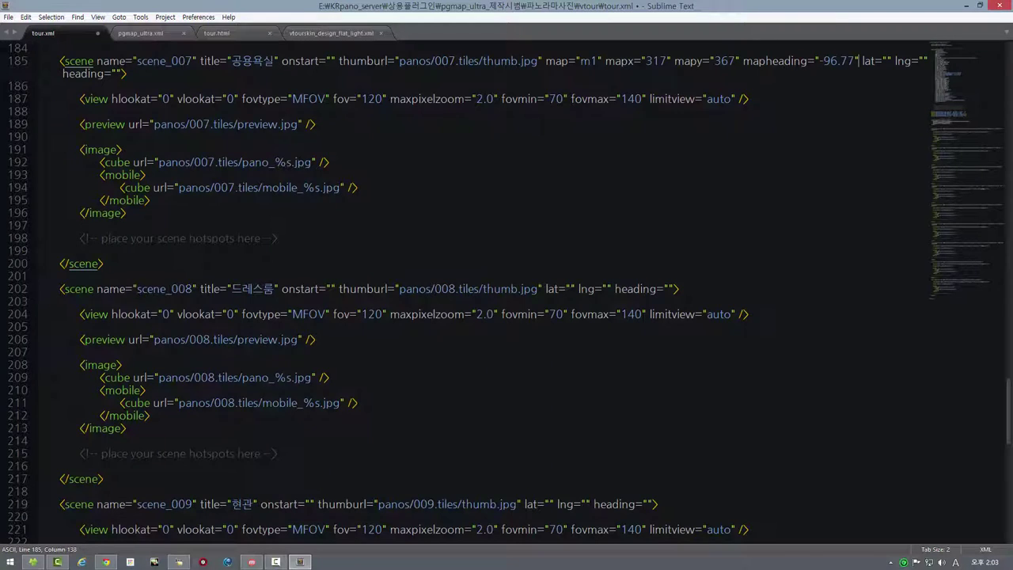
# - Switch to Chrome, open the 드레스룸 panorama and place its point in the dressing room on the floor plan, replacing the first attempt
pyautogui.click(110, 563)
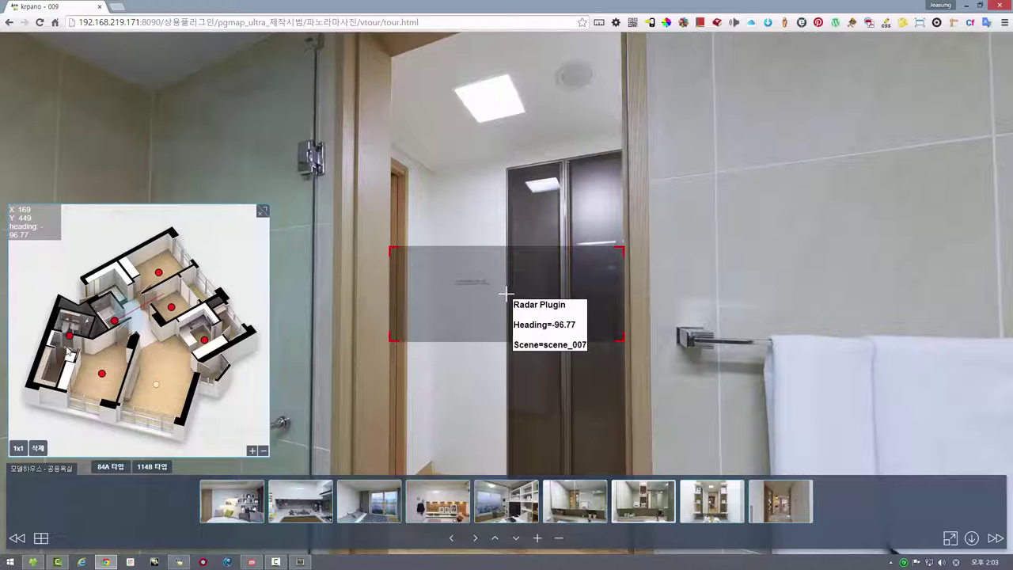
pyautogui.click(708, 503)
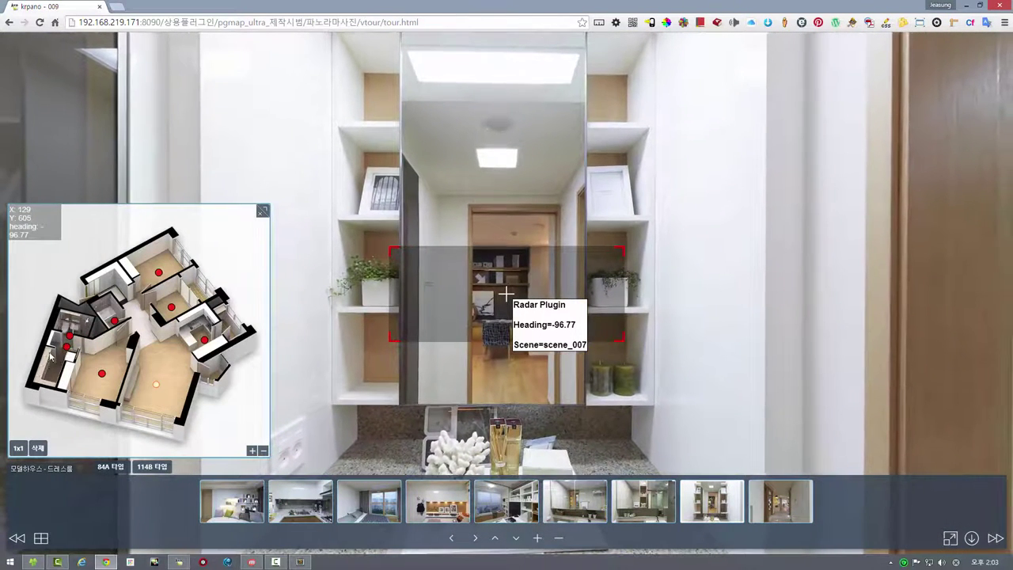
pyautogui.click(37, 447)
pyautogui.moveTo(418, 398); pyautogui.dragTo(685, 395)
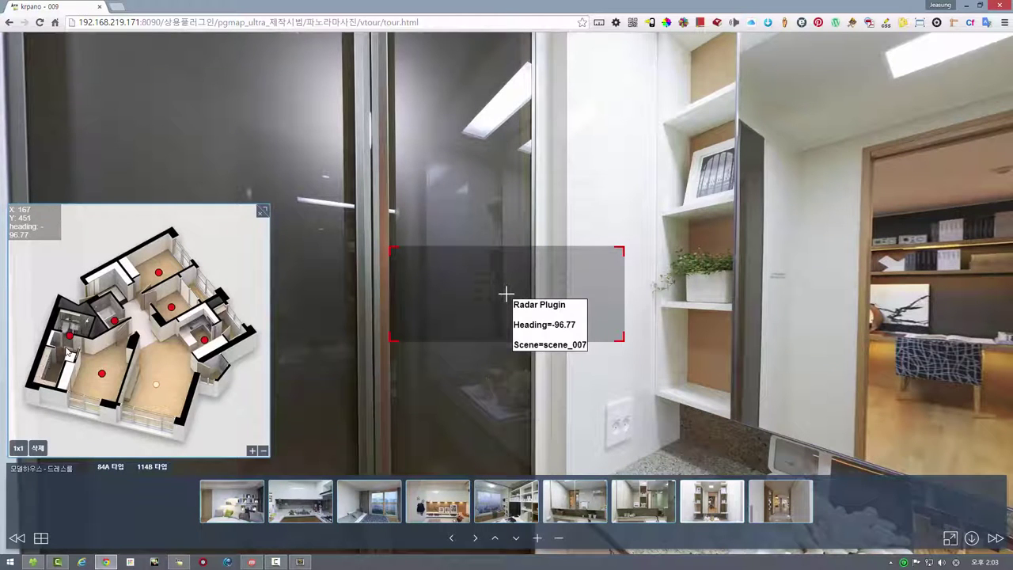
pyautogui.click(66, 347)
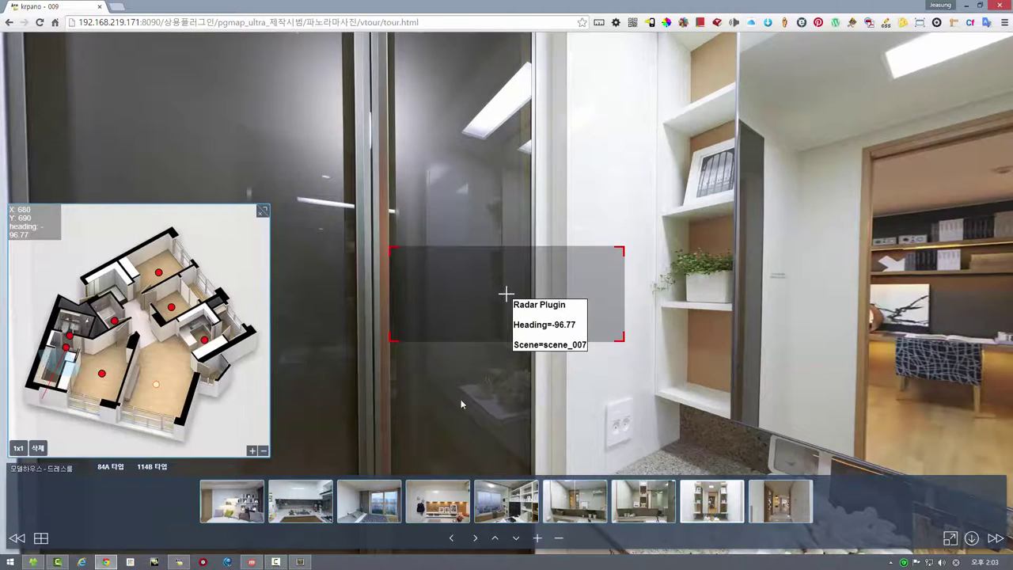
# - Face the 드레스룸 panorama toward the doorway, align its radar to heading -71.85, and copy the point's map attributes
pyautogui.moveTo(562, 401); pyautogui.dragTo(773, 385)
pyautogui.moveTo(491, 407); pyautogui.dragTo(801, 407)
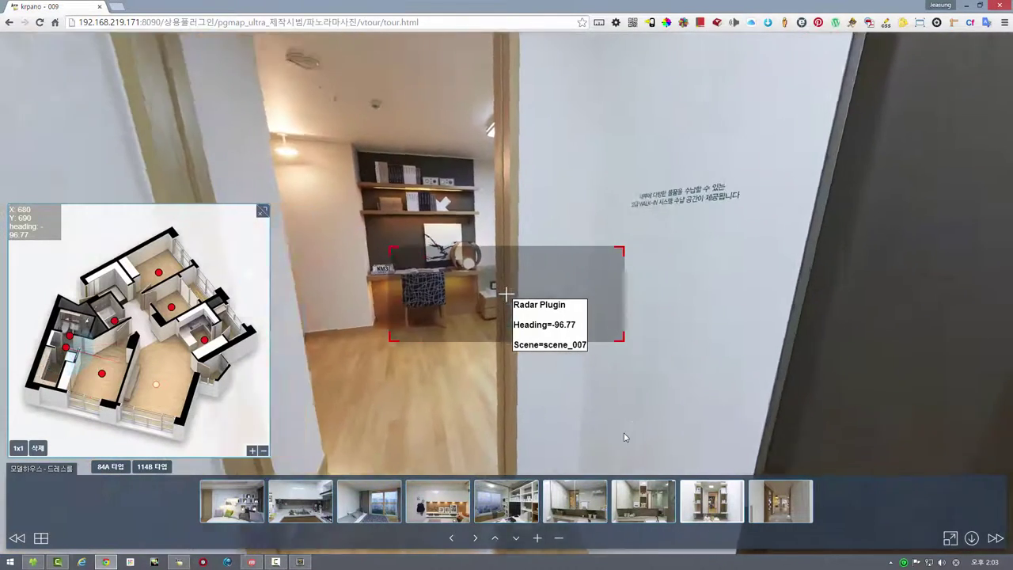
pyautogui.scroll(3, 672, 397)
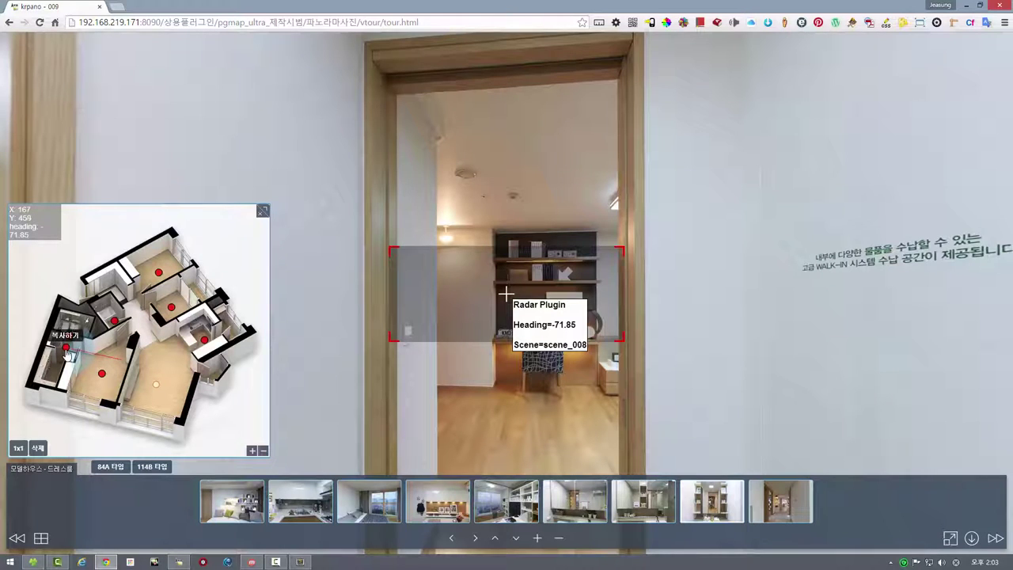
pyautogui.click(68, 353)
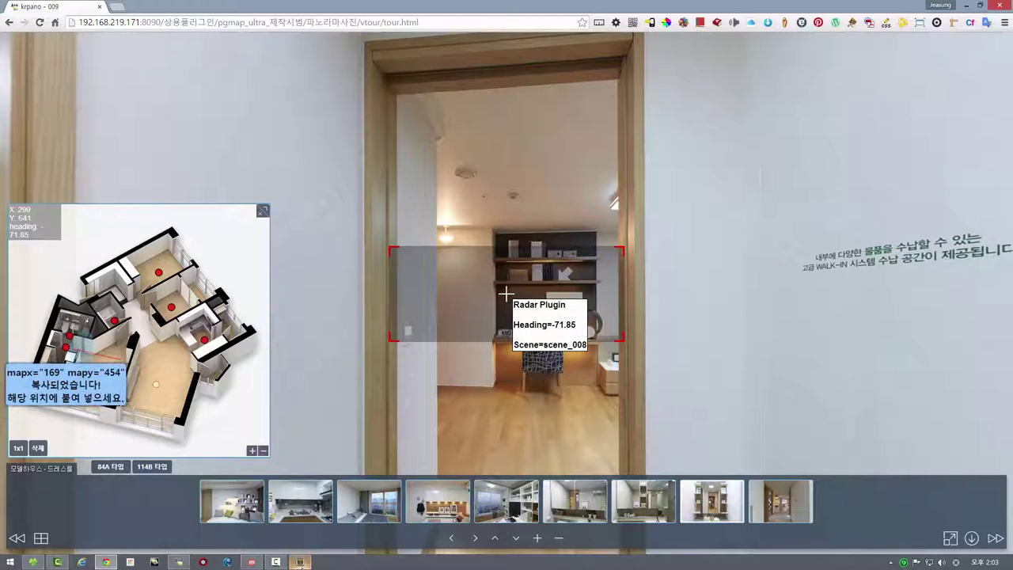
# - Switch to Sublime Text and paste map="m1" mapx="169" mapy="454" mapheading="-71.85" into the scene_008 tag after thumburl
pyautogui.click(300, 562)
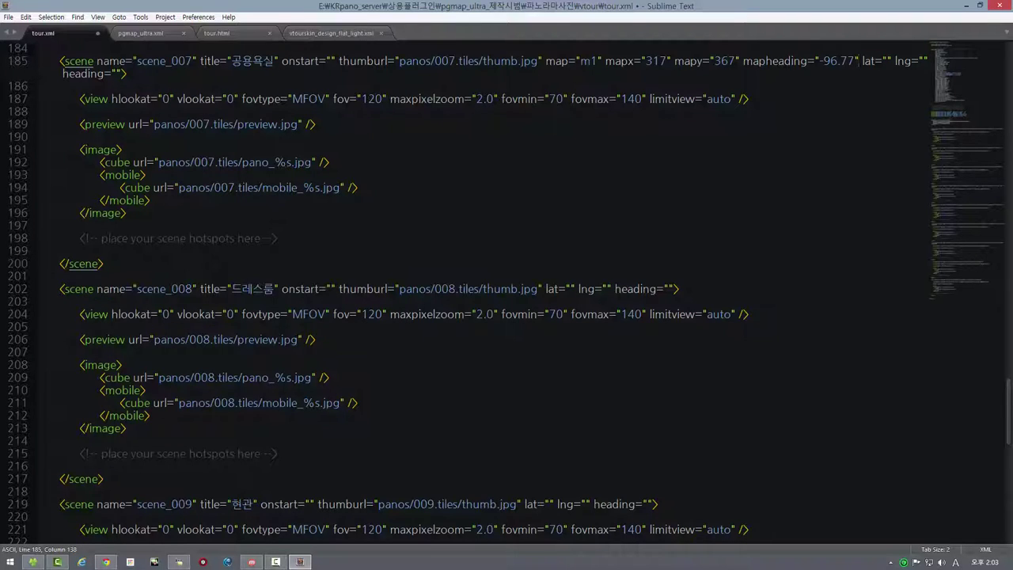
pyautogui.click(544, 289)
pyautogui.hotkey('ctrl', 'v')
pyautogui.scroll(-5, 464, 294)
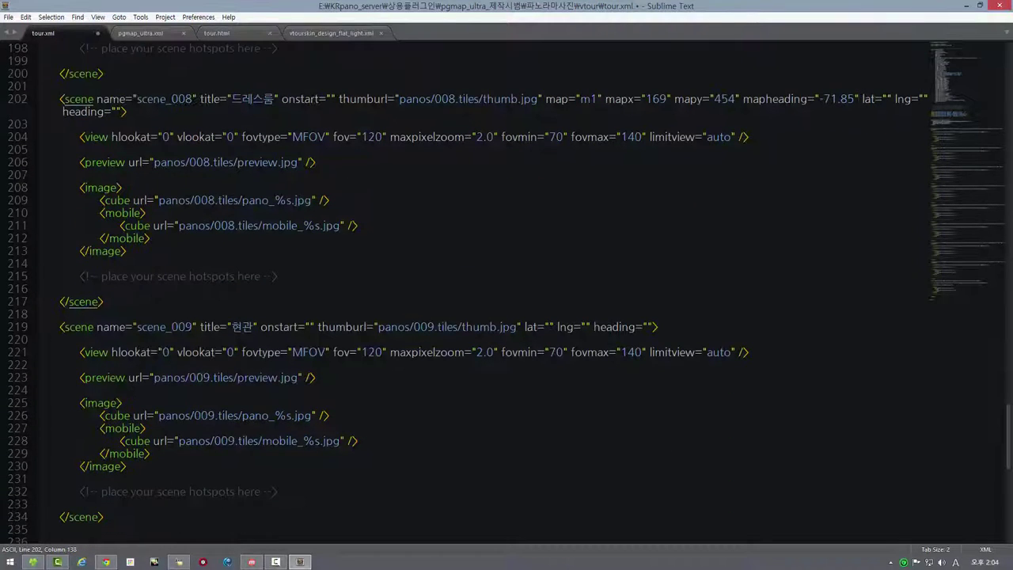
# - Switch to Chrome, place a point for the 현관 panorama at the floor plan's entrance, align its radar to heading 144.06, and copy its map attributes
pyautogui.click(100, 562)
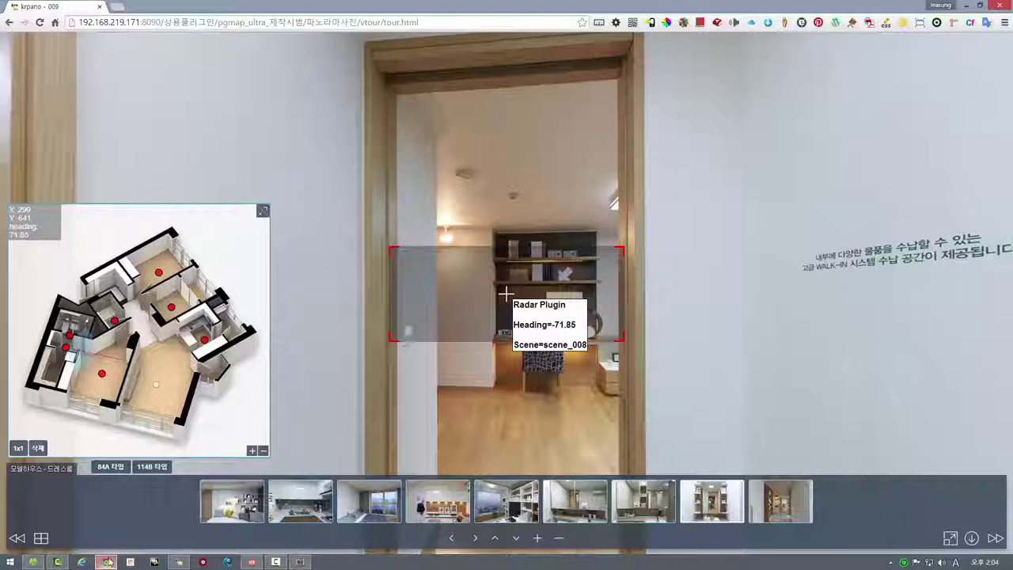
pyautogui.click(780, 503)
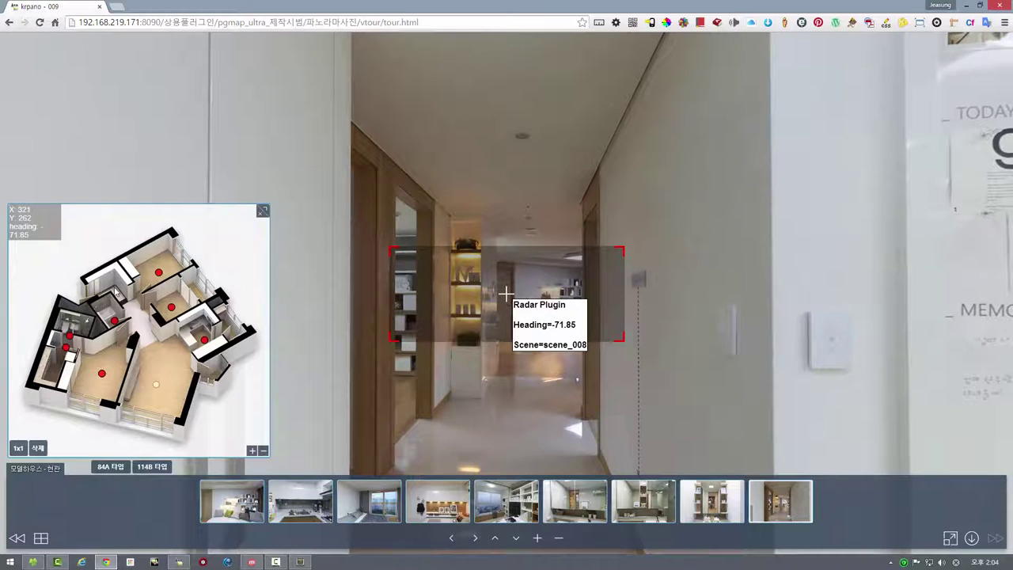
pyautogui.click(116, 288)
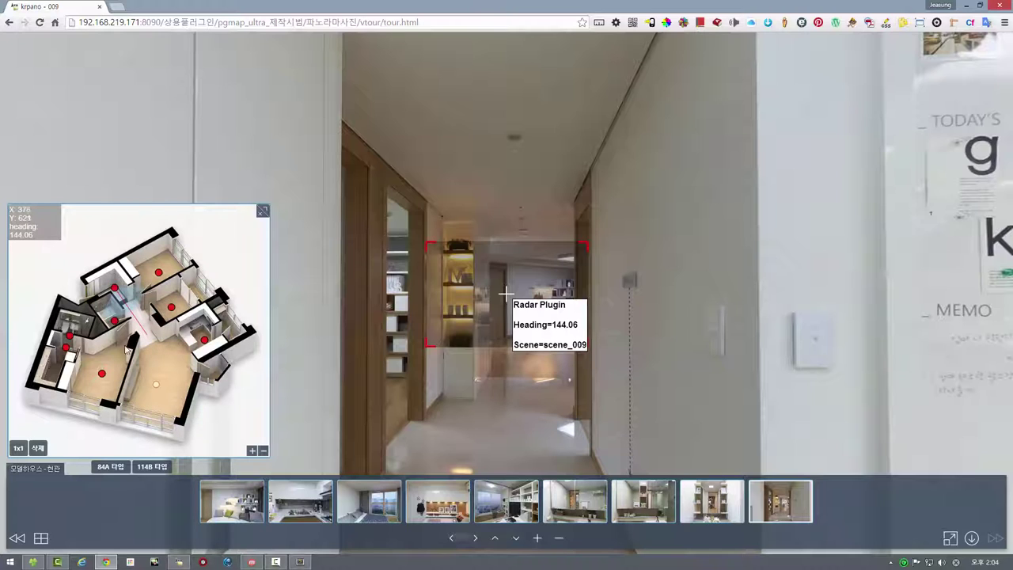
pyautogui.click(114, 292)
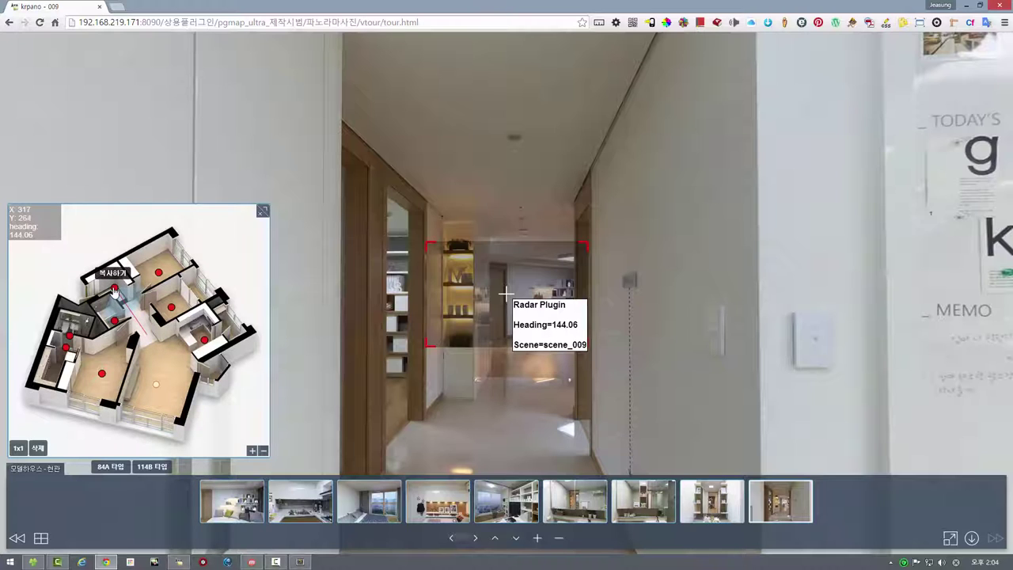
# - Switch to Sublime Text and paste map="m1" mapx="317" mapy="262" mapheading="144.06" into the scene_009 tag after thumburl
pyautogui.click(295, 564)
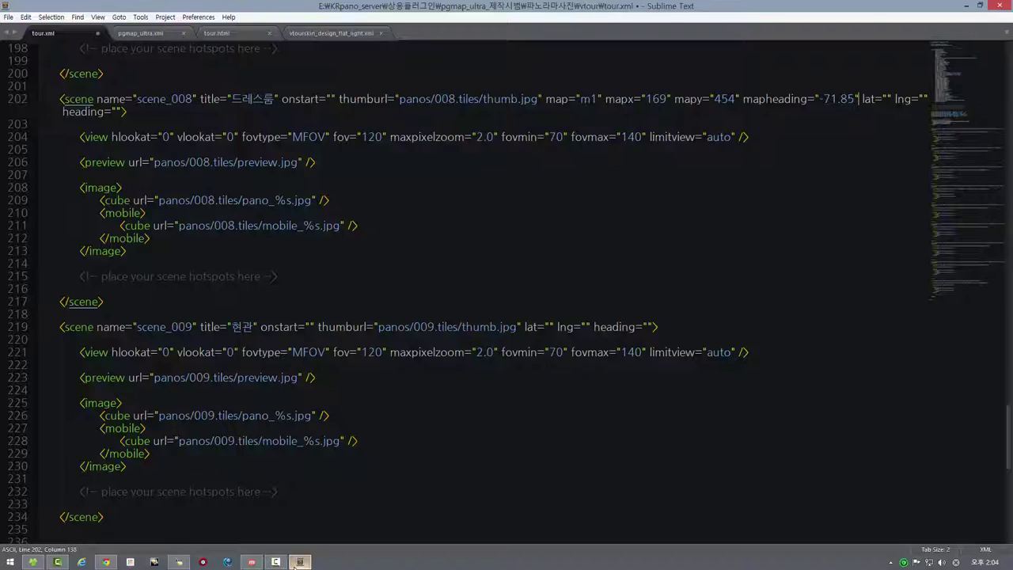
pyautogui.scroll(-5, 507, 285)
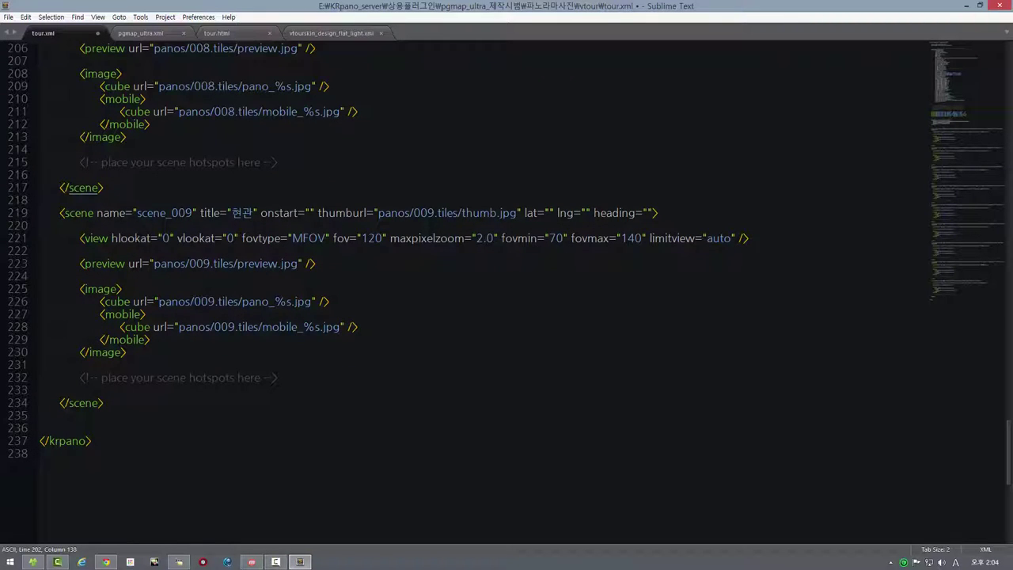
pyautogui.click(520, 213)
pyautogui.hotkey('ctrl', 'v')
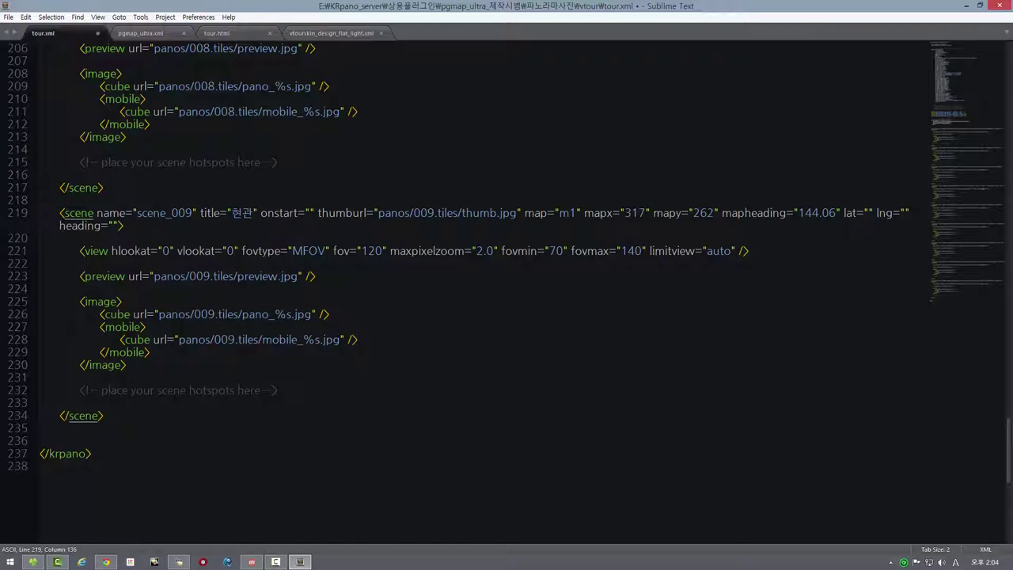
# - Look back over the pasted scene attributes and save tour.xml
pyautogui.scroll(5, 507, 285)
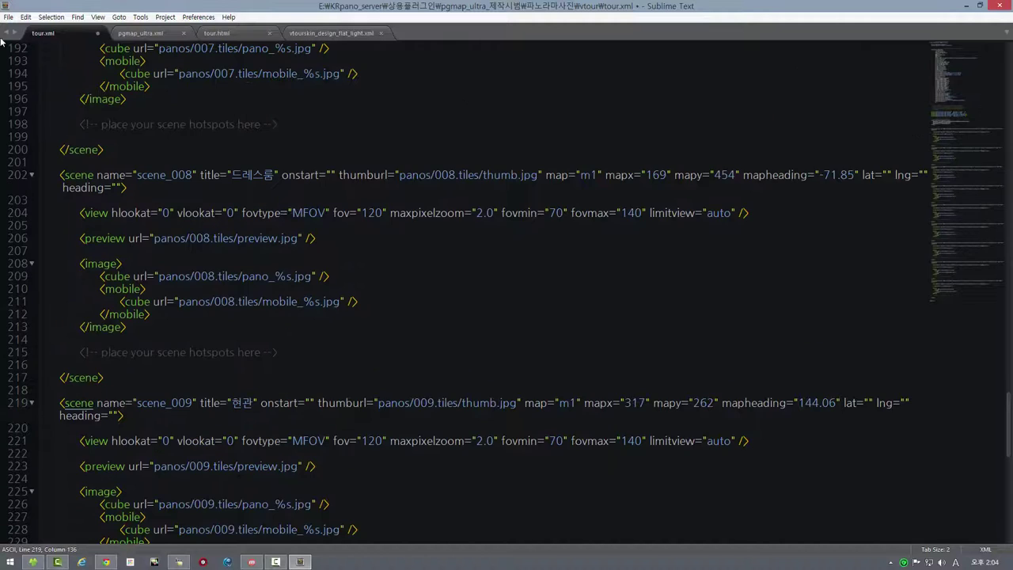
pyautogui.click(7, 17)
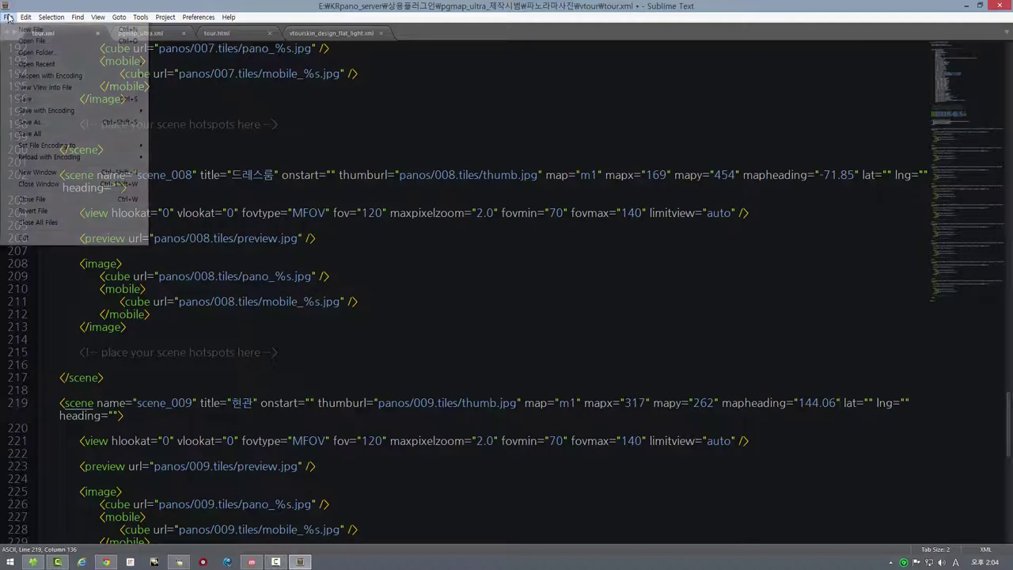
pyautogui.click(25, 99)
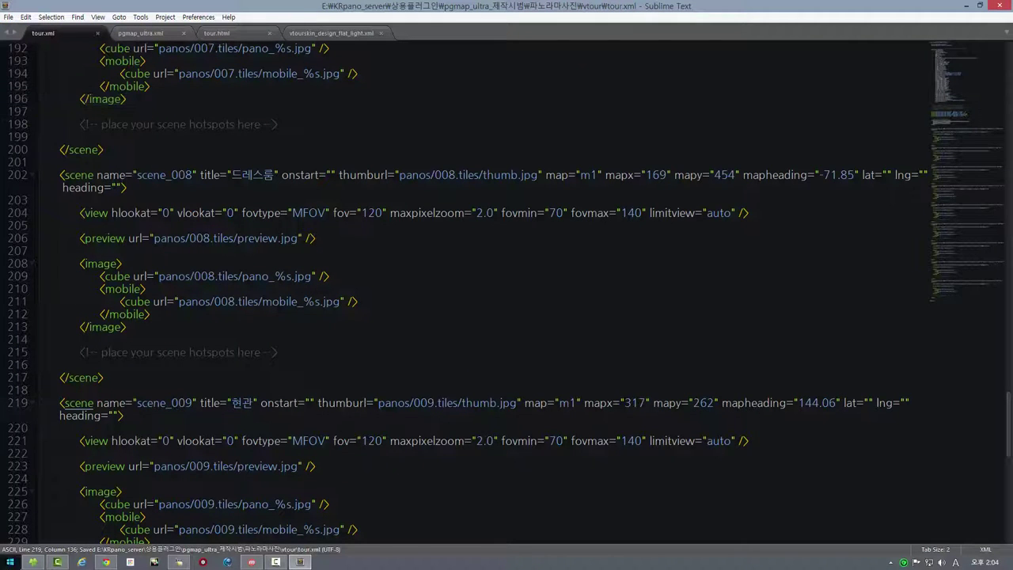
# - Switch to Chrome, reload the tour, and enlarge the floor-plan map over the panorama
pyautogui.click(105, 562)
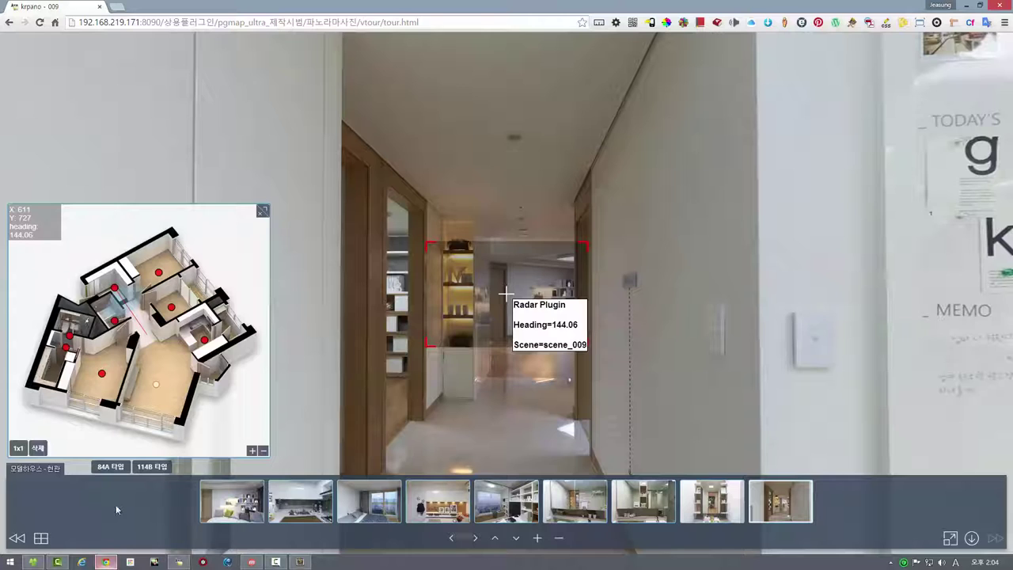
pyautogui.click(41, 22)
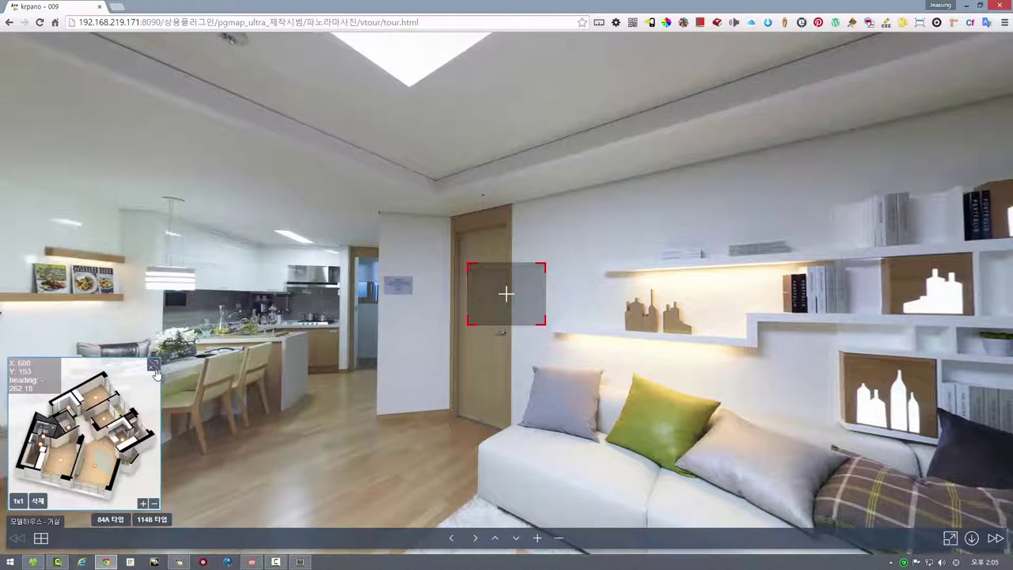
pyautogui.moveTo(156, 366); pyautogui.dragTo(253, 291)
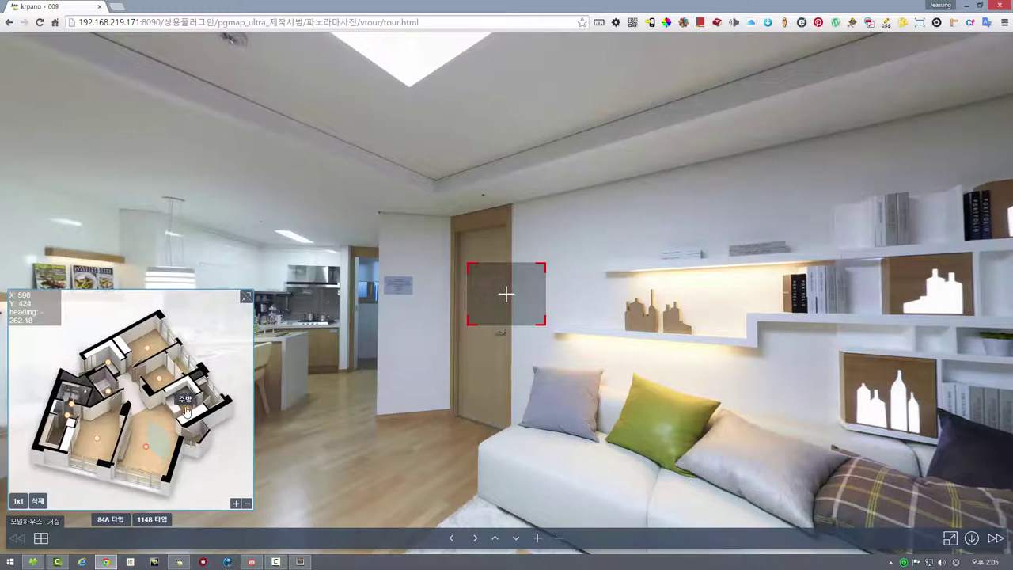
# - Open the 주방 and 안방 scenes from their floor-plan points and turn the 안방 view to check its radar direction
pyautogui.click(186, 410)
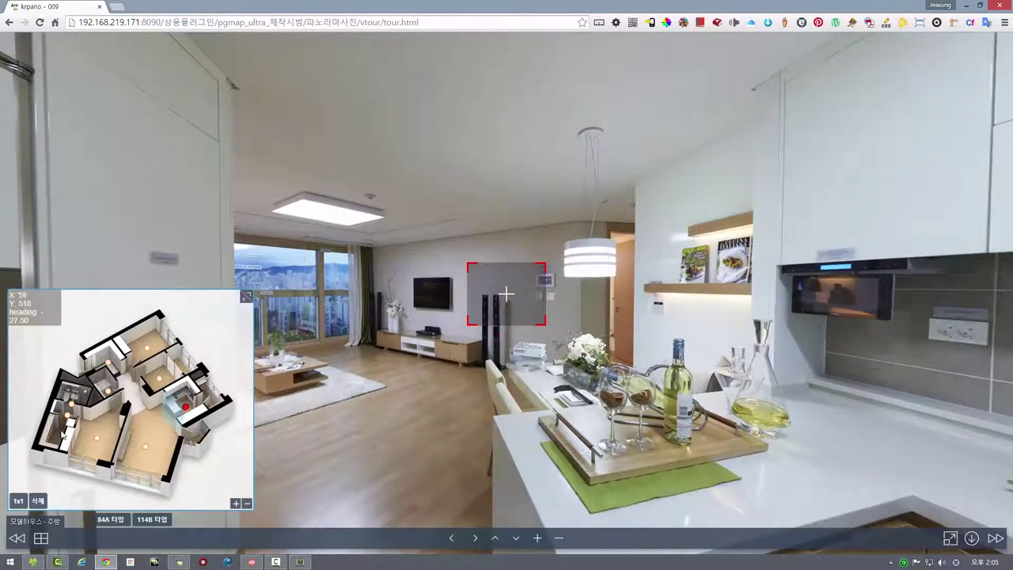
pyautogui.click(94, 437)
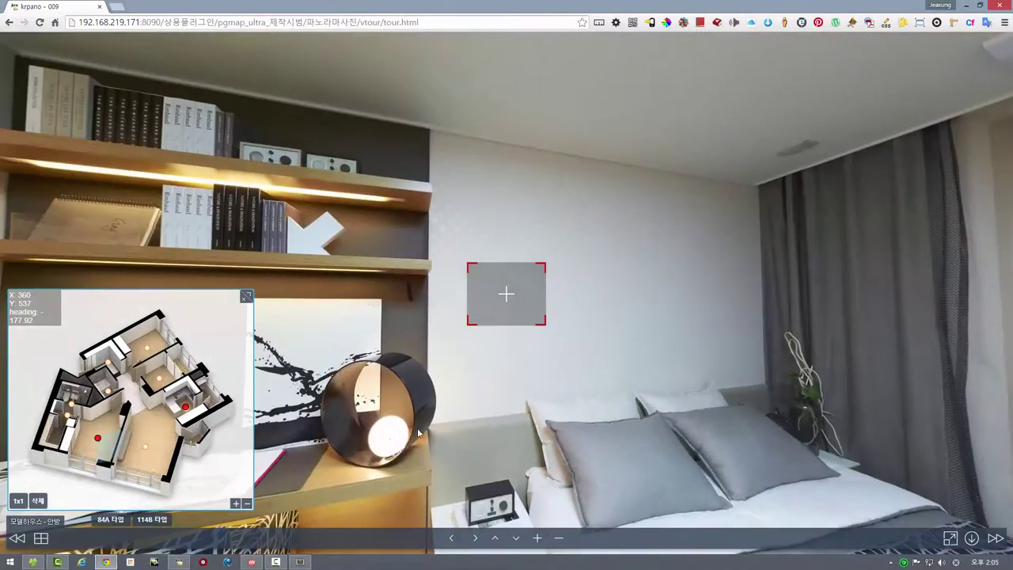
pyautogui.moveTo(420, 432); pyautogui.dragTo(733, 445)
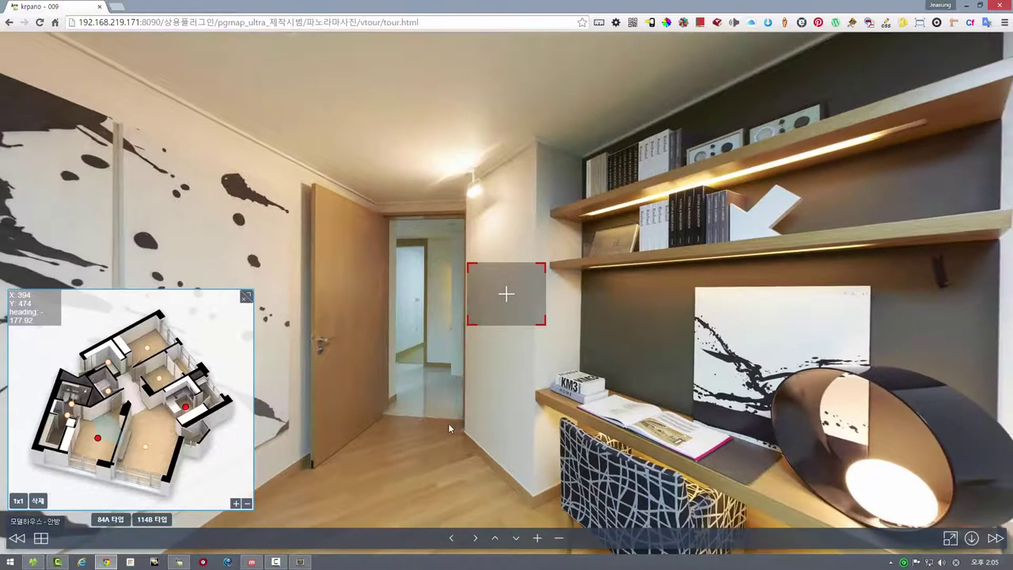
# - Open the 침실1 scene from its floor-plan point and turn the view toward the doorway to check its radar direction
pyautogui.click(149, 352)
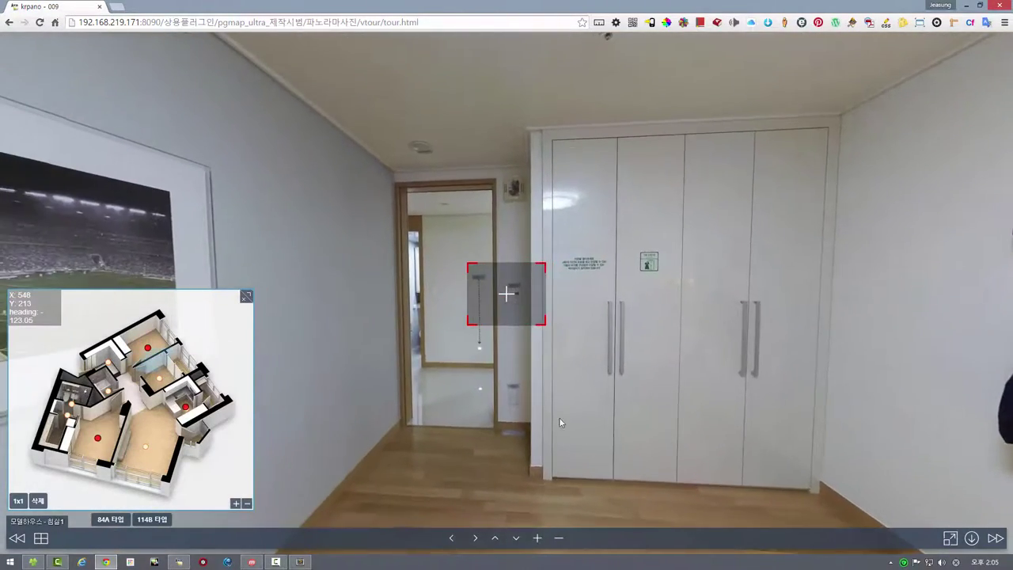
pyautogui.moveTo(559, 423); pyautogui.dragTo(649, 423)
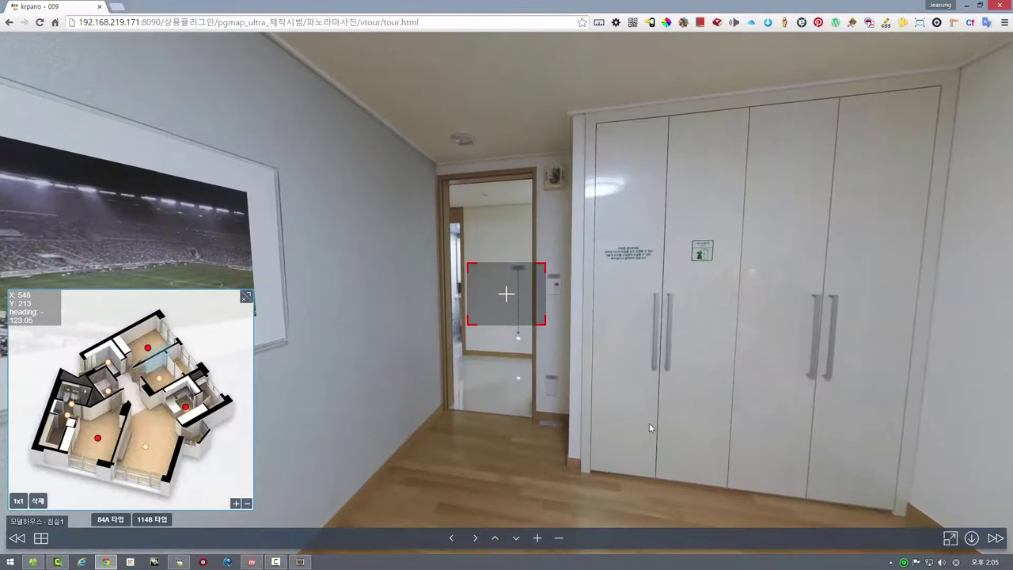
pyautogui.scroll(2, 647, 423)
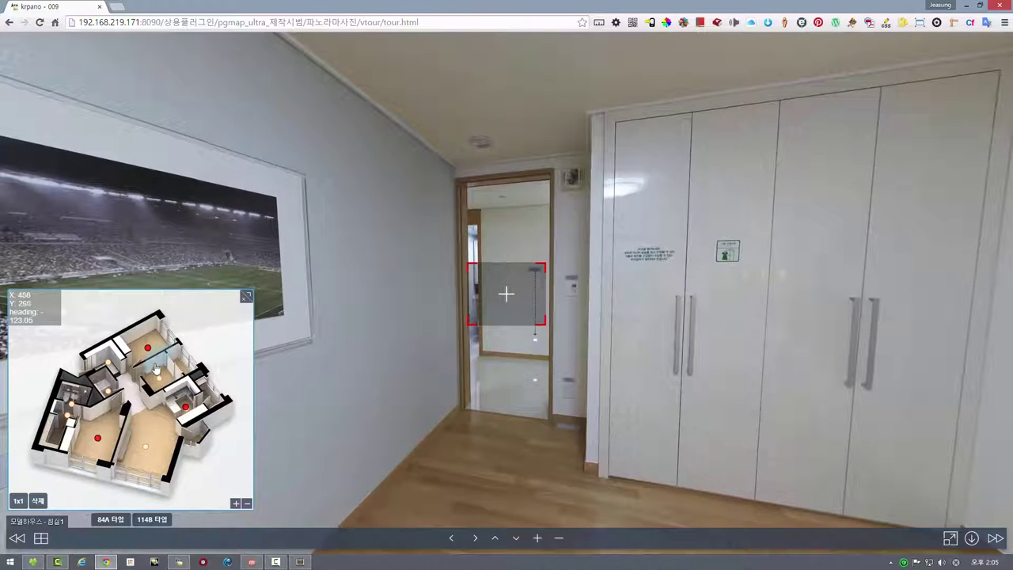
# - Enable radar heading editing for 침실1, adjust the heading to -21.49, and pick its map point at about X 456, Y 209
pyautogui.rightClick(159, 361)
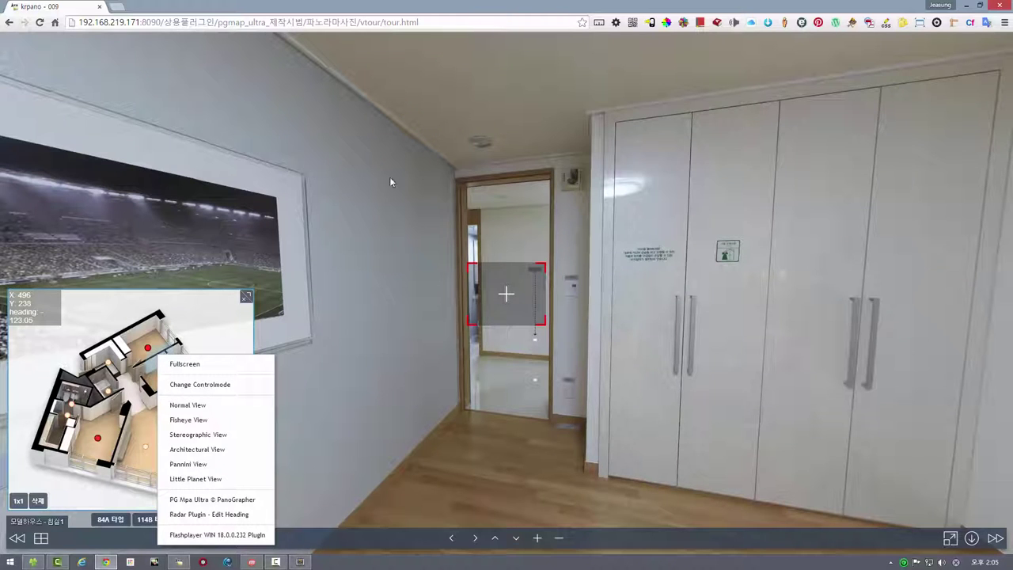
pyautogui.click(220, 514)
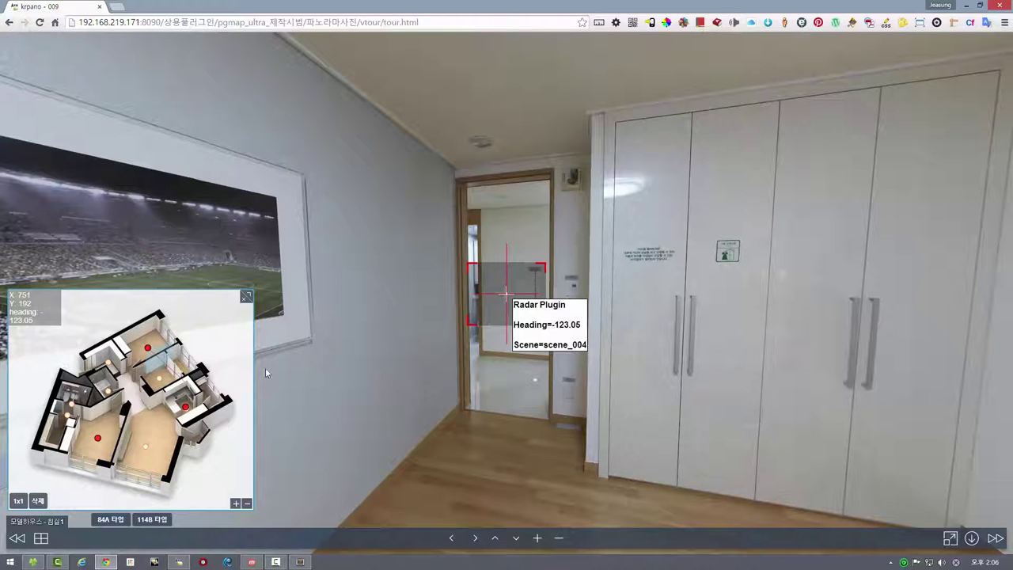
pyautogui.moveTo(395, 297); pyautogui.dragTo(395, 308)
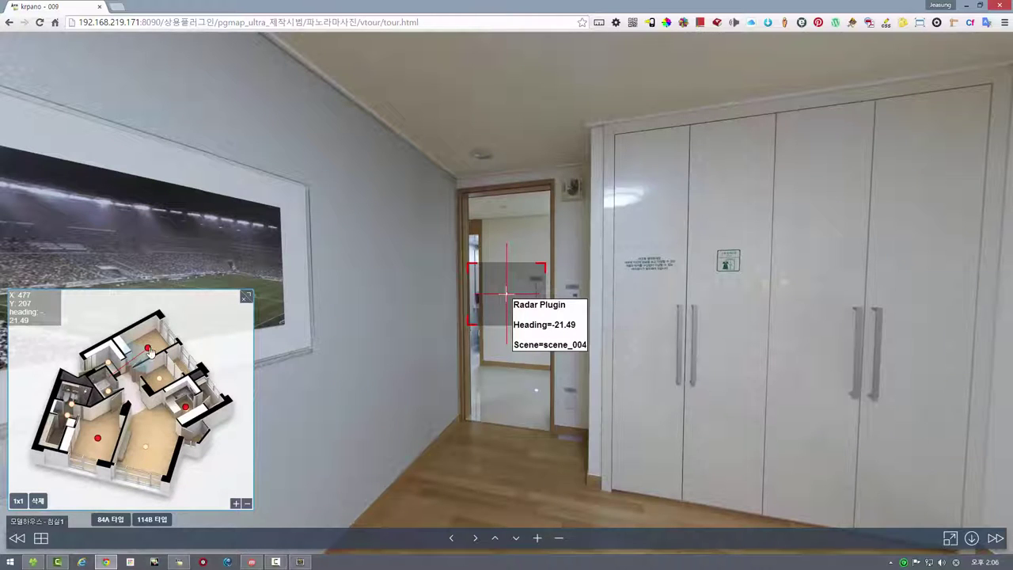
pyautogui.click(148, 349)
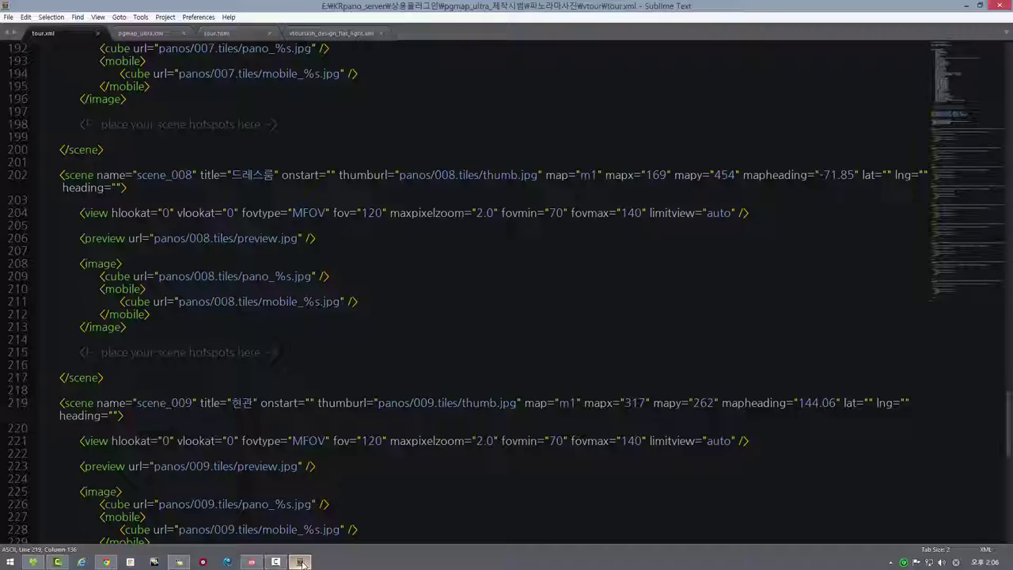
# - Switch to Sublime Text and replace scene_004's map attributes in tour.xml with map="m1" mapx="456" mapy="209" mapheading="-21.49"
pyautogui.click(300, 562)
pyautogui.scroll(1, 463, 293)
pyautogui.scroll(18, 491, 293)
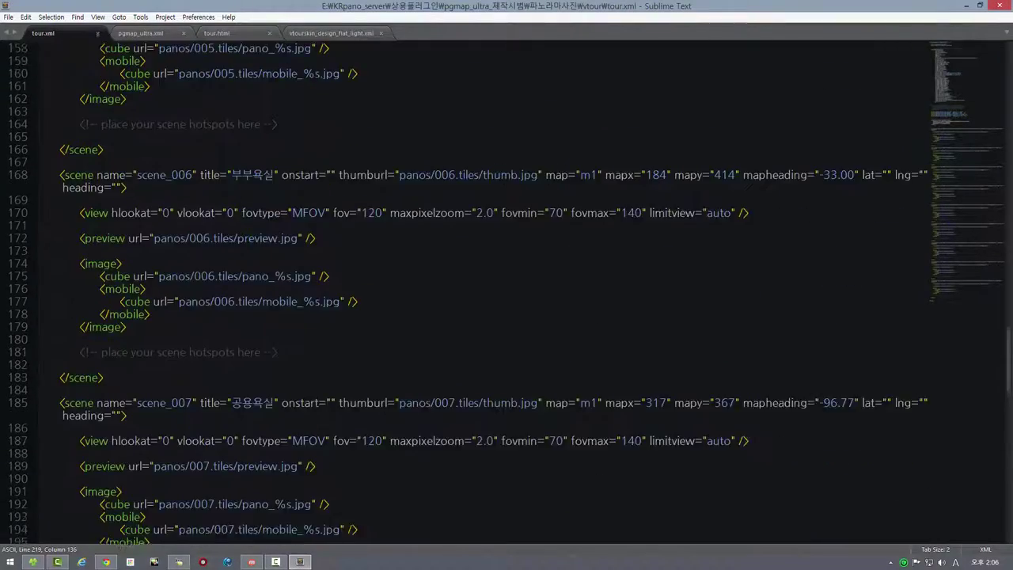
pyautogui.scroll(5, 491, 293)
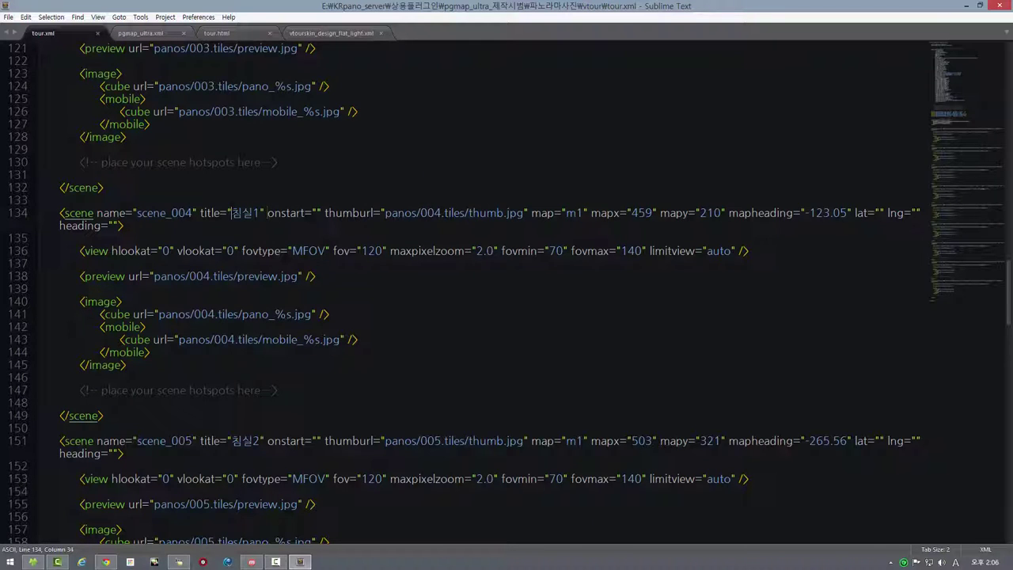
pyautogui.doubleClick(252, 212)
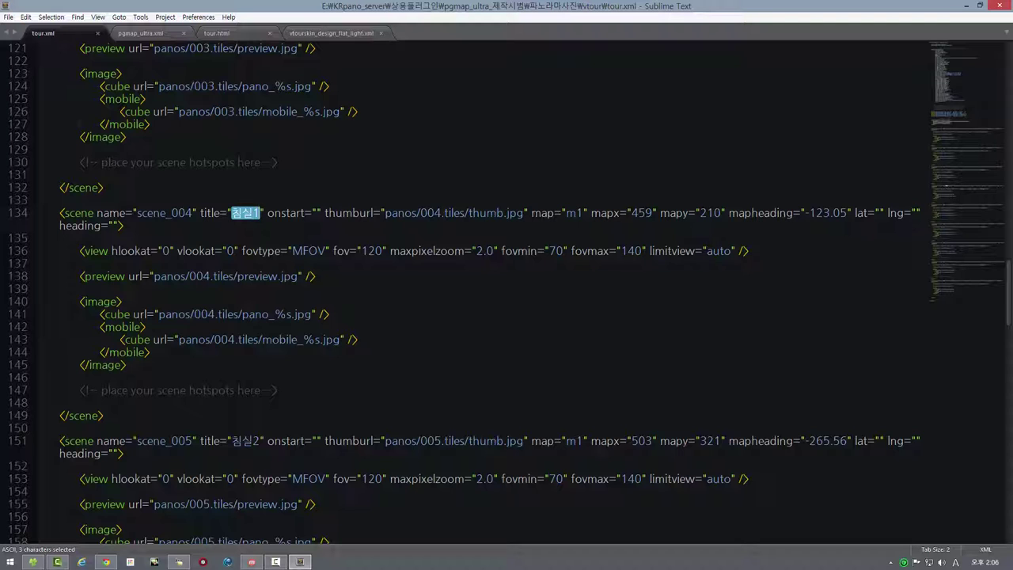
pyautogui.click(530, 213)
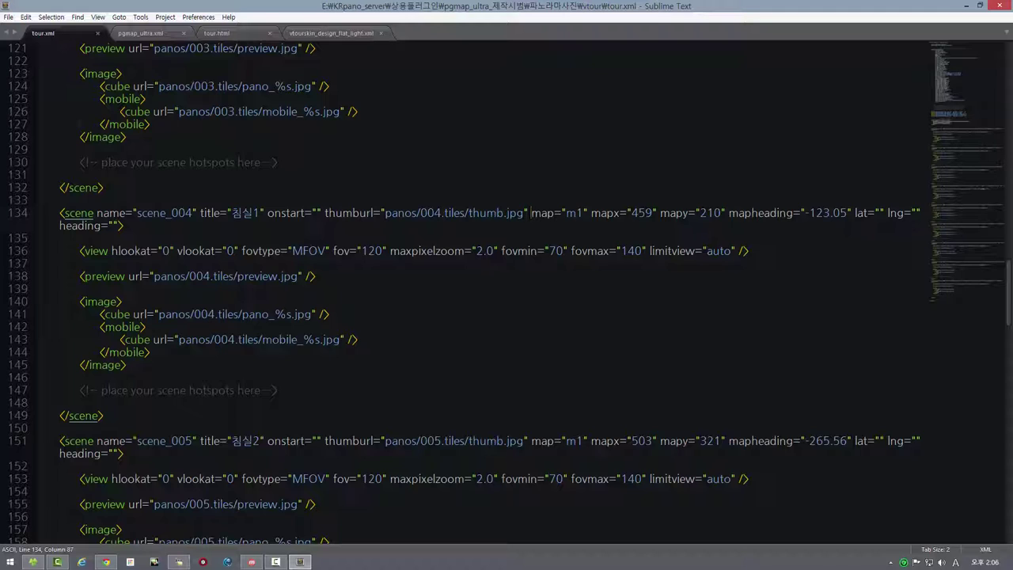
pyautogui.moveTo(531, 213); pyautogui.dragTo(852, 214)
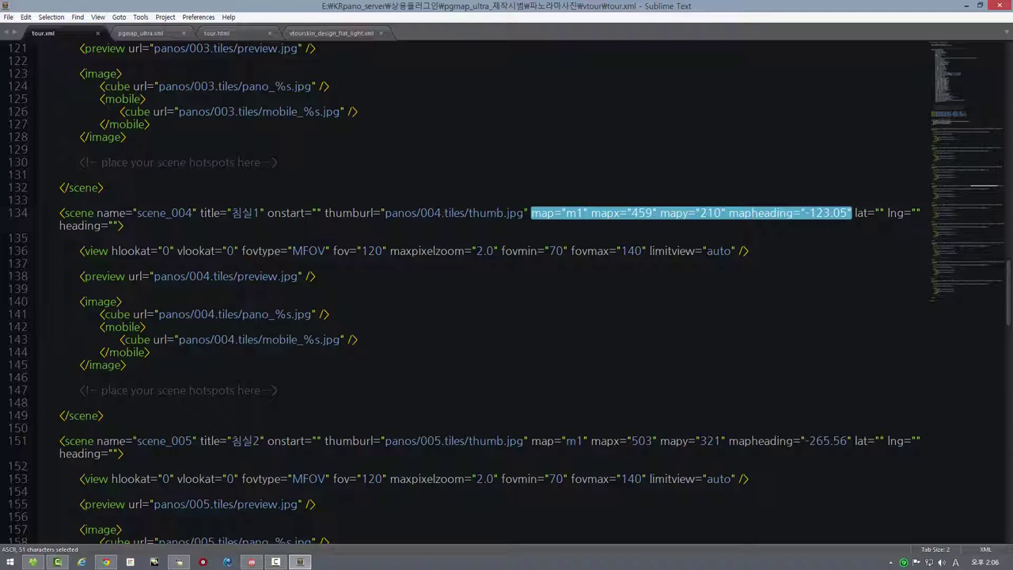
pyautogui.press('Delete')
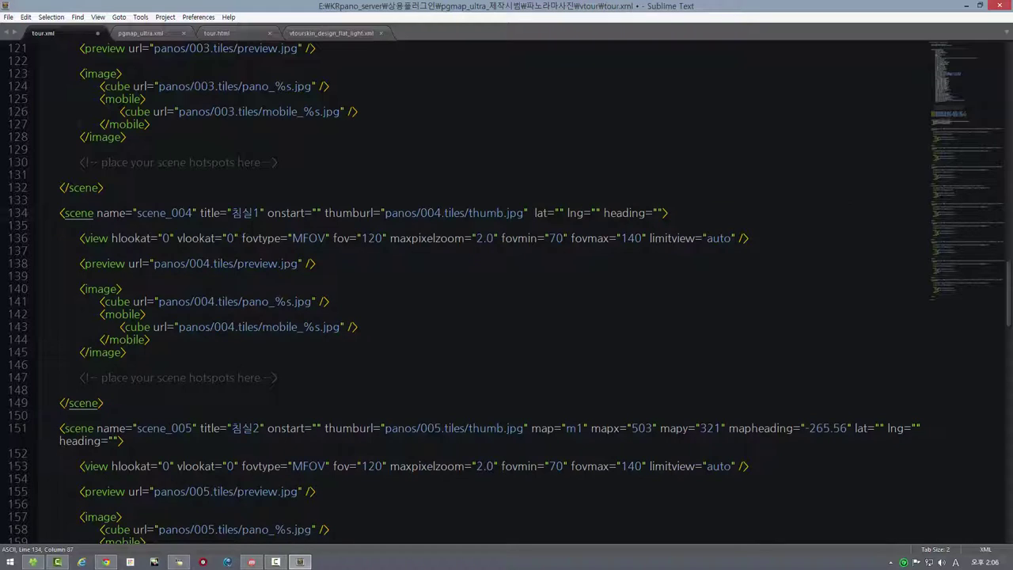
pyautogui.write('map="m1" mapx="456" mapy="209" mapheading="-21.49"')
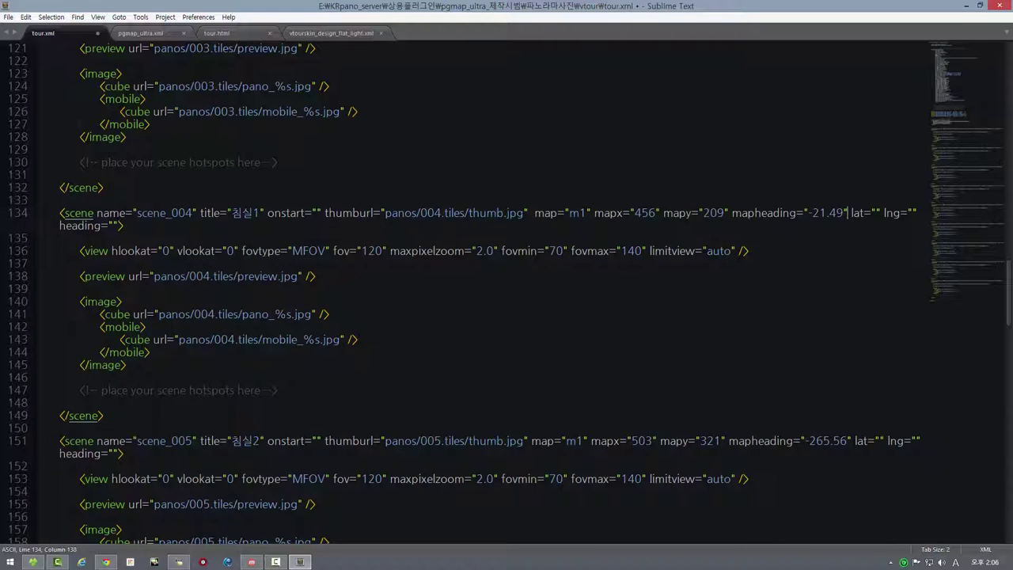
# - Remove the extra space before scene_004's map attribute and save tour.xml
pyautogui.click(535, 213)
pyautogui.press('BackSpace')
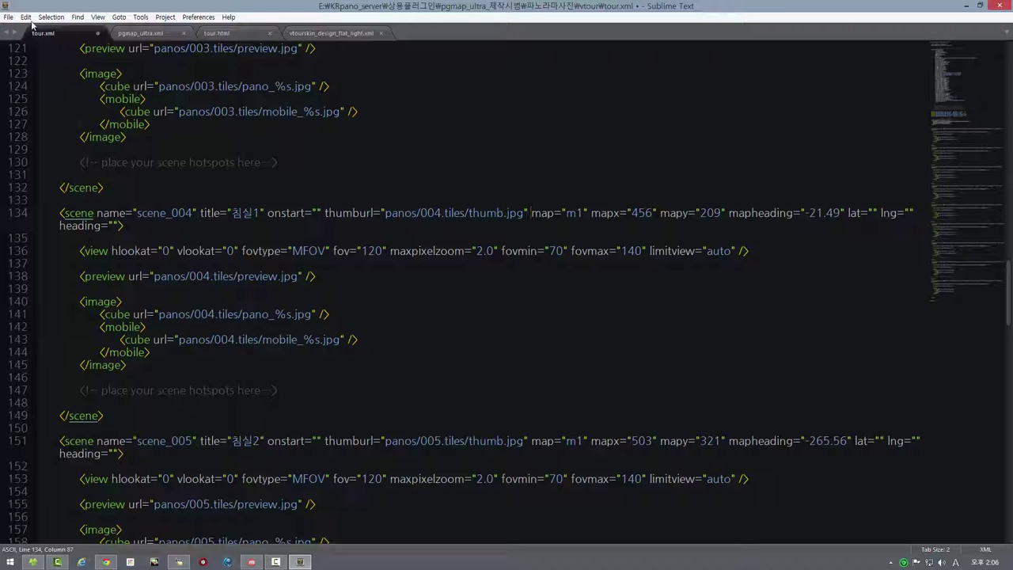
pyautogui.click(7, 17)
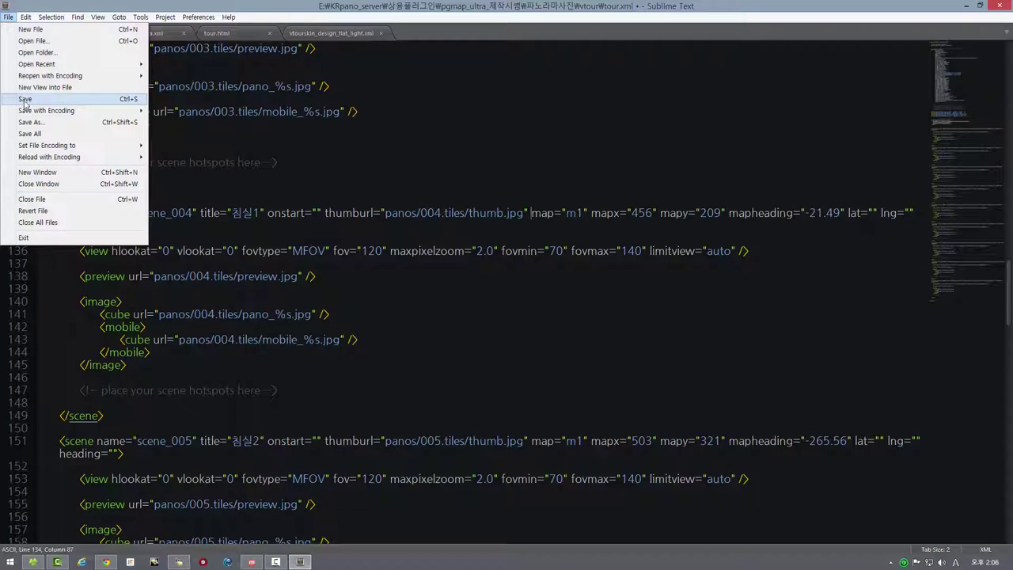
pyautogui.click(25, 102)
# - Switch to Chrome, reload the tour, and enlarge the floor-plan map
pyautogui.click(106, 562)
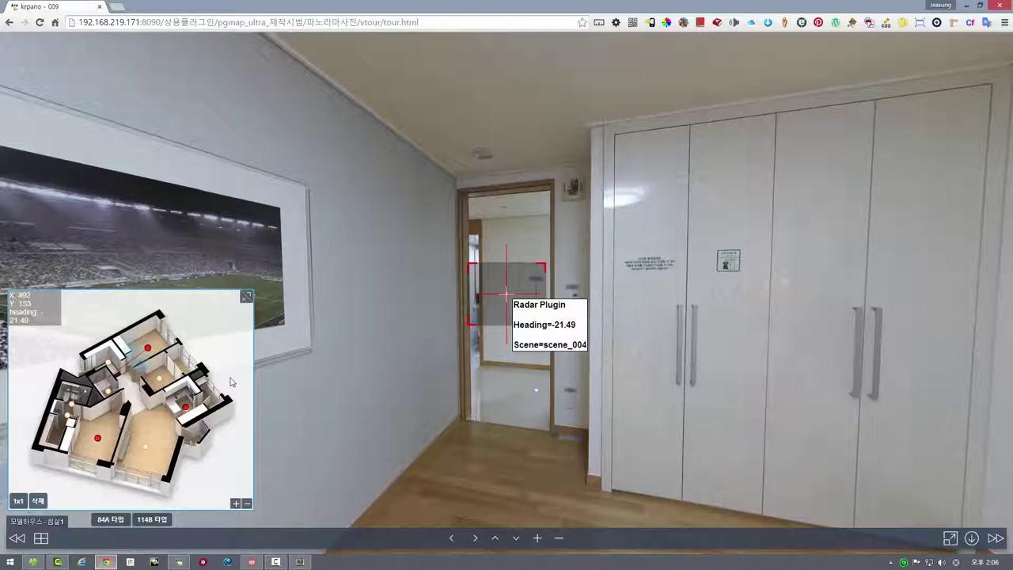
pyautogui.click(40, 23)
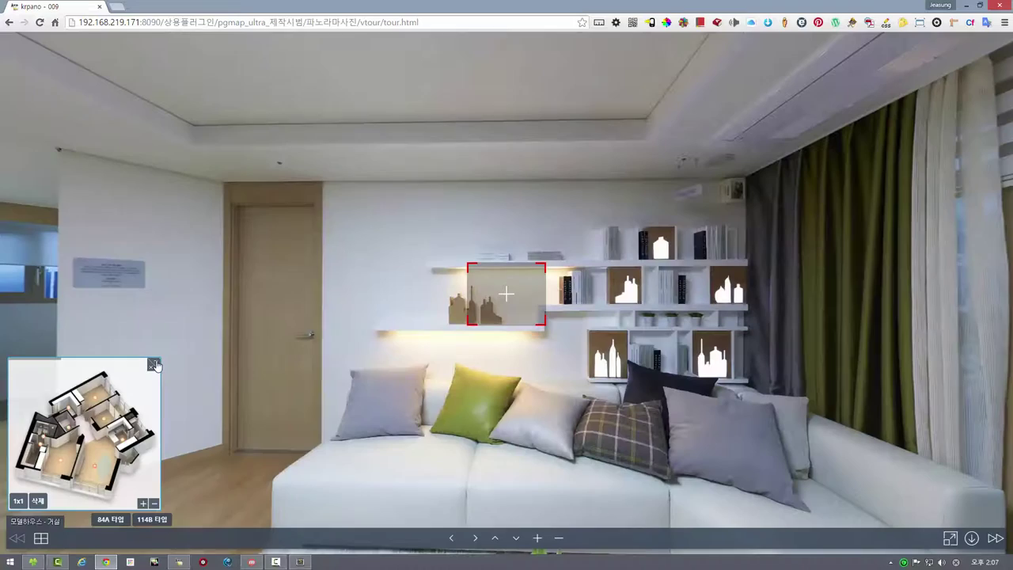
pyautogui.click(155, 364)
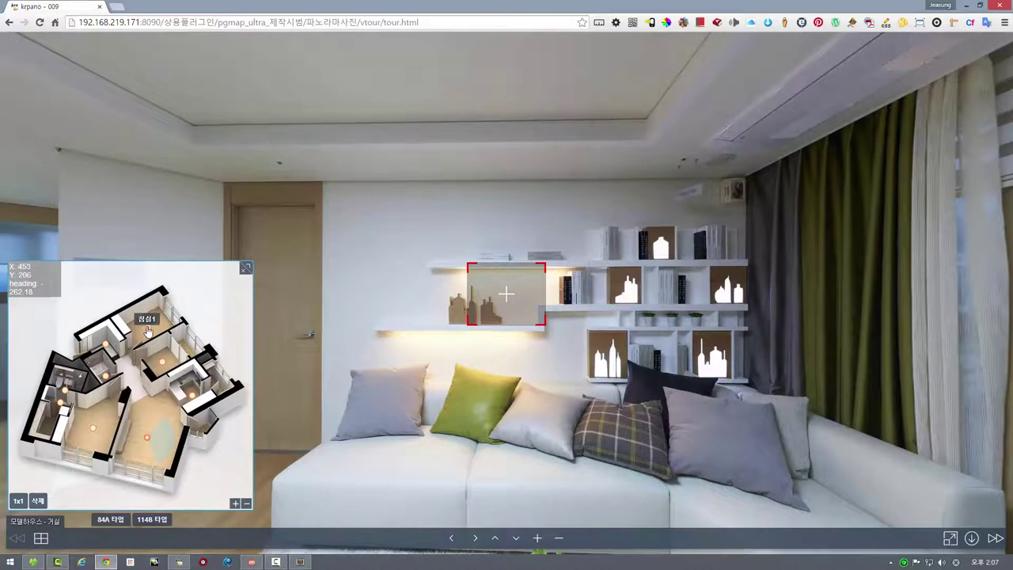
# - Open the 침실1 scene from its floor-plan point and turn the view around the doorway to check the corrected radar heading
pyautogui.click(147, 331)
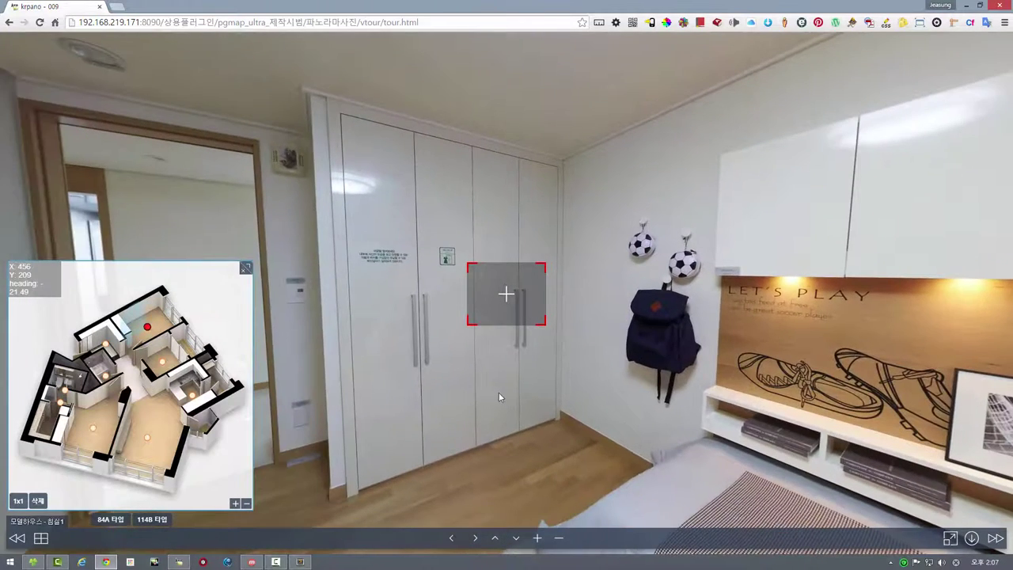
pyautogui.moveTo(499, 392); pyautogui.dragTo(804, 432)
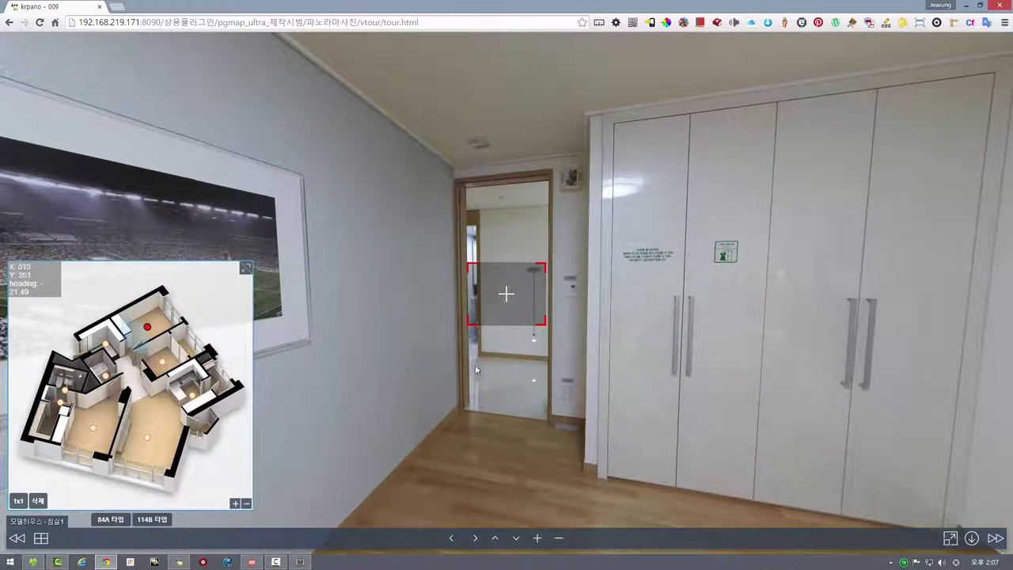
pyautogui.moveTo(506, 384)
pyautogui.mouseDown()
pyautogui.moveTo(553, 396)
pyautogui.moveTo(412, 385)
pyautogui.moveTo(499, 389)
pyautogui.mouseUp()
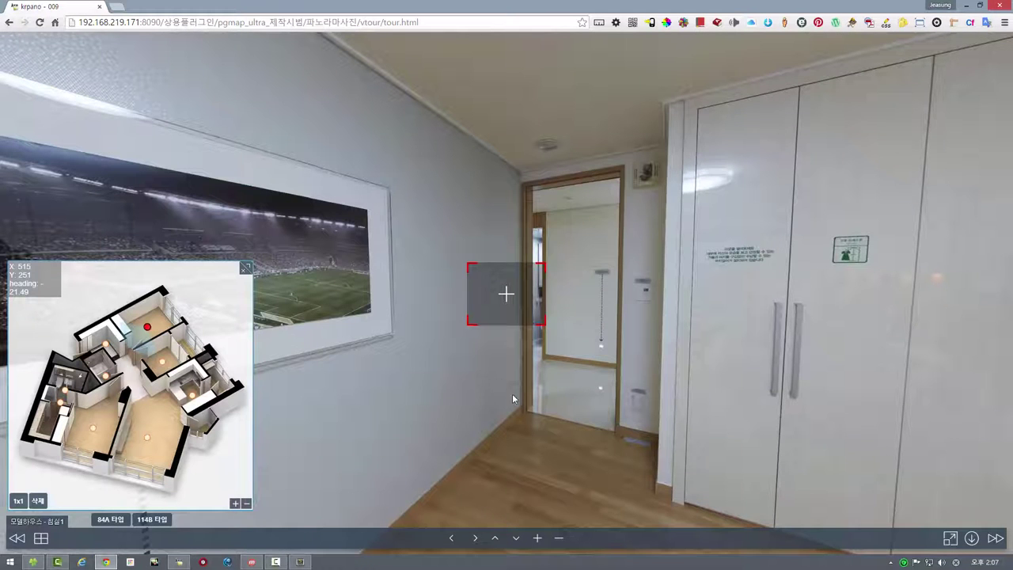
pyautogui.moveTo(512, 393); pyautogui.dragTo(500, 401)
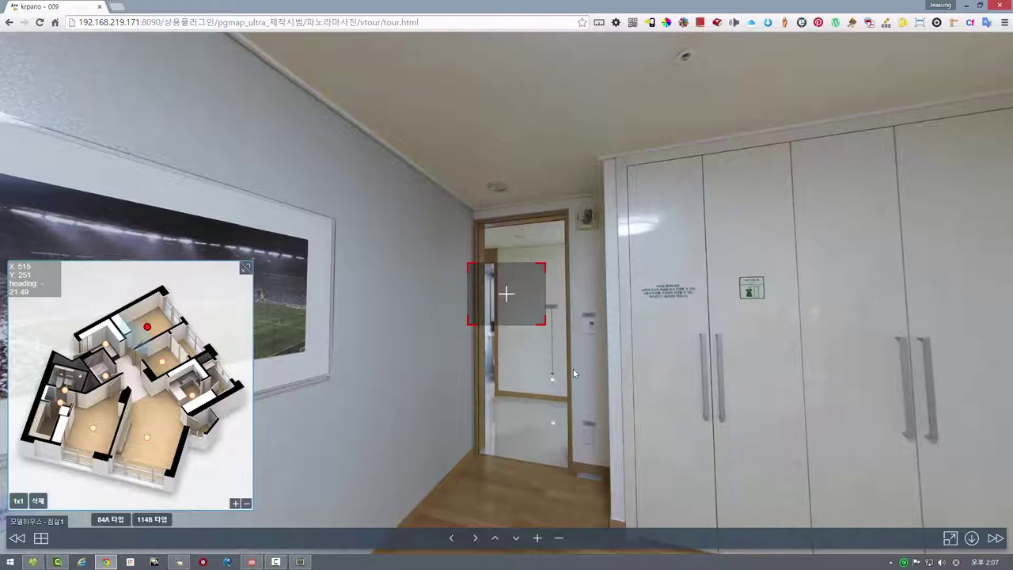
pyautogui.scroll(2, 558, 370)
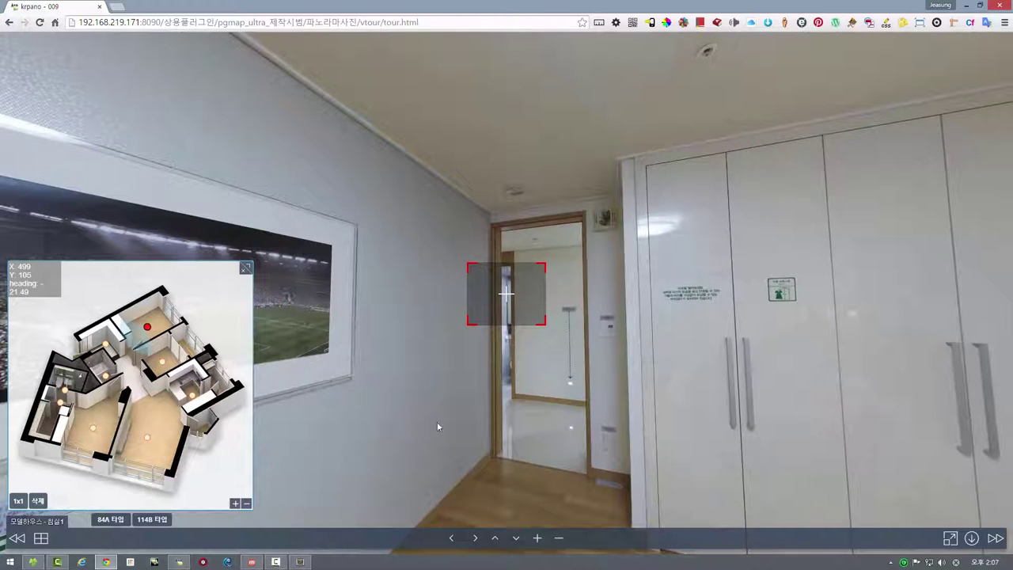
# - Switch to Sublime Text and change the editmode value in pgmap_ultra.xml to "fase"
pyautogui.click(300, 562)
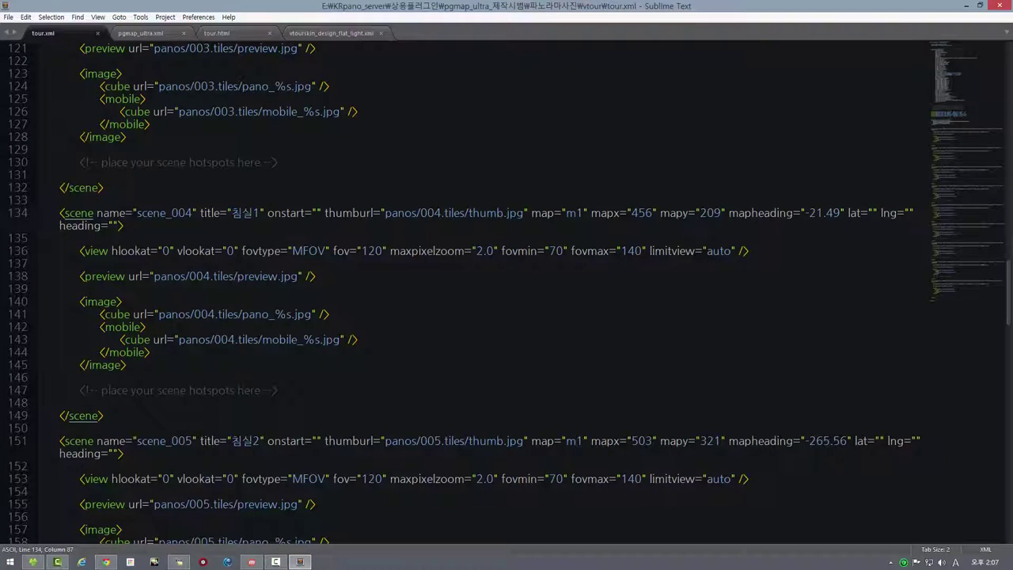
pyautogui.click(150, 34)
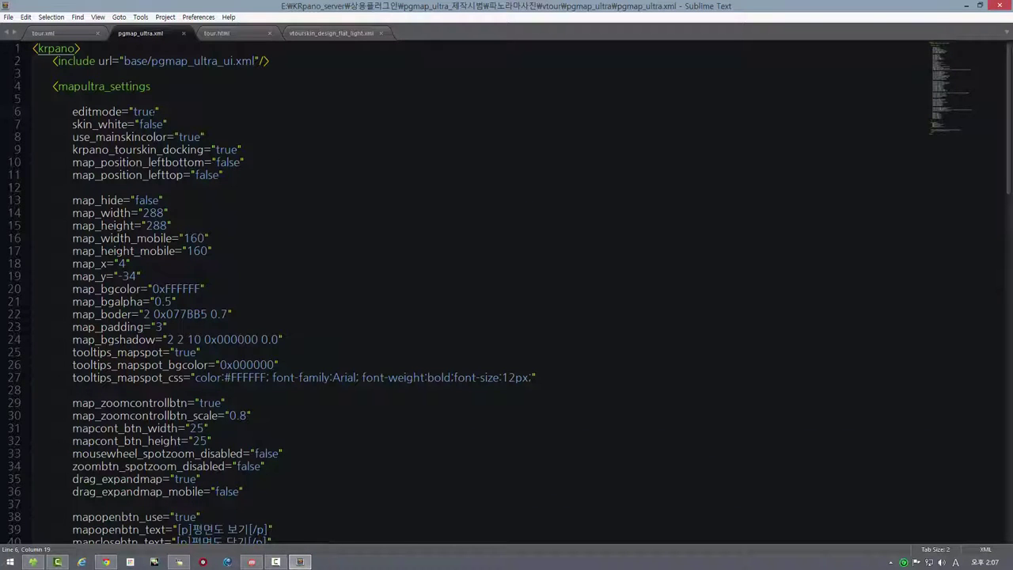
pyautogui.doubleClick(151, 111)
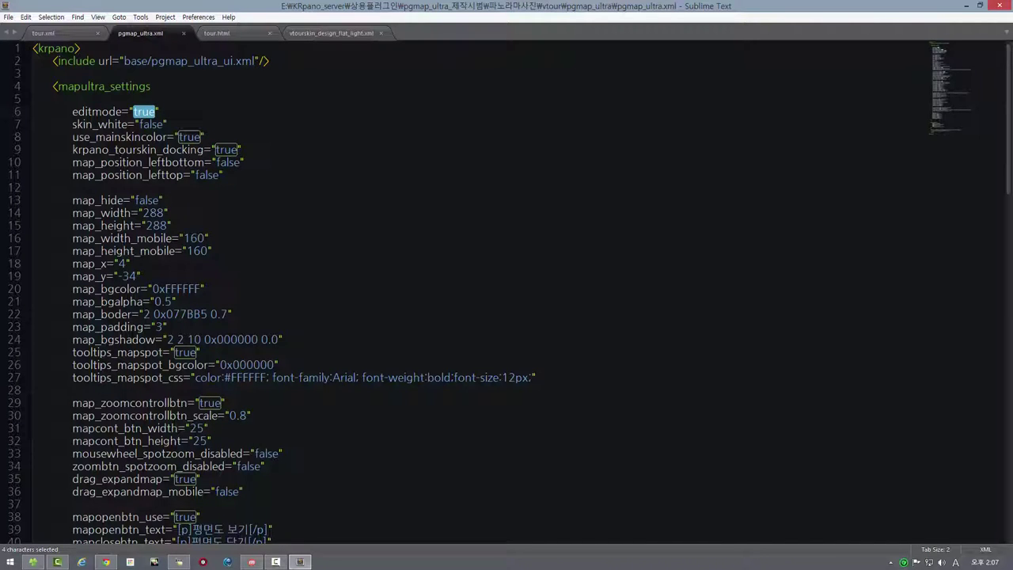
pyautogui.write('fase')
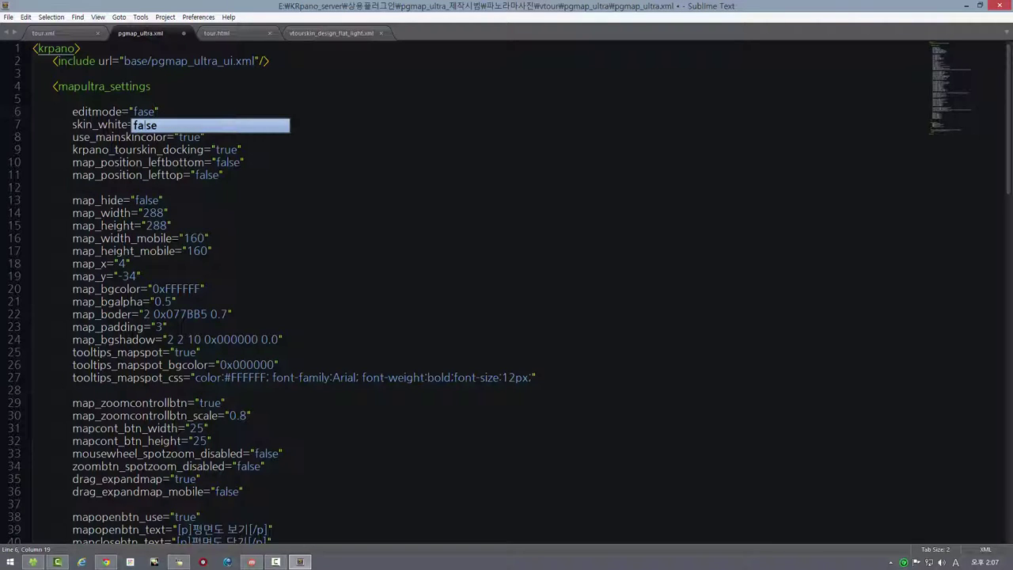
# - Save pgmap_ultra.xml with the changed editmode value and reload the tour in Chrome
pyautogui.click(8, 16)
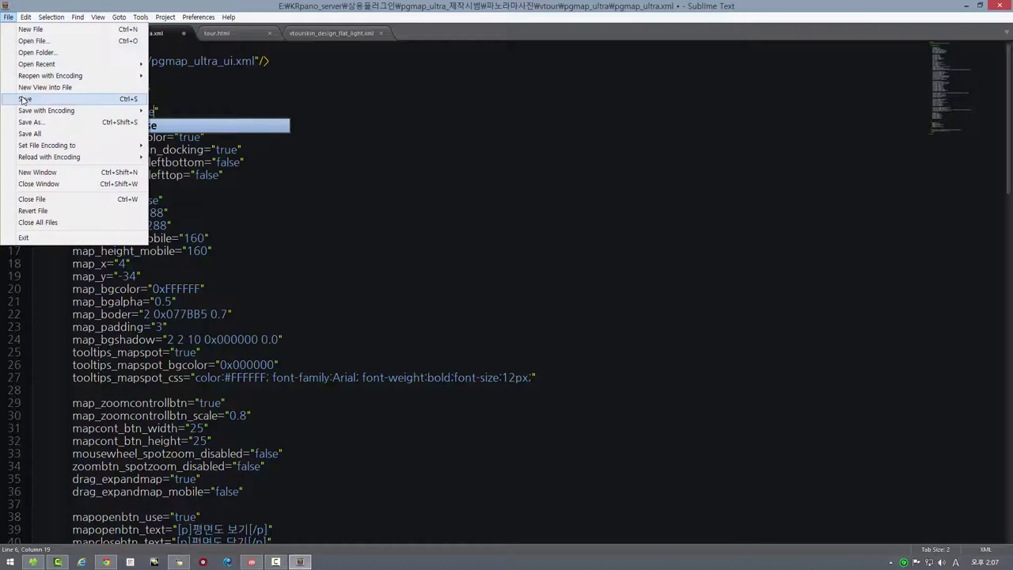
pyautogui.click(25, 99)
pyautogui.click(106, 562)
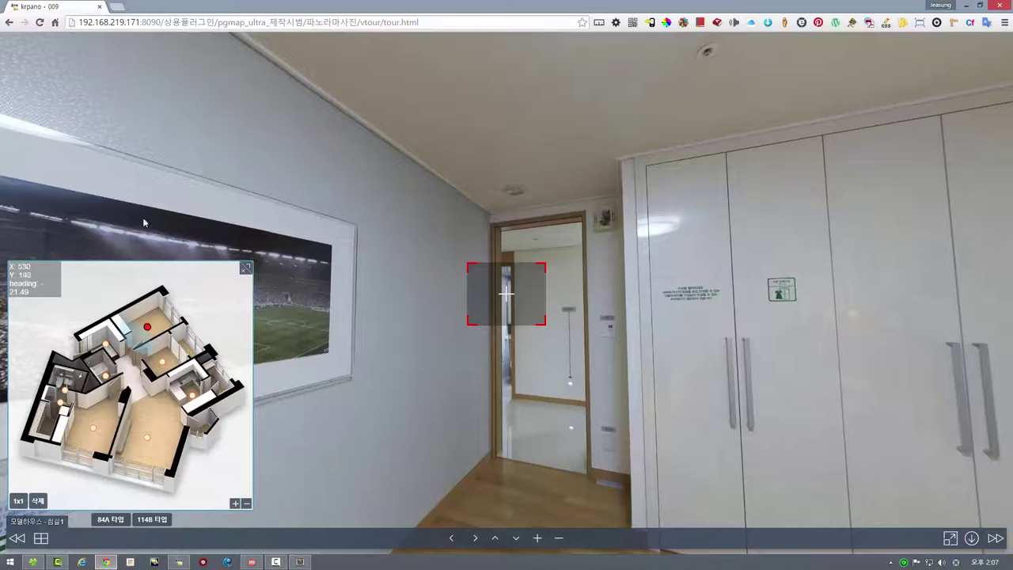
pyautogui.click(40, 22)
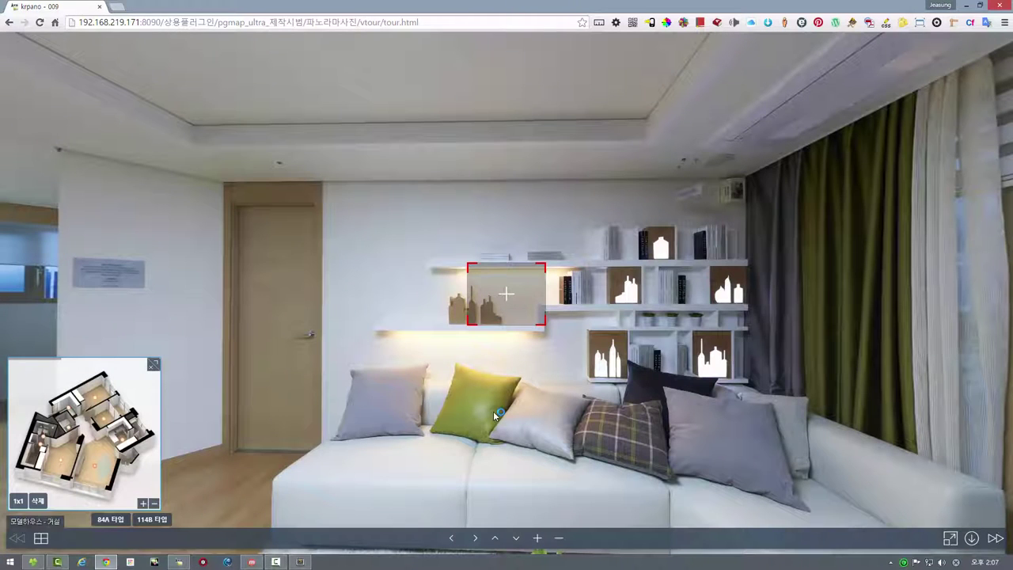
# - Switch to Sublime Text and correct the editmode value in pgmap_ultra.xml to "false"
pyautogui.click(300, 561)
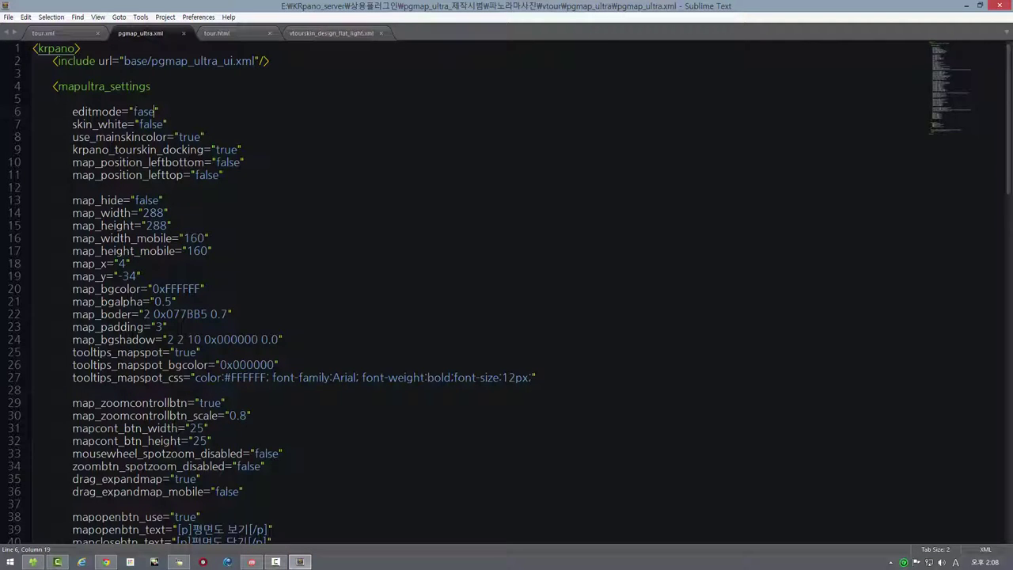
pyautogui.doubleClick(143, 111)
pyautogui.write('false')
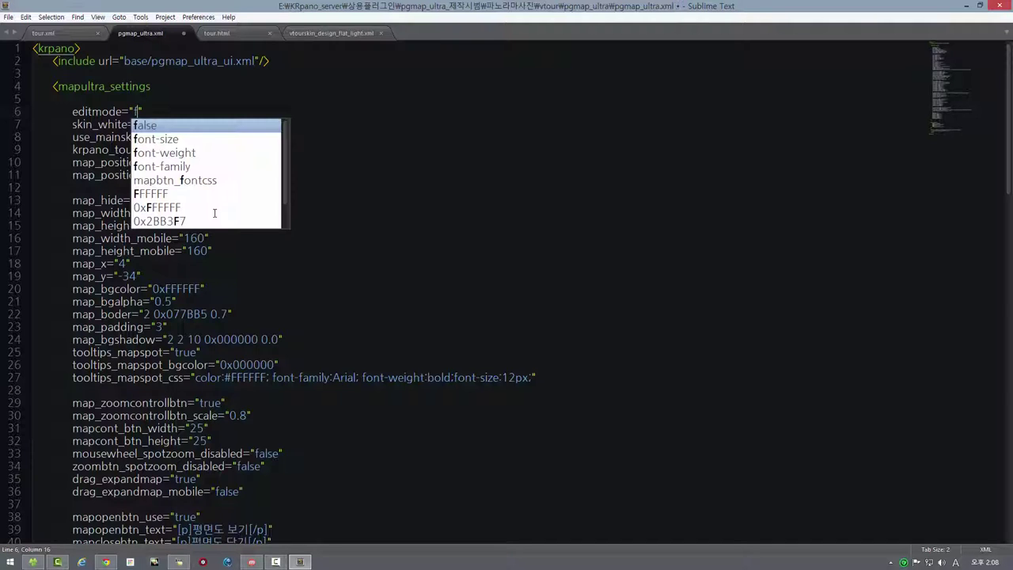
# - Save pgmap_ultra.xml with the corrected editmode value and check the reloaded tour in Chrome by turning the living-room view
pyautogui.click(8, 17)
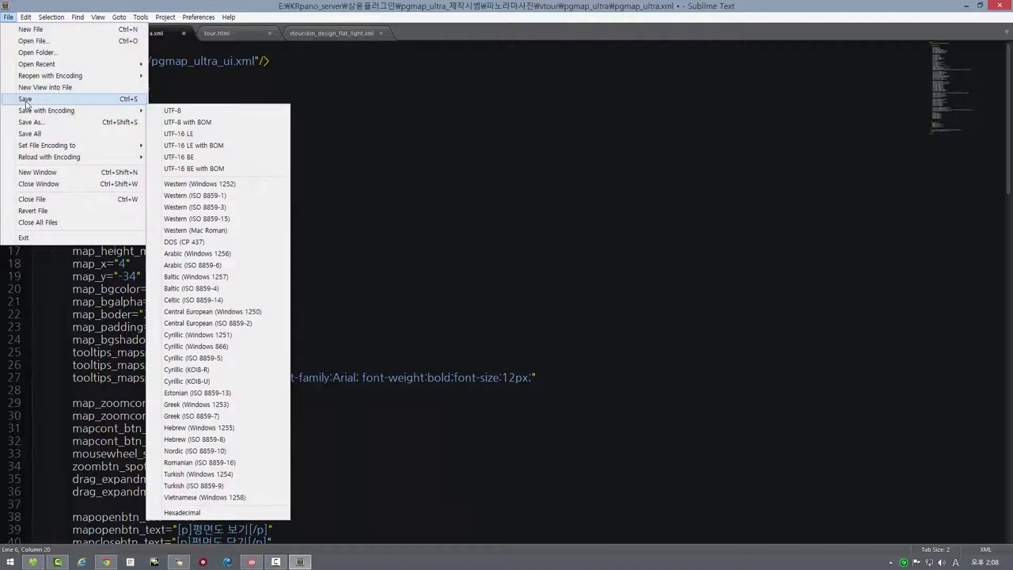
pyautogui.click(26, 98)
pyautogui.click(106, 563)
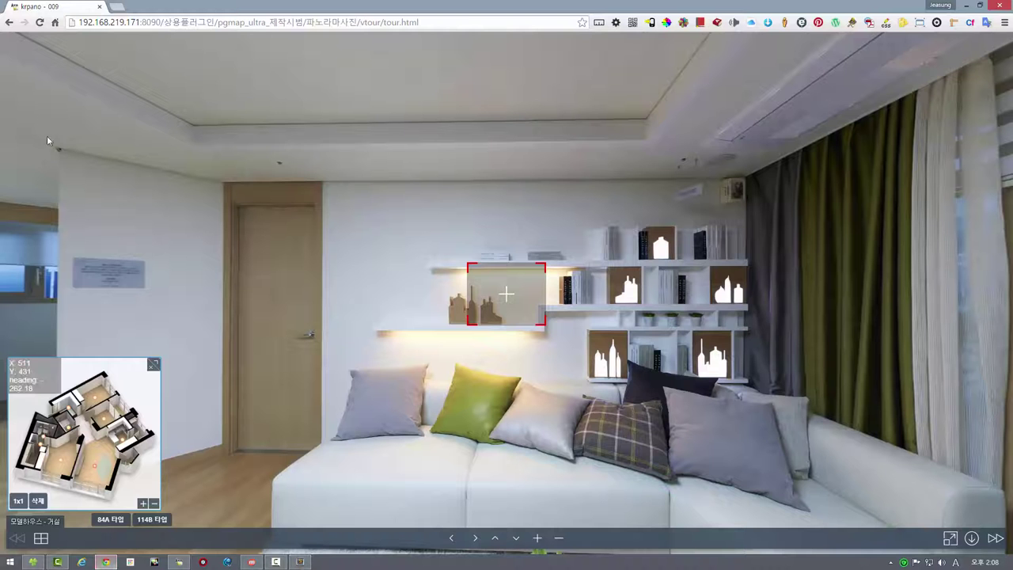
pyautogui.click(40, 22)
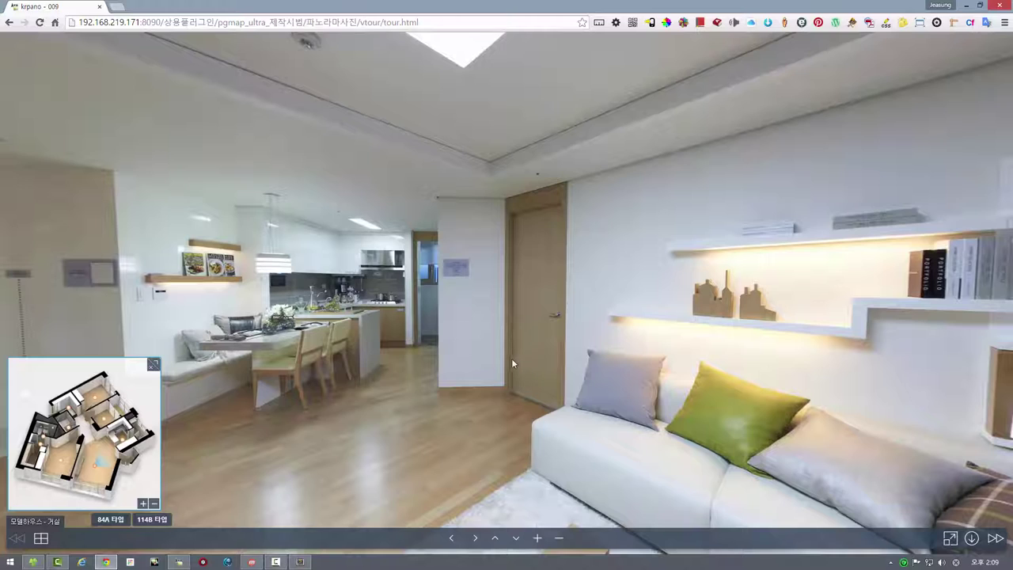
pyautogui.moveTo(417, 300); pyautogui.dragTo(454, 369)
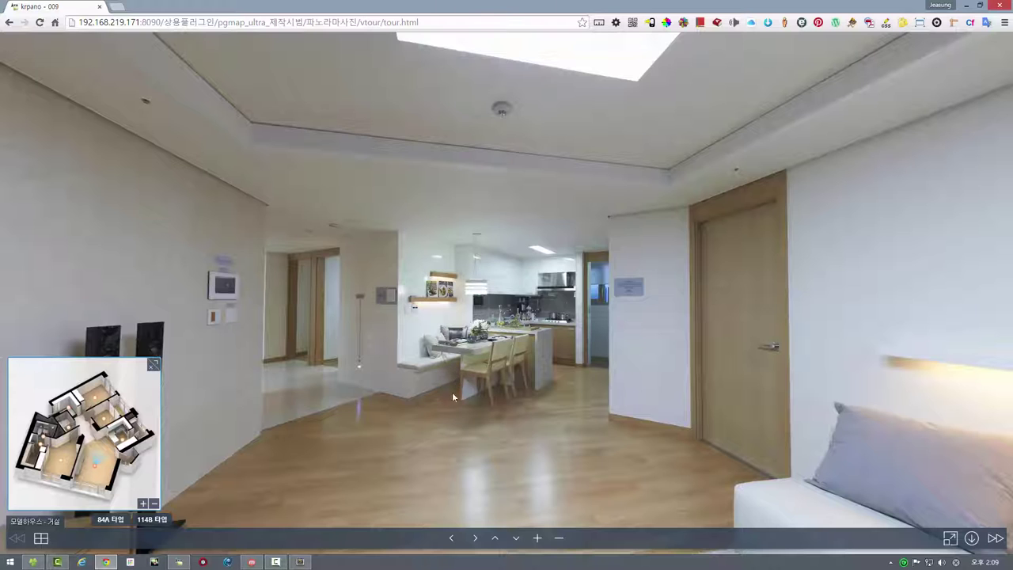
# - Switch to Sublime Text and set the html5 value of the embedpano call in tour.html to "prefer"
pyautogui.click(300, 562)
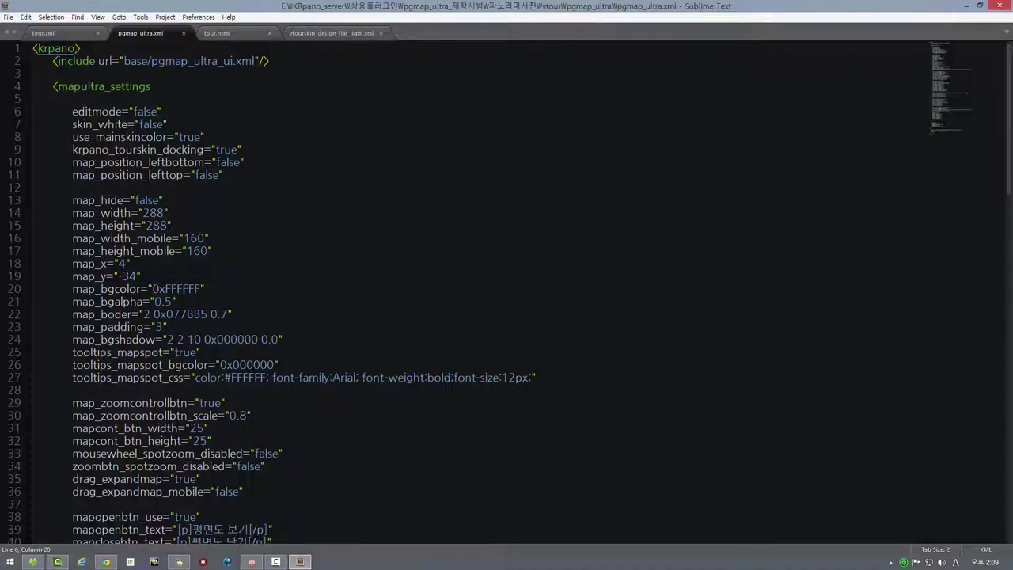
pyautogui.click(225, 36)
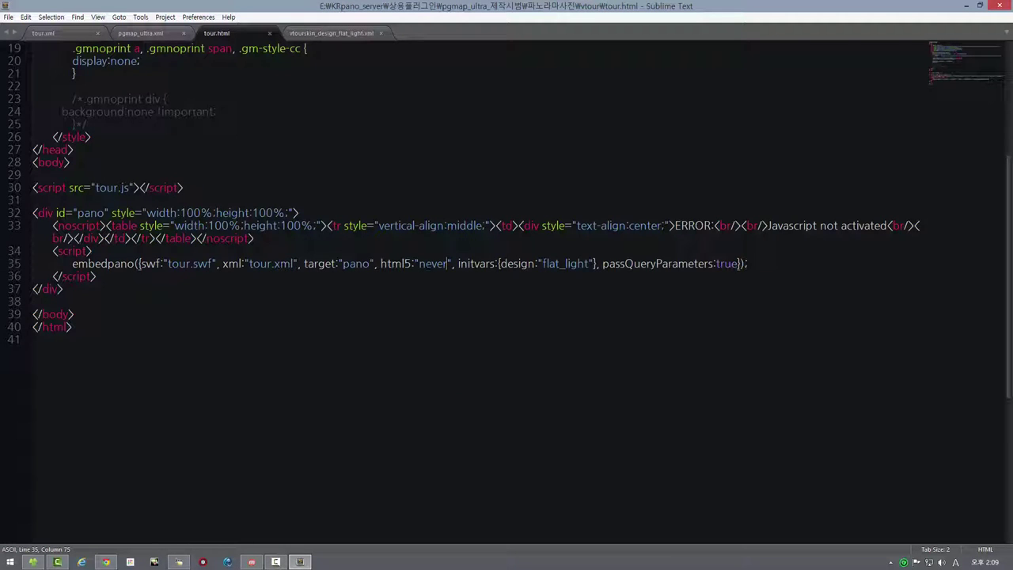
pyautogui.press('BackSpace')
pyautogui.press('BackSpace')
pyautogui.press('BackSpace')
pyautogui.press('BackSpace')
pyautogui.press('BackSpace')
pyautogui.write('prefer')
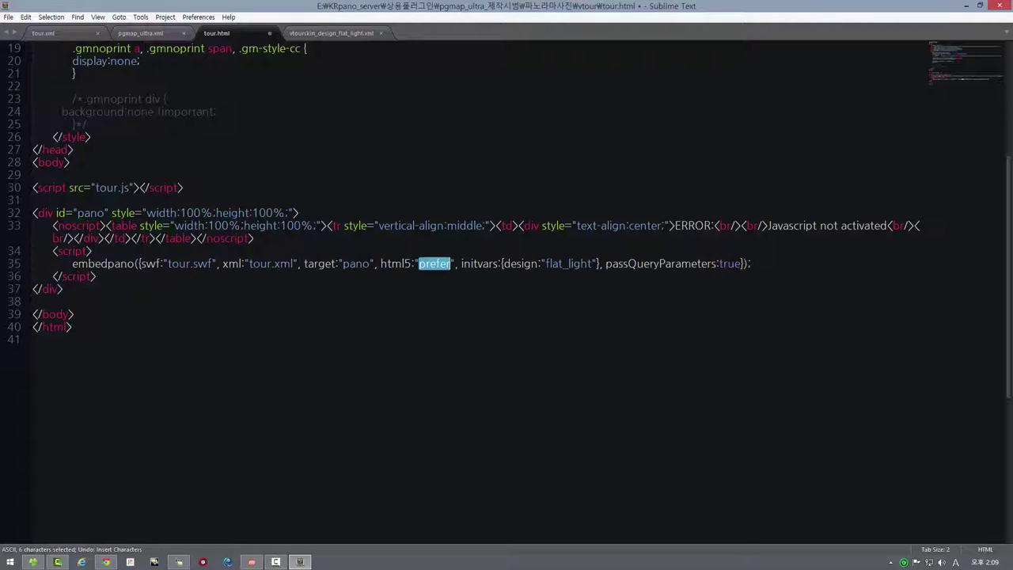
pyautogui.click(31, 338)
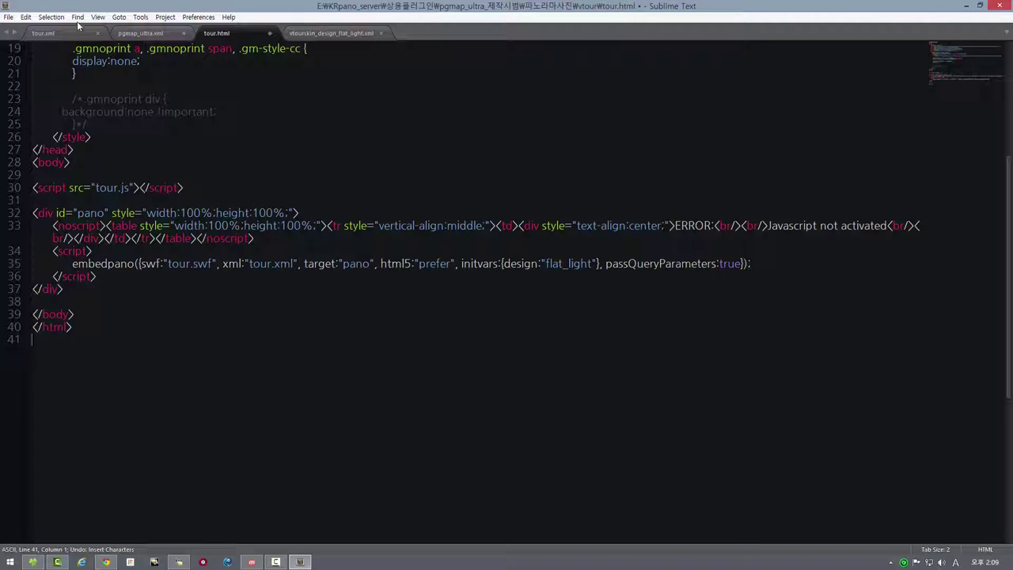
# - Save tour.html and reload the tour in Chrome, checking which player renders the panorama before and after
pyautogui.click(8, 17)
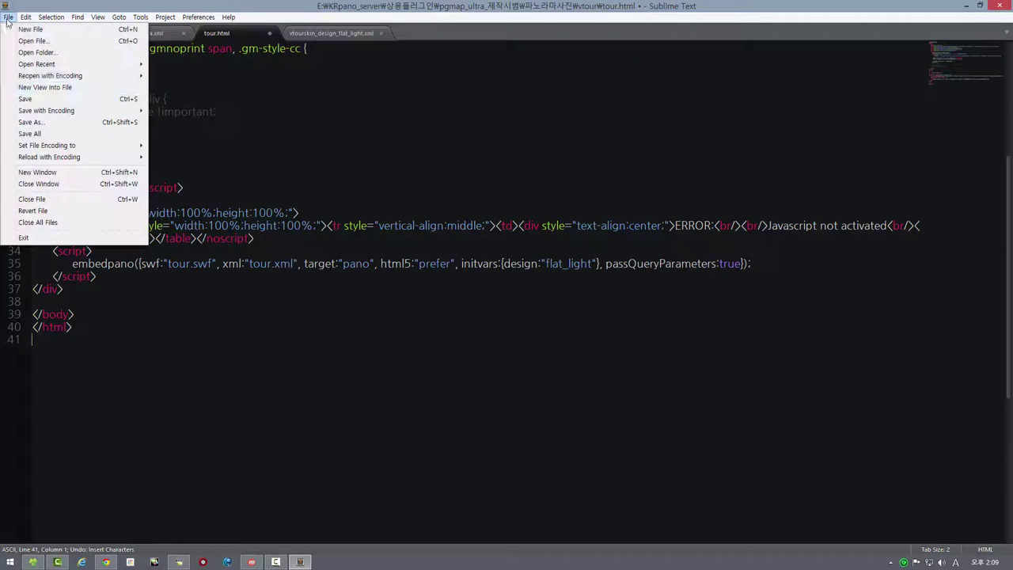
pyautogui.click(22, 99)
pyautogui.click(105, 562)
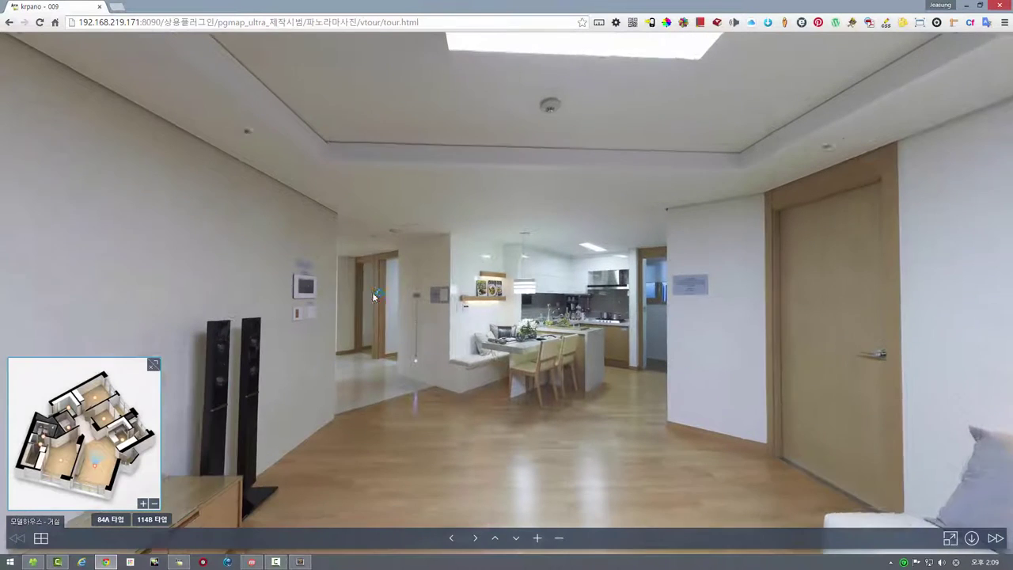
pyautogui.rightClick(378, 271)
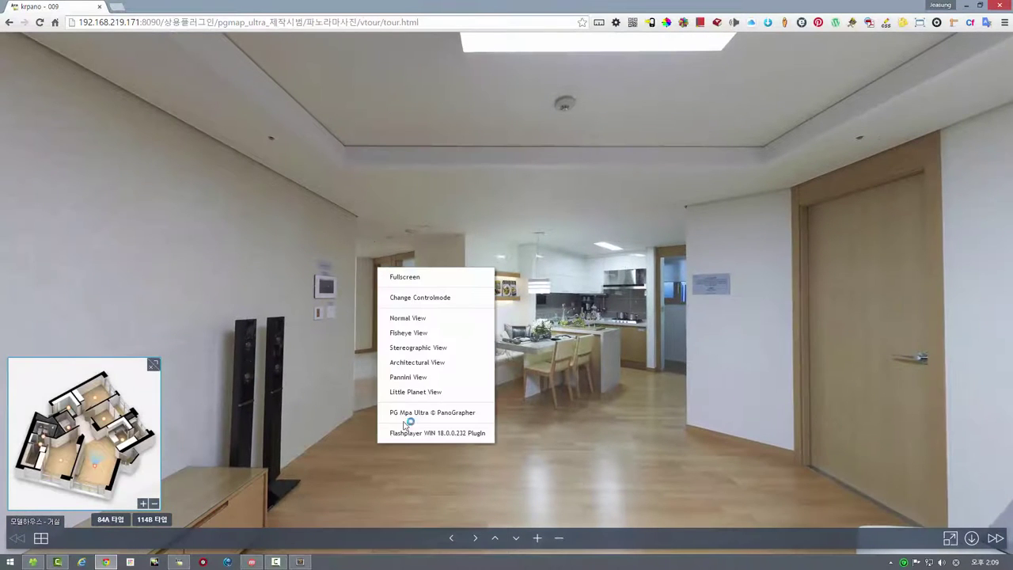
pyautogui.click(40, 22)
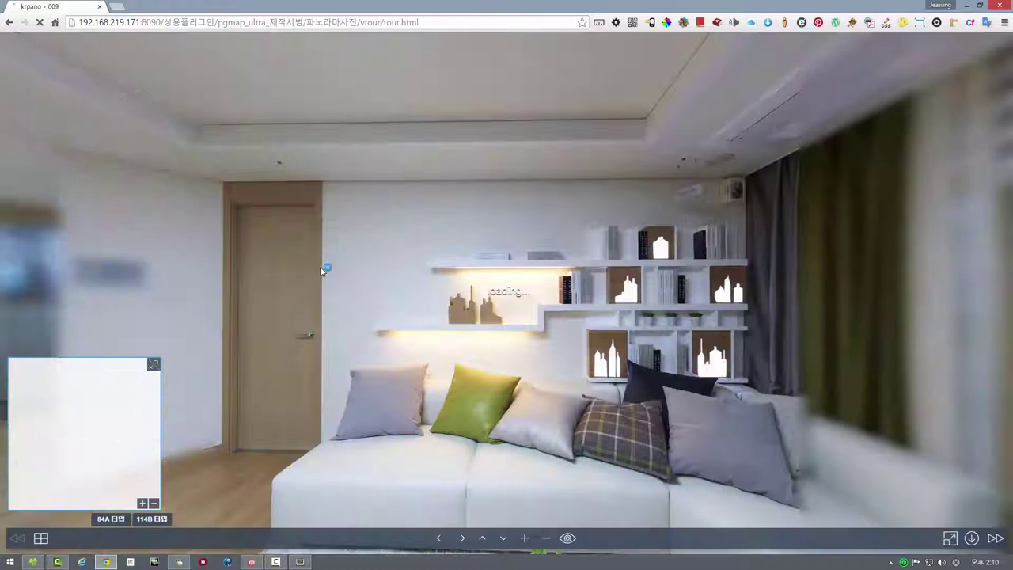
pyautogui.rightClick(387, 298)
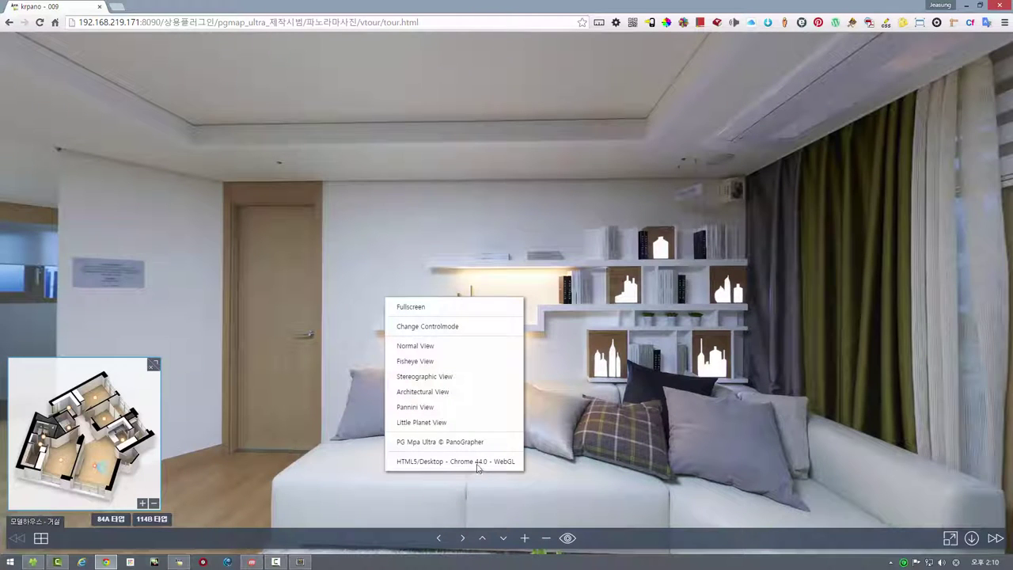
# - Turn the living-room view, enlarge the floor plan and open the kitchen scene from its map point
pyautogui.moveTo(582, 403); pyautogui.dragTo(505, 382)
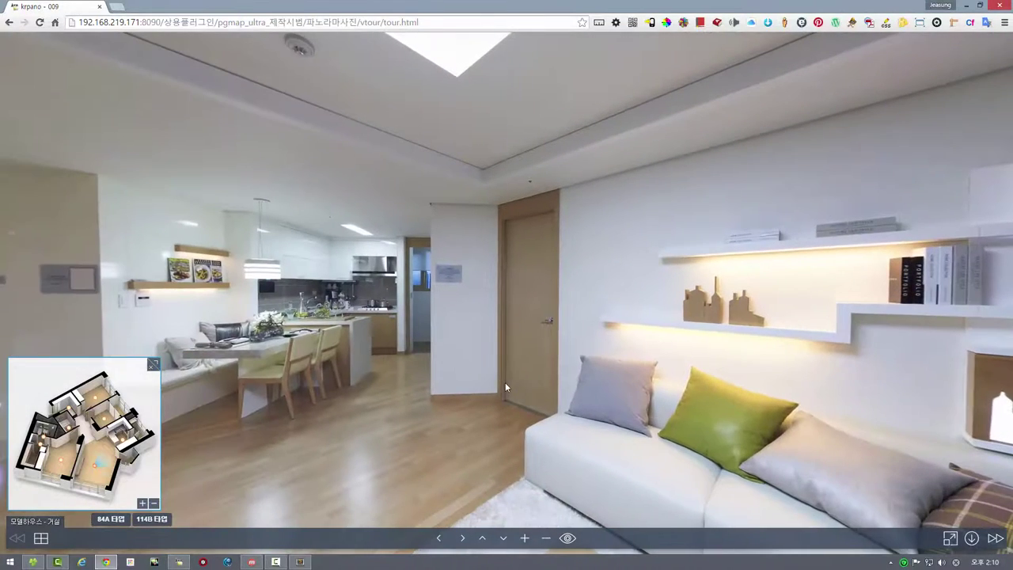
pyautogui.moveTo(646, 356); pyautogui.dragTo(532, 367)
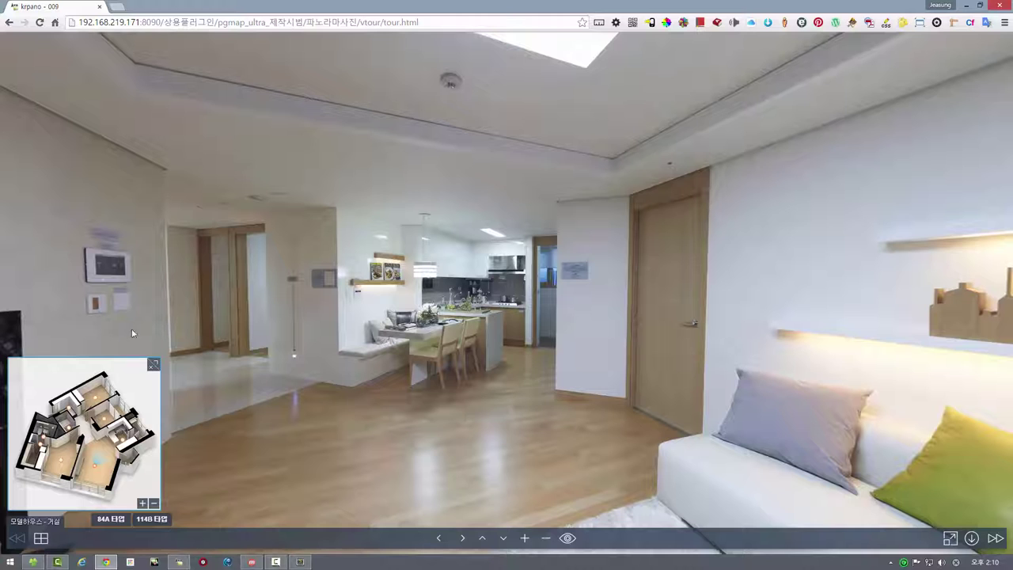
pyautogui.click(154, 364)
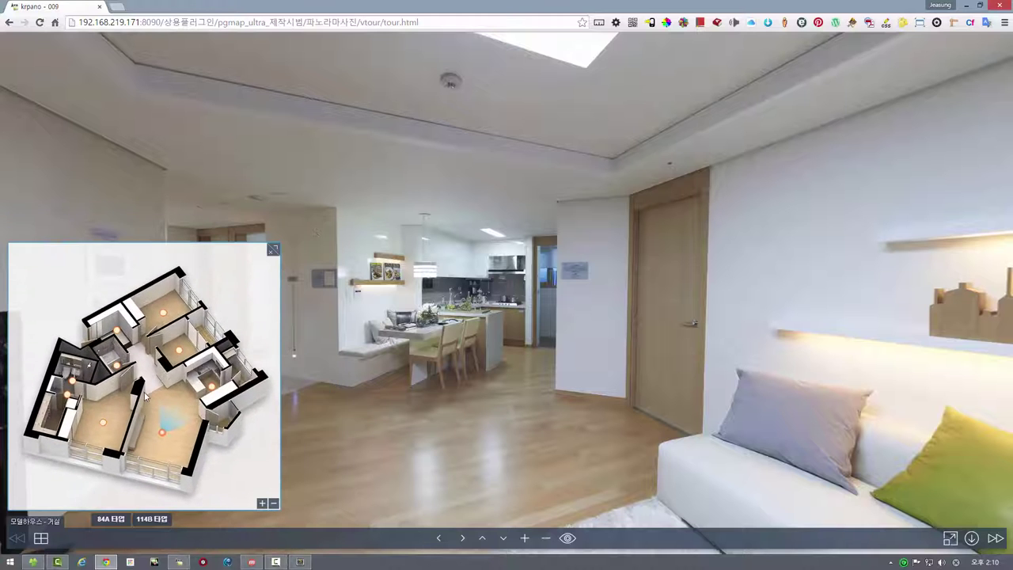
pyautogui.scroll(3, 145, 388)
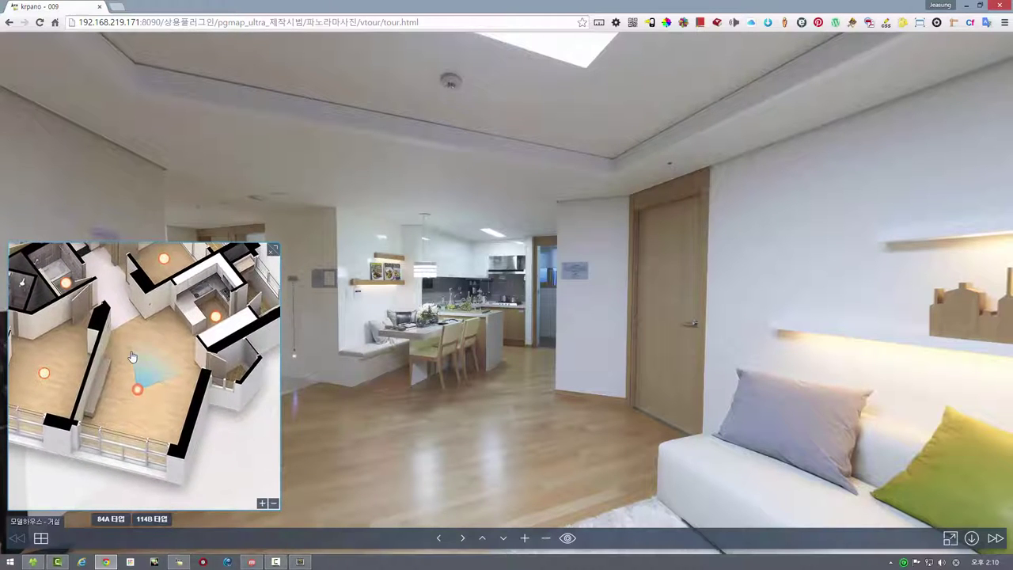
pyautogui.click(215, 316)
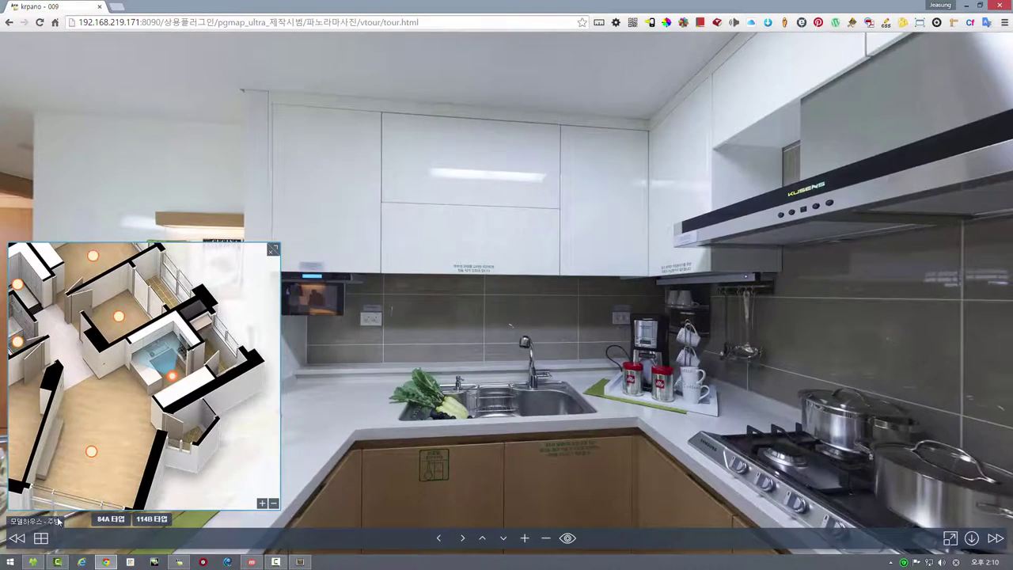
# - Open the 침실1 scene from the scene thumbnails and turn the view around the room to check the radar
pyautogui.click(42, 538)
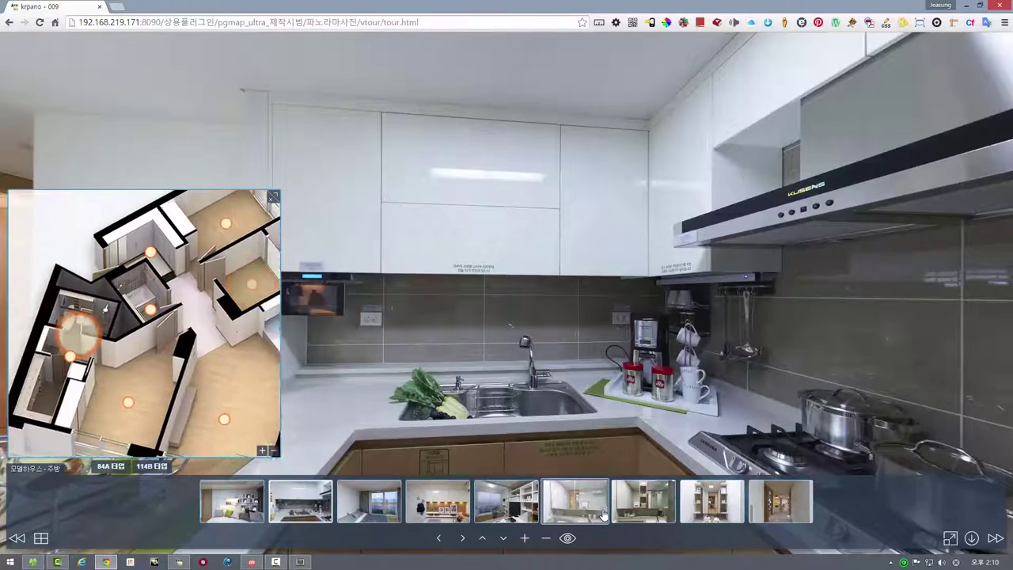
pyautogui.click(453, 510)
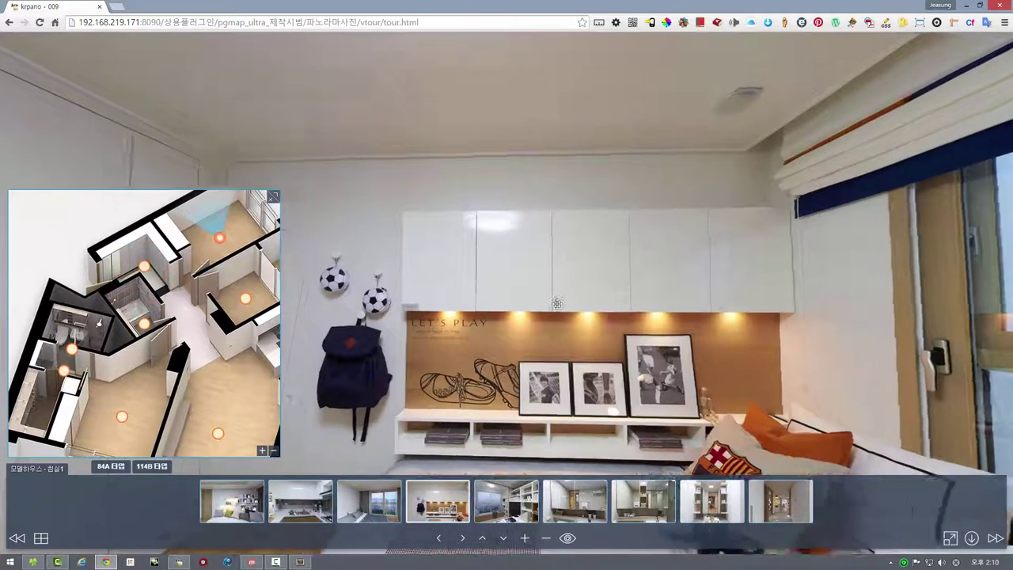
pyautogui.moveTo(427, 194); pyautogui.dragTo(506, 293)
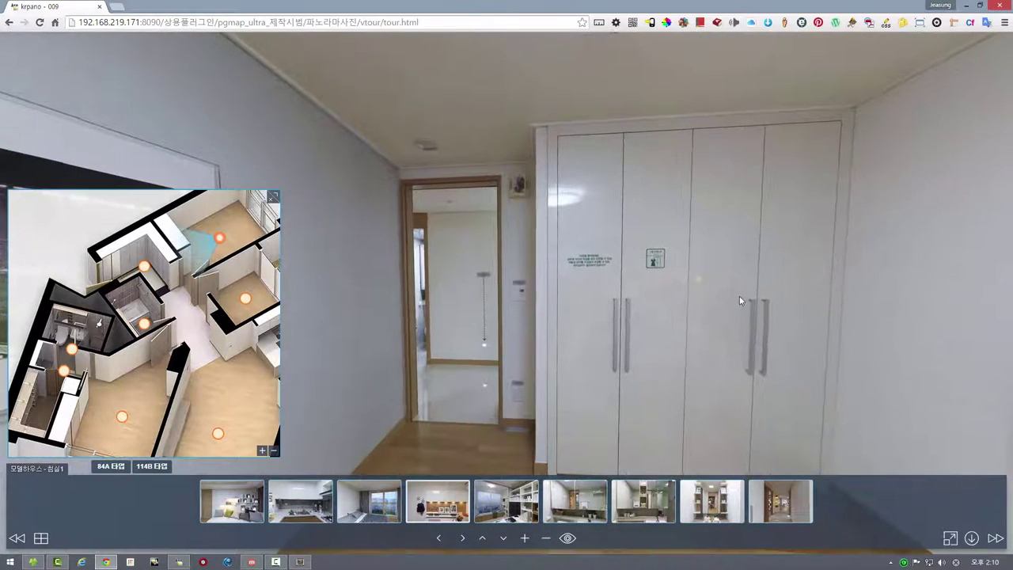
pyautogui.moveTo(715, 379); pyautogui.dragTo(499, 326)
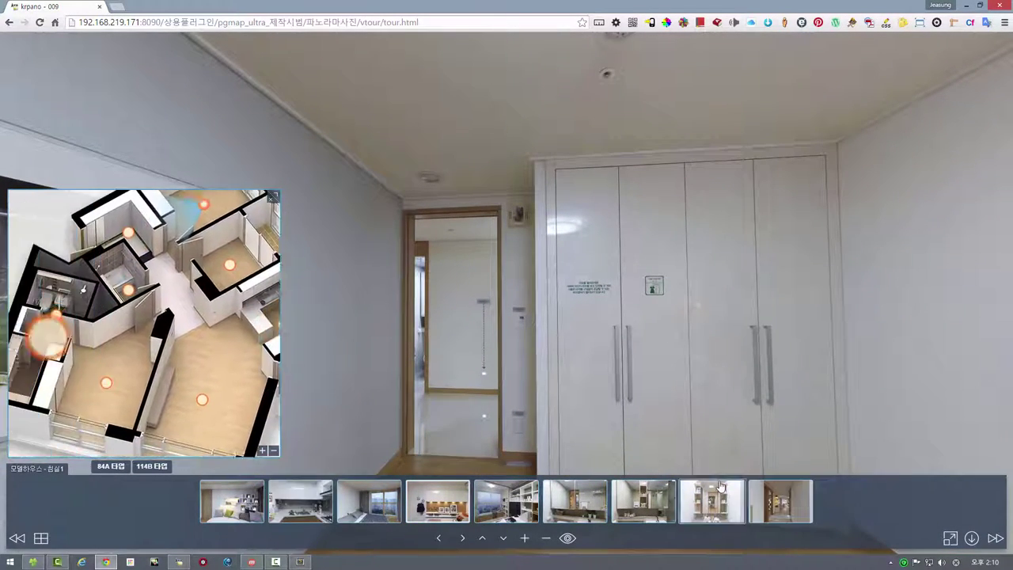
# - Try to open the scene linked to 114B 타입 below the floor plan
pyautogui.click(156, 469)
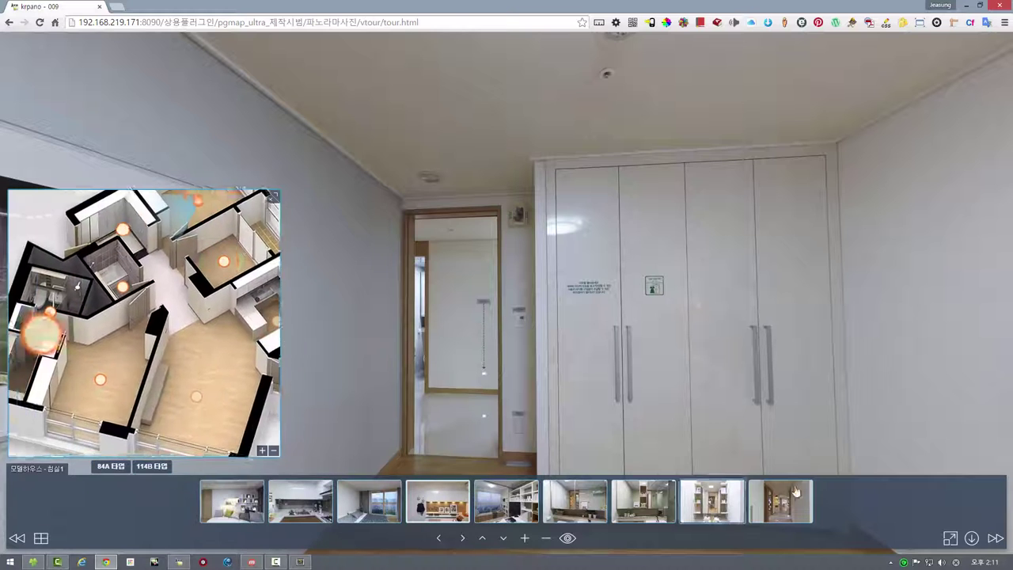
pyautogui.click(144, 471)
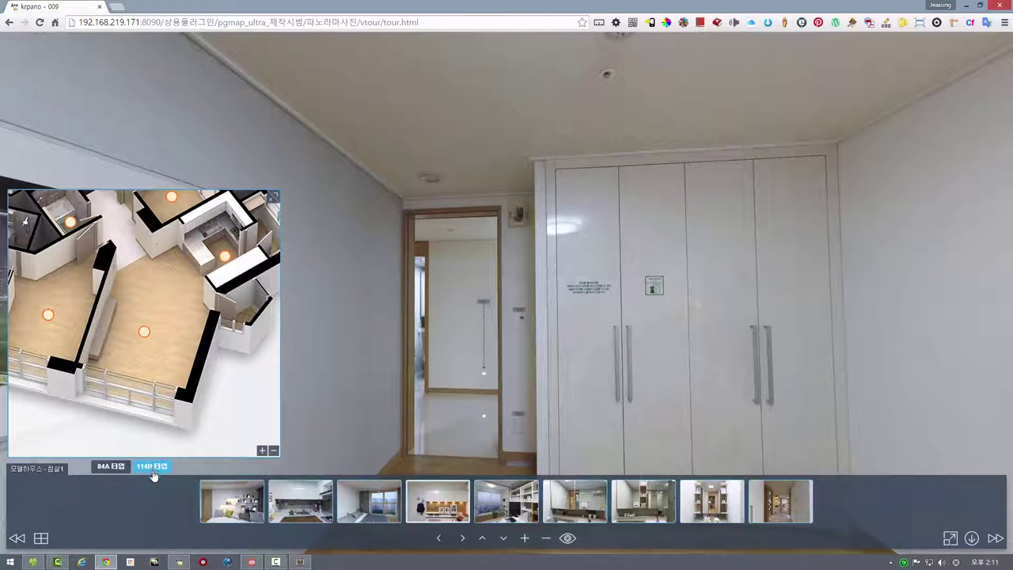
pyautogui.click(156, 469)
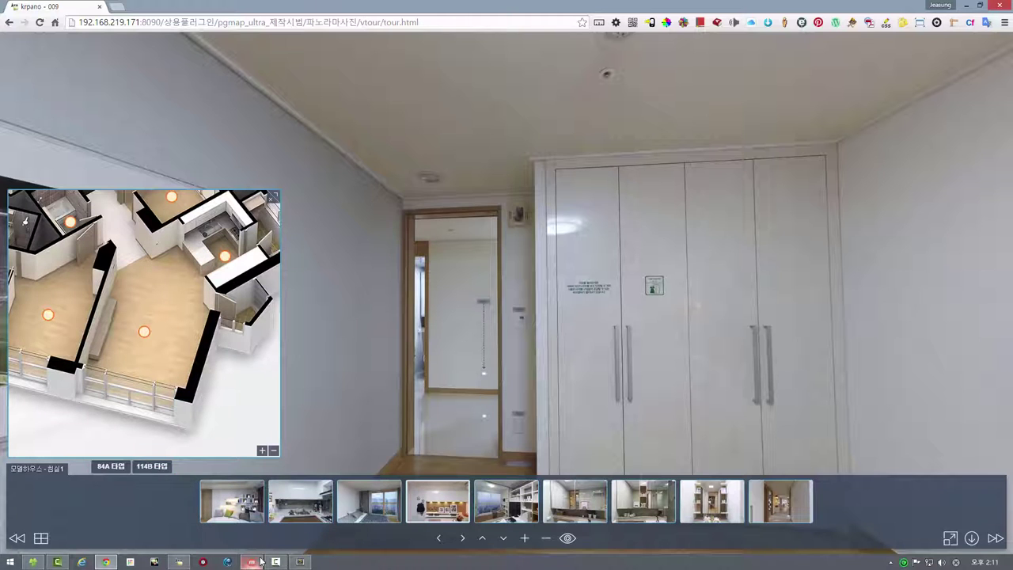
# - Find the itembtn settings in pgmap_ultra.xml in Sublime Text and compare them with the 114B 타입 item in Chrome
pyautogui.click(300, 562)
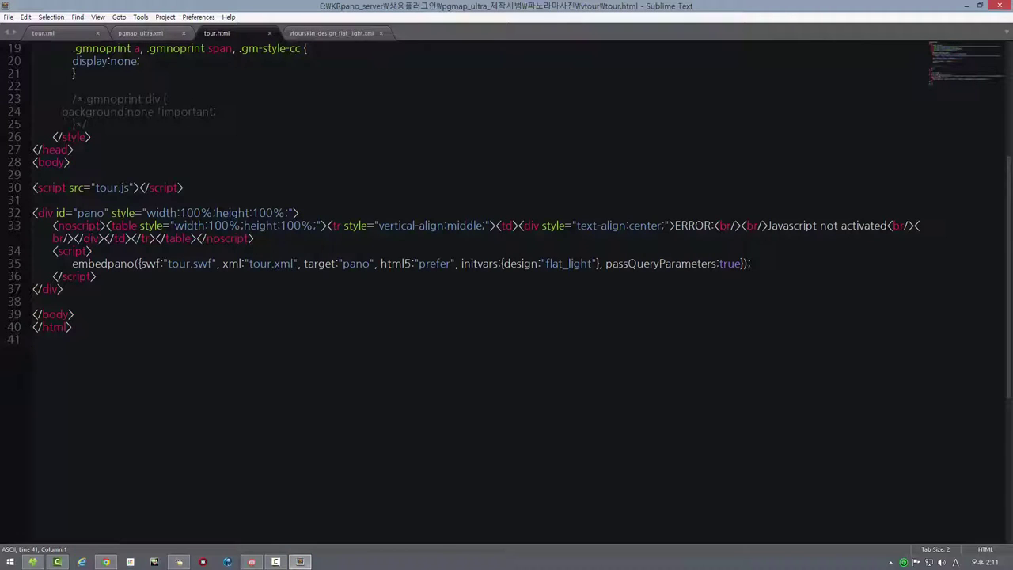
pyautogui.click(141, 33)
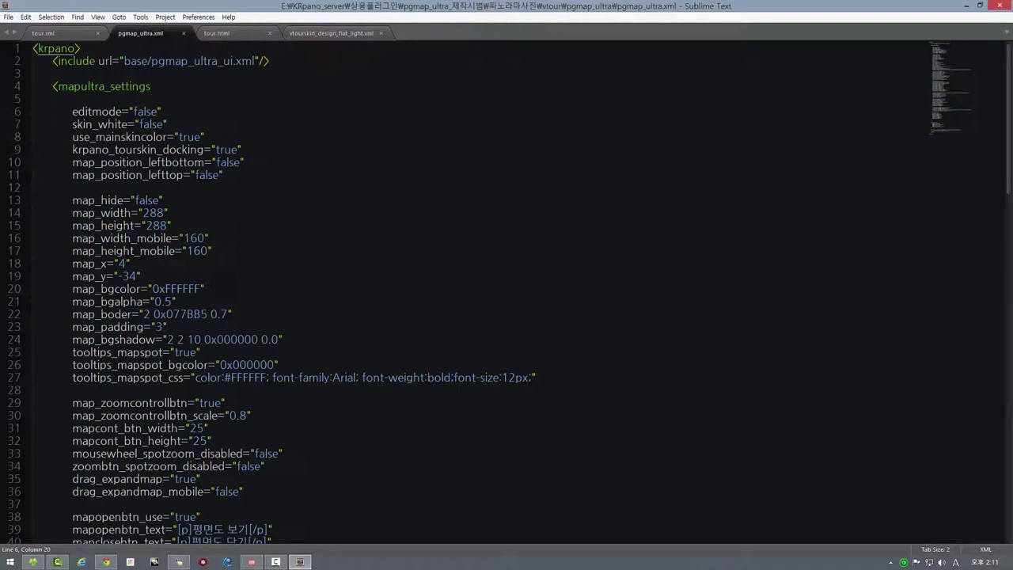
pyautogui.scroll(-15, 507, 293)
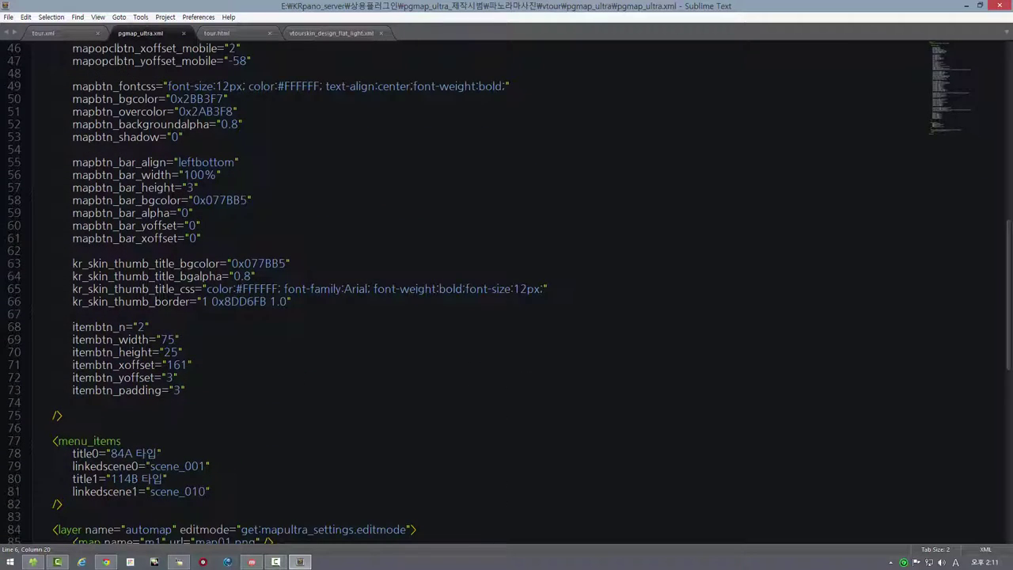
pyautogui.moveTo(72, 326); pyautogui.dragTo(119, 377)
pyautogui.click(105, 562)
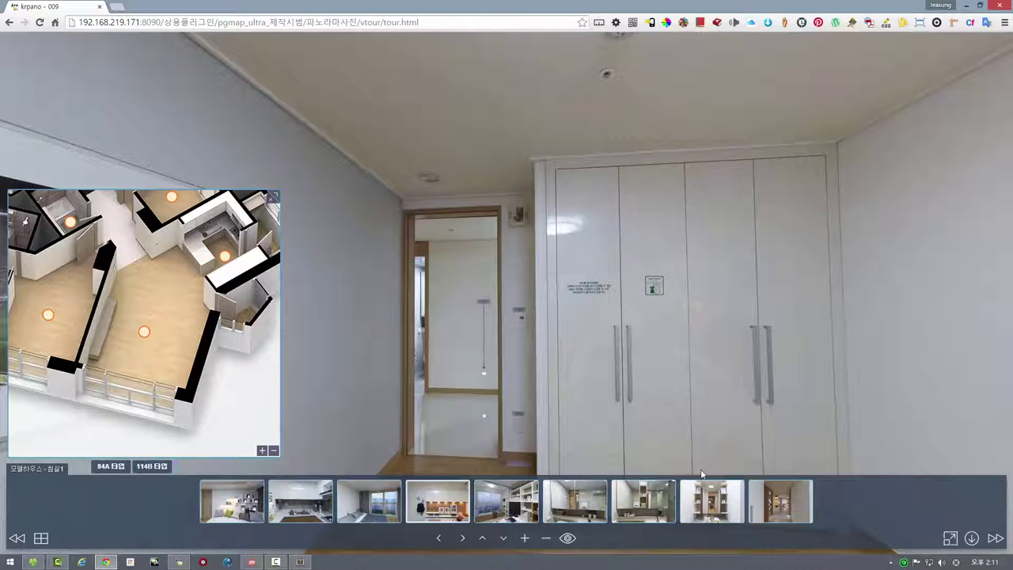
pyautogui.click(152, 466)
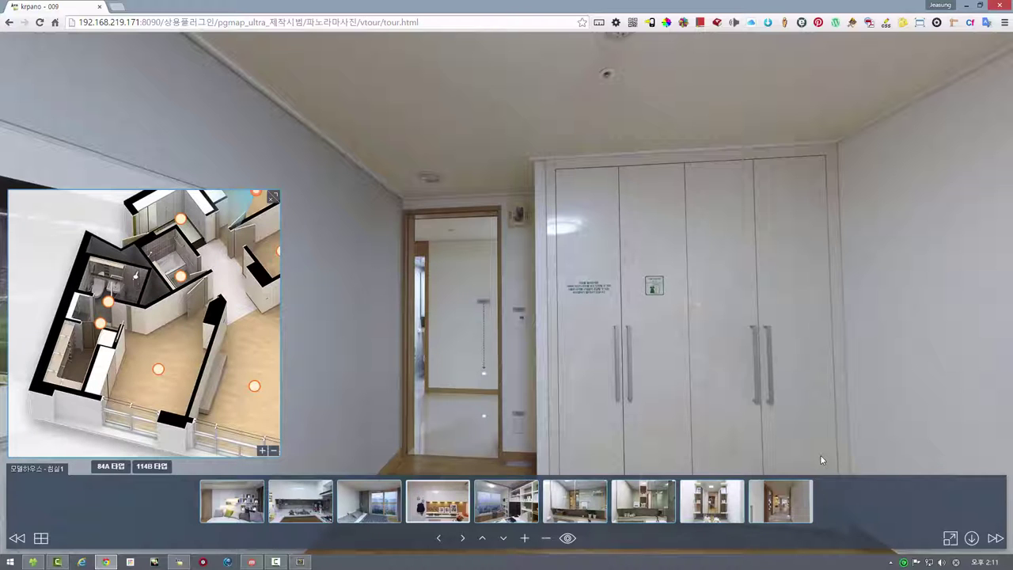
# - Switch to Sublime Text and set itembtn_n to "1" in pgmap_ultra.xml
pyautogui.click(300, 562)
pyautogui.click(133, 356)
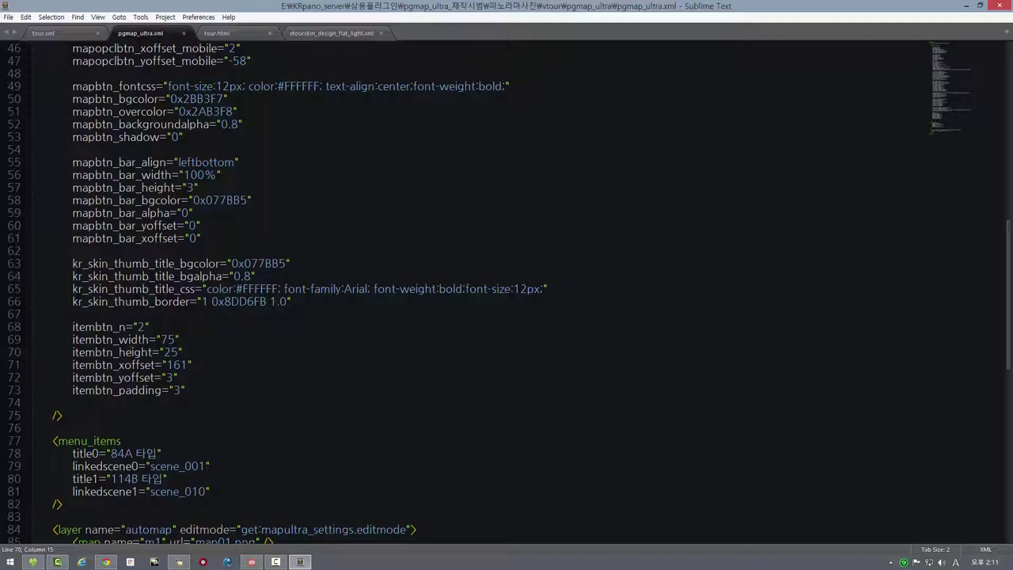
pyautogui.doubleClick(141, 326)
pyautogui.write('1')
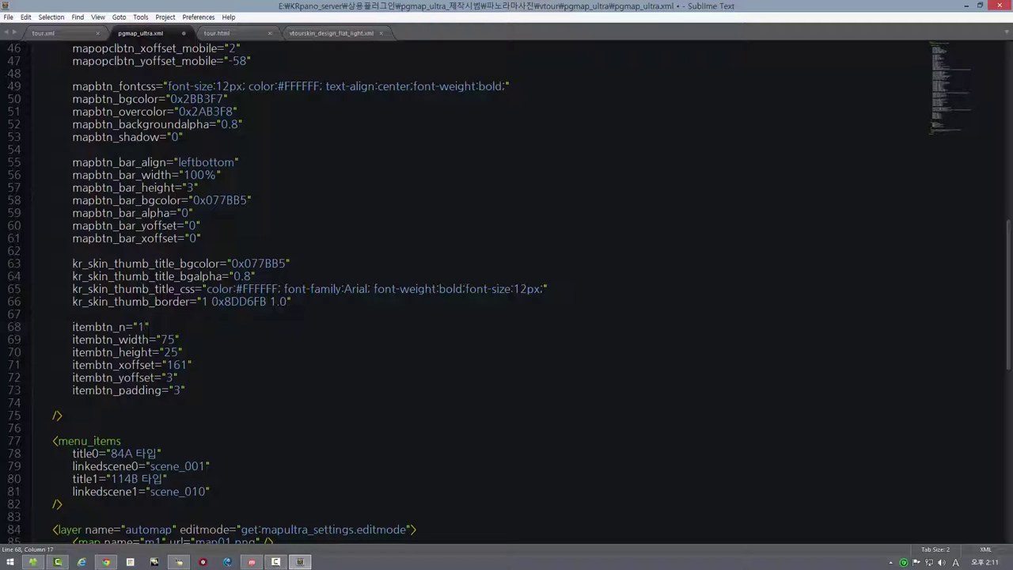
# - Save pgmap_ultra.xml with the changed item button count and reload the tour in Chrome
pyautogui.hotkey('ctrl', 's')
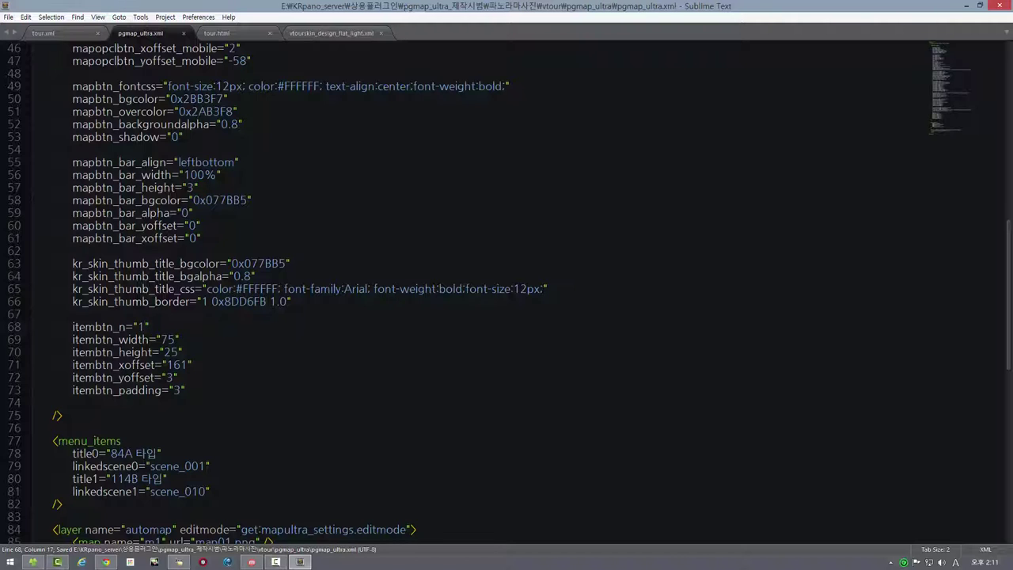
pyautogui.click(106, 562)
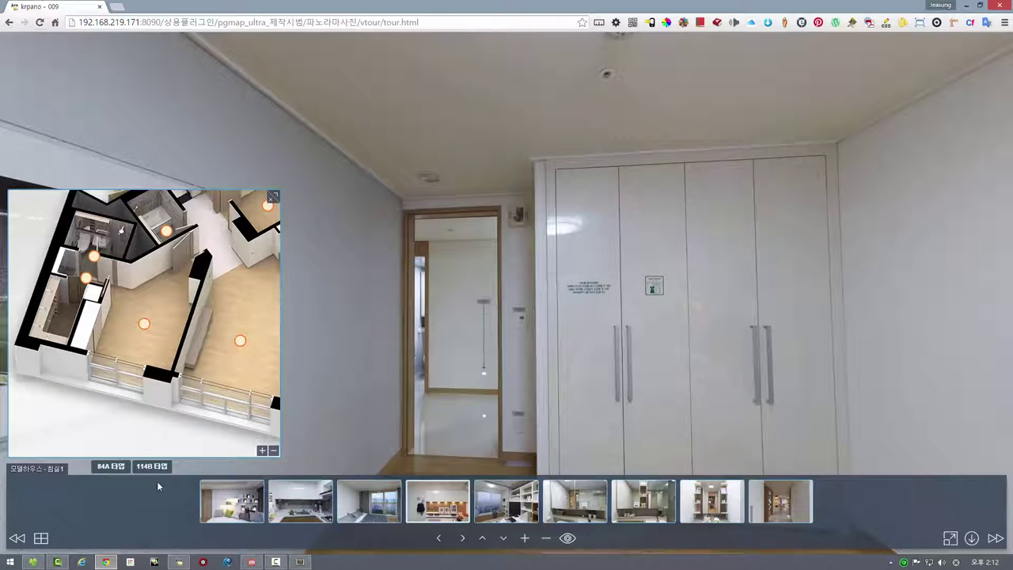
pyautogui.click(40, 23)
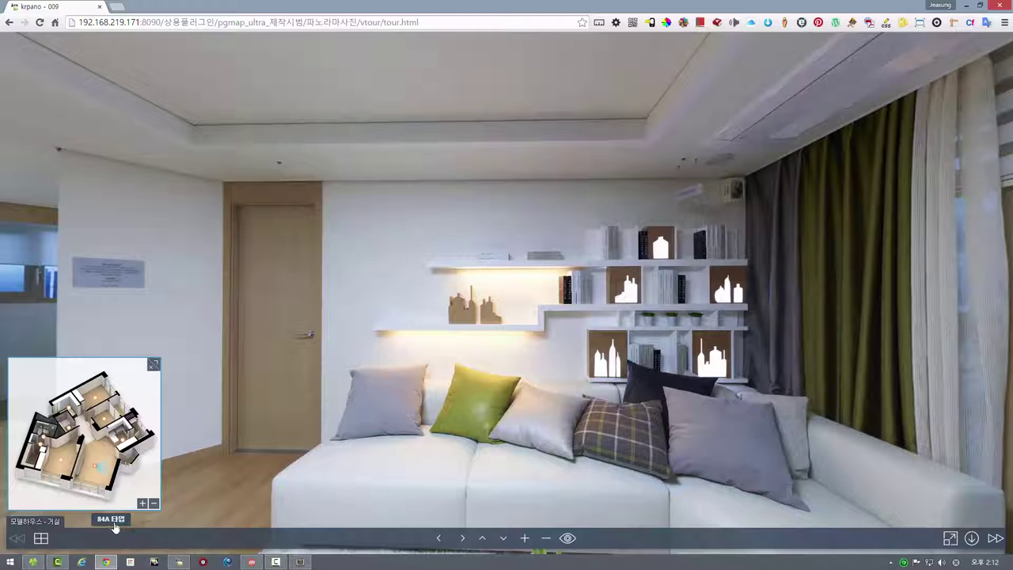
# - Switch to Sublime Text and set itembtn_n to "0" in pgmap_ultra.xml
pyautogui.click(307, 563)
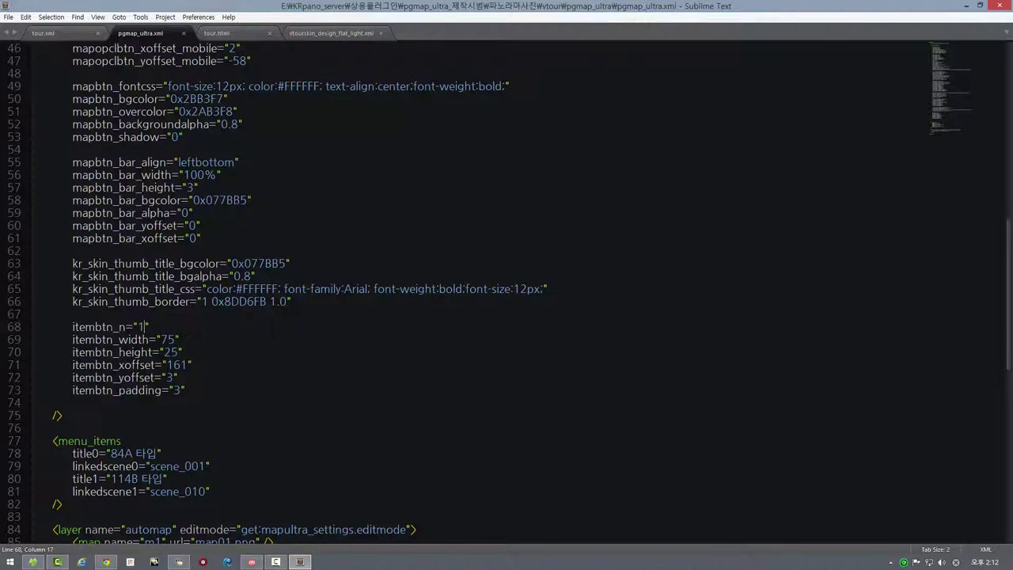
pyautogui.hotkey('shift', 'Left')
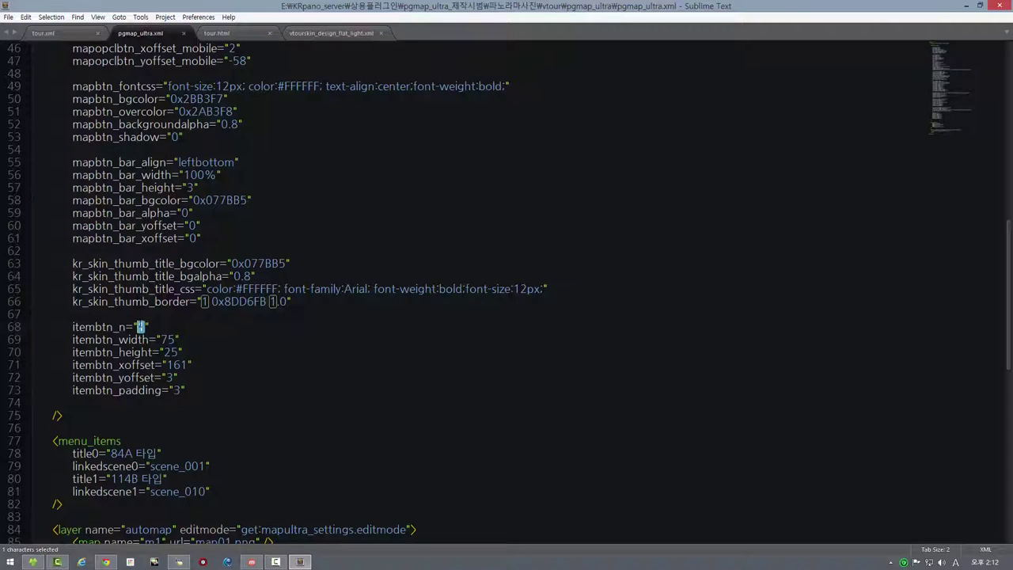
pyautogui.write('0')
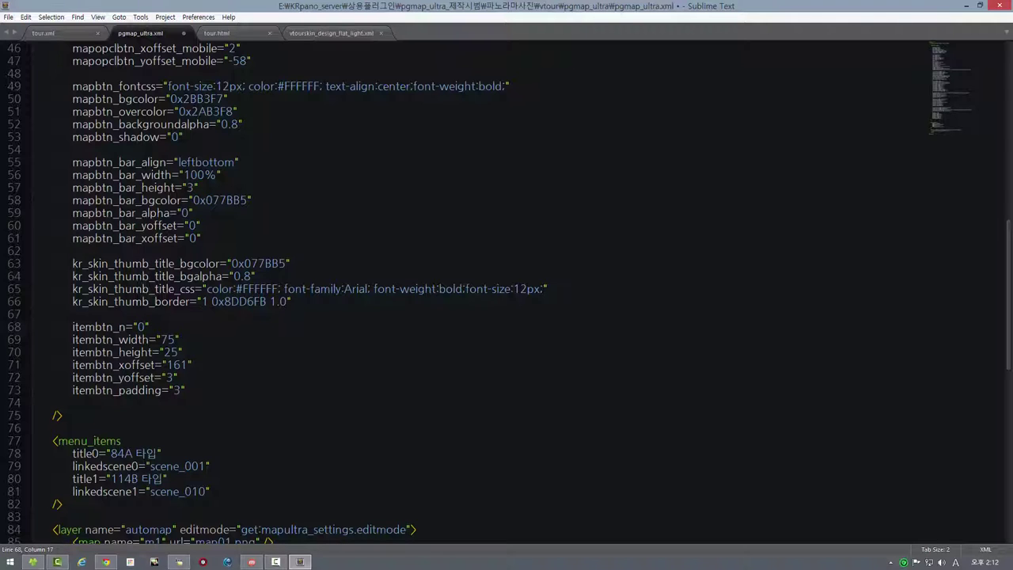
# - Save pgmap_ultra.xml with the item button count of 0 and reload the tour in Chrome
pyautogui.hotkey('ctrl', 's')
pyautogui.click(105, 562)
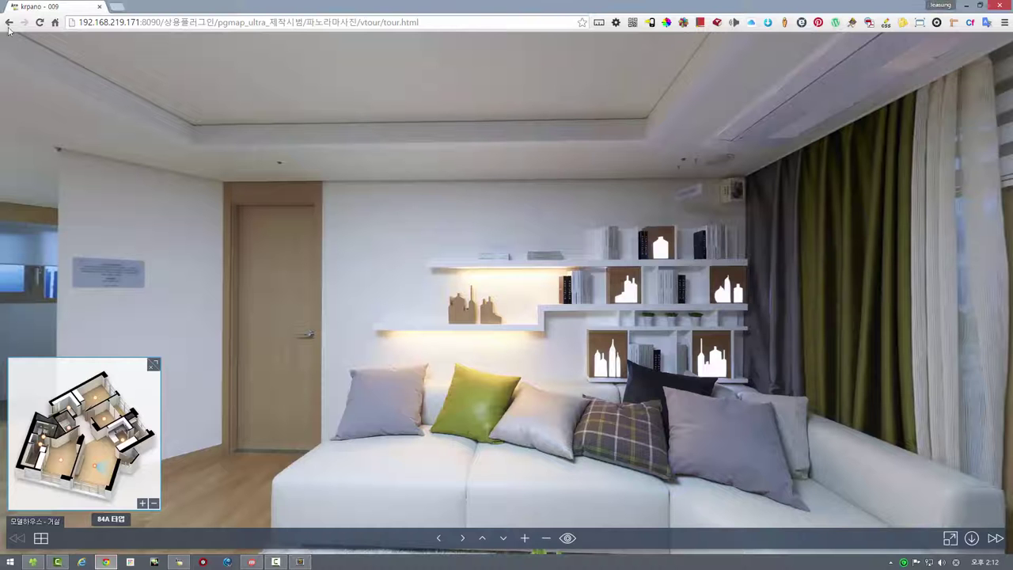
pyautogui.click(40, 23)
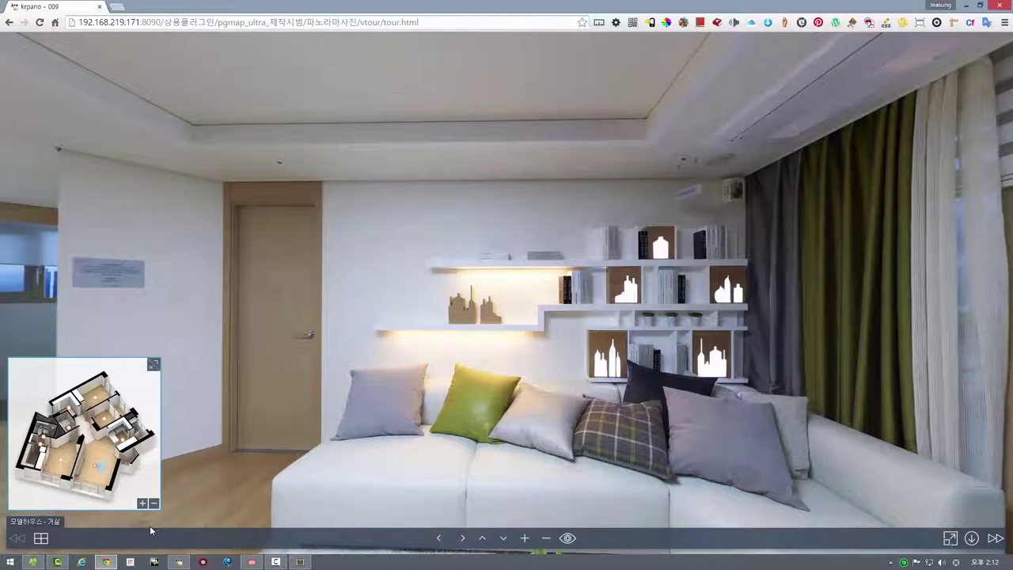
# - Return to pgmap_ultra.xml in Sublime Text and set itembtn_n to "1"
pyautogui.click(300, 562)
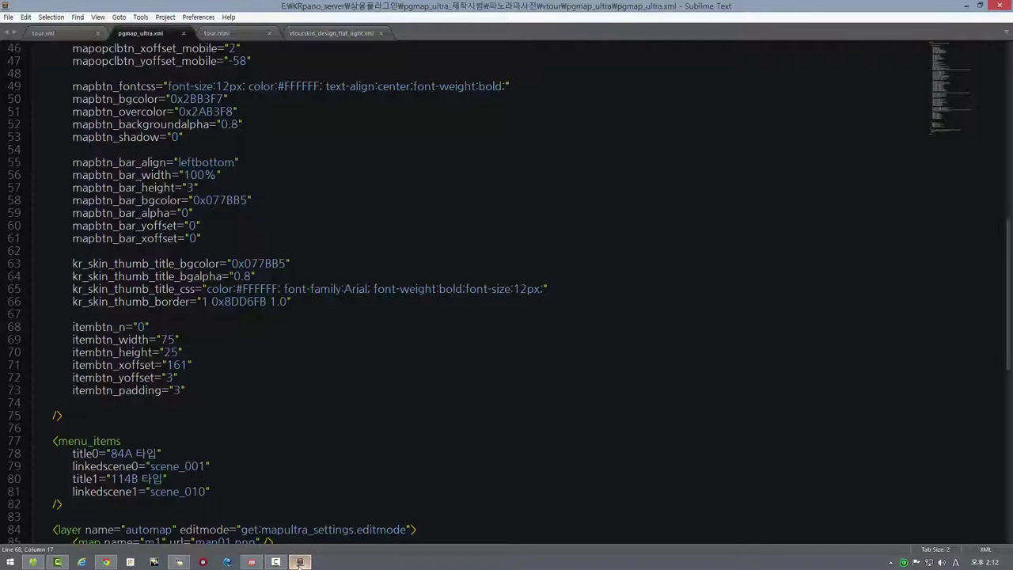
pyautogui.click(300, 562)
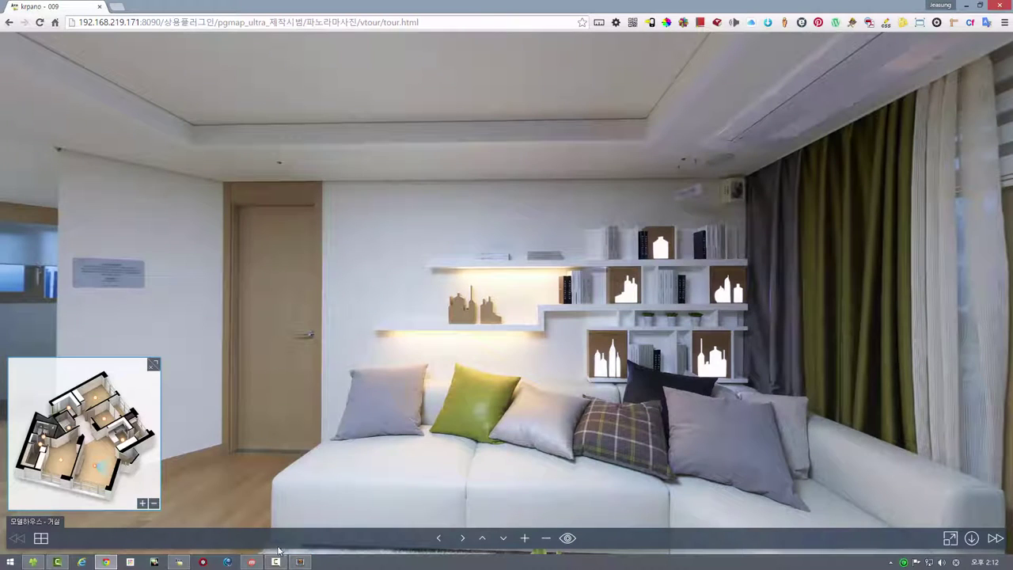
pyautogui.click(300, 562)
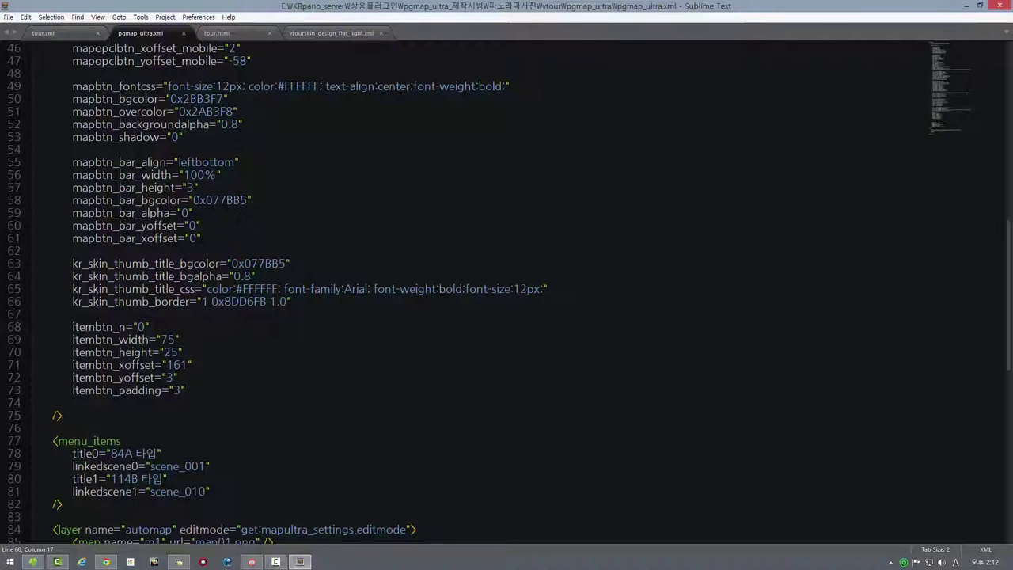
pyautogui.press('BackSpace')
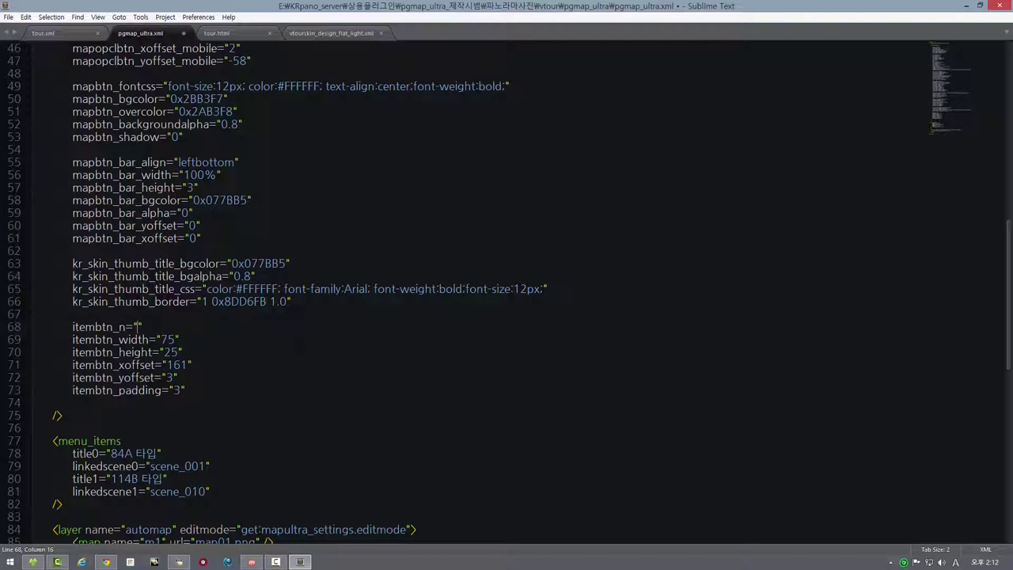
pyautogui.write('1')
# - Examine the titles and linked scenes in the menu_items block and compare them with the area below the floor plan in Chrome
pyautogui.scroll(-3, 506, 278)
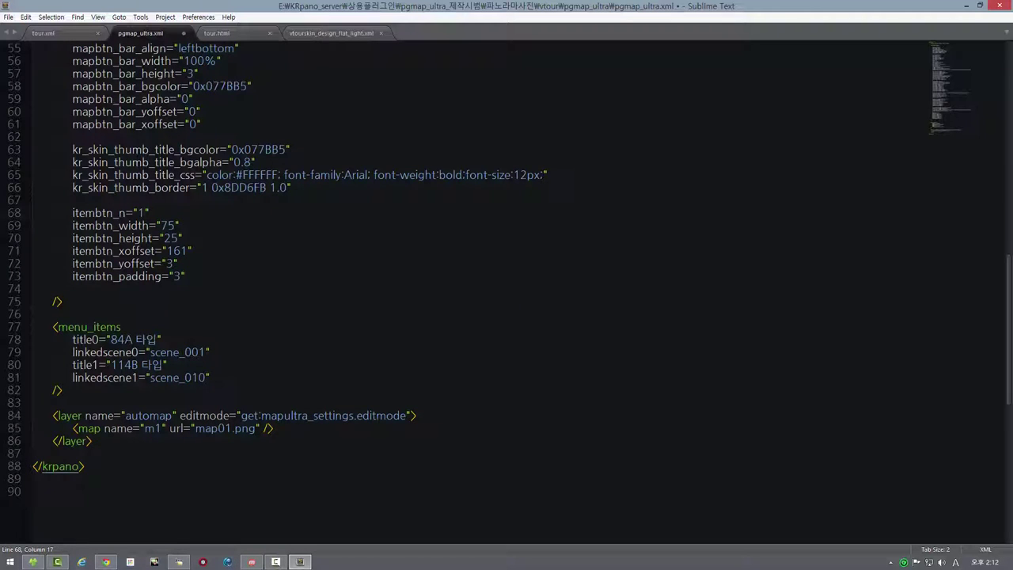
pyautogui.moveTo(210, 377); pyautogui.dragTo(50, 378)
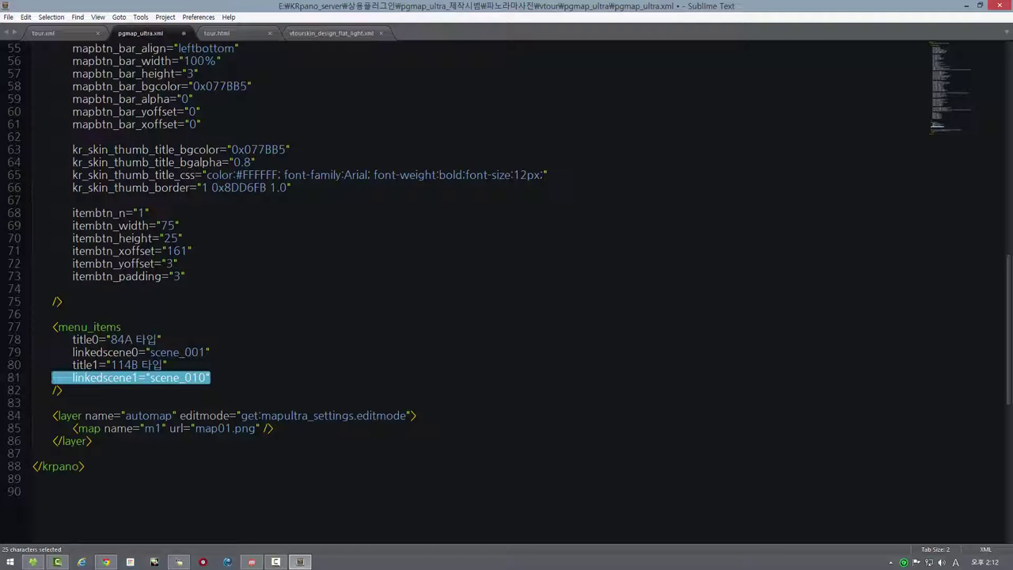
pyautogui.click(105, 562)
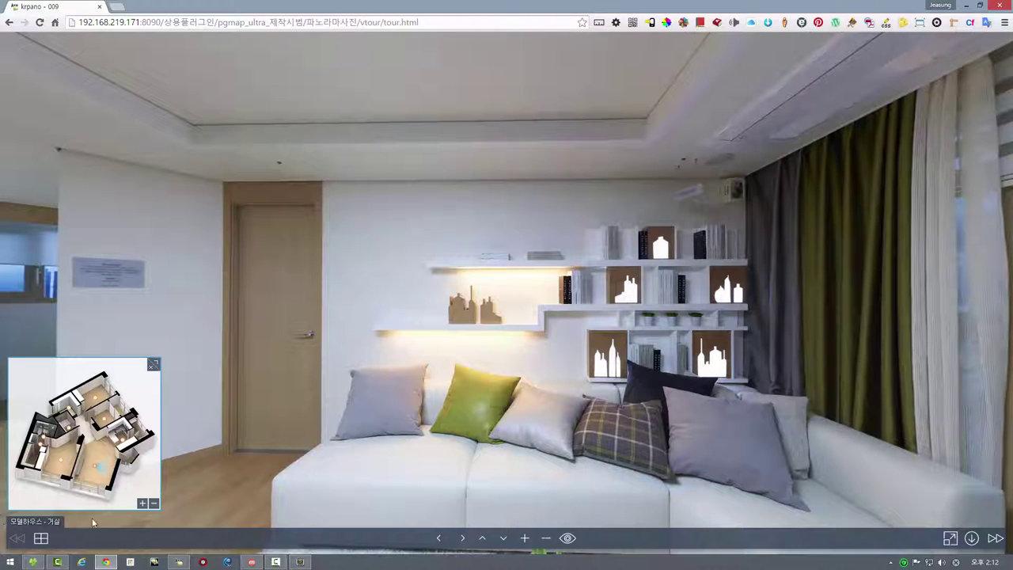
pyautogui.click(300, 562)
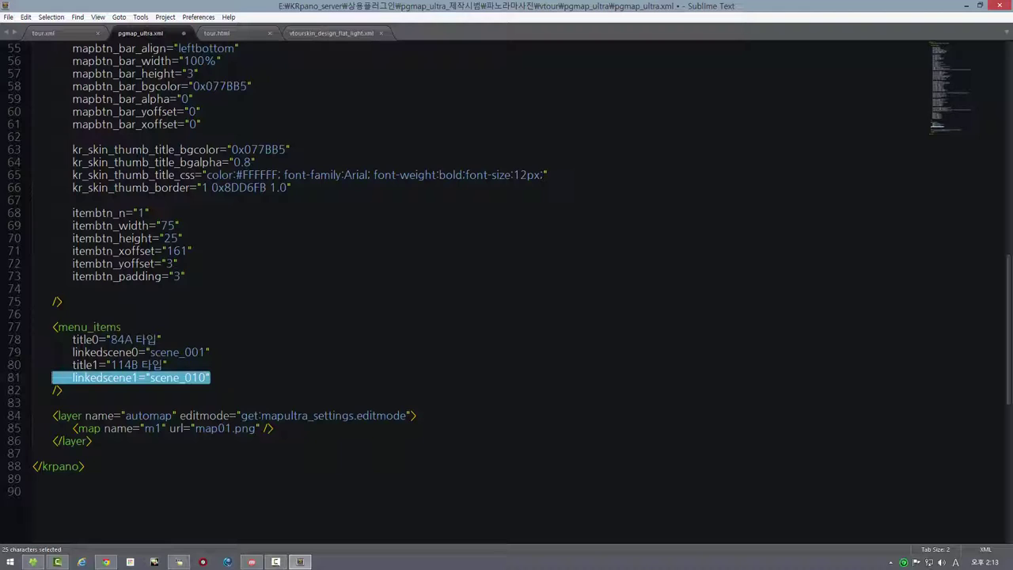
pyautogui.moveTo(111, 339); pyautogui.dragTo(158, 339)
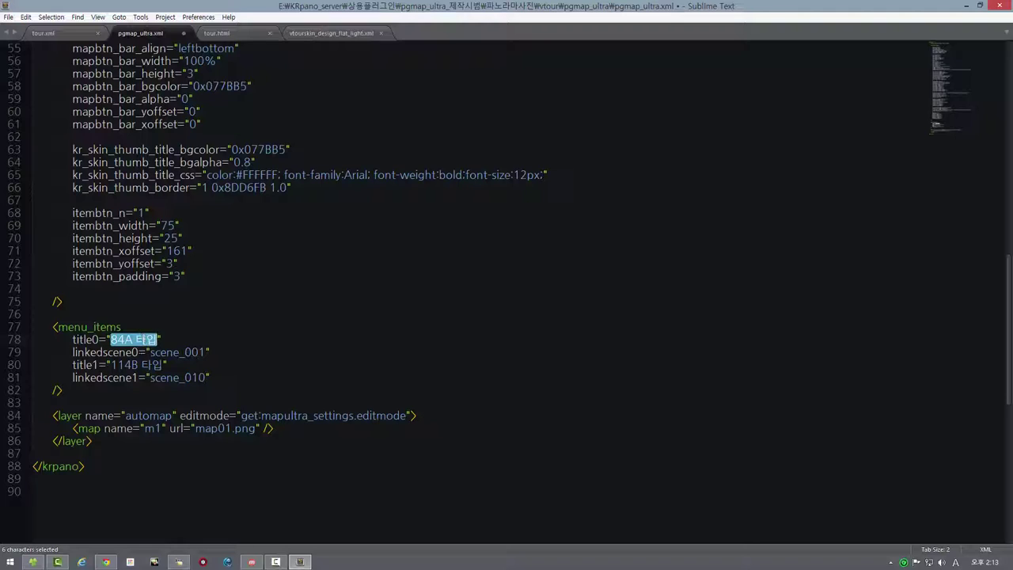
pyautogui.moveTo(145, 353); pyautogui.dragTo(206, 352)
pyautogui.click(185, 352)
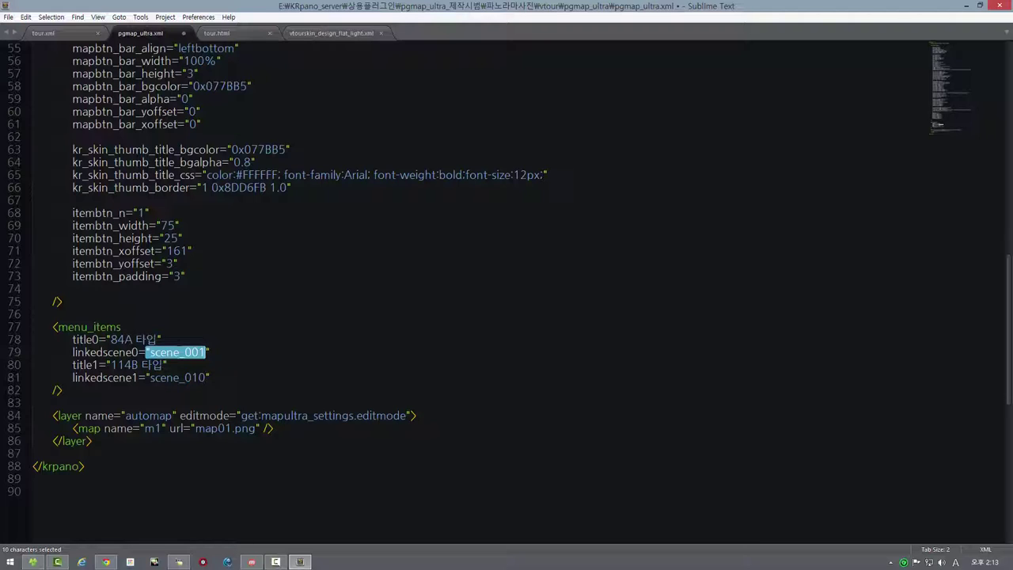
pyautogui.click(179, 351)
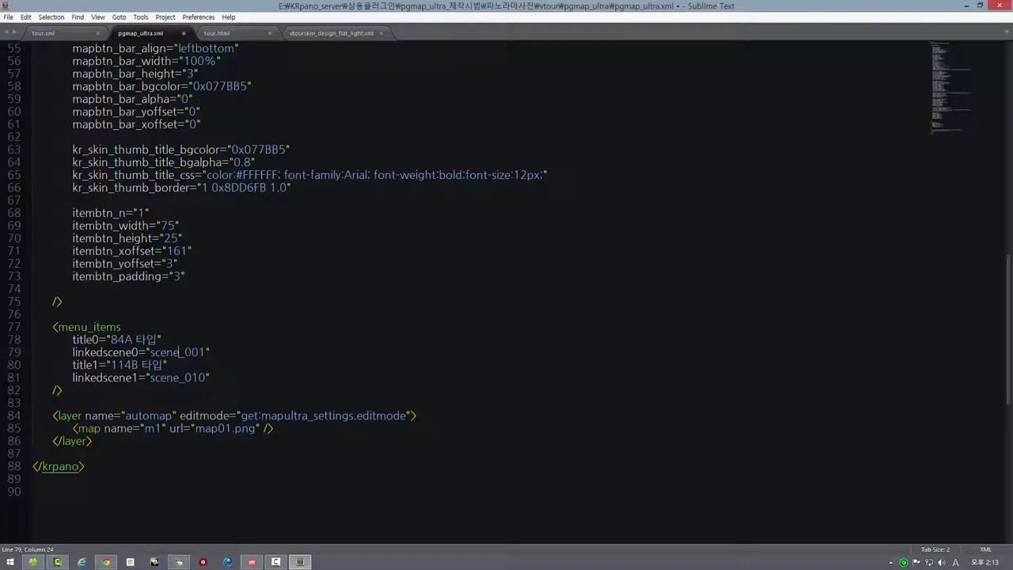
# - Look up the scene names scene_001 and scene_002 in tour.xml, and return to pgmap_ultra.xml
pyautogui.click(49, 36)
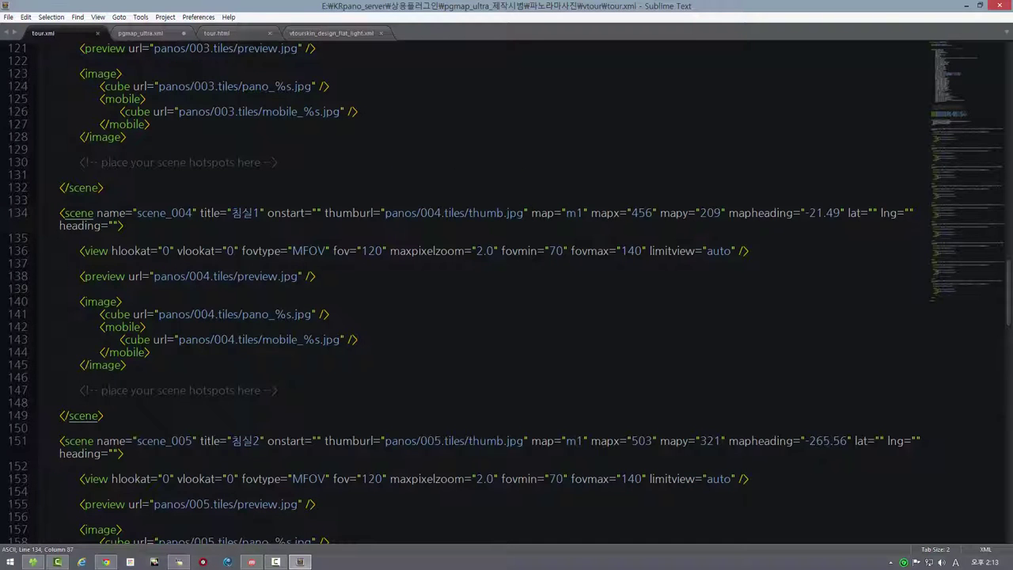
pyautogui.scroll(19, 456, 293)
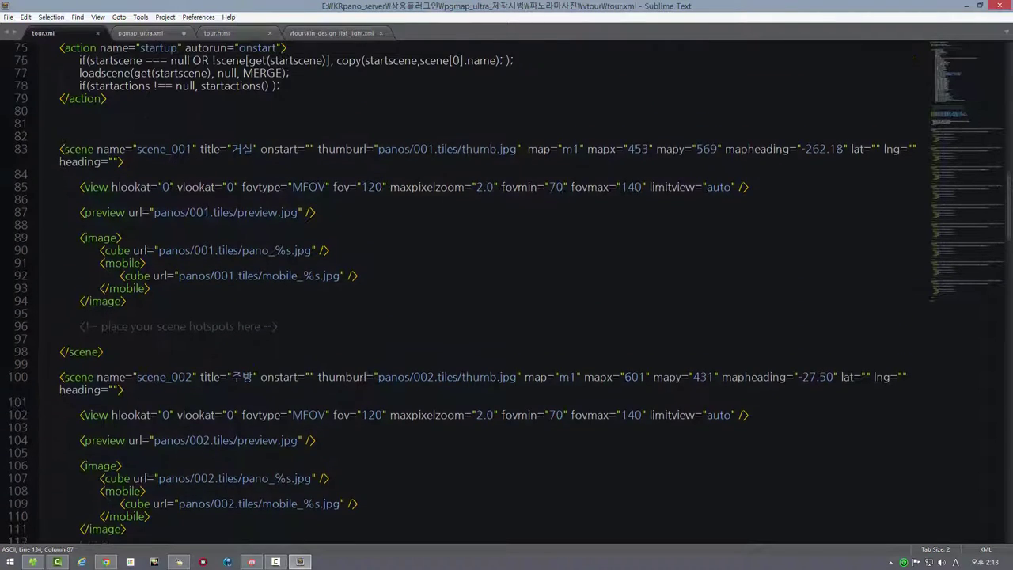
pyautogui.scroll(1, 456, 293)
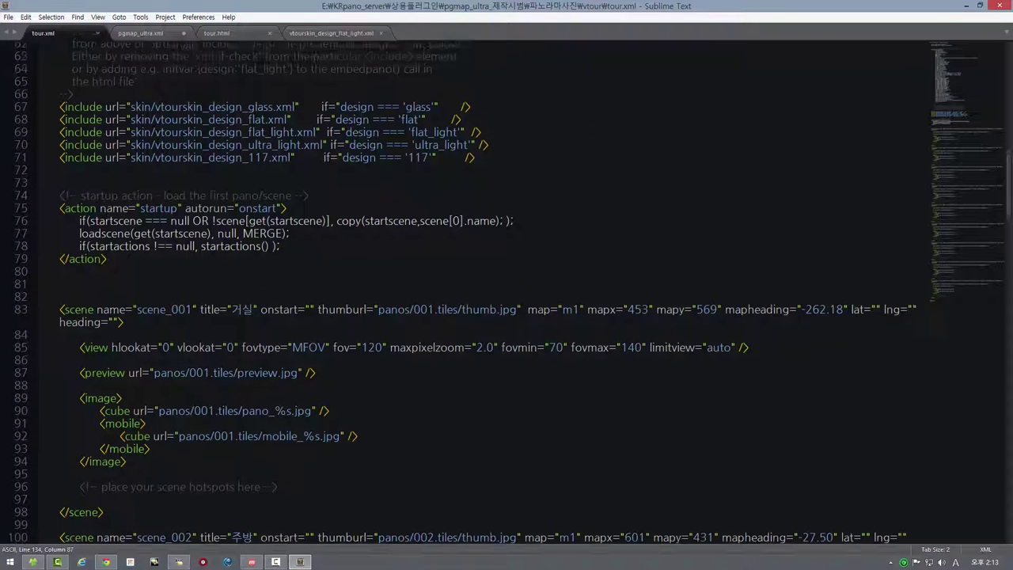
pyautogui.moveTo(139, 327); pyautogui.dragTo(192, 327)
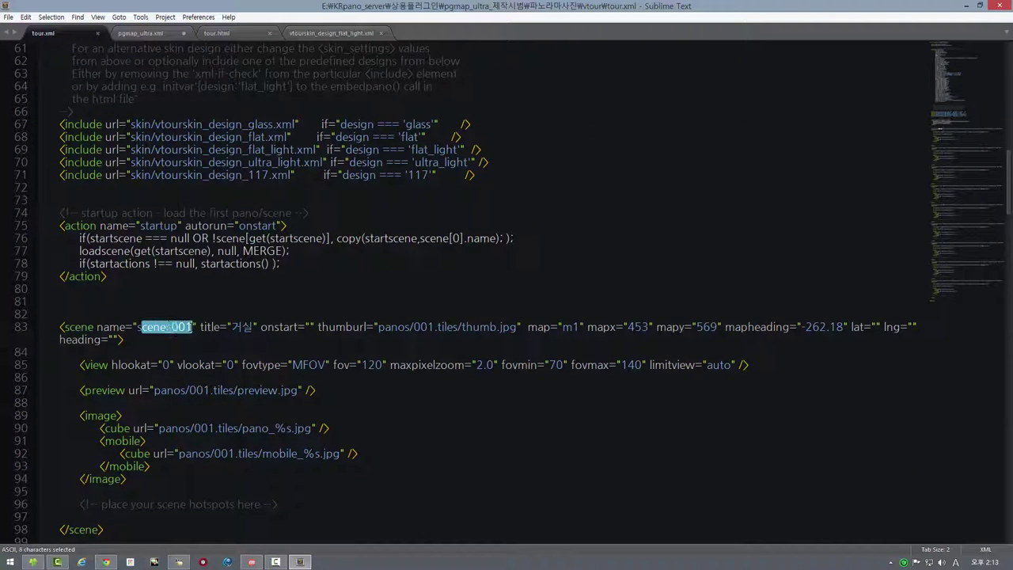
pyautogui.scroll(-1, 170, 327)
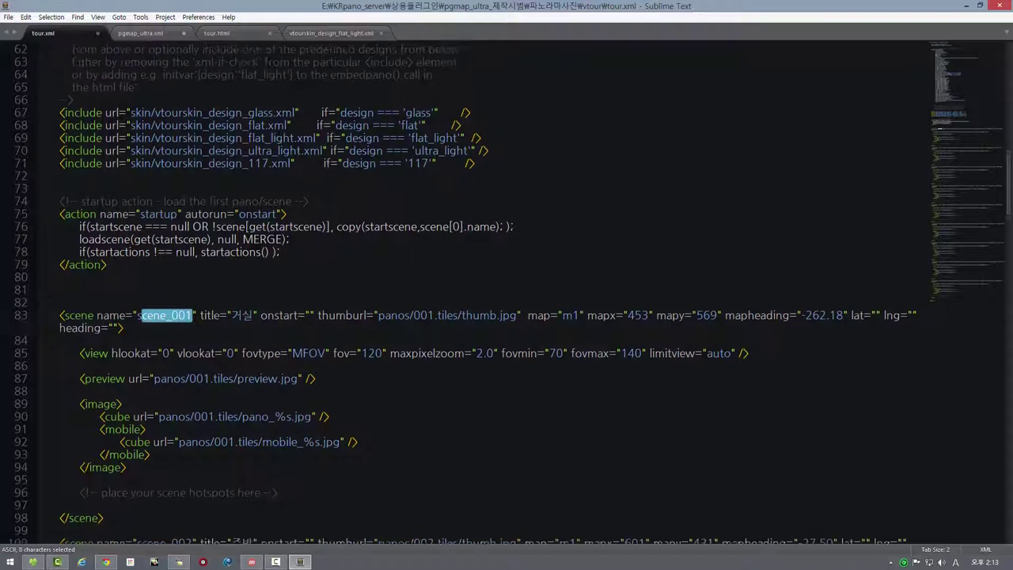
pyautogui.scroll(-2, 170, 327)
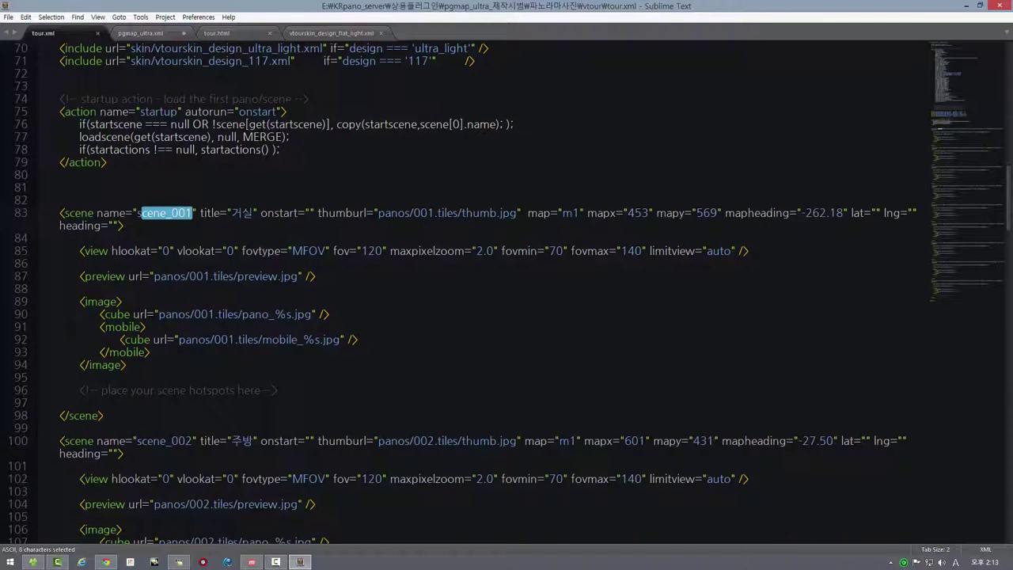
pyautogui.moveTo(133, 441); pyautogui.dragTo(193, 441)
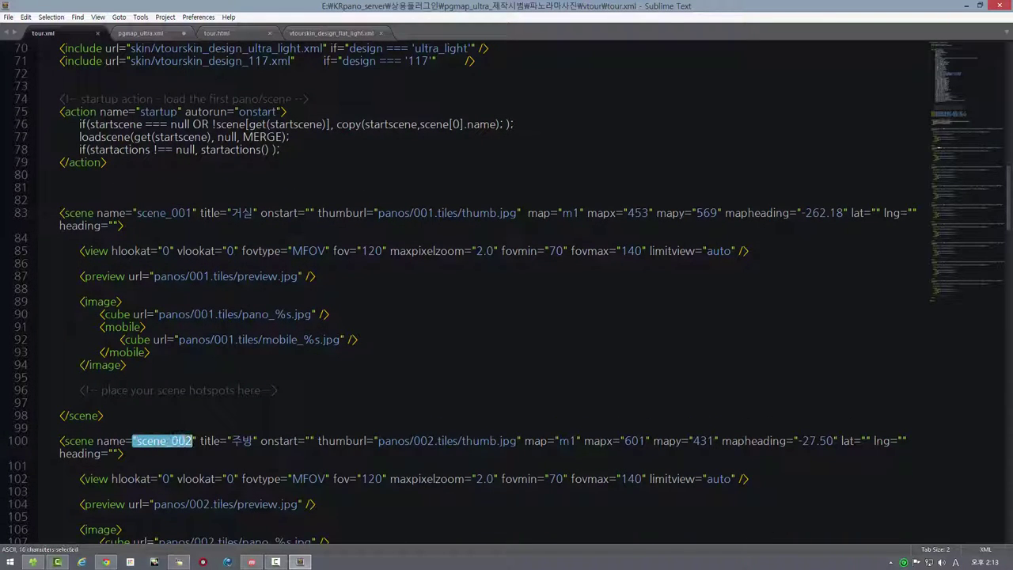
pyautogui.hotkey('ctrl', 'Tab')
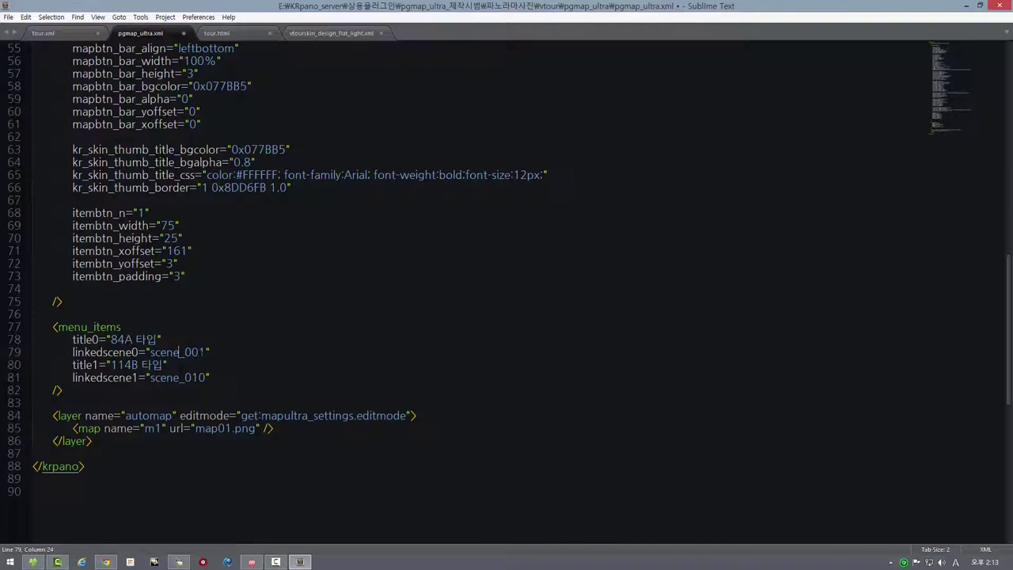
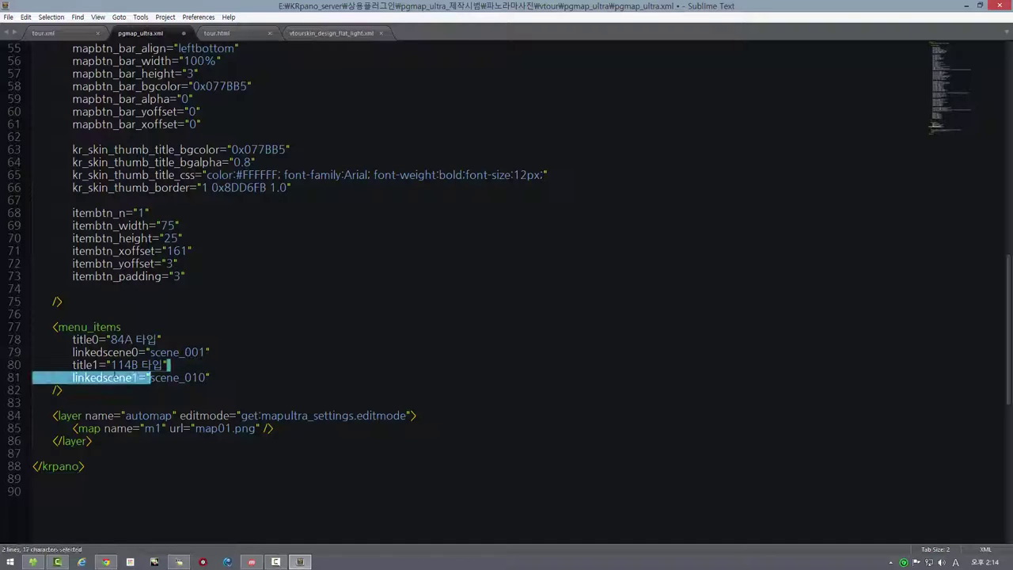
# - Duplicate the title1 and linkedscene1 lines directly below themselves in the menu_items block
pyautogui.click(211, 378)
pyautogui.moveTo(210, 378); pyautogui.dragTo(71, 365)
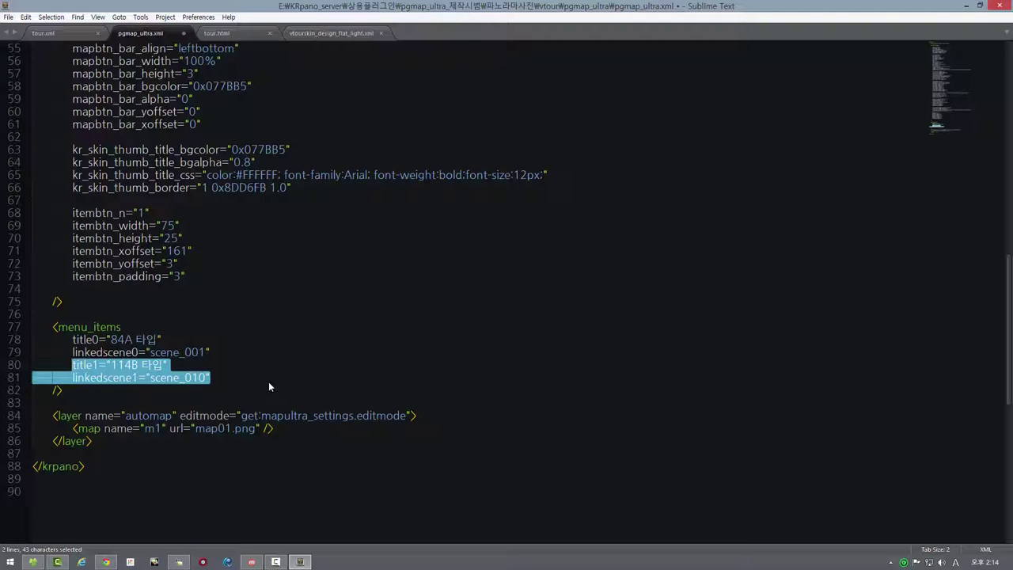
pyautogui.hotkey('ctrl', 'c')
pyautogui.press('Right')
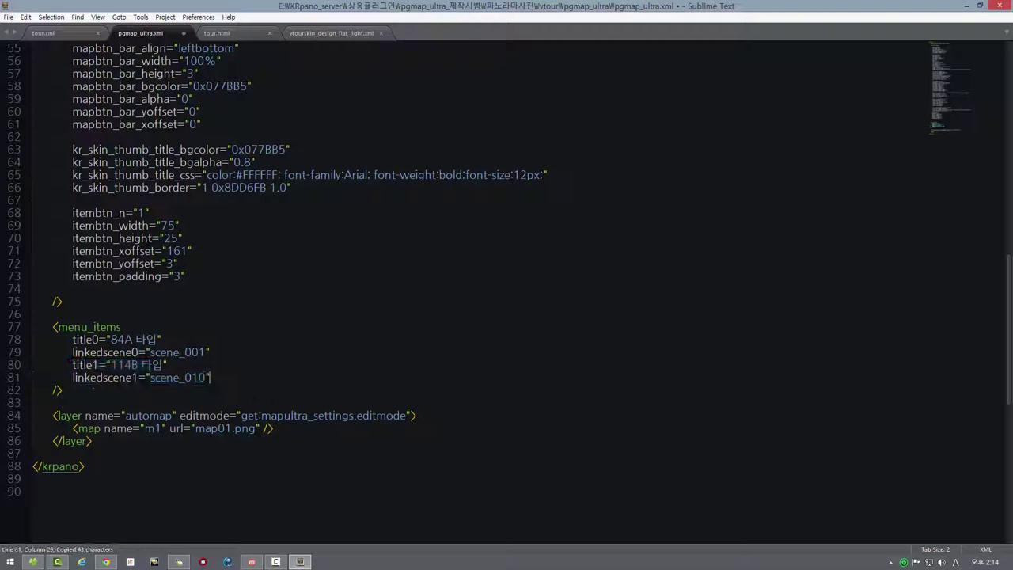
pyautogui.press('Return')
pyautogui.hotkey('ctrl', 'v')
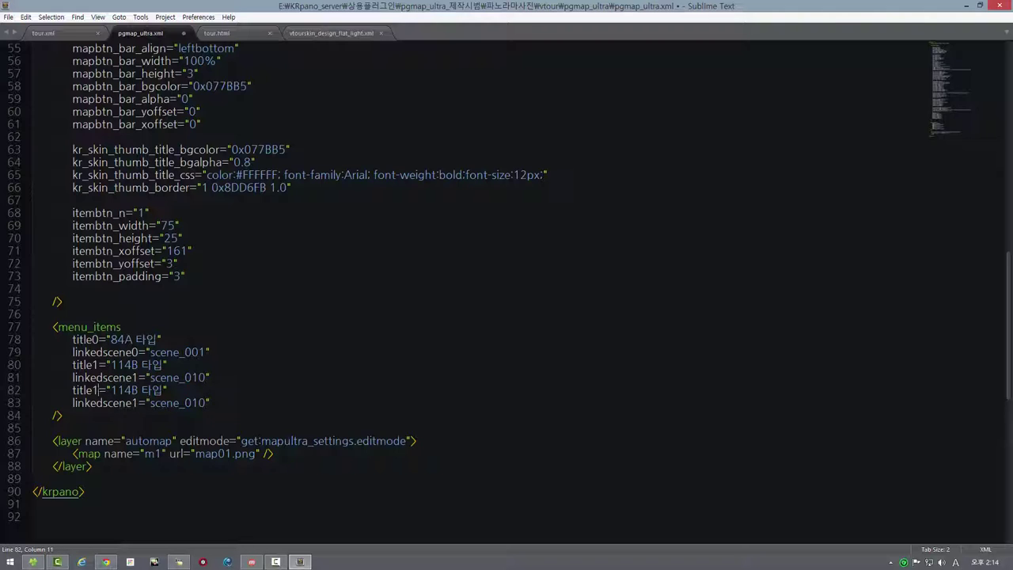
# - Rename the duplicated attributes to title2 and linkedscene2, and set the title2 text to "224B 타입"
pyautogui.press('BackSpace')
pyautogui.write('2')
pyautogui.press('BackSpace')
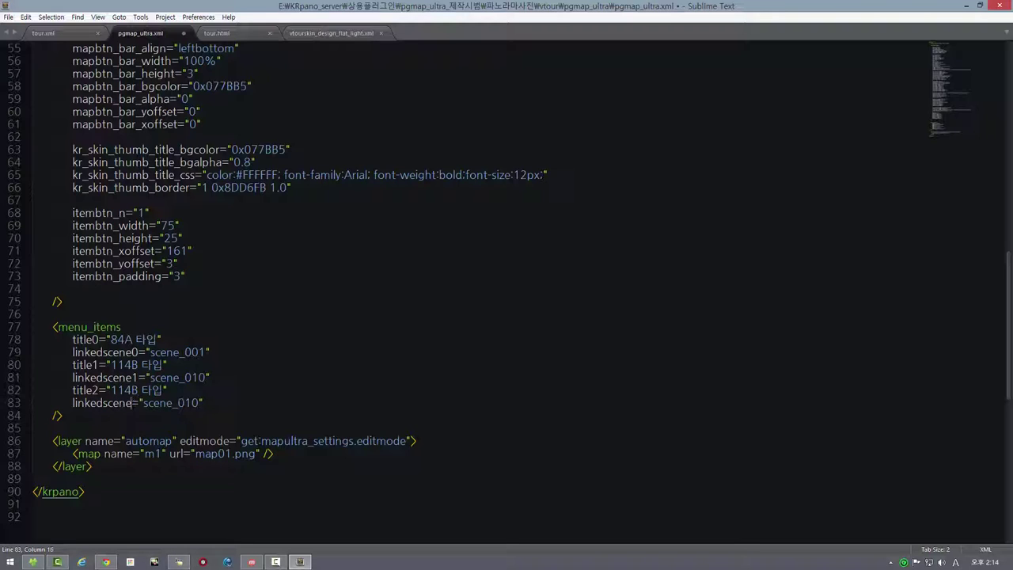
pyautogui.write('2')
pyautogui.click(162, 391)
pyautogui.moveTo(133, 390); pyautogui.dragTo(110, 391)
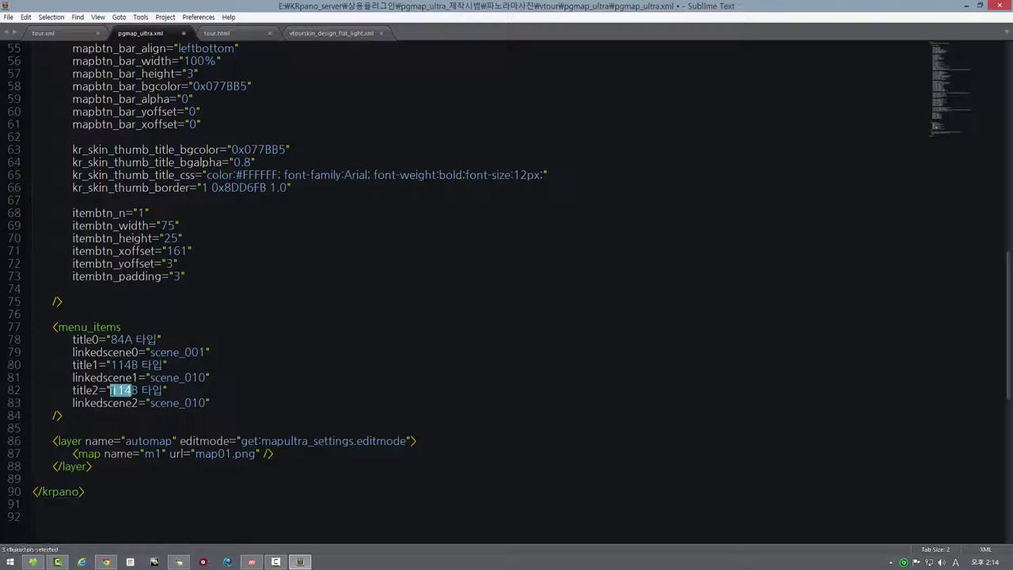
pyautogui.write('224')
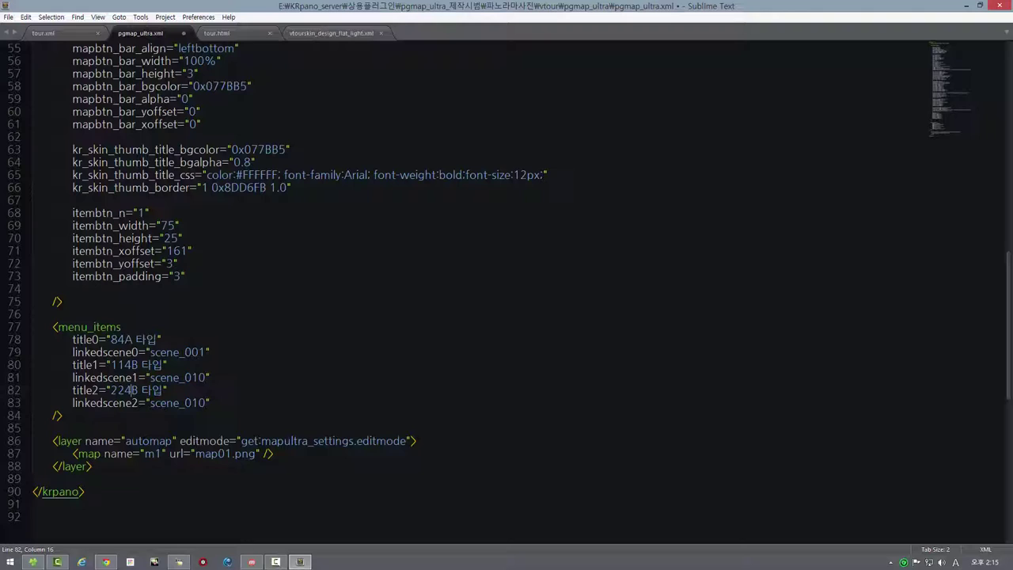
# - Set itembtn_n to "3", save pgmap_ultra.xml and switch to Chrome
pyautogui.doubleClick(140, 213)
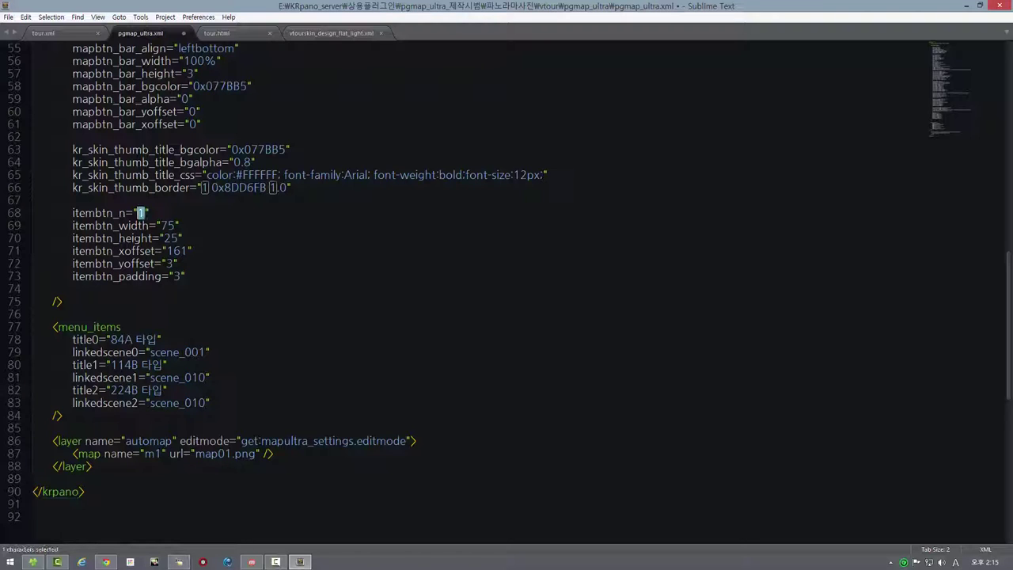
pyautogui.write('3')
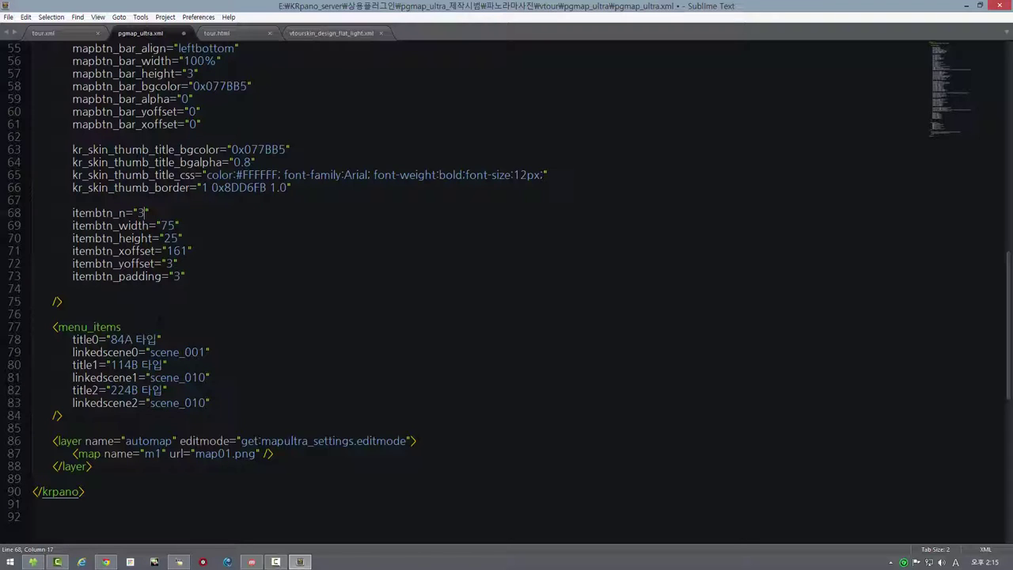
pyautogui.hotkey('ctrl', 's')
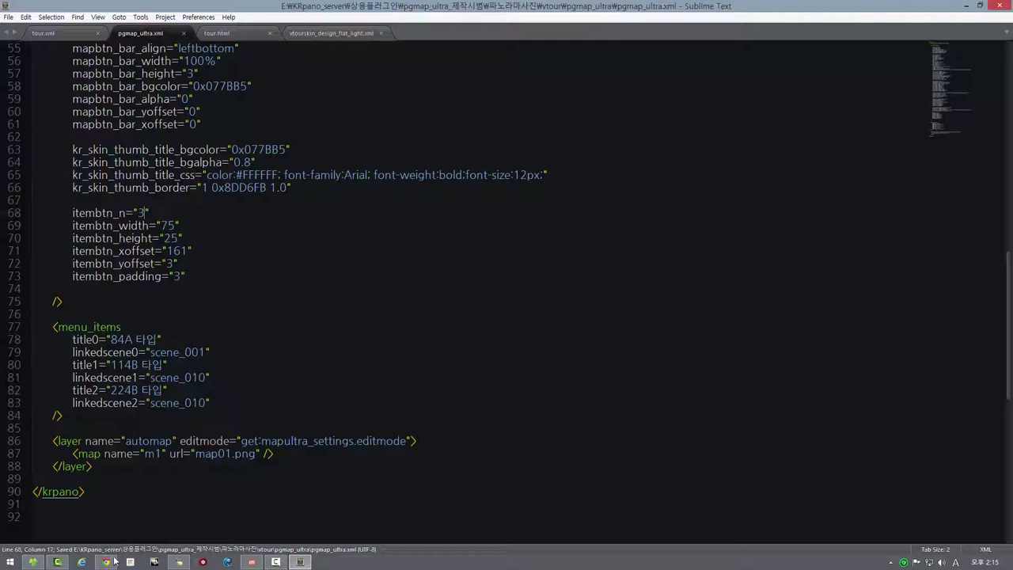
pyautogui.click(105, 562)
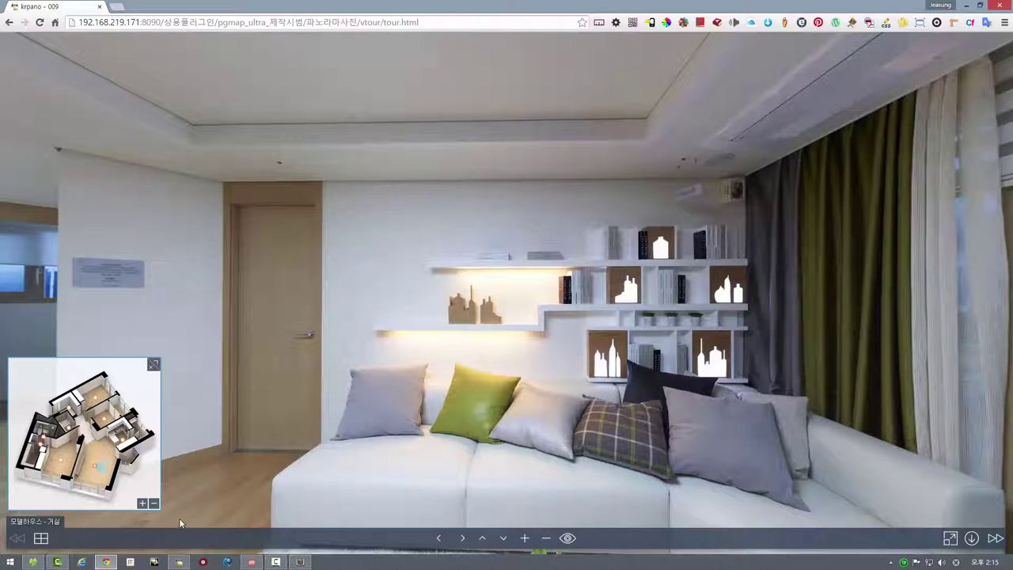
# - Reload the tour, show the scene thumbnails and test the 84A 타입 item button beside the floor-plan map
pyautogui.click(39, 22)
pyautogui.click(148, 525)
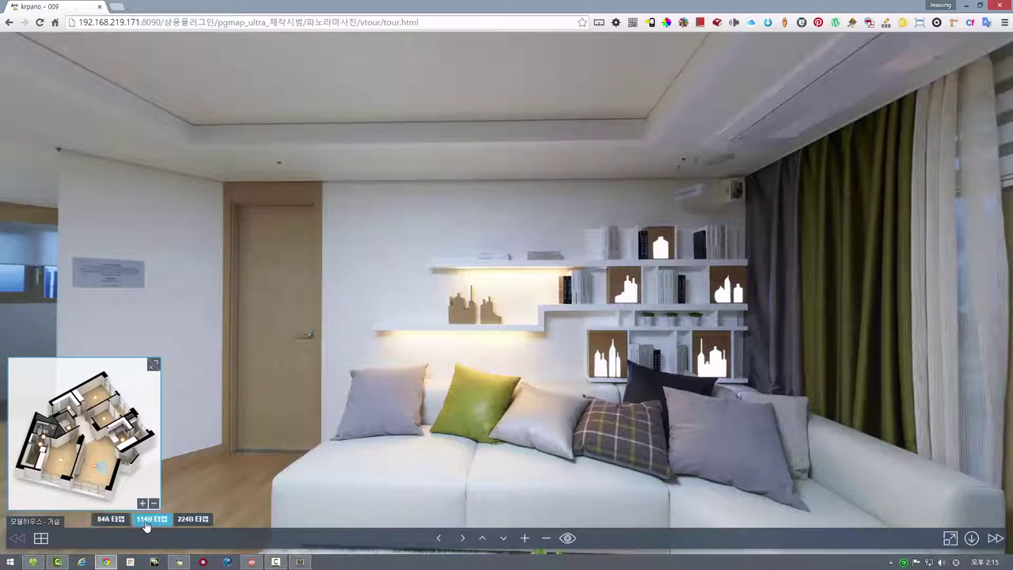
pyautogui.click(43, 539)
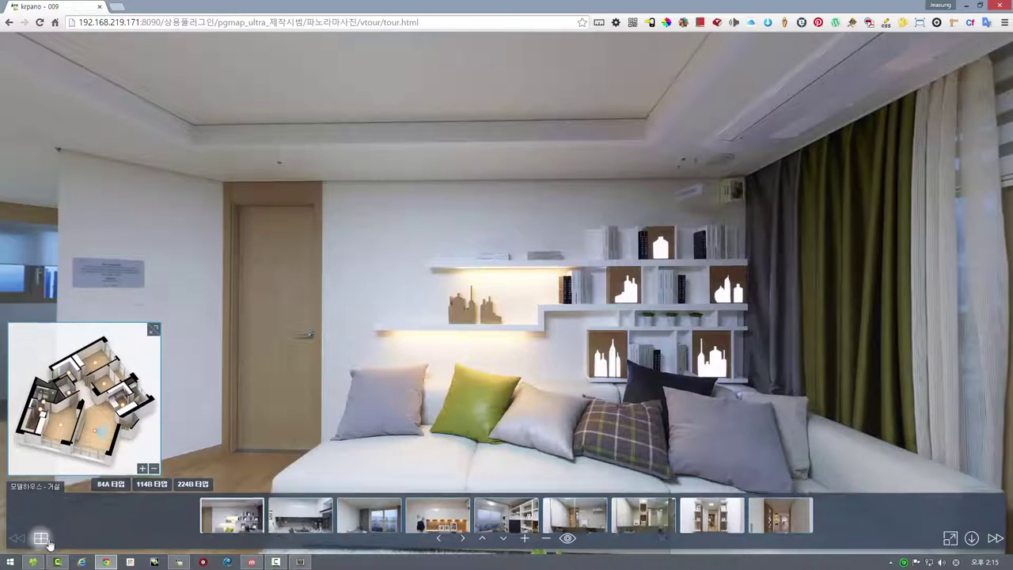
pyautogui.click(106, 470)
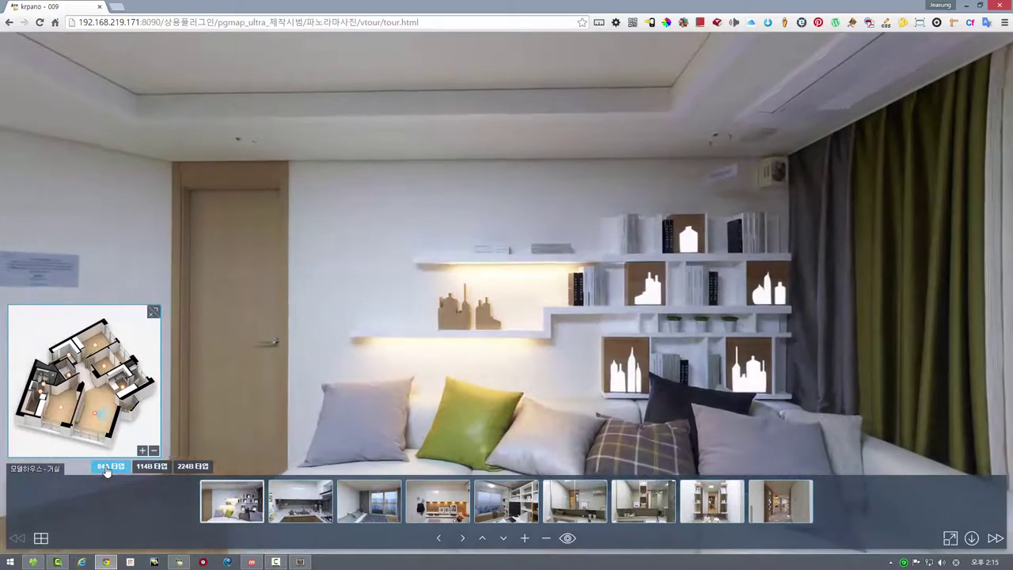
# - Switch to Sublime Text, set itembtn_n to "0" in pgmap_ultra.xml, keep the menu_items lines and save the file
pyautogui.click(300, 562)
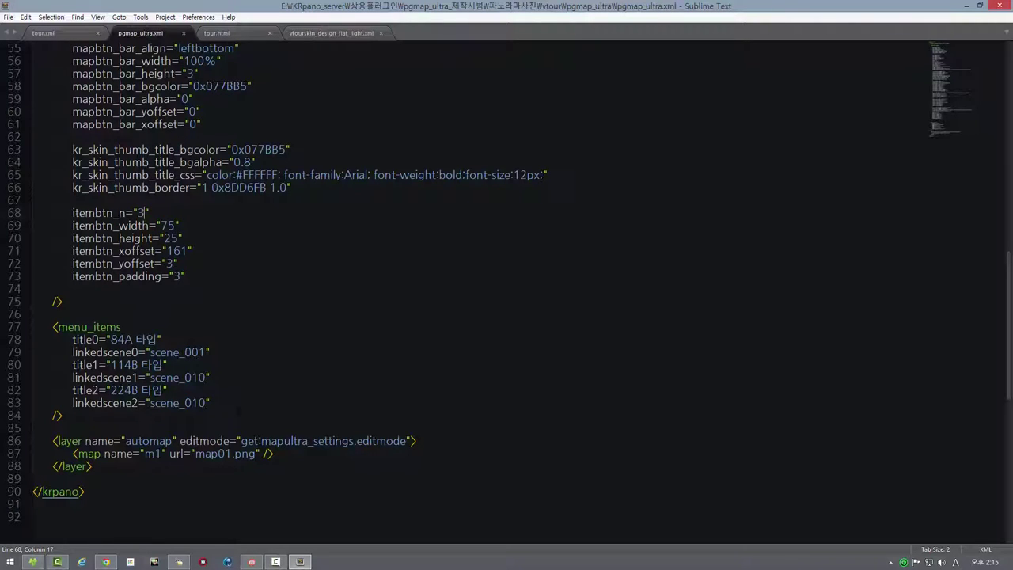
pyautogui.press('BackSpace')
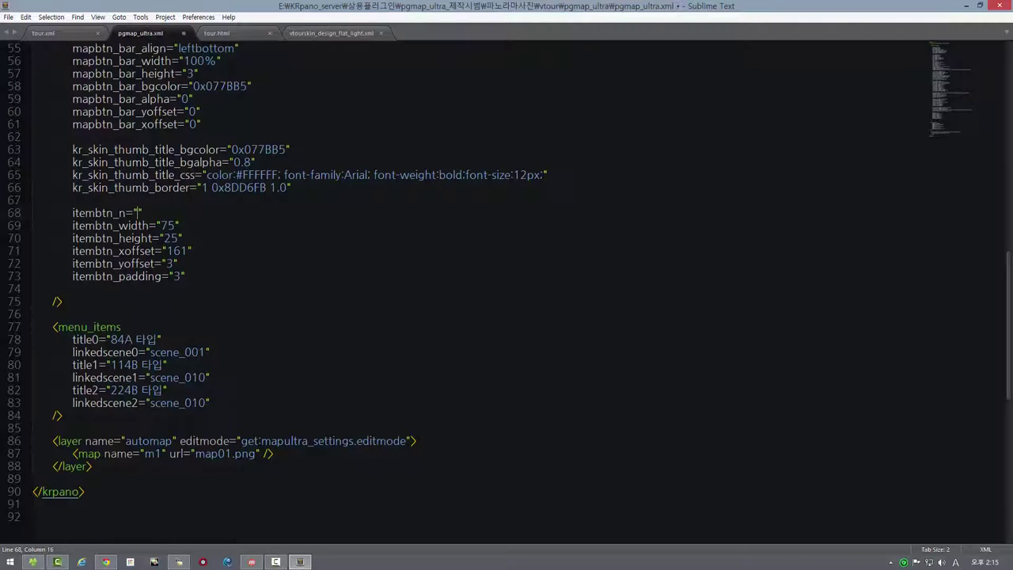
pyautogui.write('0')
pyautogui.moveTo(212, 403); pyautogui.dragTo(37, 348)
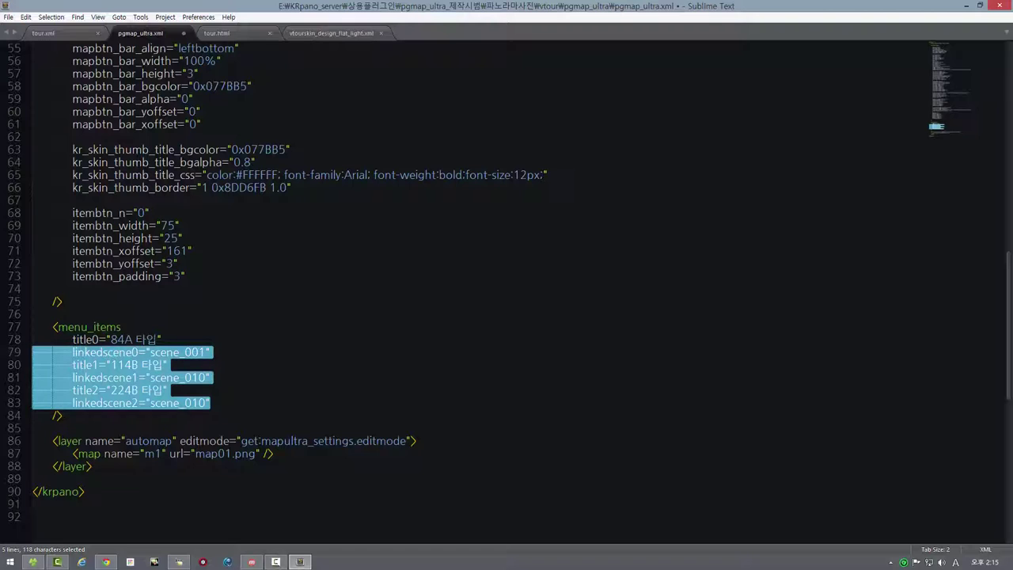
pyautogui.press('Right')
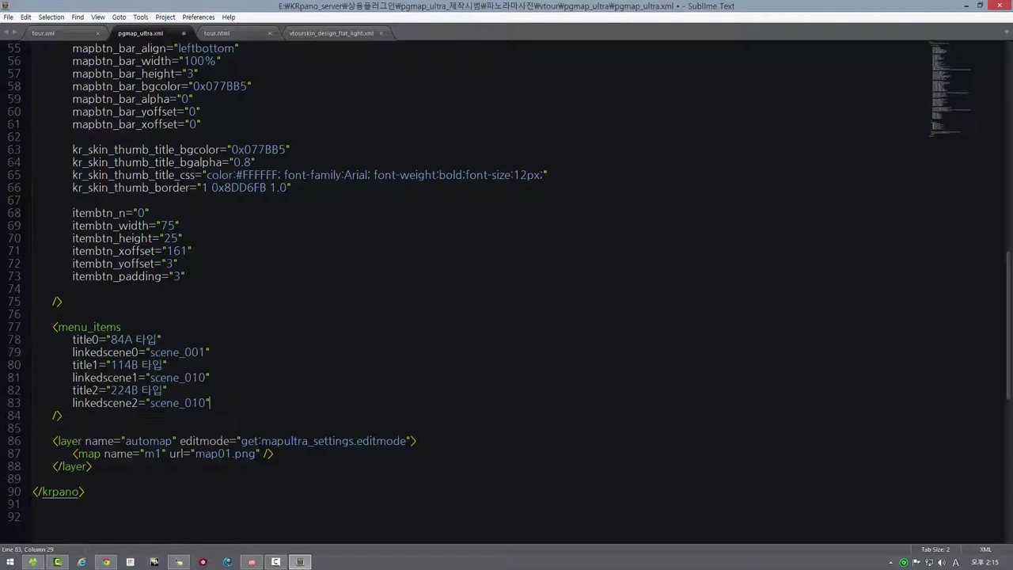
pyautogui.moveTo(211, 403); pyautogui.dragTo(52, 391)
pyautogui.click(246, 400)
pyautogui.hotkey('ctrl', 's')
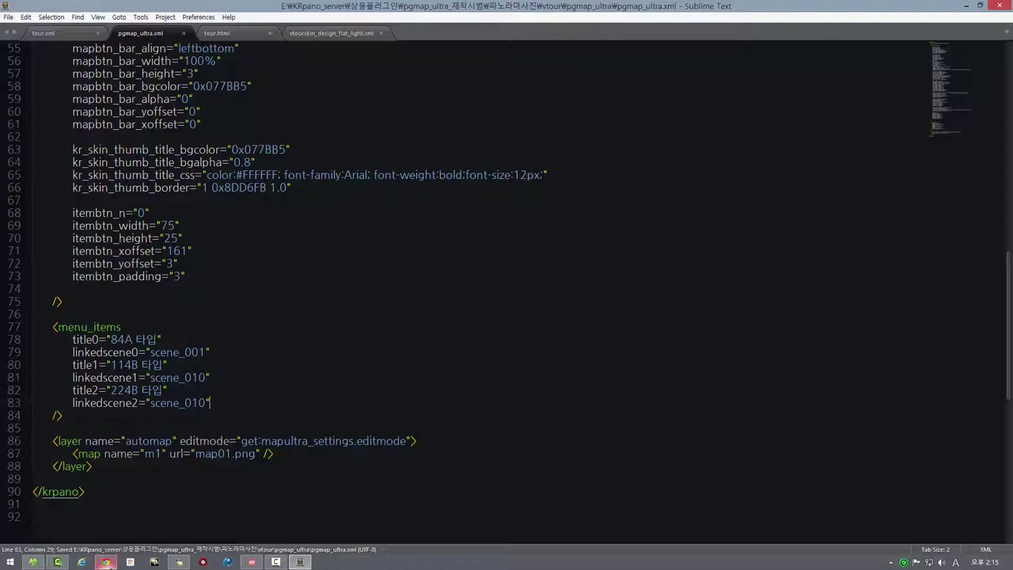
# - Switch to Chrome, reload the tour without item buttons and look around the living room towards the kitchen and hallway
pyautogui.click(105, 562)
pyautogui.click(40, 23)
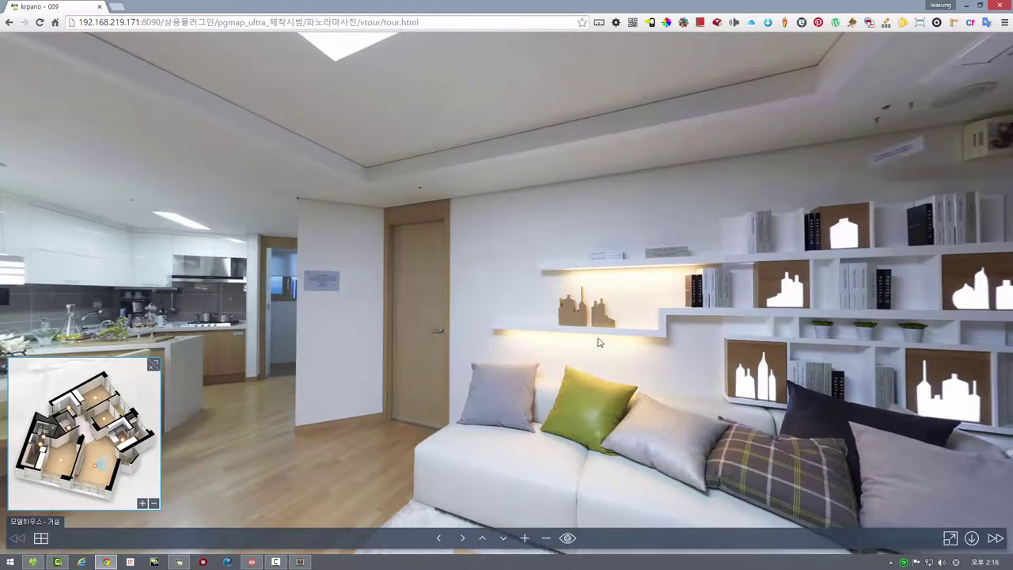
pyautogui.moveTo(599, 341); pyautogui.dragTo(328, 504)
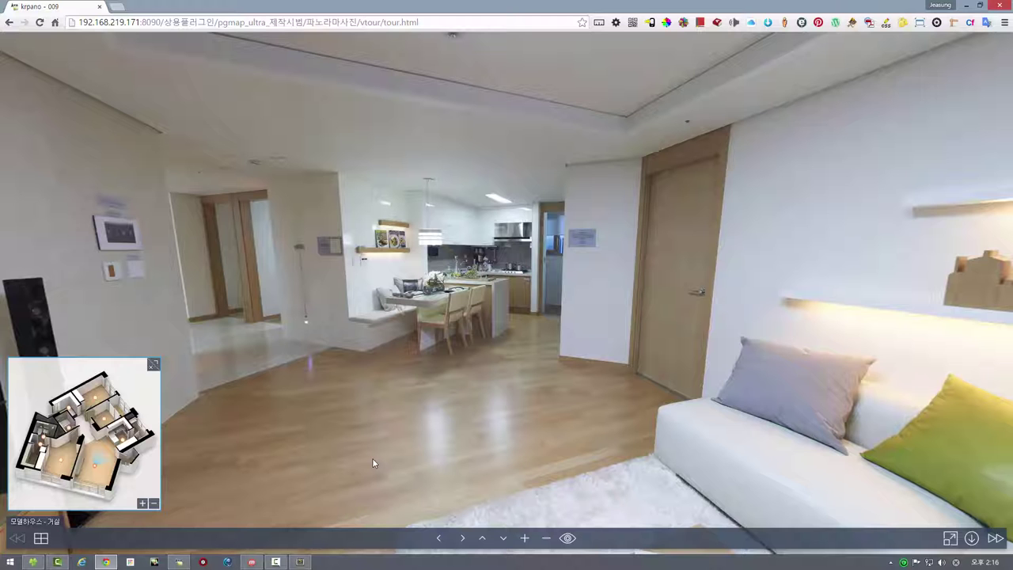
pyautogui.click(600, 330)
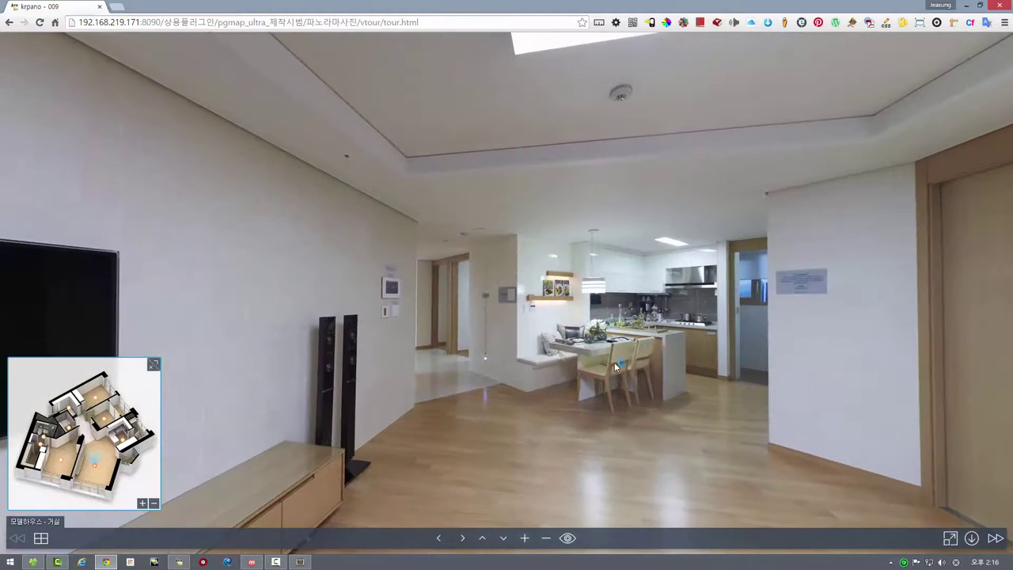
pyautogui.click(493, 355)
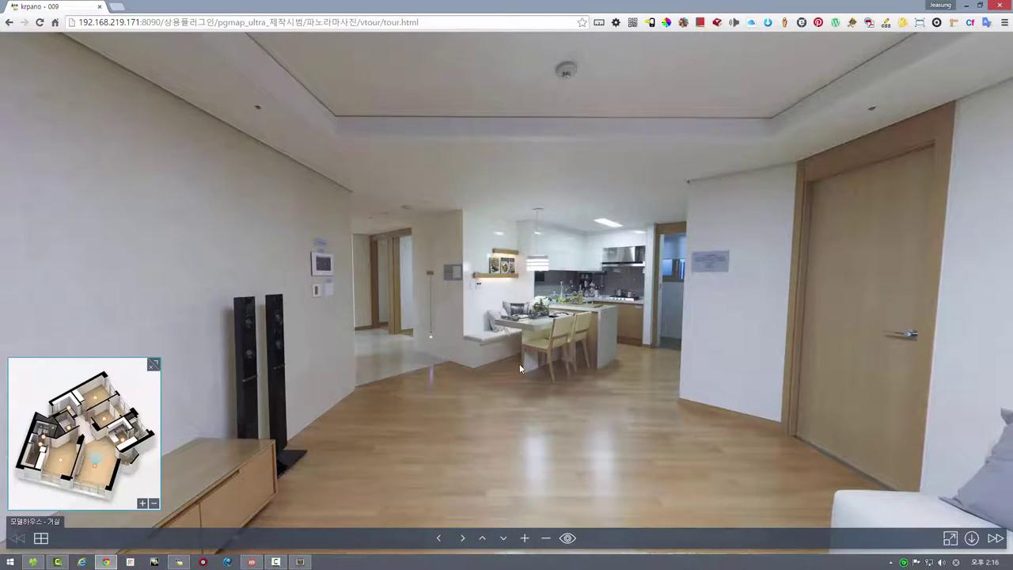
pyautogui.moveTo(520, 363); pyautogui.dragTo(596, 375)
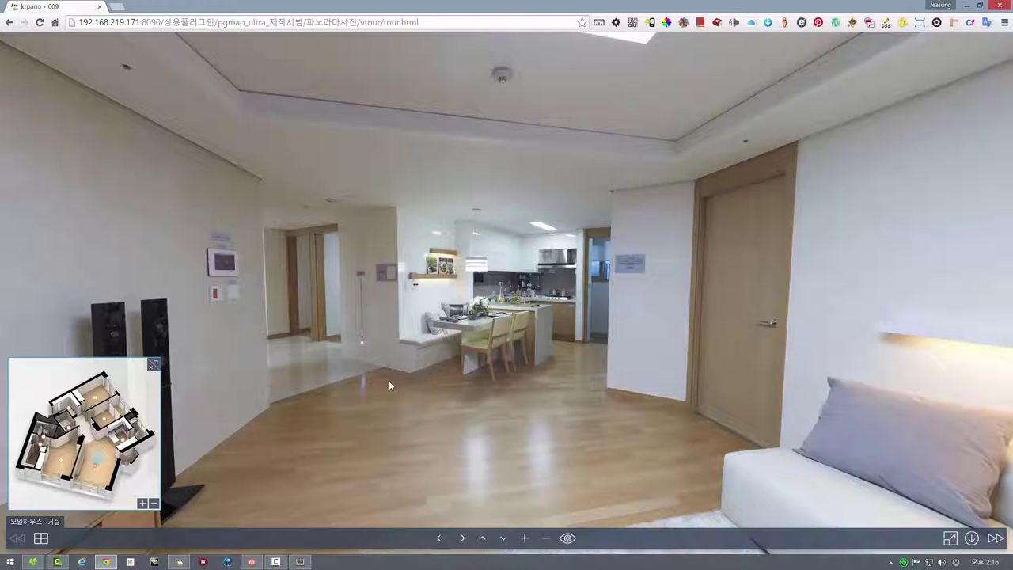
pyautogui.moveTo(425, 406); pyautogui.dragTo(456, 409)
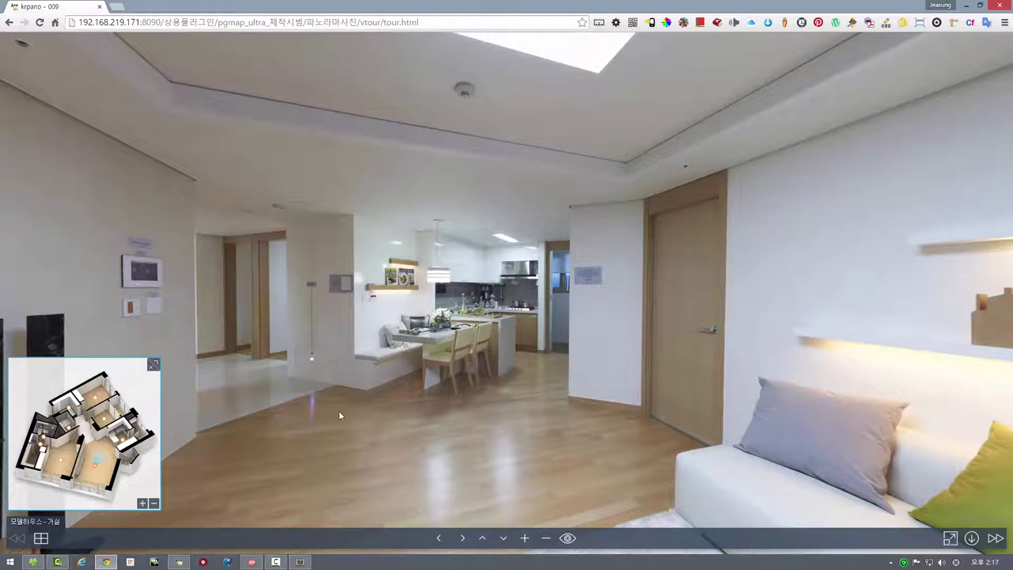
# - Switch to the vtour folder in File Explorer and open tour_editor.html in Chrome
pyautogui.click(32, 561)
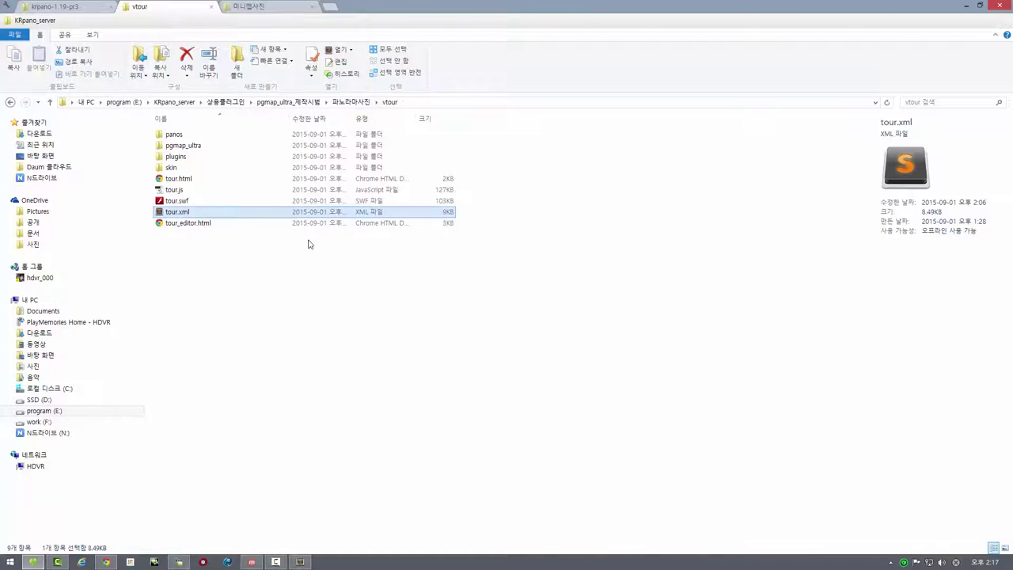
pyautogui.click(171, 226)
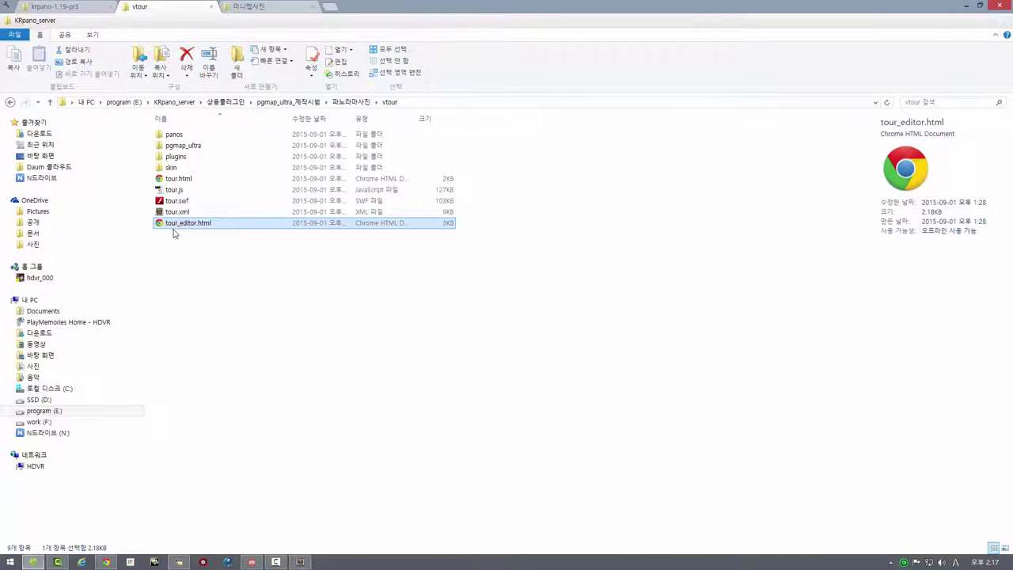
pyautogui.doubleClick(158, 224)
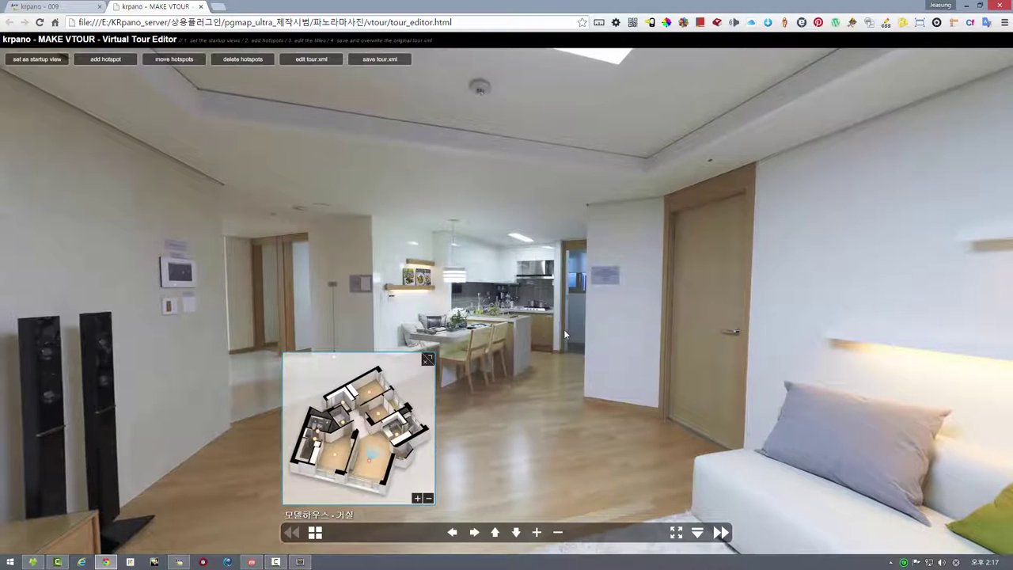
# - Add a hotspot on the living room floor beside the kitchen and link it to the 주방 scene
pyautogui.click(100, 62)
pyautogui.moveTo(501, 320); pyautogui.dragTo(551, 358)
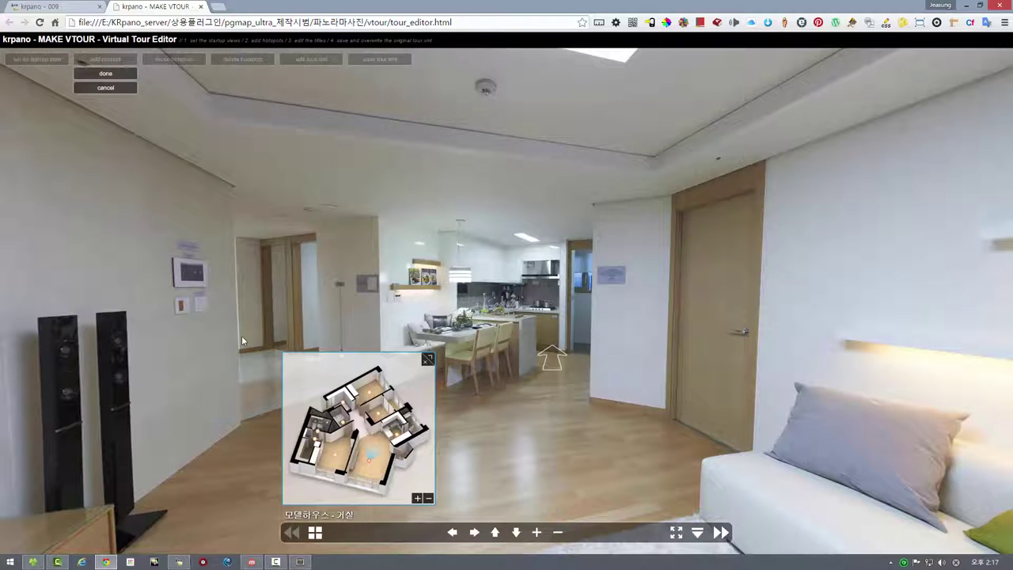
pyautogui.click(119, 75)
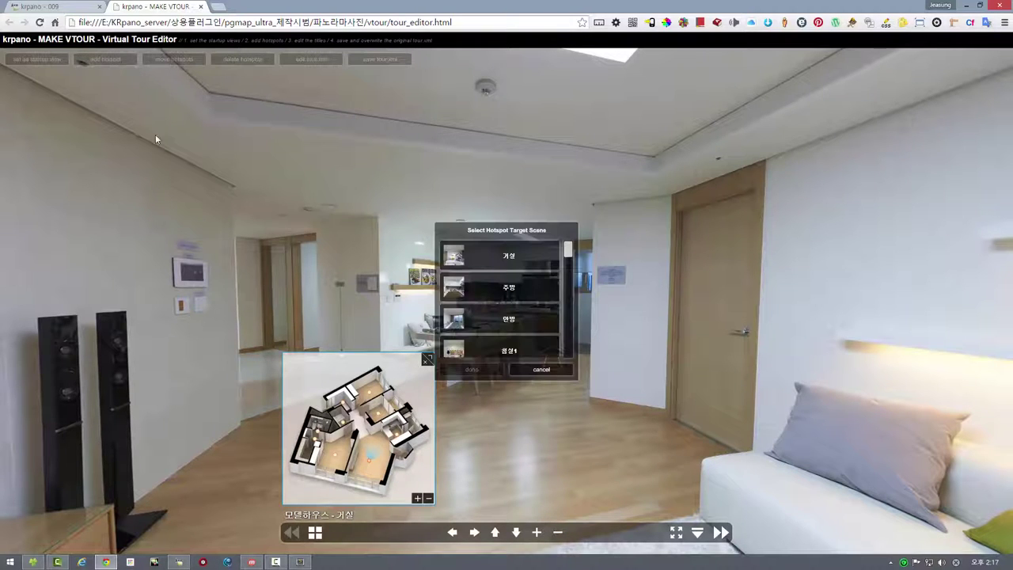
pyautogui.click(496, 295)
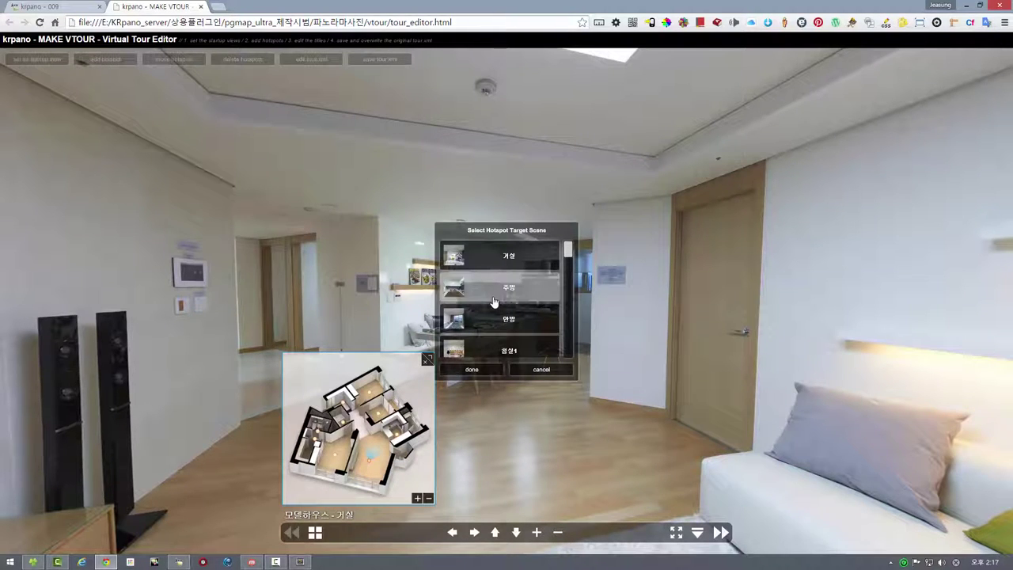
pyautogui.click(483, 371)
# - Add a second living room hotspot at the hallway entrance and link it to the 침실2 scene
pyautogui.moveTo(340, 239); pyautogui.dragTo(551, 323)
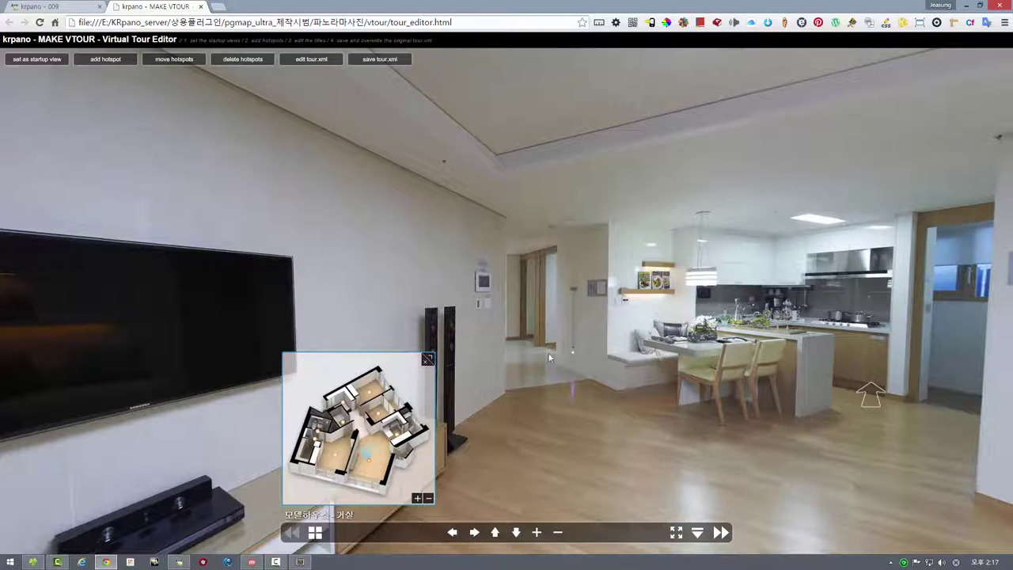
pyautogui.click(110, 65)
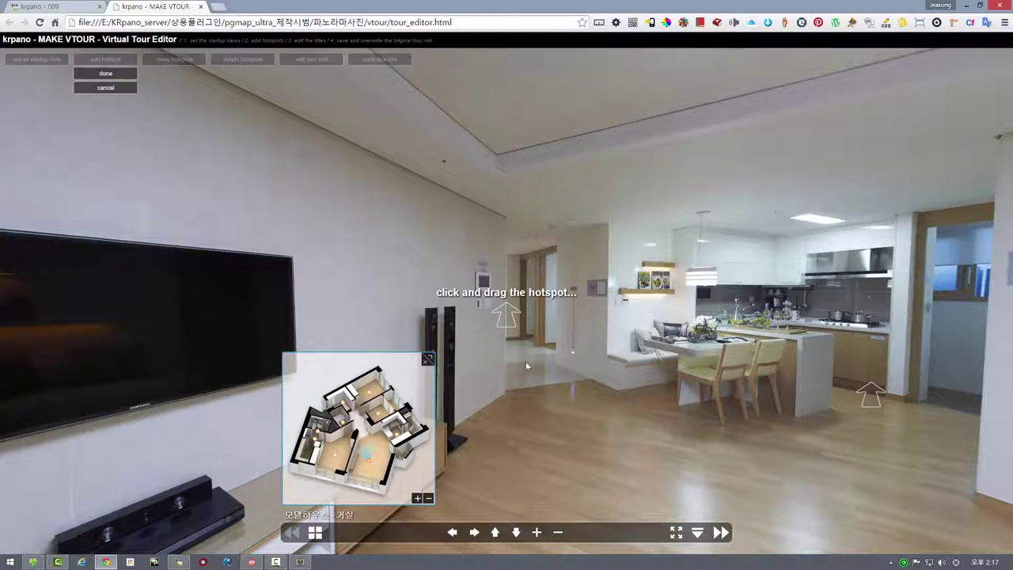
pyautogui.moveTo(506, 329); pyautogui.dragTo(558, 329)
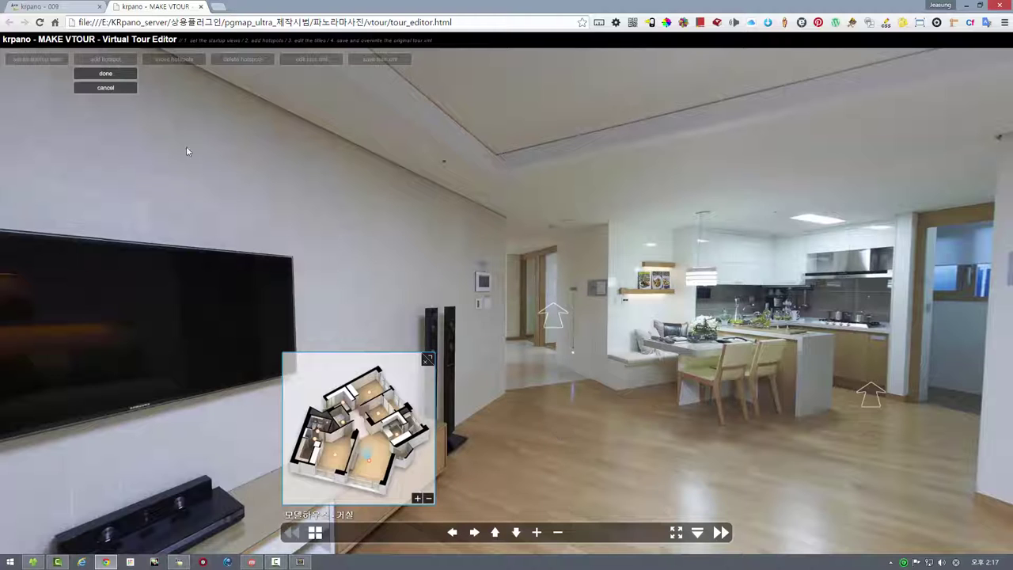
pyautogui.click(105, 75)
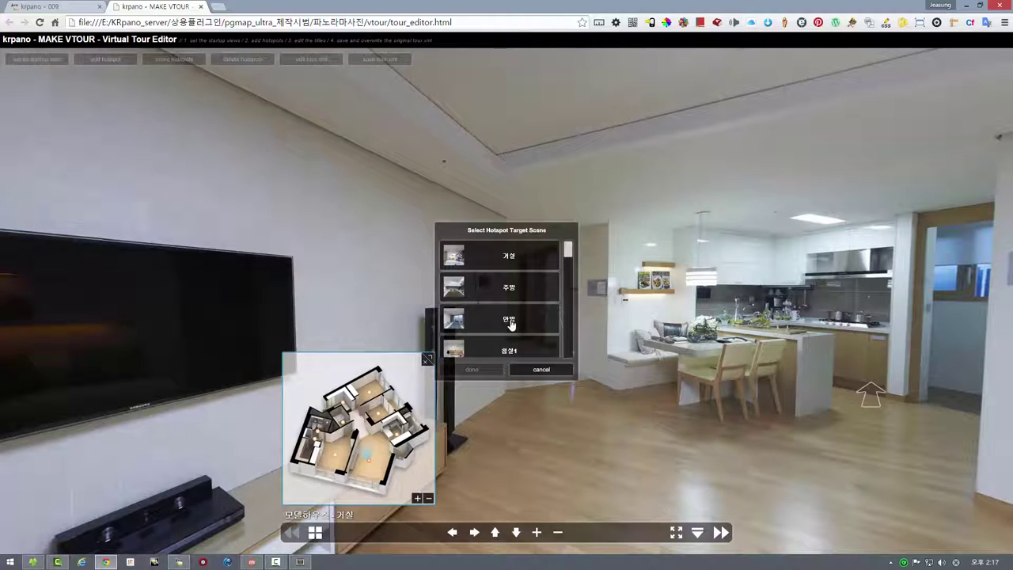
pyautogui.moveTo(569, 251); pyautogui.dragTo(573, 285)
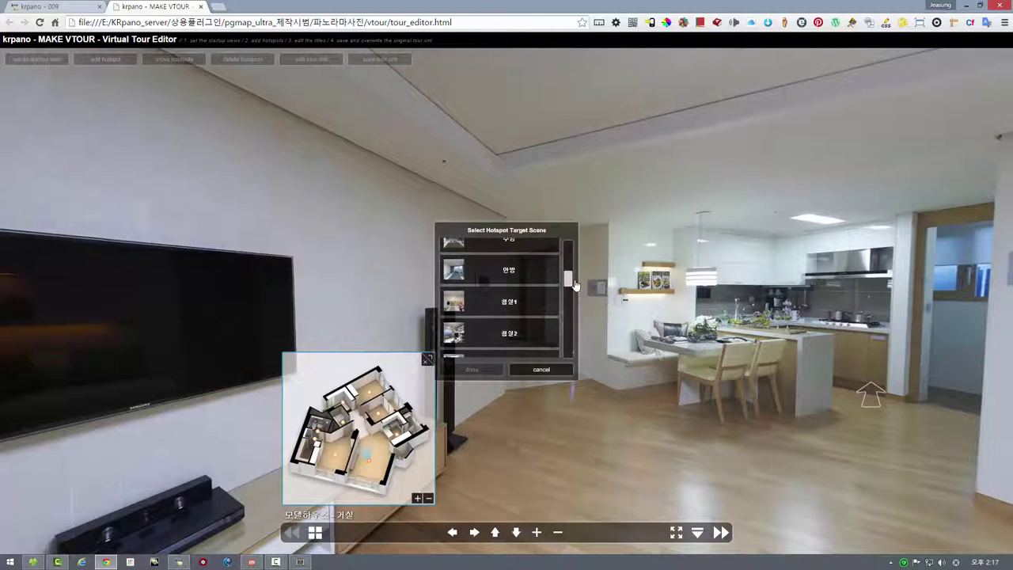
pyautogui.click(513, 336)
pyautogui.click(485, 371)
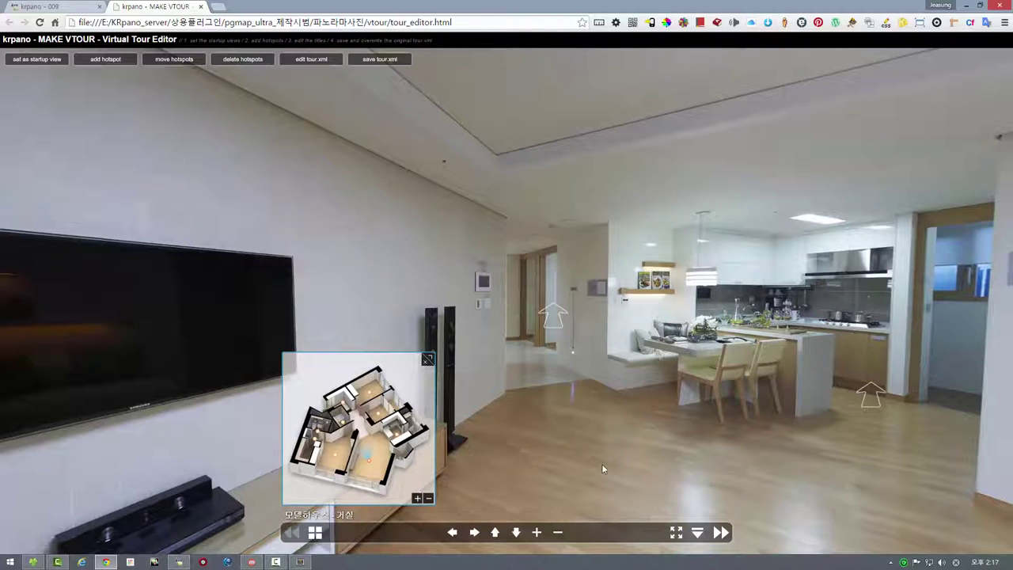
# - Go to the 주방 scene, add a hotspot on the floor towards the living room and link it to 거실
pyautogui.moveTo(679, 418); pyautogui.dragTo(694, 394)
pyautogui.click(694, 394)
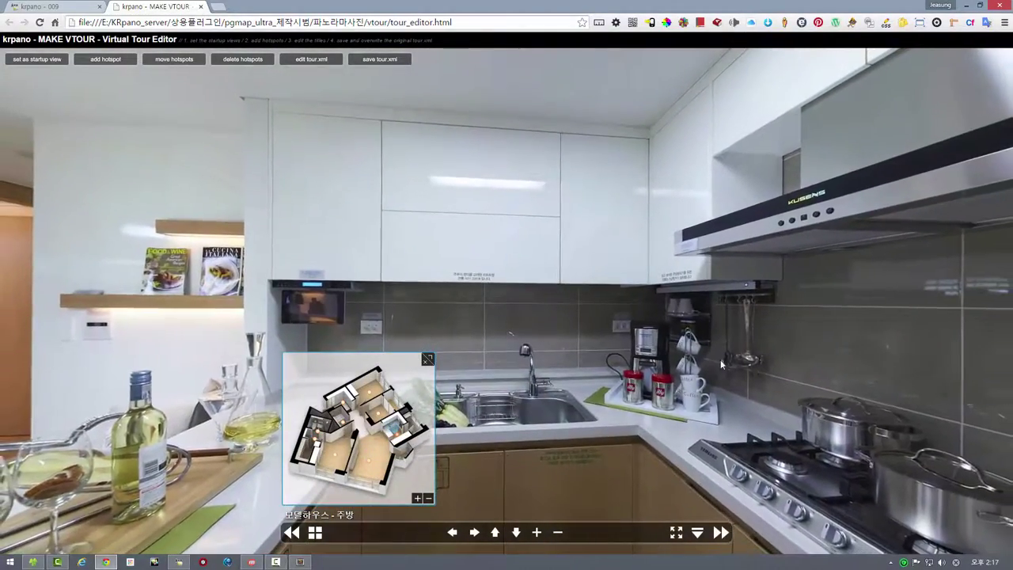
pyautogui.moveTo(613, 350); pyautogui.dragTo(621, 390)
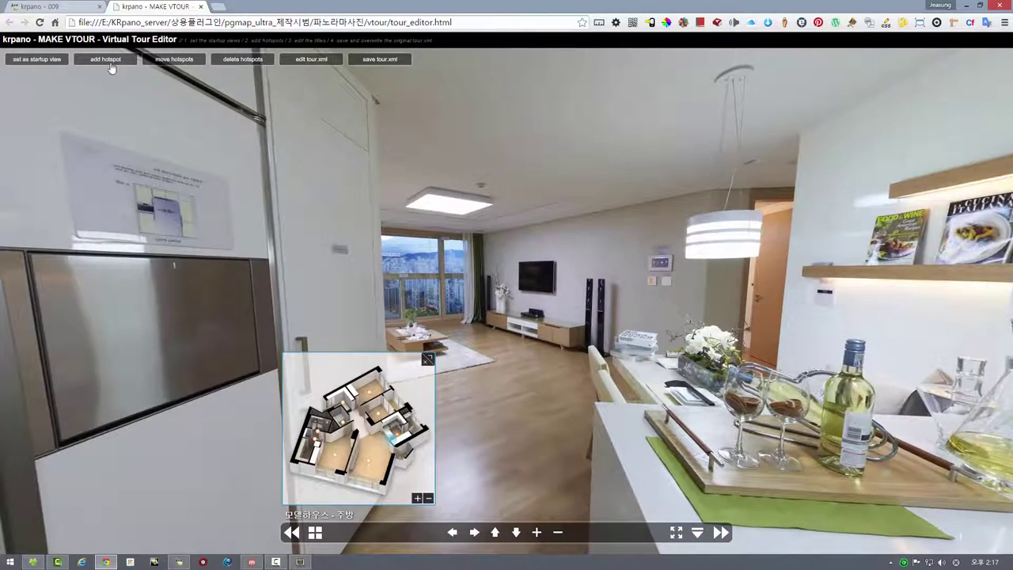
pyautogui.click(96, 63)
pyautogui.moveTo(507, 334); pyautogui.dragTo(496, 370)
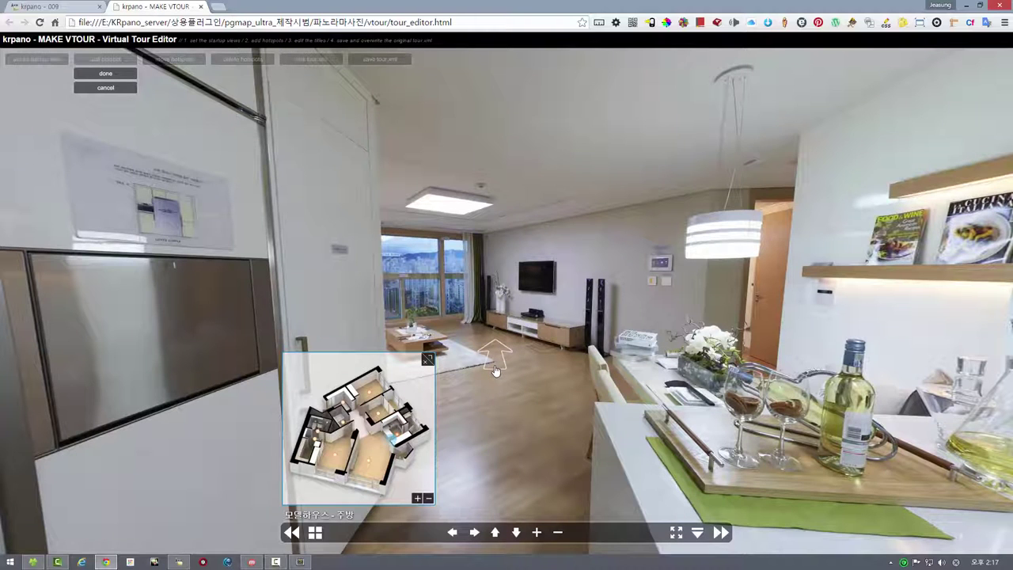
pyautogui.click(91, 74)
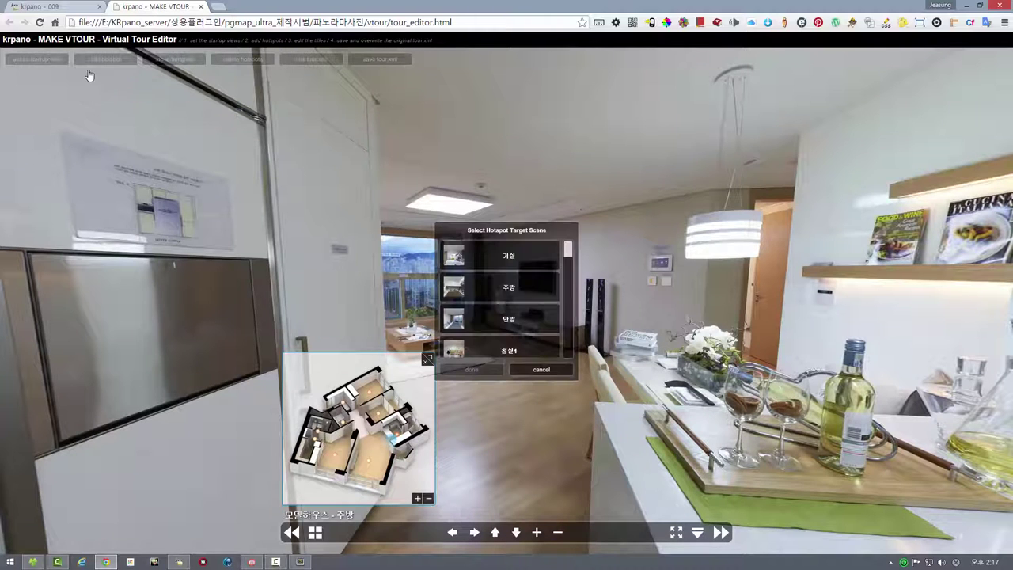
pyautogui.click(526, 255)
pyautogui.click(475, 373)
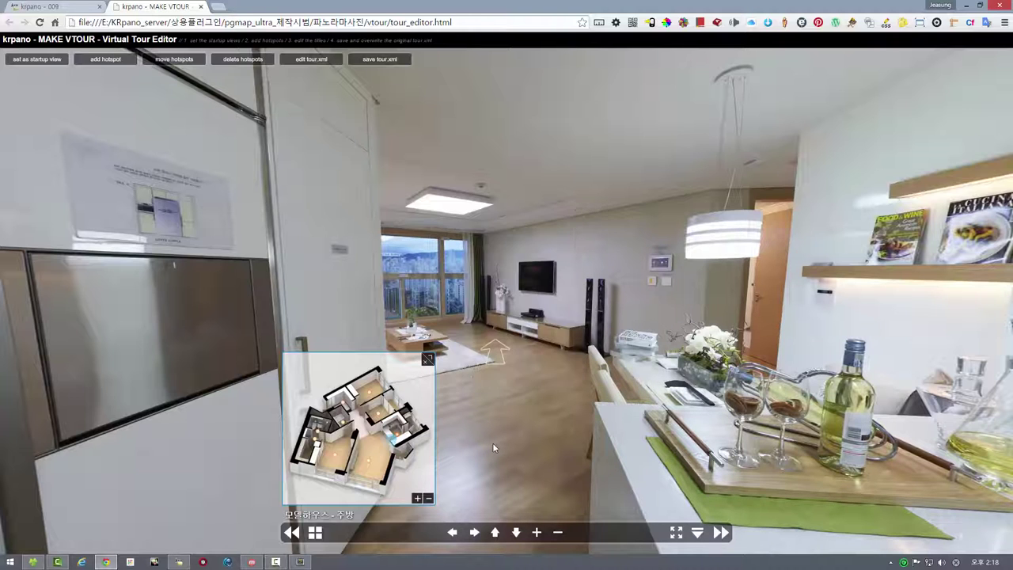
# - Add a second hotspot in the kitchen scene at the wooden door behind the dining table and link it to the 안방 scene
pyautogui.moveTo(492, 442); pyautogui.dragTo(576, 319)
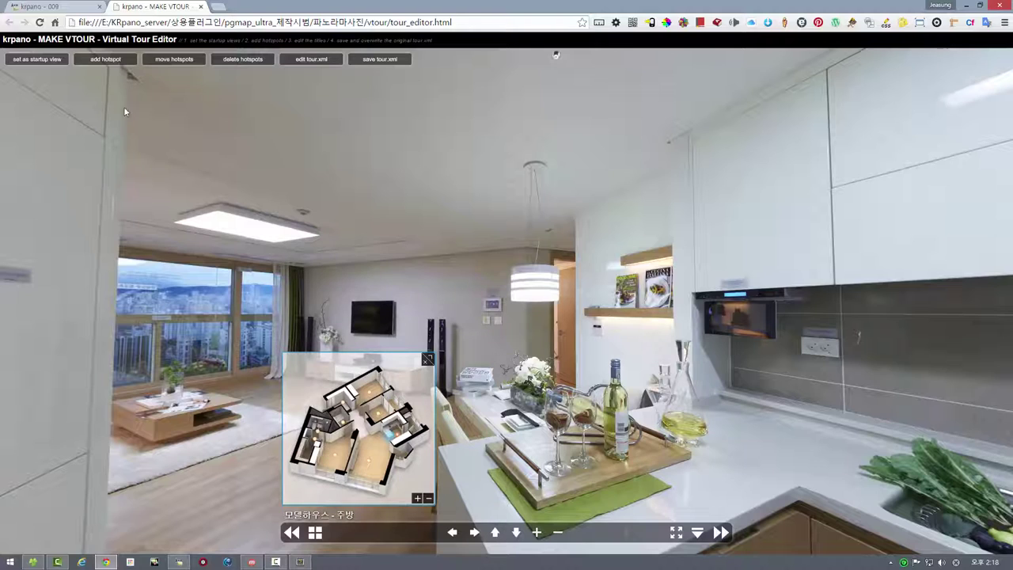
pyautogui.click(108, 58)
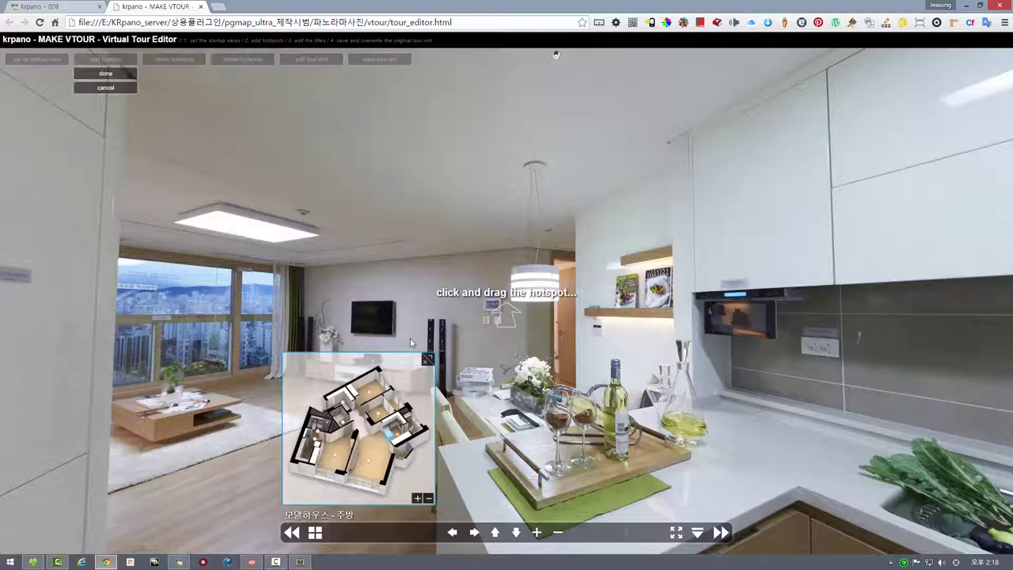
pyautogui.moveTo(512, 326); pyautogui.dragTo(555, 350)
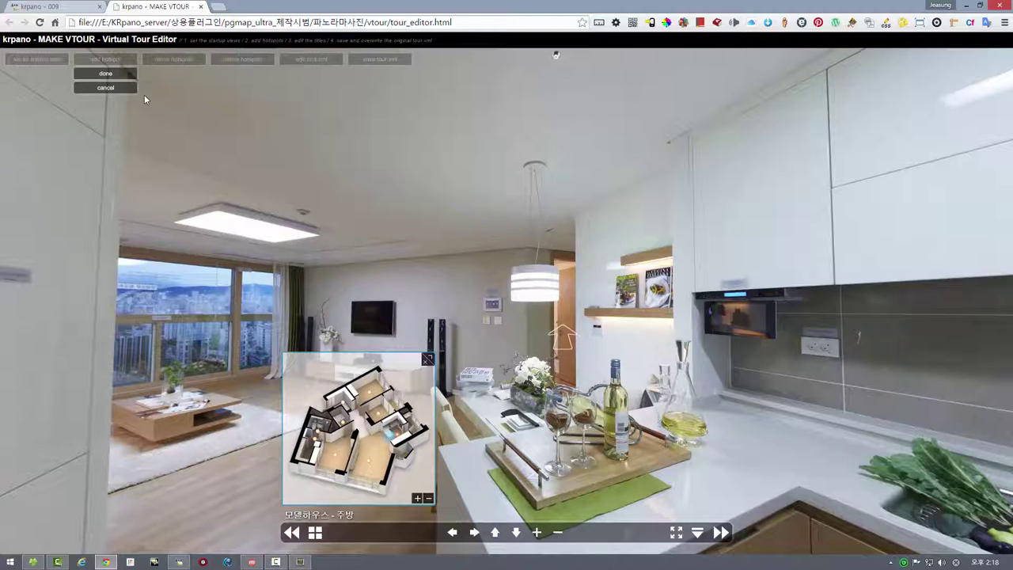
pyautogui.click(125, 74)
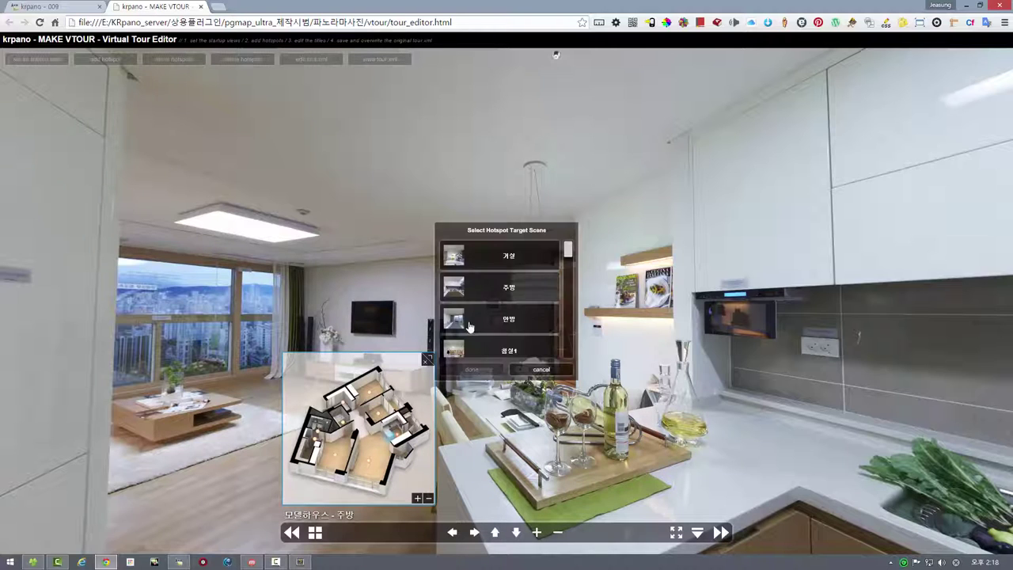
pyautogui.click(512, 327)
pyautogui.click(478, 372)
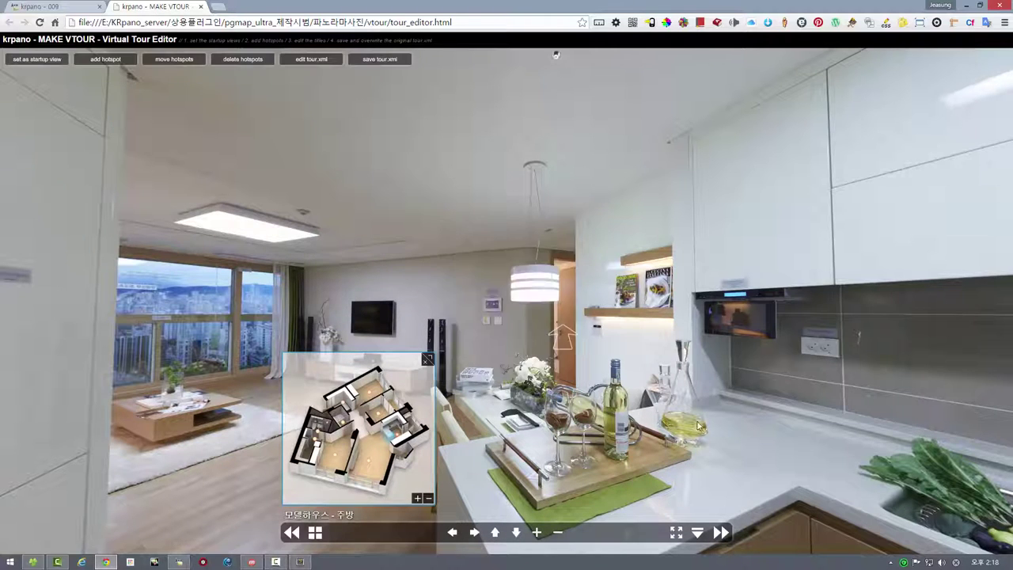
# - Start saving tour.xml from the tour editor and copy the path of the 파노라마사진\vtour folder from File Explorer
pyautogui.moveTo(698, 424); pyautogui.dragTo(683, 374)
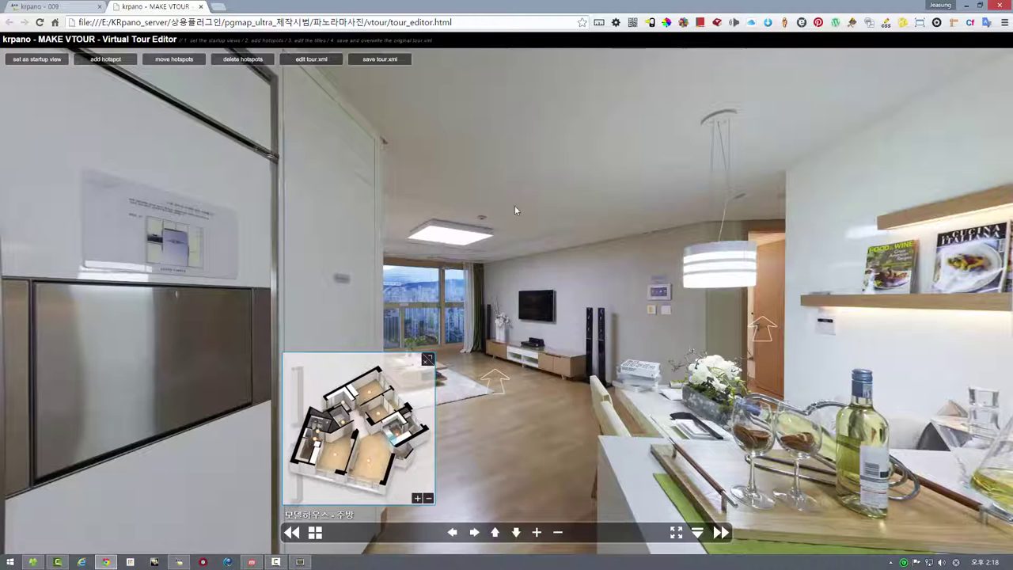
pyautogui.click(380, 59)
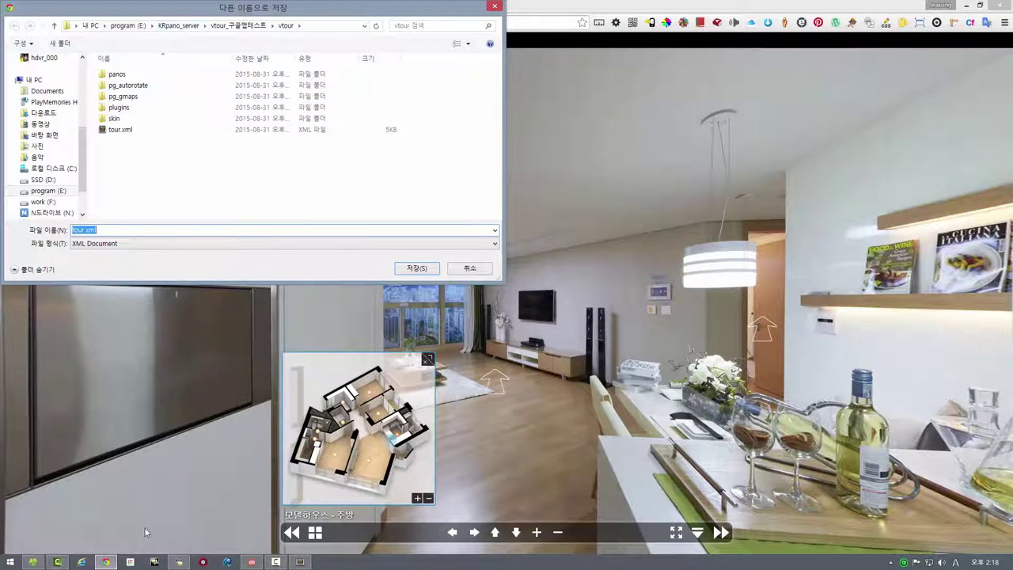
pyautogui.click(32, 562)
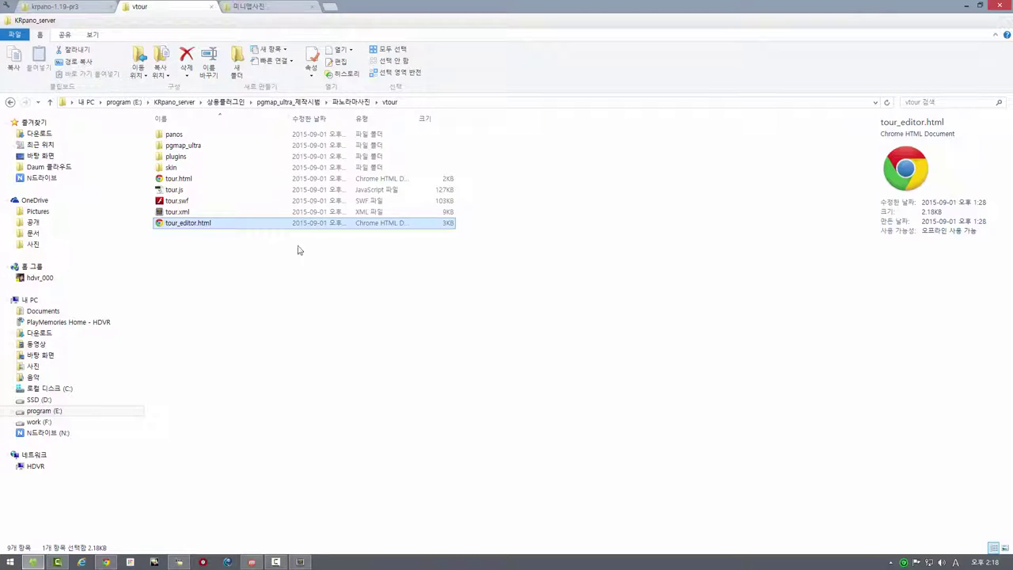
pyautogui.click(432, 102)
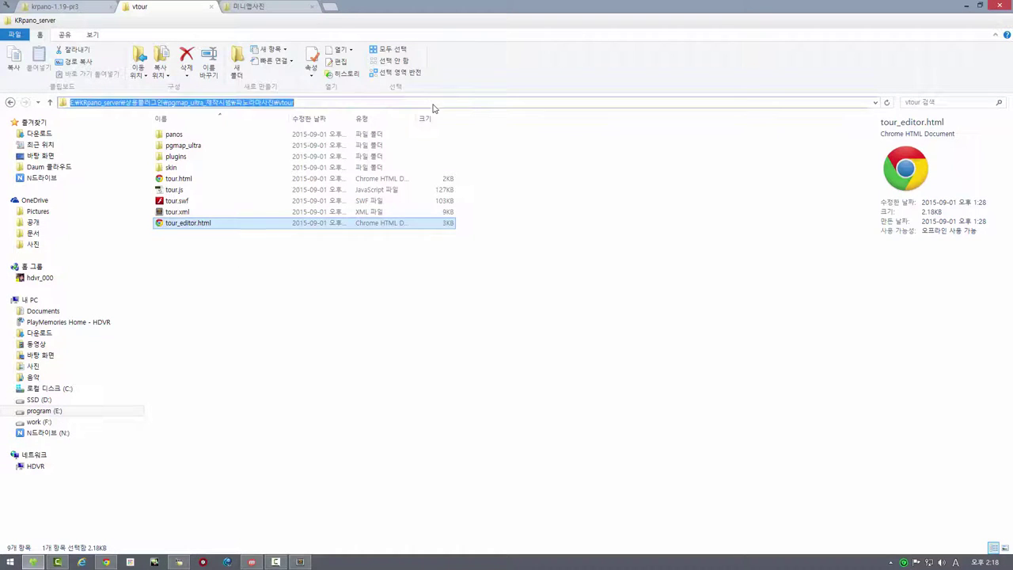
pyautogui.rightClick(207, 104)
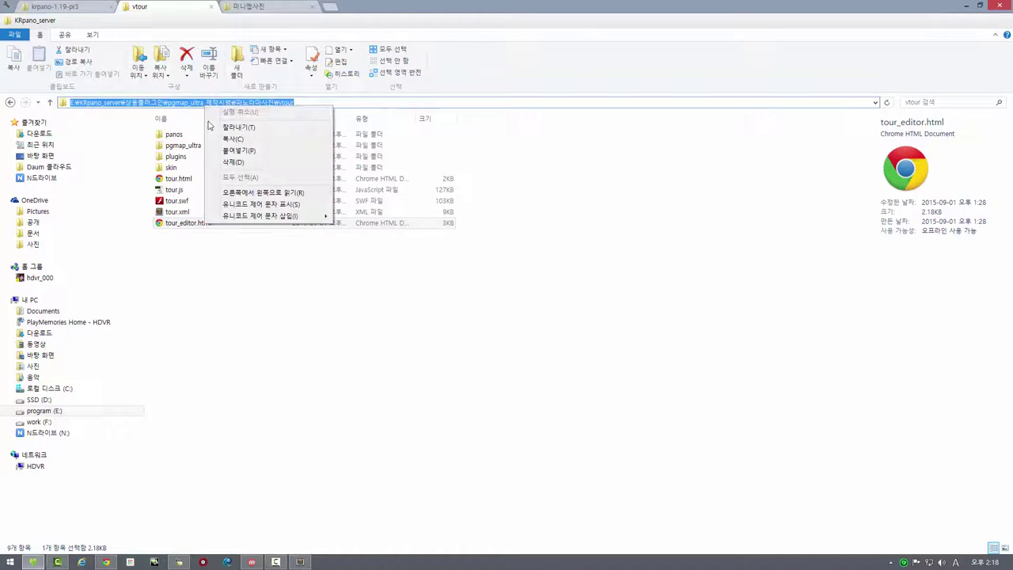
pyautogui.click(234, 139)
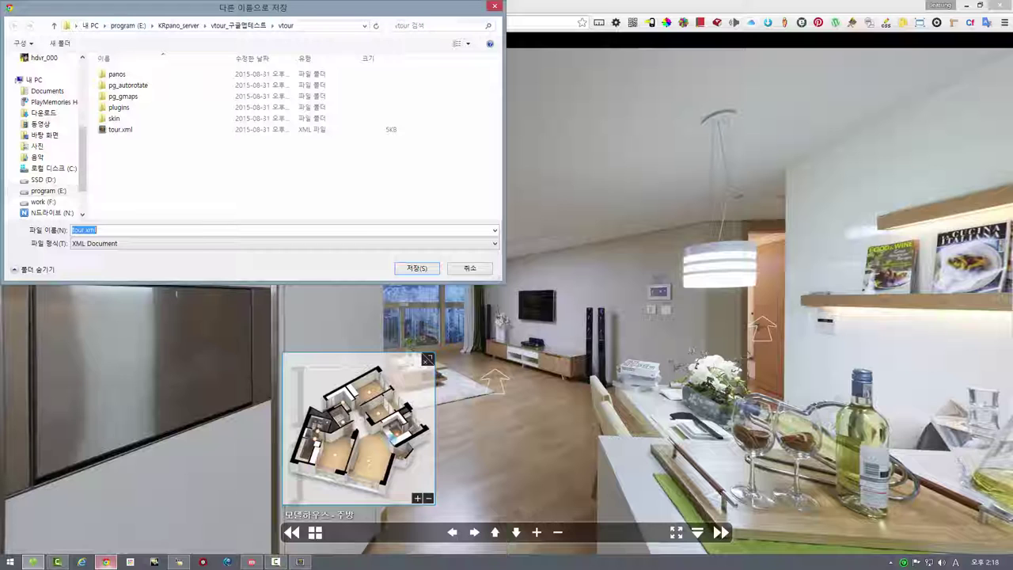
# - Return to the save dialog in Chrome, go to the copied vtour folder path and overwrite tour.xml there
pyautogui.click(105, 562)
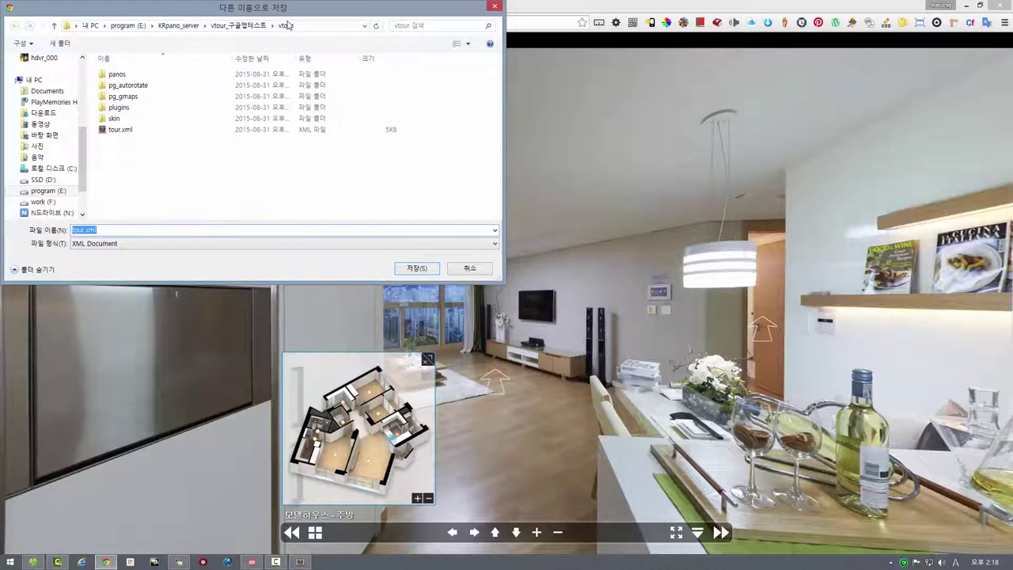
pyautogui.click(322, 29)
pyautogui.hotkey('ctrl', 'v')
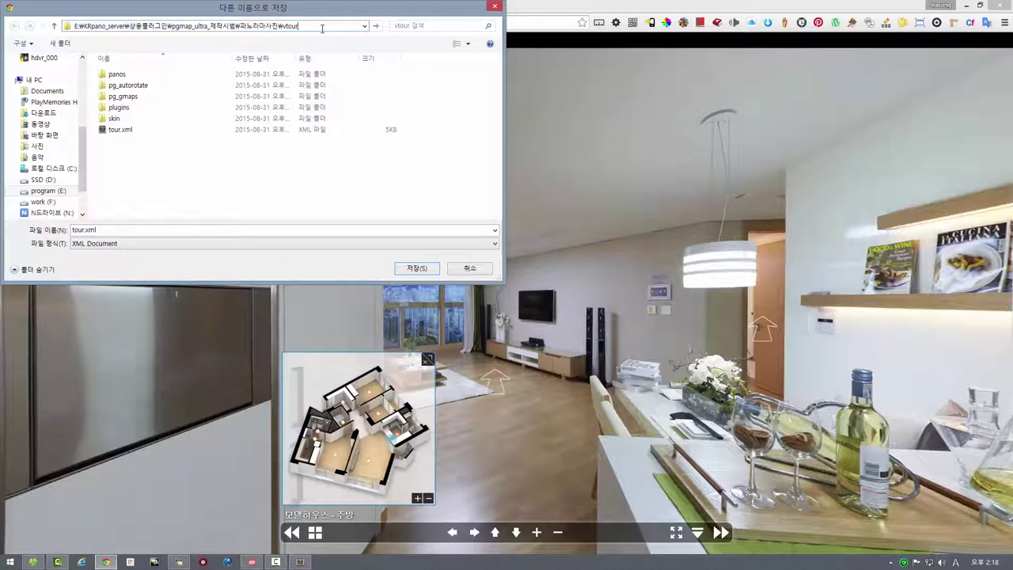
pyautogui.press('Return')
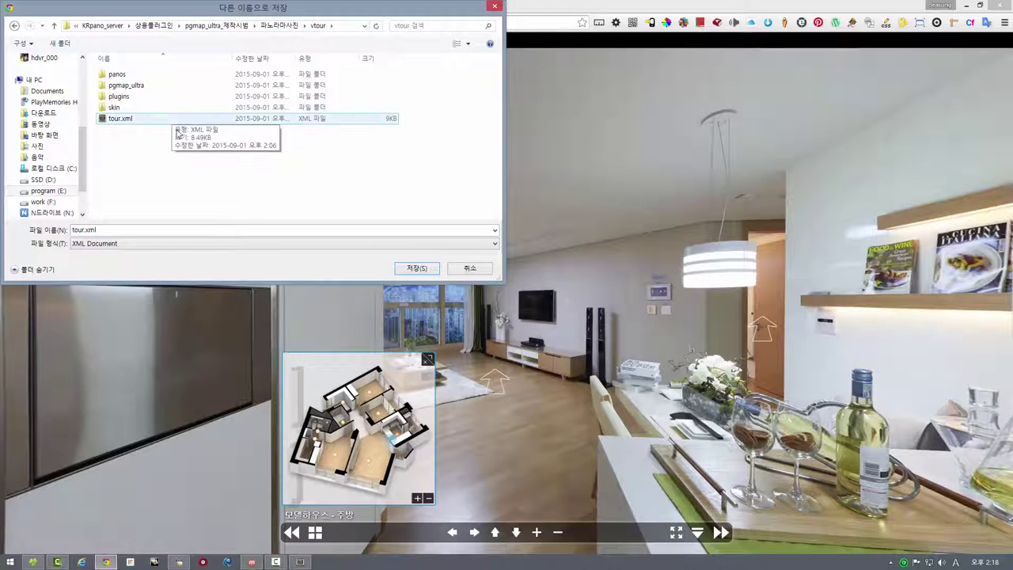
pyautogui.click(403, 269)
pyautogui.click(524, 285)
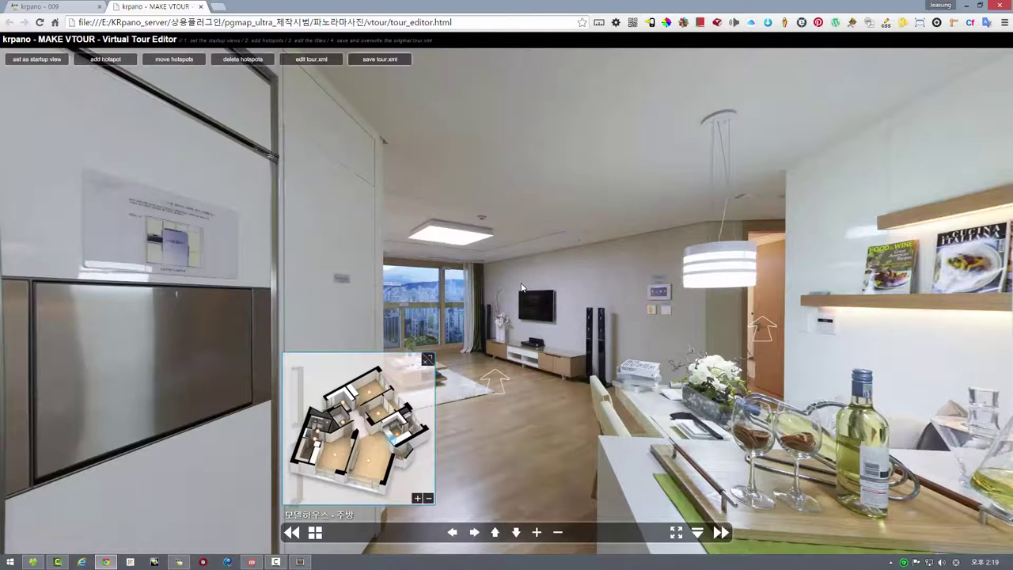
# - Close the tour editor page and reload tour.html to view the new hotspots in the living room
pyautogui.click(200, 7)
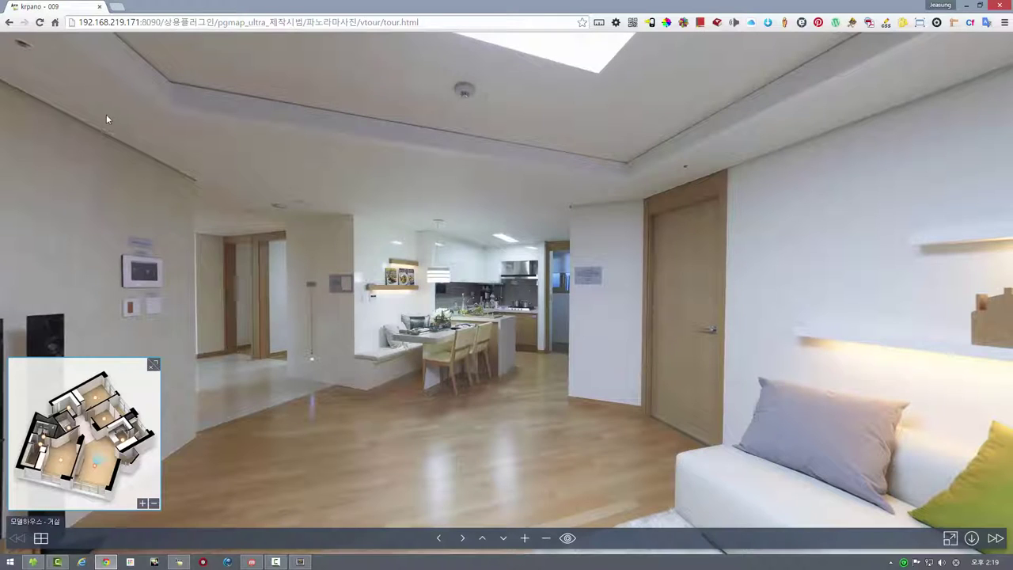
pyautogui.click(37, 23)
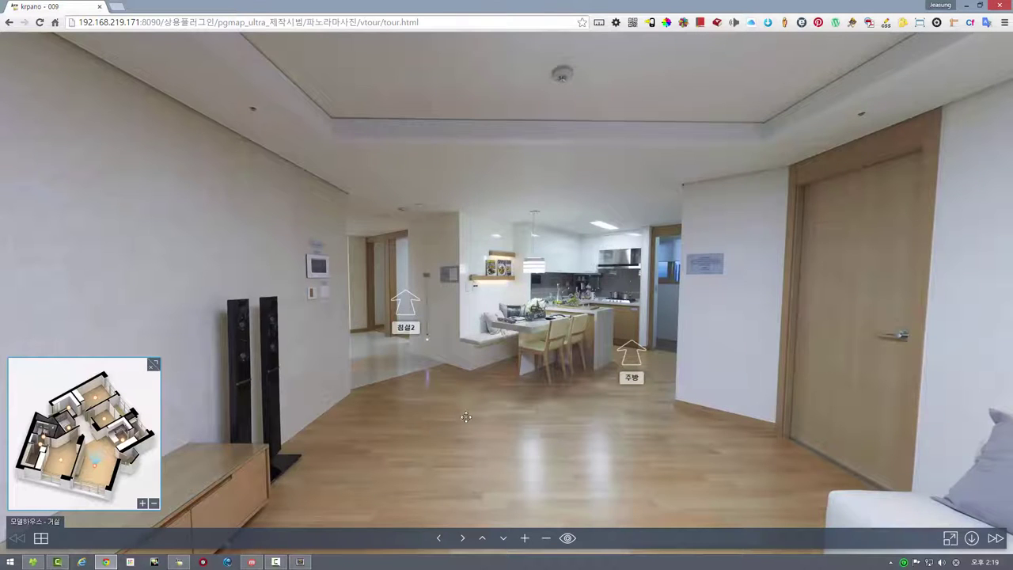
pyautogui.moveTo(433, 430); pyautogui.dragTo(507, 437)
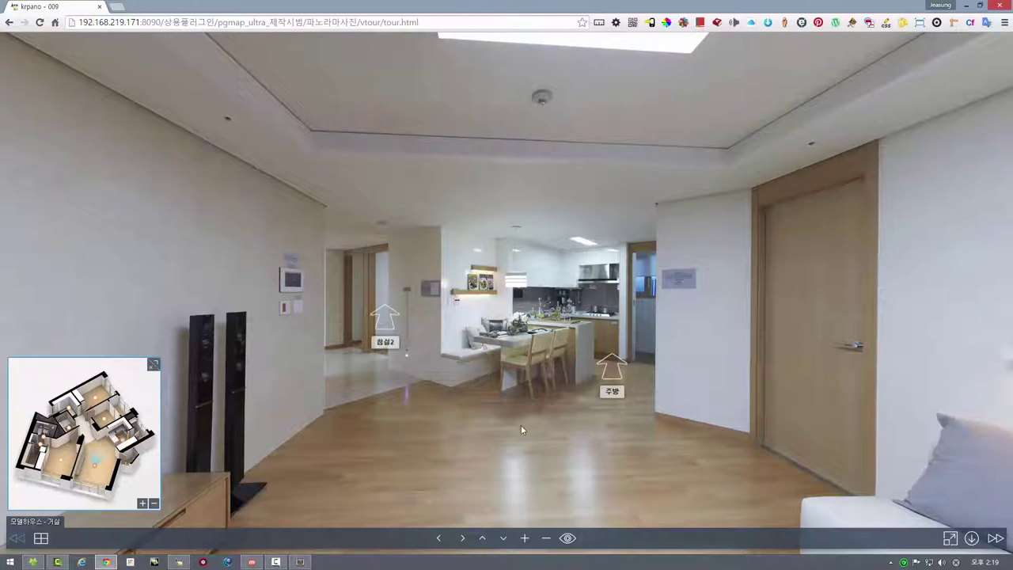
# - Enlarge the floor-plan map in two stages and look around the living room with the larger map
pyautogui.click(154, 364)
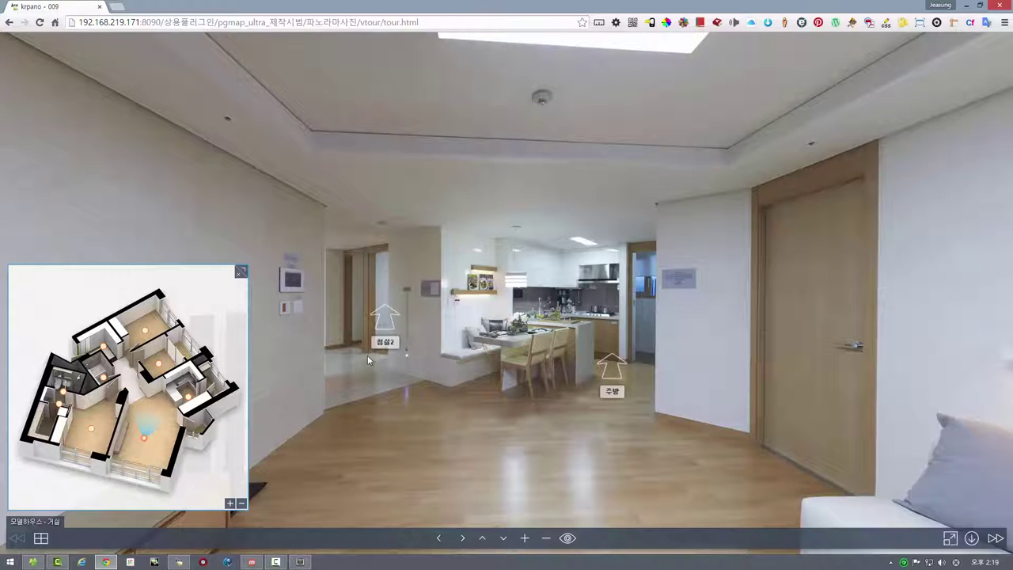
pyautogui.moveTo(423, 357); pyautogui.dragTo(507, 364)
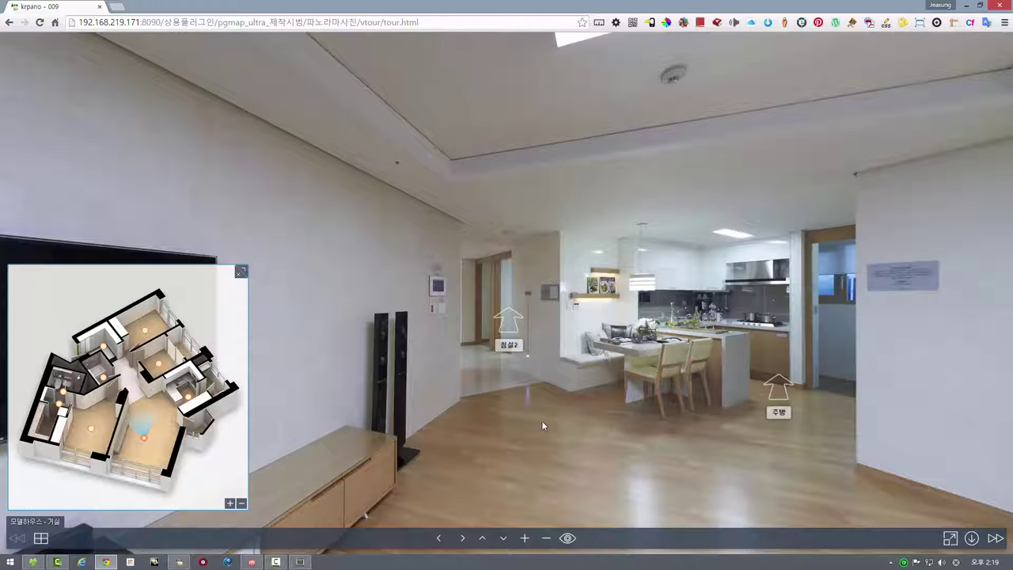
pyautogui.moveTo(618, 349); pyautogui.dragTo(572, 336)
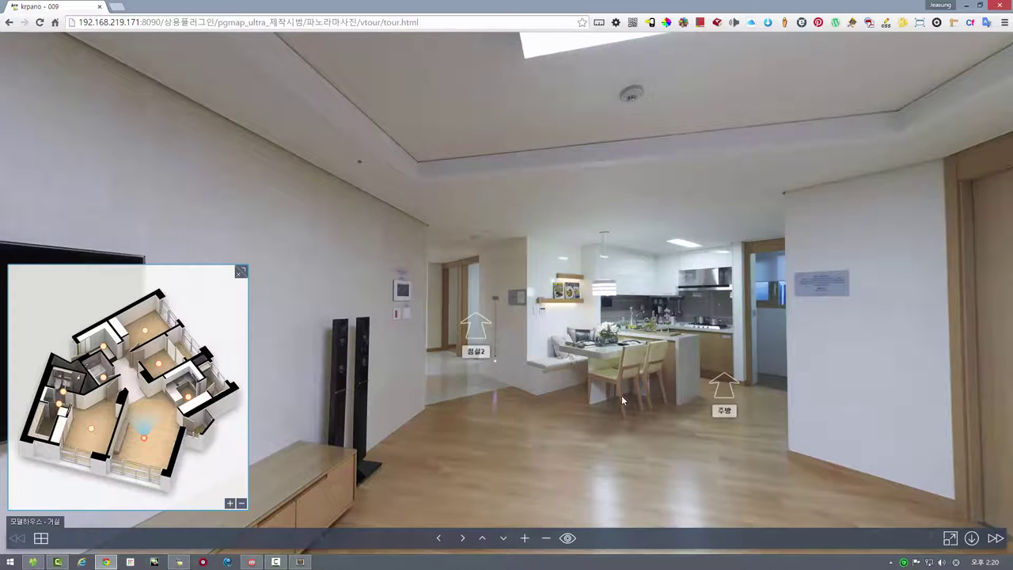
pyautogui.moveTo(622, 395); pyautogui.dragTo(674, 406)
pyautogui.moveTo(632, 457); pyautogui.dragTo(612, 436)
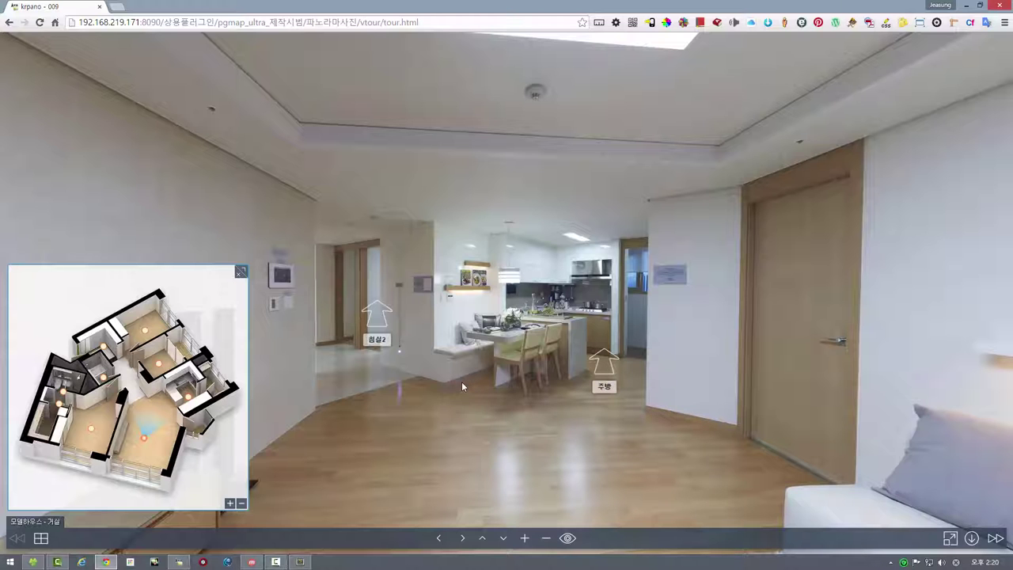
pyautogui.moveTo(480, 393); pyautogui.dragTo(423, 400)
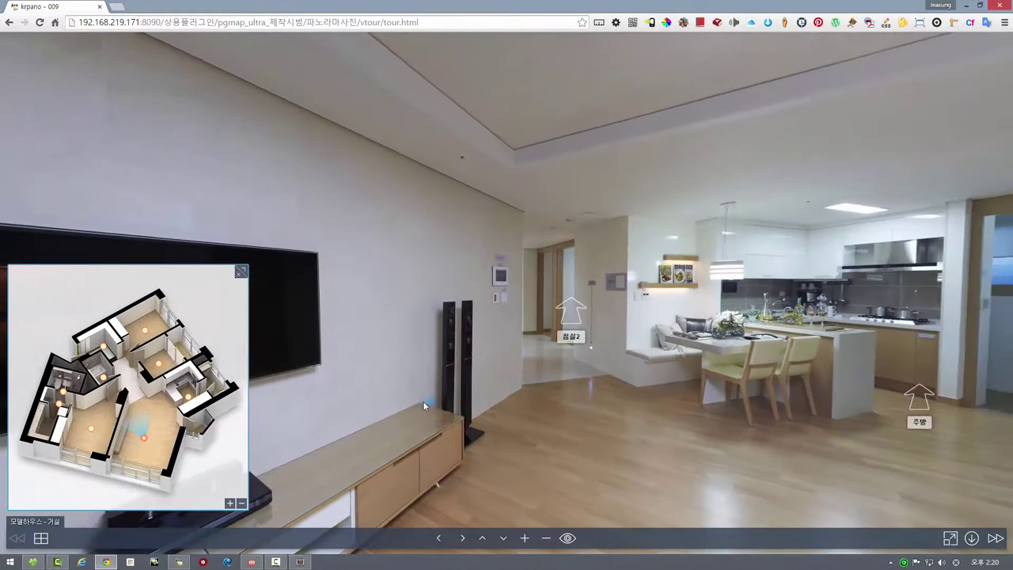
pyautogui.click(242, 272)
pyautogui.moveTo(473, 324); pyautogui.dragTo(471, 342)
pyautogui.moveTo(739, 412); pyautogui.dragTo(699, 276)
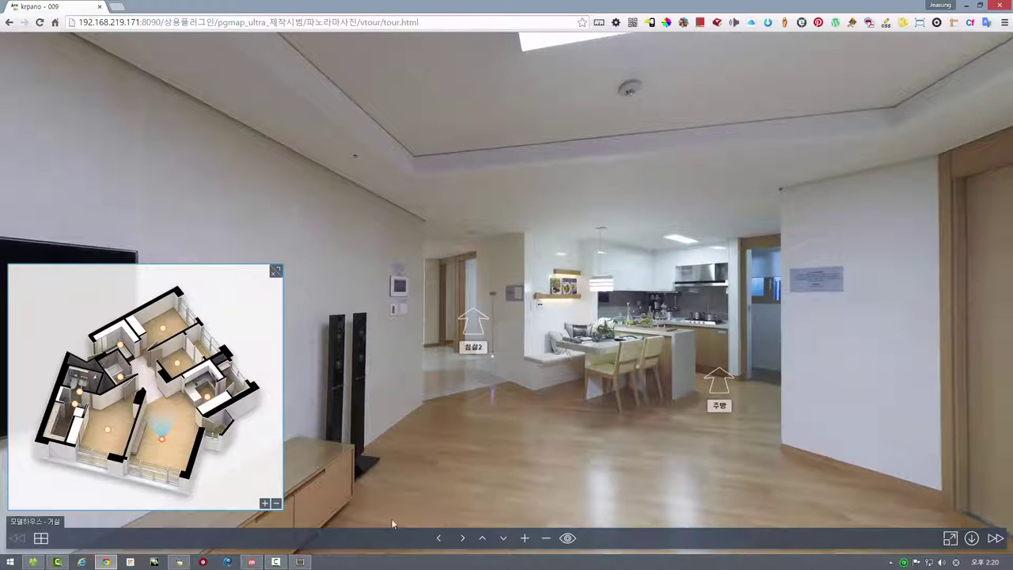
# - Show and hide the scene thumbnails repeatedly to check how the floor-plan map moves with them
pyautogui.click(40, 538)
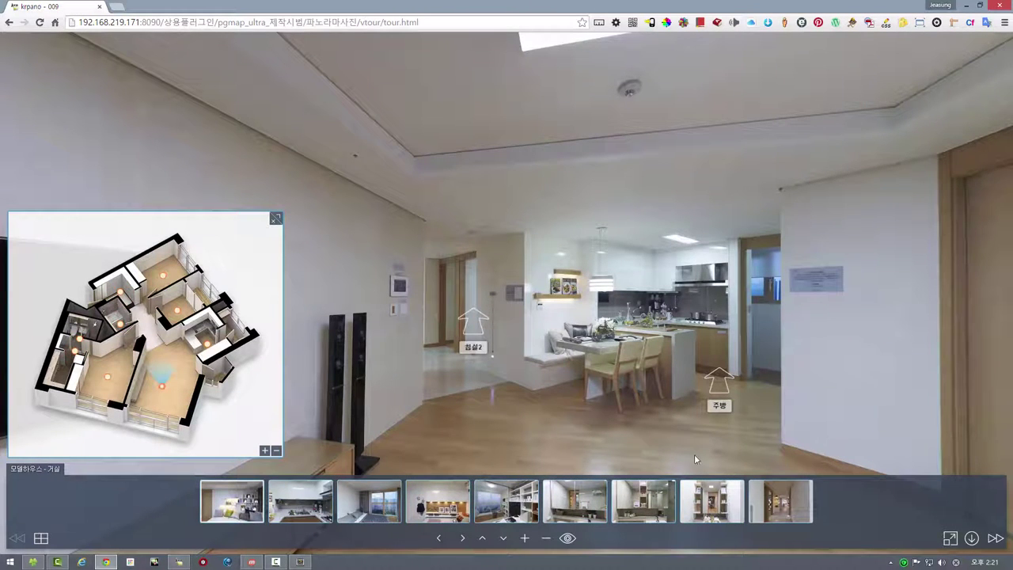
pyautogui.click(41, 538)
pyautogui.click(41, 538)
pyautogui.click(41, 538)
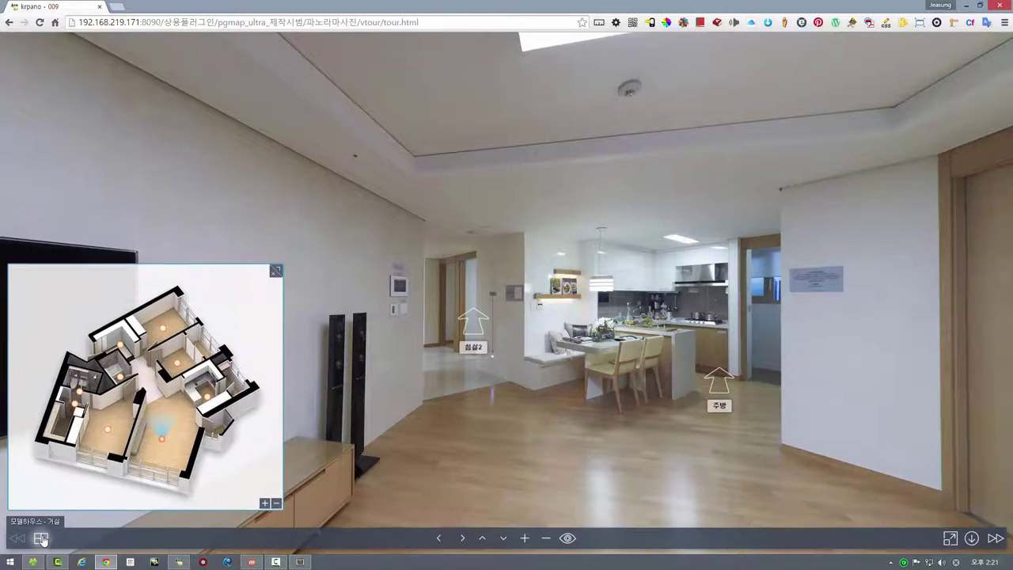
pyautogui.click(41, 538)
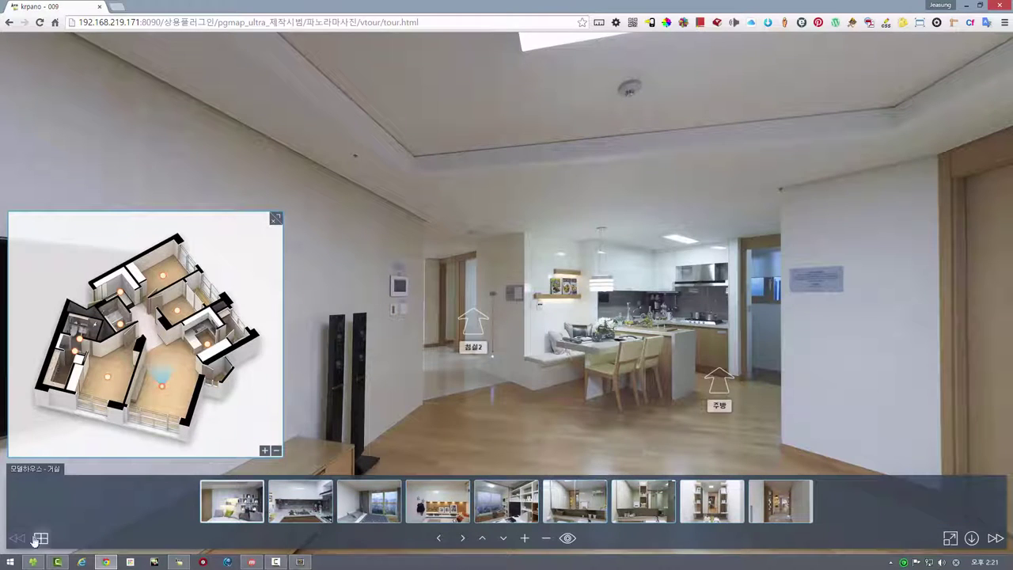
pyautogui.click(42, 538)
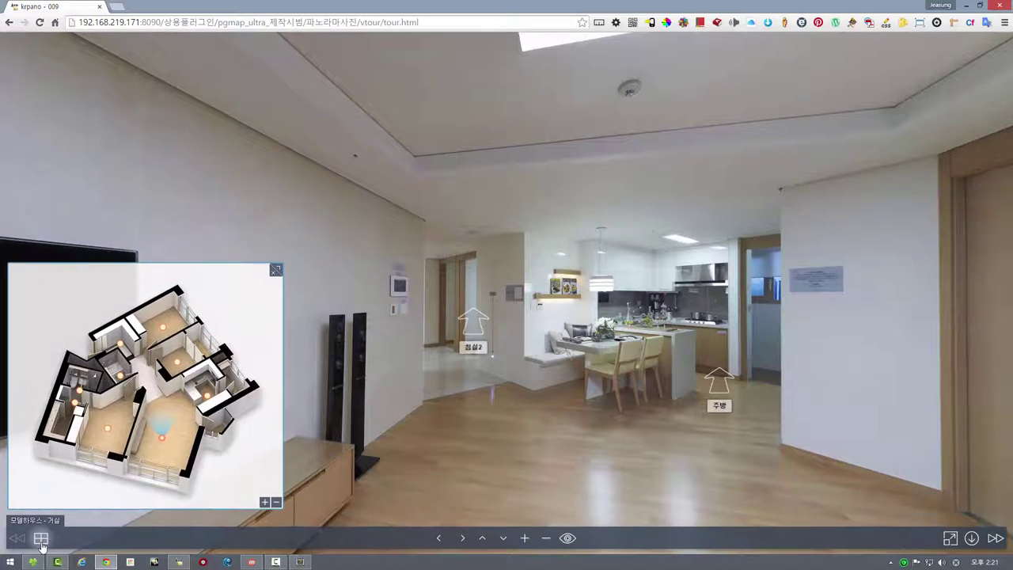
pyautogui.click(42, 540)
pyautogui.click(41, 540)
pyautogui.click(41, 540)
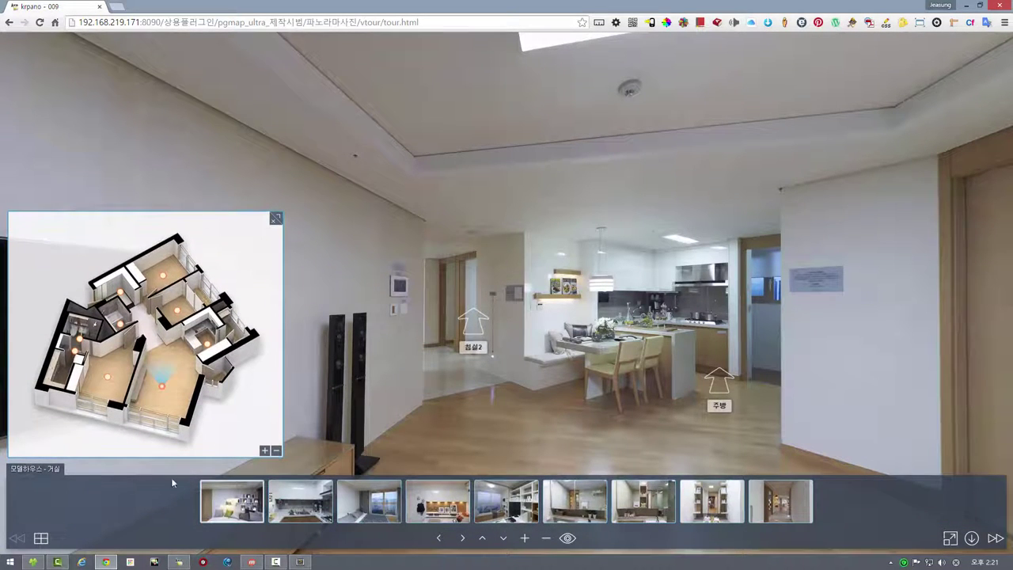
pyautogui.click(42, 539)
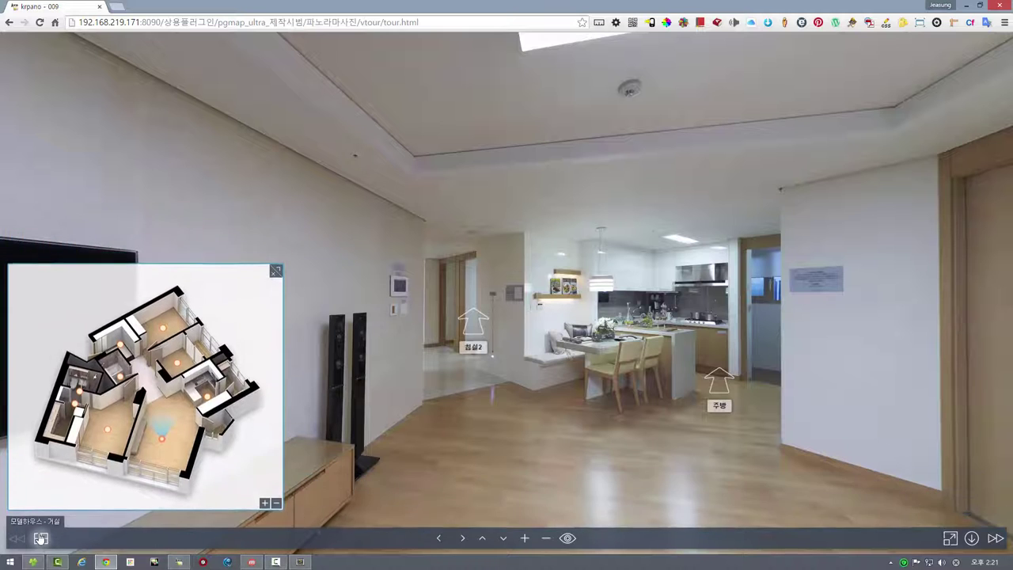
pyautogui.click(41, 539)
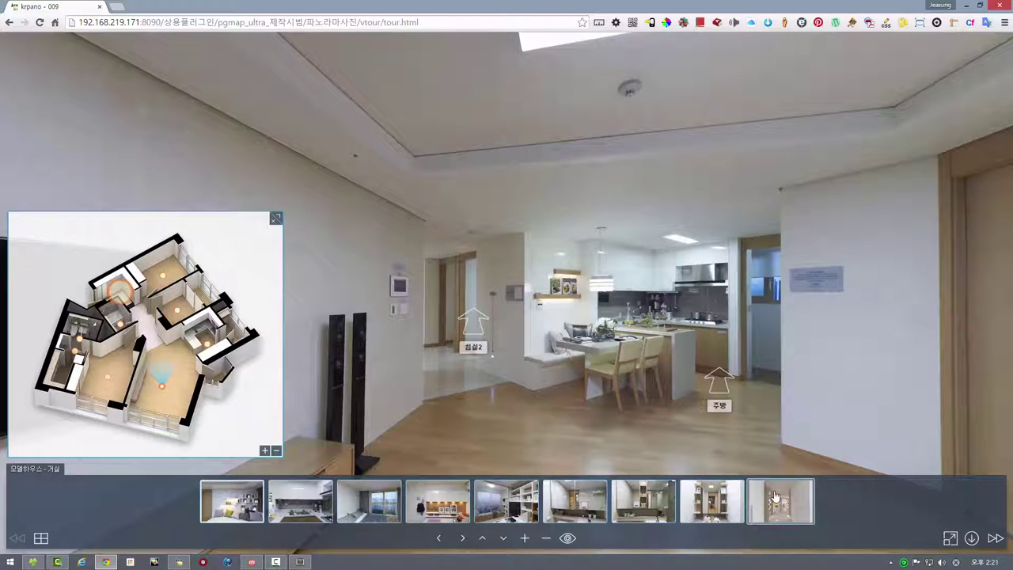
# - Hide and restore the control bar, and shrink the floor-plan map over the living room view
pyautogui.click(972, 538)
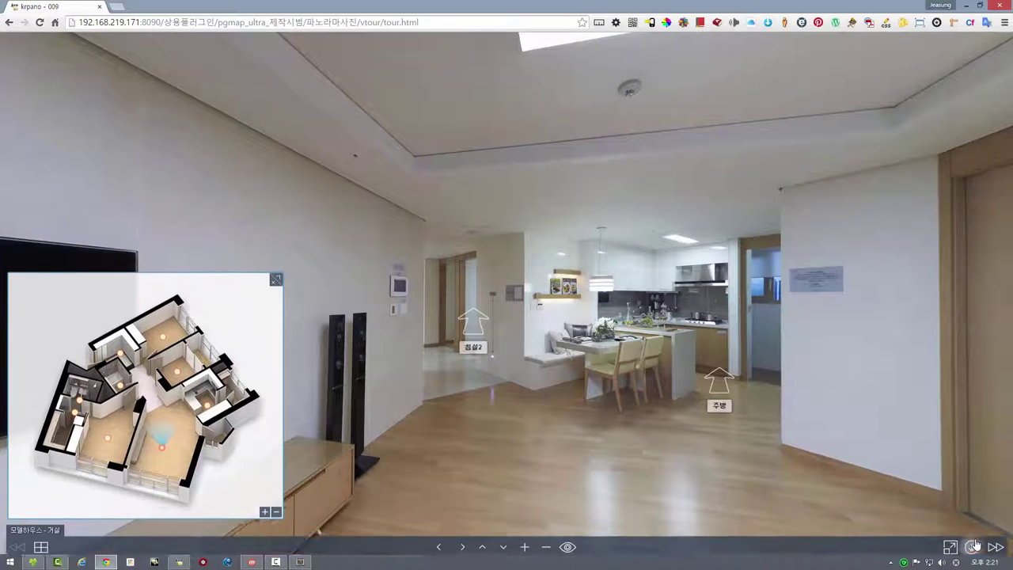
pyautogui.click(508, 546)
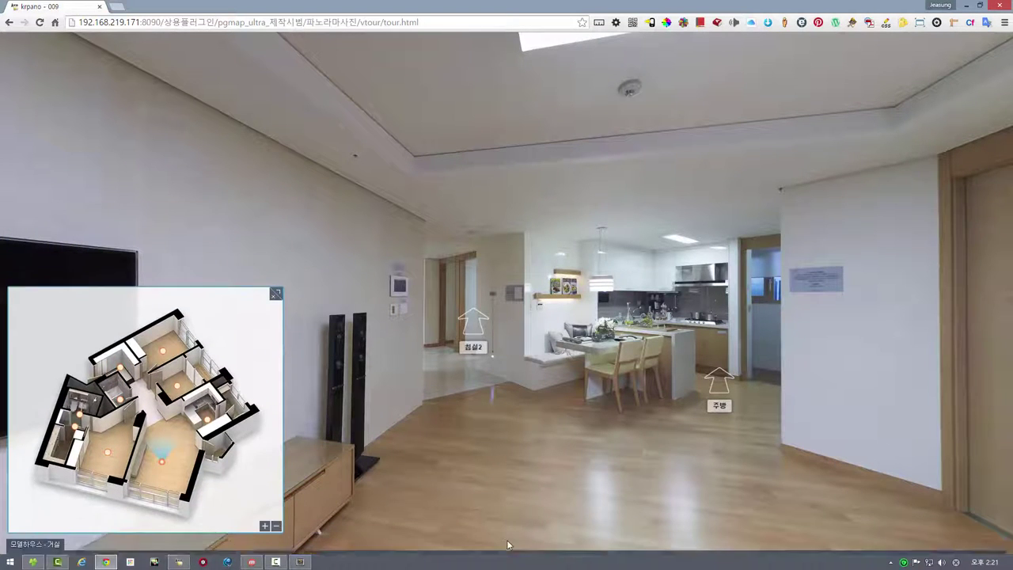
pyautogui.moveTo(275, 272); pyautogui.dragTo(217, 340)
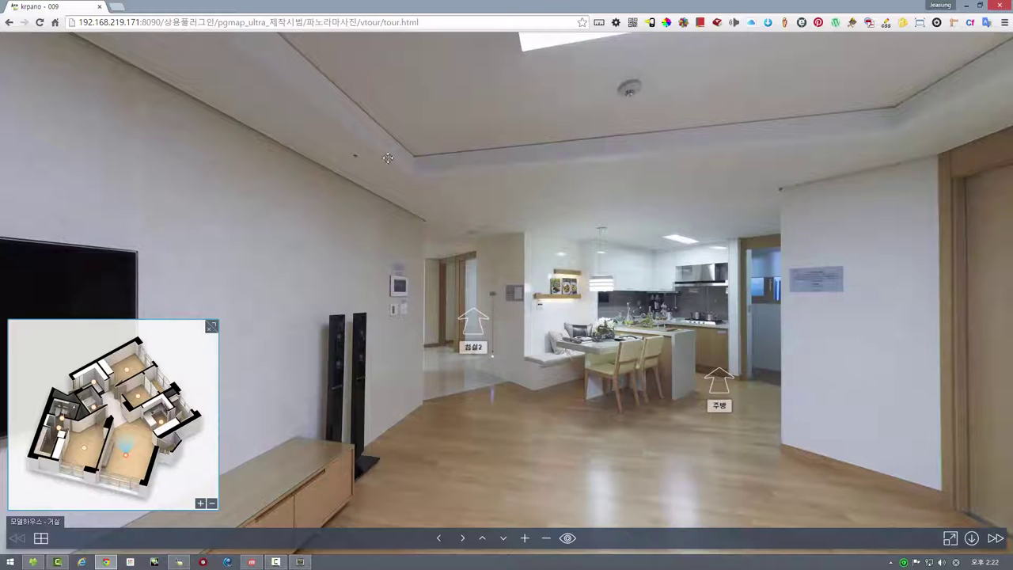
pyautogui.moveTo(388, 158); pyautogui.dragTo(616, 271)
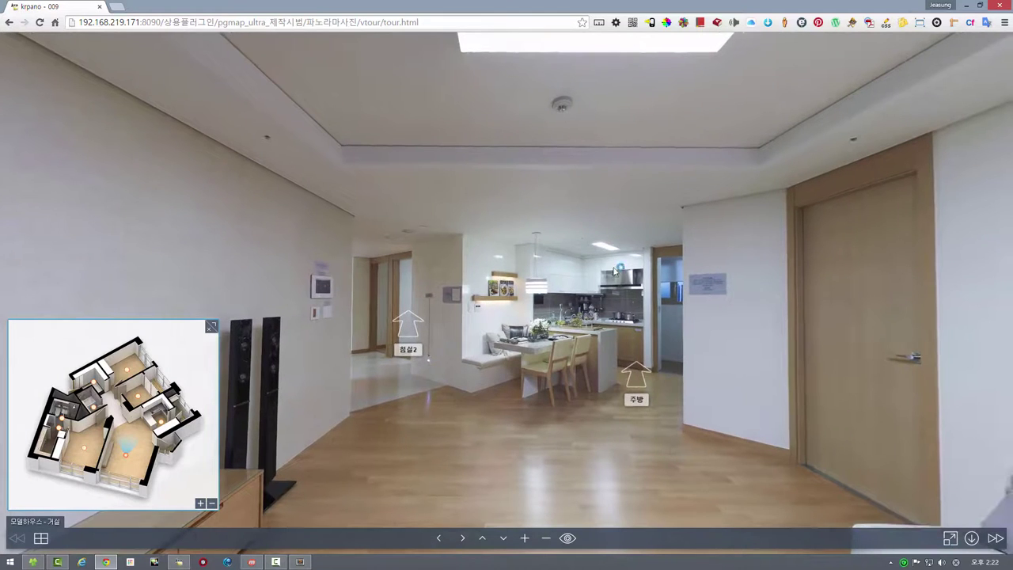
# - Enlarge the floor-plan map window over the living room view and zoom the plan in and out to test it
pyautogui.moveTo(213, 326); pyautogui.dragTo(294, 199)
pyautogui.scroll(2, 225, 357)
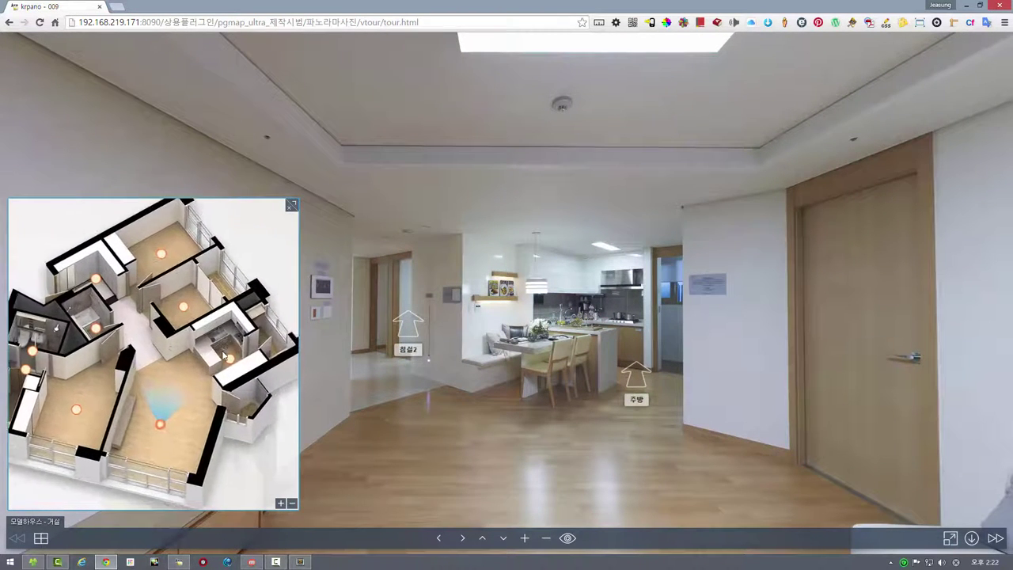
pyautogui.scroll(-2, 224, 356)
pyautogui.scroll(2, 224, 357)
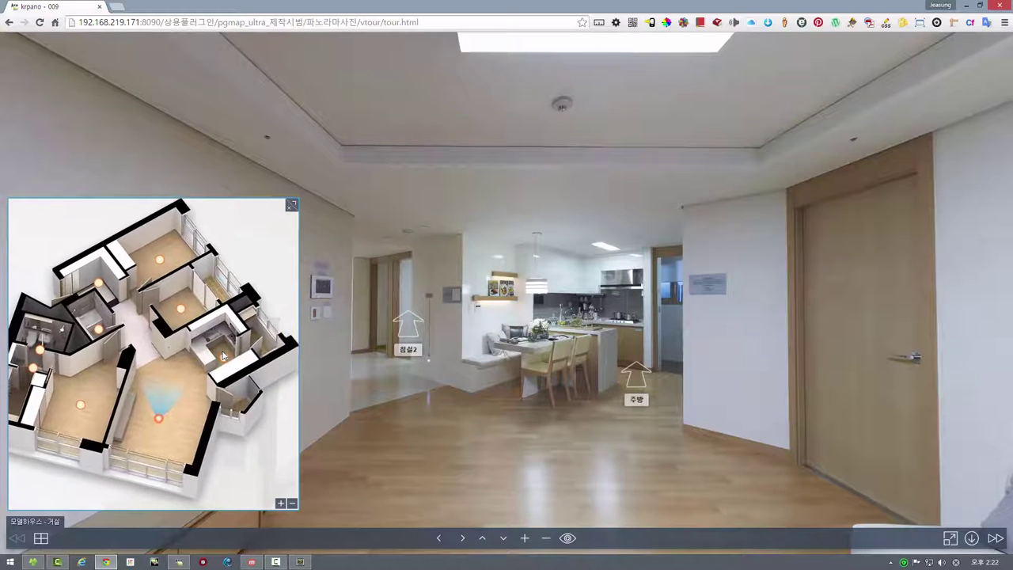
# - Close and reopen the floor-plan map, resize its window larger and smaller, and zoom the plan out
pyautogui.click(291, 206)
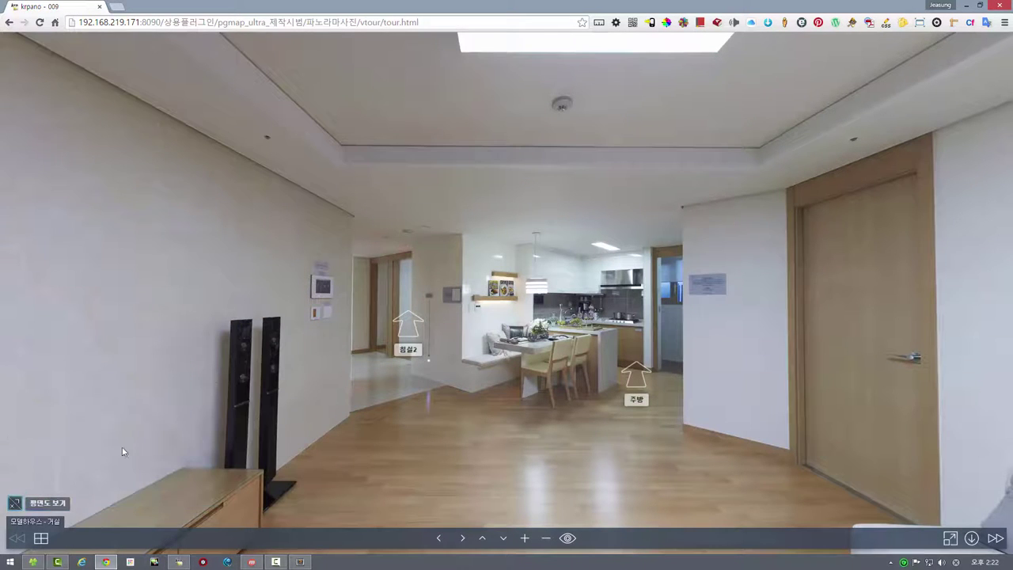
pyautogui.click(48, 503)
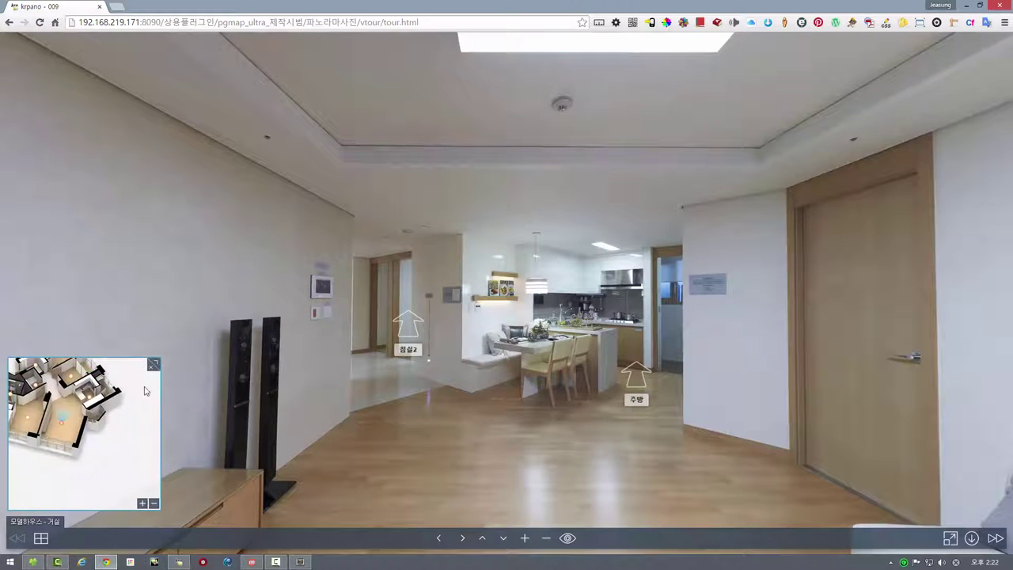
pyautogui.click(154, 364)
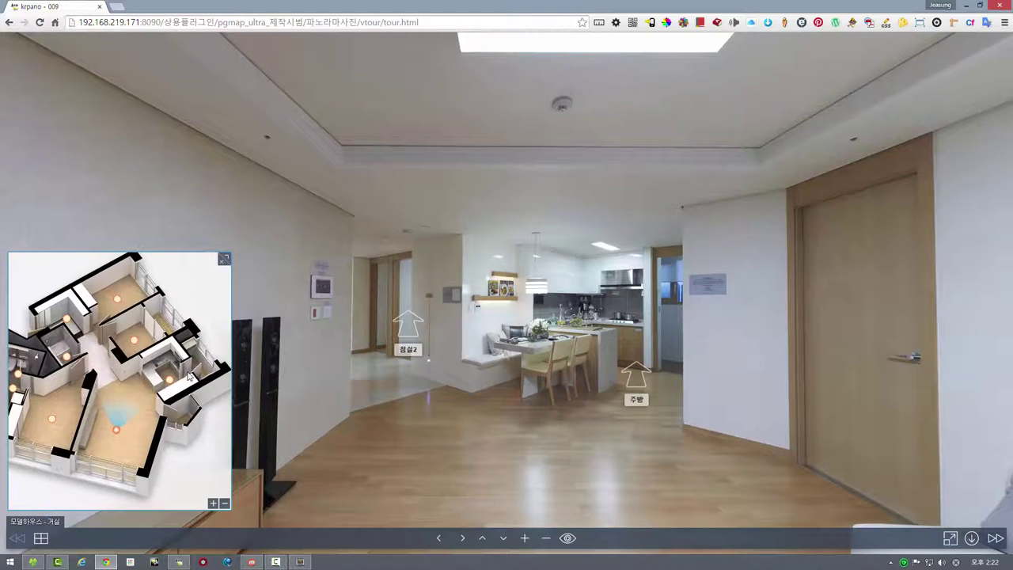
pyautogui.click(224, 262)
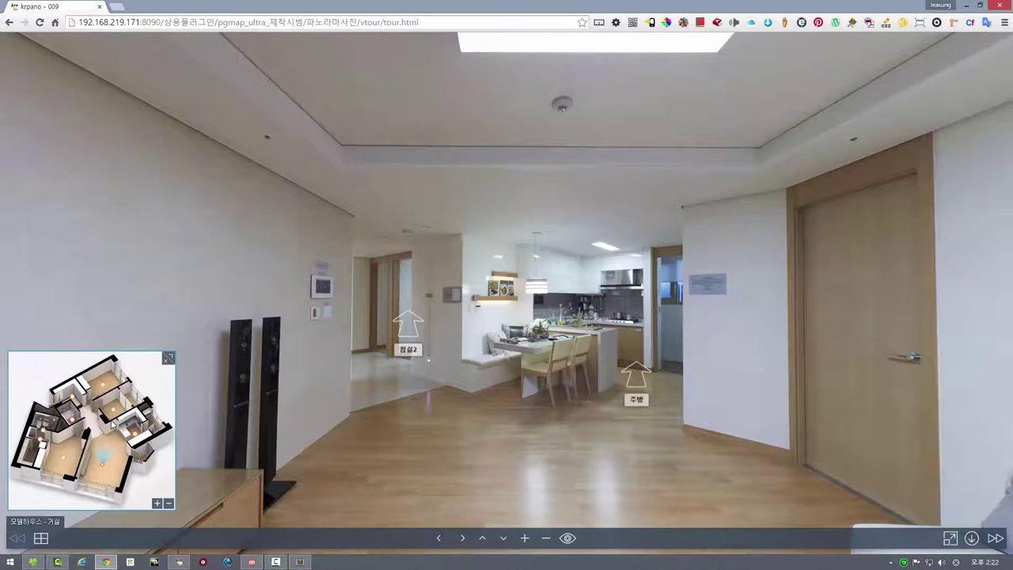
pyautogui.scroll(-3, 112, 424)
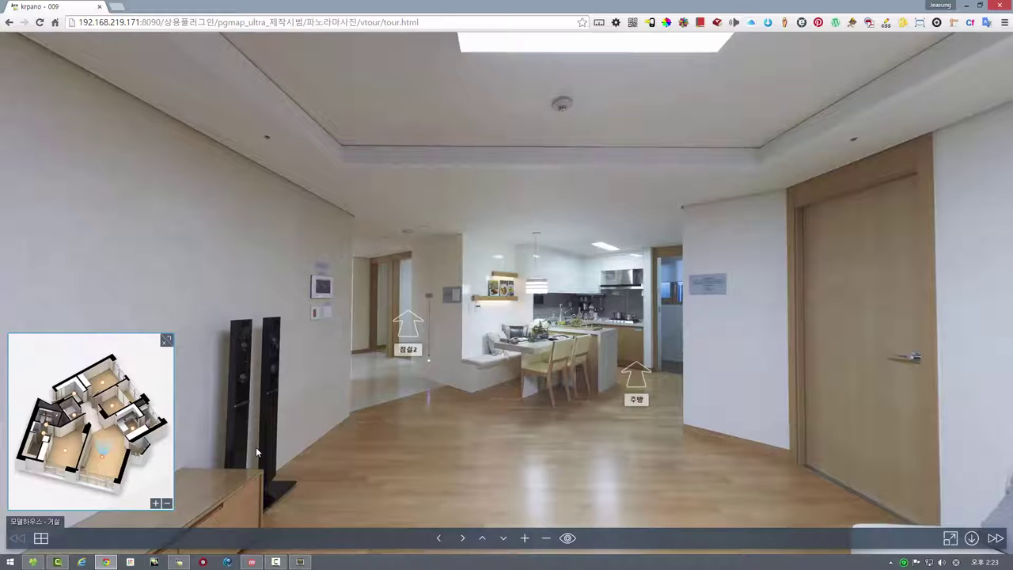
# - Minimize the browser and Sublime Text windows and move the krpano Testing Server window aside
pyautogui.click(969, 7)
pyautogui.click(968, 6)
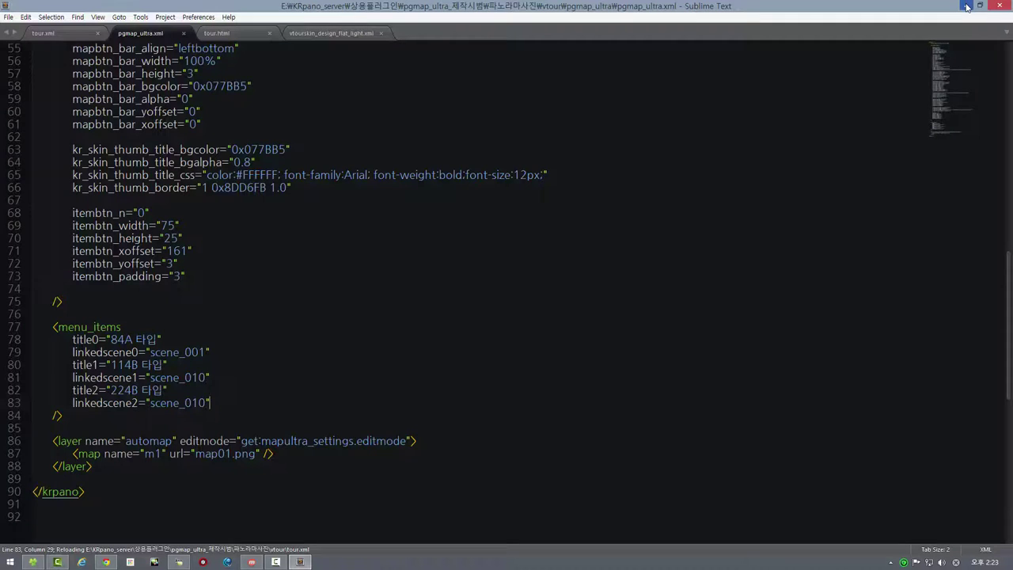
pyautogui.click(967, 7)
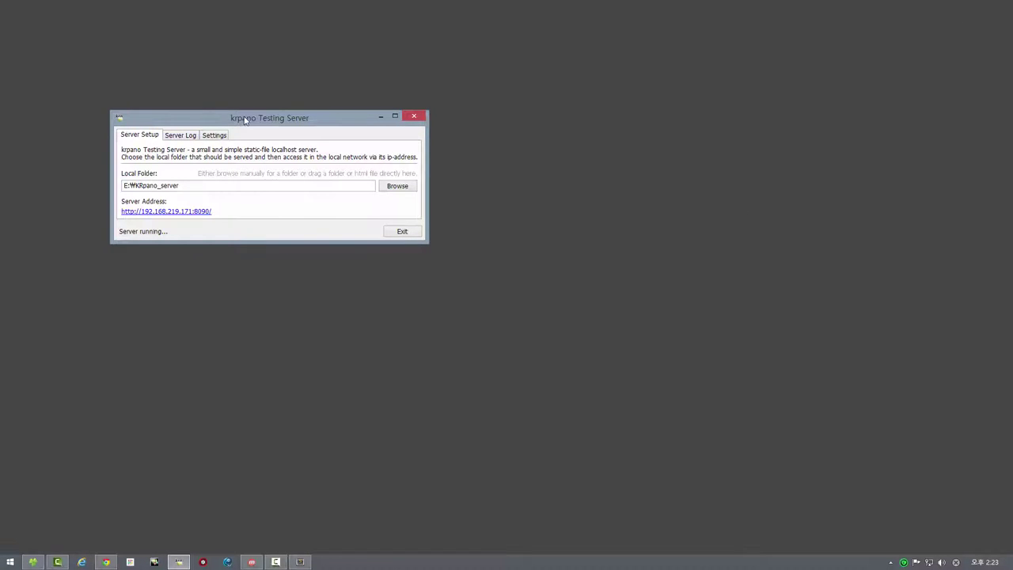
pyautogui.moveTo(244, 121); pyautogui.dragTo(407, 133)
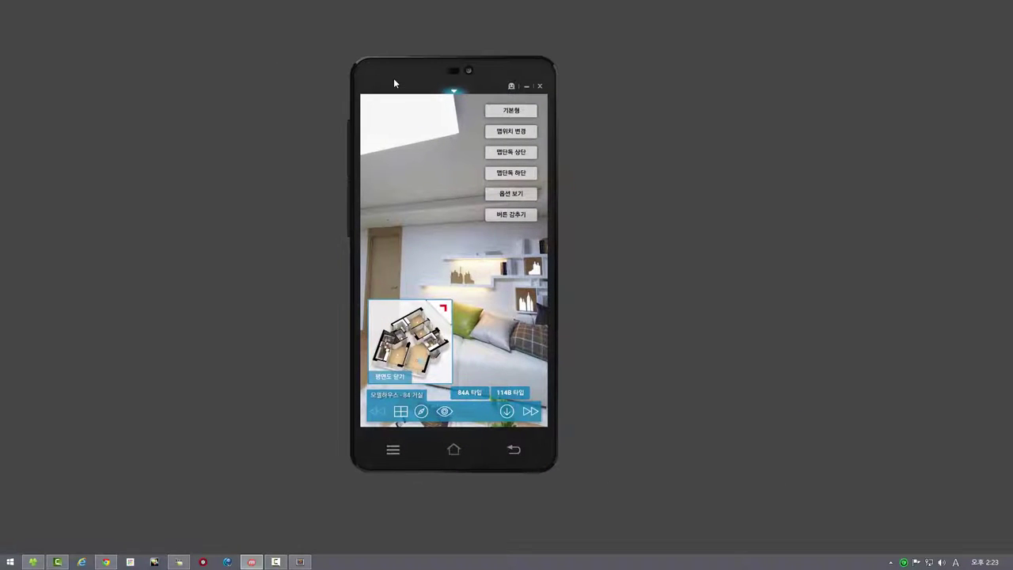
# - Look around the 84 living room in the phone preview and move the preview window aside
pyautogui.moveTo(394, 77); pyautogui.dragTo(406, 75)
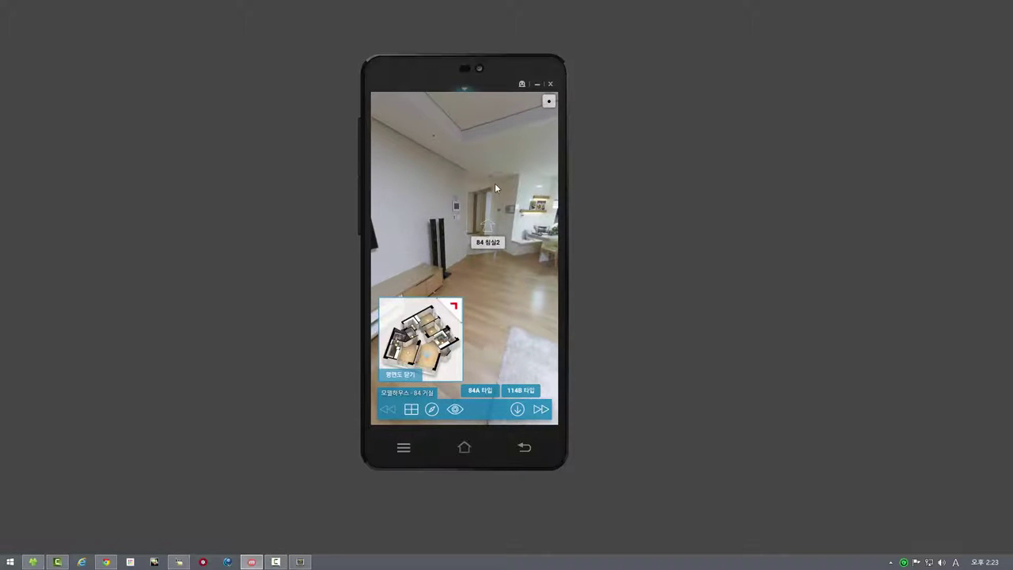
pyautogui.moveTo(495, 188); pyautogui.dragTo(438, 181)
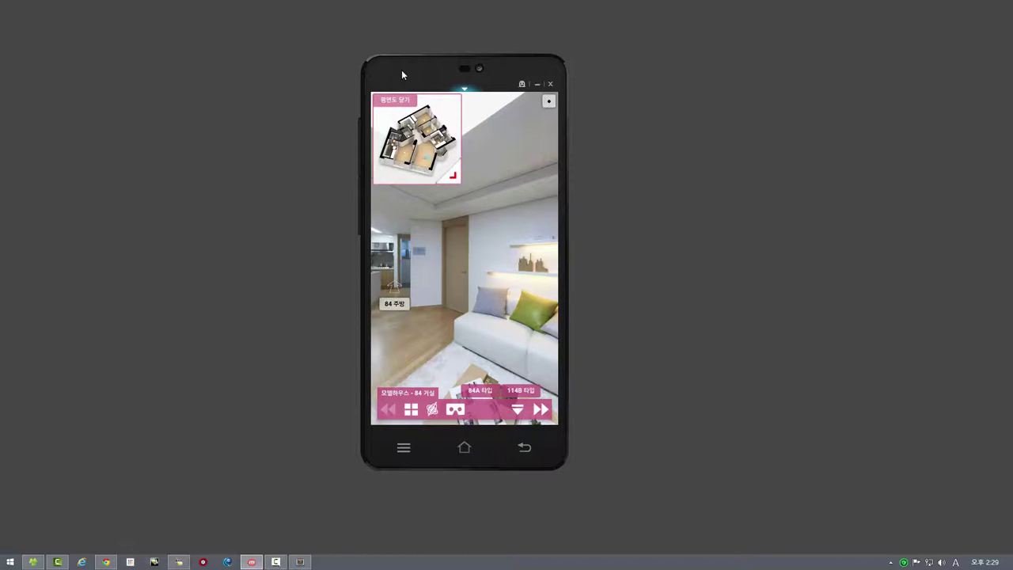
pyautogui.moveTo(402, 70); pyautogui.dragTo(713, 70)
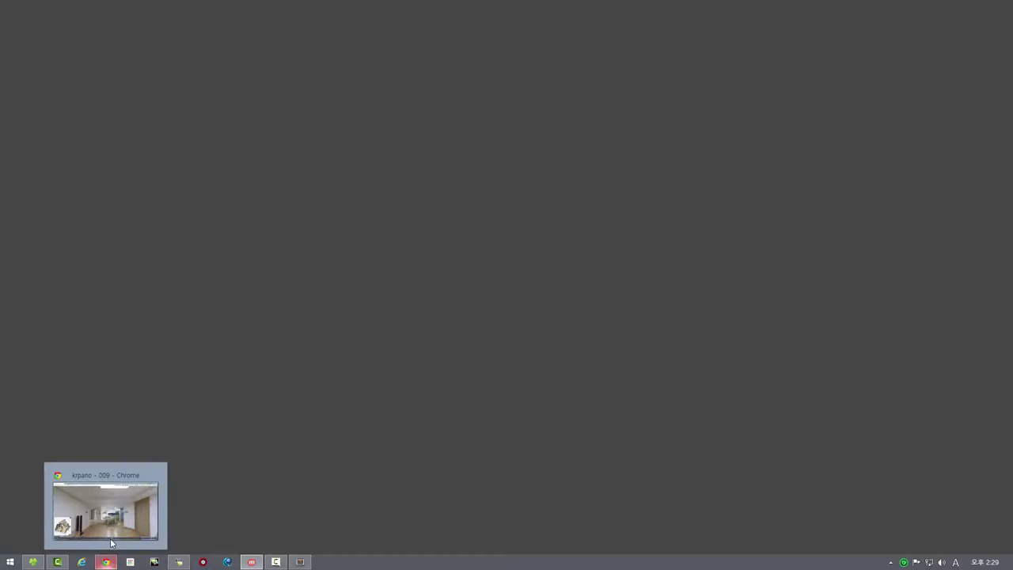
# - Switch to Sublime Text, close vtourskin_design_flat_light.xml, tour.html, pgmap_ultra.xml and tour.xml, and exit the editor
pyautogui.click(32, 563)
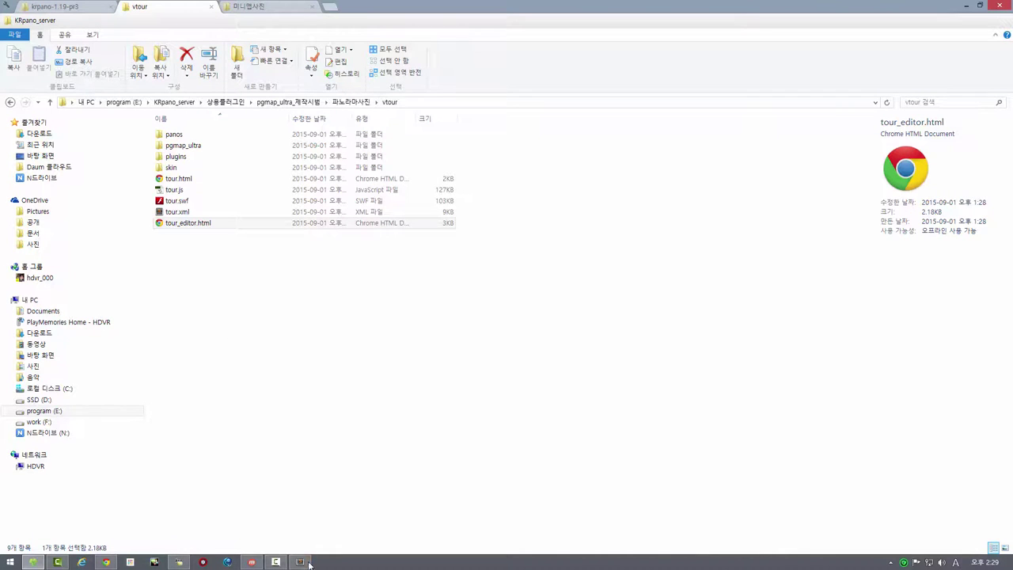
pyautogui.click(301, 563)
pyautogui.click(355, 35)
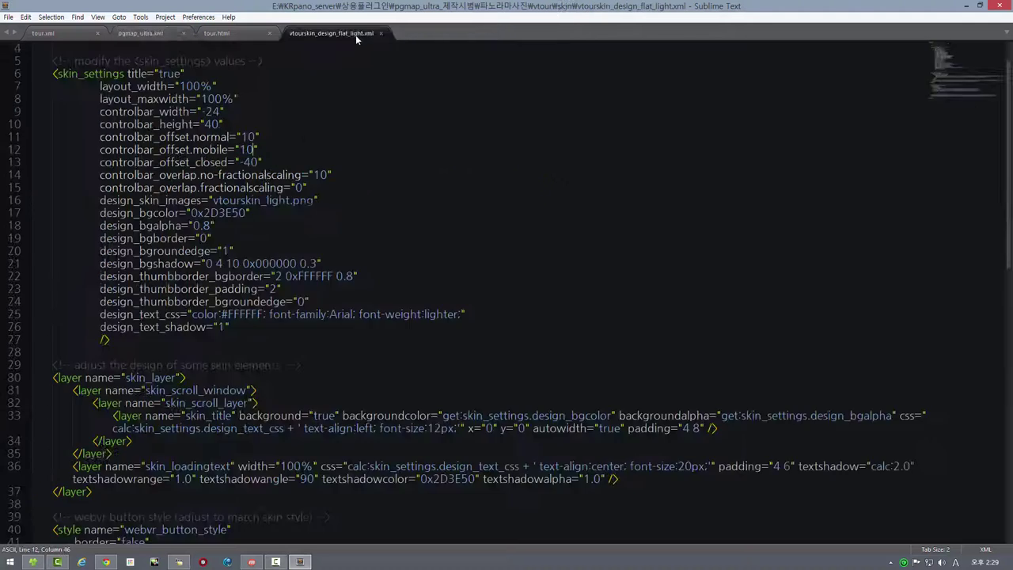
pyautogui.click(380, 33)
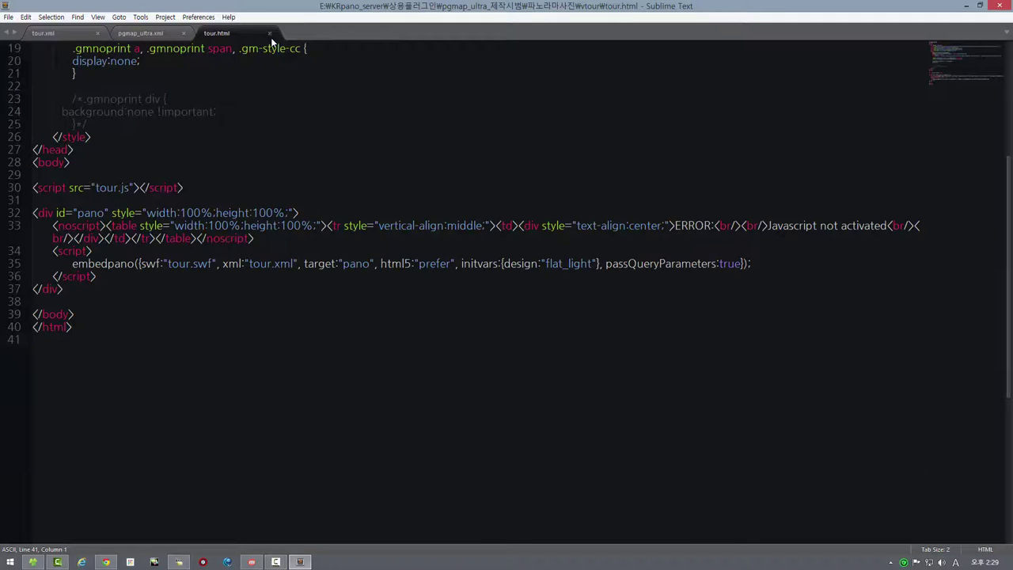
pyautogui.click(268, 33)
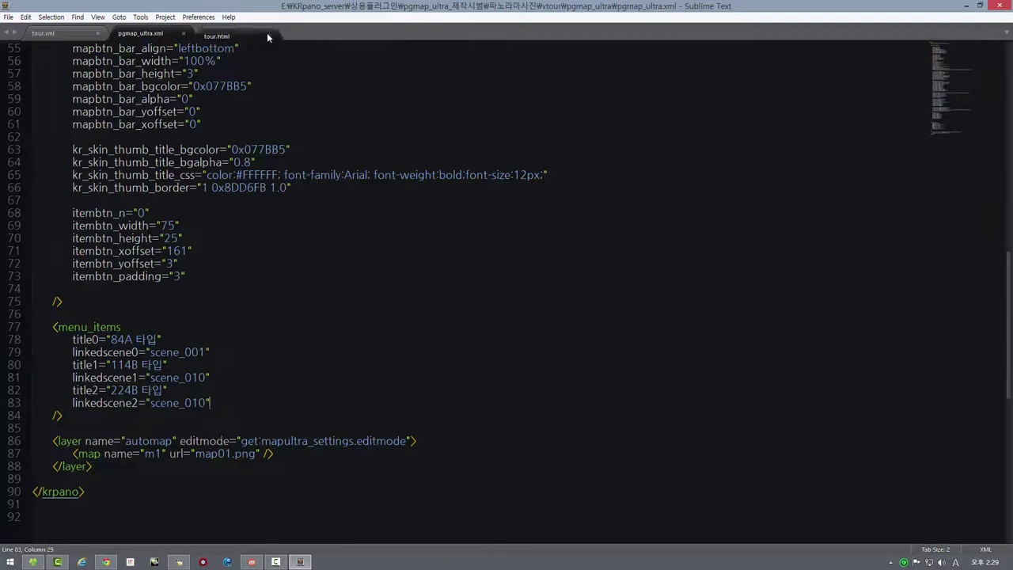
pyautogui.click(182, 34)
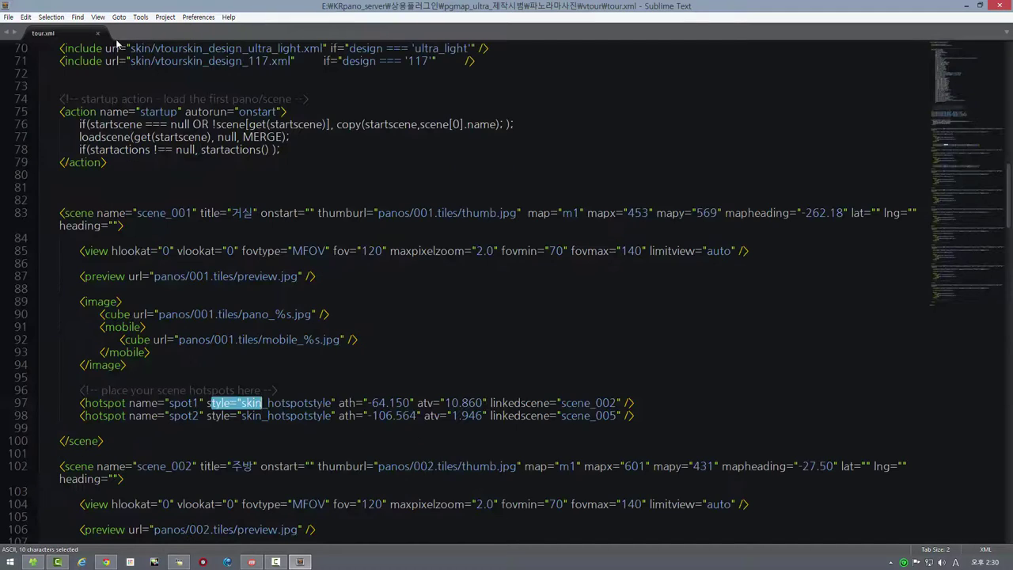
pyautogui.click(97, 34)
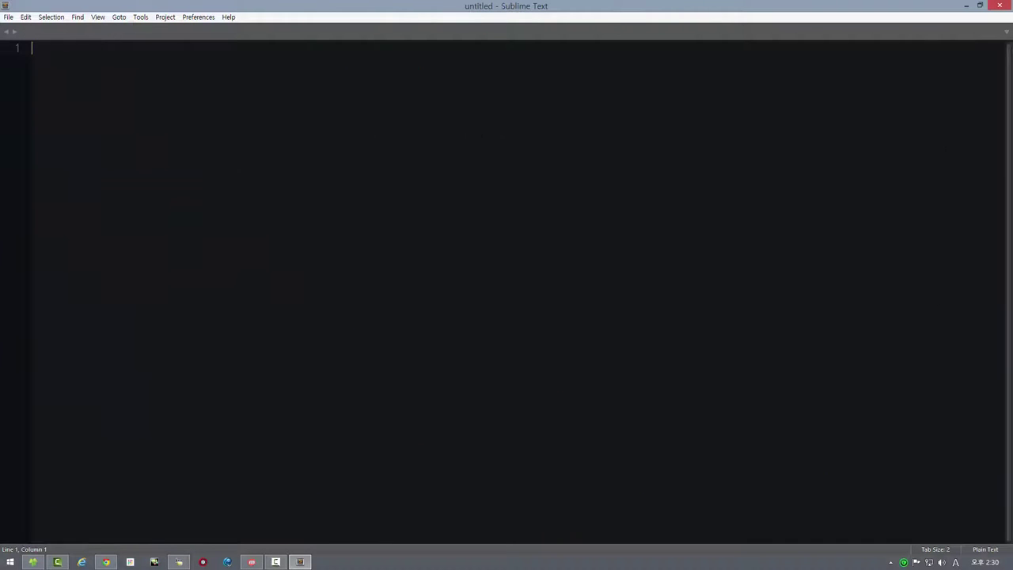
pyautogui.click(1000, 5)
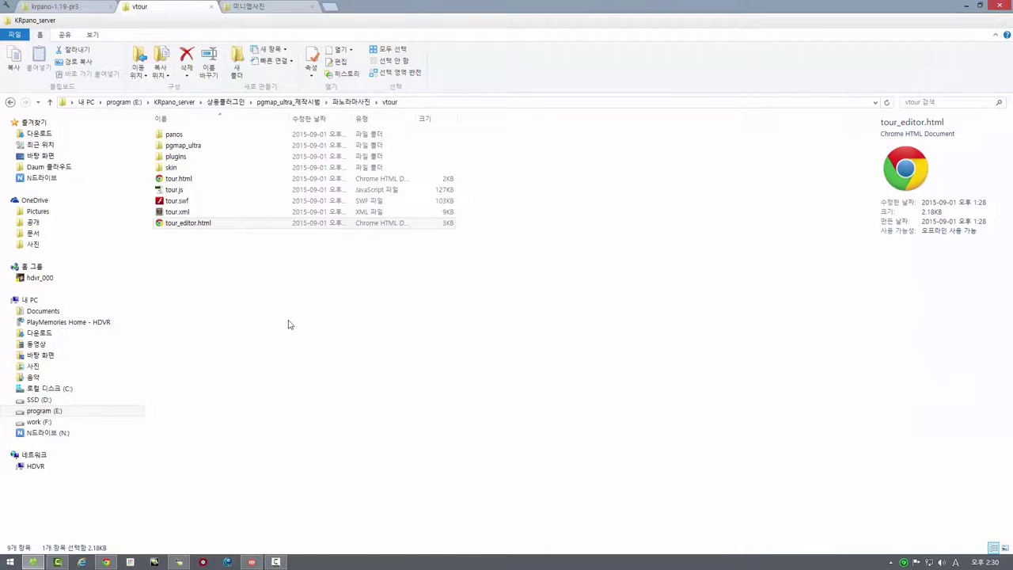
# - Check the contents of the tour's pgmap_ultra folder and return to the vtour folder
pyautogui.click(162, 146)
pyautogui.doubleClick(162, 145)
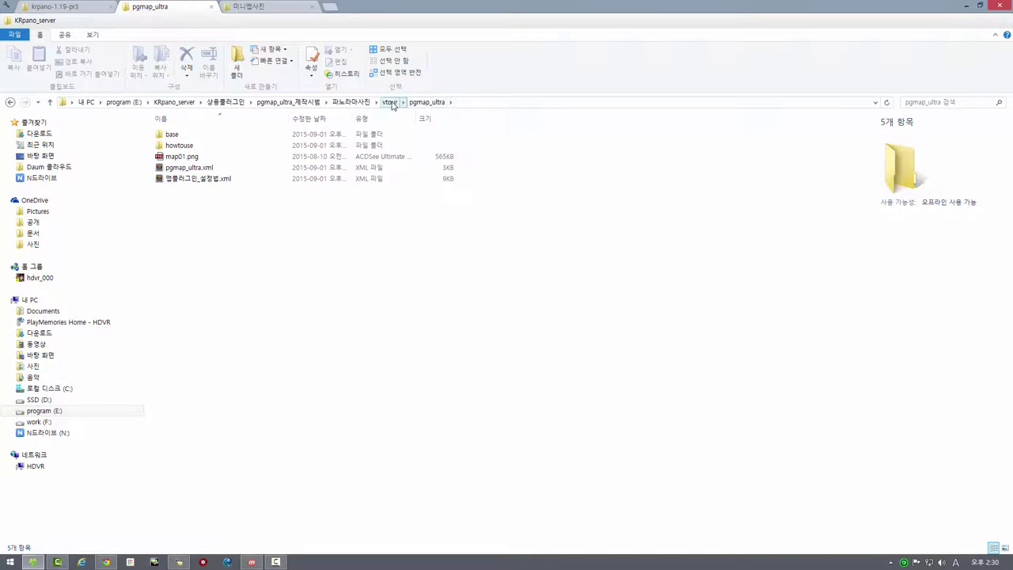
pyautogui.click(390, 102)
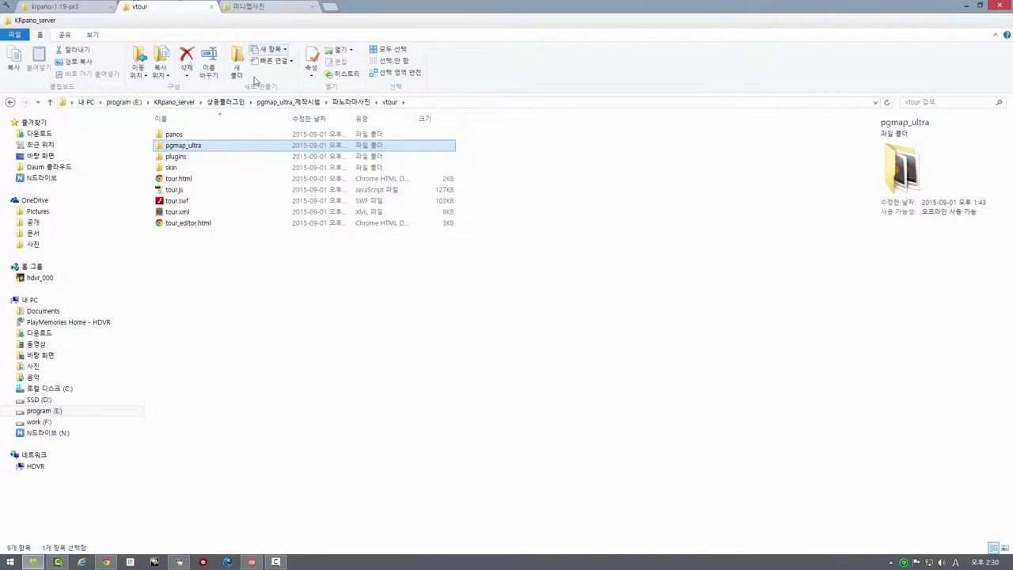
# - Open pgmap_ultra.xml from the original pgmap_ultra folder inside pgmap_ultra_제작시범 in Sublime Text
pyautogui.click(250, 7)
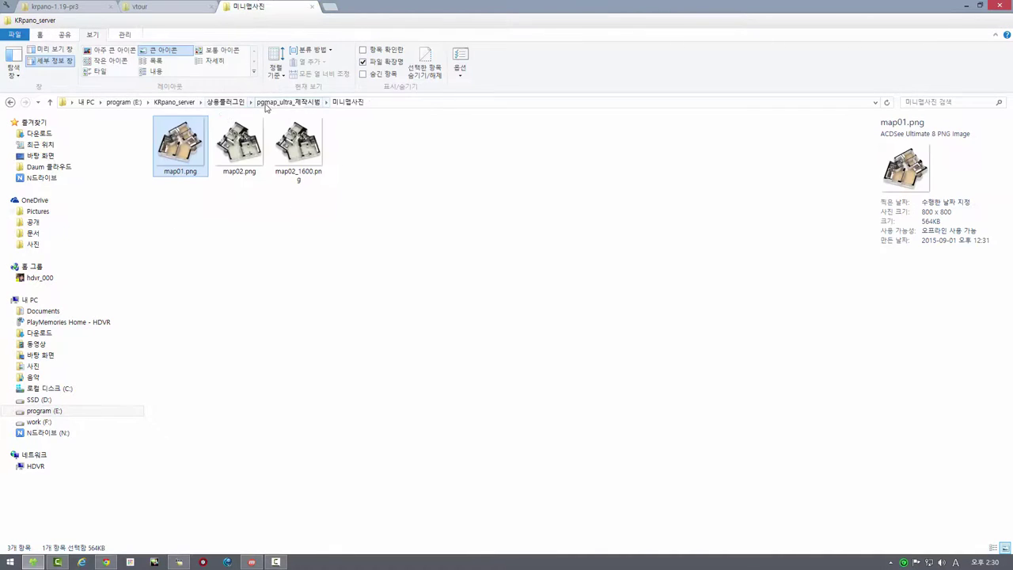
pyautogui.click(292, 103)
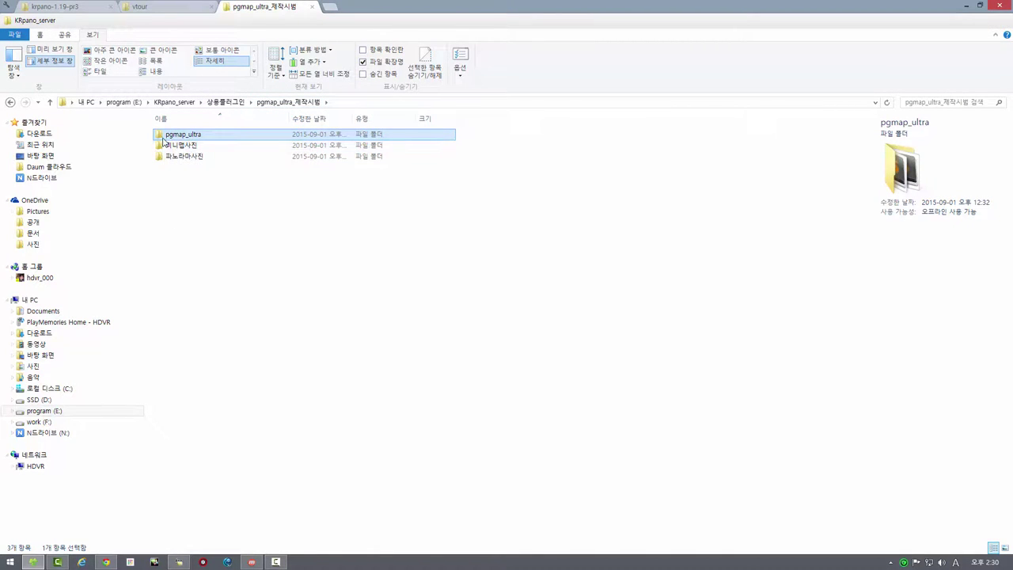
pyautogui.doubleClick(160, 136)
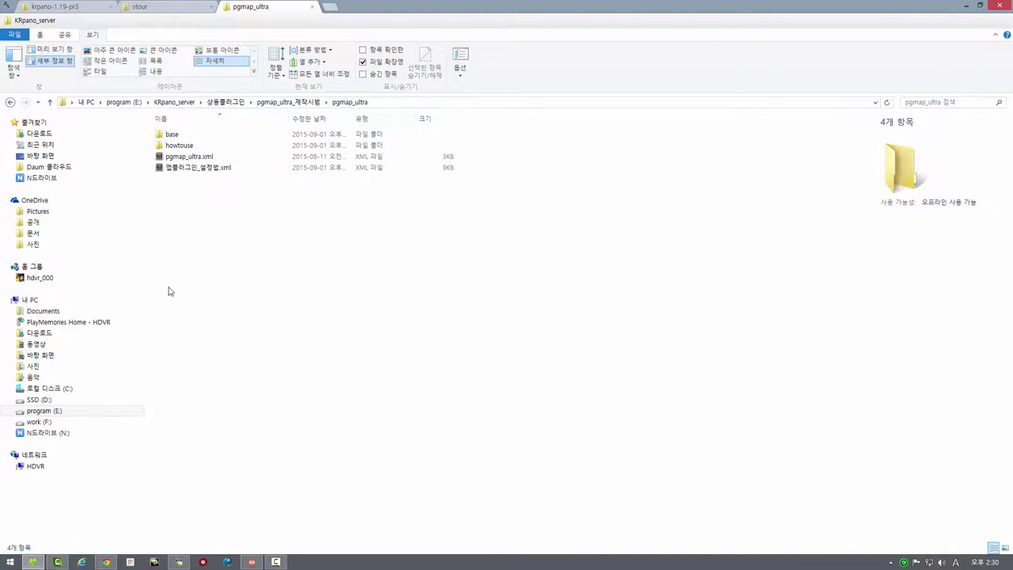
pyautogui.click(174, 157)
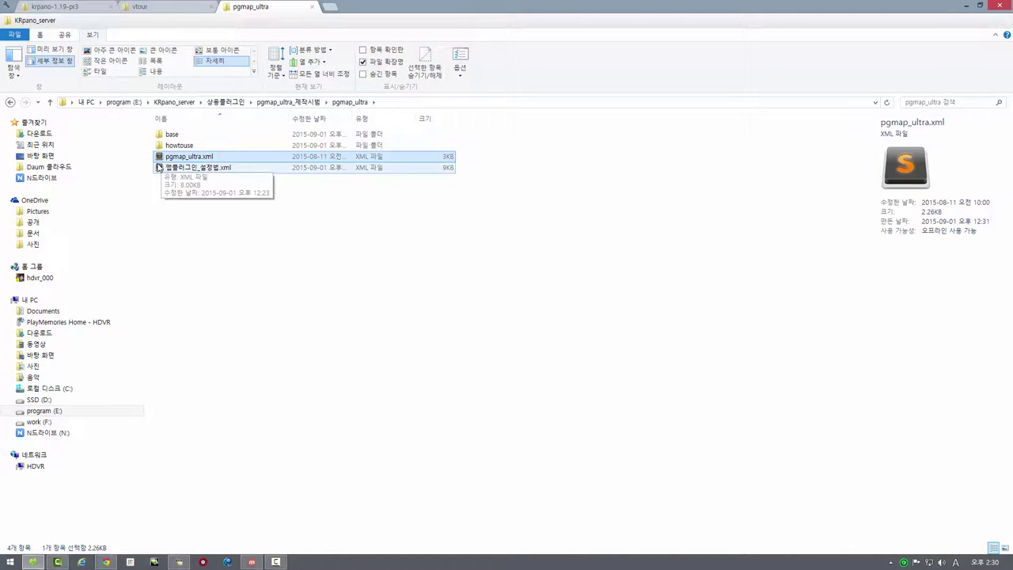
pyautogui.doubleClick(158, 158)
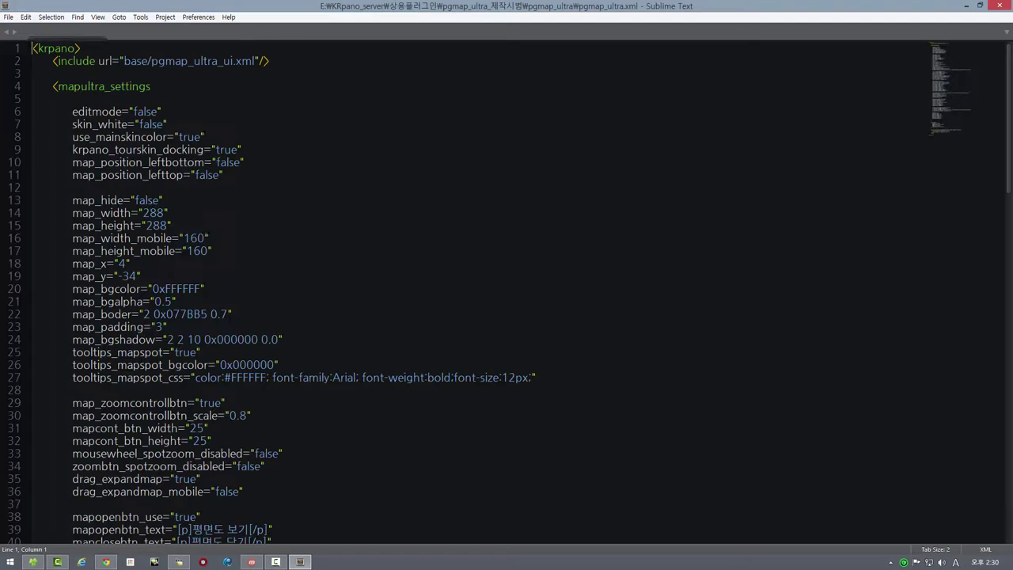
# - Examine the default map, button and thumbnail settings throughout pgmap_ultra.xml
pyautogui.scroll(-1, 507, 293)
pyautogui.scroll(-3, 506, 293)
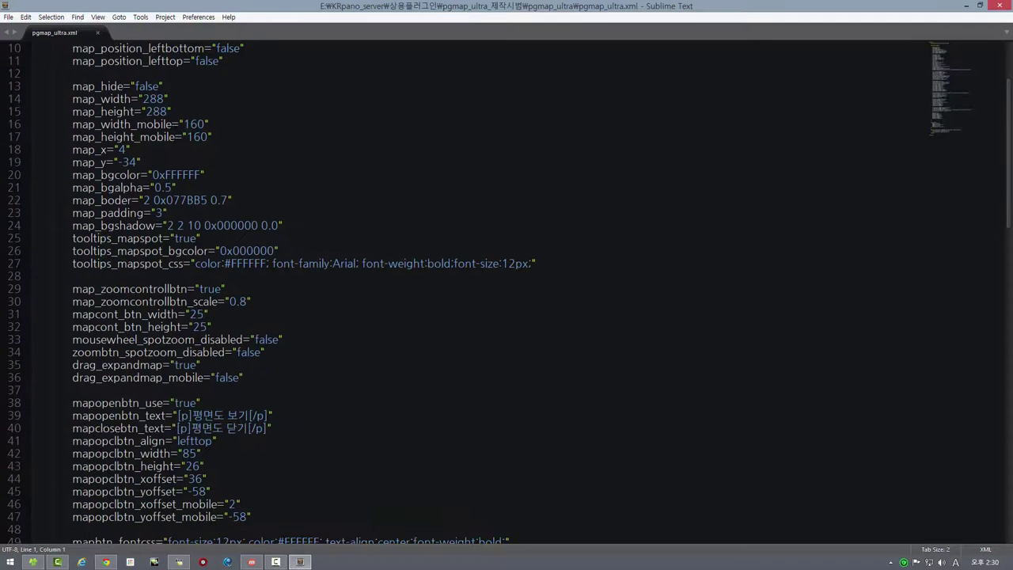
pyautogui.scroll(4, 507, 293)
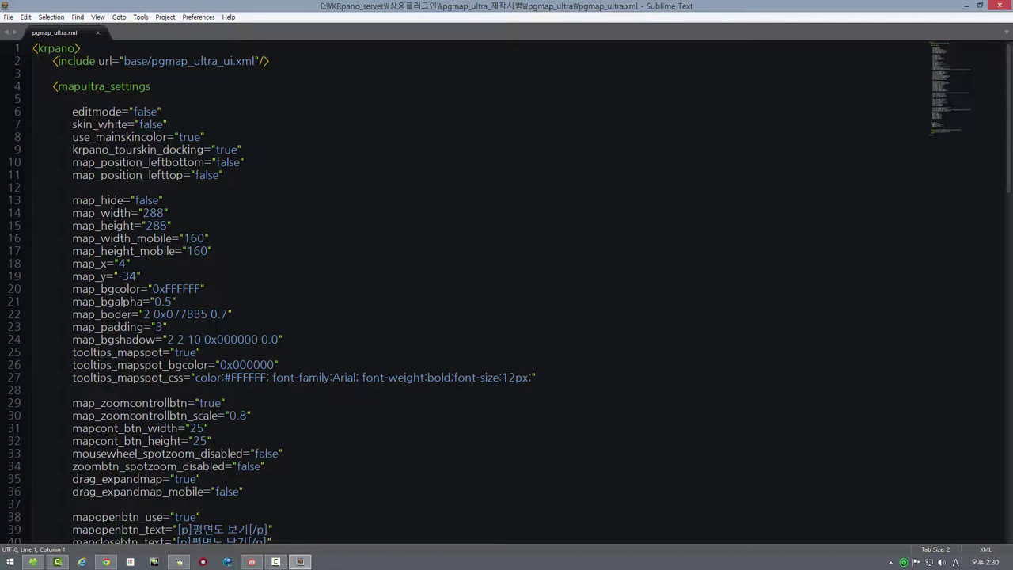
pyautogui.scroll(-1, 506, 293)
pyautogui.scroll(1, 507, 293)
pyautogui.scroll(-10, 506, 293)
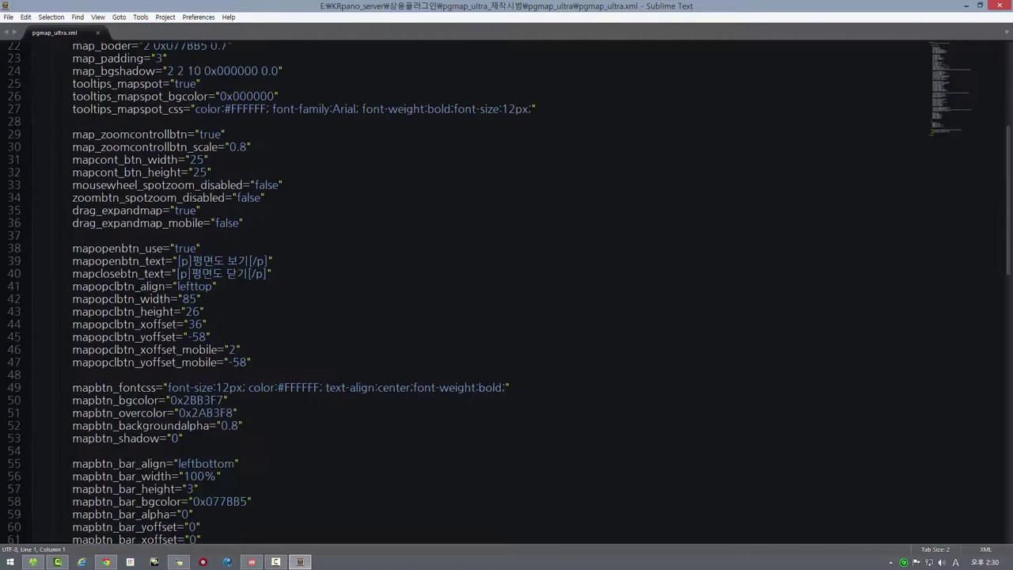
pyautogui.scroll(-3, 270, 141)
pyautogui.scroll(3, 270, 140)
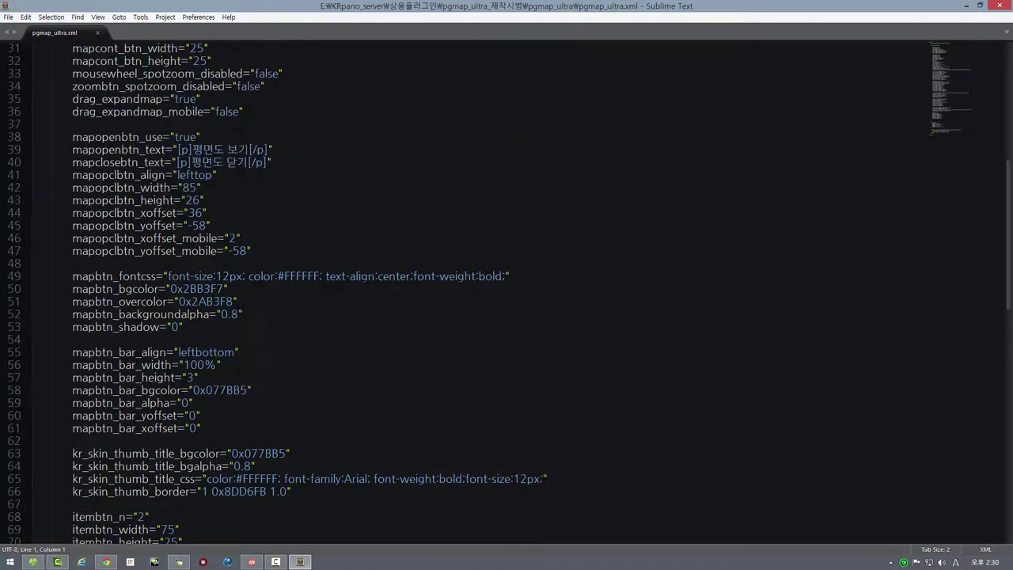
pyautogui.scroll(-9, 270, 140)
pyautogui.scroll(20, 2, 118)
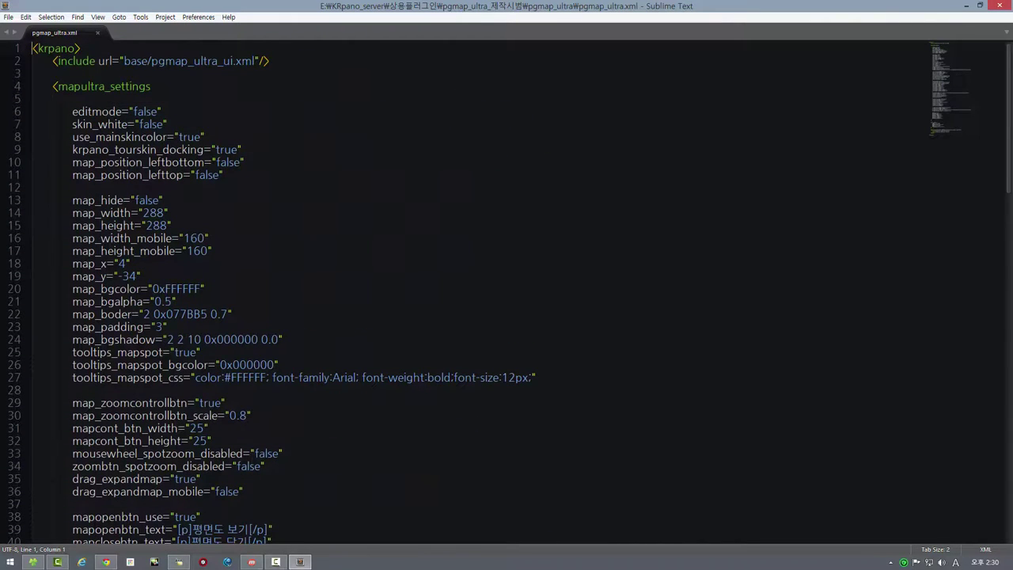
# - Select the whole mapultra_settings block from line 4 to line 75 and review its options
pyautogui.moveTo(53, 85); pyautogui.dragTo(63, 486)
pyautogui.scroll(10, 238, 325)
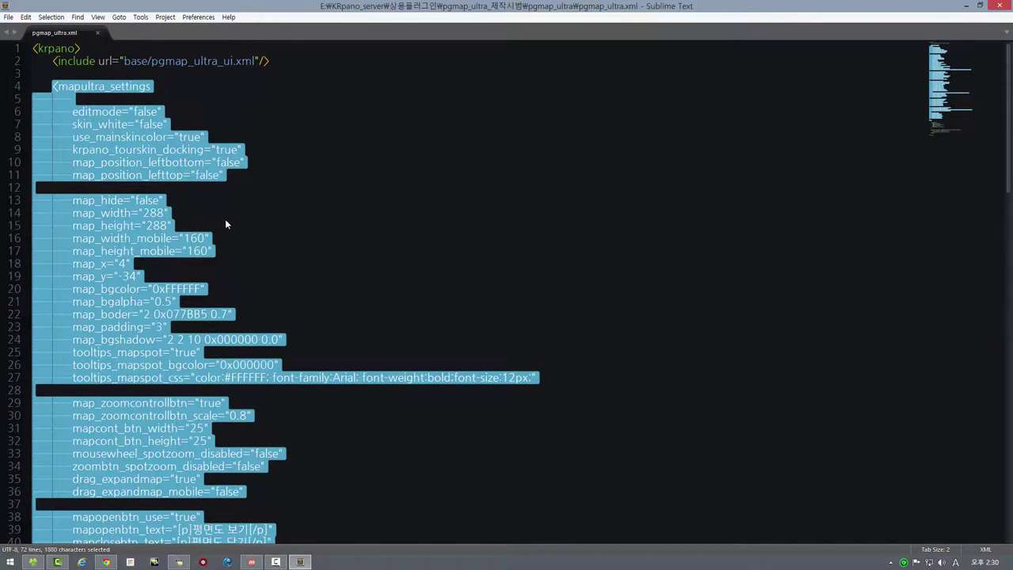
pyautogui.scroll(-4, 229, 373)
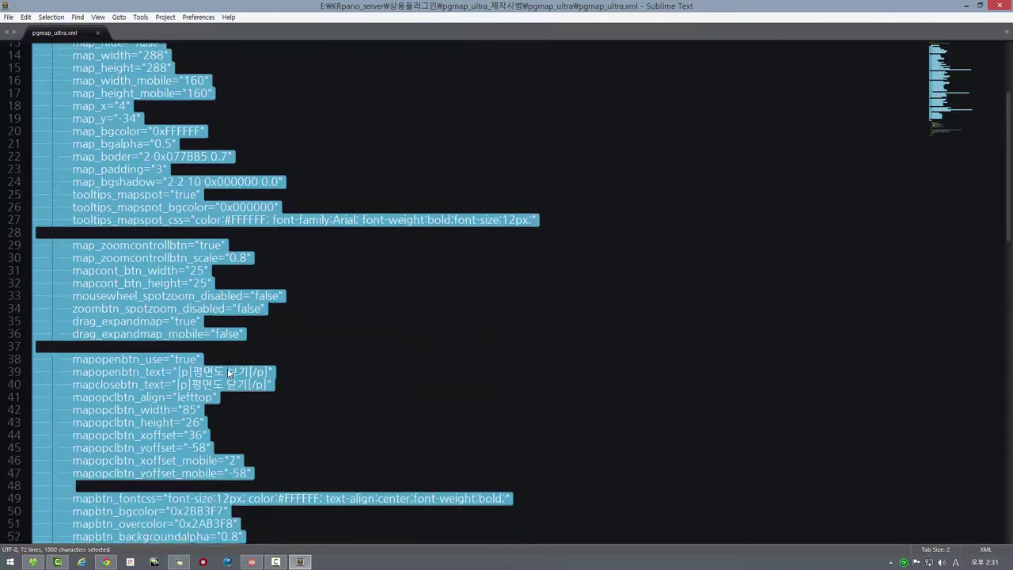
pyautogui.scroll(-3, 229, 373)
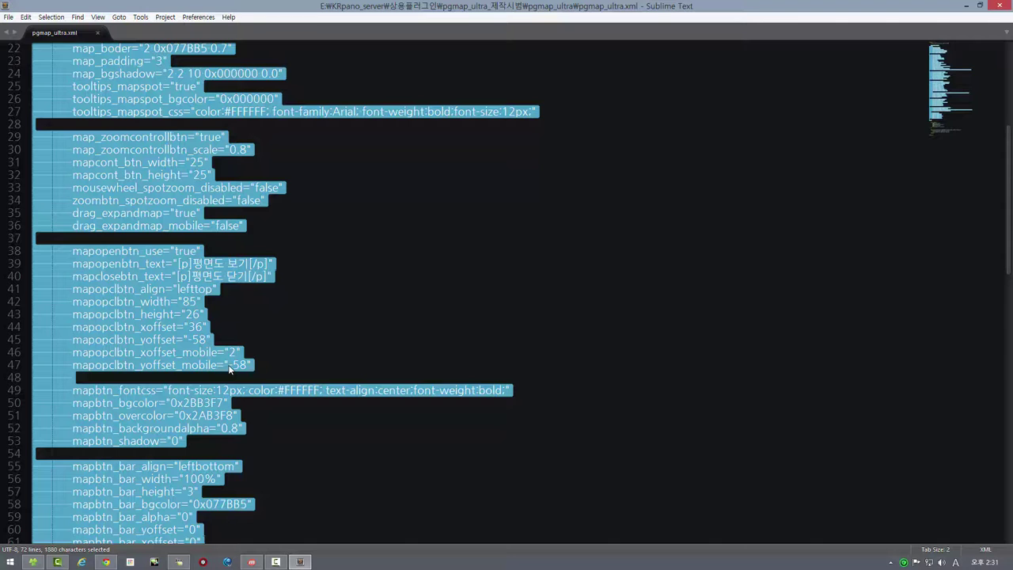
# - Clear the block selection in pgmap_ultra.xml and review the settings through the menu_items and automap layer entries
pyautogui.scroll(-5, 229, 369)
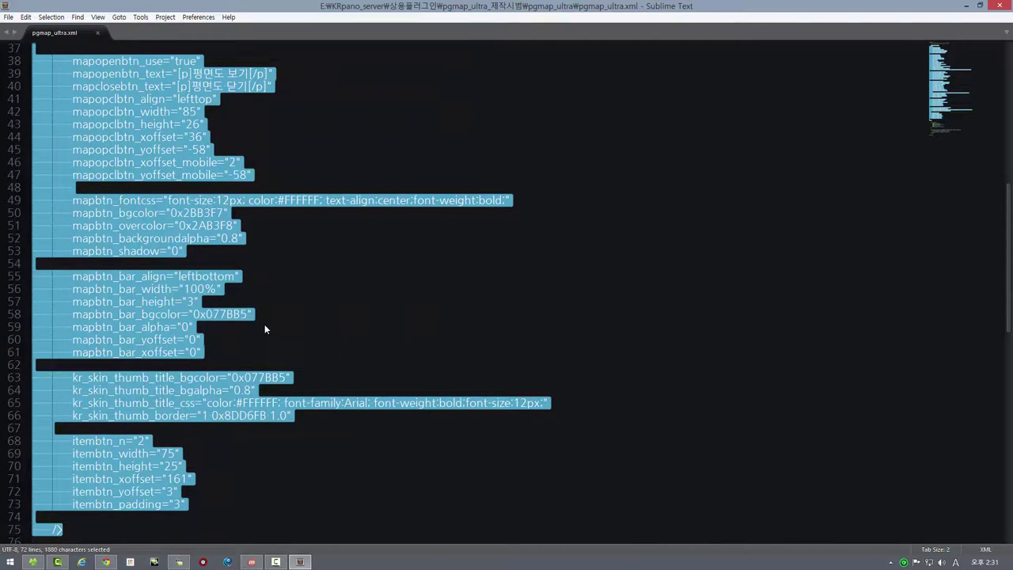
pyautogui.scroll(9, 264, 323)
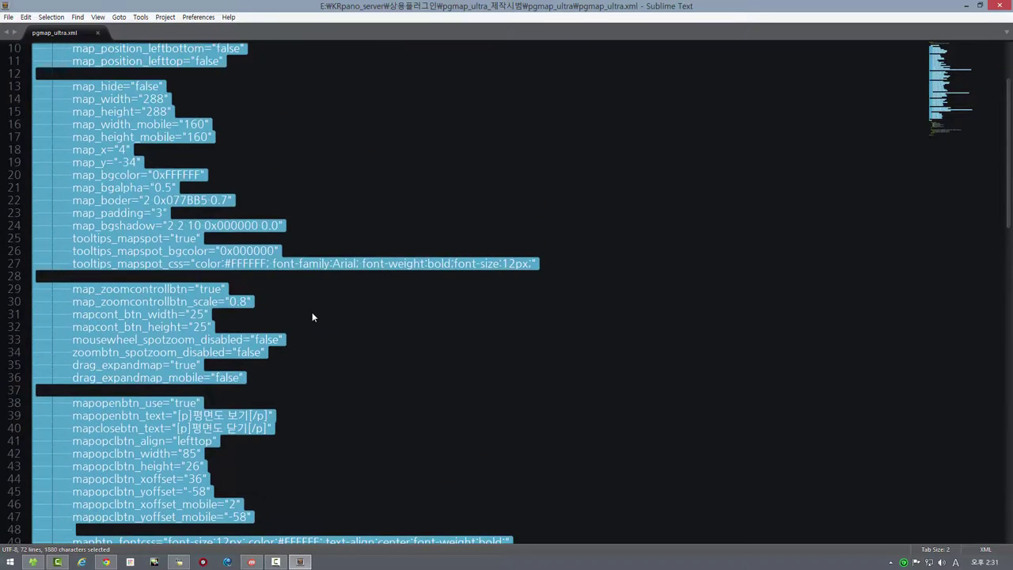
pyautogui.click(312, 316)
pyautogui.scroll(-15, 312, 316)
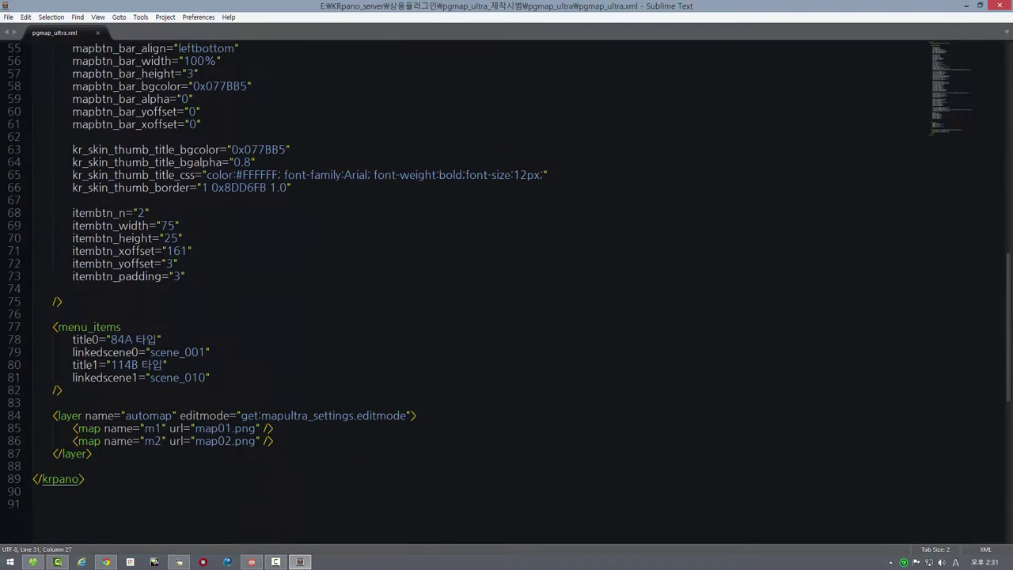
pyautogui.scroll(4, 507, 285)
pyautogui.scroll(5, 507, 285)
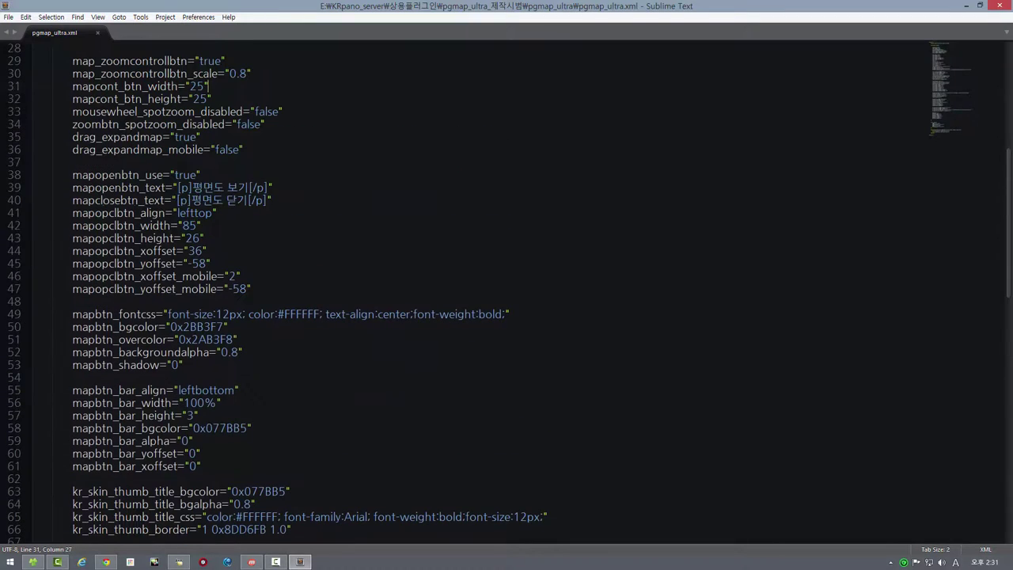
# - Switch to File Explorer and check the XML files in the original pgmap_ultra base folder, ending with pgmap_ultra_ui.xml selected
pyautogui.click(32, 562)
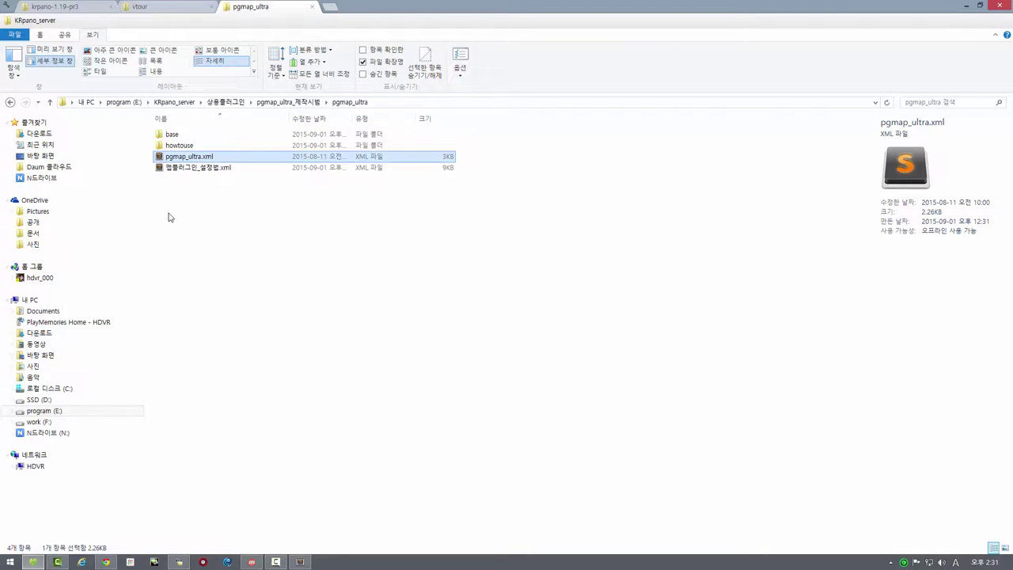
pyautogui.doubleClick(165, 135)
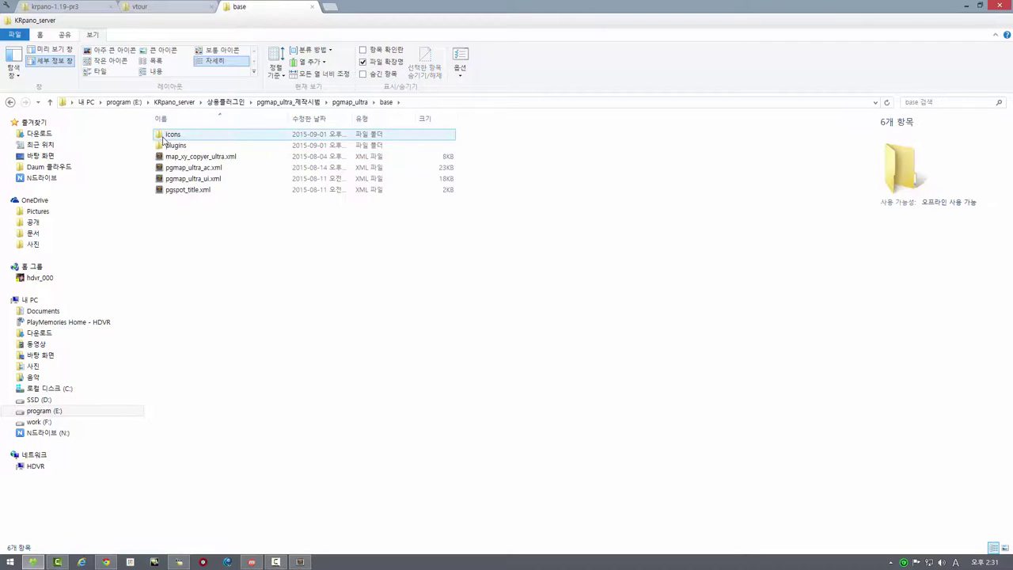
pyautogui.click(11, 102)
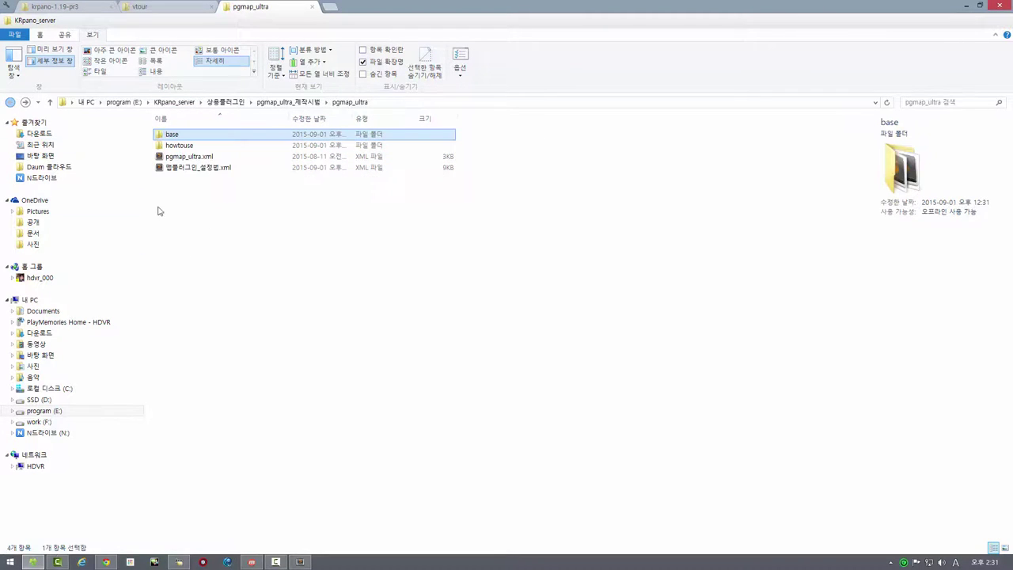
pyautogui.doubleClick(164, 135)
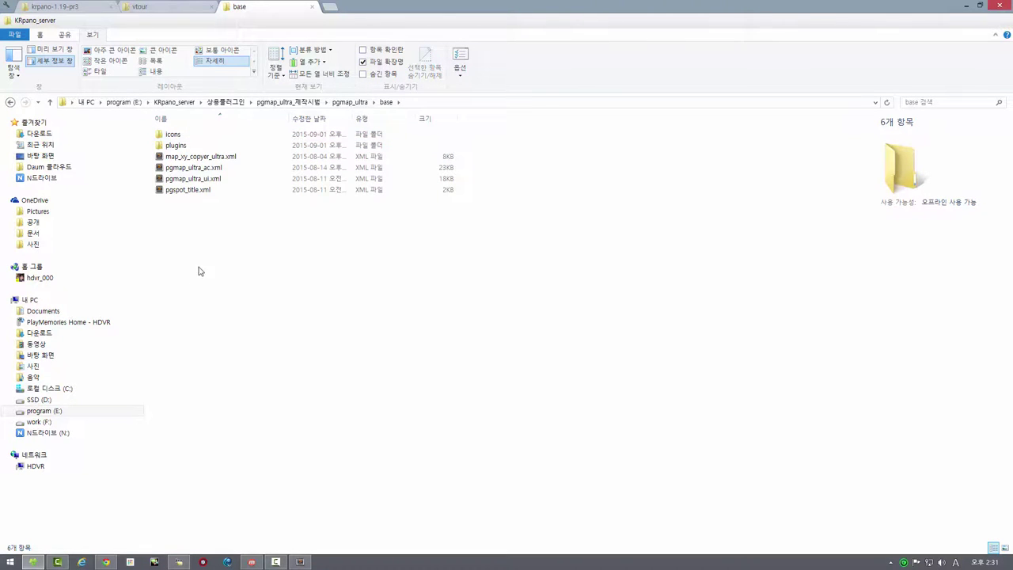
pyautogui.click(161, 167)
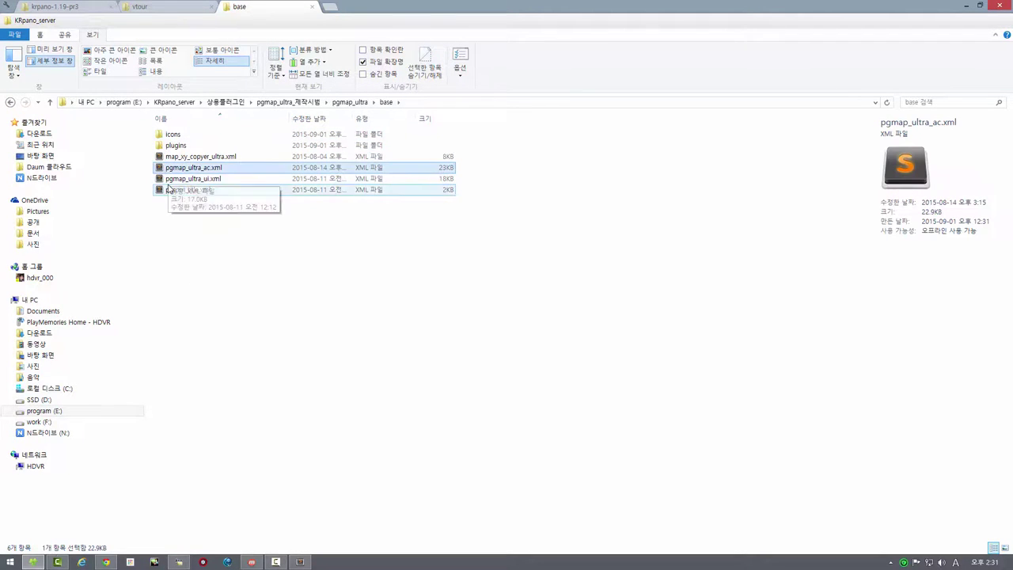
pyautogui.click(168, 189)
pyautogui.click(168, 181)
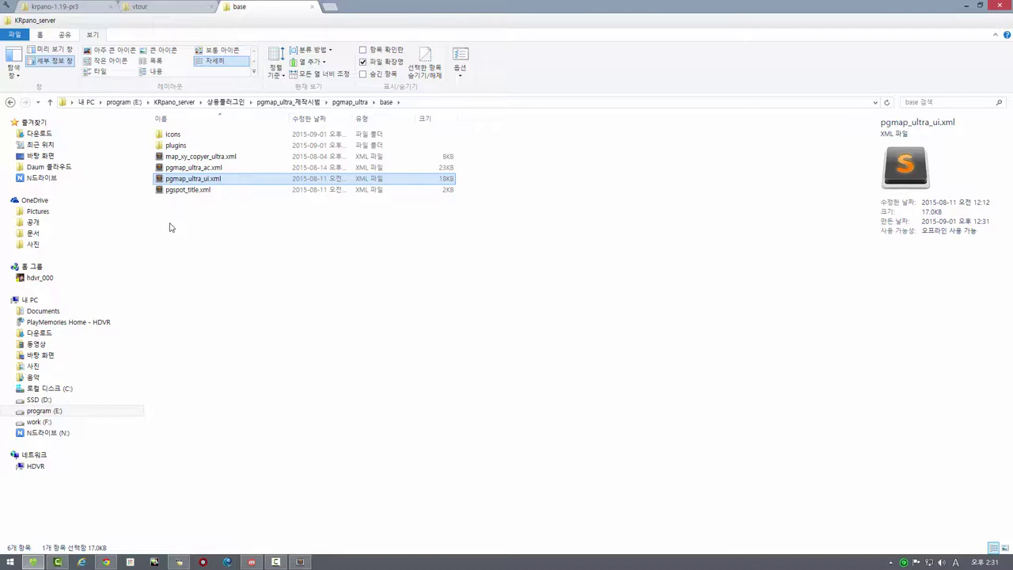
# - Return to pgmap_ultra.xml in Sublime Text and examine the include line and the map, zoom control and button settings
pyautogui.click(300, 562)
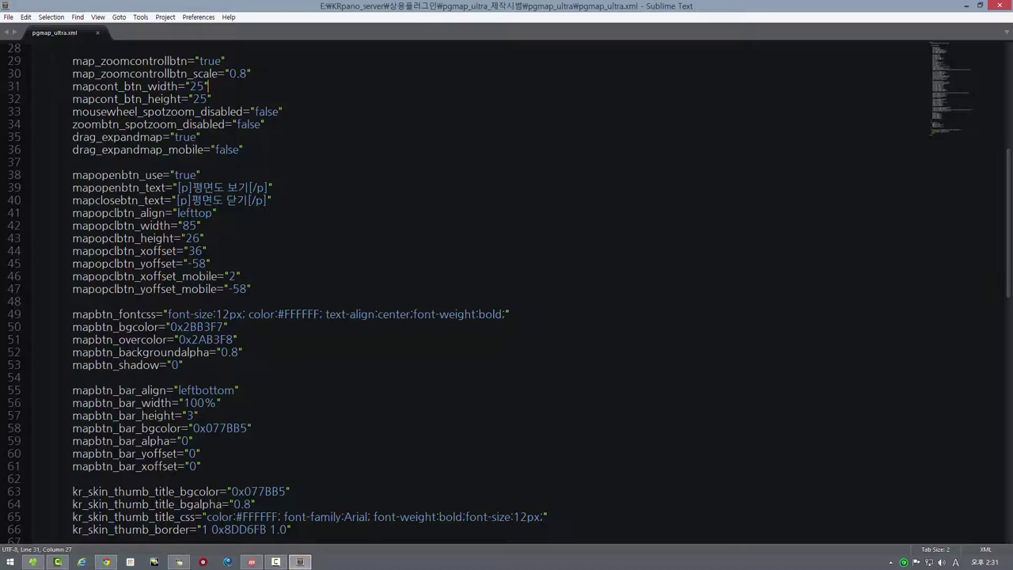
pyautogui.scroll(9, 269, 293)
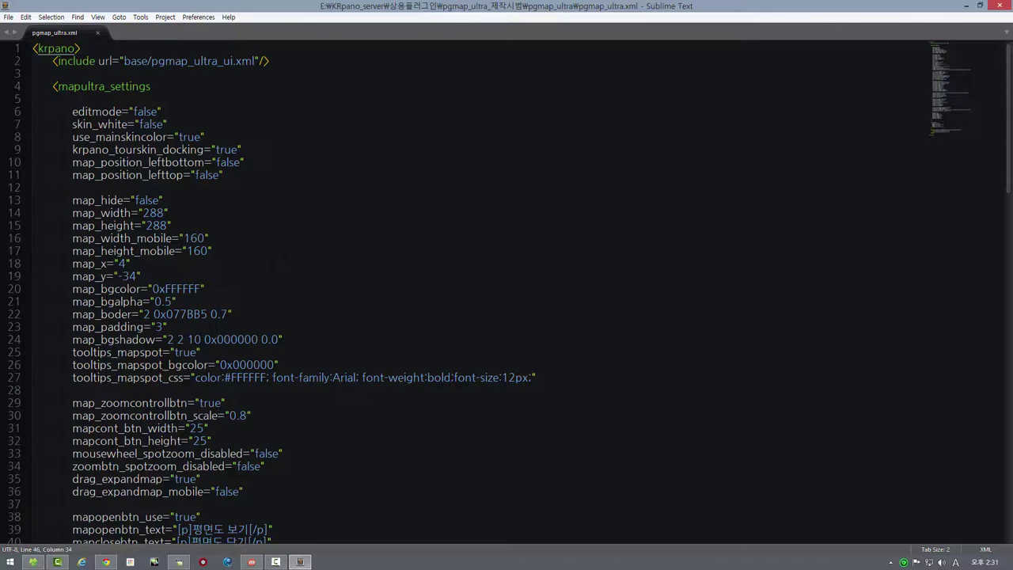
pyautogui.scroll(-9, 269, 293)
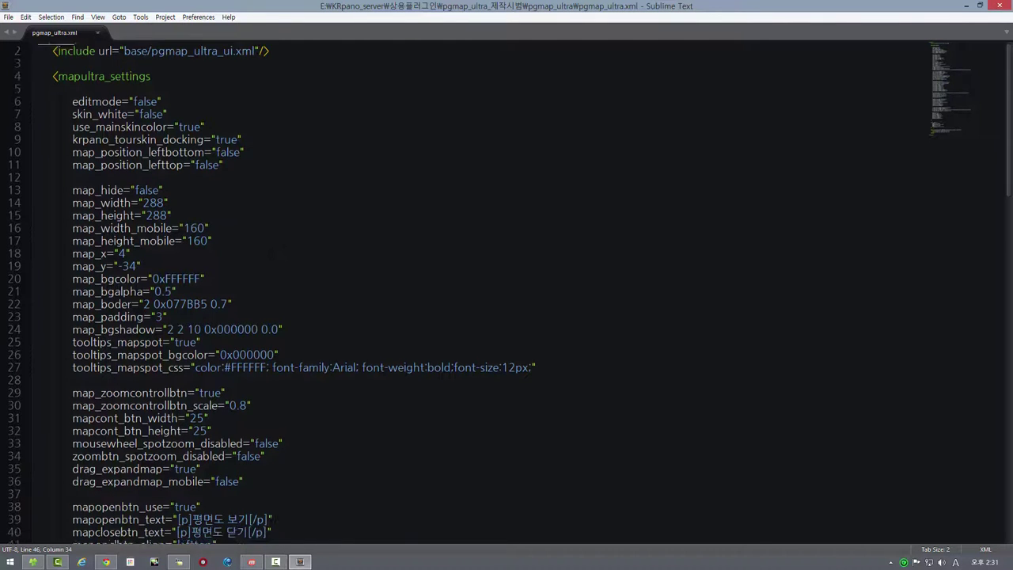
pyautogui.scroll(-3, 507, 293)
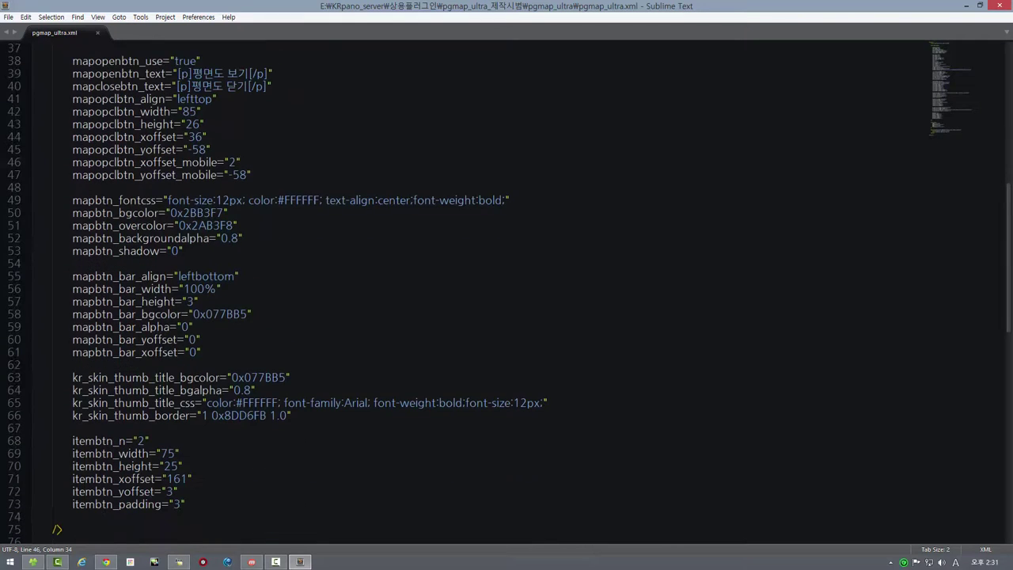
pyautogui.scroll(12, 277, 293)
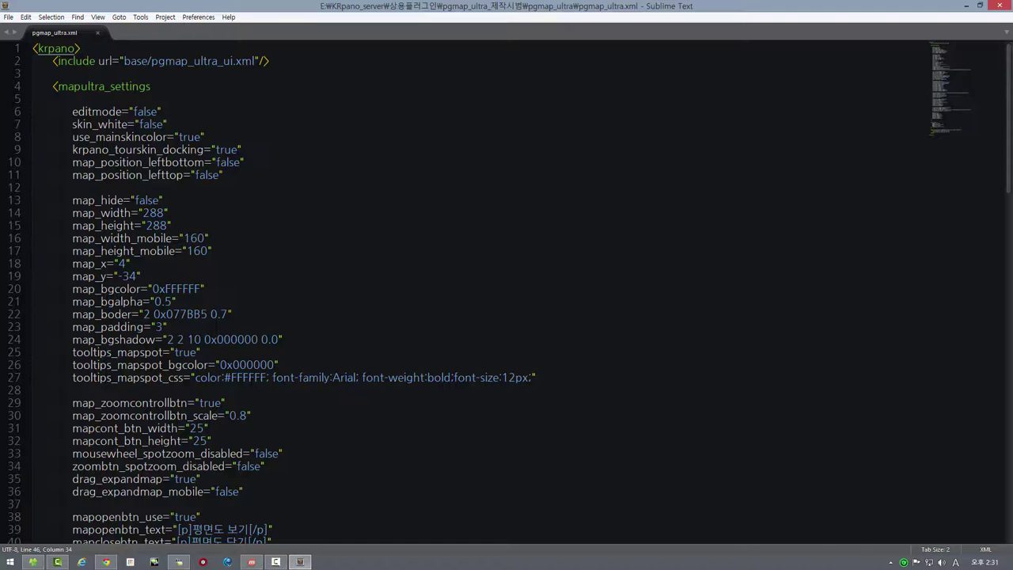
pyautogui.scroll(-4, 269, 293)
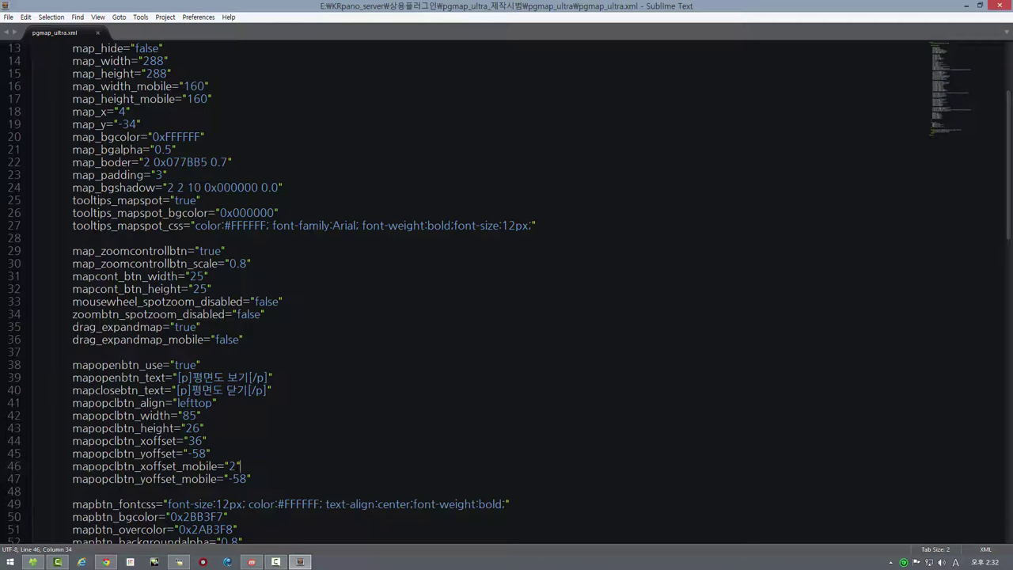
pyautogui.scroll(-4, 507, 293)
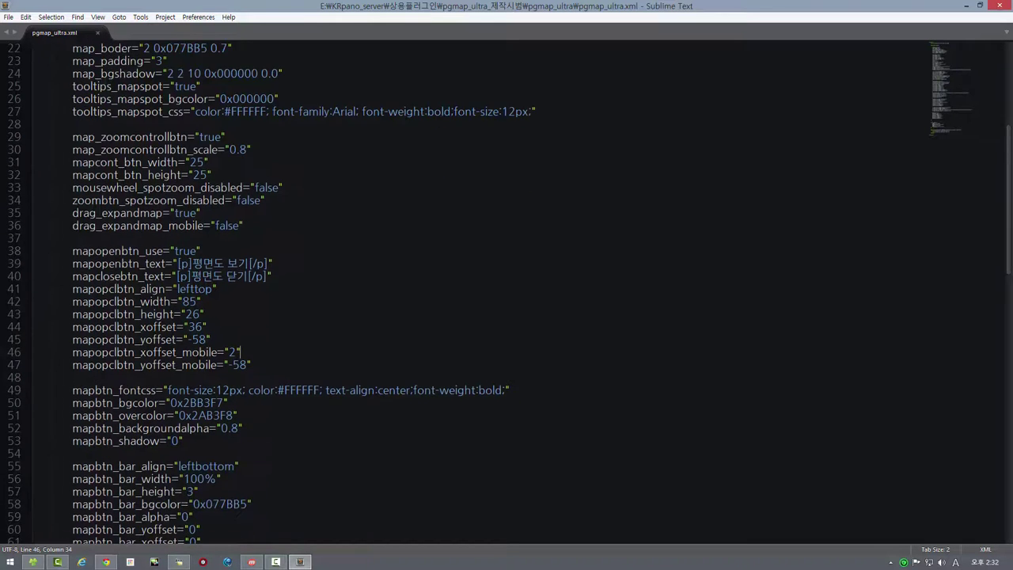
pyautogui.scroll(7, 507, 293)
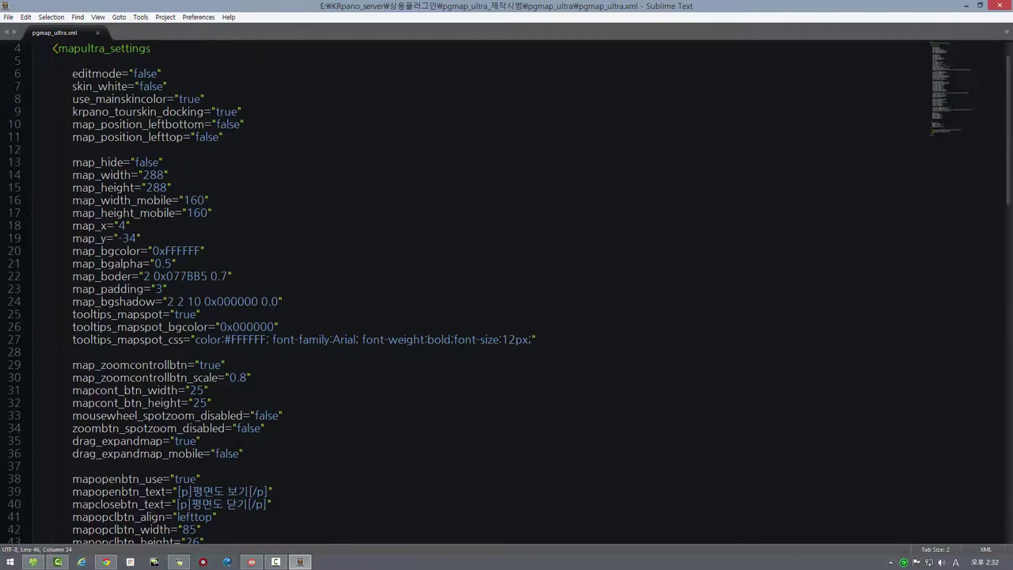
pyautogui.scroll(-2, 507, 293)
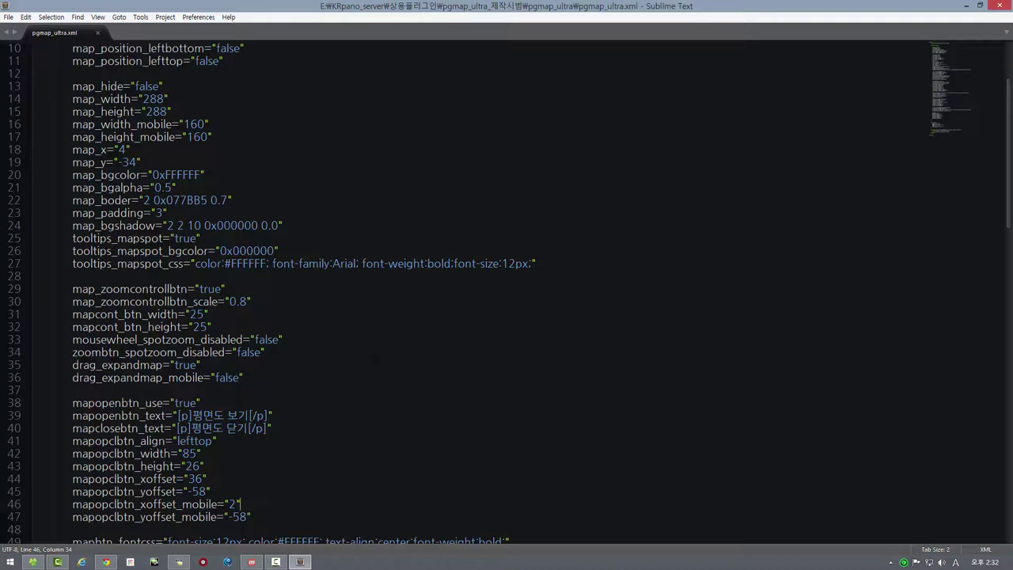
pyautogui.scroll(-4, 507, 292)
pyautogui.scroll(7, 507, 293)
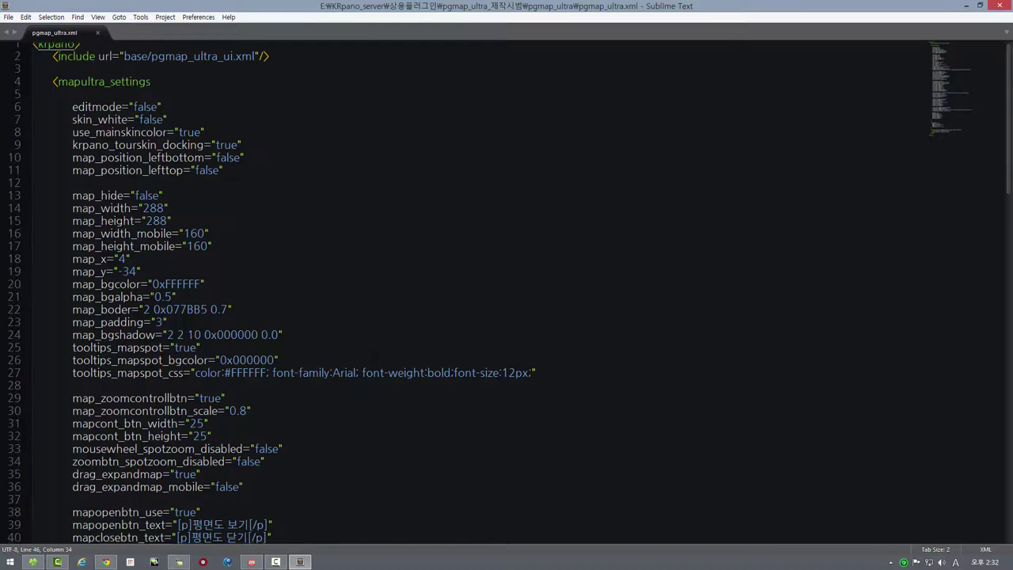
pyautogui.scroll(-3, 507, 293)
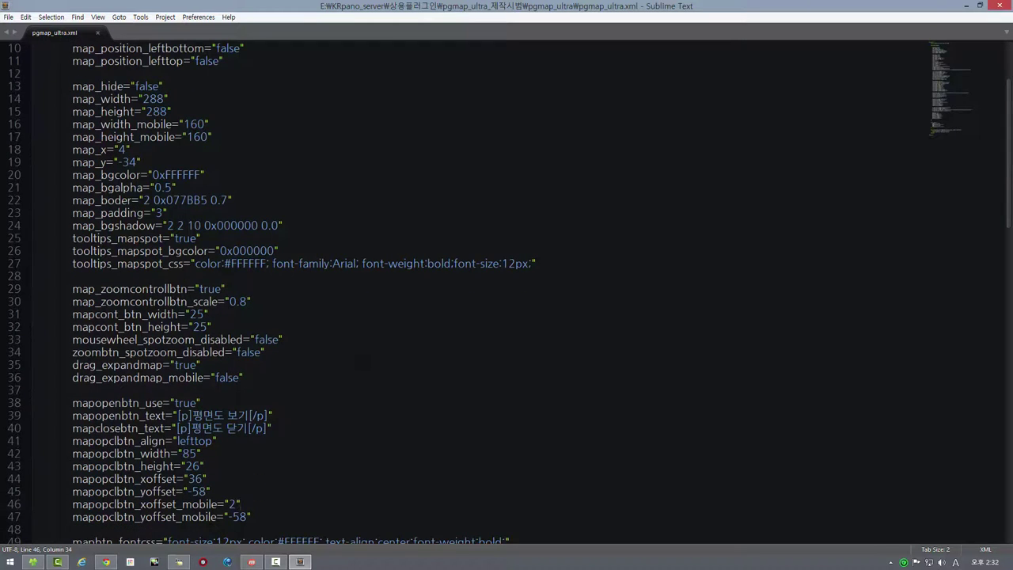
# - Open pgmap_ultra_ui.xml from the base folder in Sublime Text and skim its styles, layers and mapconstruct action
pyautogui.click(32, 561)
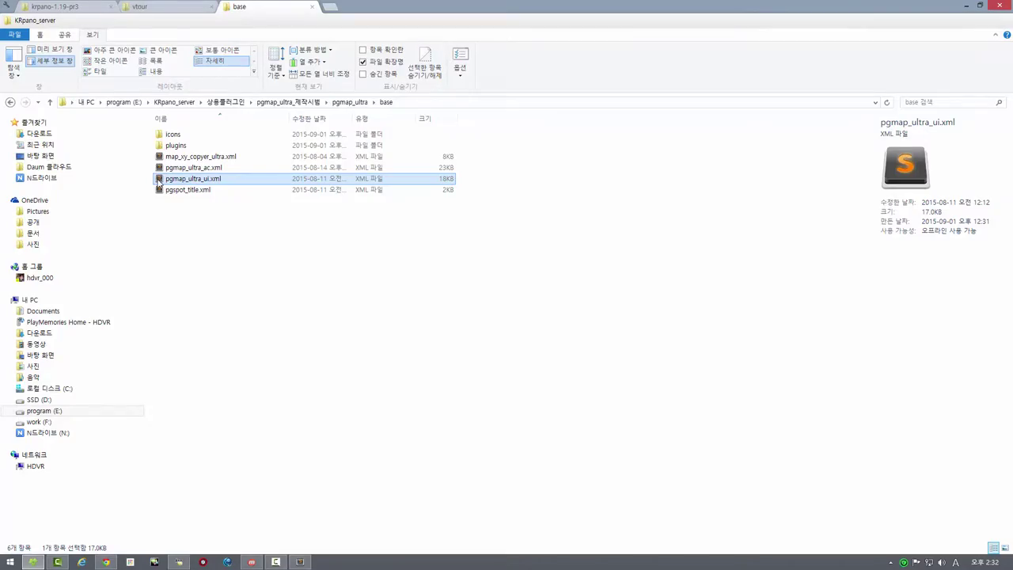
pyautogui.doubleClick(158, 182)
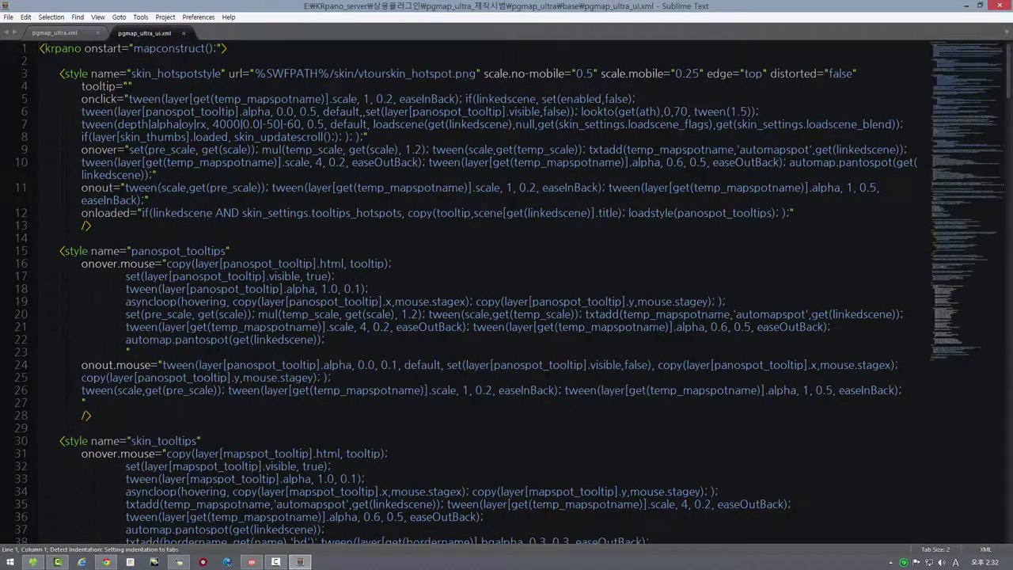
pyautogui.scroll(-12, 467, 293)
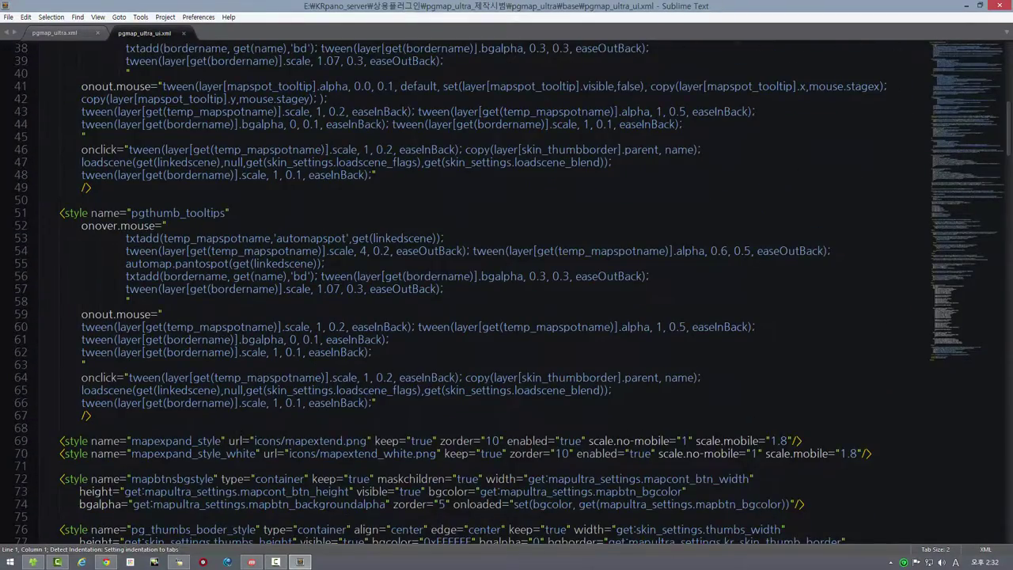
pyautogui.scroll(-12, 467, 293)
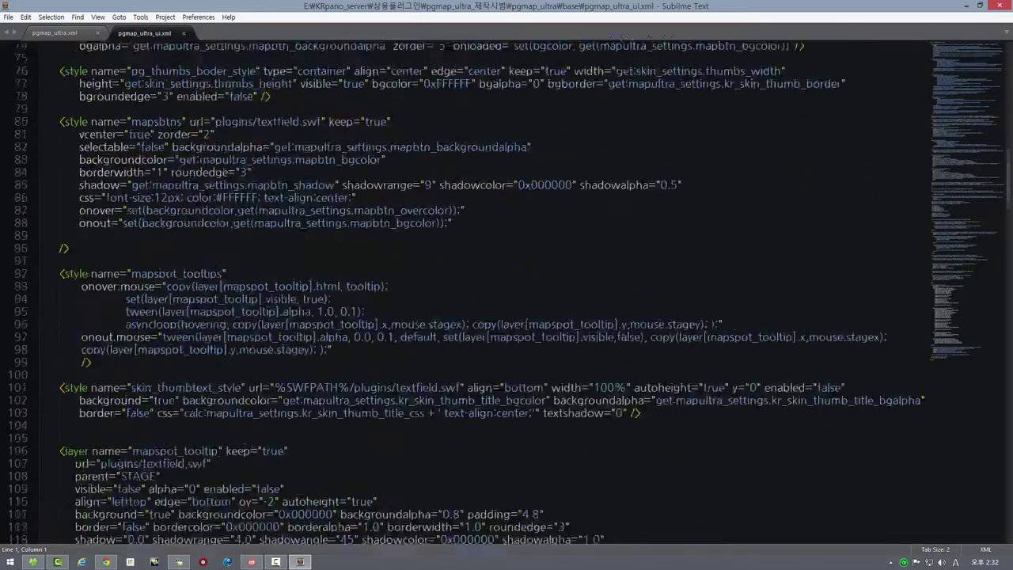
pyautogui.scroll(-16, 467, 293)
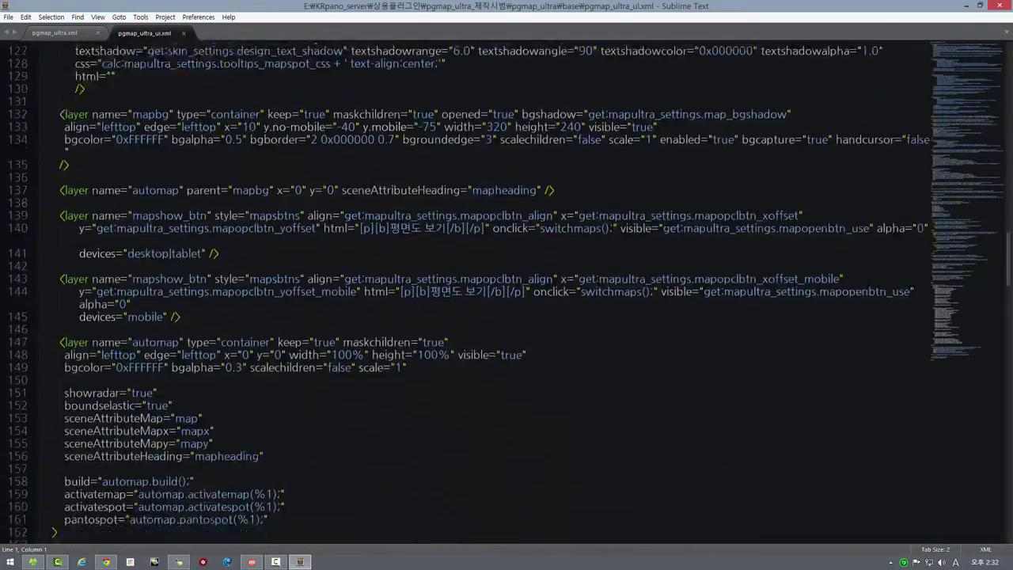
pyautogui.scroll(-20, 467, 293)
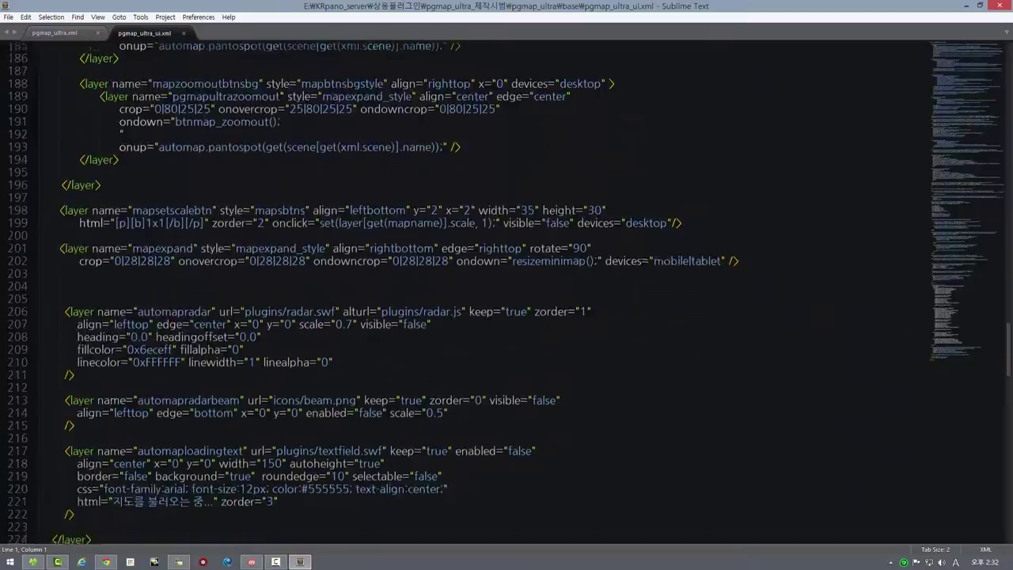
pyautogui.scroll(-20, 467, 293)
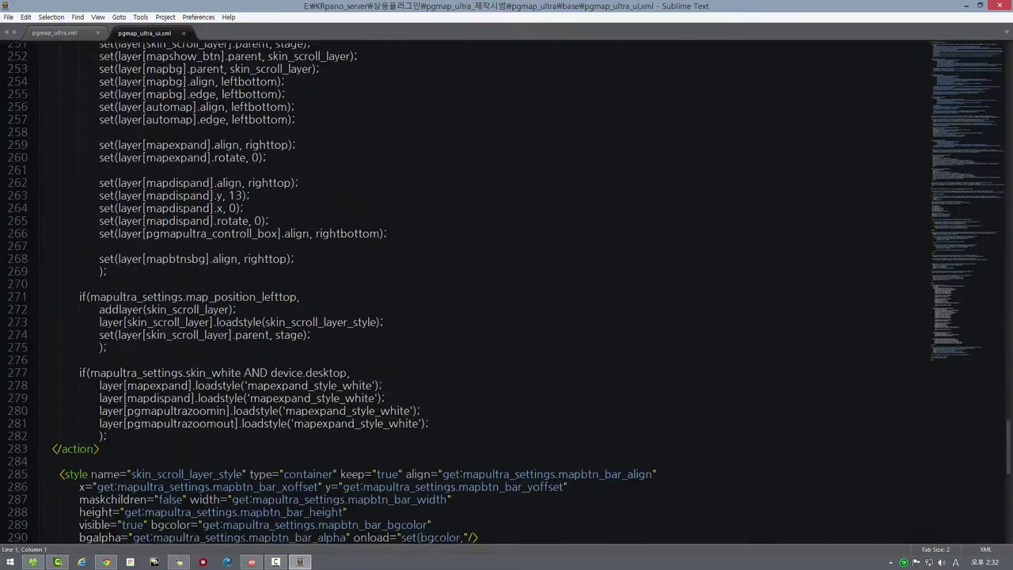
pyautogui.scroll(-5, 223, 331)
pyautogui.scroll(18, 223, 331)
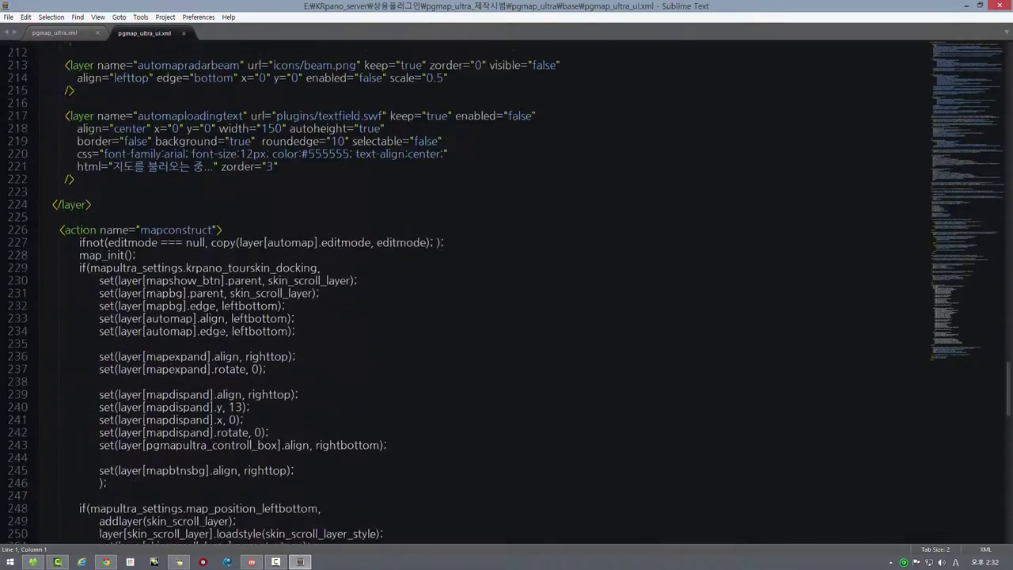
pyautogui.scroll(18, 222, 331)
pyautogui.scroll(20, 467, 293)
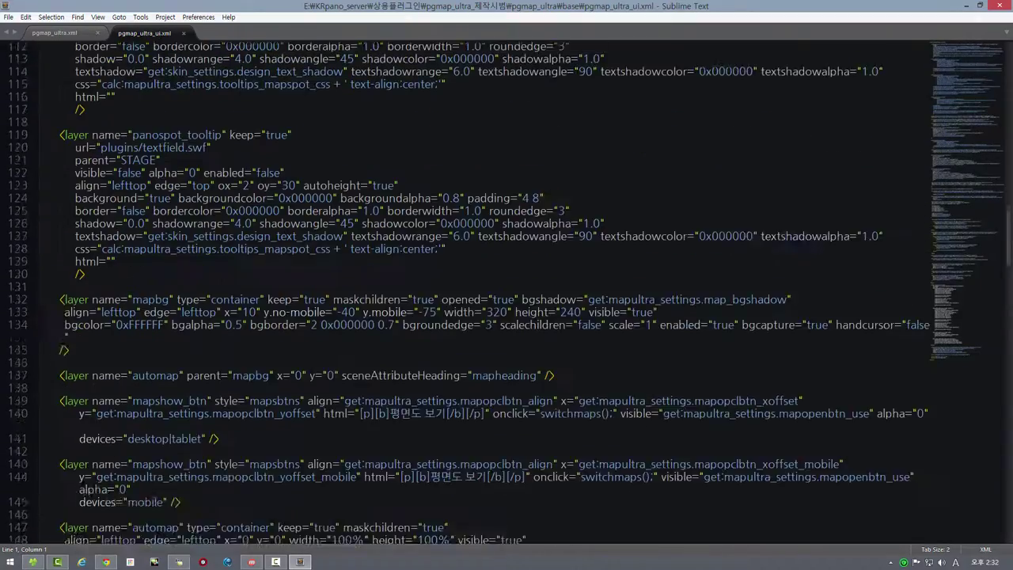
pyautogui.scroll(15, 467, 293)
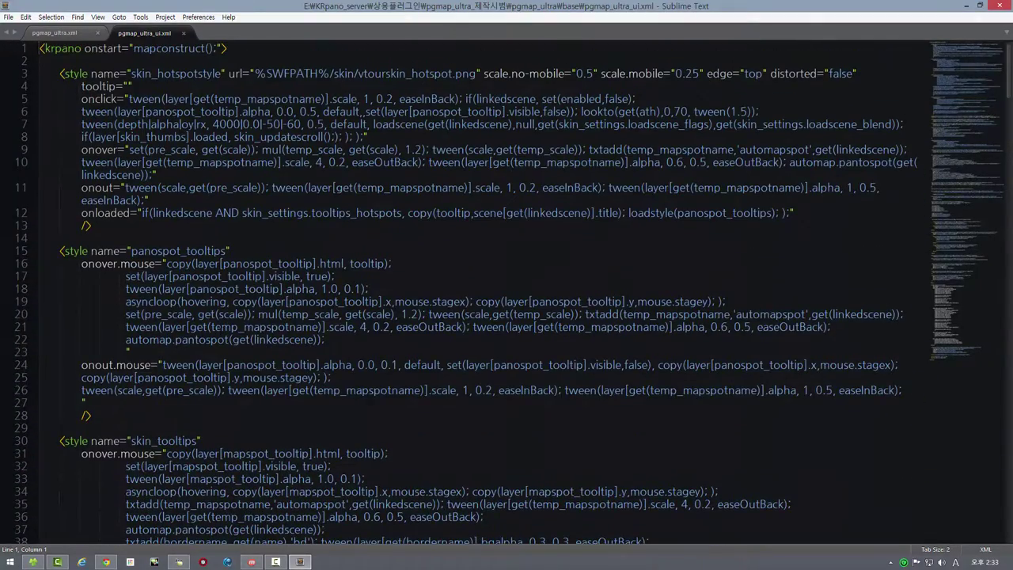
# - Examine the tooltip, map-expand, map button and thumbnail border style definitions in pgmap_ultra_ui.xml
pyautogui.scroll(-7, 467, 293)
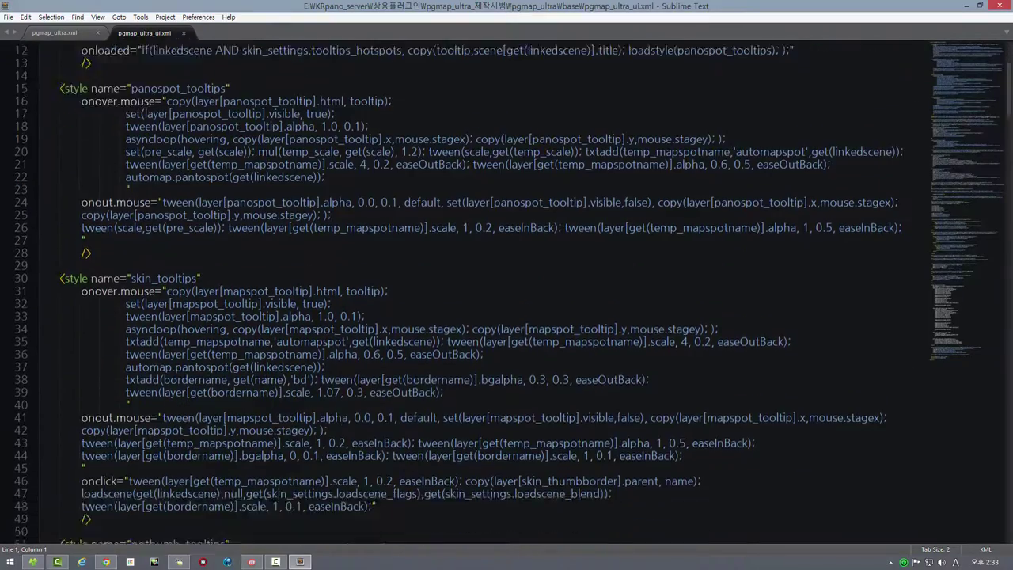
pyautogui.scroll(-9, 467, 293)
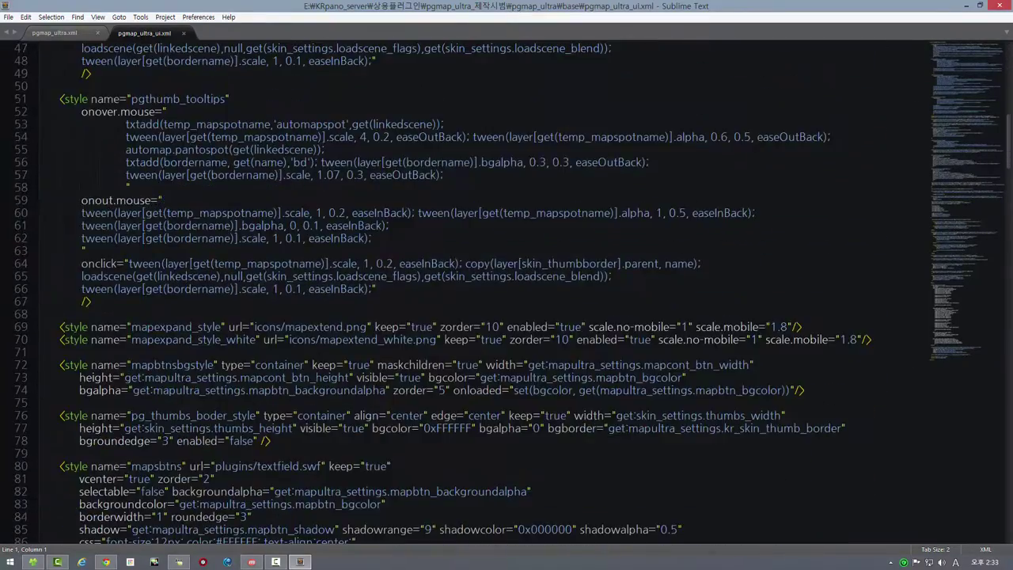
pyautogui.scroll(-5, 467, 293)
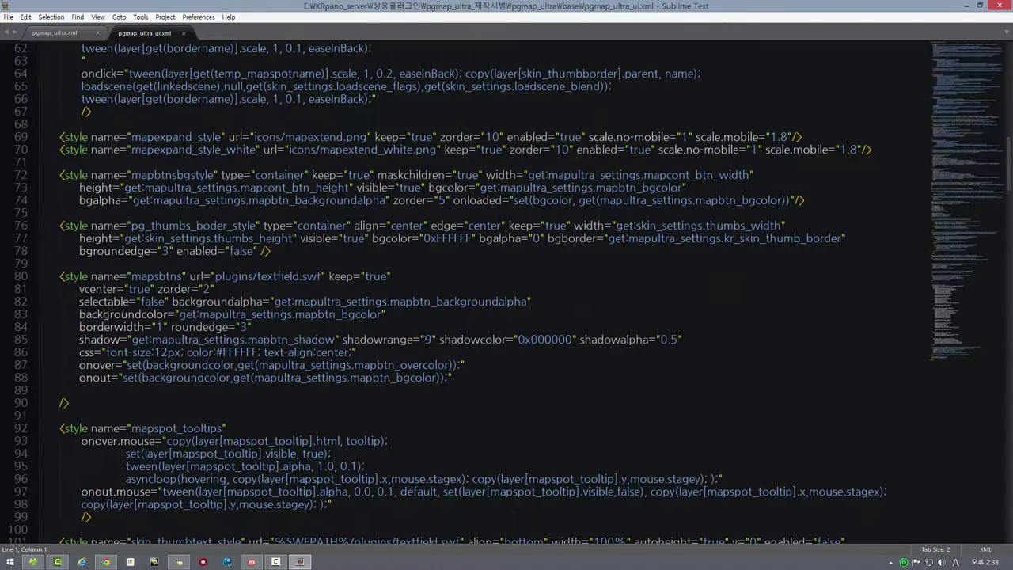
pyautogui.scroll(3, 467, 293)
pyautogui.scroll(4, 467, 293)
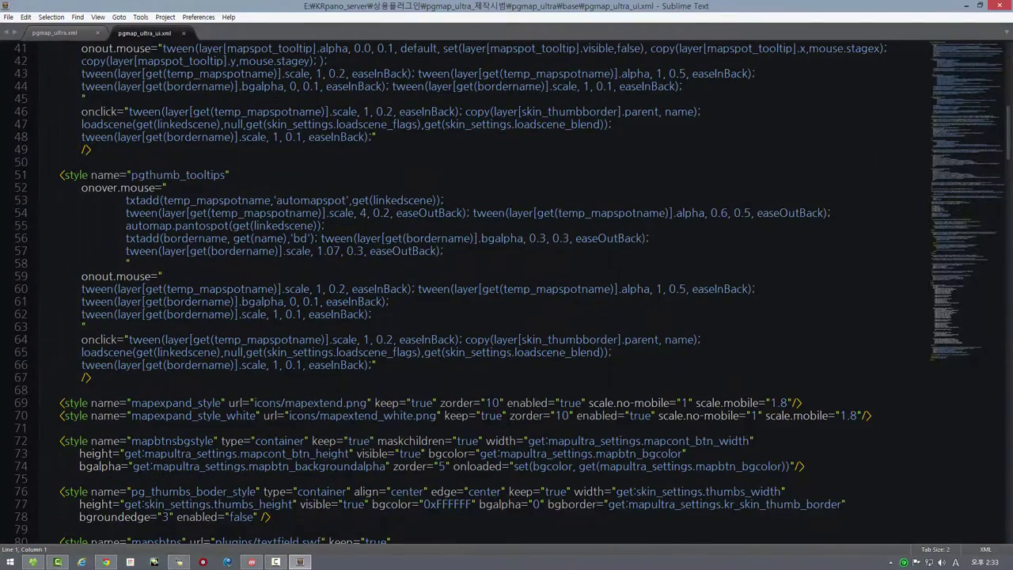
# - Check the button and thumbnail settings in pgmap_ultra.xml, then examine the tooltip styles and map layers in pgmap_ultra_ui.xml
pyautogui.scroll(4, 467, 292)
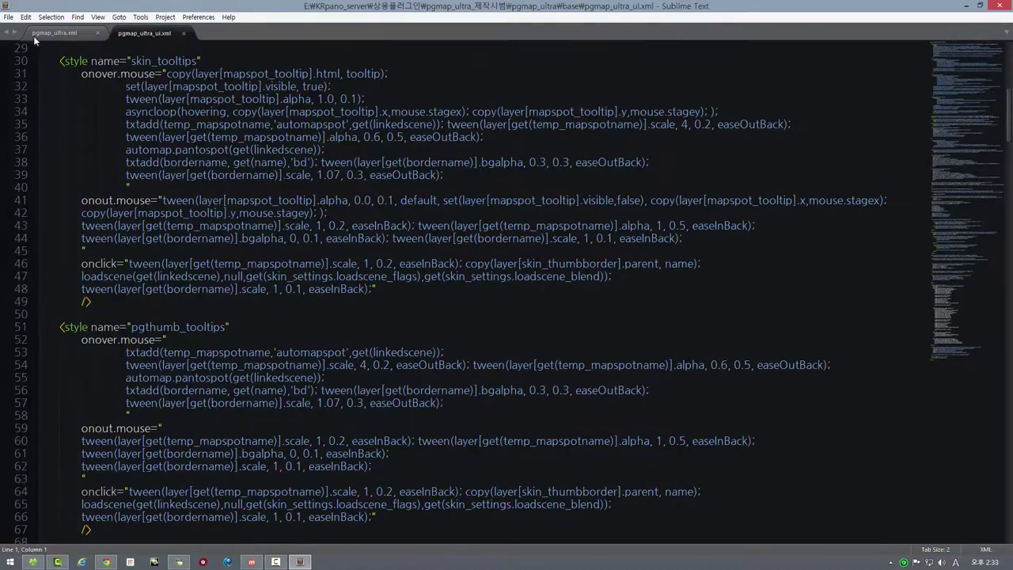
pyautogui.click(45, 32)
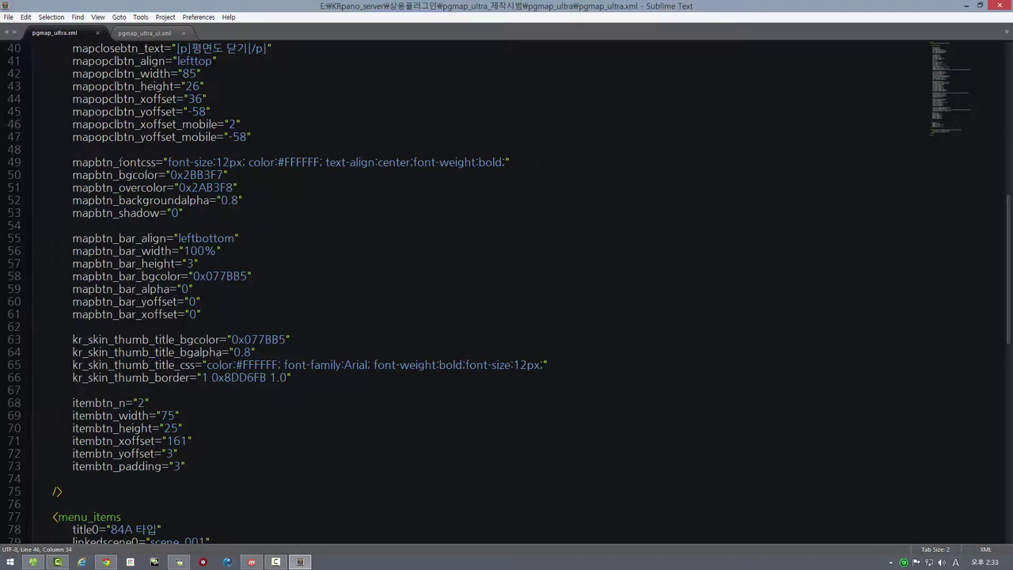
pyautogui.click(147, 35)
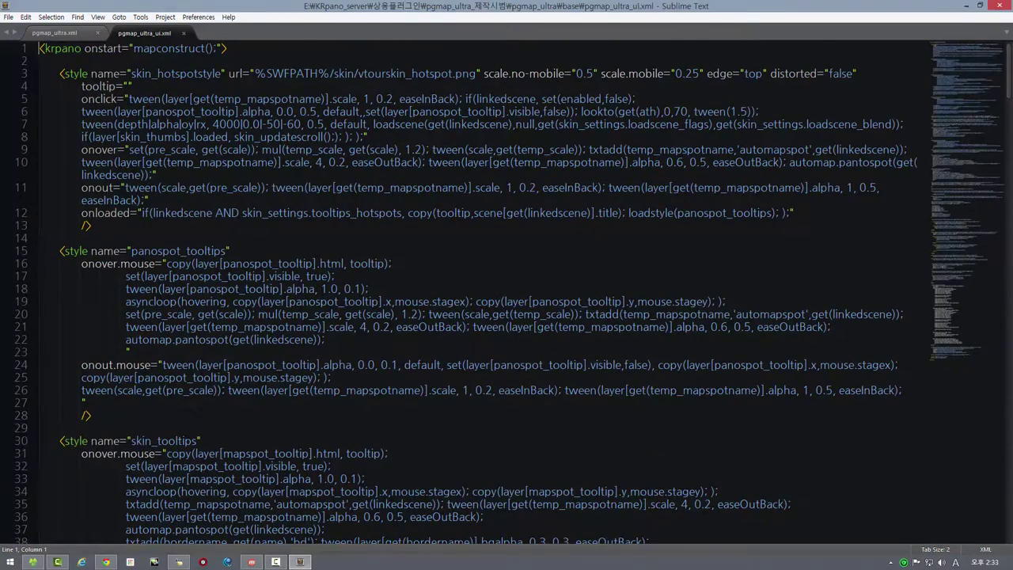
pyautogui.scroll(-7, 456, 294)
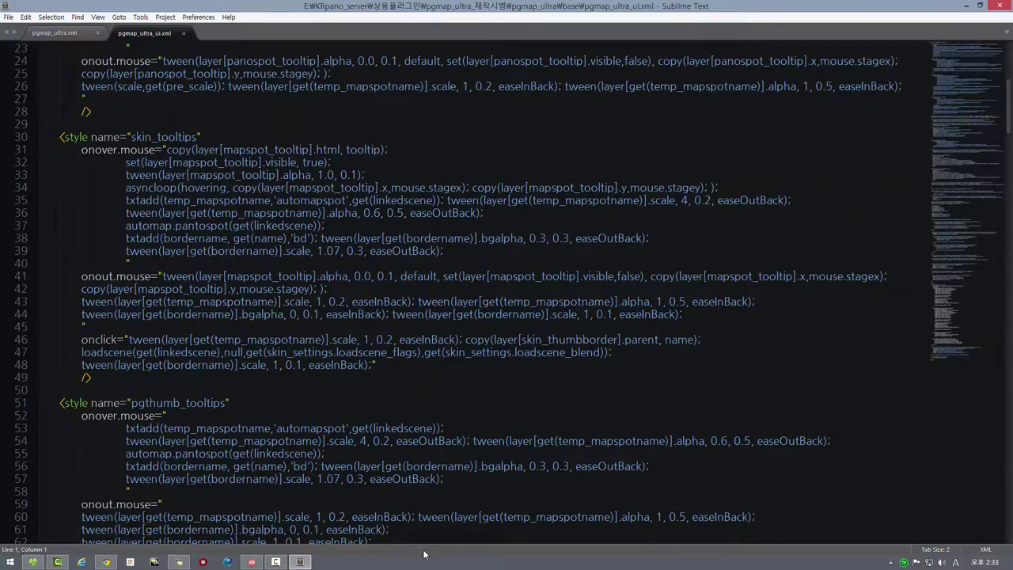
pyautogui.scroll(-20, 507, 294)
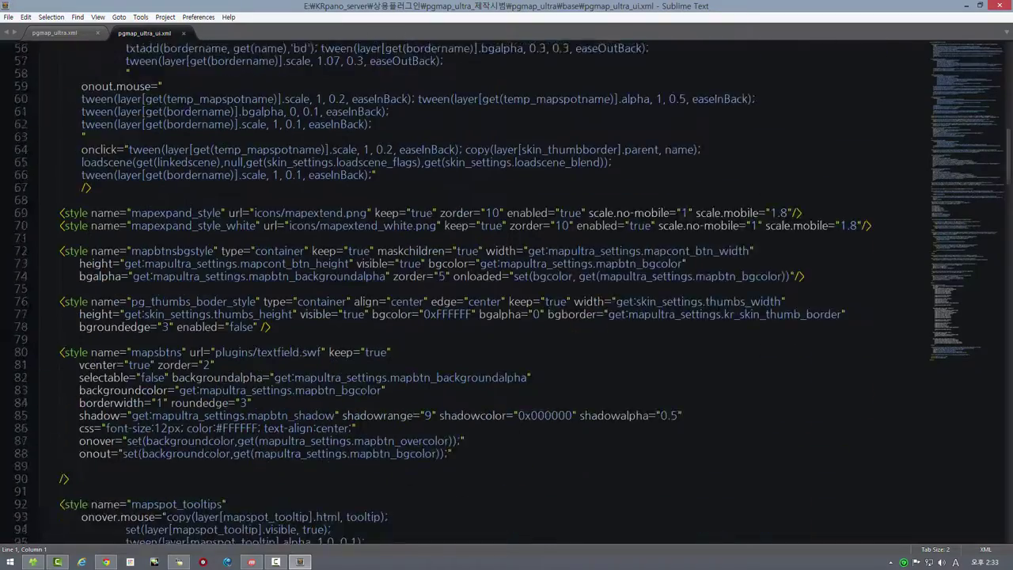
pyautogui.scroll(-17, 507, 294)
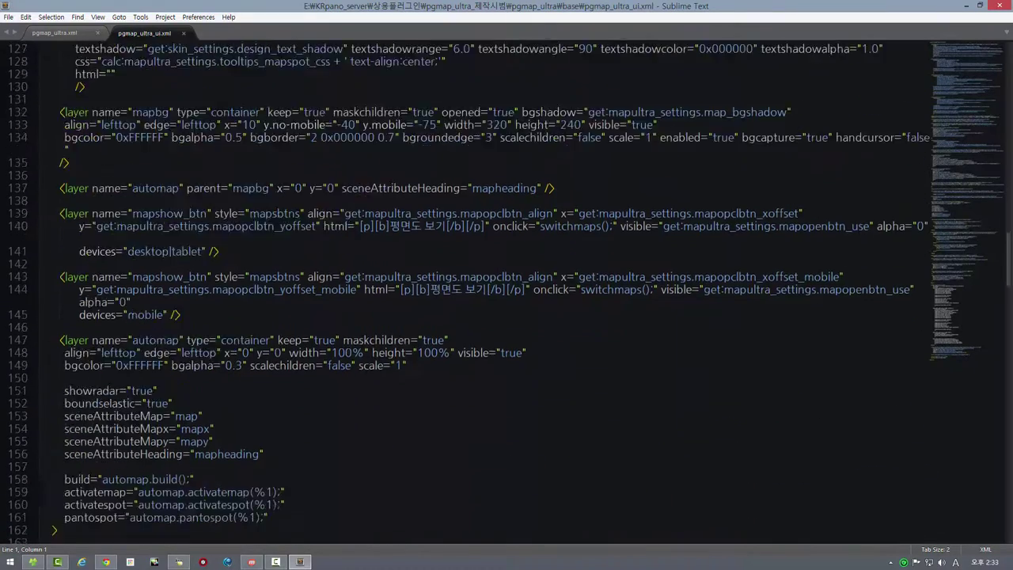
# - Open pgmap_ultra_ac.xml from the base folder in Sublime Text and examine its map_init, zoom, switchmaps and resizeminimap actions
pyautogui.click(32, 562)
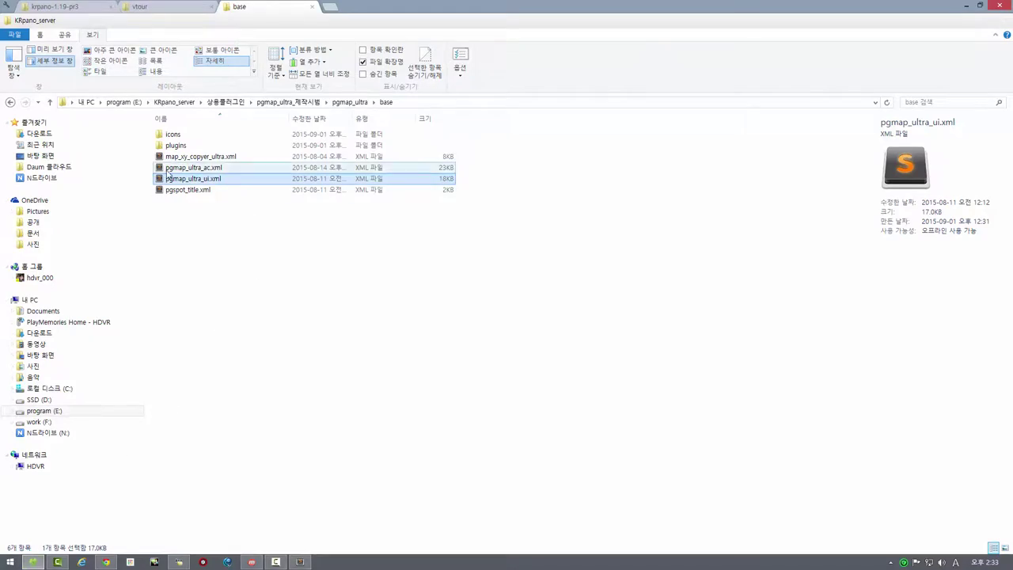
pyautogui.click(161, 170)
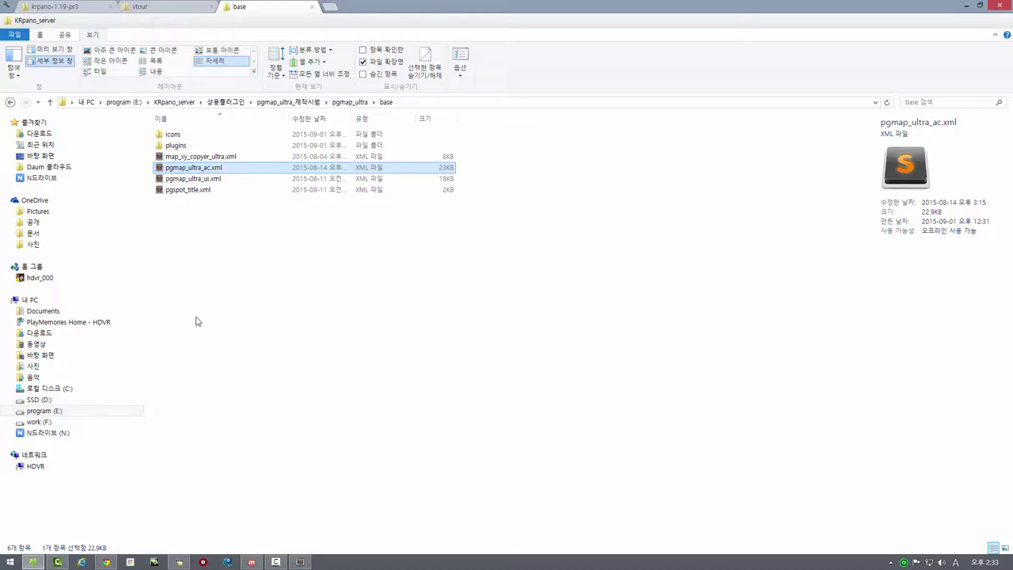
pyautogui.doubleClick(159, 171)
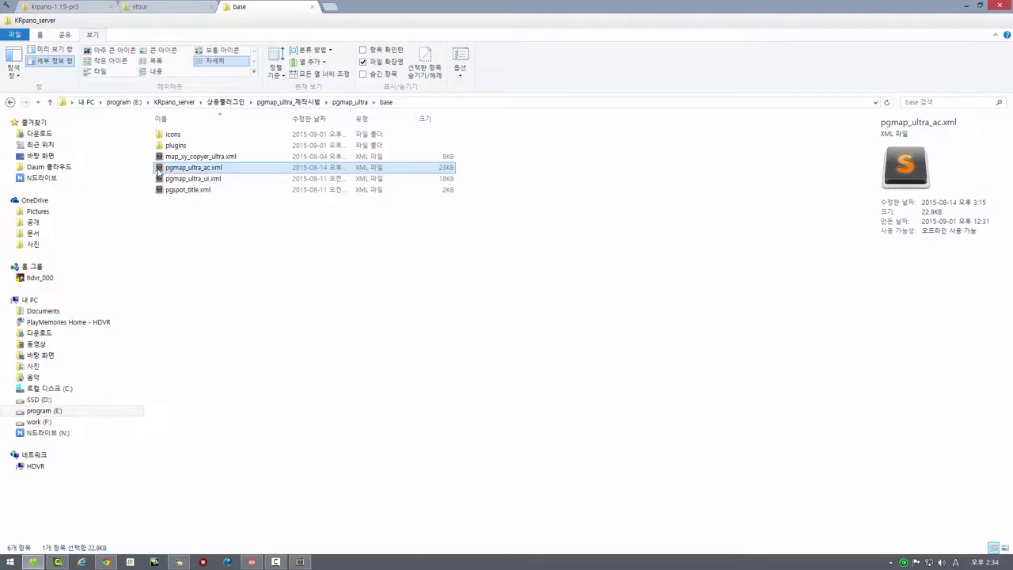
pyautogui.scroll(-1, 159, 170)
pyautogui.scroll(-18, 317, 293)
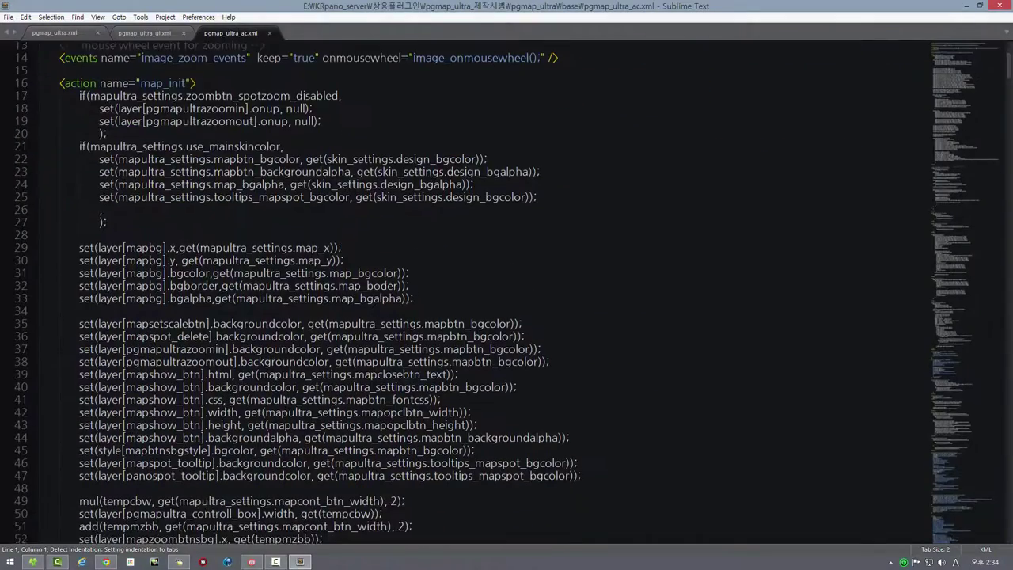
pyautogui.scroll(-19, 317, 293)
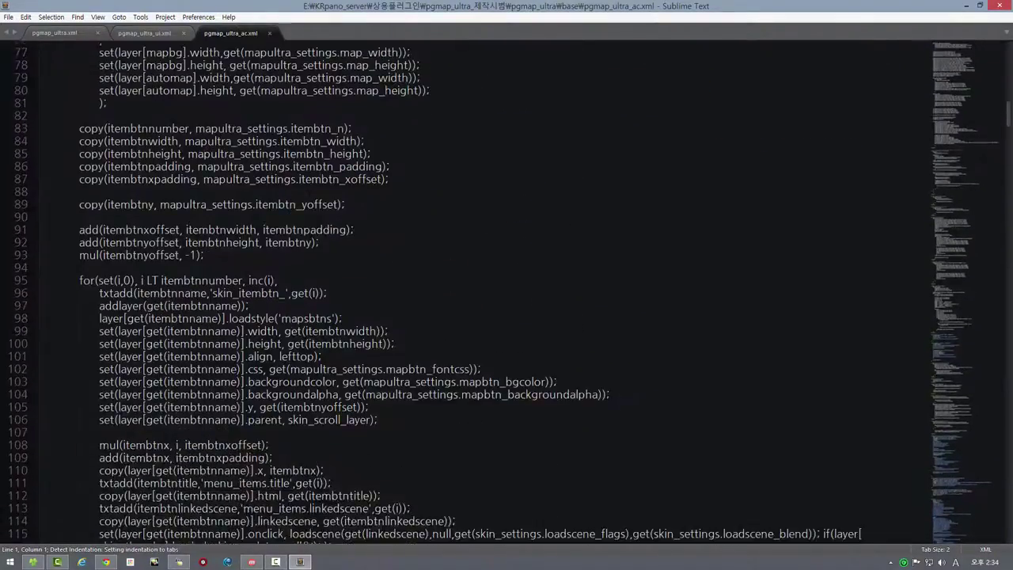
pyautogui.scroll(-14, 316, 293)
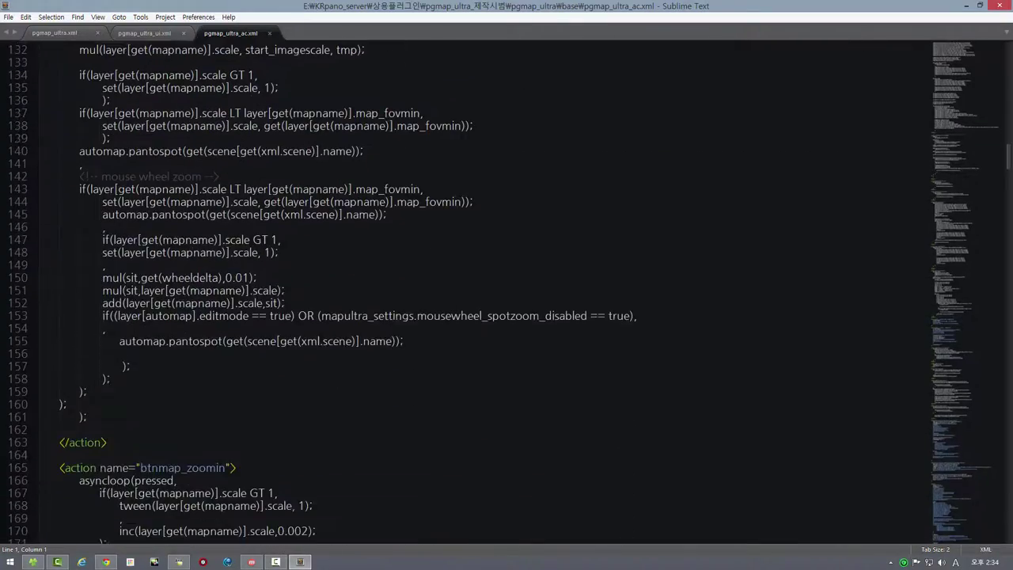
pyautogui.scroll(-20, 507, 292)
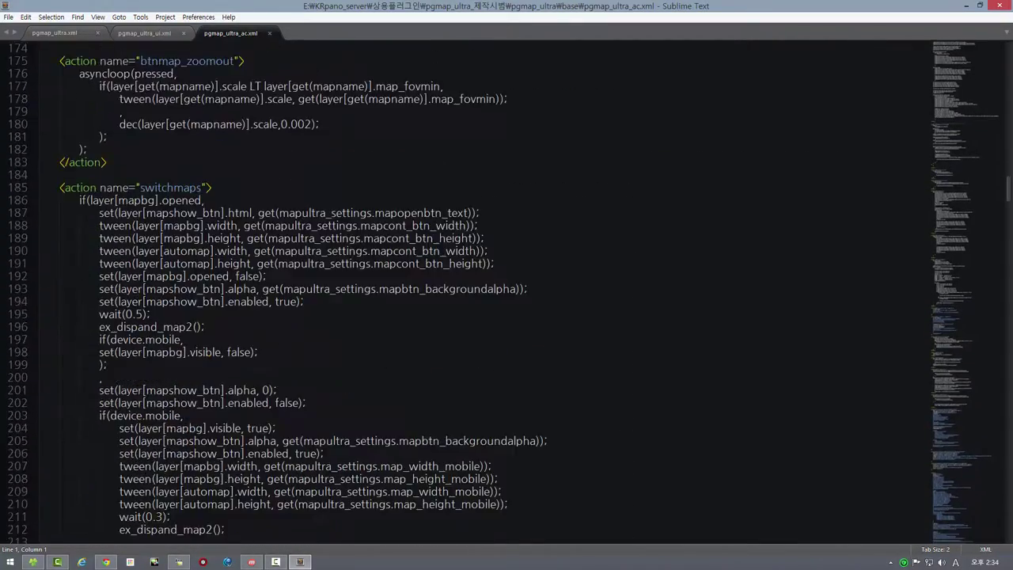
pyautogui.scroll(-20, 506, 292)
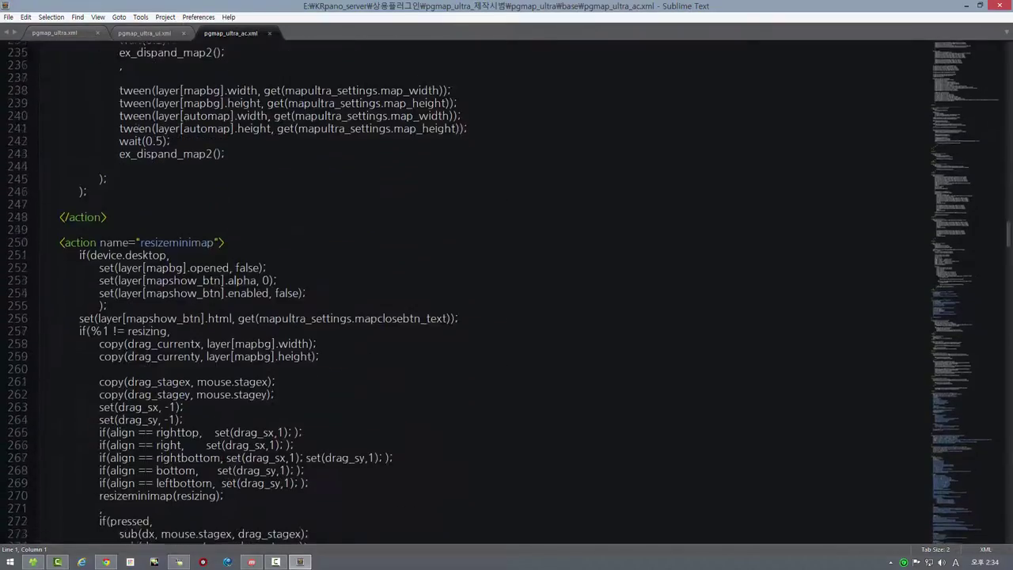
pyautogui.scroll(-20, 507, 293)
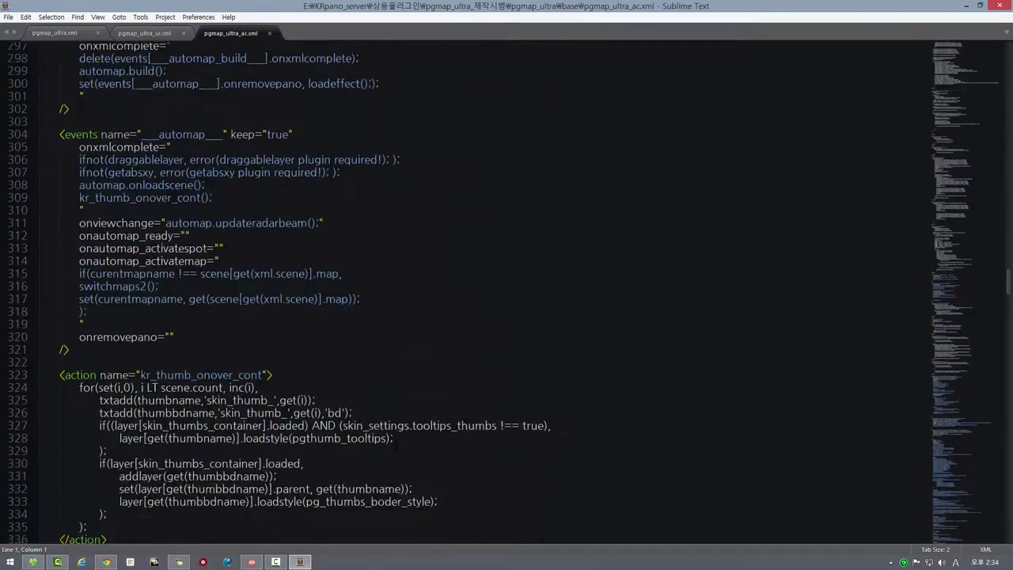
# - Examine the ex_dispand_map2 action, the automap styles and the automap functions through the end of pgmap_ultra_ac.xml
pyautogui.scroll(-5, 507, 293)
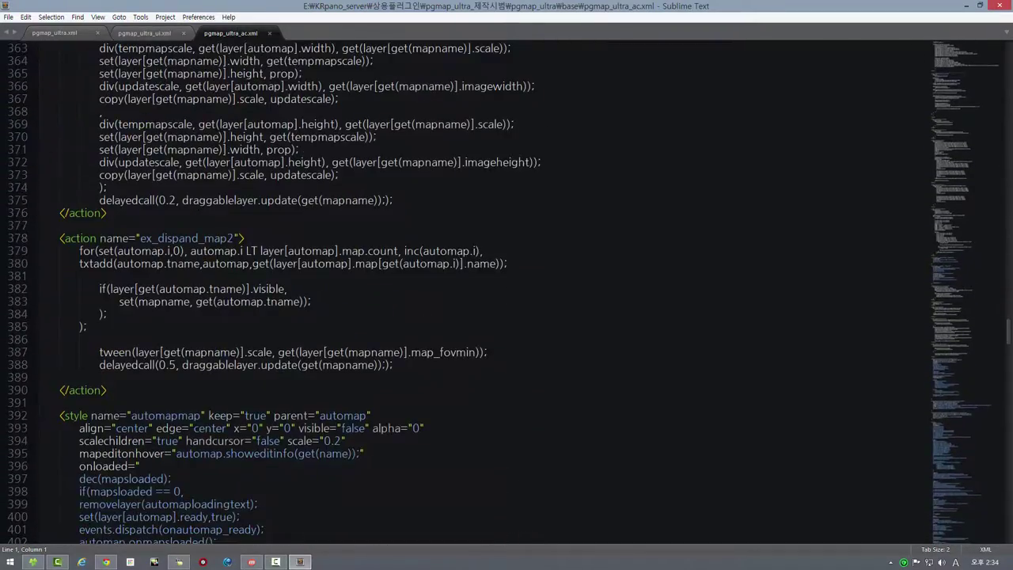
pyautogui.scroll(-12, 506, 293)
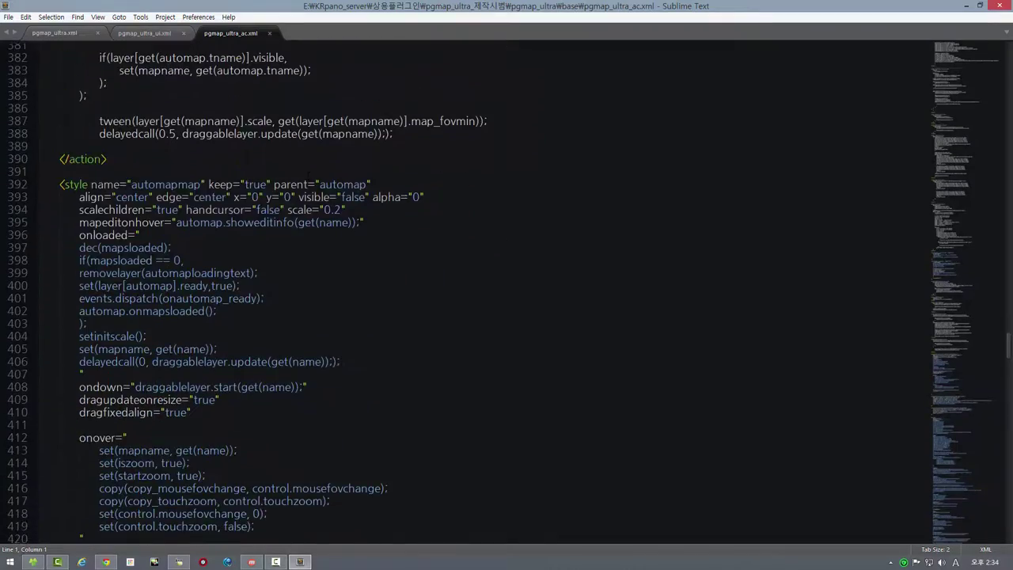
pyautogui.scroll(-5, 506, 293)
pyautogui.scroll(-15, 507, 293)
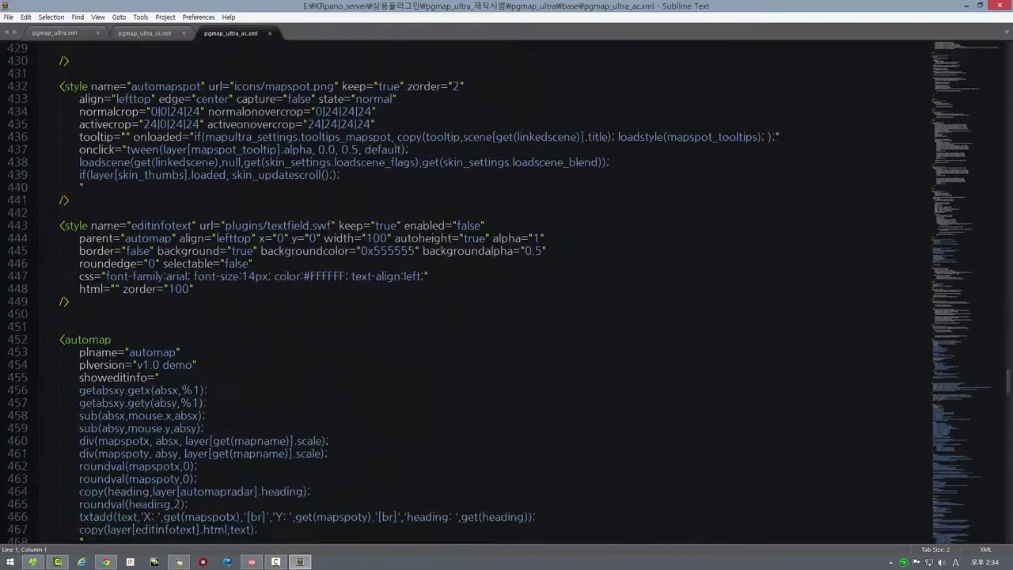
pyautogui.scroll(-20, 506, 293)
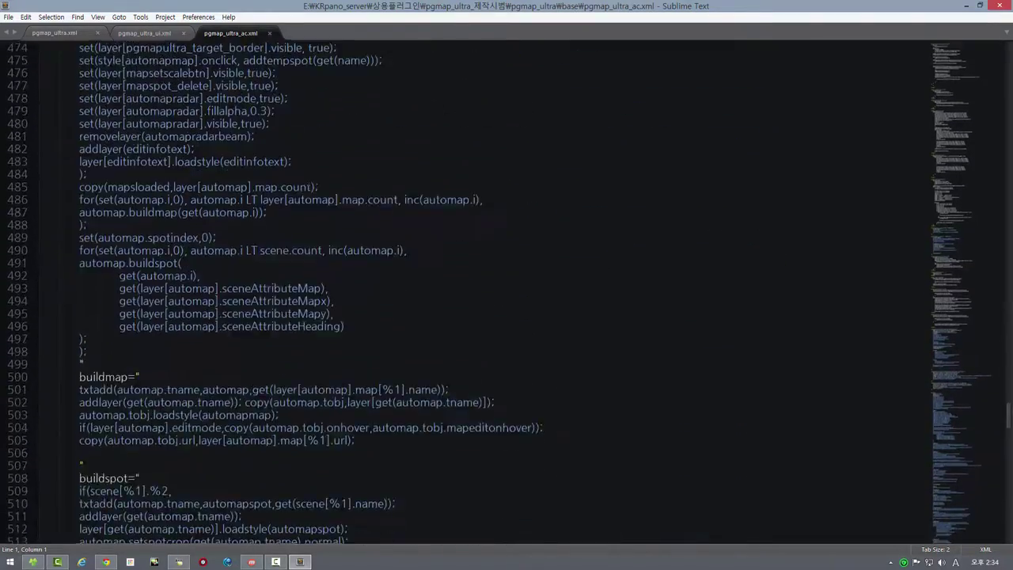
pyautogui.scroll(-16, 507, 293)
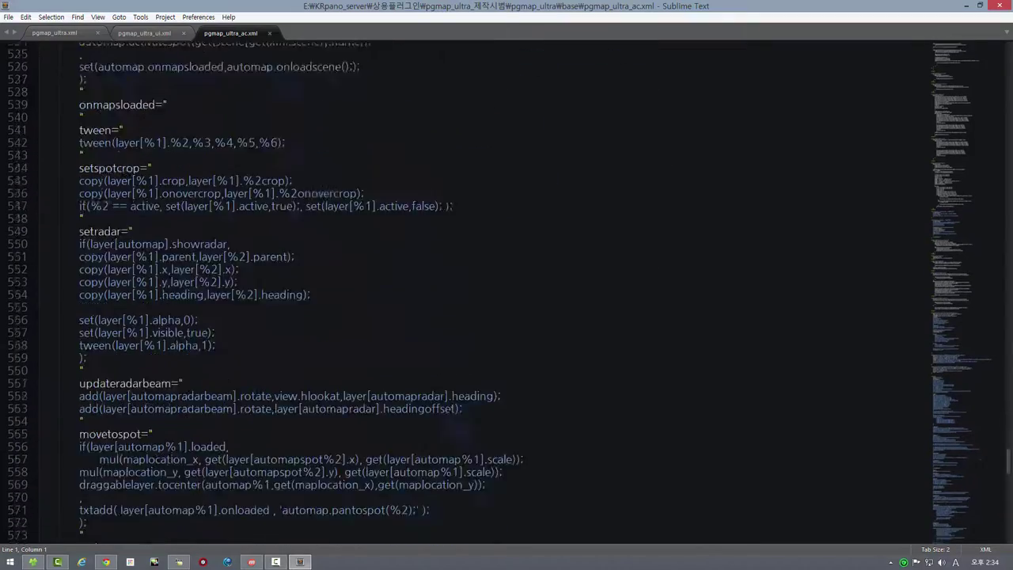
pyautogui.scroll(-6, 507, 293)
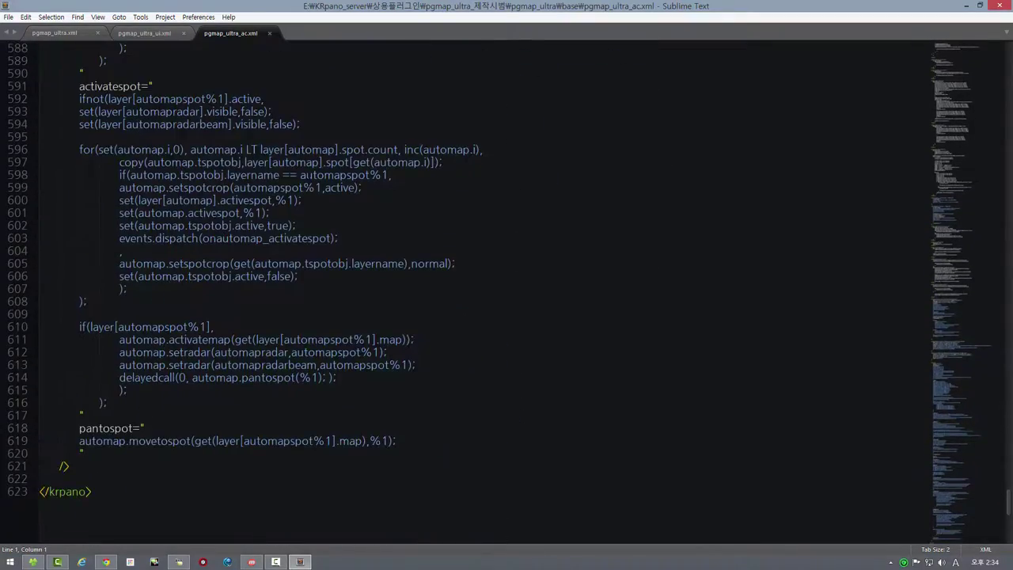
# - Review pgmap_ultra_ac.xml backwards from the automap functions to the include and plugin lines at the start of the file
pyautogui.scroll(20, 506, 293)
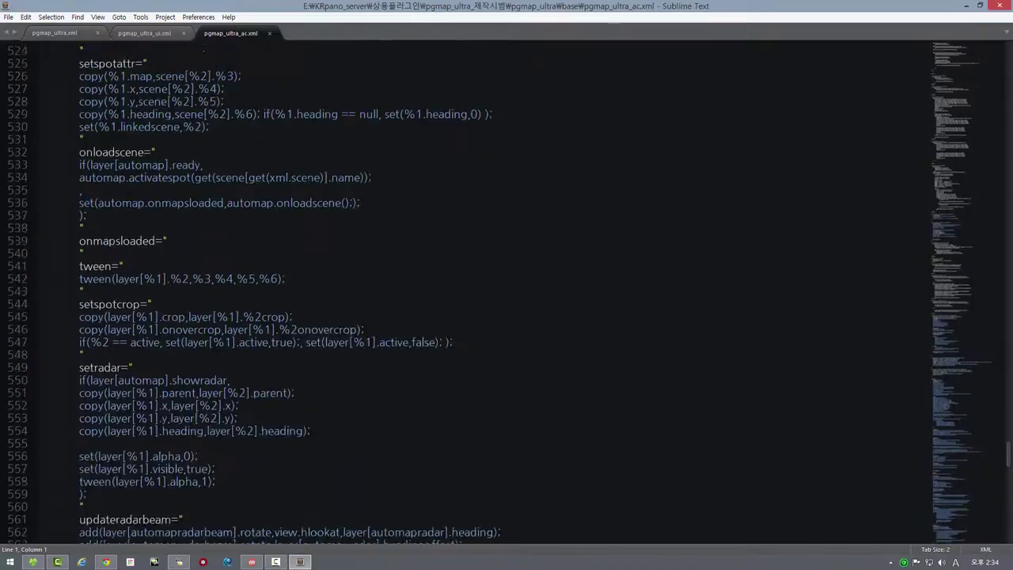
pyautogui.scroll(20, 506, 293)
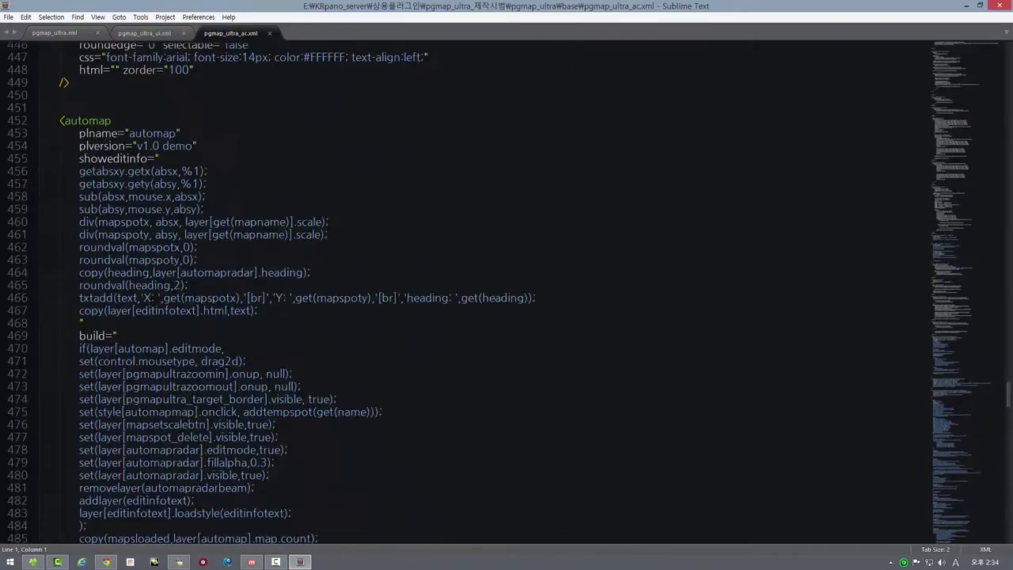
pyautogui.scroll(20, 506, 293)
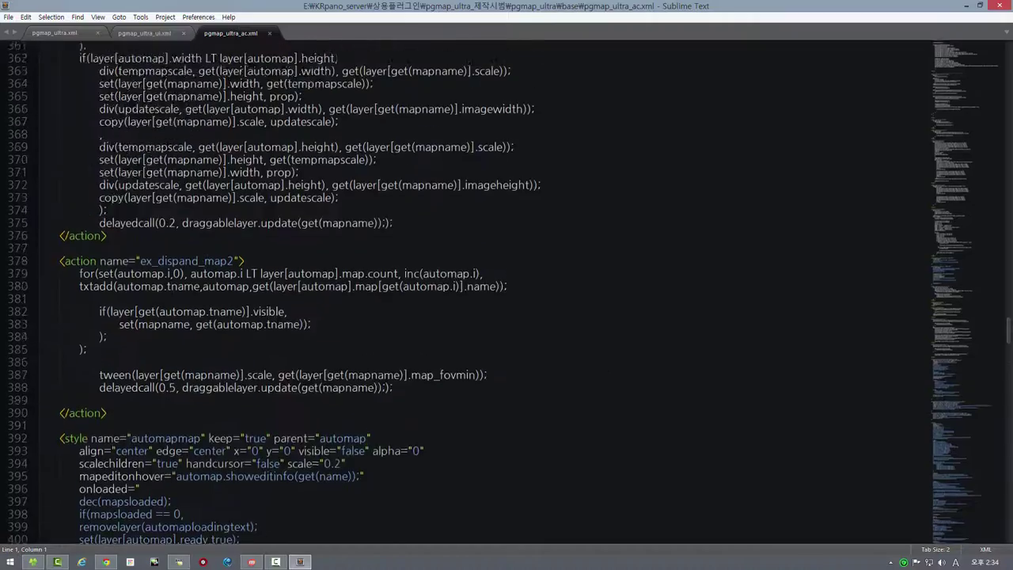
pyautogui.scroll(20, 507, 292)
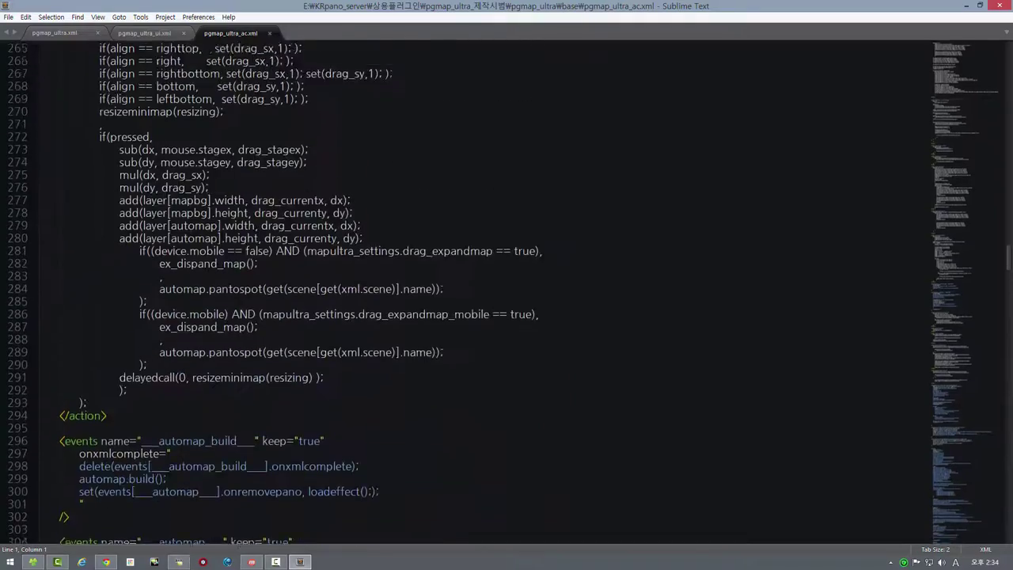
pyautogui.scroll(20, 507, 293)
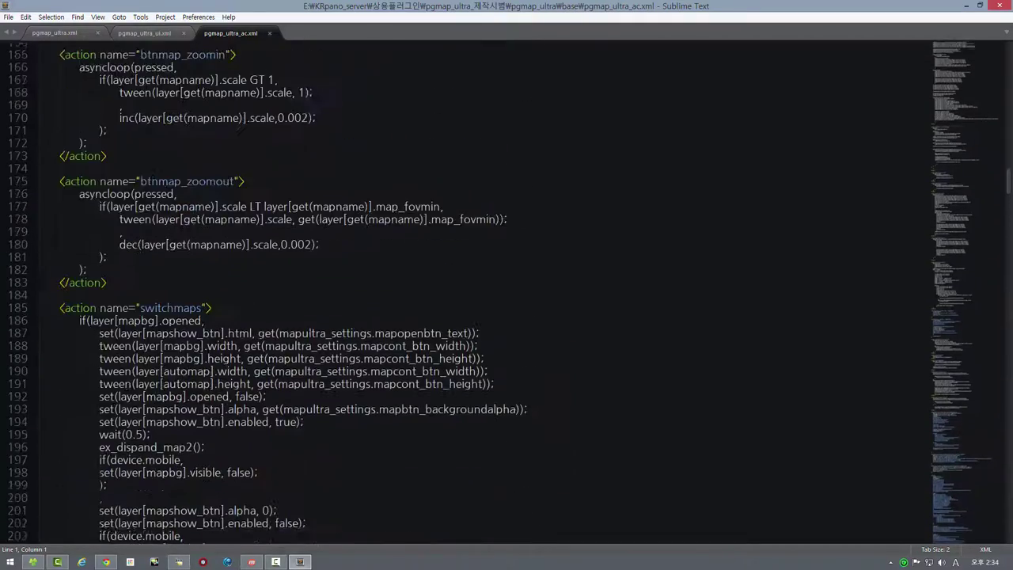
pyautogui.scroll(20, 506, 293)
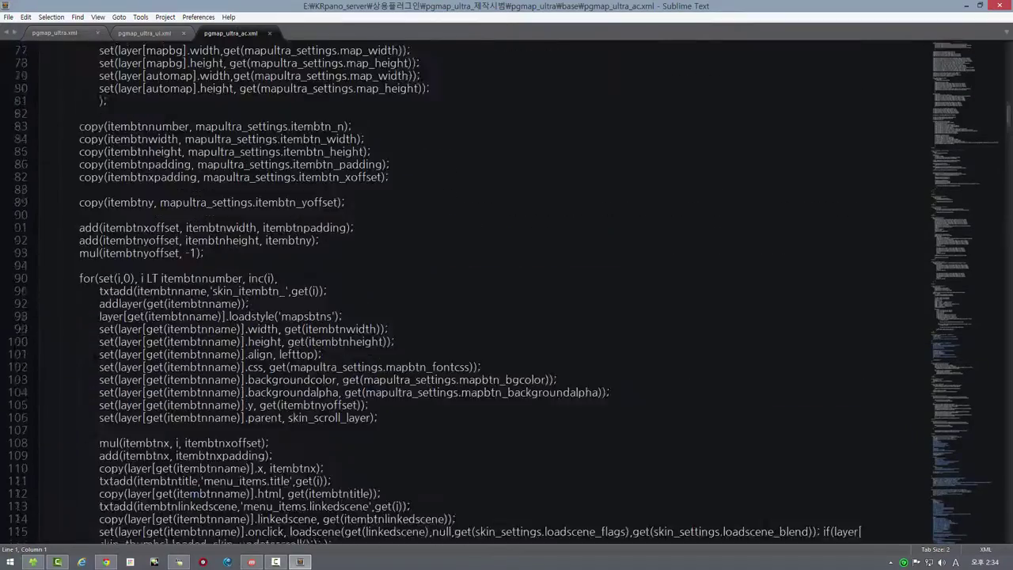
pyautogui.scroll(18, 507, 292)
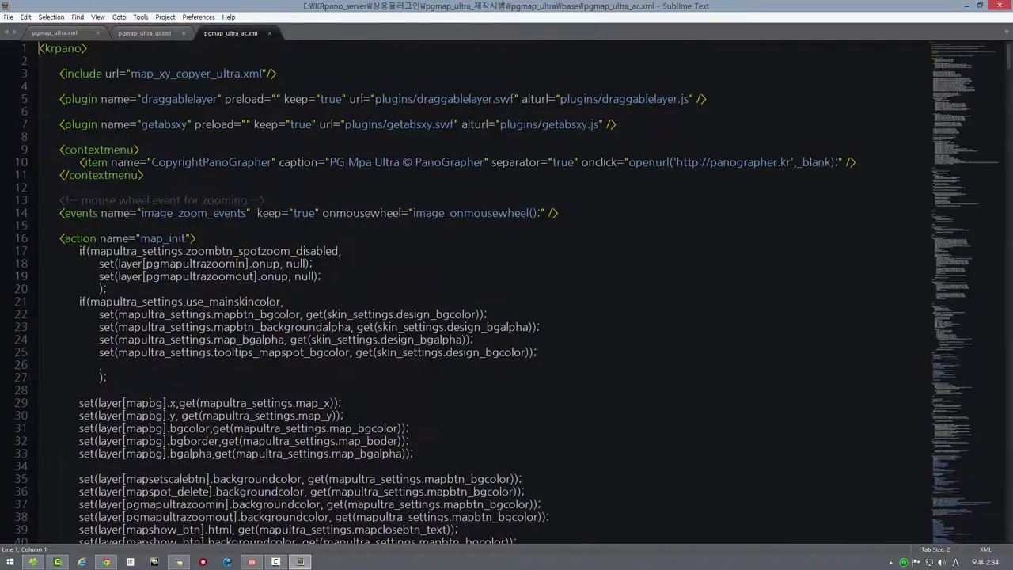
# - Recheck the layers and tooltip styles in pgmap_ultra_ui.xml and the map and button settings in pgmap_ultra.xml
pyautogui.click(126, 32)
pyautogui.scroll(12, 507, 293)
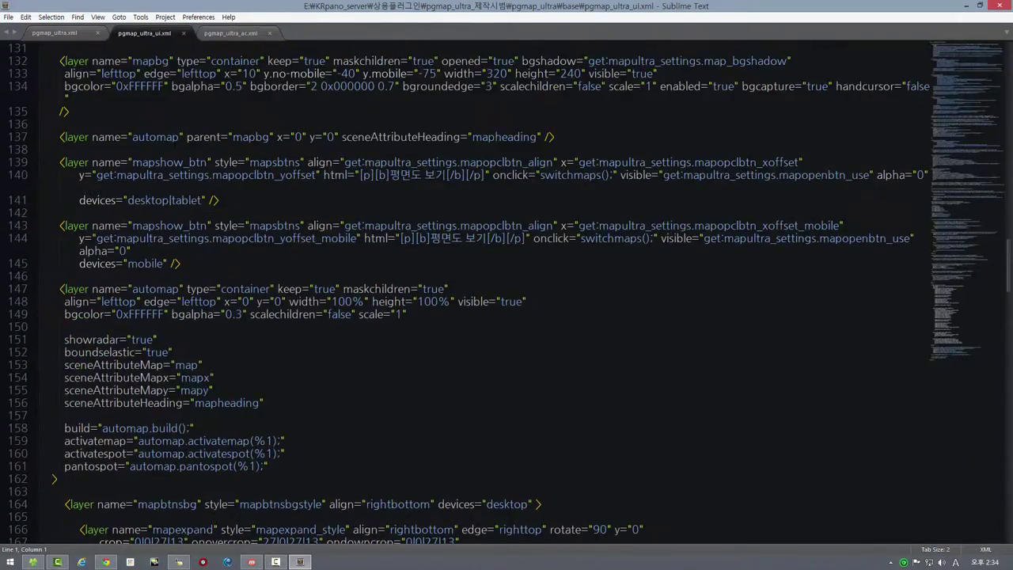
pyautogui.scroll(20, 506, 293)
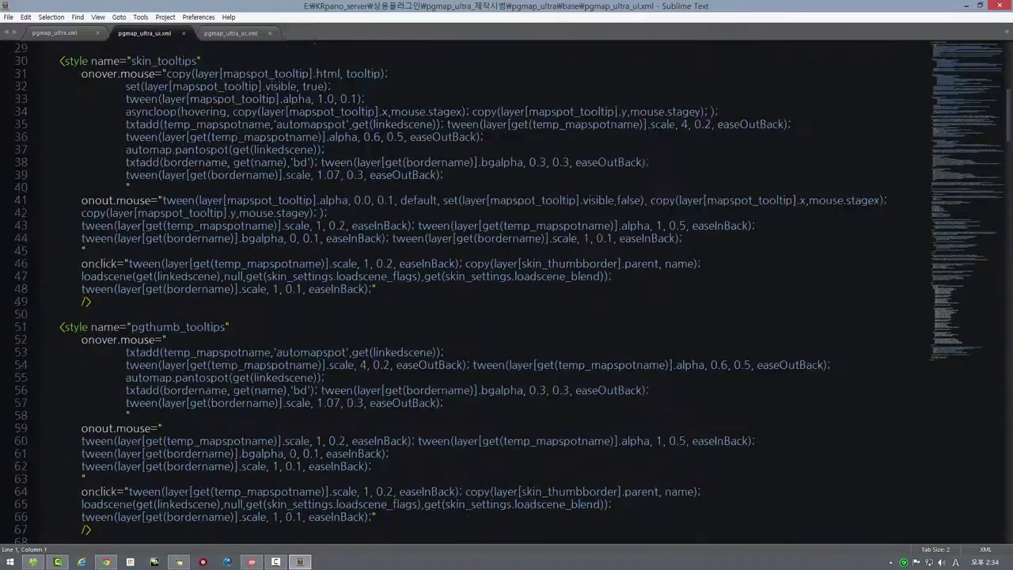
pyautogui.scroll(2, 507, 293)
pyautogui.hotkey('ctrl', 'pageup')
pyautogui.scroll(6, 507, 293)
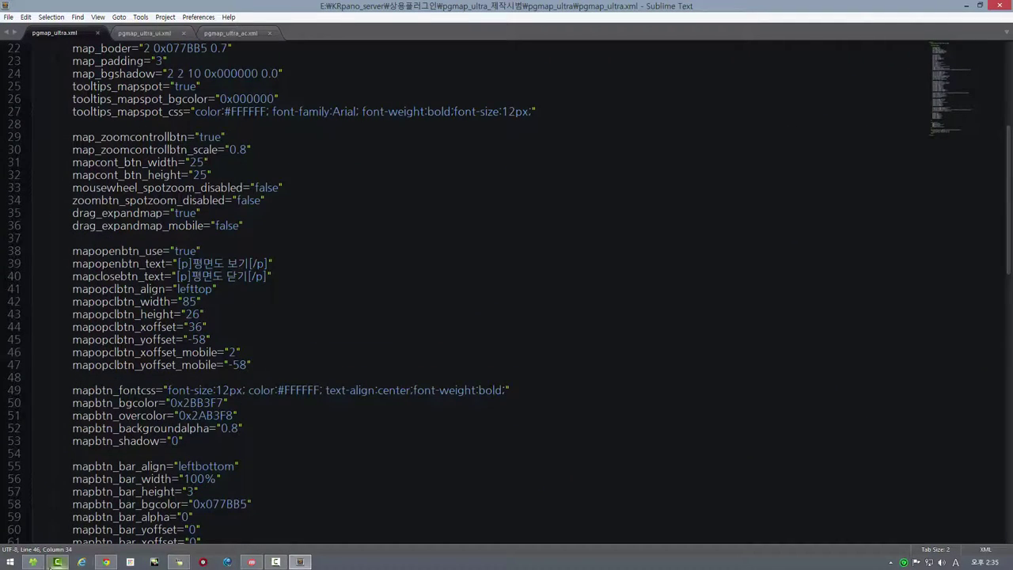
# - Open map_xy_copyer_ultra.xml from the base folder in Sublime Text and examine its plugins, target-box layers, spot styles and copy and resize actions
pyautogui.click(41, 562)
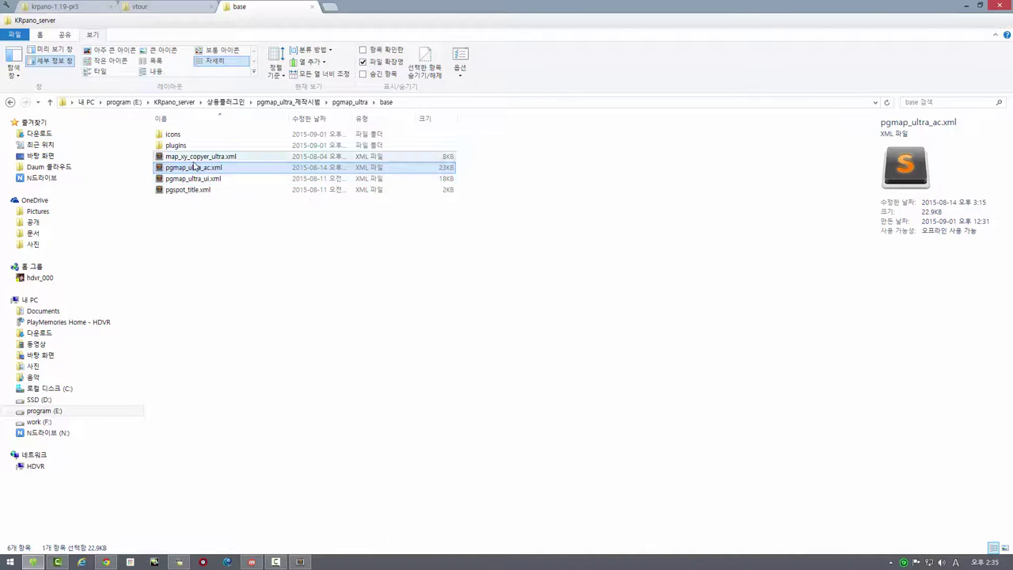
pyautogui.click(184, 157)
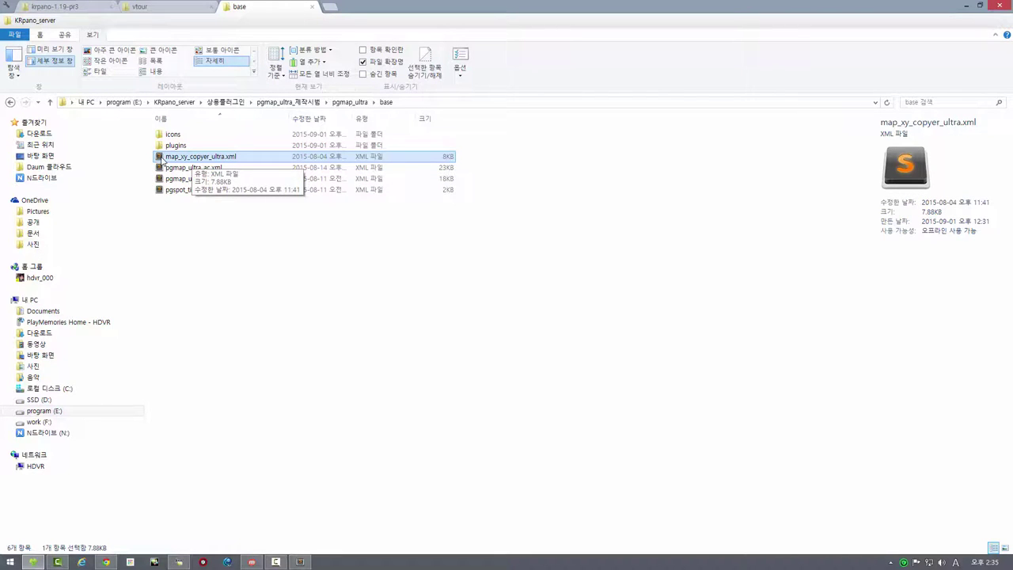
pyautogui.doubleClick(160, 157)
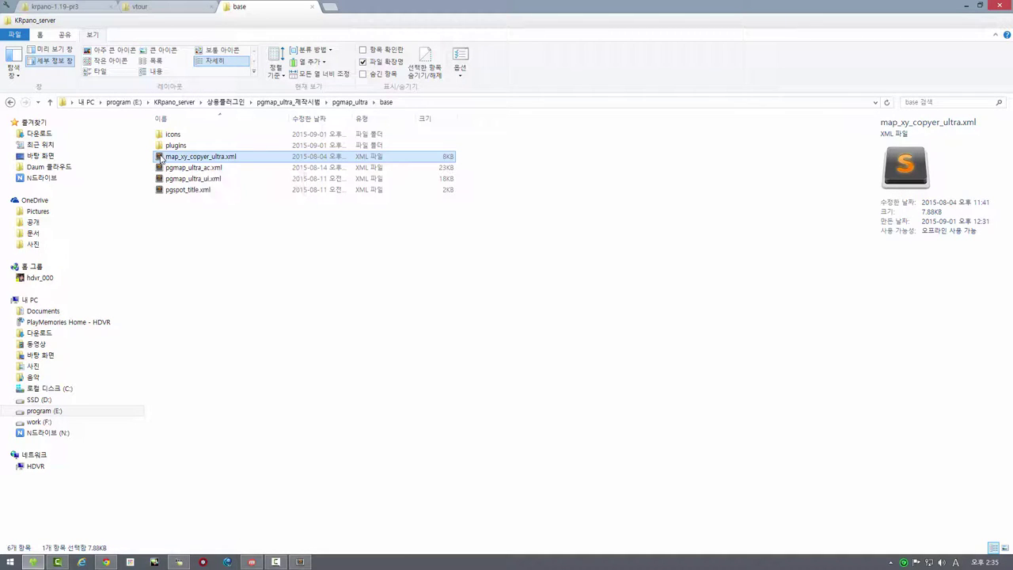
pyautogui.scroll(-5, 507, 301)
pyautogui.scroll(-20, 507, 301)
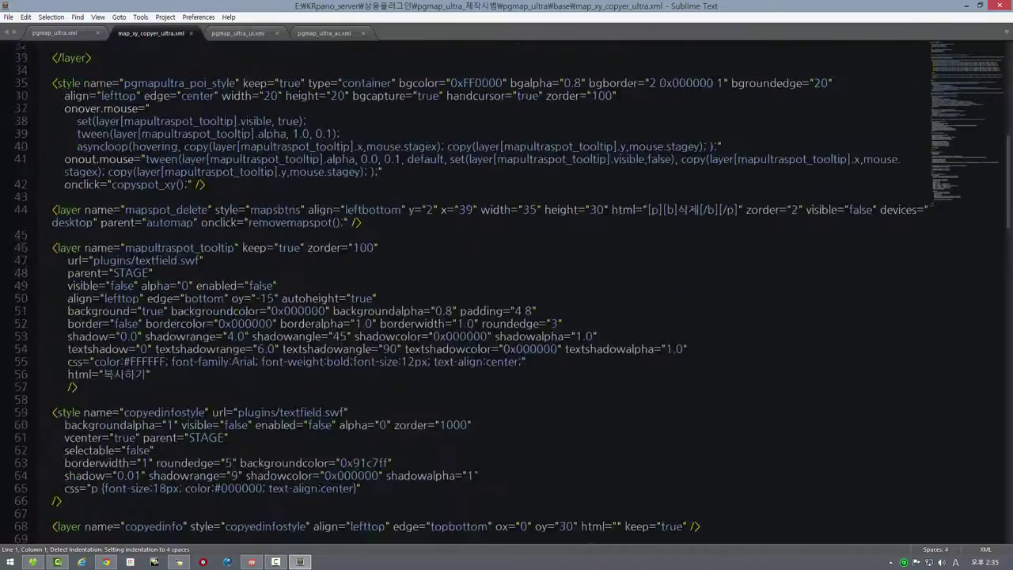
pyautogui.scroll(-7, 506, 301)
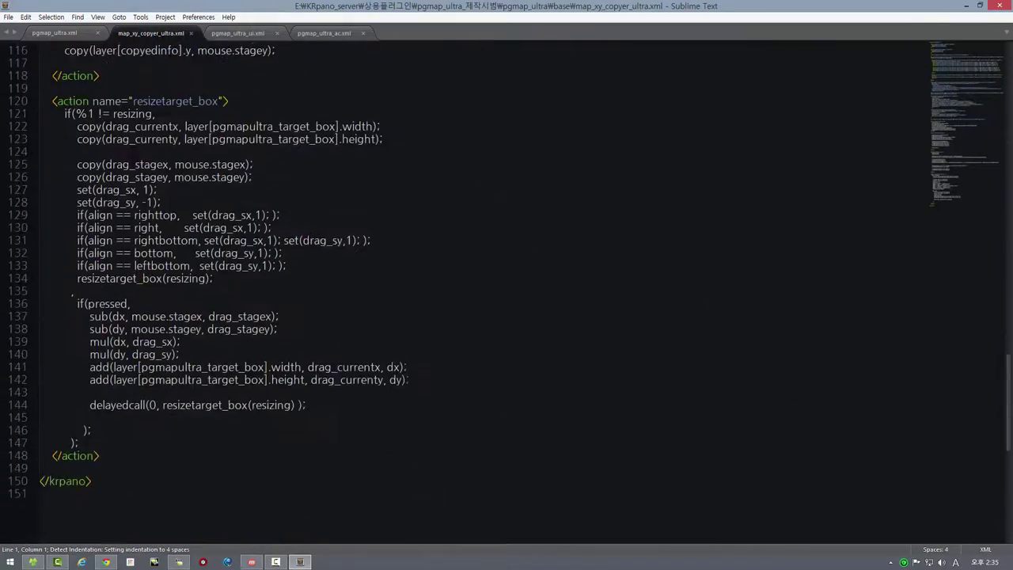
pyautogui.scroll(18, 507, 300)
pyautogui.scroll(20, 507, 301)
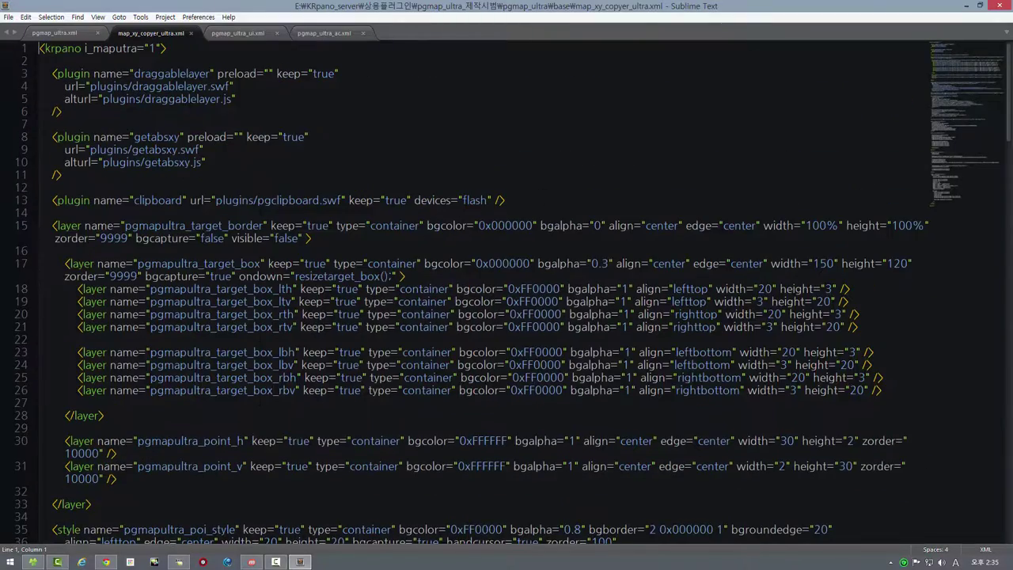
pyautogui.scroll(-20, 506, 301)
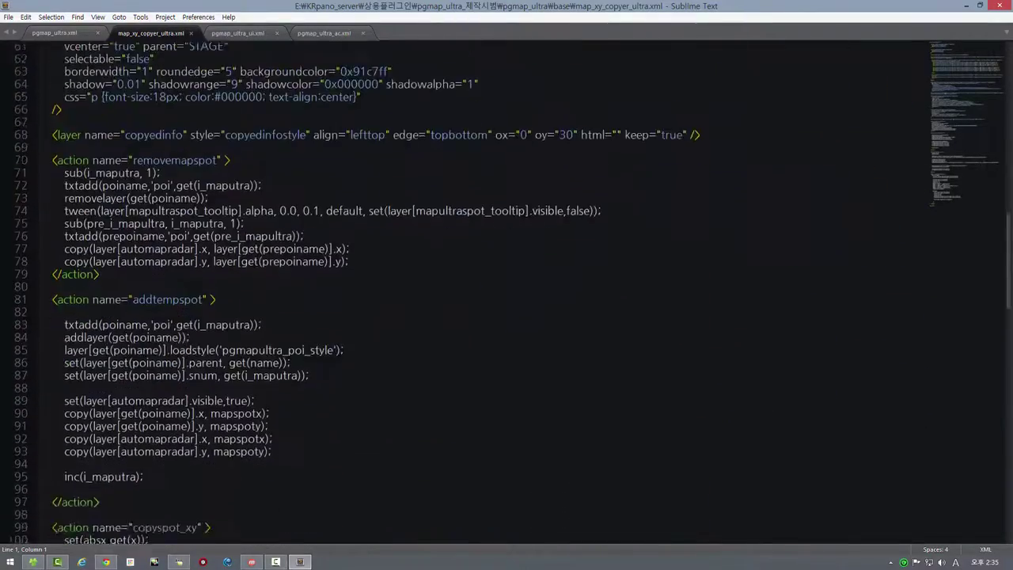
pyautogui.scroll(-9, 506, 301)
# - Select pgspot_title.xml in the base folder and check the hotspot title labels in the Chrome panorama tour
pyautogui.click(32, 562)
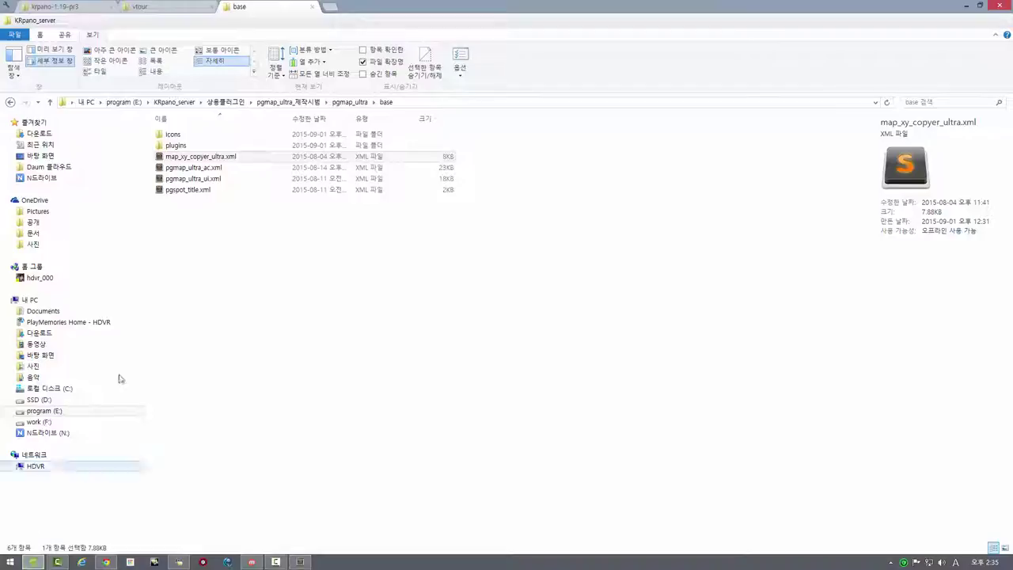
pyautogui.click(175, 192)
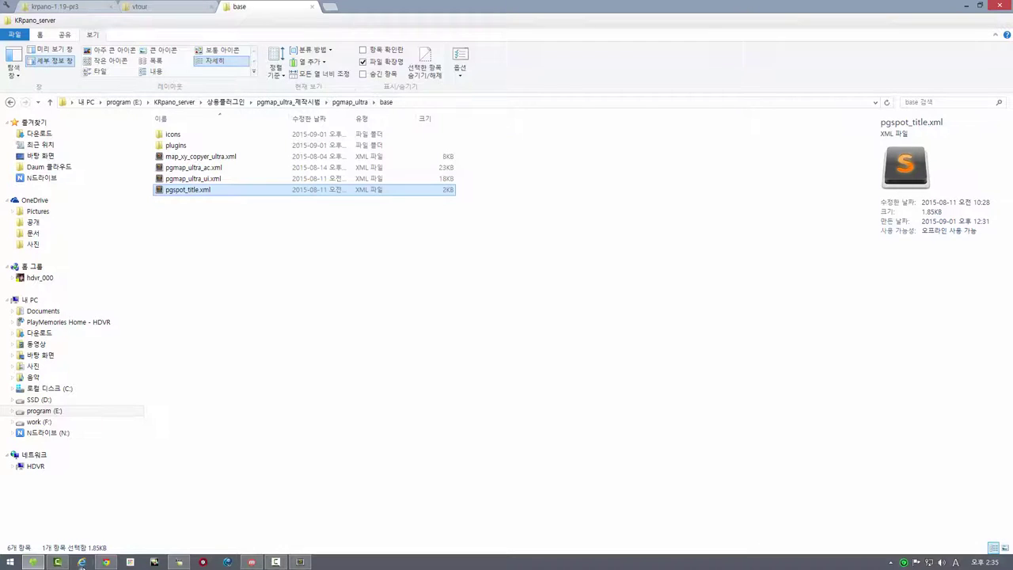
pyautogui.click(106, 562)
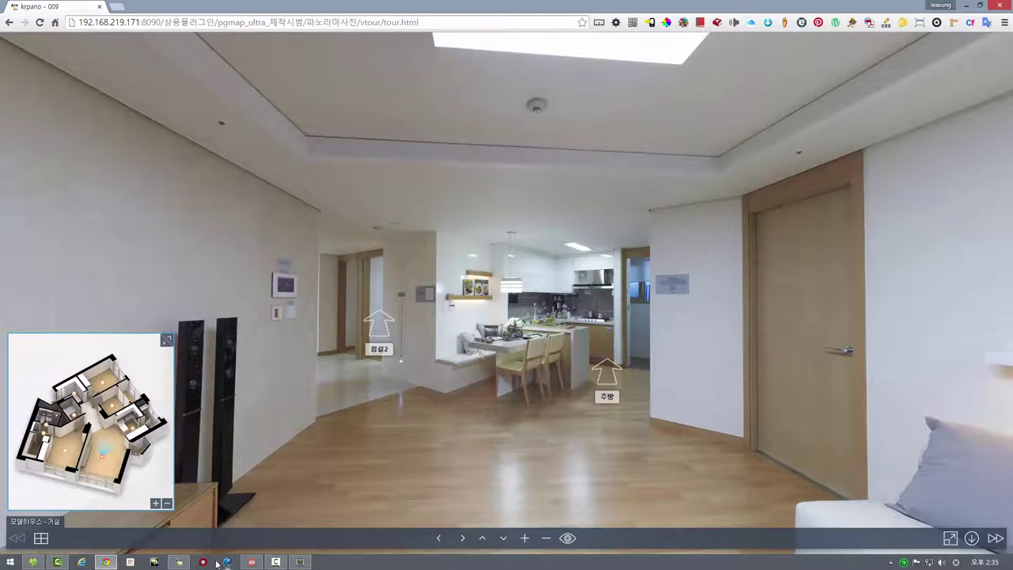
# - Open pgspot_title.xml from the base folder in Sublime Text and examine its pgspot_title_style, switchHotspots action and onnewpano event
pyautogui.click(33, 562)
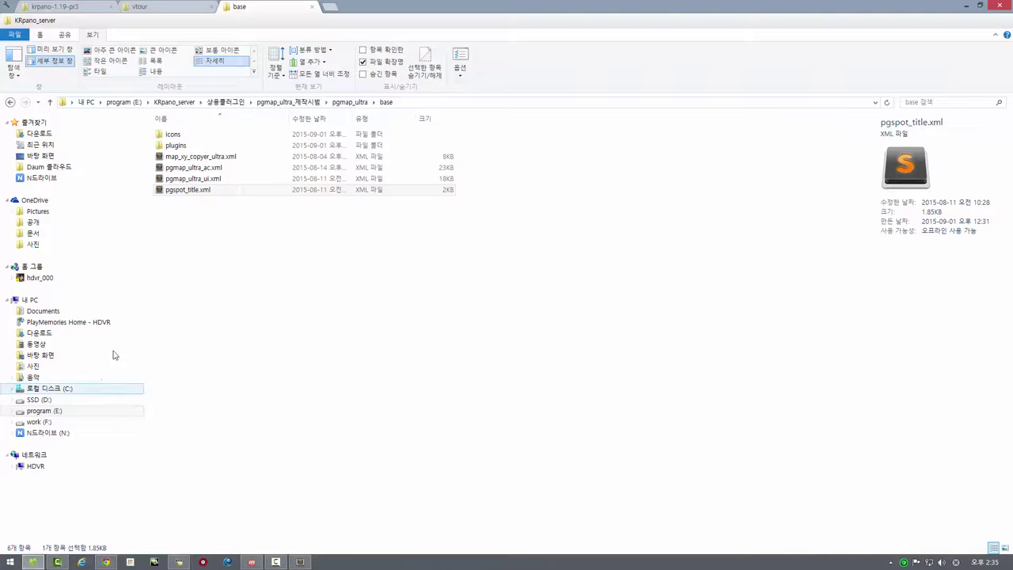
pyautogui.doubleClick(158, 190)
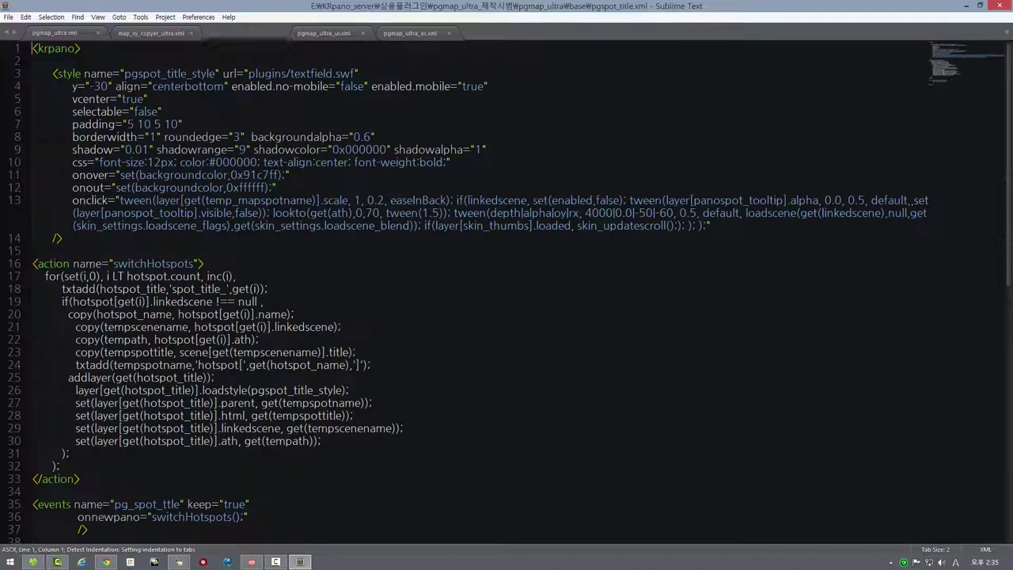
pyautogui.scroll(-5, 507, 285)
pyautogui.scroll(5, 506, 285)
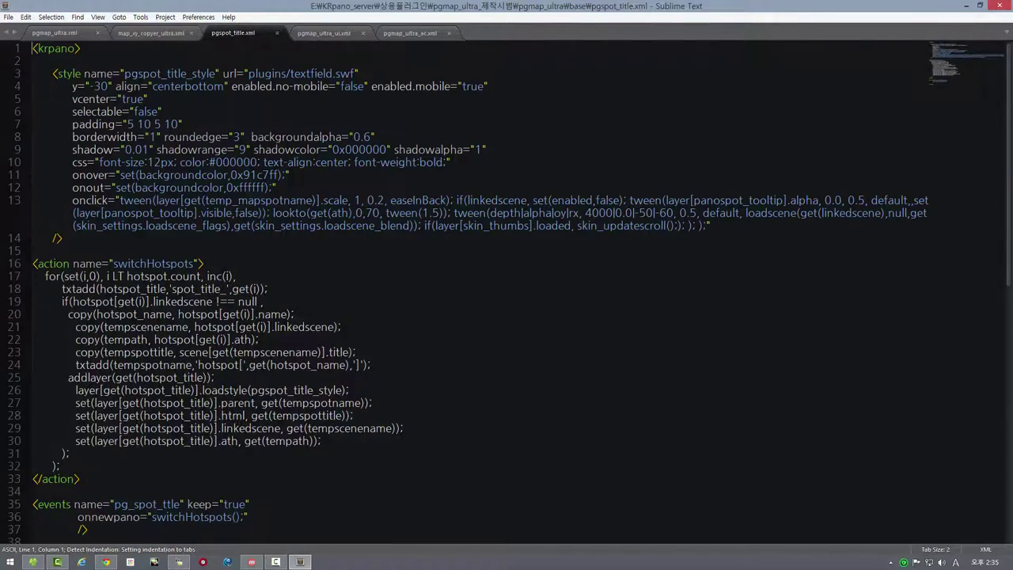